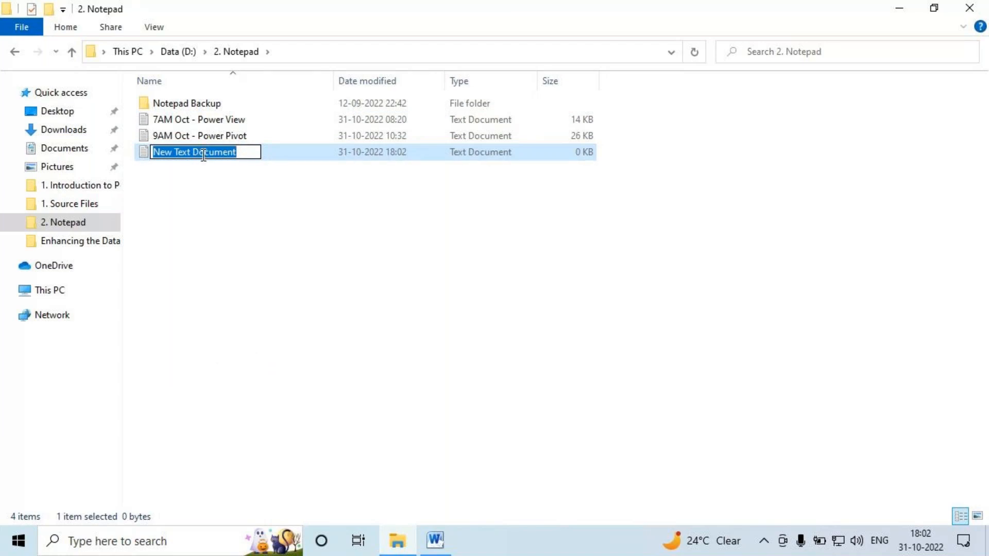
# Name the new text document "6PM Oct - Power Query" in the 2. Notepad folder.
pyautogui.write('6')
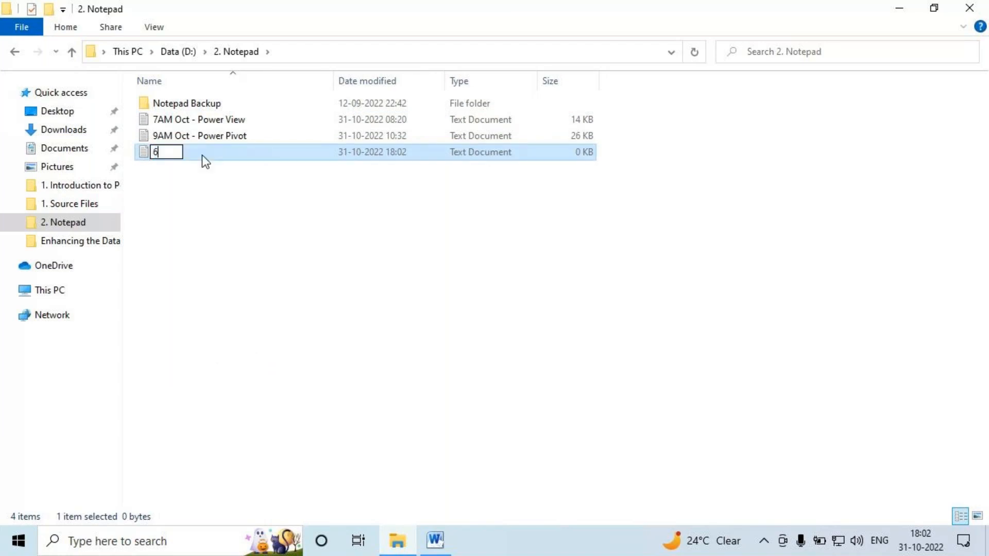
pyautogui.write('PM')
pyautogui.write('O')
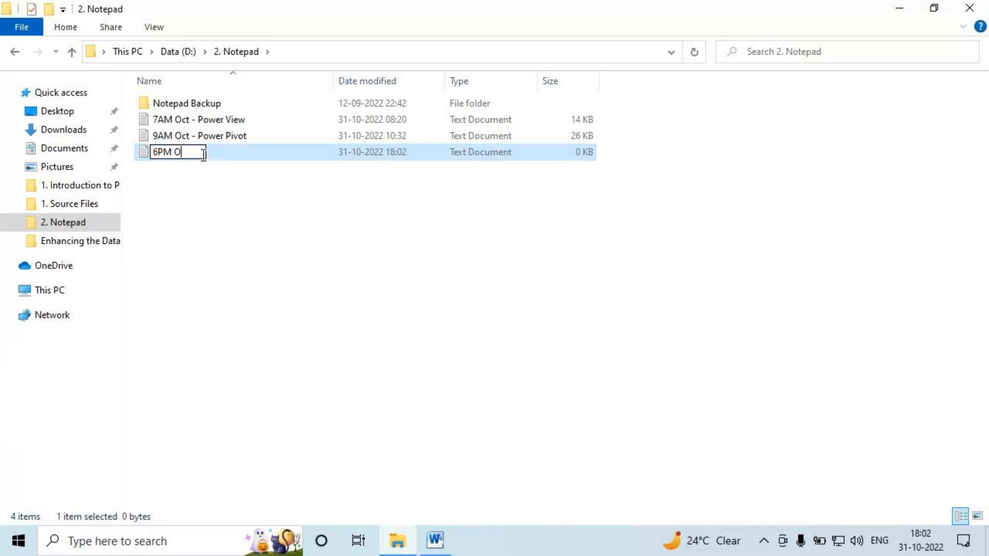
pyautogui.write('ct - Power Query')
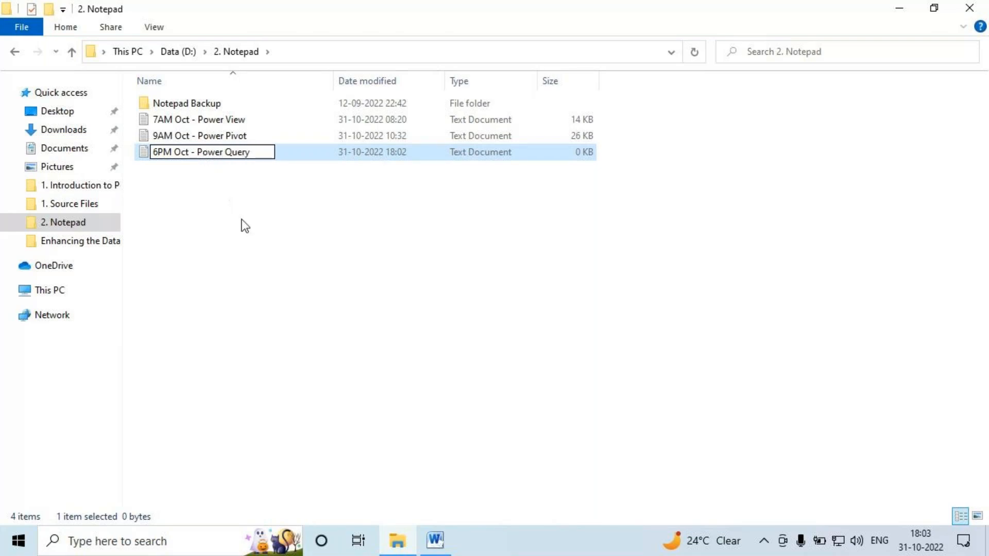
pyautogui.click(235, 208)
# Open the 6PM Oct - Power Query file maximized at 140% zoom, enter the heading "Power Query" and save it.
pyautogui.doubleClick(276, 120)
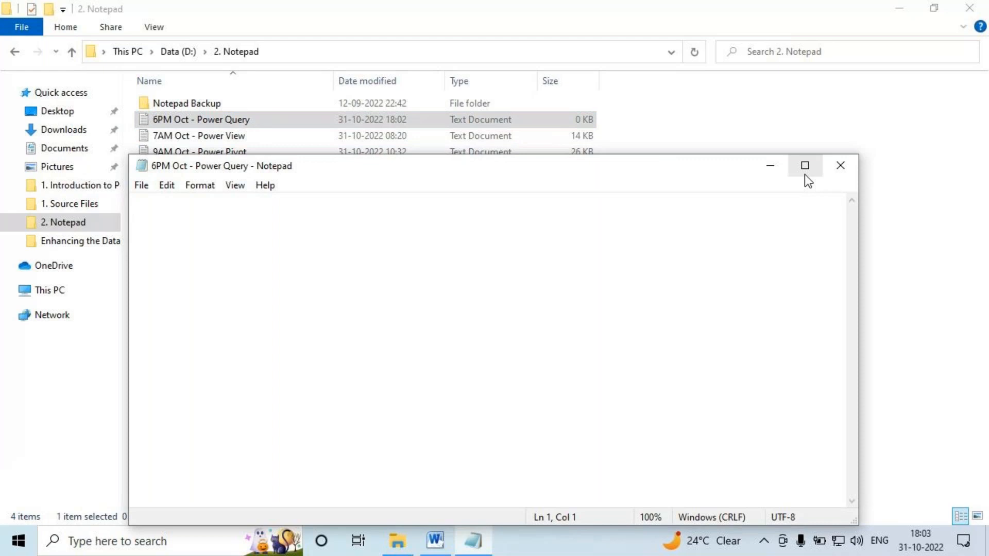
pyautogui.click(805, 173)
pyautogui.hotkey('ctrl', '+')
pyautogui.hotkey('ctrl', '+')
pyautogui.hotkey('ctrl', '+')
pyautogui.hotkey('ctrl', '+')
pyautogui.write('P')
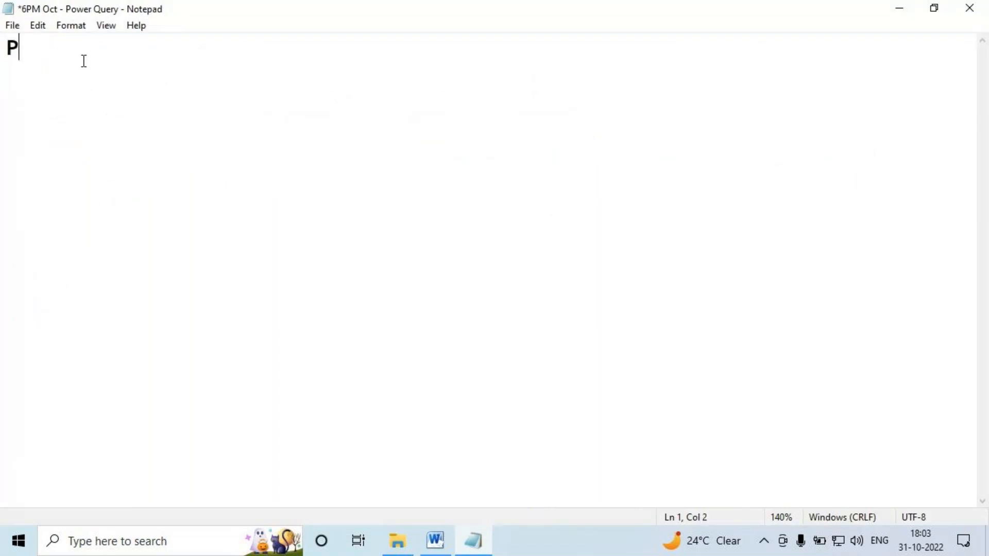
pyautogui.write('ower Query')
pyautogui.hotkey('ctrl', 's')
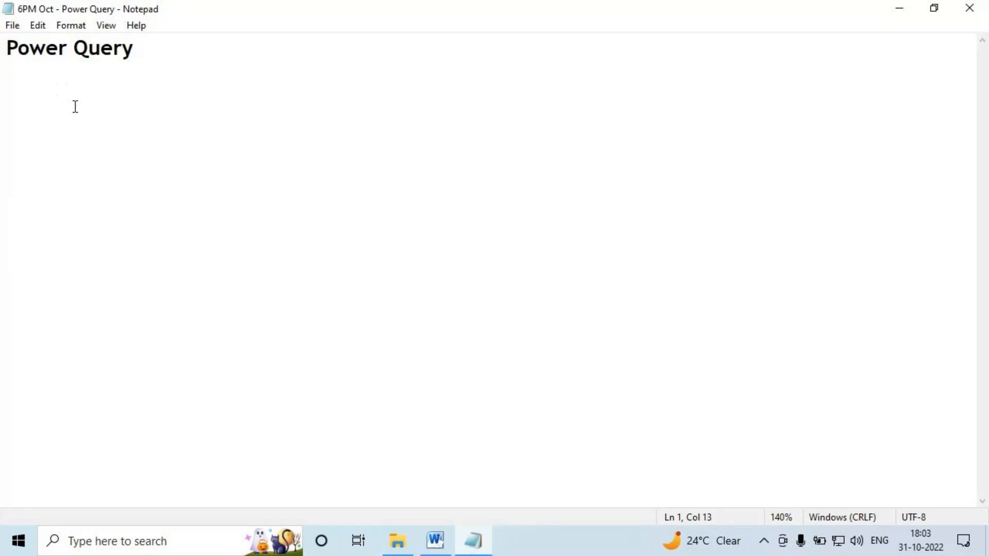
# Add the line "Class 1" below the heading, separated by a blank line, and reduce the text zoom to 110%.
pyautogui.hotkey('ctrl', '-')
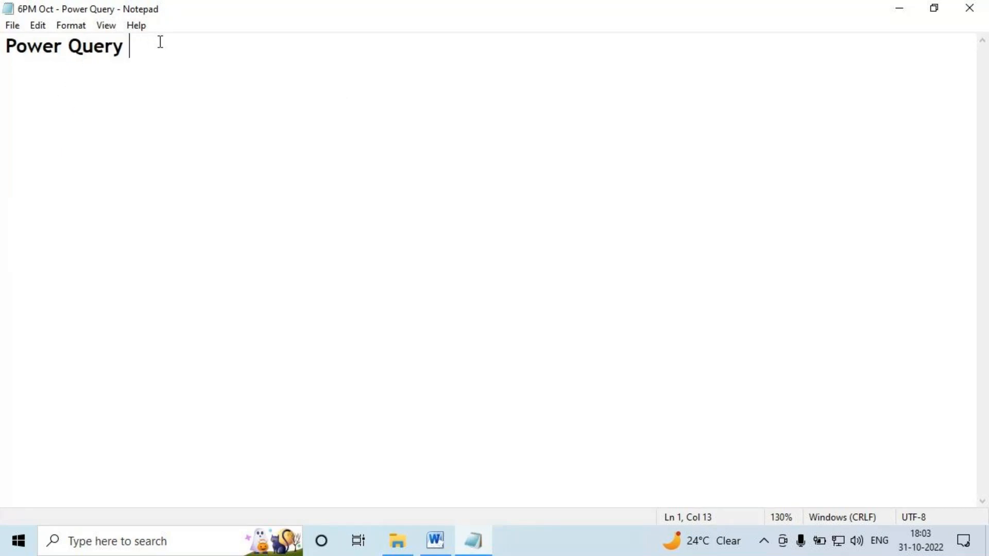
pyautogui.press('Return')
pyautogui.press('Return')
pyautogui.write('Cla')
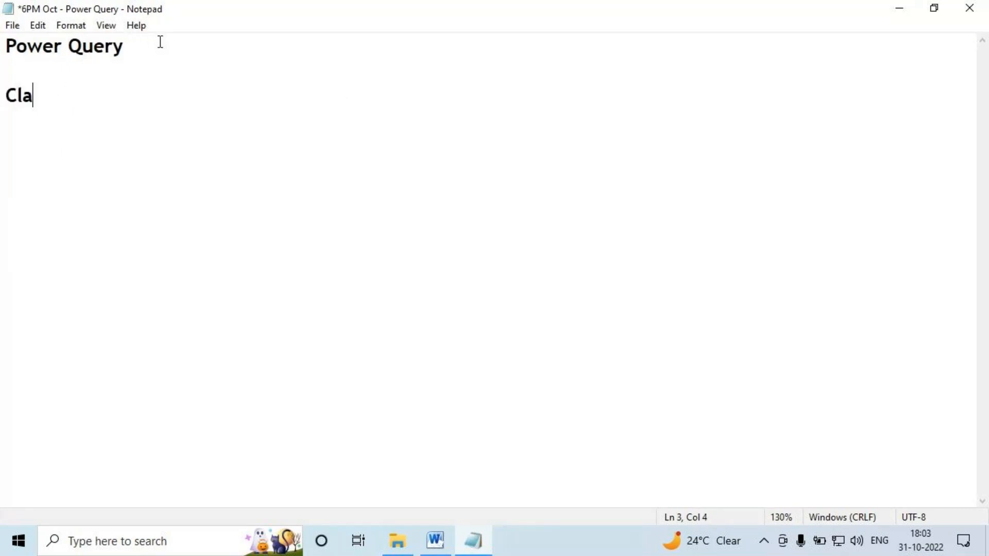
pyautogui.write('ss 1')
pyautogui.hotkey('ctrl', '-')
pyautogui.hotkey('ctrl', '-')
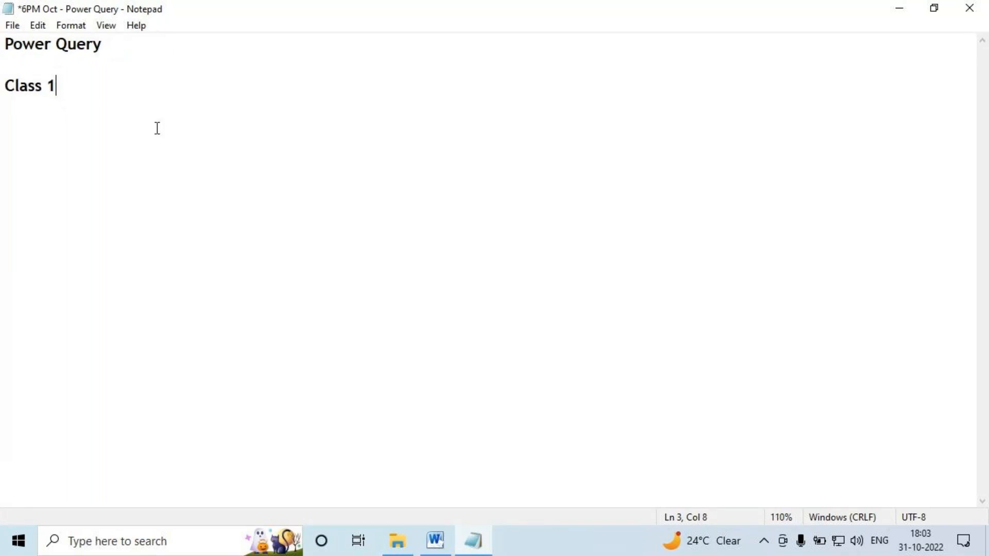
# Open the Power Query Schedule text file from Data (D:) > Power BI Material > 0. Power BI Course Content.
pyautogui.click(396, 550)
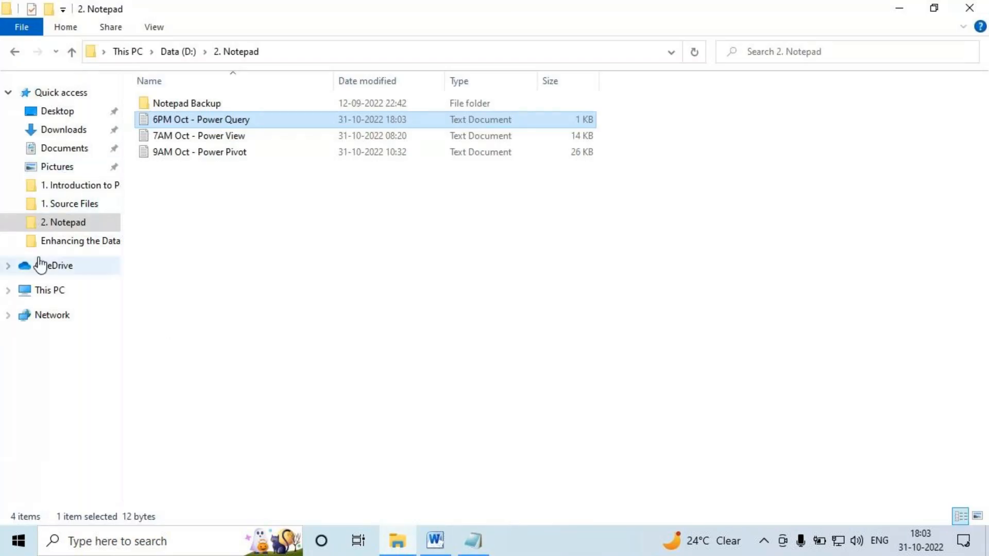
pyautogui.click(106, 288)
pyautogui.click(435, 220)
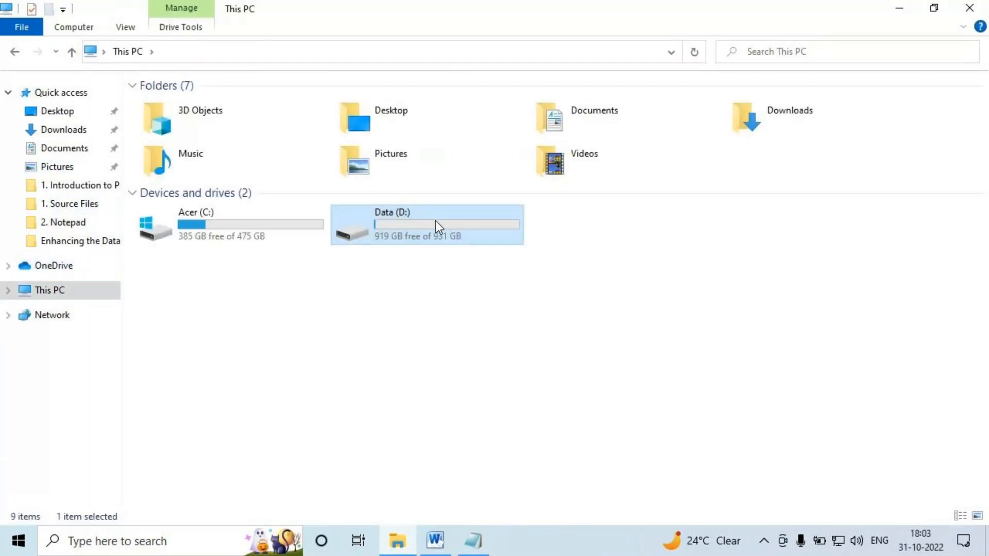
pyautogui.doubleClick(434, 220)
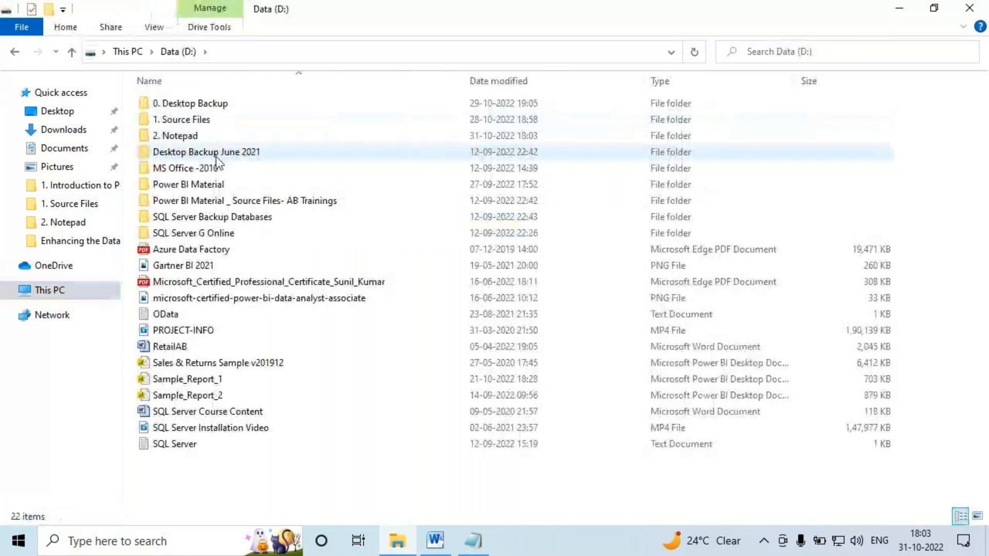
pyautogui.click(205, 189)
pyautogui.doubleClick(205, 188)
pyautogui.doubleClick(211, 104)
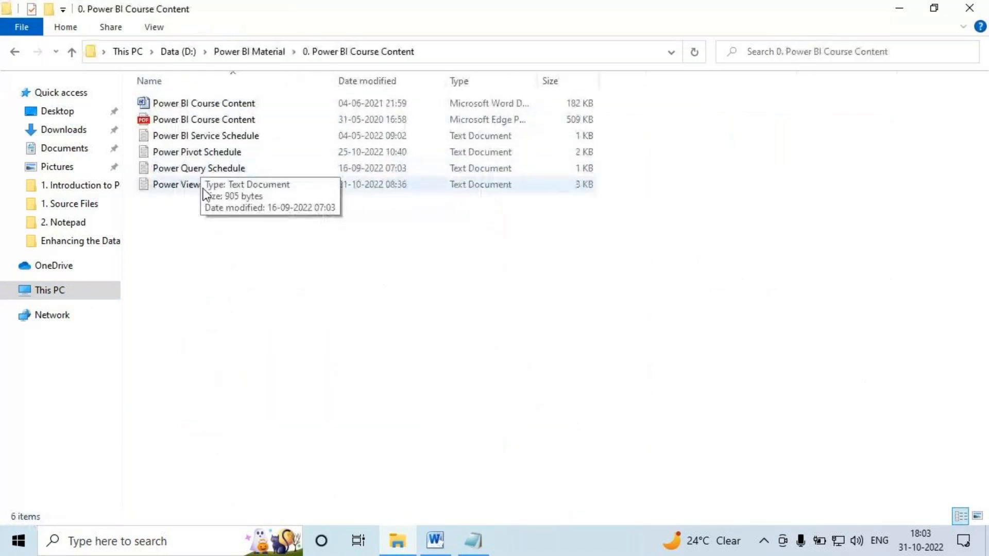
pyautogui.doubleClick(215, 170)
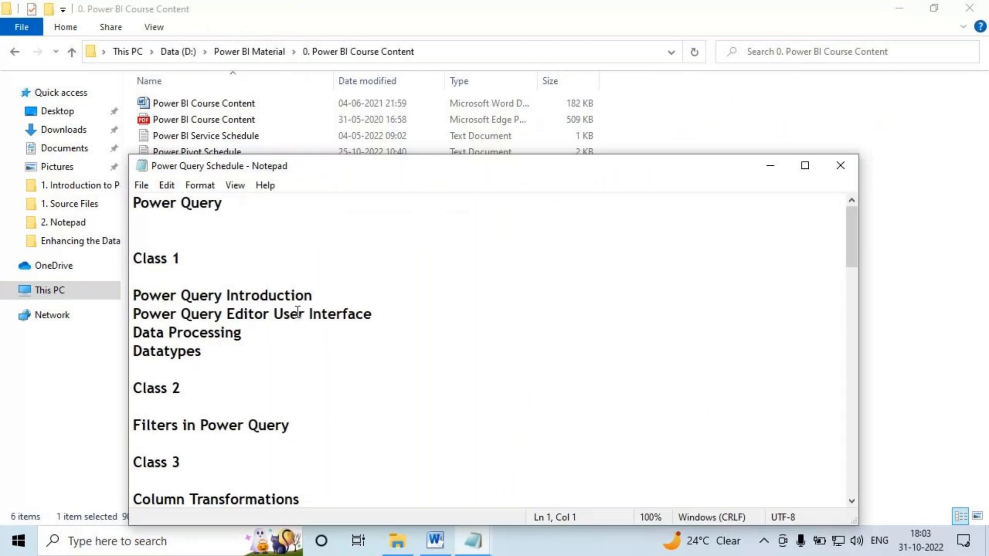
# Copy the Class 1 heading and its topics from the schedule, close it, and paste them over "Class 1" in the 6PM notes.
pyautogui.moveTo(224, 348); pyautogui.dragTo(138, 260)
pyautogui.hotkey('ctrl', 'c')
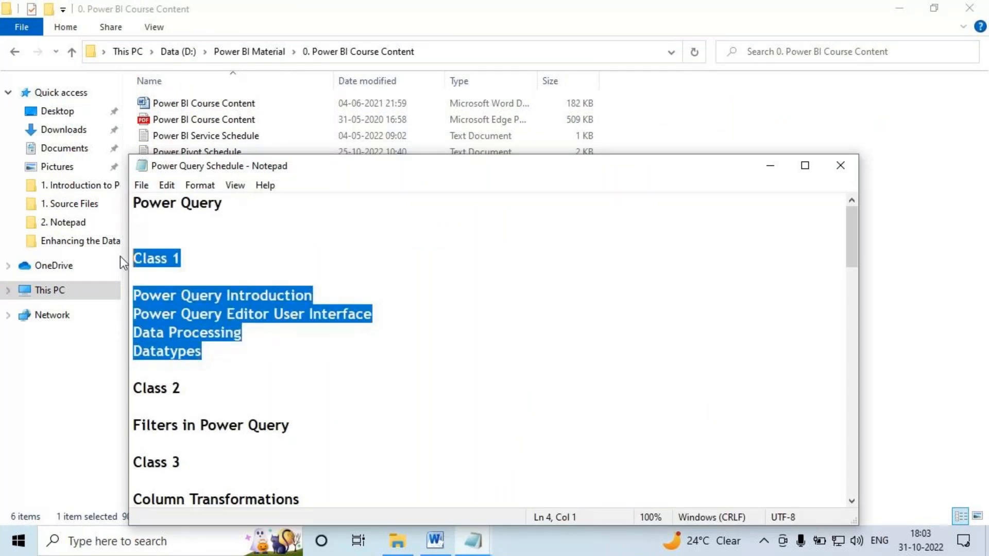
pyautogui.click(841, 165)
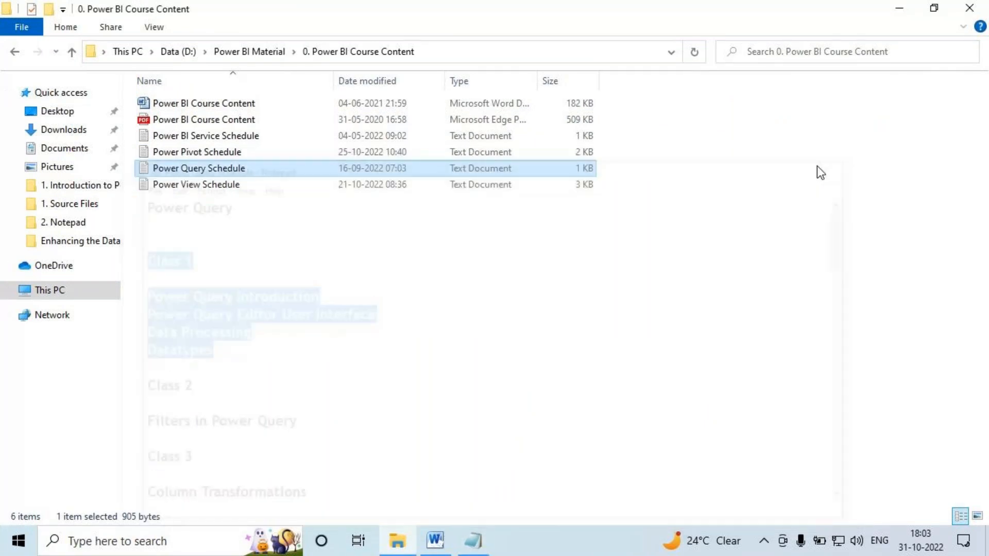
pyautogui.click(472, 541)
pyautogui.moveTo(72, 84); pyautogui.dragTo(3, 88)
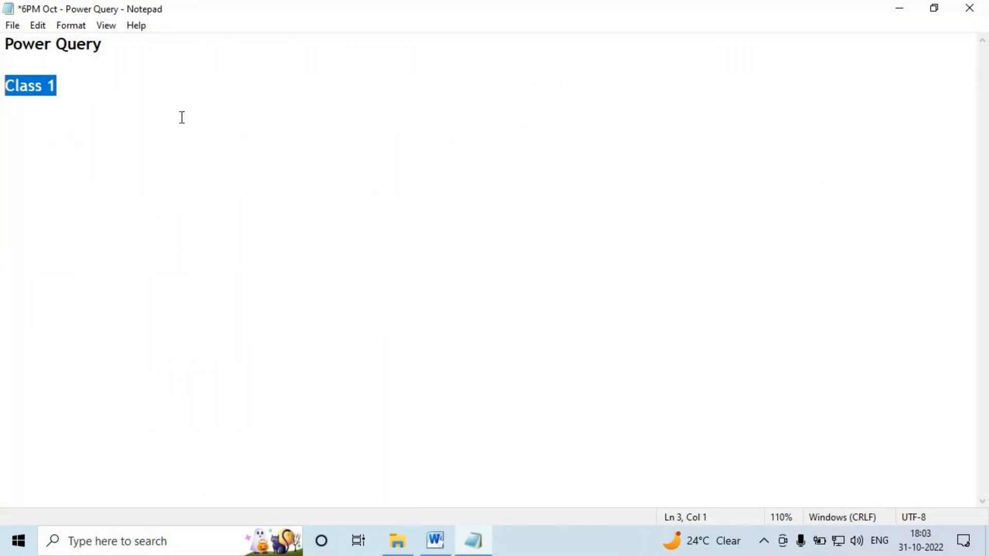
pyautogui.hotkey('ctrl', 'v')
# Highlight the pasted Class 1 topics one by one, from Power Query Introduction through Datatypes.
pyautogui.moveTo(35, 127); pyautogui.dragTo(180, 129)
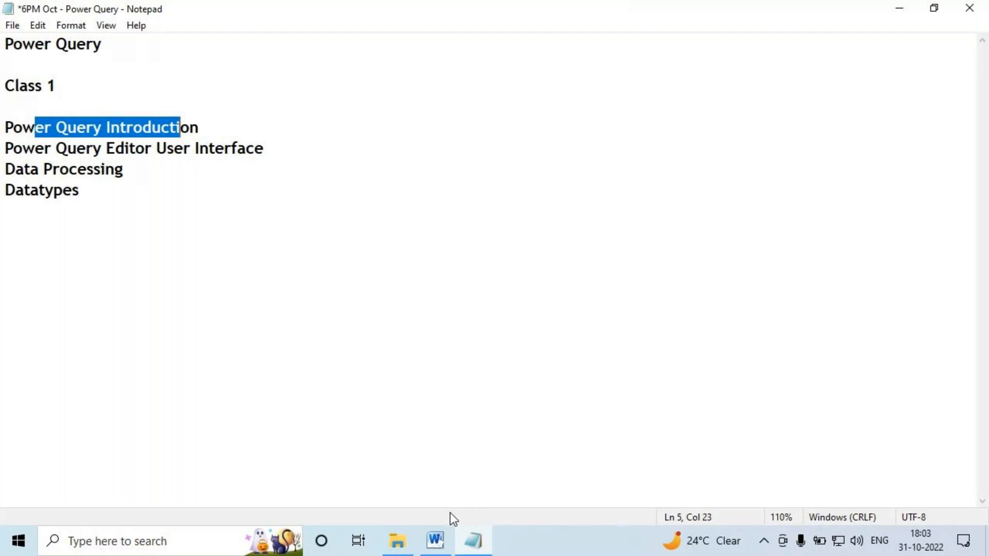
pyautogui.click(741, 55)
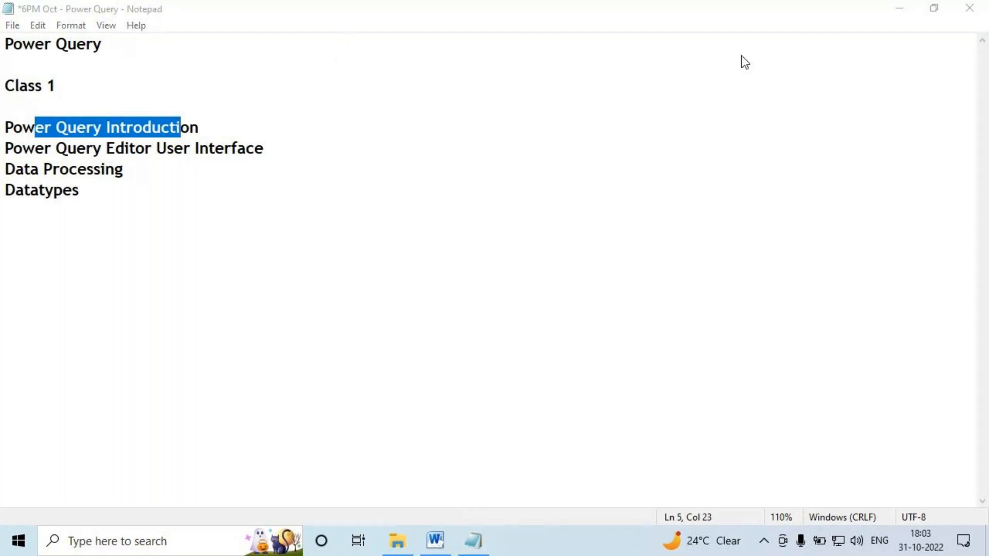
pyautogui.click(23, 129)
pyautogui.moveTo(51, 148); pyautogui.dragTo(264, 153)
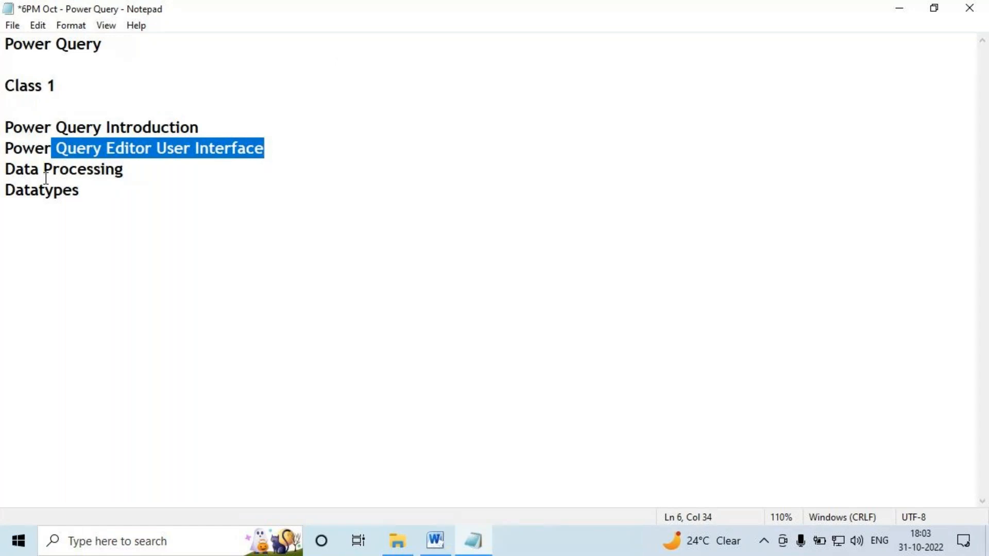
pyautogui.click(5, 169)
pyautogui.moveTo(4, 169); pyautogui.dragTo(126, 167)
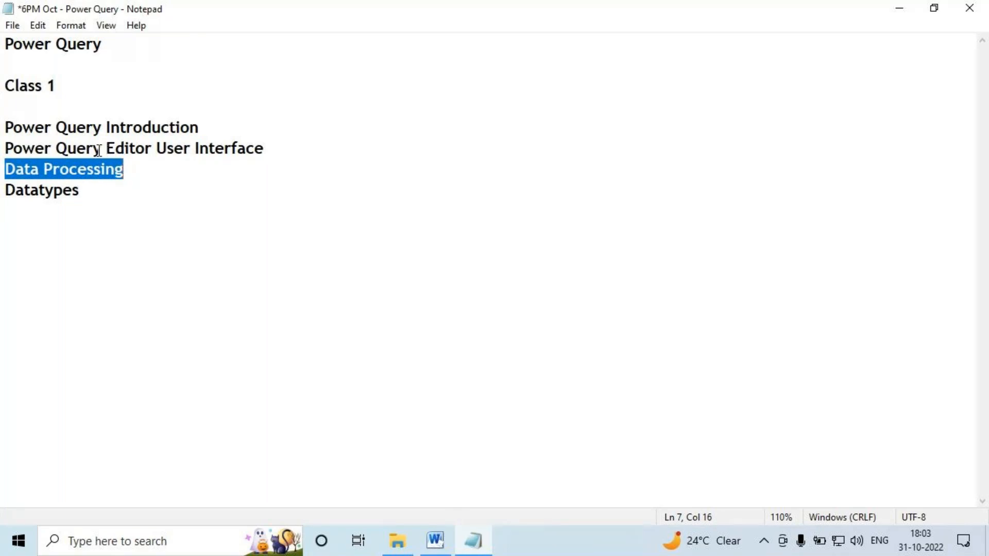
pyautogui.moveTo(5, 173); pyautogui.dragTo(139, 170)
pyautogui.moveTo(6, 194); pyautogui.dragTo(84, 193)
pyautogui.click(106, 194)
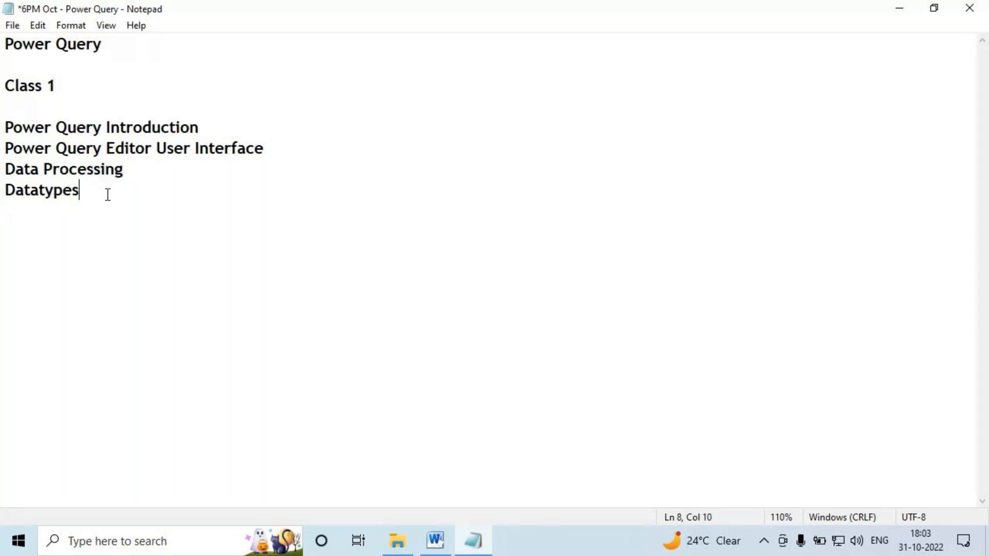
# Save the notes and add two line breaks after "Datatypes".
pyautogui.hotkey('ctrl', 's')
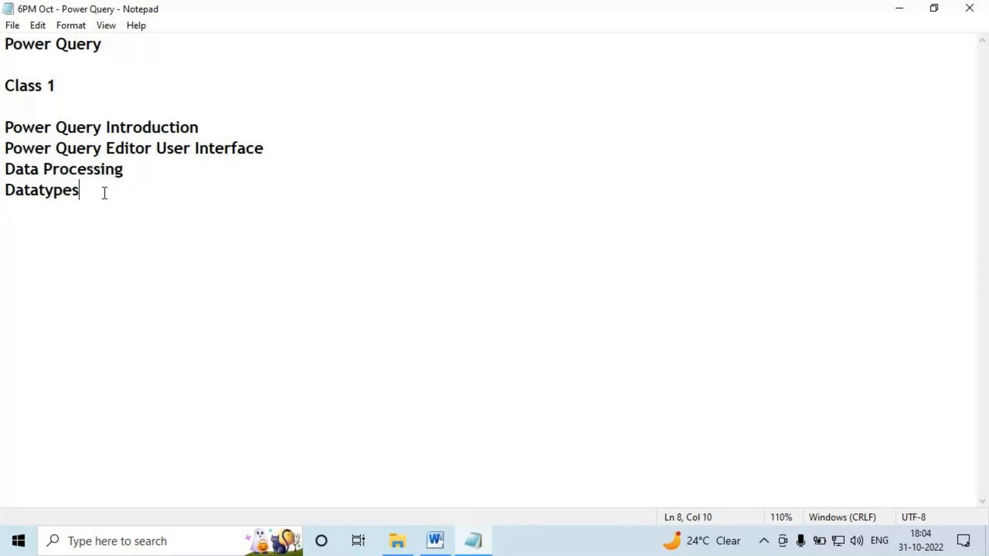
pyautogui.press('Return')
pyautogui.press('Return')
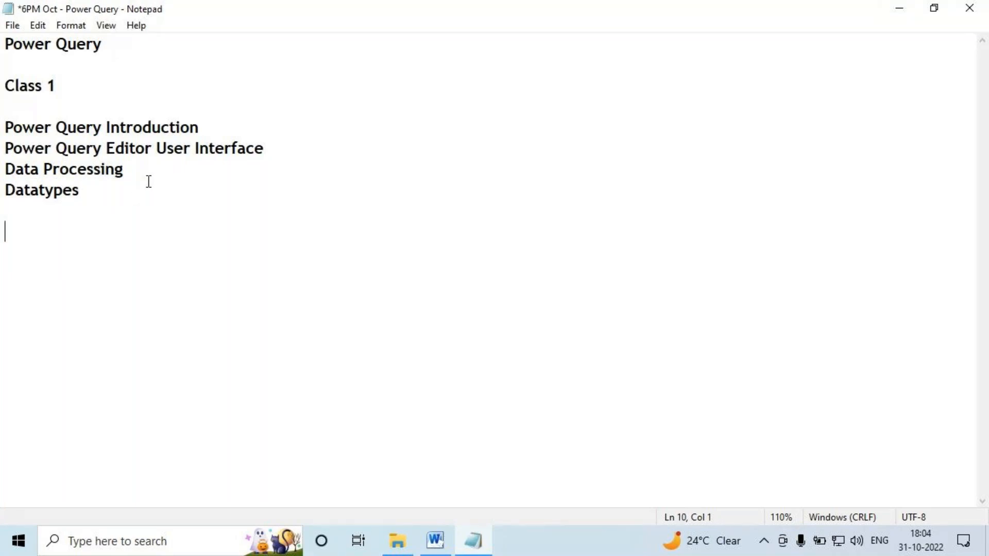
# Switch to the Power BI Architecture document in Word and keep the Power Query box's text intact.
pyautogui.click(435, 540)
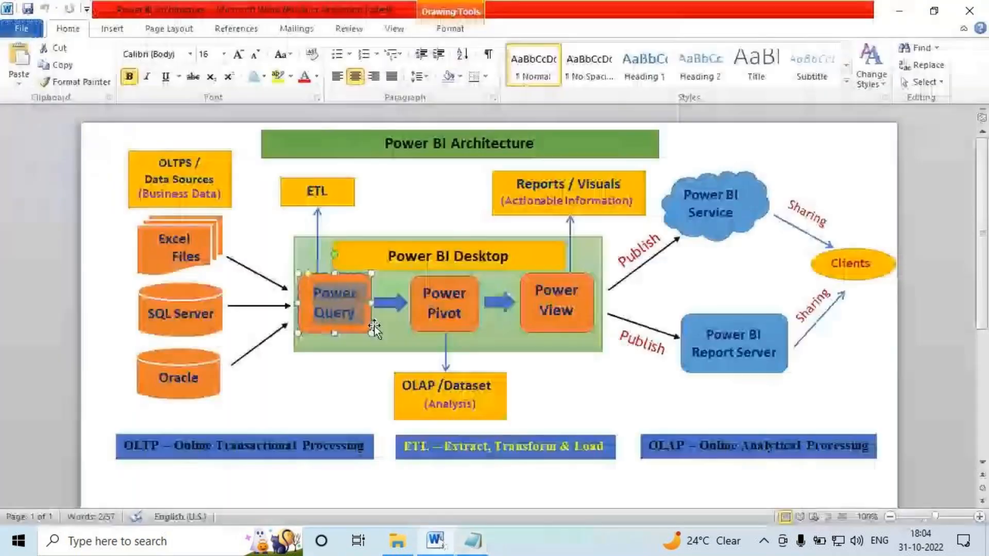
pyautogui.click(355, 289)
pyautogui.press('Return')
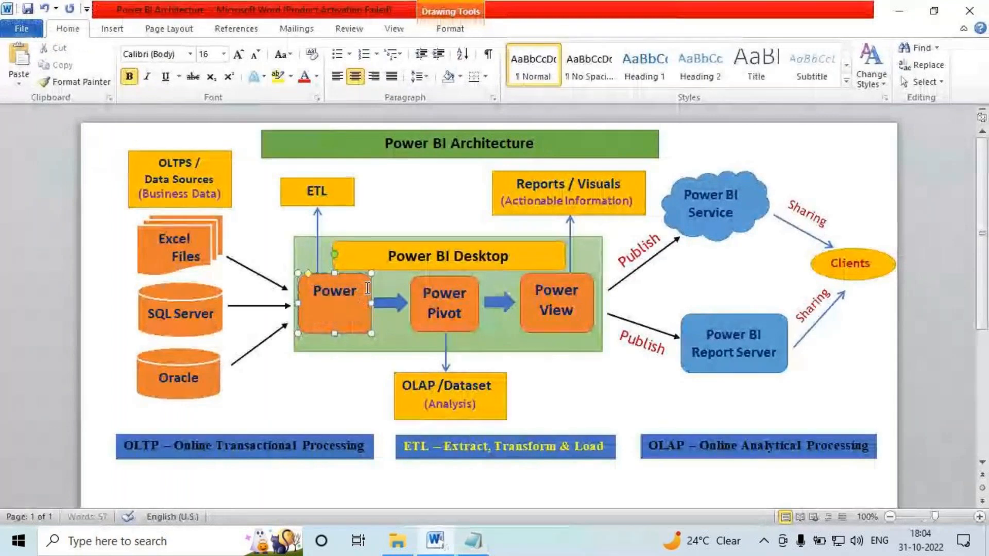
pyautogui.press('BackSpace')
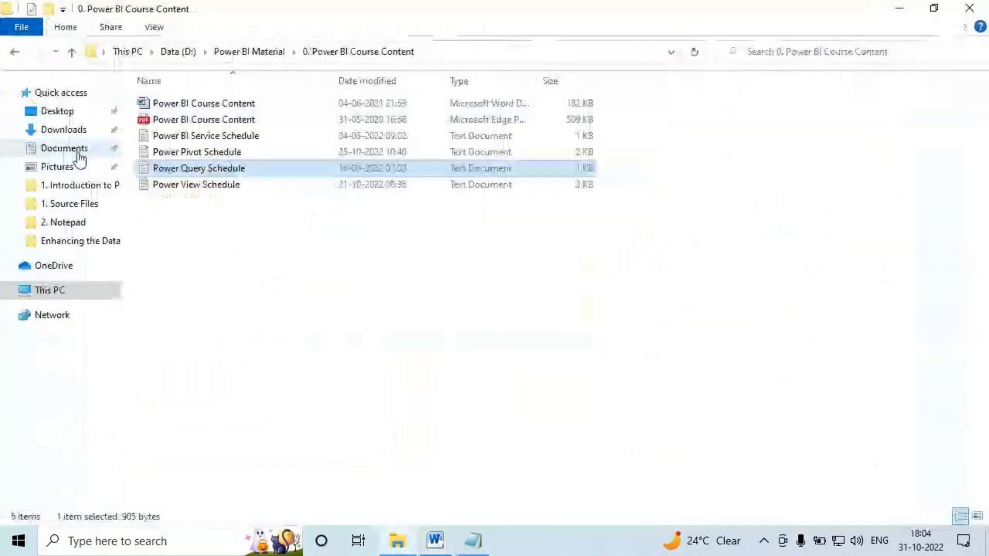
# Launch the ZoomIt annotation tool from the ZoomIt folder in Downloads and close File Explorer.
pyautogui.click(72, 131)
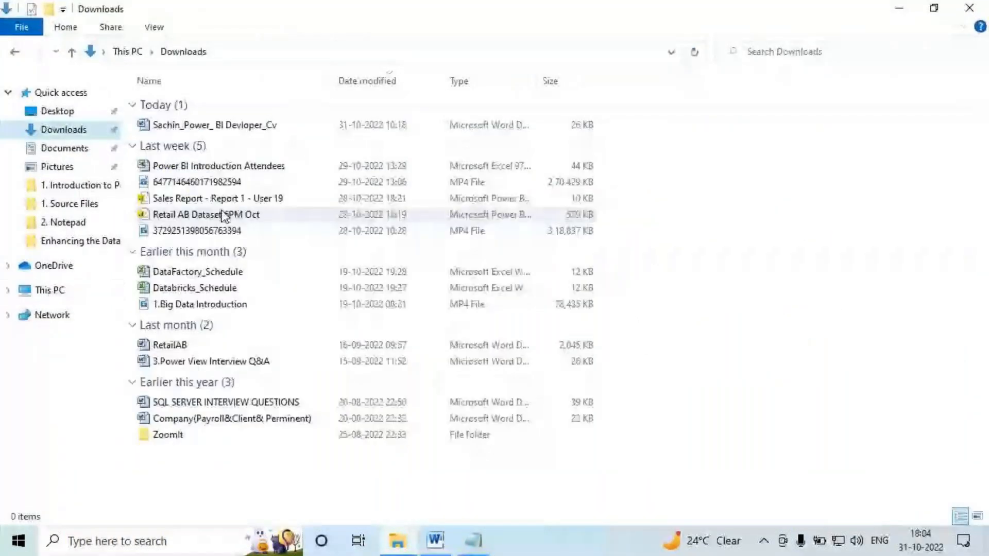
pyautogui.doubleClick(168, 434)
pyautogui.click(175, 121)
pyautogui.click(980, 9)
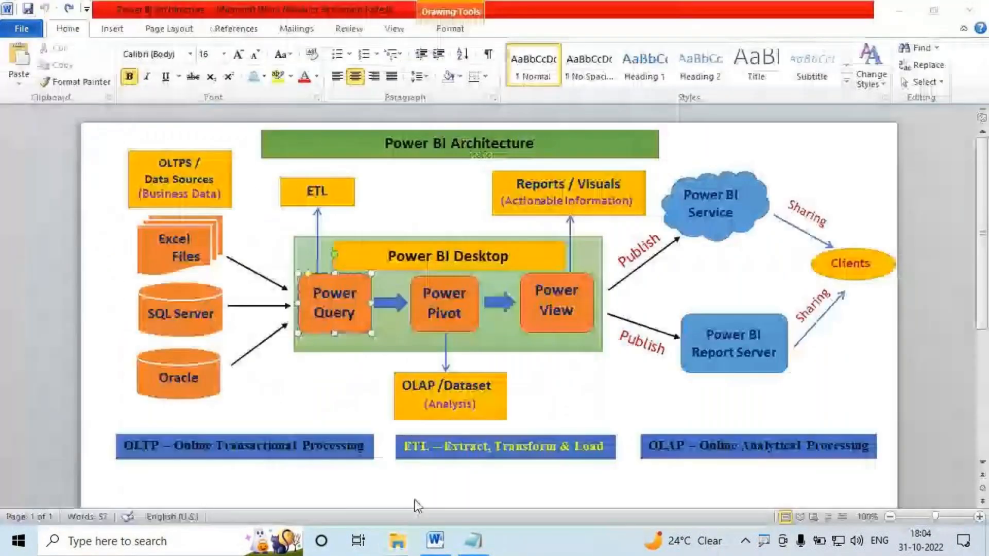
# Start on-screen drawing, circle the Power Query box in red and draw an arrow from it up to ETL.
pyautogui.hotkey('ctrl', '2')
pyautogui.moveTo(367, 276)
pyautogui.mouseDown()
pyautogui.moveTo(295, 318)
pyautogui.moveTo(392, 320)
pyautogui.moveTo(315, 264)
pyautogui.moveTo(318, 212)
pyautogui.mouseUp()
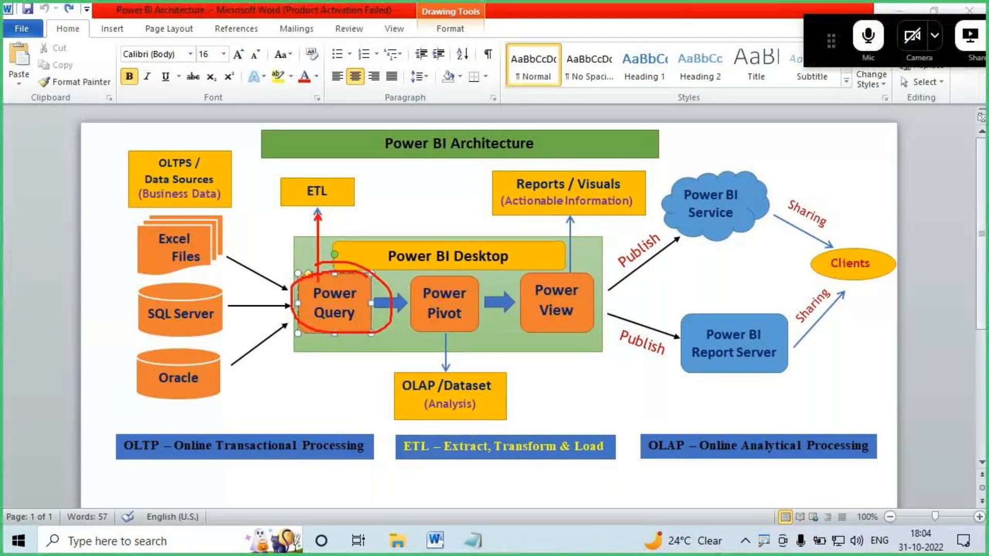
pyautogui.moveTo(338, 268)
pyautogui.mouseDown()
pyautogui.moveTo(291, 286)
pyautogui.moveTo(334, 331)
pyautogui.moveTo(370, 271)
pyautogui.mouseUp()
# Underline Data Sources, circle Excel Files, SQL Server and Oracle, and draw four horizontal lines beneath them for further sources.
pyautogui.moveTo(156, 184); pyautogui.dragTo(210, 182)
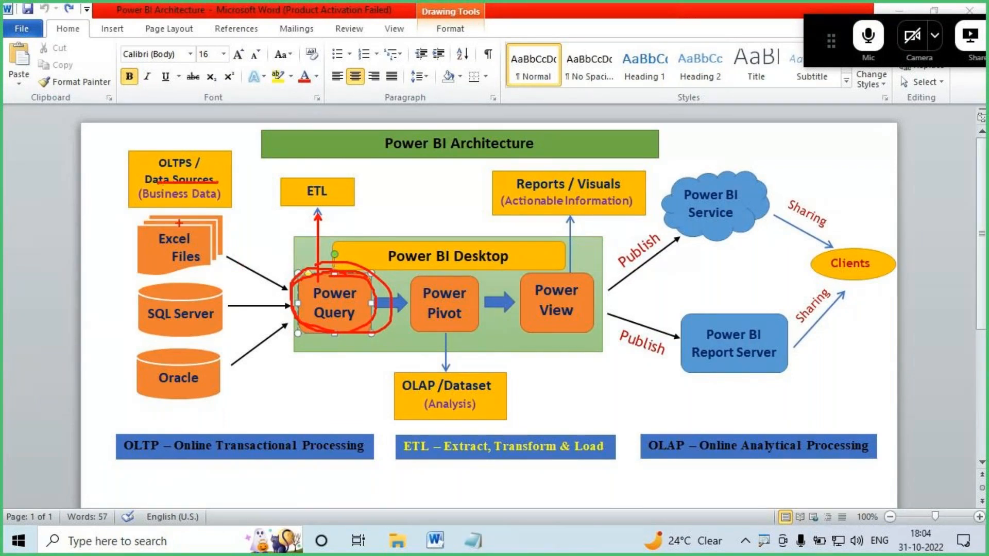
pyautogui.moveTo(206, 228); pyautogui.dragTo(170, 245)
pyautogui.moveTo(162, 308)
pyautogui.mouseDown()
pyautogui.moveTo(206, 288)
pyautogui.moveTo(160, 306)
pyautogui.mouseUp()
pyautogui.moveTo(155, 367)
pyautogui.mouseDown()
pyautogui.moveTo(211, 368)
pyautogui.moveTo(201, 394)
pyautogui.mouseUp()
pyautogui.moveTo(162, 421); pyautogui.dragTo(210, 421)
pyautogui.moveTo(159, 446); pyautogui.dragTo(221, 446)
pyautogui.moveTo(155, 476); pyautogui.dragTo(222, 477)
pyautogui.moveTo(154, 499); pyautogui.dragTo(216, 498)
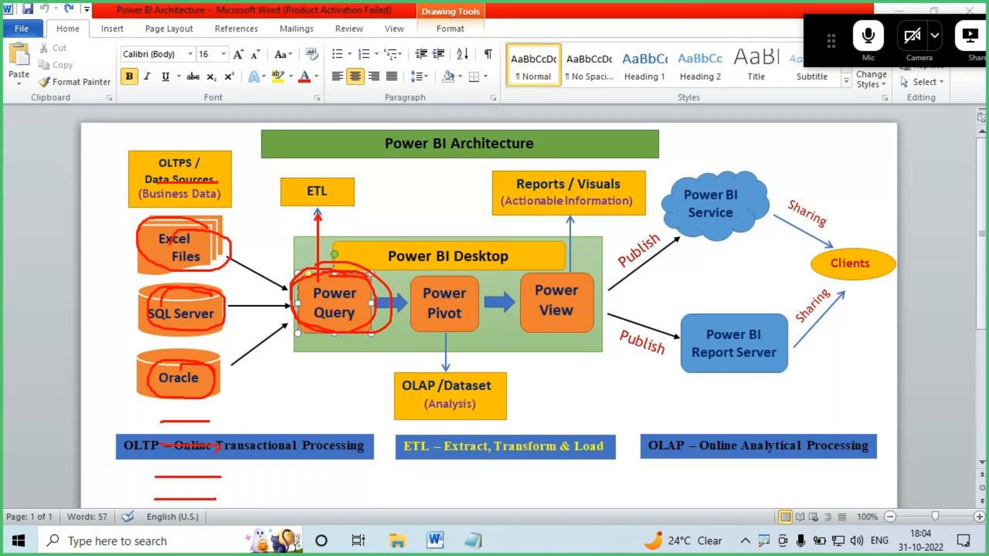
# Mark the ETL flow with arrows from the sources through Power Query to a circled Power Pivot, labelled E, T and L.
pyautogui.moveTo(226, 304)
pyautogui.mouseDown()
pyautogui.moveTo(290, 305)
pyautogui.moveTo(255, 319)
pyautogui.mouseUp()
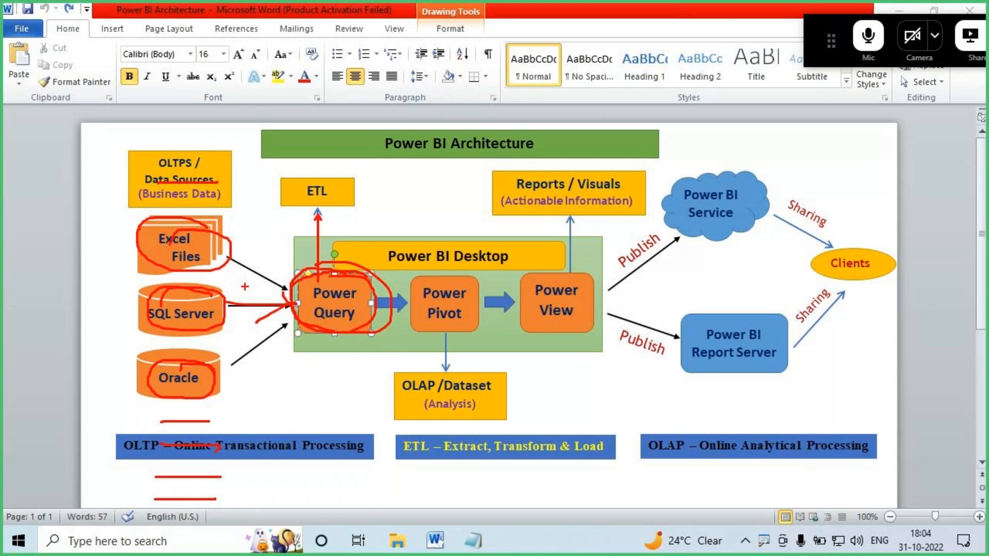
pyautogui.moveTo(244, 287); pyautogui.dragTo(260, 297)
pyautogui.moveTo(307, 339); pyautogui.dragTo(363, 336)
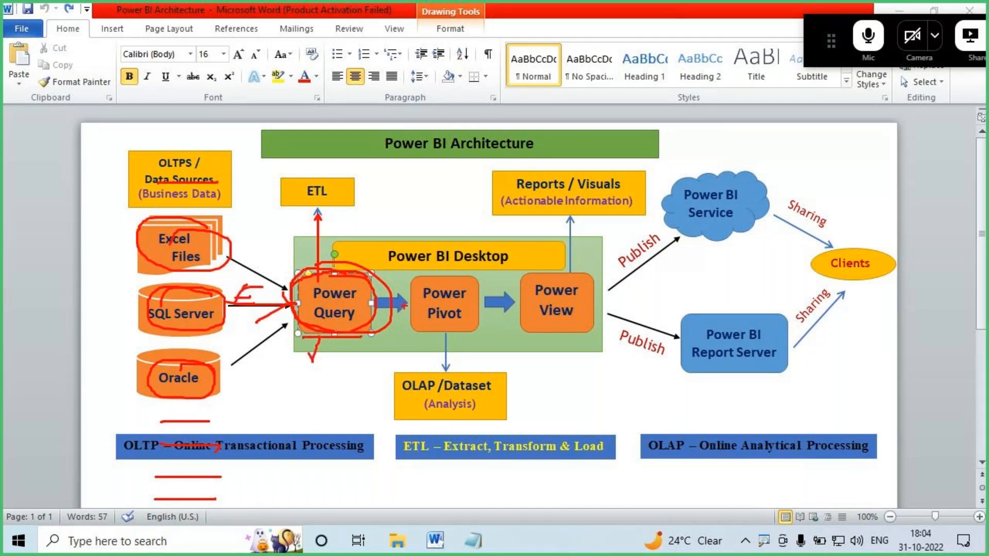
pyautogui.moveTo(391, 304); pyautogui.dragTo(432, 298)
pyautogui.moveTo(395, 272)
pyautogui.mouseDown()
pyautogui.moveTo(422, 286)
pyautogui.moveTo(407, 301)
pyautogui.moveTo(466, 282)
pyautogui.mouseUp()
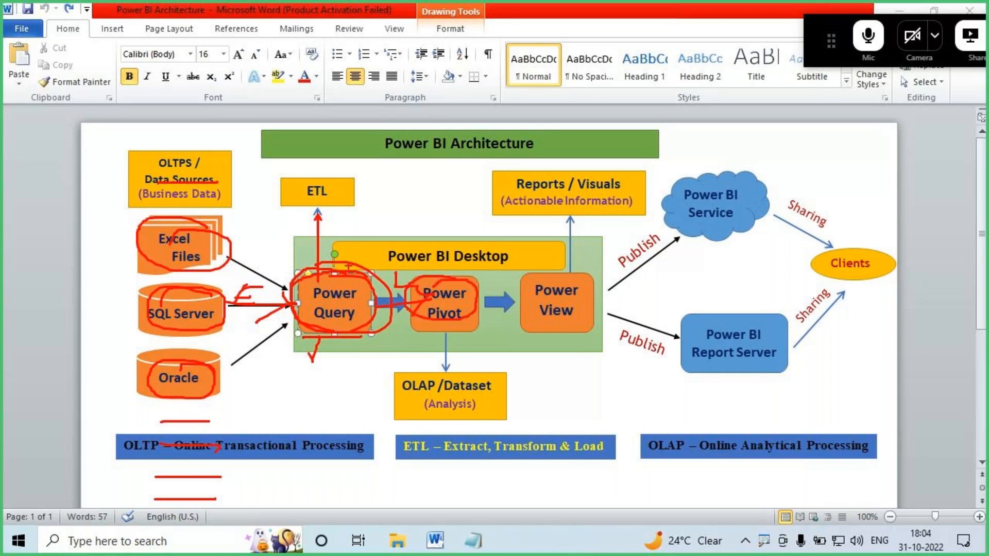
# Switch to the Notepad notes and write "Power Query is an ETL Software in Power BI ." followed by a blank line.
pyautogui.hotkey('alt', 'Tab')
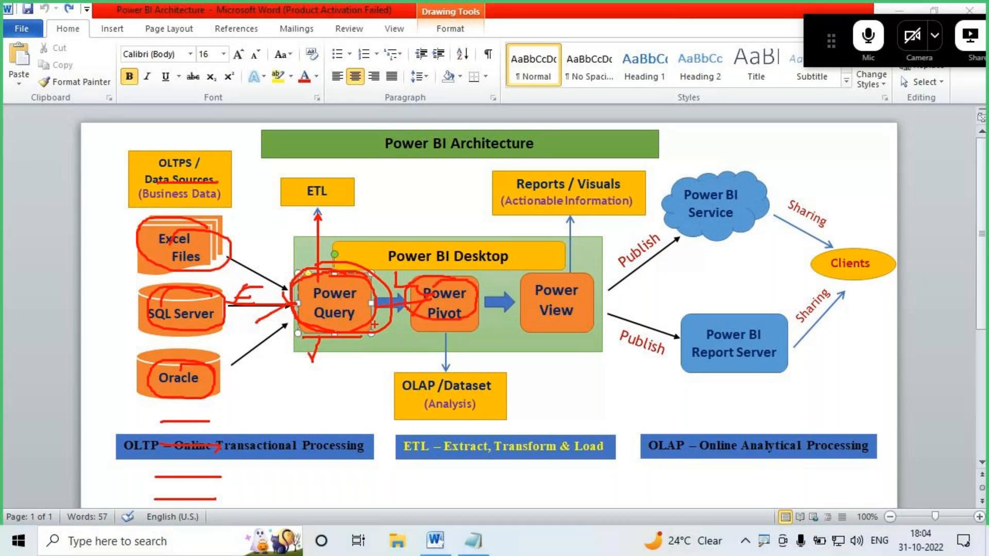
pyautogui.write('Pow')
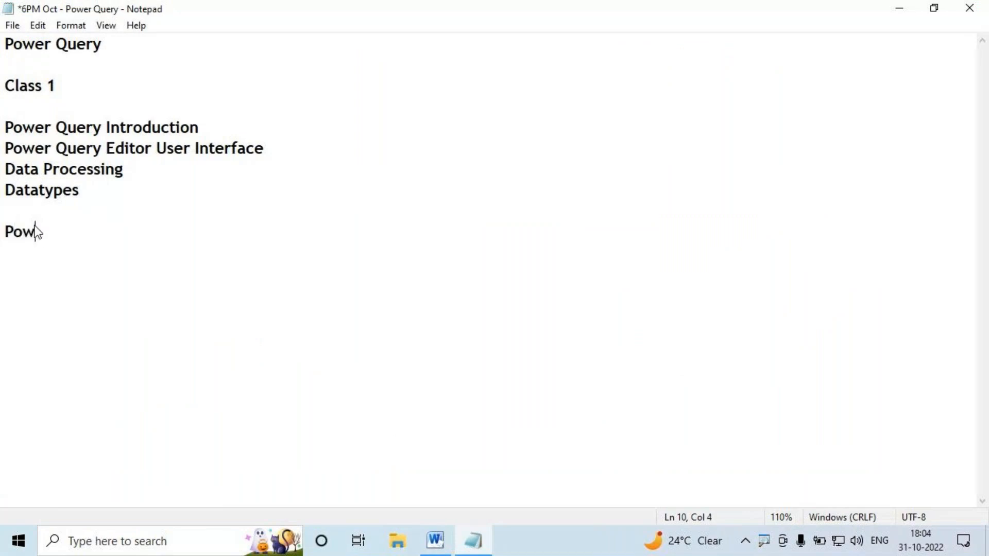
pyautogui.write('er Query ')
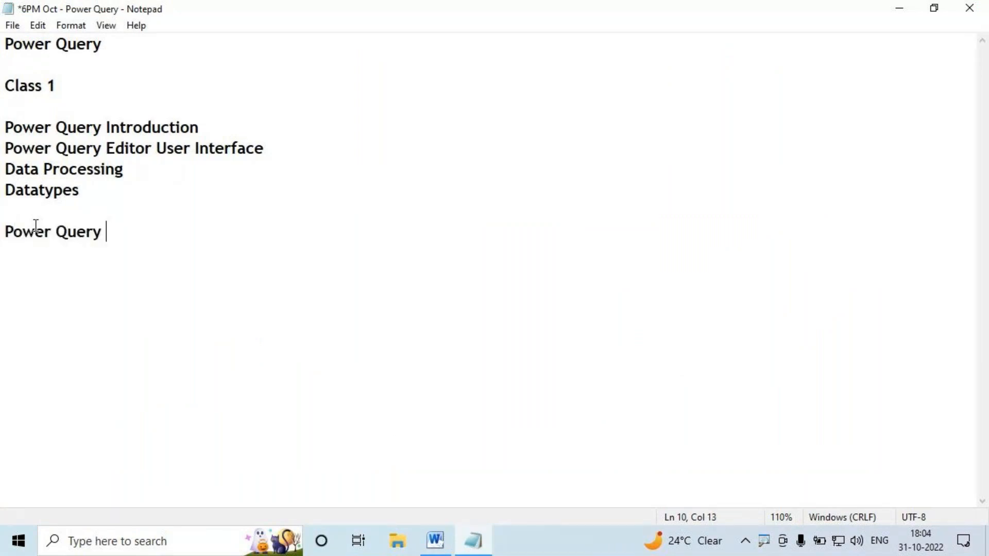
pyautogui.write('is an ETL ')
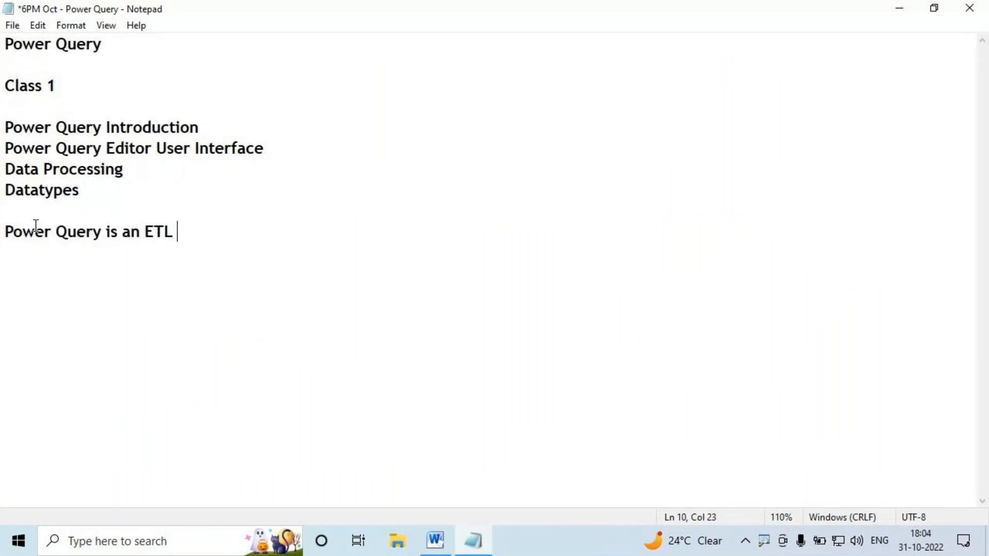
pyautogui.write('Software in Power BI')
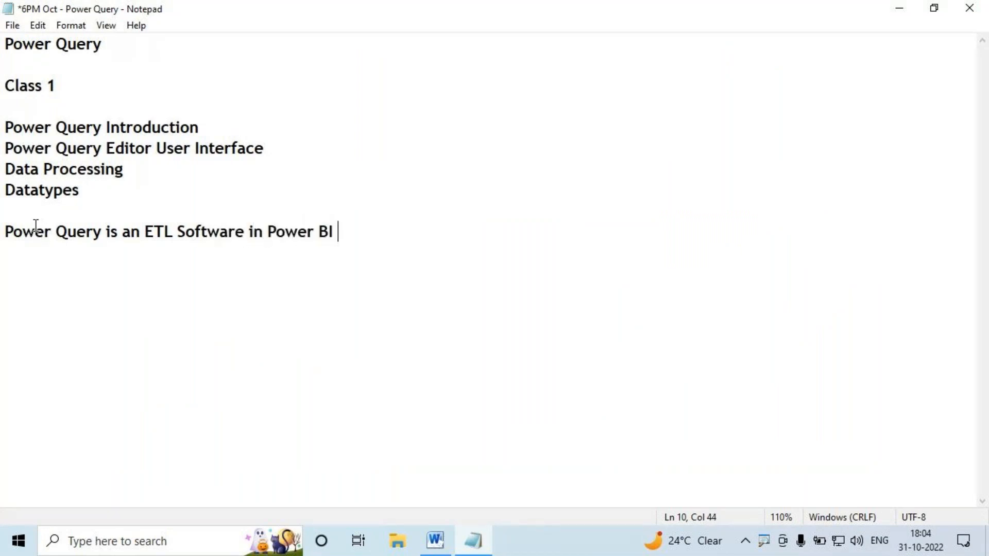
pyautogui.write(' .')
pyautogui.press('Return')
pyautogui.press('Return')
# Start a new sentence reading "Power Query Can Connect and Extract the Data from almost any Kind of Data Sources".
pyautogui.write('Pow')
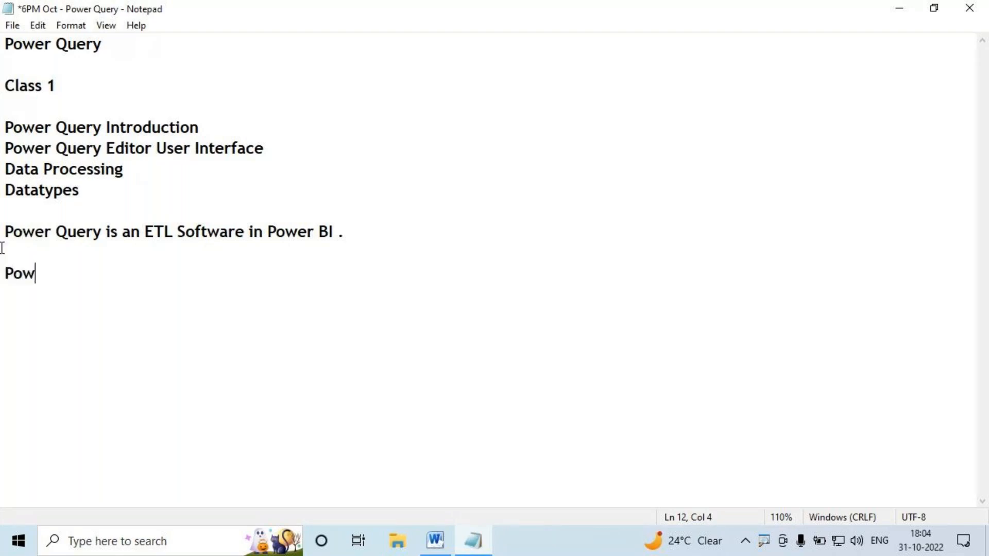
pyautogui.write('er Query ')
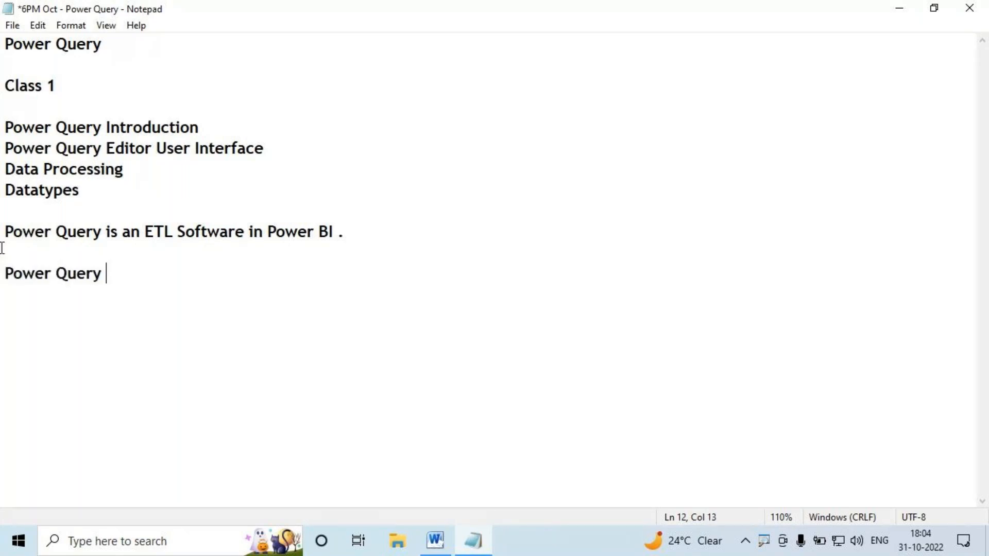
pyautogui.write('Can Connec')
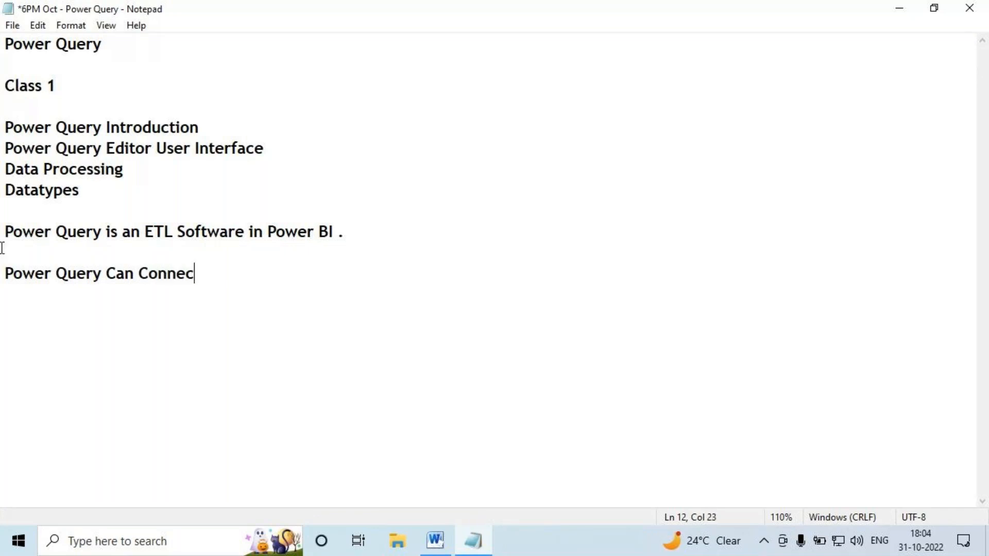
pyautogui.write('t and Extra')
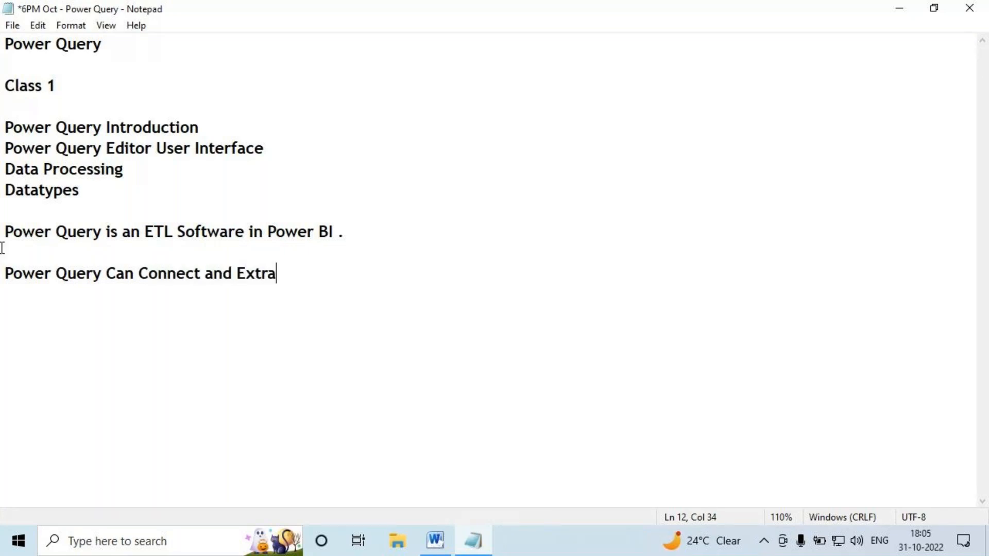
pyautogui.write('ct the Data f')
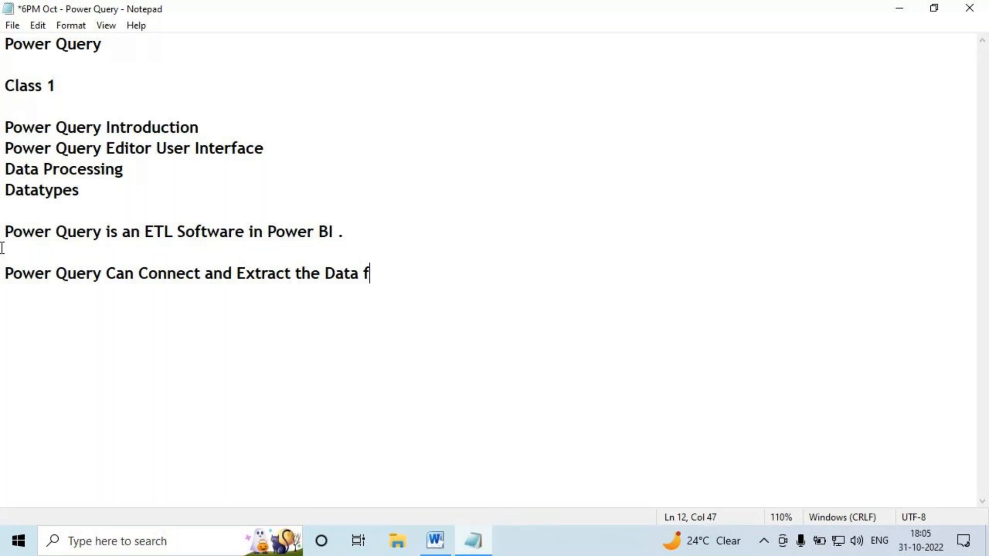
pyautogui.write('rom amo')
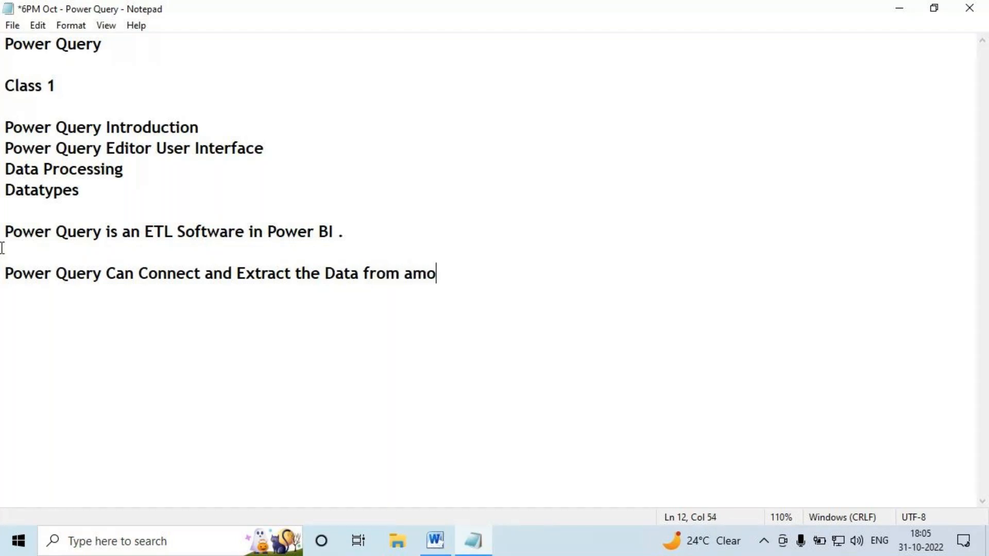
pyautogui.press('BackSpace')
pyautogui.write('ost an')
pyautogui.write('l')
pyautogui.click(476, 273)
pyautogui.write('y ')
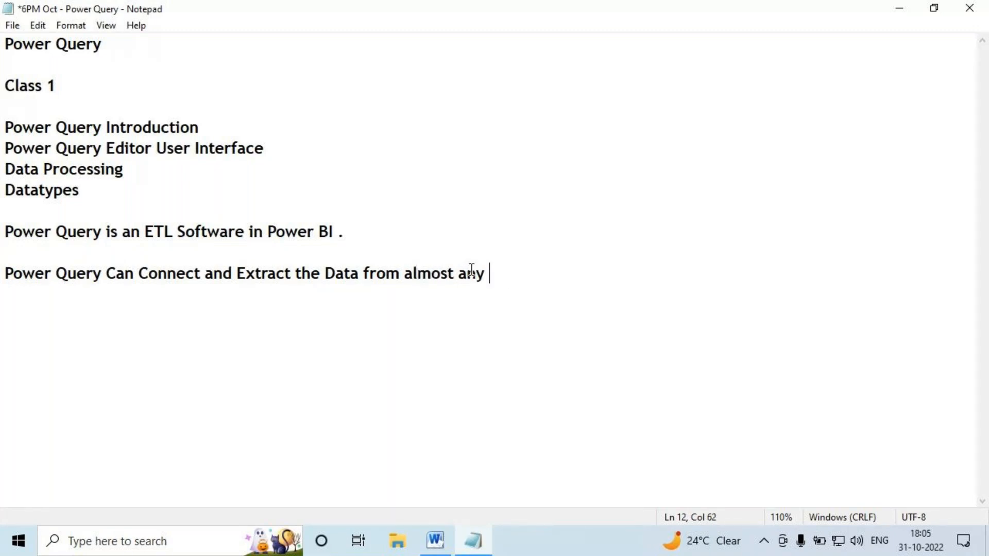
pyautogui.write('Kind of Dat')
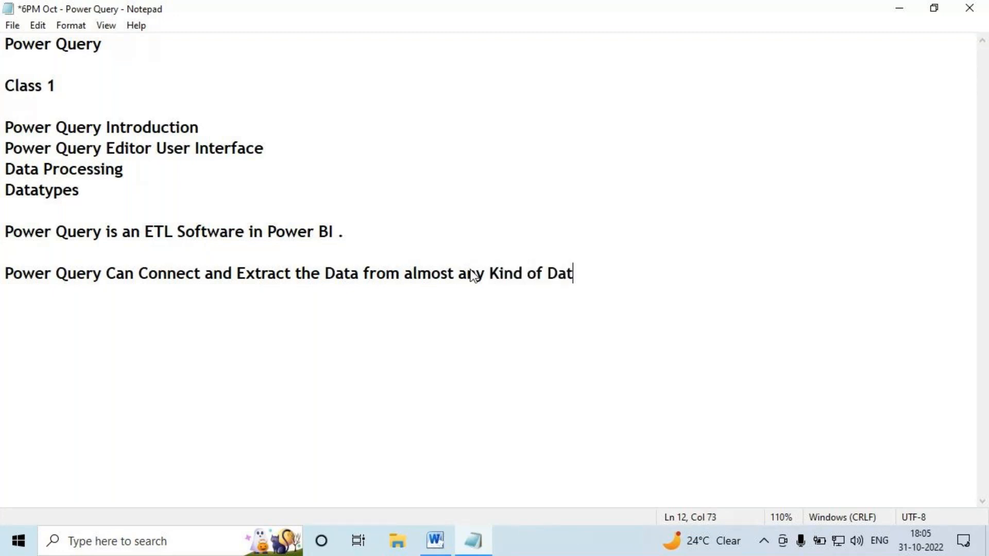
pyautogui.write('a Sources')
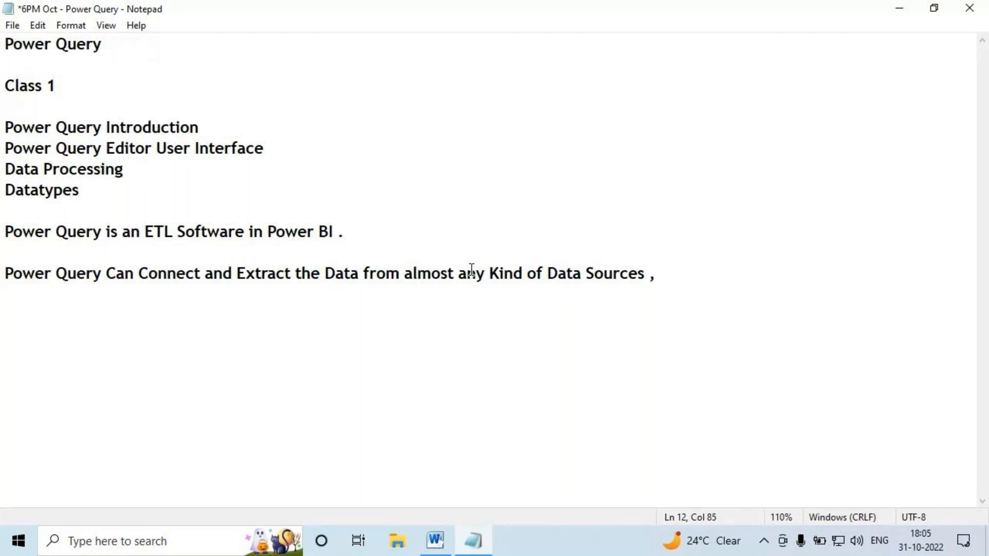
# Complete the sentence with ", Transform the Data as Per the Reporting Needs and Loads the Data into Power Pivot ." and highlight it.
pyautogui.write(', Transform')
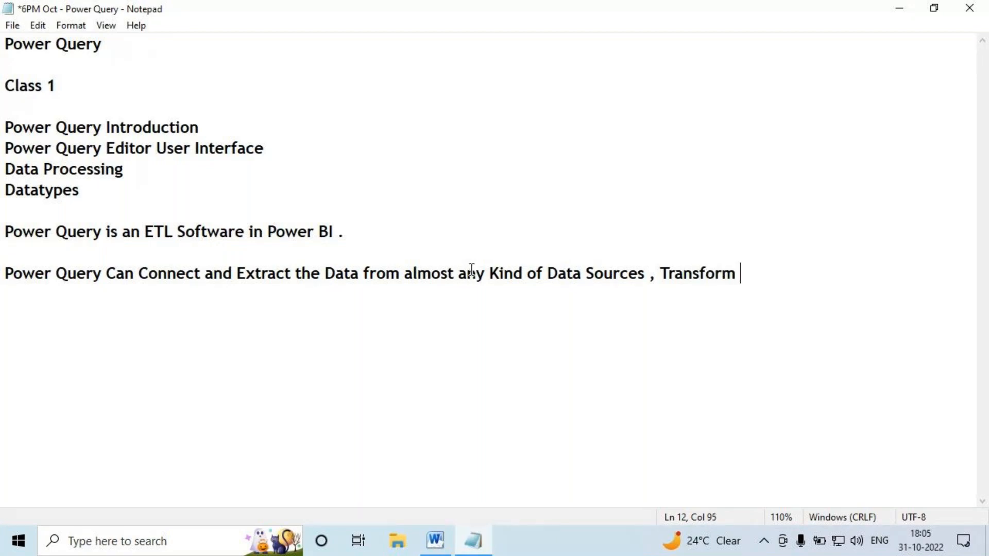
pyautogui.write(' the Data a')
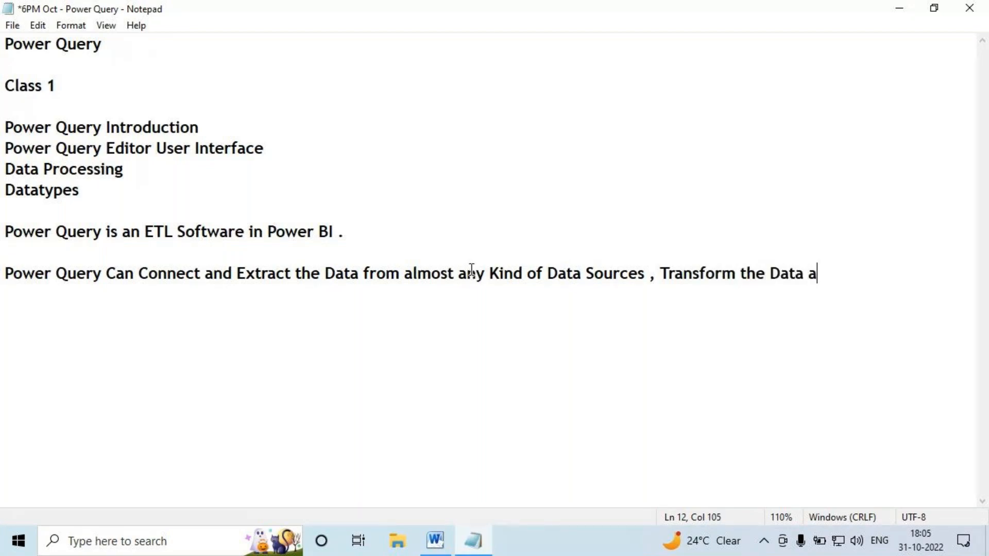
pyautogui.write('s Perf')
pyautogui.press('BackSpace')
pyautogui.write('the Re')
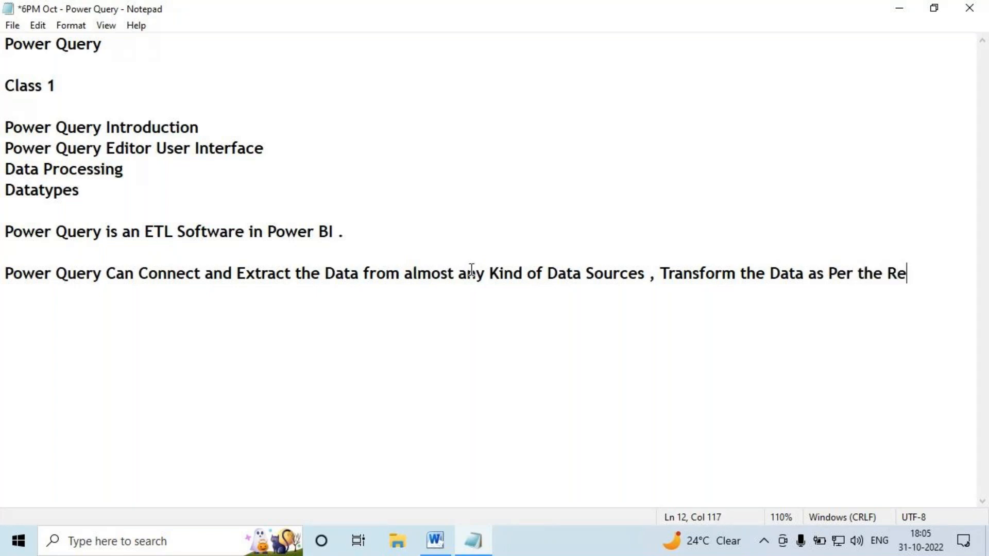
pyautogui.write('porting Need')
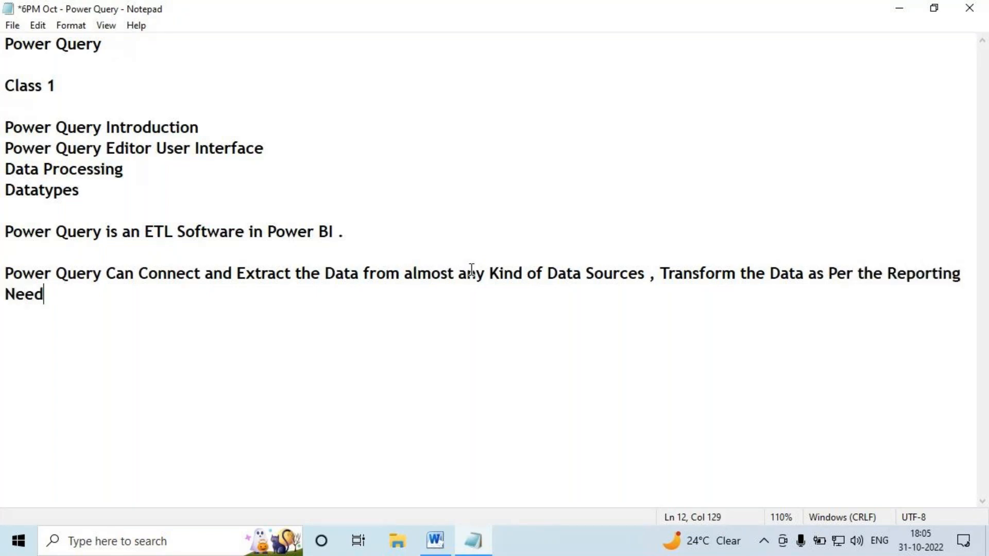
pyautogui.write(' as')
pyautogui.press('BackSpace')
pyautogui.press('BackSpace')
pyautogui.press('BackSpace')
pyautogui.write('s and Load')
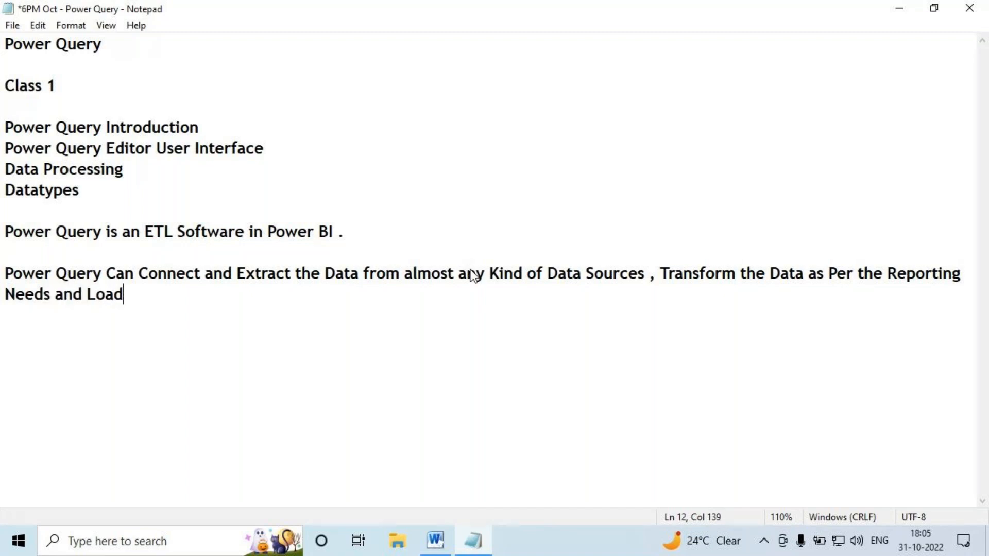
pyautogui.press('BackSpace')
pyautogui.write('s the D')
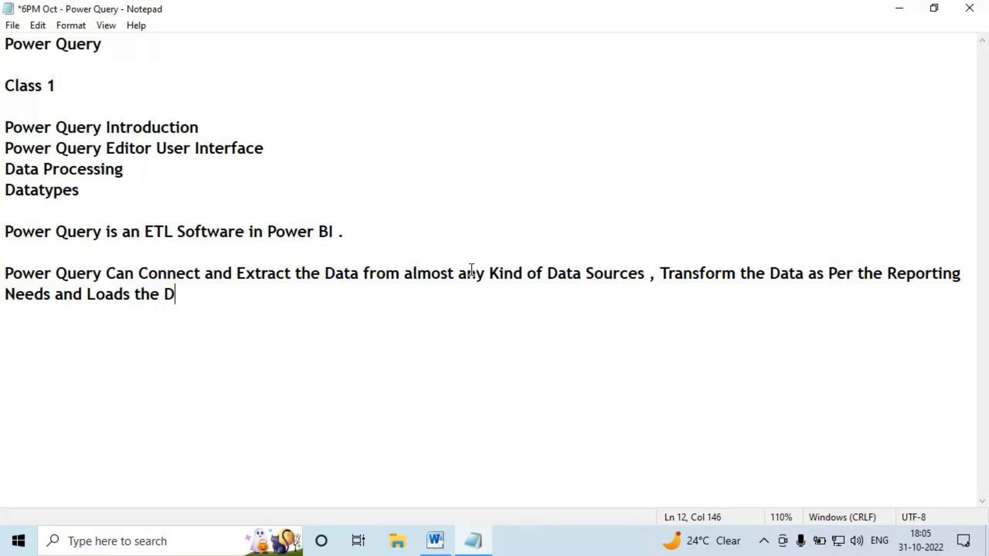
pyautogui.write('ata into Po')
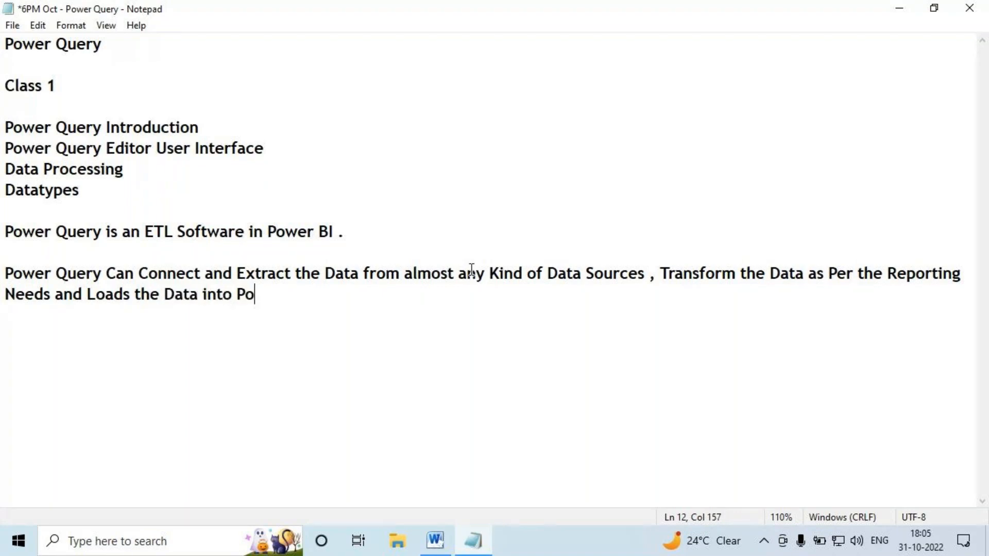
pyautogui.write('wer Pivot .')
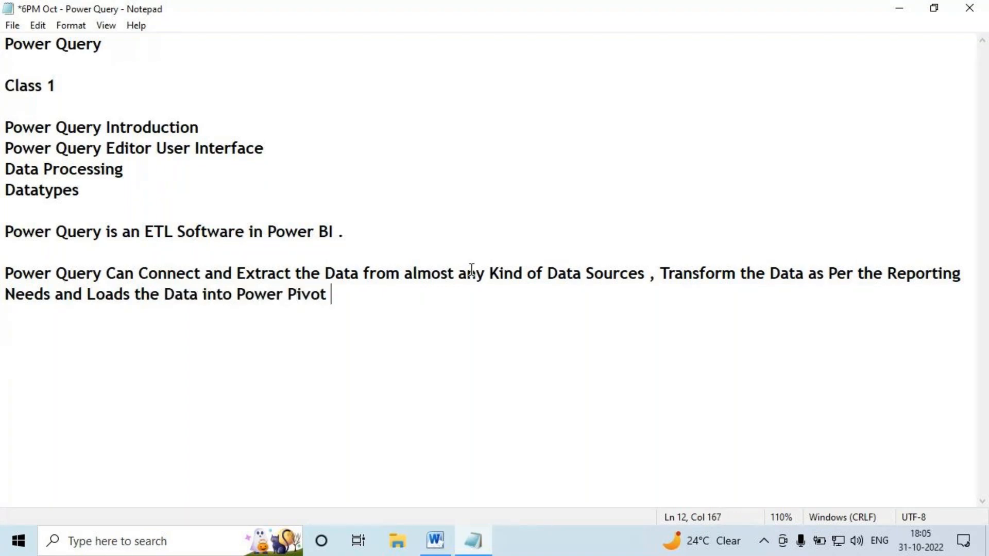
pyautogui.moveTo(5, 273); pyautogui.dragTo(338, 310)
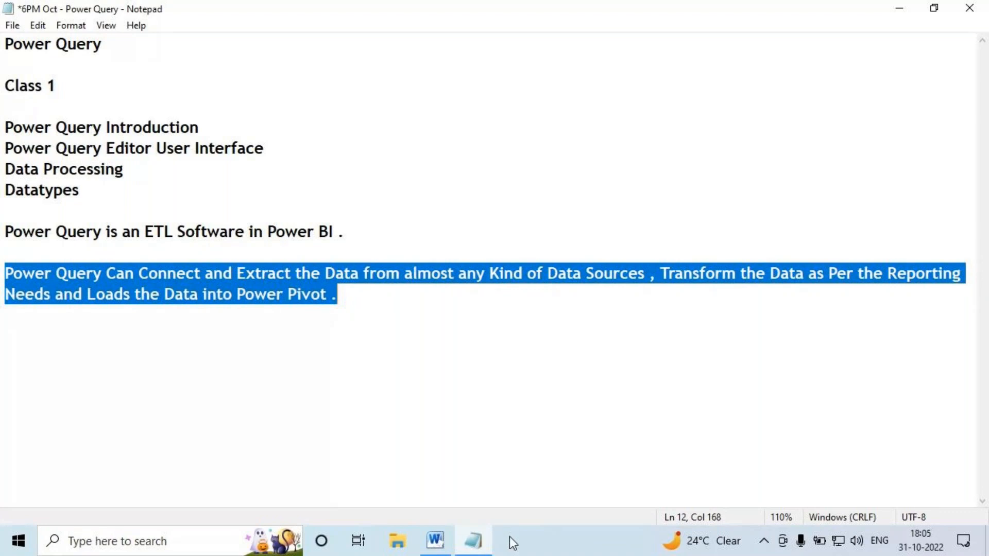
# Switch to the Word diagram and circle Power Query in red, mark E and T, and draw an arc to a circled Power Pivot.
pyautogui.click(434, 544)
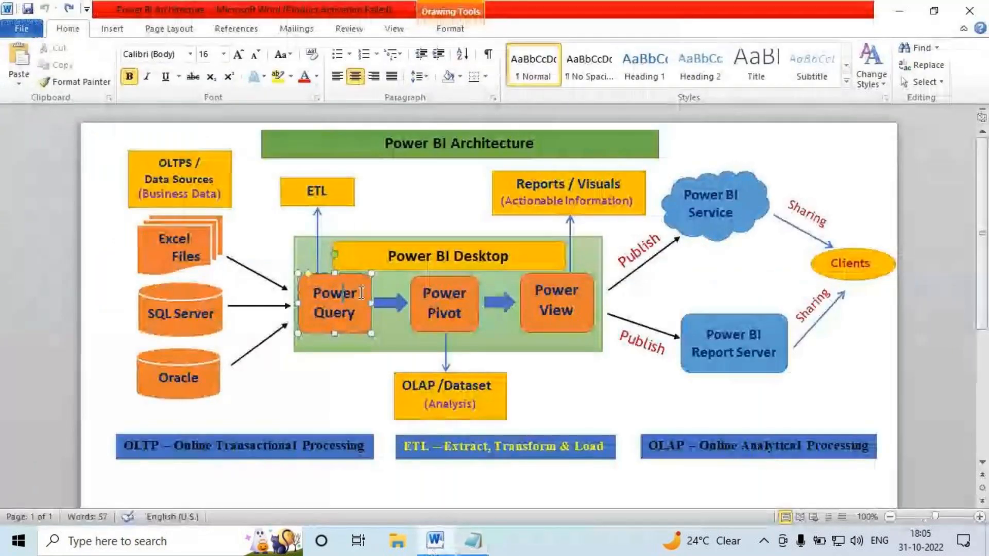
pyautogui.moveTo(331, 272)
pyautogui.mouseDown()
pyautogui.moveTo(293, 323)
pyautogui.moveTo(366, 332)
pyautogui.moveTo(332, 264)
pyautogui.mouseUp()
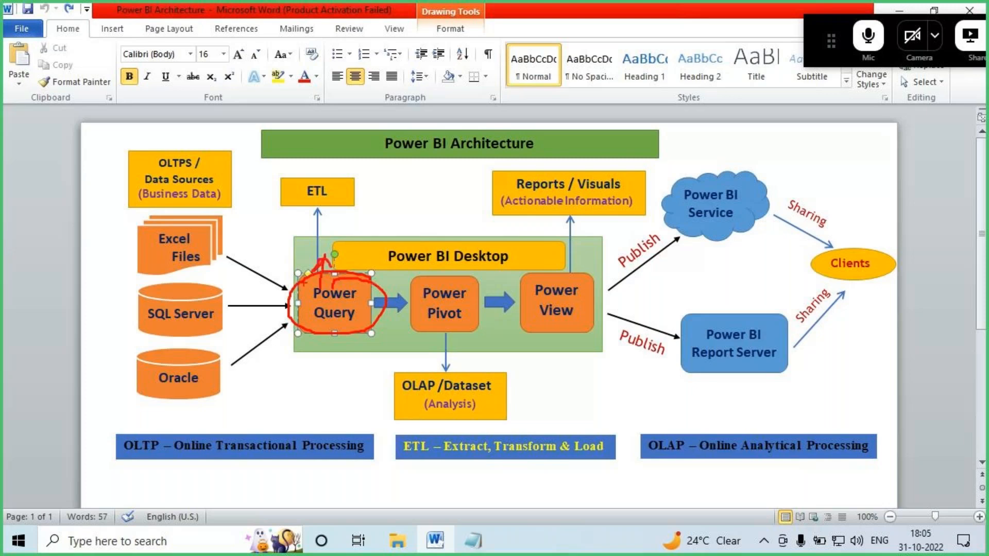
pyautogui.moveTo(217, 309)
pyautogui.mouseDown()
pyautogui.moveTo(283, 301)
pyautogui.moveTo(258, 315)
pyautogui.mouseUp()
pyautogui.moveTo(244, 287)
pyautogui.mouseDown()
pyautogui.moveTo(237, 297)
pyautogui.moveTo(279, 284)
pyautogui.mouseUp()
pyautogui.moveTo(260, 272)
pyautogui.mouseDown()
pyautogui.moveTo(264, 256)
pyautogui.moveTo(319, 315)
pyautogui.moveTo(302, 326)
pyautogui.moveTo(322, 363)
pyautogui.moveTo(357, 333)
pyautogui.mouseUp()
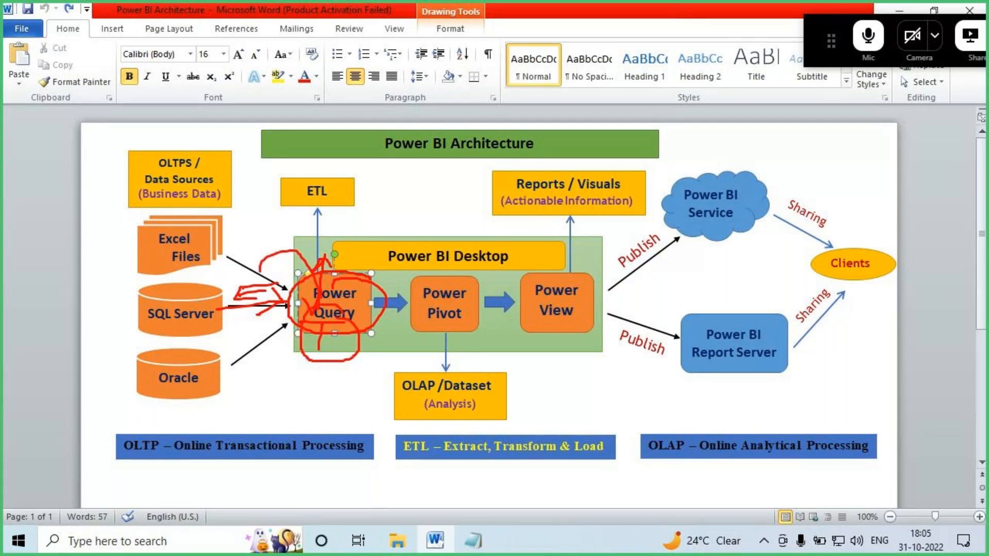
pyautogui.moveTo(396, 215)
pyautogui.mouseDown()
pyautogui.moveTo(436, 285)
pyautogui.moveTo(447, 255)
pyautogui.moveTo(476, 294)
pyautogui.moveTo(449, 285)
pyautogui.mouseUp()
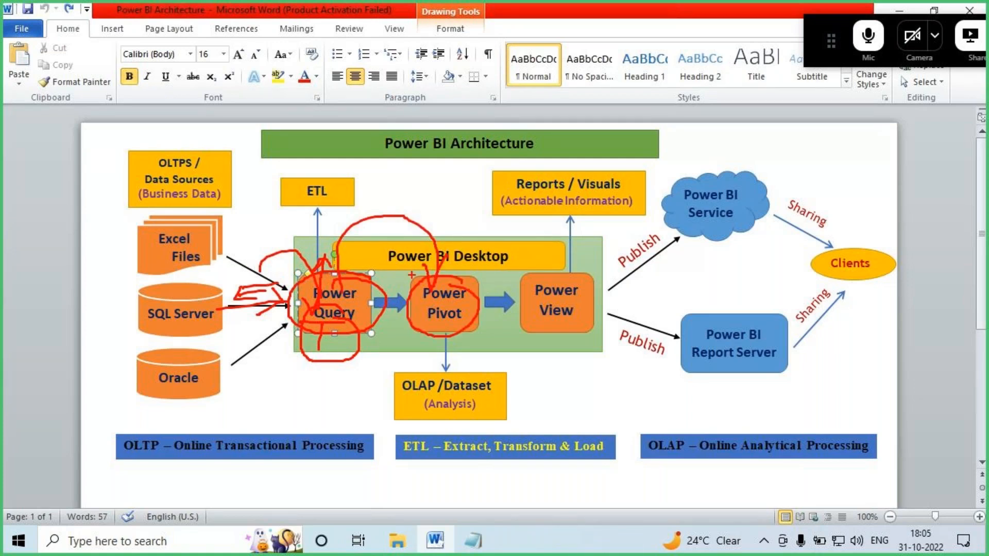
pyautogui.press('Escape')
# Return to the Notepad notes and highlight both sentences describing Power Query.
pyautogui.click(473, 541)
pyautogui.click(356, 294)
pyautogui.moveTo(6, 232); pyautogui.dragTo(355, 298)
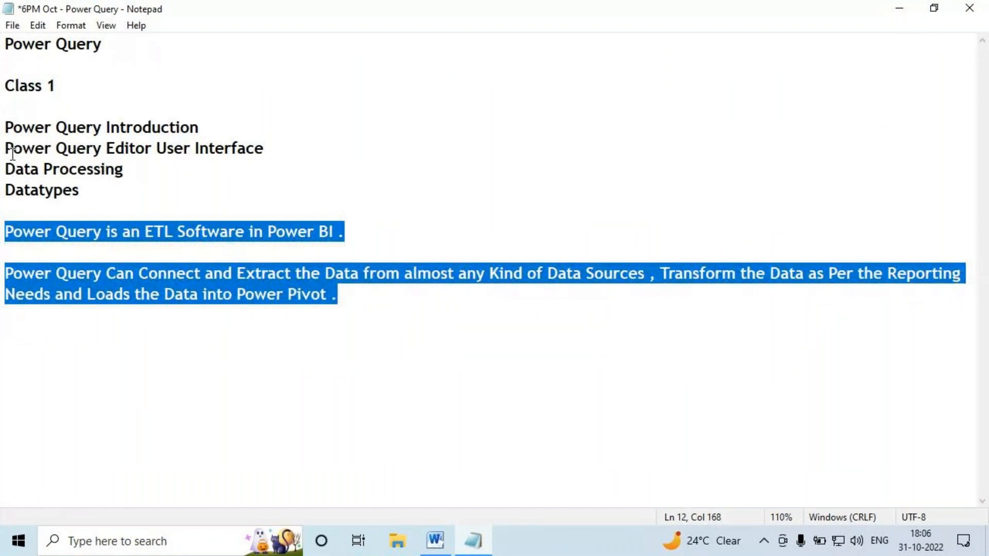
# Launch Power BI Desktop and close its start screen.
pyautogui.press('super+d')
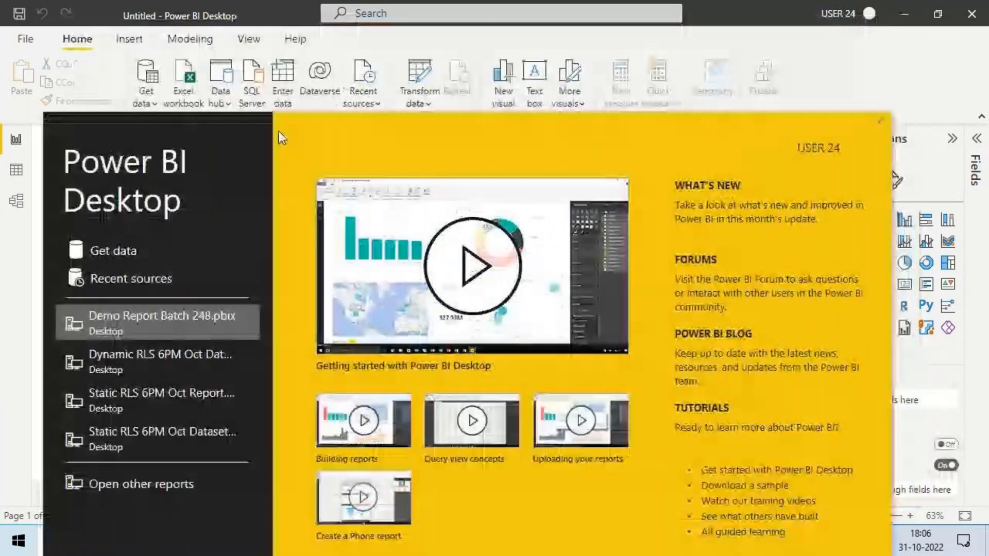
pyautogui.hotkey('ctrl', '2')
pyautogui.moveTo(887, 120); pyautogui.dragTo(843, 148)
pyautogui.moveTo(858, 107); pyautogui.dragTo(904, 138)
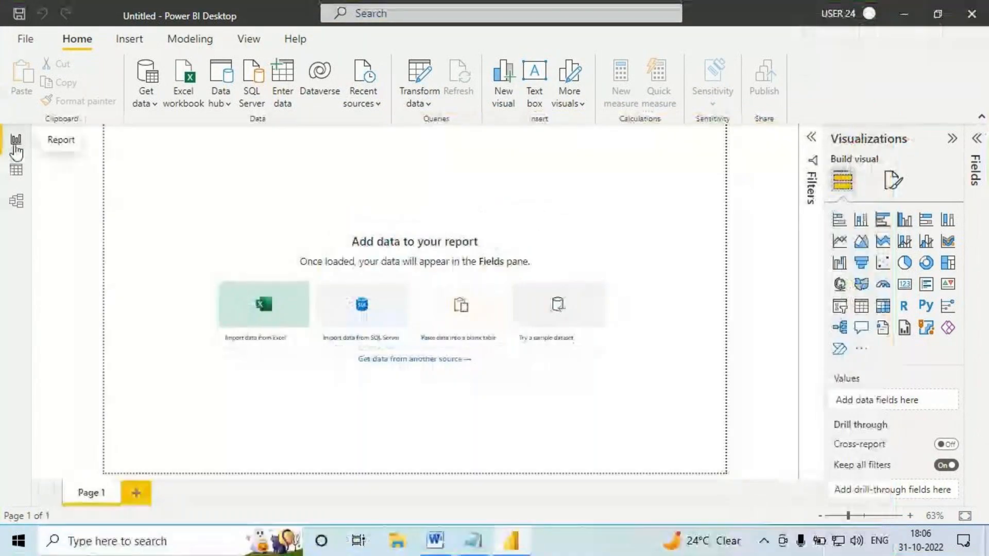
# Box Home and Transform data in red, draw an arrow labelled PQ, and open the Power Query Editor.
pyautogui.click(16, 148)
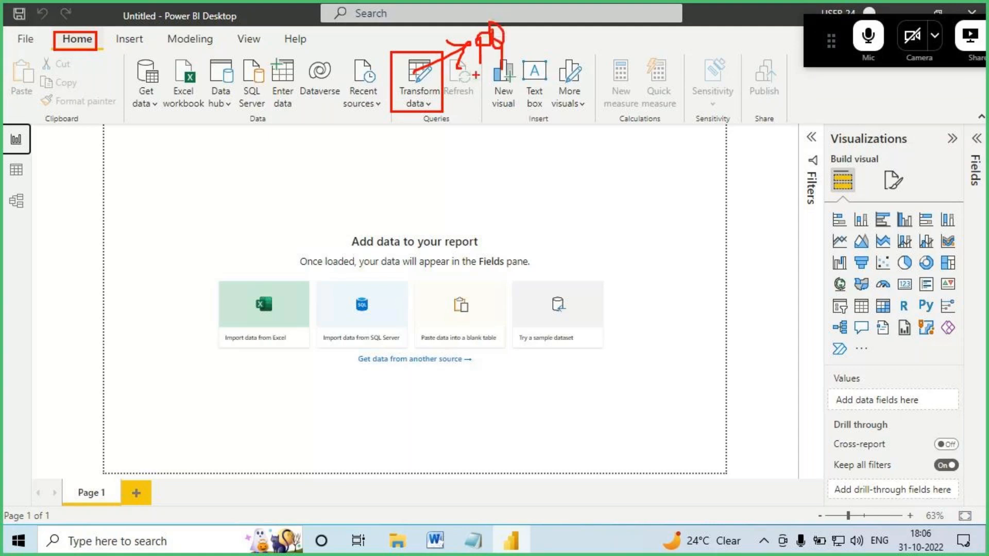
pyautogui.click(422, 82)
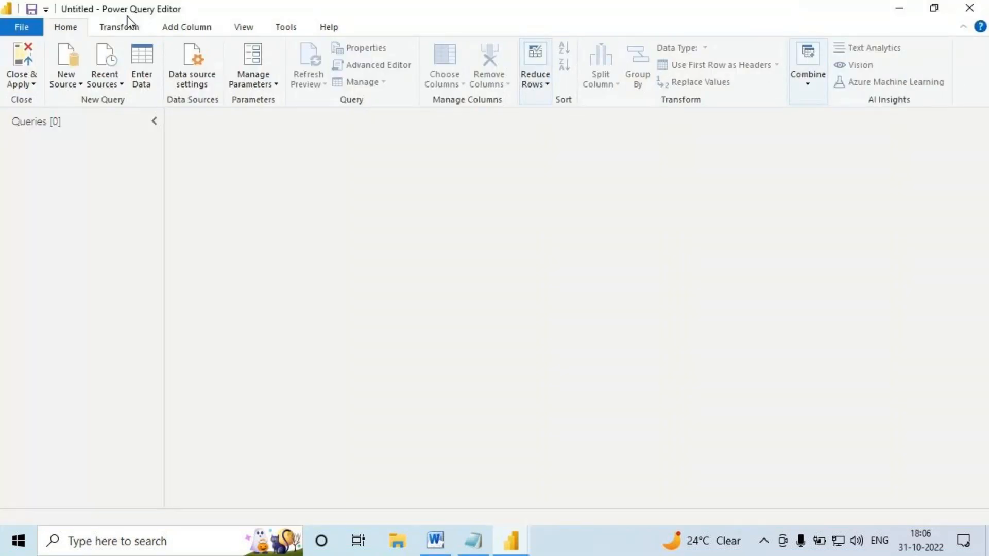
# Add the line 'Home Tab - Transform Data - Power Query Editor User Interface (UI)' below the Power Query description in Notepad and save the notes.
pyautogui.click(471, 541)
pyautogui.click(72, 335)
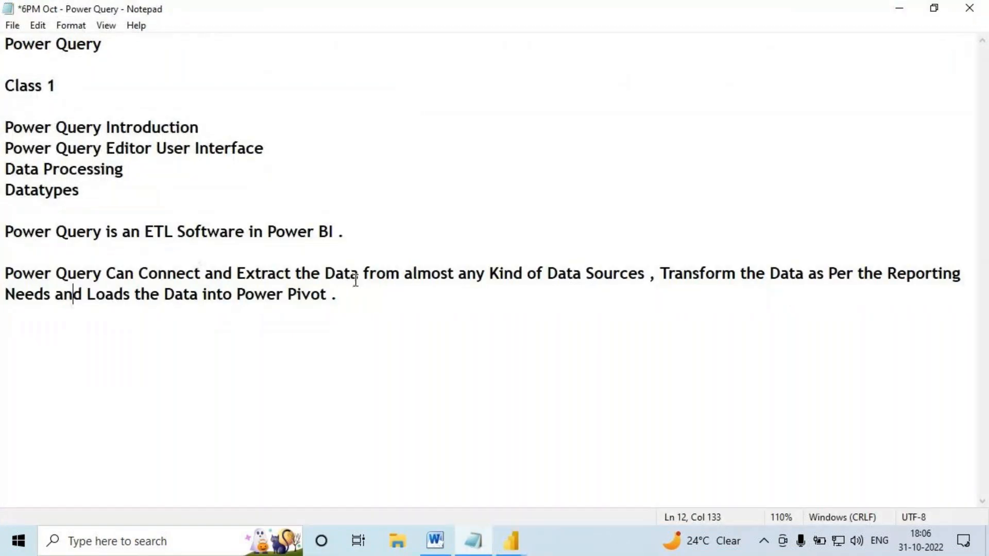
pyautogui.click(340, 293)
pyautogui.press('Return')
pyautogui.press('Return')
pyautogui.write('Home Tab - Op')
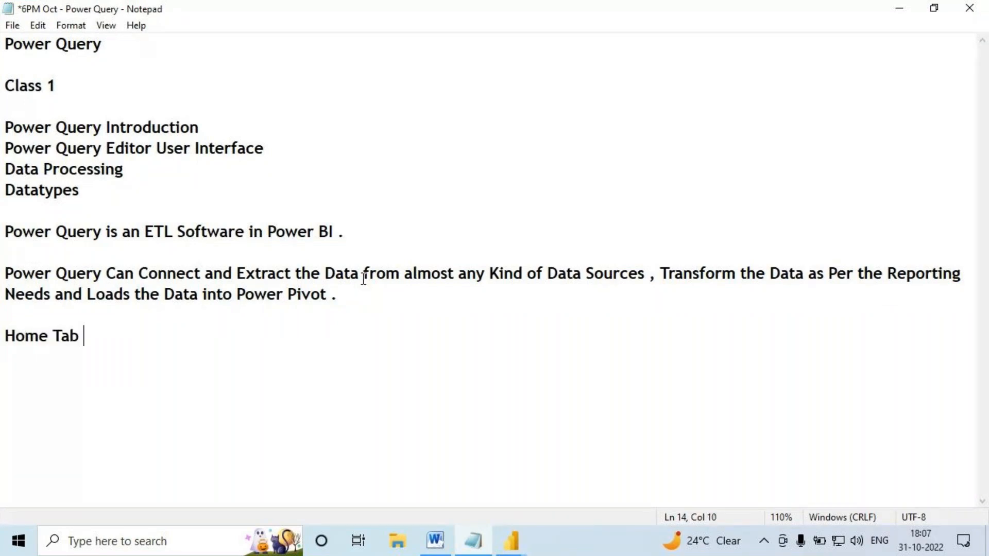
pyautogui.press('BackSpace')
pyautogui.press('BackSpace')
pyautogui.write('Tran')
pyautogui.write('sforpm')
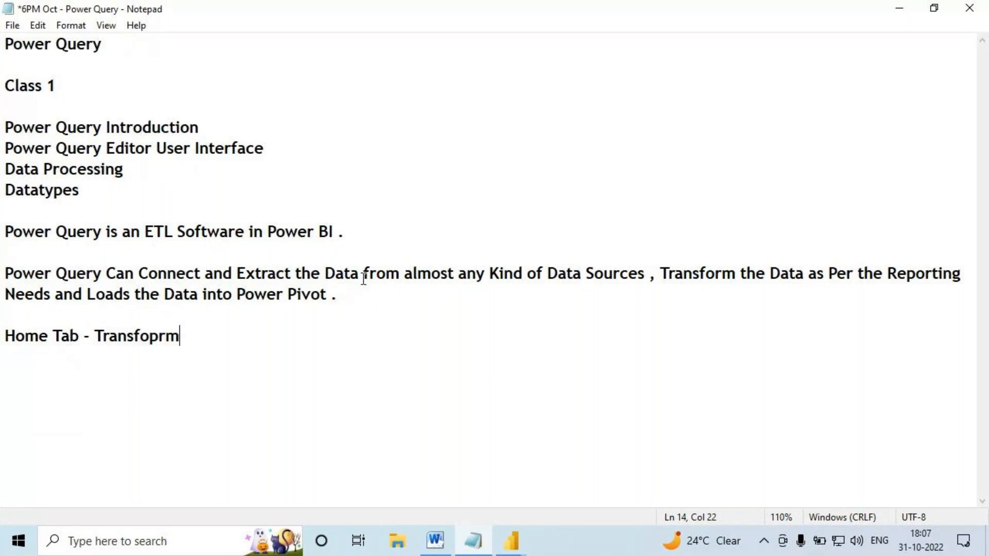
pyautogui.press('BackSpace')
pyautogui.press('BackSpace')
pyautogui.press('BackSpace')
pyautogui.write('rm Data - Power Query Editor User Interfac')
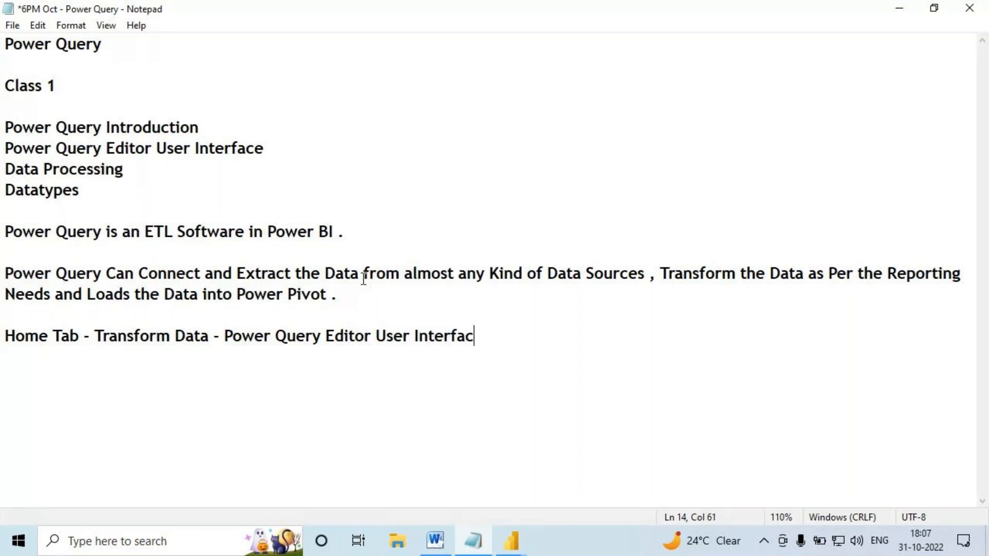
pyautogui.write('e (UI')
pyautogui.write(')')
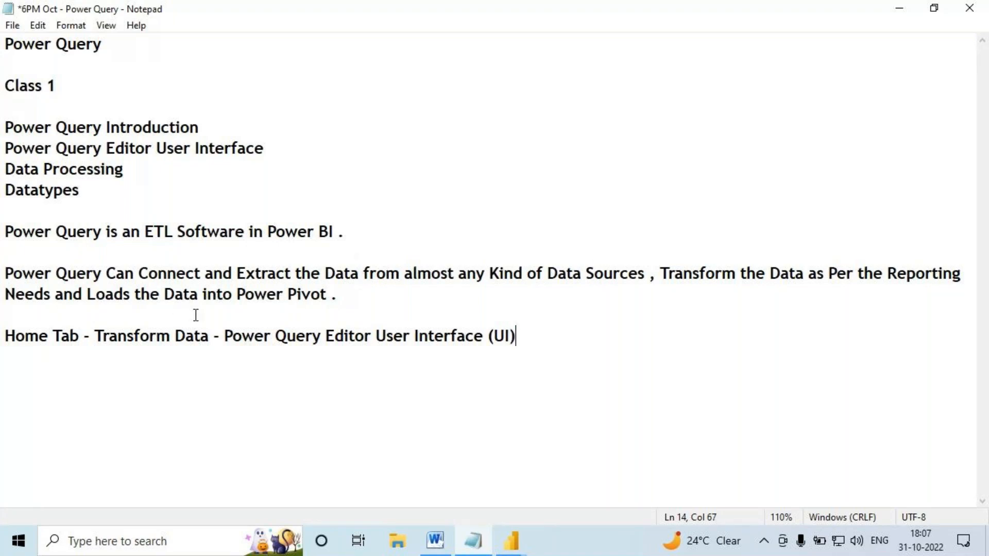
pyautogui.hotkey('ctrl', 's')
# Switch to the Power Query Editor, underline its window title in red, and clear the mark.
pyautogui.click(517, 535)
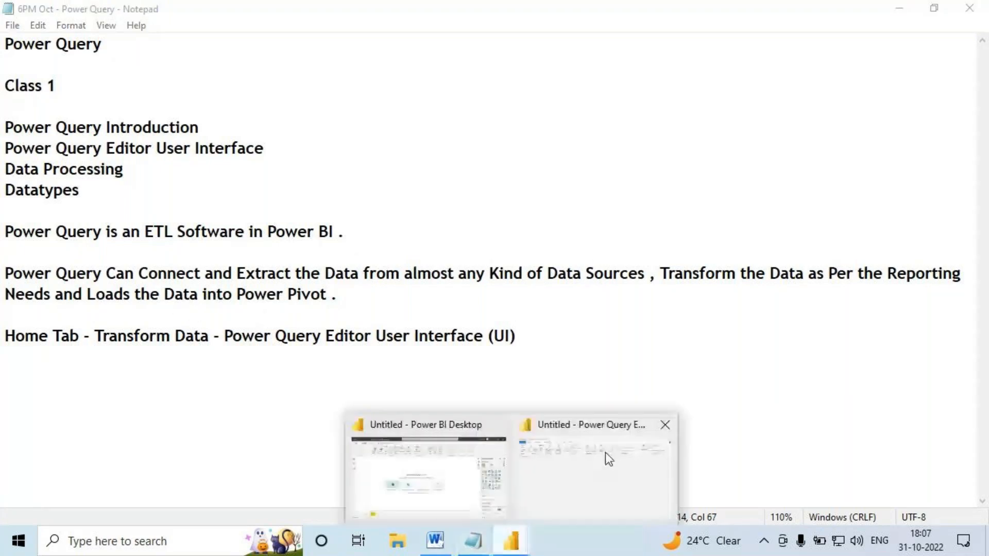
pyautogui.hotkey('ctrl', '2')
pyautogui.moveTo(115, 20); pyautogui.dragTo(181, 20)
pyautogui.press('Escape')
# Return to the Notepad notes, highlight the Power Query Editor wording, and append '- ETL Activities' to the Home Tab line.
pyautogui.click(472, 540)
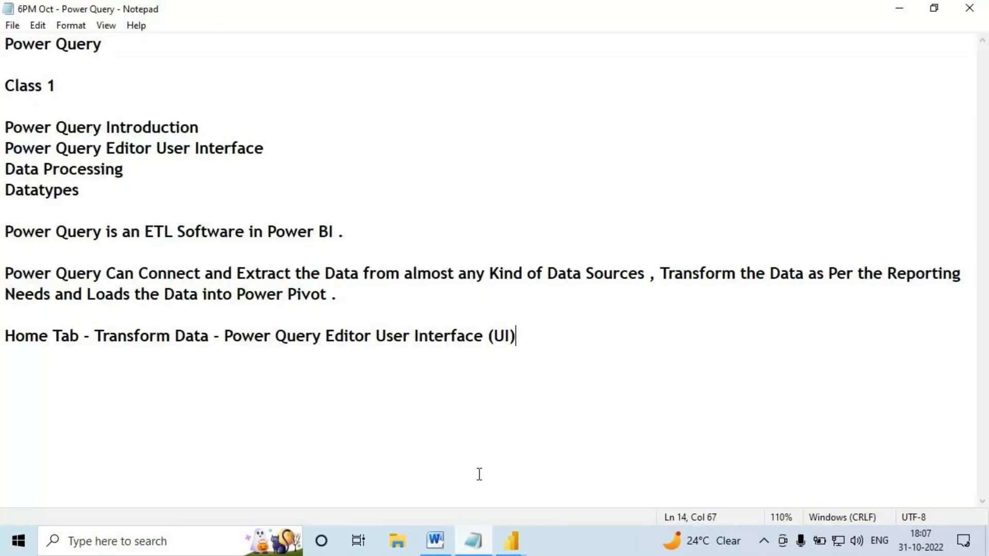
pyautogui.moveTo(241, 337); pyautogui.dragTo(523, 334)
pyautogui.click(591, 340)
pyautogui.write('- ')
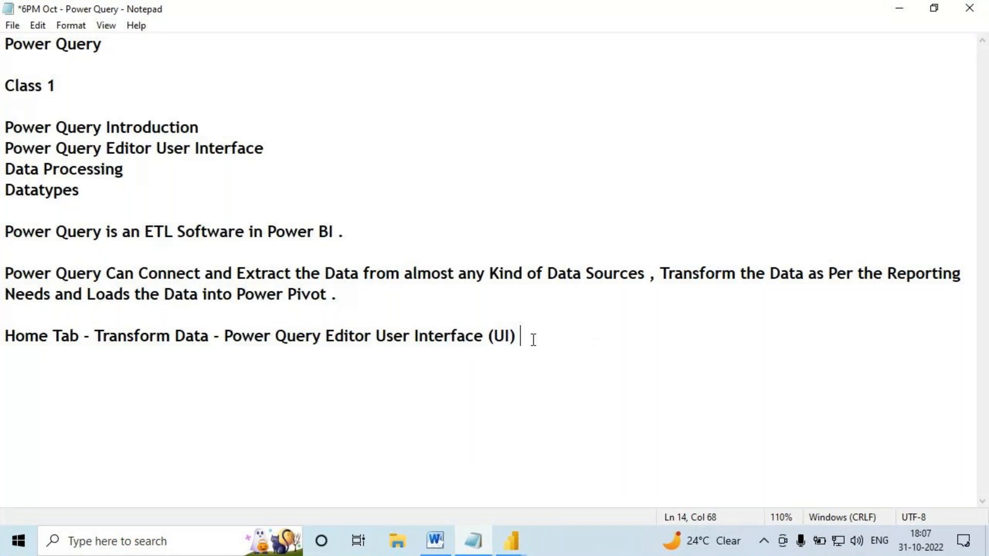
pyautogui.write('ETL Activities')
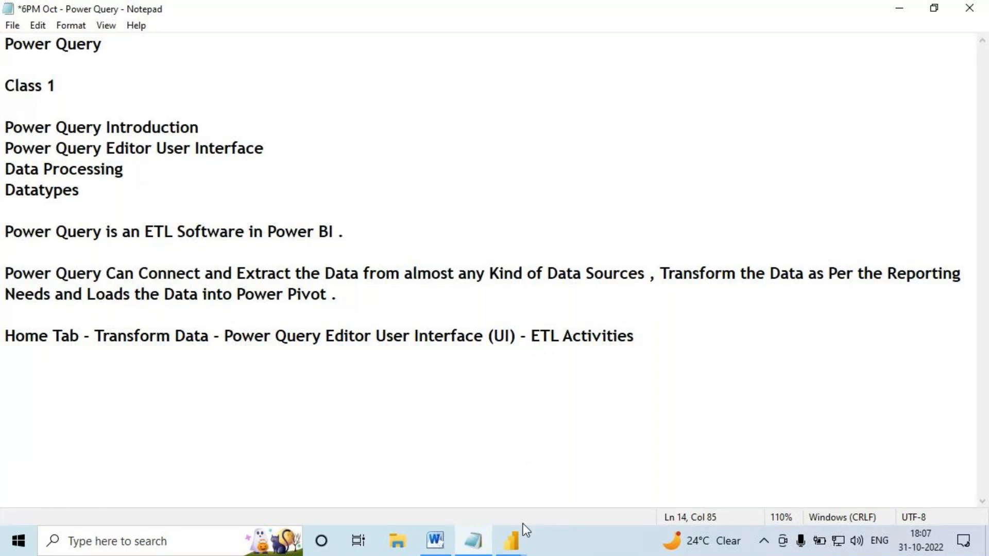
# In the Power Query Editor, underline the title in red, write UI with an arrow down to an underlined ETL, and clear the drawing.
pyautogui.moveTo(515, 552)
pyautogui.click(558, 493)
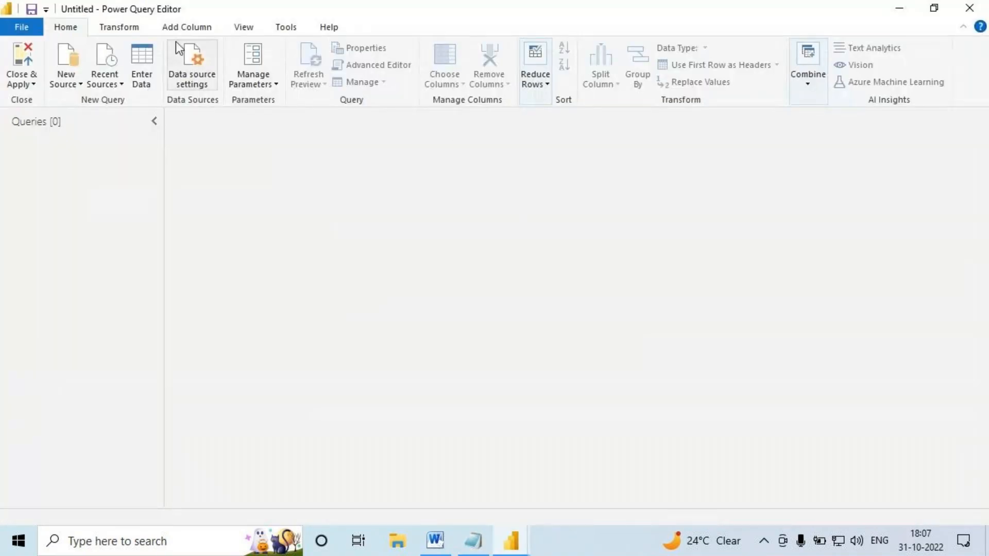
pyautogui.hotkey('ctrl', '2')
pyautogui.moveTo(123, 21)
pyautogui.mouseDown()
pyautogui.moveTo(224, 21)
pyautogui.moveTo(239, 3)
pyautogui.mouseUp()
pyautogui.moveTo(251, 5)
pyautogui.mouseDown()
pyautogui.moveTo(252, 25)
pyautogui.moveTo(275, 24)
pyautogui.mouseUp()
pyautogui.moveTo(241, 10); pyautogui.dragTo(278, 0)
pyautogui.moveTo(231, 51); pyautogui.dragTo(231, 114)
pyautogui.moveTo(214, 95); pyautogui.dragTo(238, 122)
pyautogui.moveTo(254, 106)
pyautogui.mouseDown()
pyautogui.moveTo(229, 126)
pyautogui.moveTo(247, 159)
pyautogui.moveTo(280, 140)
pyautogui.moveTo(287, 156)
pyautogui.mouseUp()
pyautogui.moveTo(292, 135); pyautogui.dragTo(338, 156)
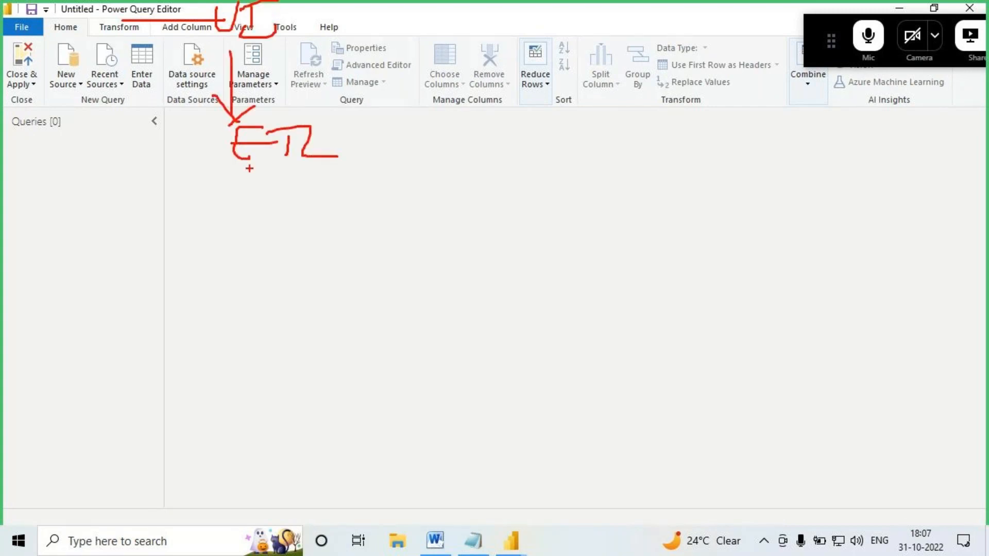
pyautogui.moveTo(233, 173); pyautogui.dragTo(337, 176)
pyautogui.press('Escape')
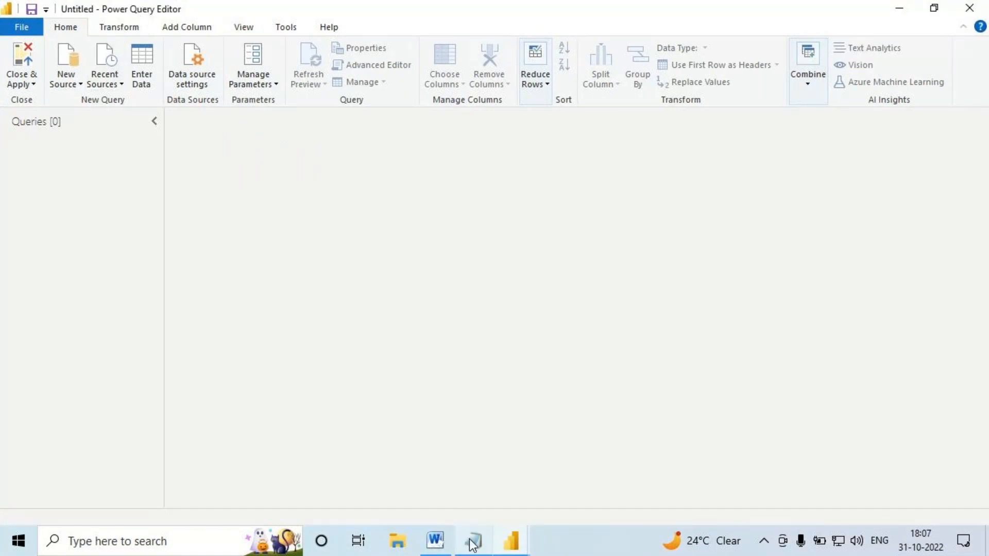
# Copy the ETL definition from the Word diagram and add 'ETL - Extract, Transform & Load' as a new paragraph in the Notepad notes.
pyautogui.click(438, 541)
pyautogui.click(445, 455)
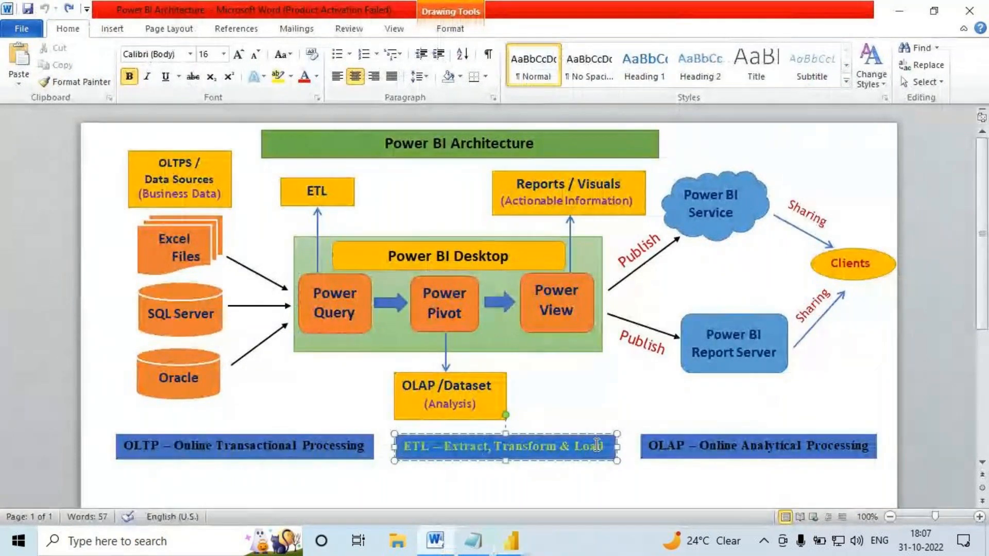
pyautogui.click(473, 540)
pyautogui.click(649, 338)
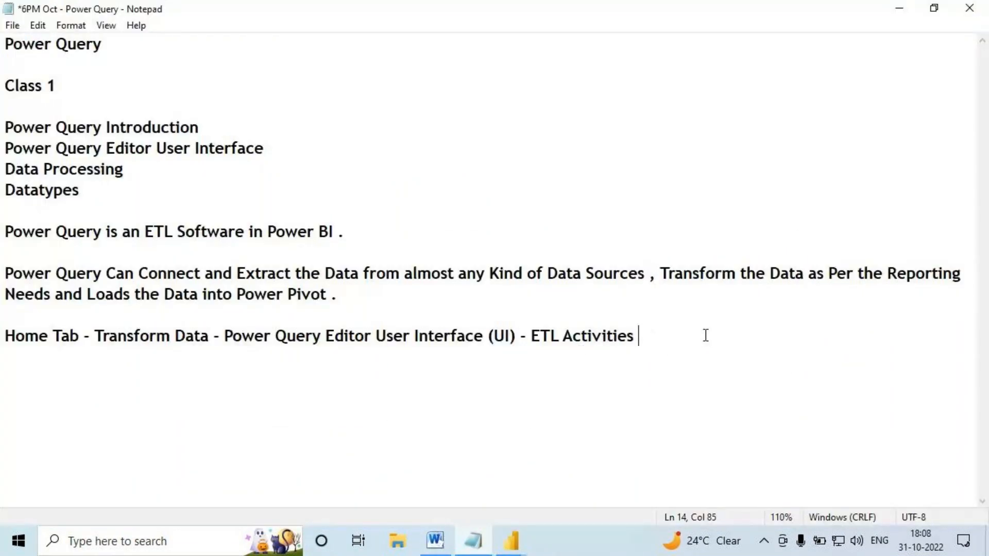
pyautogui.press('Return')
pyautogui.press('Return')
pyautogui.write('ETL - Extract, Transform & Load')
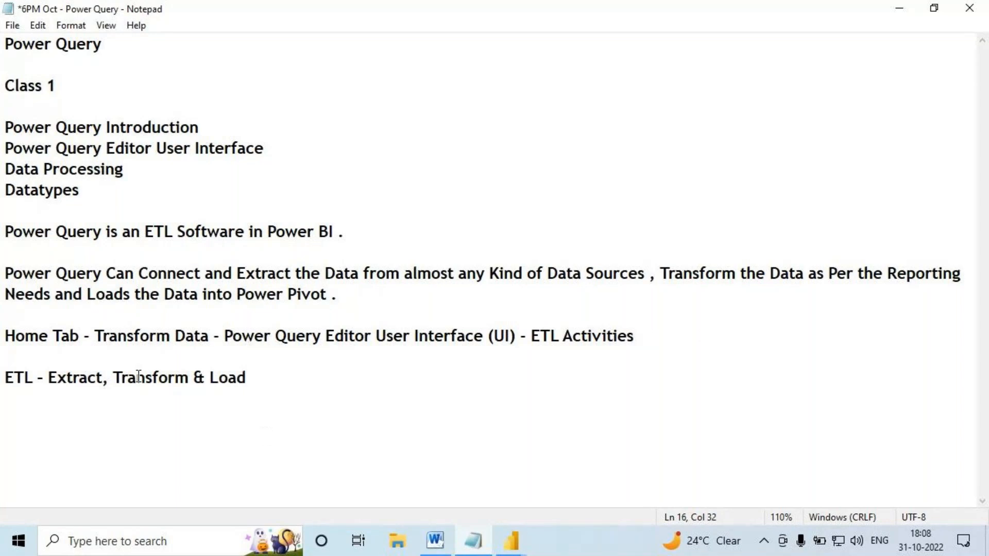
# Highlight the word Load in the ETL line and add a block of blank lines below it.
pyautogui.moveTo(205, 377); pyautogui.dragTo(305, 379)
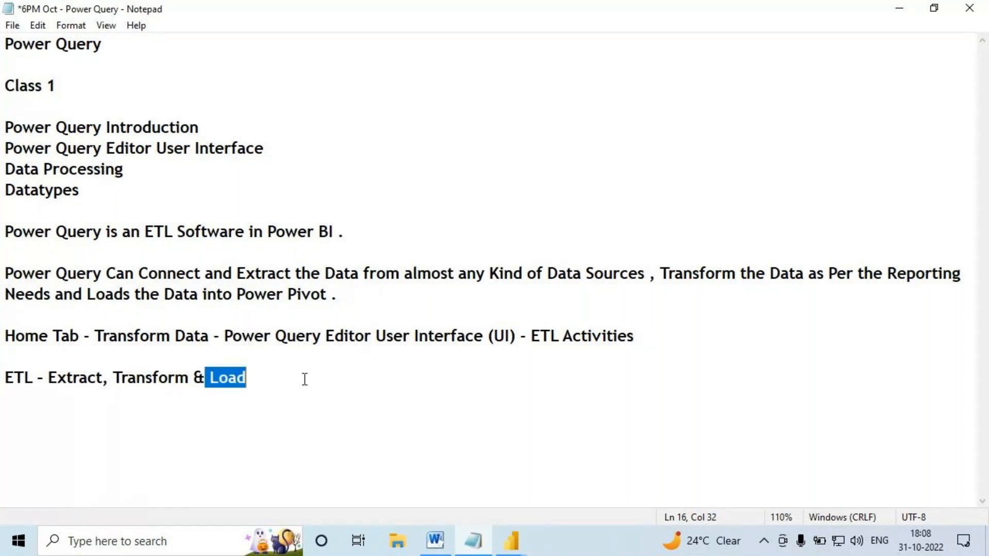
pyautogui.click(267, 375)
pyautogui.press('Return')
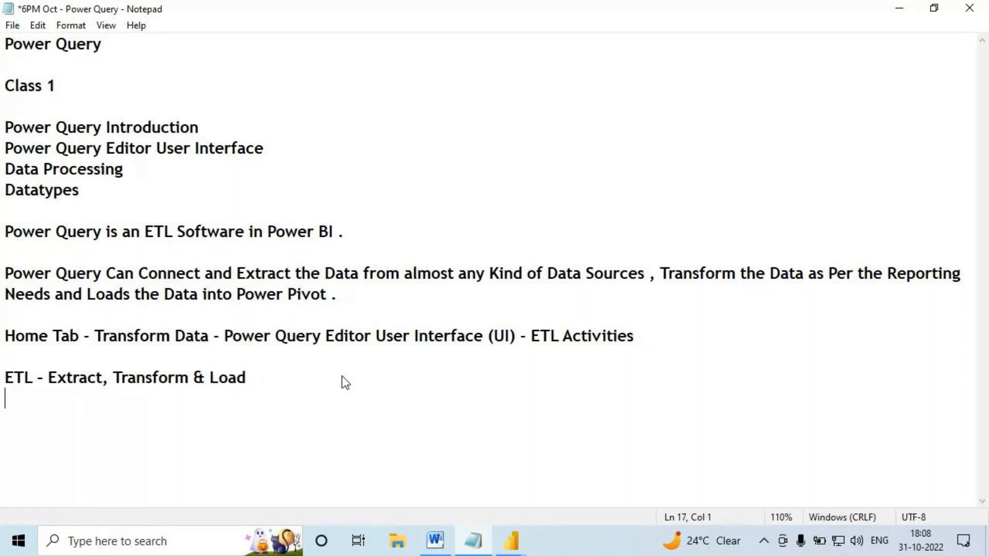
pyautogui.press('Return')
pyautogui.press('Return')
pyautogui.press('Return')
pyautogui.press('Return')
pyautogui.press('Return')
pyautogui.press('Return')
pyautogui.press('Return')
pyautogui.press('Return')
pyautogui.press('Return')
pyautogui.press('Return')
pyautogui.press('Return')
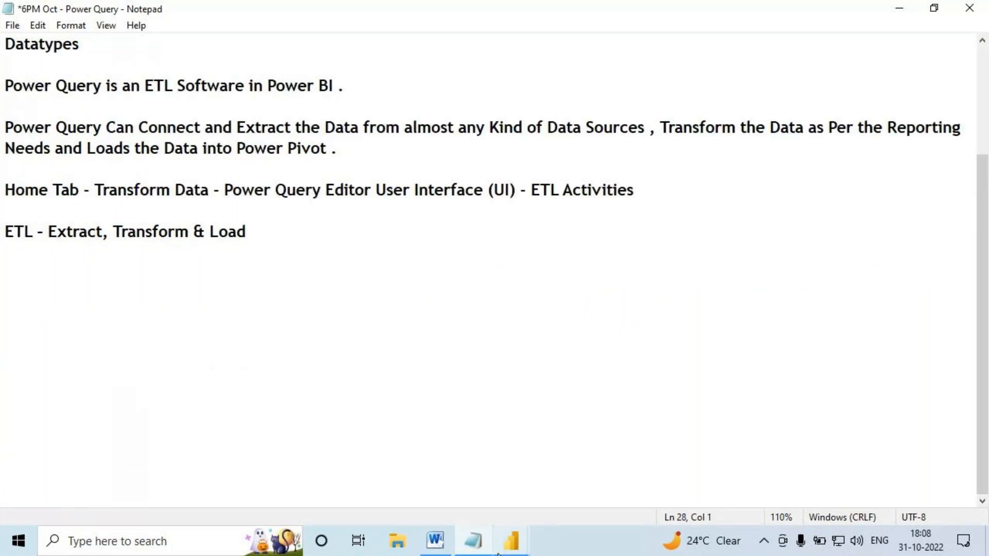
# In the Word diagram, underline Data Sources and Reports / Visuals in red, and circle Excel Files with an arrow to Power Query.
pyautogui.click(435, 541)
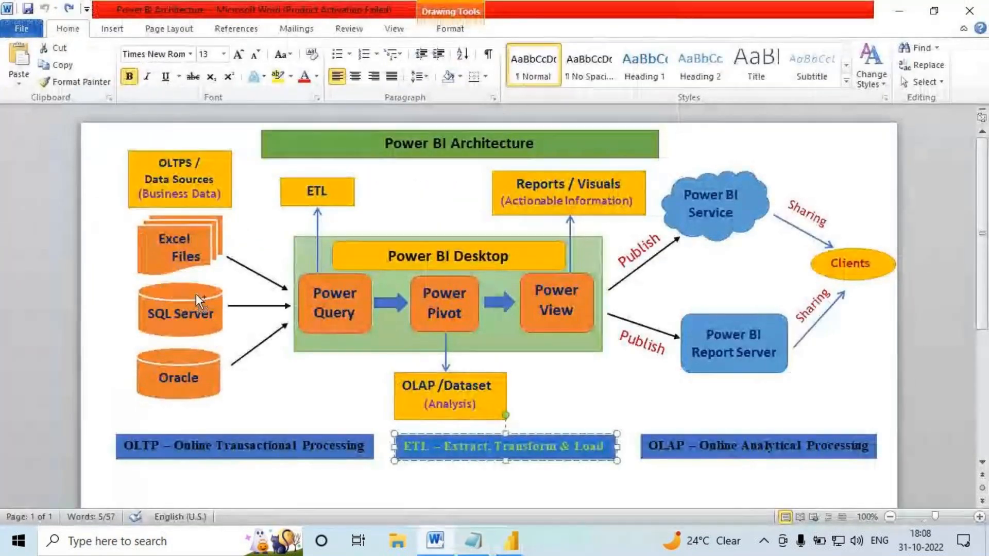
pyautogui.moveTo(151, 185); pyautogui.dragTo(214, 183)
pyautogui.moveTo(212, 220)
pyautogui.mouseDown()
pyautogui.moveTo(178, 218)
pyautogui.moveTo(284, 294)
pyautogui.mouseUp()
pyautogui.moveTo(225, 252)
pyautogui.mouseDown()
pyautogui.moveTo(296, 285)
pyautogui.moveTo(249, 306)
pyautogui.mouseUp()
pyautogui.moveTo(127, 248); pyautogui.dragTo(199, 249)
pyautogui.moveTo(516, 191); pyautogui.dragTo(592, 190)
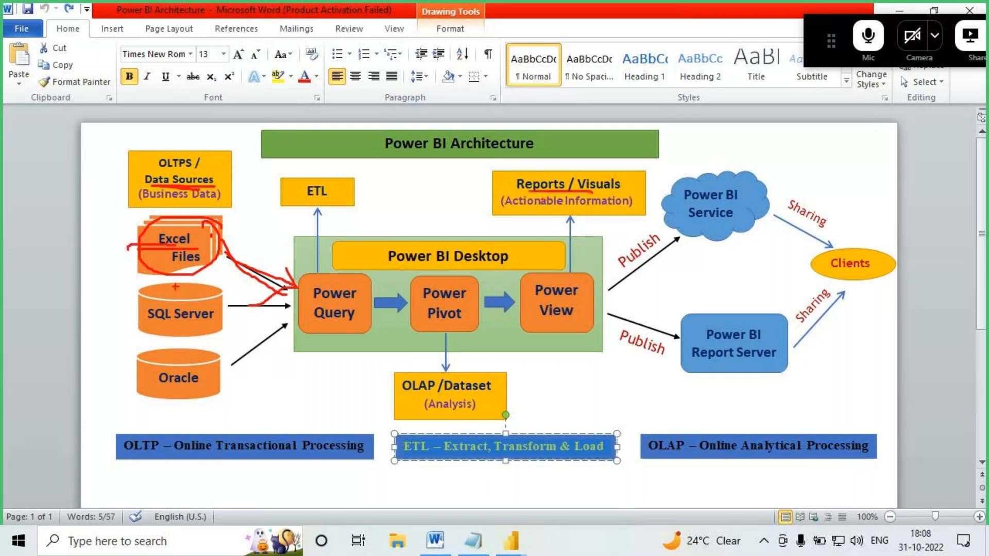
# Draw red arrows from Data Sources to a circled SQL Server and an underlined Oracle, and underline Reports / Visuals again.
pyautogui.moveTo(142, 176)
pyautogui.mouseDown()
pyautogui.moveTo(140, 294)
pyautogui.moveTo(123, 319)
pyautogui.moveTo(195, 297)
pyautogui.moveTo(139, 330)
pyautogui.moveTo(197, 297)
pyautogui.moveTo(221, 304)
pyautogui.mouseUp()
pyautogui.moveTo(521, 191); pyautogui.dragTo(626, 202)
pyautogui.moveTo(551, 196); pyautogui.dragTo(645, 196)
pyautogui.moveTo(145, 175)
pyautogui.mouseDown()
pyautogui.moveTo(23, 298)
pyautogui.moveTo(149, 367)
pyautogui.moveTo(106, 386)
pyautogui.mouseUp()
pyautogui.moveTo(143, 394); pyautogui.dragTo(213, 394)
# Handwrite SAP HANA in red below Oracle, circle it, underline Reports / Visuals once more, and clear the annotations.
pyautogui.moveTo(152, 413)
pyautogui.mouseDown()
pyautogui.moveTo(154, 440)
pyautogui.moveTo(133, 435)
pyautogui.moveTo(180, 435)
pyautogui.mouseUp()
pyautogui.moveTo(182, 417); pyautogui.dragTo(182, 438)
pyautogui.moveTo(204, 405); pyautogui.dragTo(206, 431)
pyautogui.moveTo(220, 410)
pyautogui.mouseDown()
pyautogui.moveTo(221, 432)
pyautogui.moveTo(242, 431)
pyautogui.mouseUp()
pyautogui.moveTo(220, 419)
pyautogui.mouseDown()
pyautogui.moveTo(240, 418)
pyautogui.moveTo(270, 384)
pyautogui.moveTo(295, 408)
pyautogui.mouseUp()
pyautogui.moveTo(258, 407); pyautogui.dragTo(291, 394)
pyautogui.moveTo(203, 431); pyautogui.dragTo(264, 425)
pyautogui.moveTo(188, 435); pyautogui.dragTo(253, 431)
pyautogui.moveTo(525, 192); pyautogui.dragTo(647, 192)
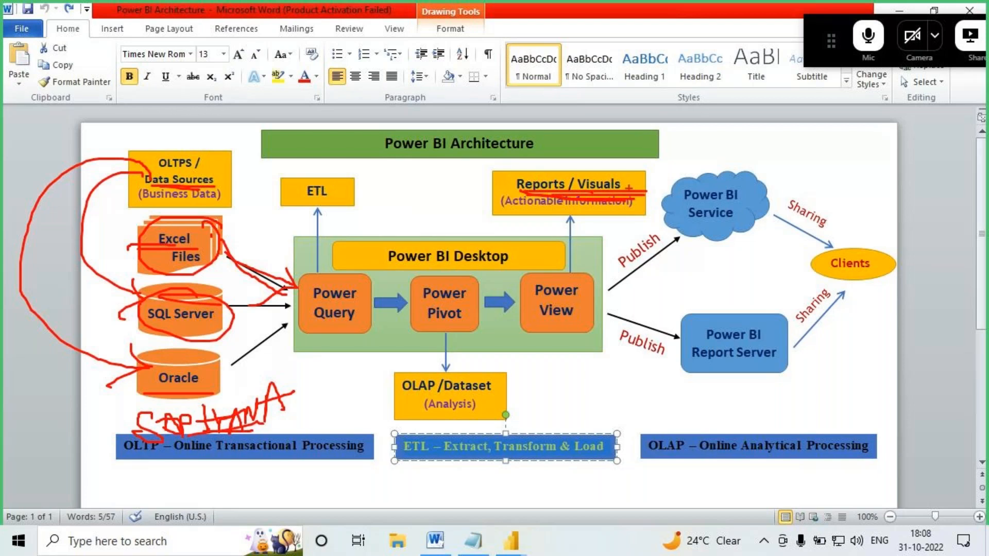
pyautogui.moveTo(280, 381); pyautogui.dragTo(291, 390)
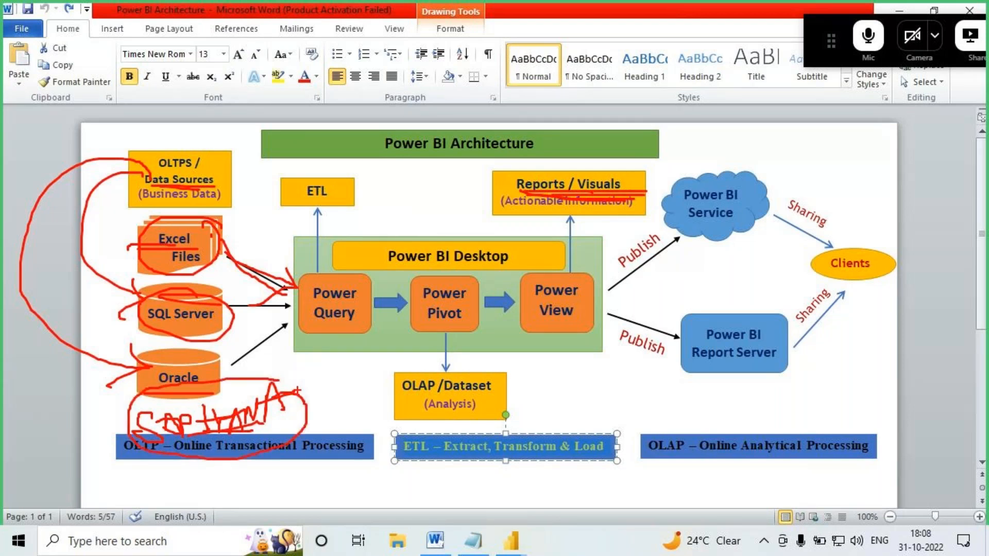
pyautogui.click(162, 389)
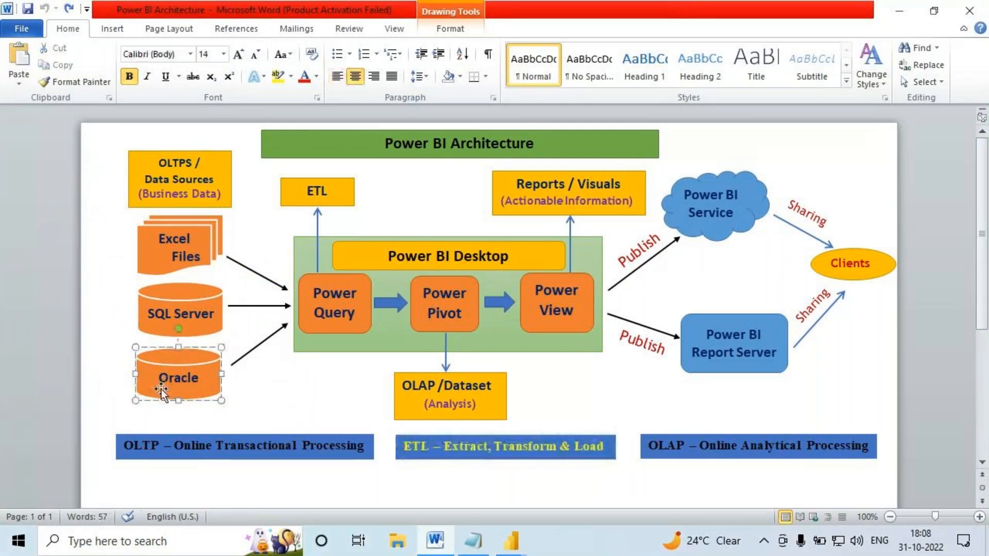
# Switch to the Power Query Editor, box New Source in red, and clear the mark.
pyautogui.click(510, 540)
pyautogui.click(600, 467)
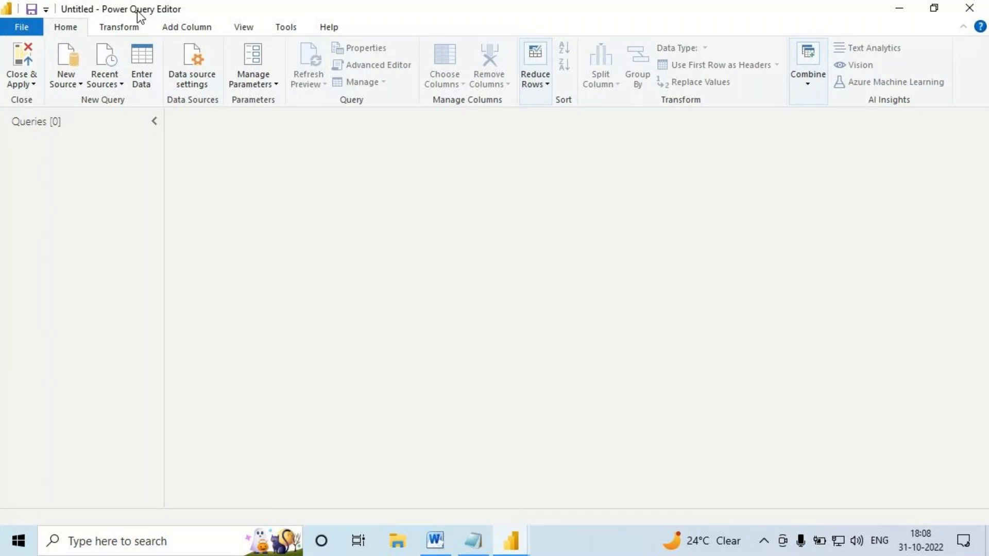
pyautogui.hotkey('ctrl', '2')
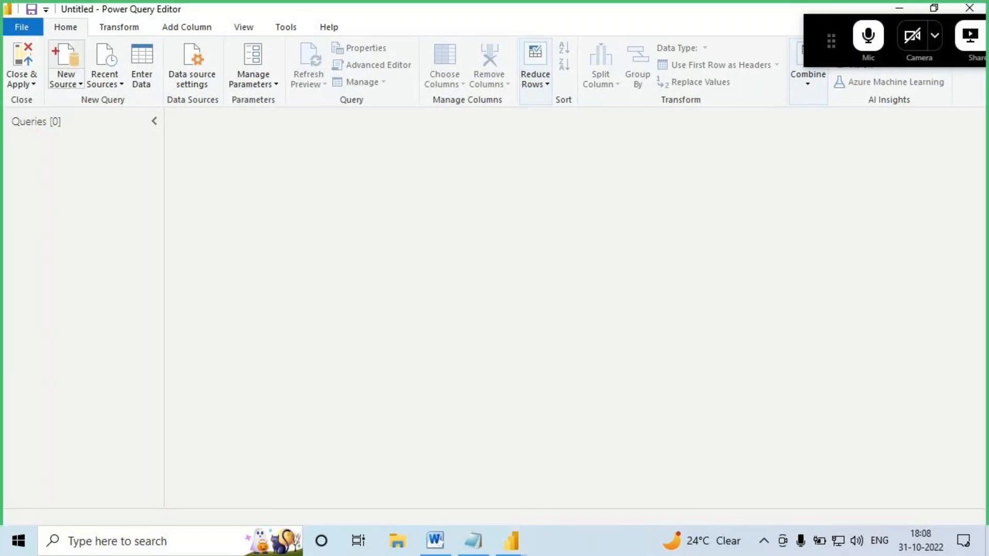
pyautogui.moveTo(49, 41)
pyautogui.mouseDown()
pyautogui.moveTo(85, 94)
pyautogui.moveTo(61, 63)
pyautogui.moveTo(78, 63)
pyautogui.mouseUp()
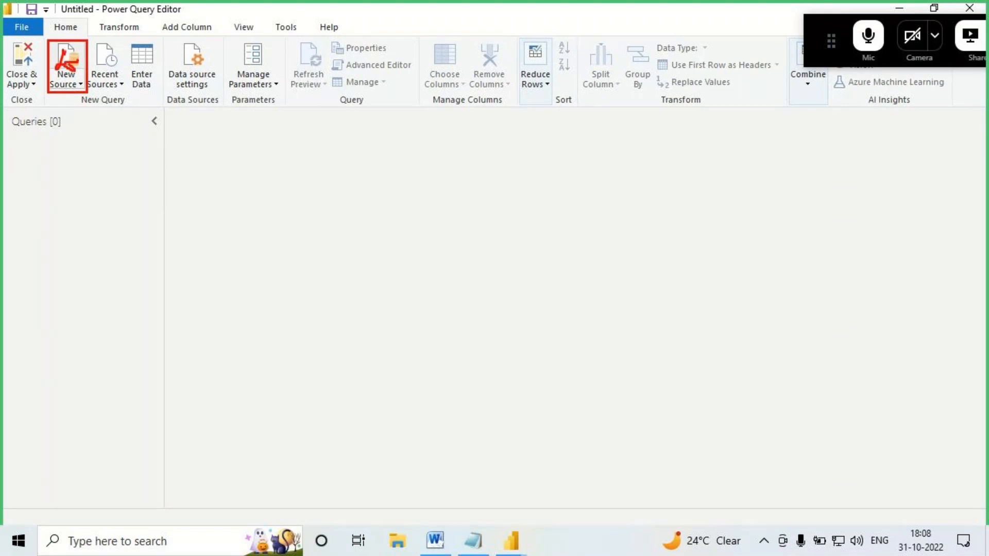
pyautogui.press('Escape')
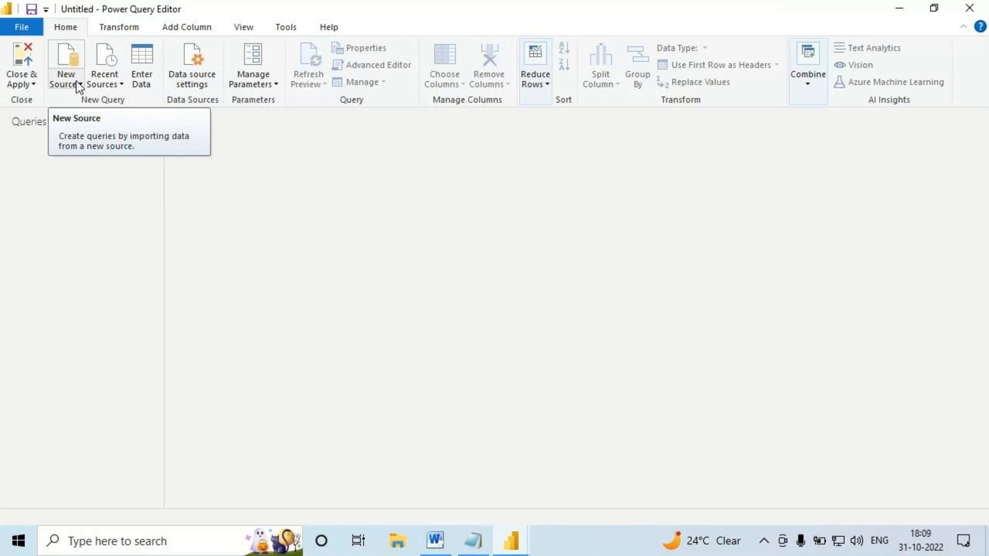
# Import the Orders, People and Returns sheets from the Sample - Superstore Excel workbook in the 1. Source Files folder.
pyautogui.click(75, 82)
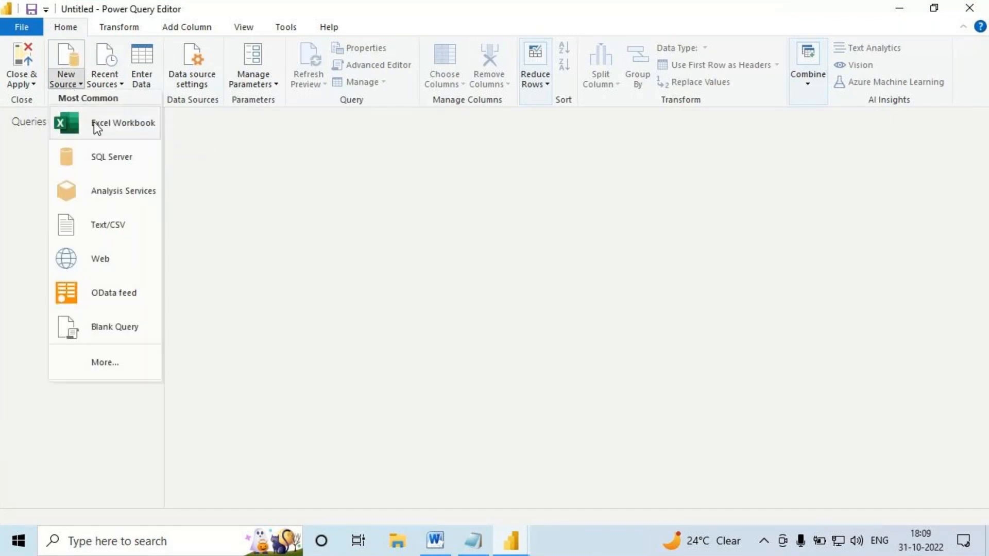
pyautogui.click(116, 129)
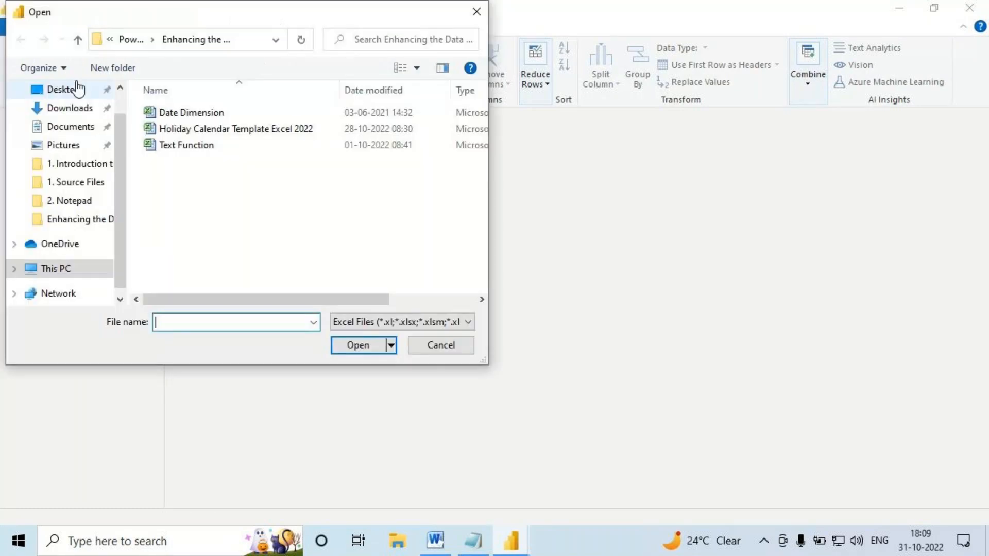
pyautogui.click(75, 188)
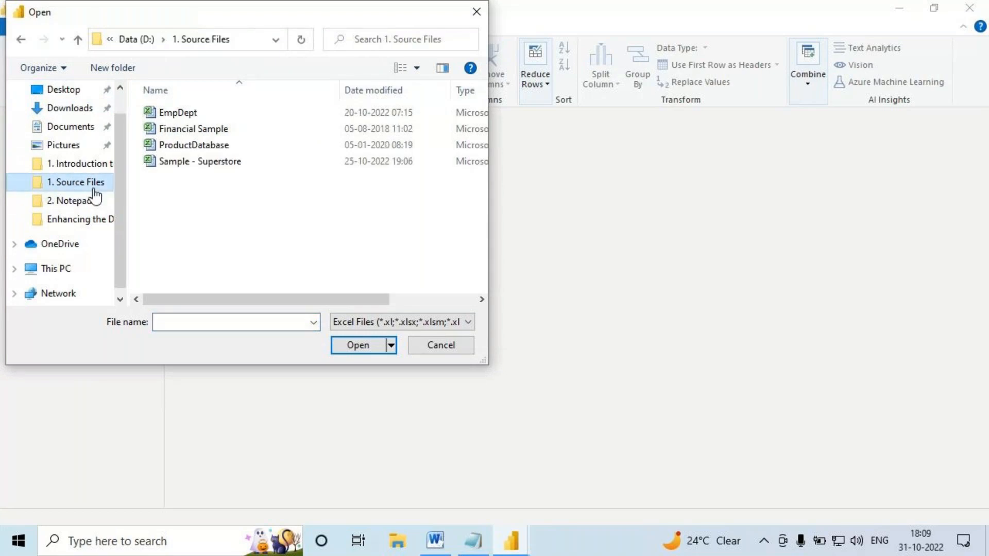
pyautogui.click(191, 162)
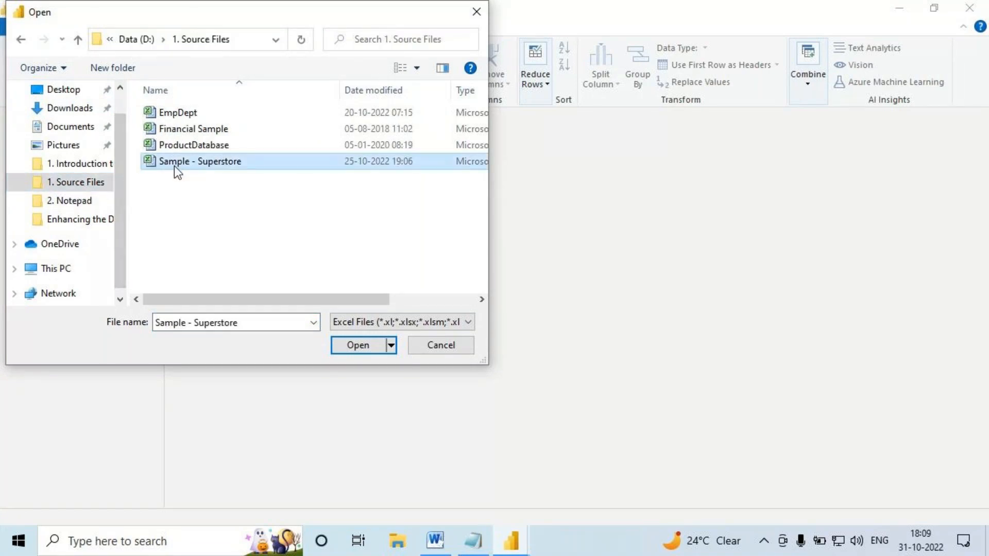
pyautogui.click(357, 346)
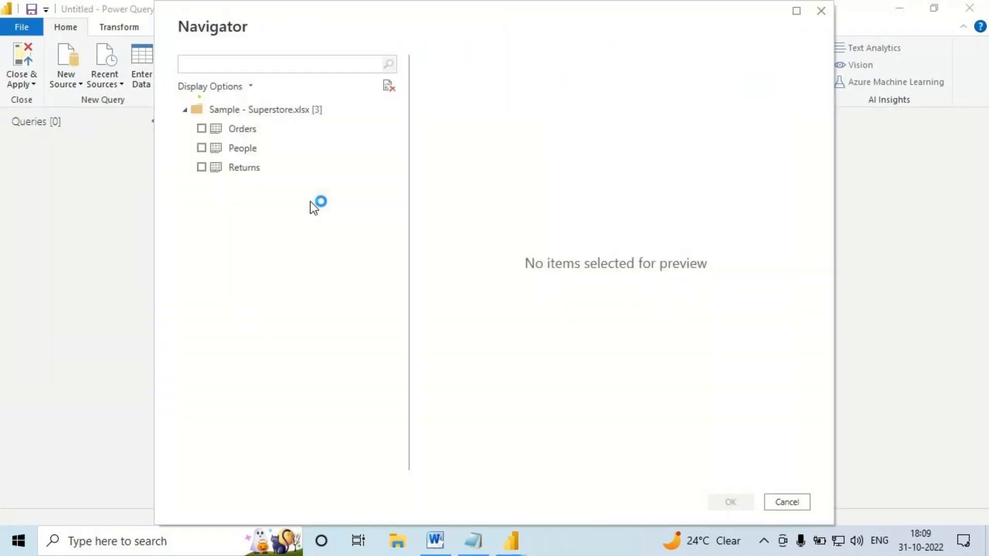
pyautogui.click(201, 128)
pyautogui.click(201, 168)
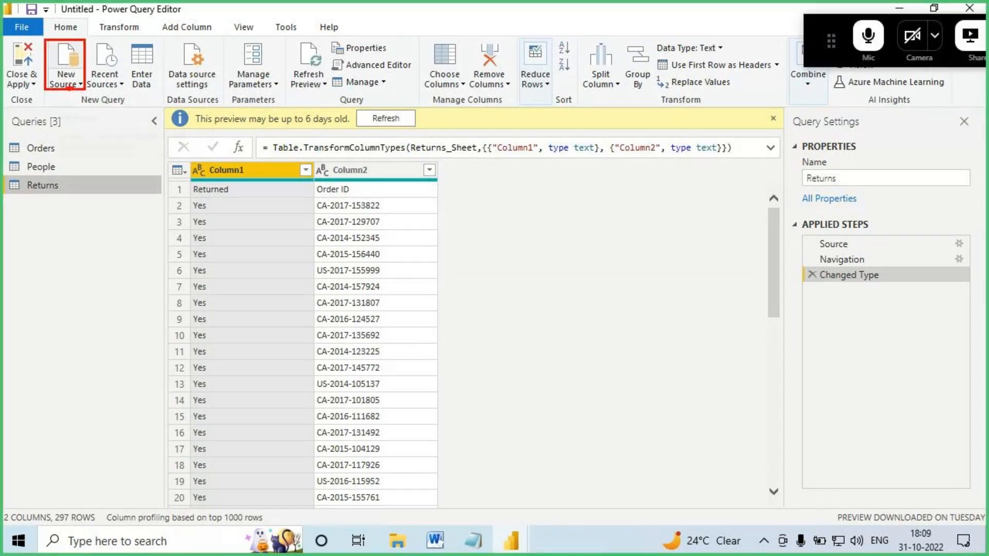
# Import the Emp, Dept and Manager sheets from the EmpDept Excel workbook in the 1. Source Files folder.
pyautogui.click(70, 82)
pyautogui.click(110, 125)
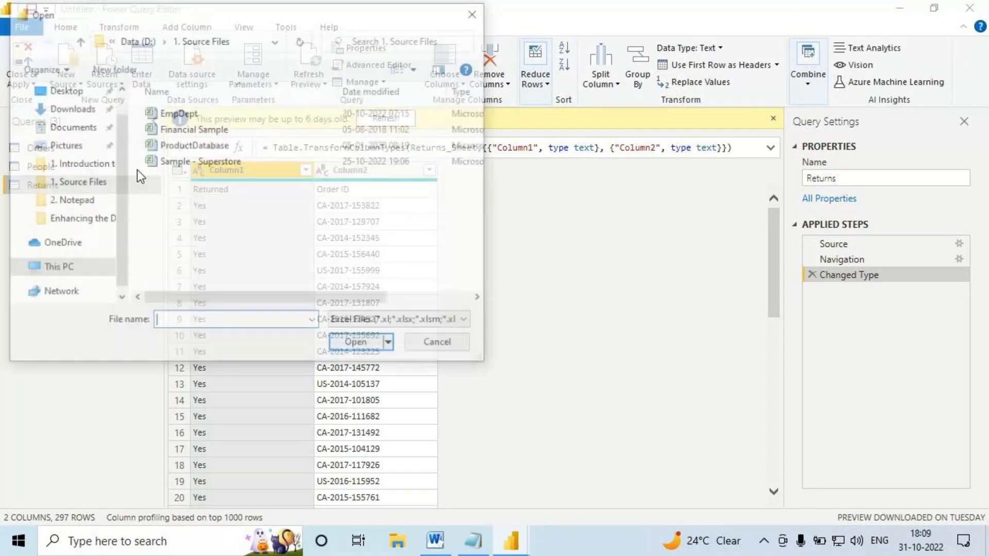
pyautogui.click(178, 113)
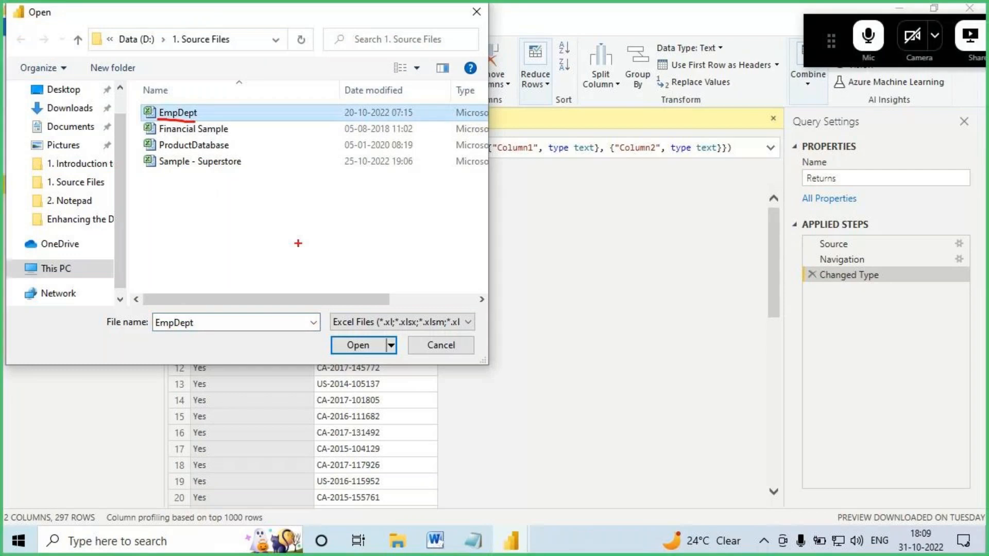
pyautogui.click(358, 348)
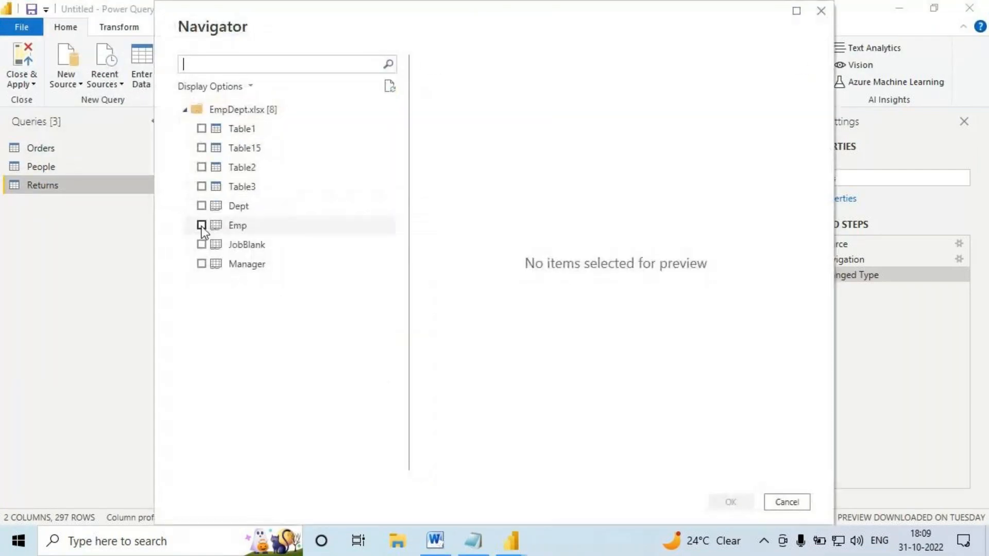
pyautogui.click(202, 225)
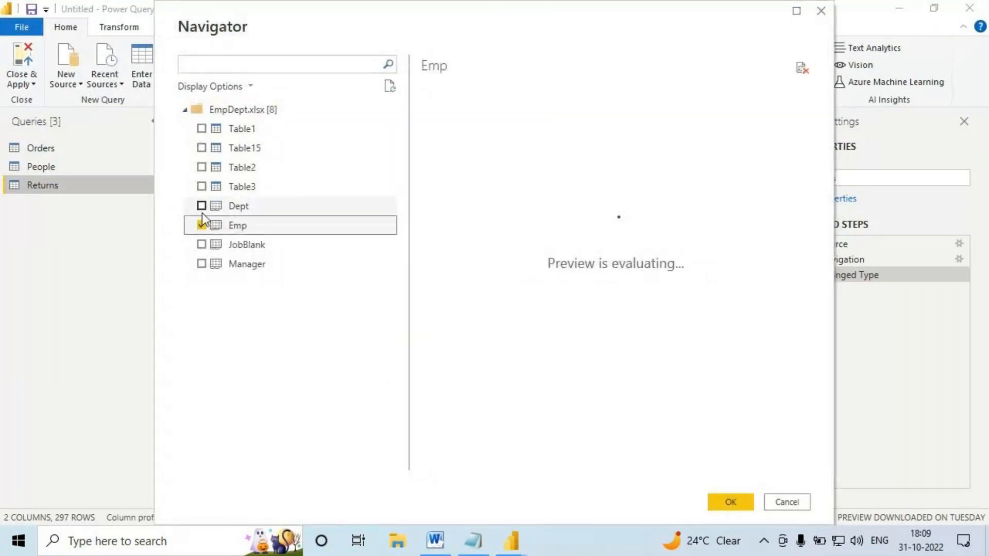
pyautogui.click(202, 207)
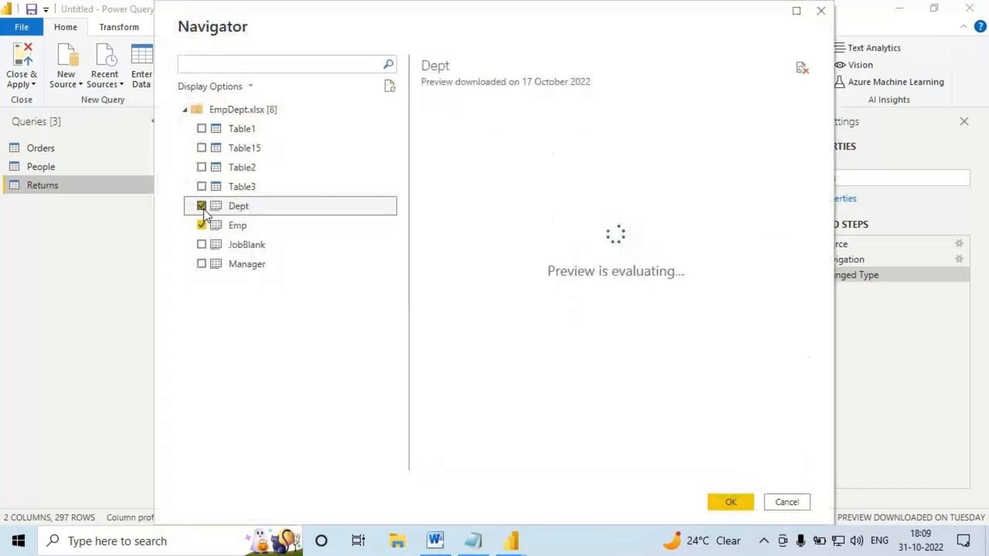
pyautogui.click(201, 264)
pyautogui.click(730, 502)
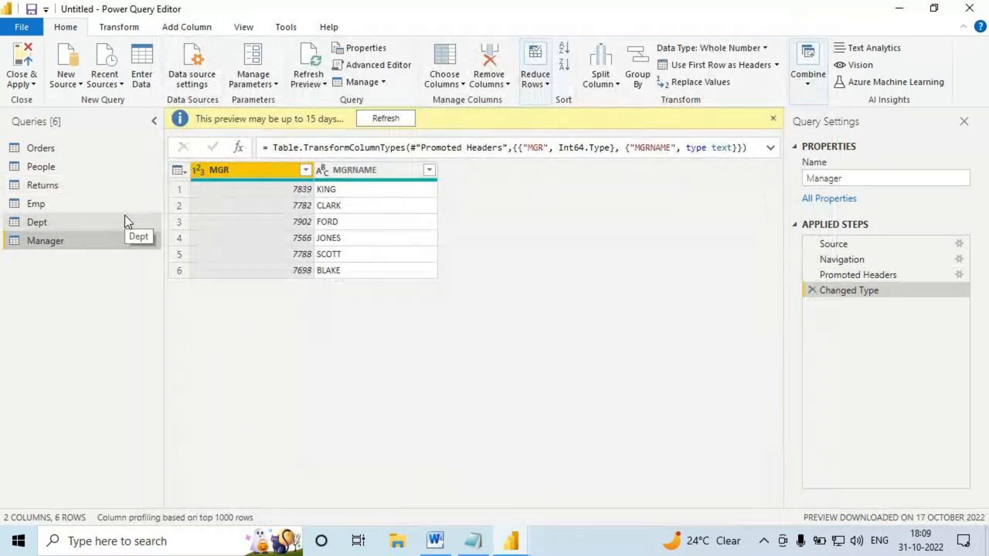
# Start a new SQL Server source and copy the server name from the SQL Server text file on the desktop.
pyautogui.click(66, 82)
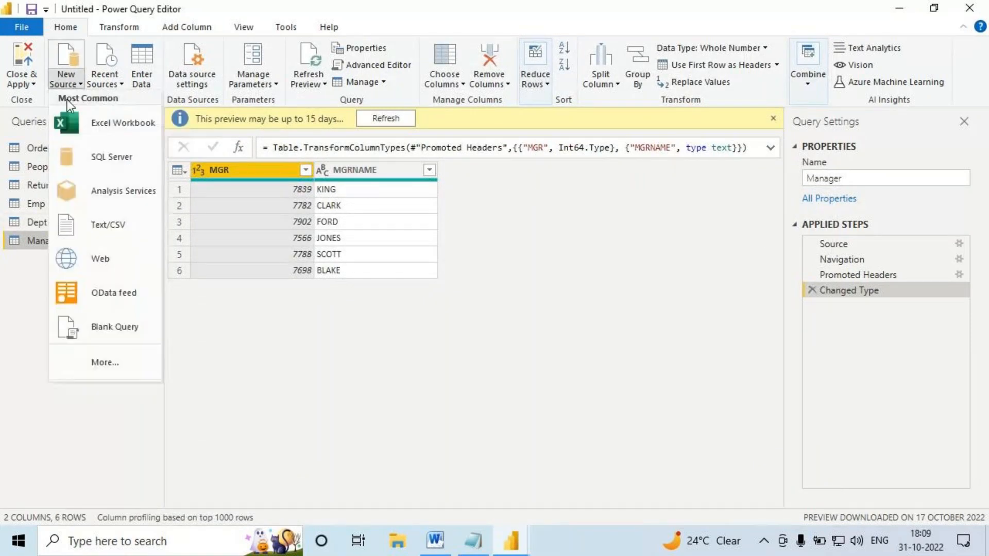
pyautogui.click(109, 156)
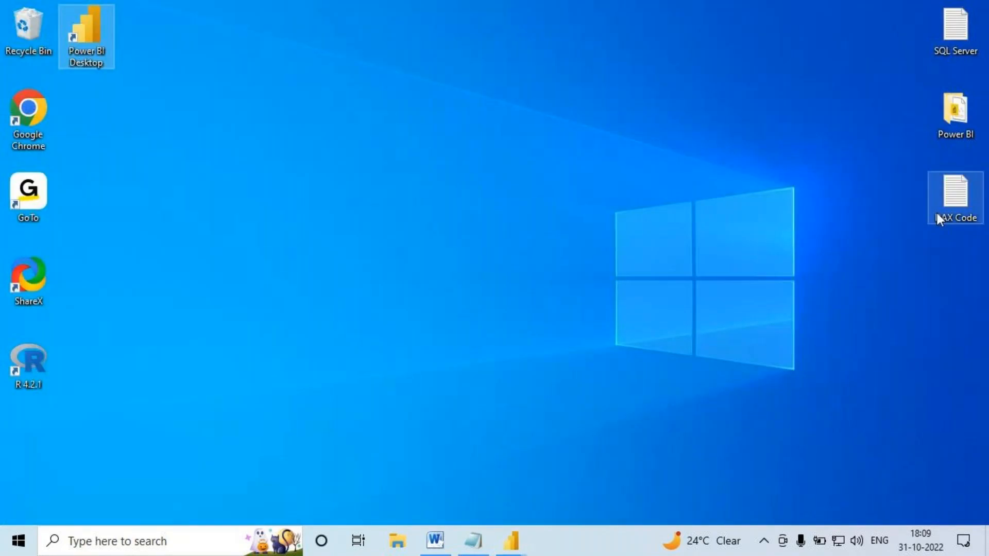
pyautogui.doubleClick(956, 31)
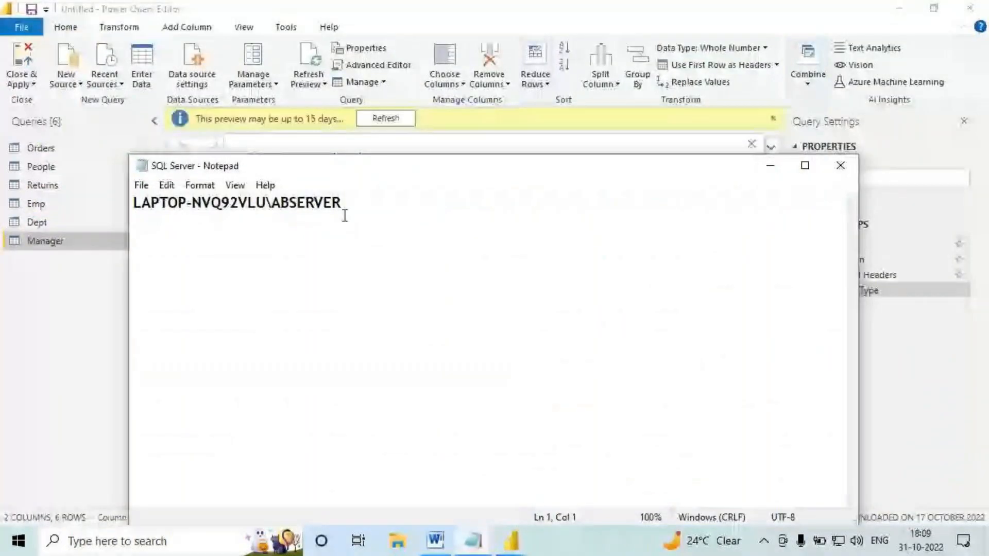
pyautogui.moveTo(353, 202); pyautogui.dragTo(136, 197)
pyautogui.hotkey('ctrl', 'c')
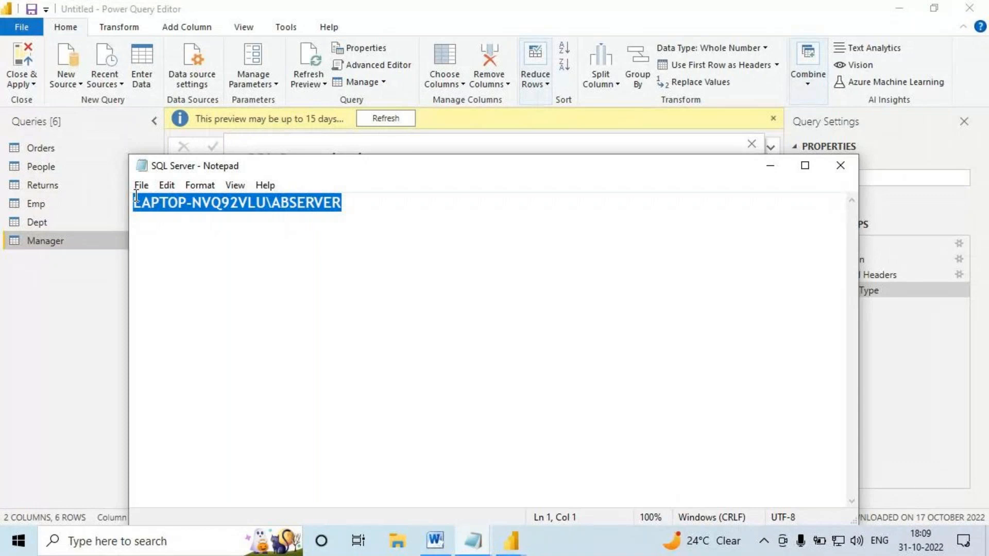
pyautogui.click(839, 165)
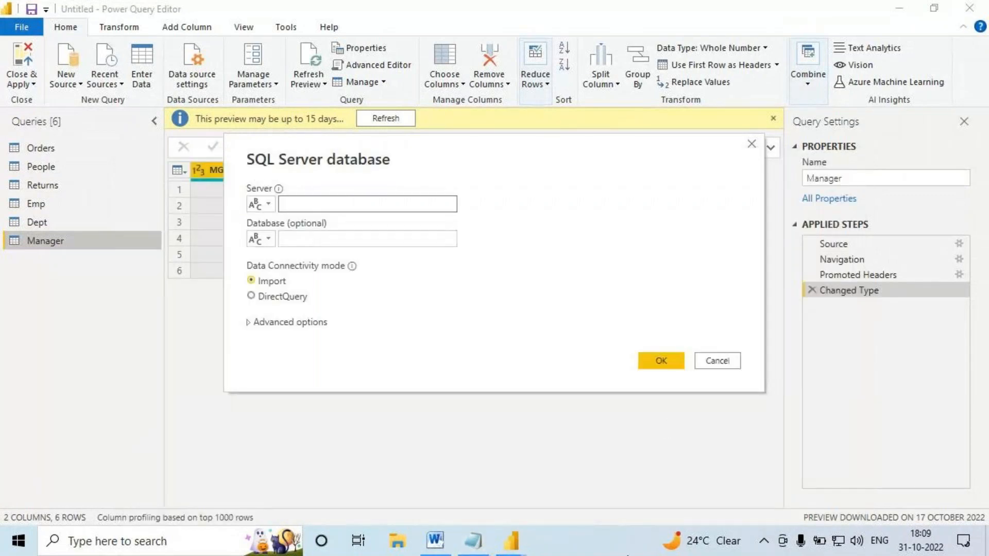
# Connect to the SQL Server LAPTOP-NVQ92VLU\ABSERVER in Import mode, leaving the database name empty.
pyautogui.click(298, 204)
pyautogui.hotkey('ctrl', 'v')
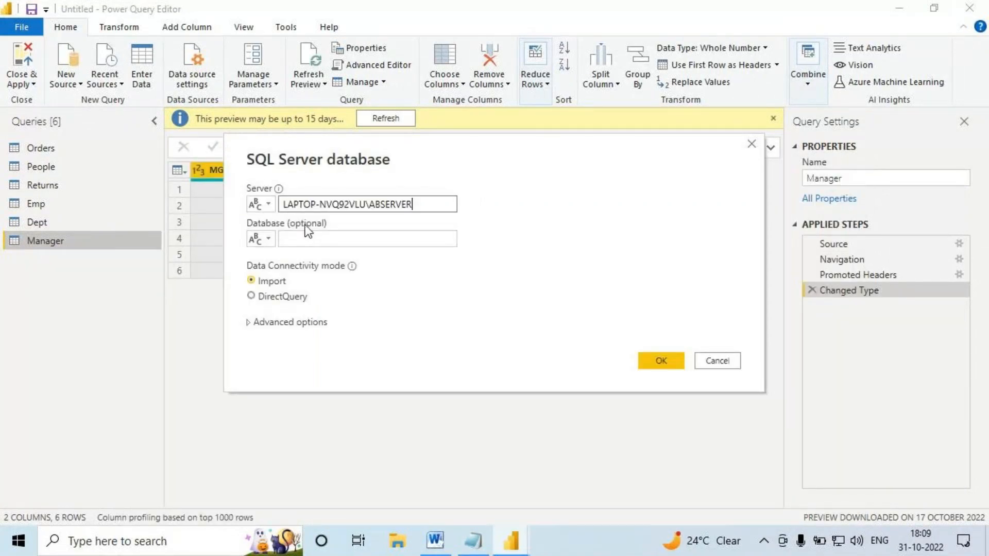
pyautogui.moveTo(283, 204); pyautogui.dragTo(365, 205)
pyautogui.click(296, 240)
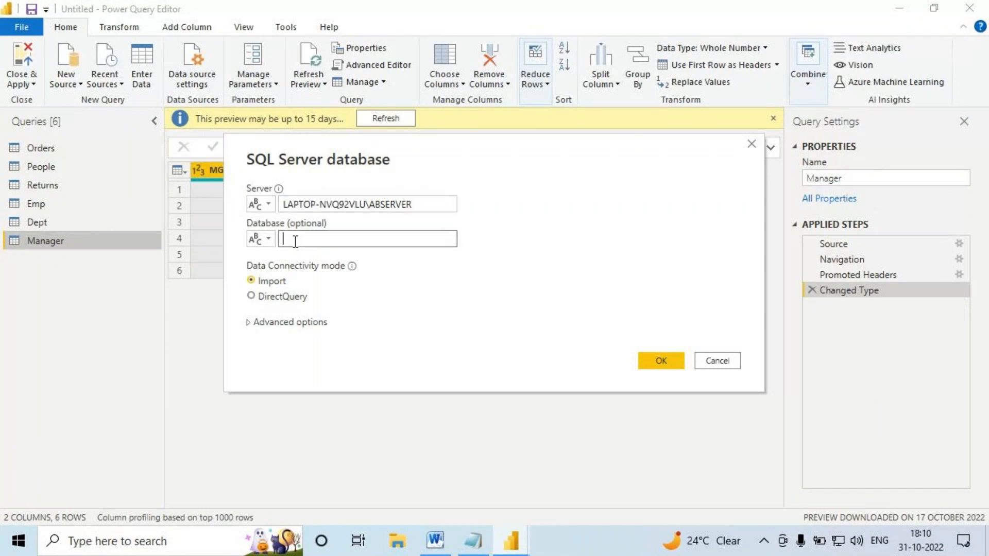
pyautogui.click(657, 360)
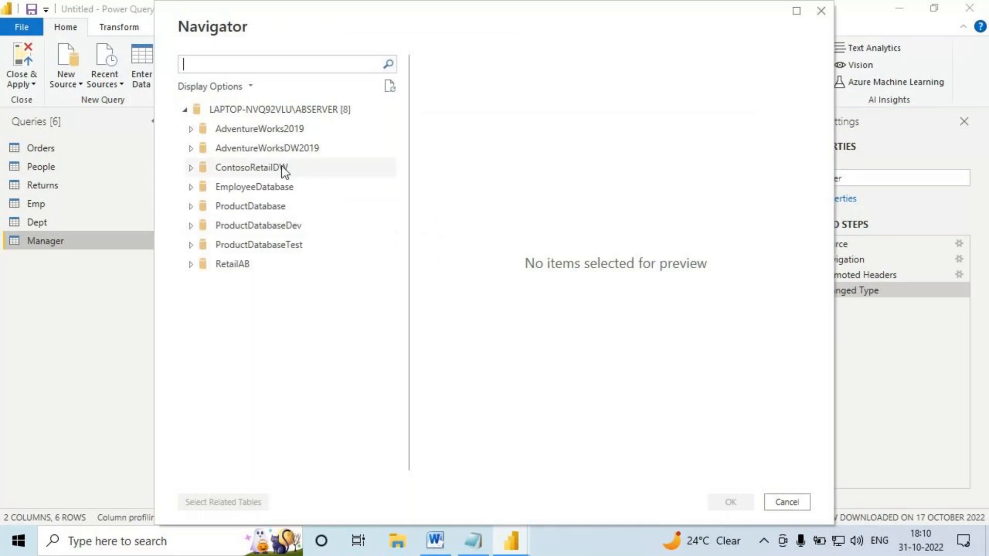
# Underline the server name, circle its database count and underline ProductDatabase in red, then clear the annotations.
pyautogui.moveTo(261, 119); pyautogui.dragTo(303, 119)
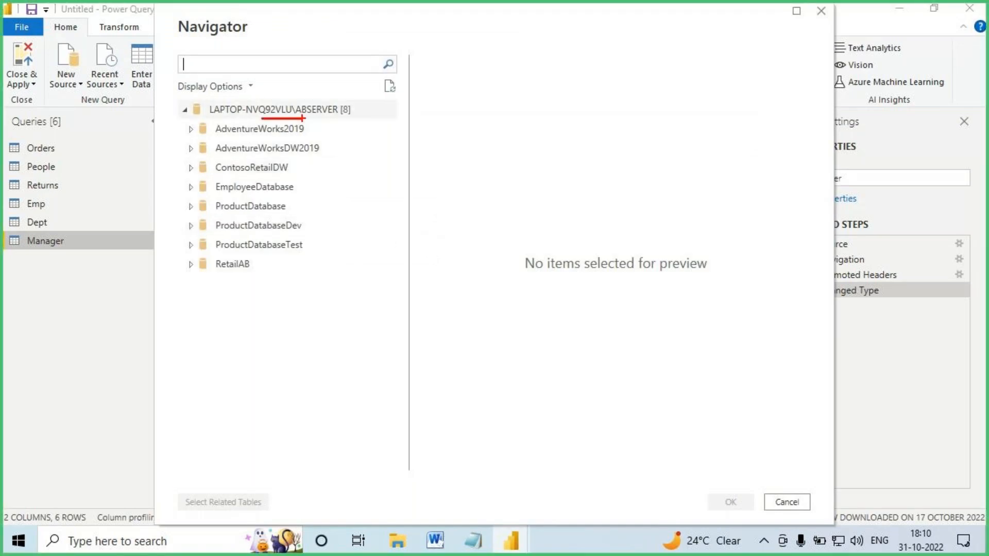
pyautogui.moveTo(358, 100)
pyautogui.mouseDown()
pyautogui.moveTo(368, 117)
pyautogui.moveTo(341, 101)
pyautogui.mouseUp()
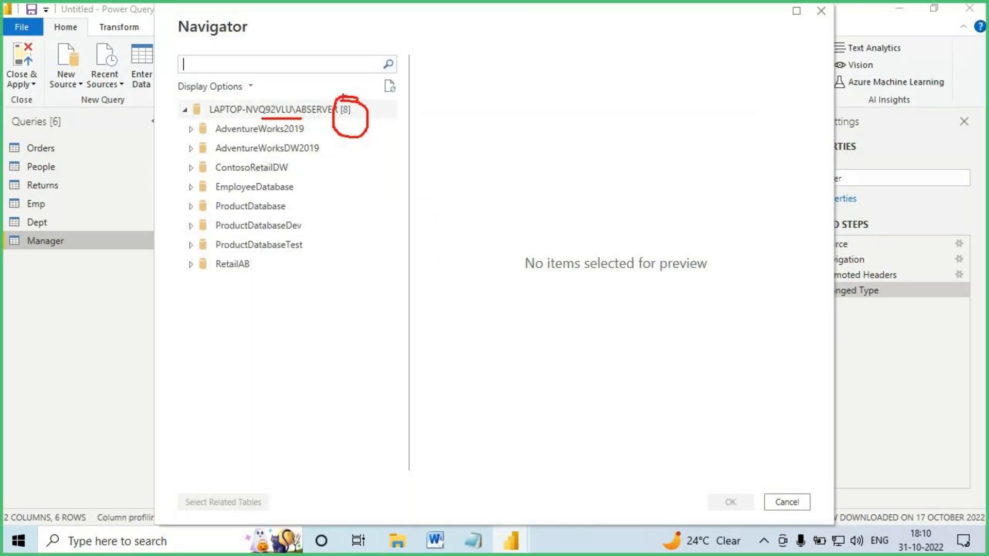
pyautogui.moveTo(215, 212); pyautogui.dragTo(283, 210)
pyautogui.press('Escape')
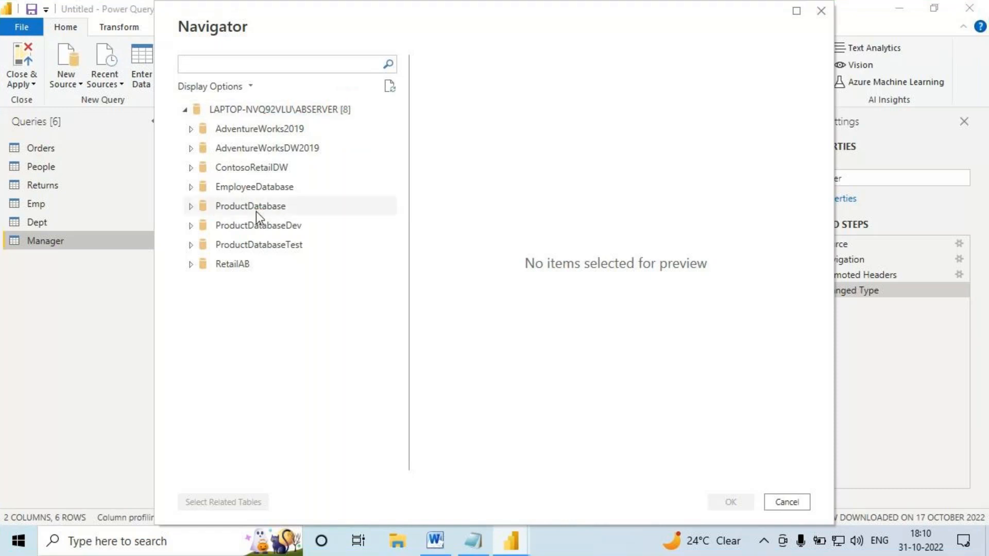
# Import the CUSTOMERS_DATA, PRODUCTS_DATA and SALES_DATA tables from ProductDatabase.
pyautogui.click(191, 207)
pyautogui.click(207, 227)
pyautogui.click(208, 244)
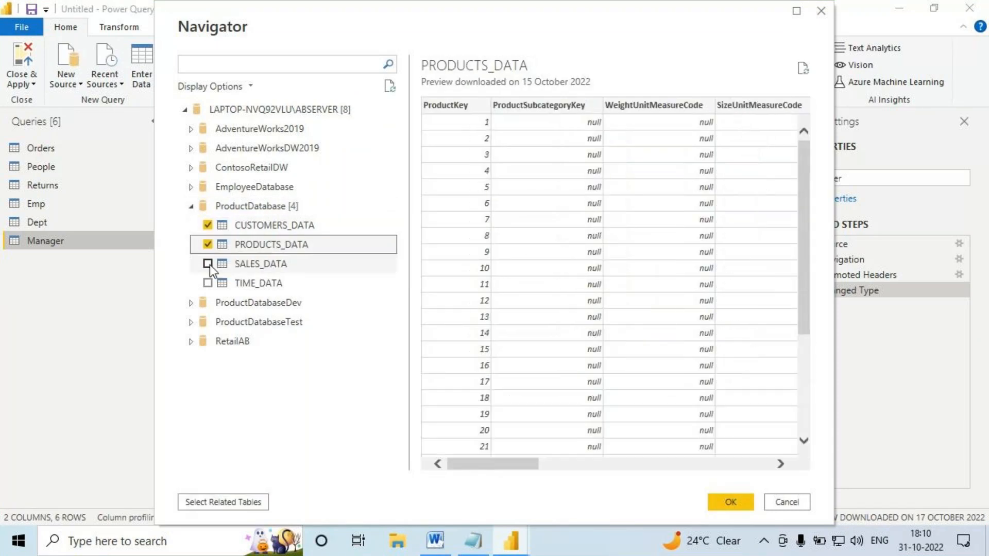
pyautogui.click(208, 264)
pyautogui.click(729, 501)
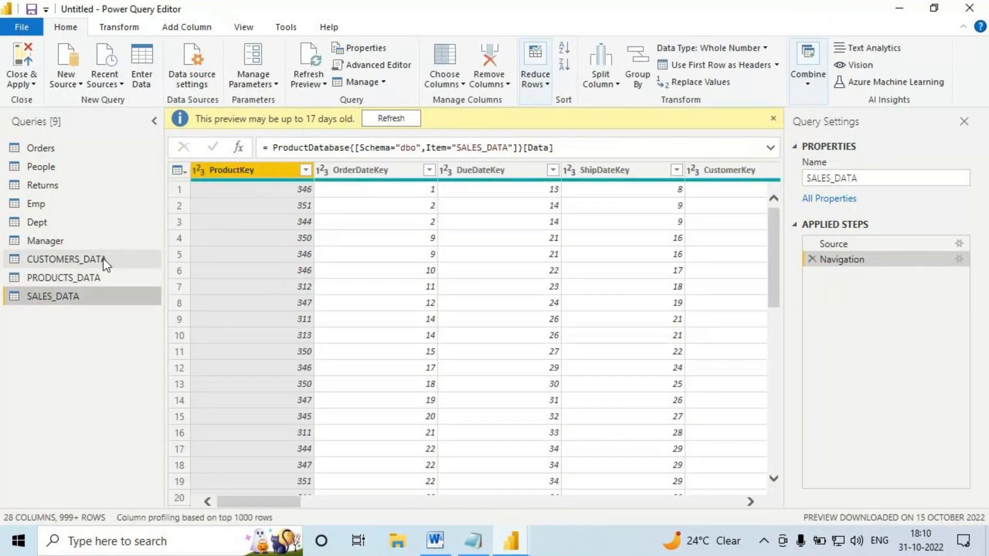
# Display the CUSTOMERS_DATA query, underline the Queries heading in red, and clear the mark.
pyautogui.click(103, 259)
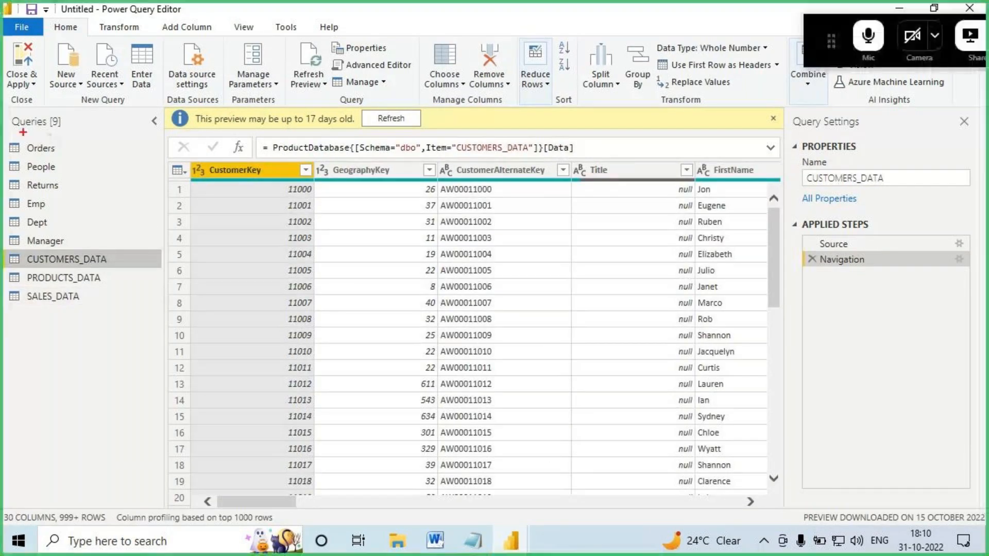
pyautogui.moveTo(22, 133); pyautogui.dragTo(68, 131)
pyautogui.press('Escape')
# Switch to the Word architecture diagram, circle Excel Files, draw an arrow to Power Query, and handwrite "few sec" in red.
pyautogui.click(437, 542)
pyautogui.hotkey('ctrl', '2')
pyautogui.moveTo(202, 233)
pyautogui.mouseDown()
pyautogui.moveTo(182, 225)
pyautogui.moveTo(308, 295)
pyautogui.mouseUp()
pyautogui.moveTo(291, 272); pyautogui.dragTo(277, 315)
pyautogui.moveTo(247, 225)
pyautogui.mouseDown()
pyautogui.moveTo(245, 249)
pyautogui.moveTo(264, 245)
pyautogui.moveTo(297, 207)
pyautogui.moveTo(308, 216)
pyautogui.mouseUp()
pyautogui.moveTo(325, 210); pyautogui.dragTo(367, 199)
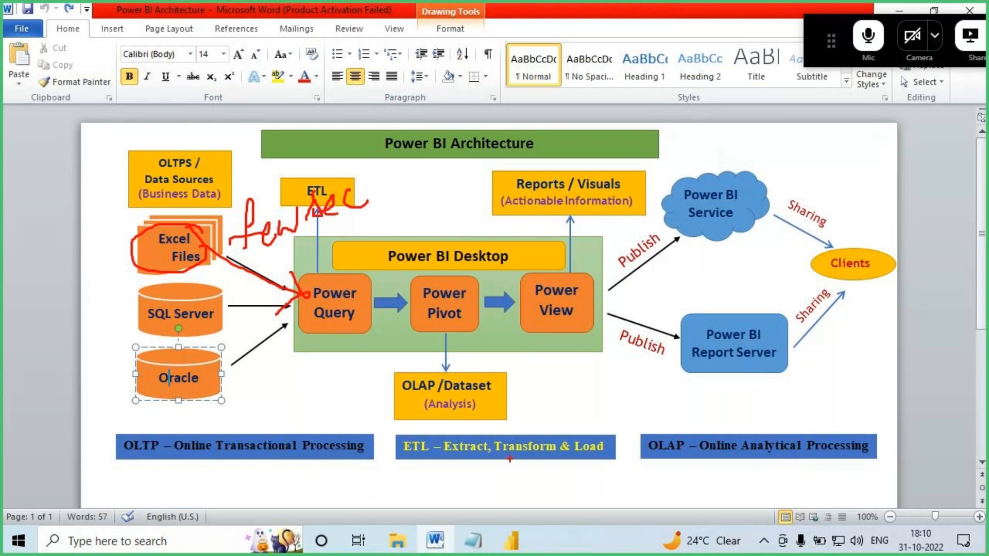
# Circle Transform in the diagram's ETL label and draw red stars beneath it.
pyautogui.moveTo(498, 455)
pyautogui.mouseDown()
pyautogui.moveTo(540, 456)
pyautogui.moveTo(559, 432)
pyautogui.moveTo(516, 425)
pyautogui.moveTo(502, 452)
pyautogui.mouseUp()
pyautogui.moveTo(515, 461); pyautogui.dragTo(515, 487)
pyautogui.moveTo(503, 474); pyautogui.dragTo(530, 469)
pyautogui.moveTo(506, 463); pyautogui.dragTo(549, 487)
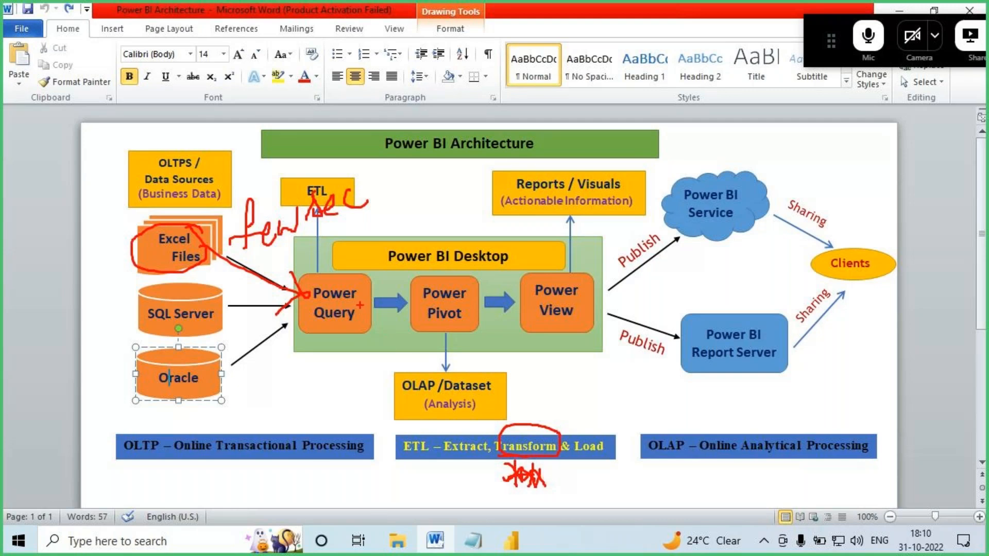
# Draw a red arrow from Power Query to a circled Power Pivot and mark Load in the ETL label.
pyautogui.moveTo(359, 305); pyautogui.dragTo(432, 303)
pyautogui.moveTo(428, 302); pyautogui.dragTo(407, 328)
pyautogui.moveTo(474, 283)
pyautogui.mouseDown()
pyautogui.moveTo(414, 305)
pyautogui.moveTo(472, 288)
pyautogui.mouseUp()
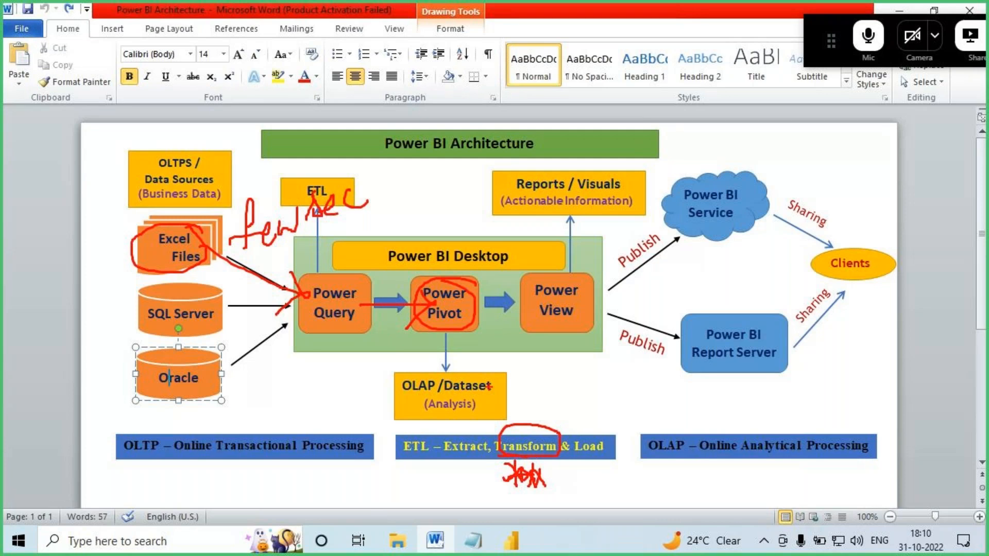
pyautogui.moveTo(581, 438); pyautogui.dragTo(617, 395)
# In the Notepad notes, add a dashed separator below the ETL line and the copied heading "Power Query Editor User Interface(UI)".
pyautogui.moveTo(513, 549)
pyautogui.click(473, 541)
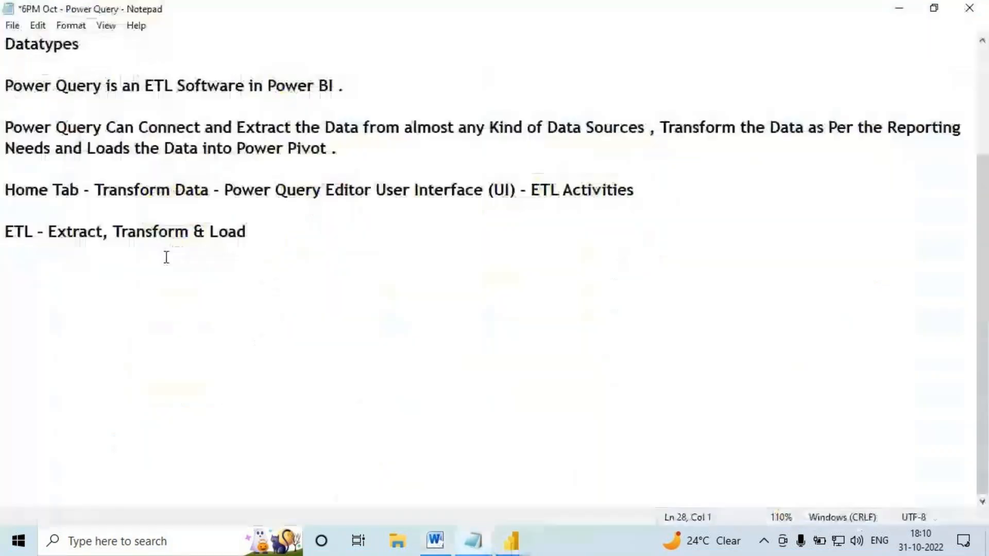
pyautogui.scroll(3, 88, 230)
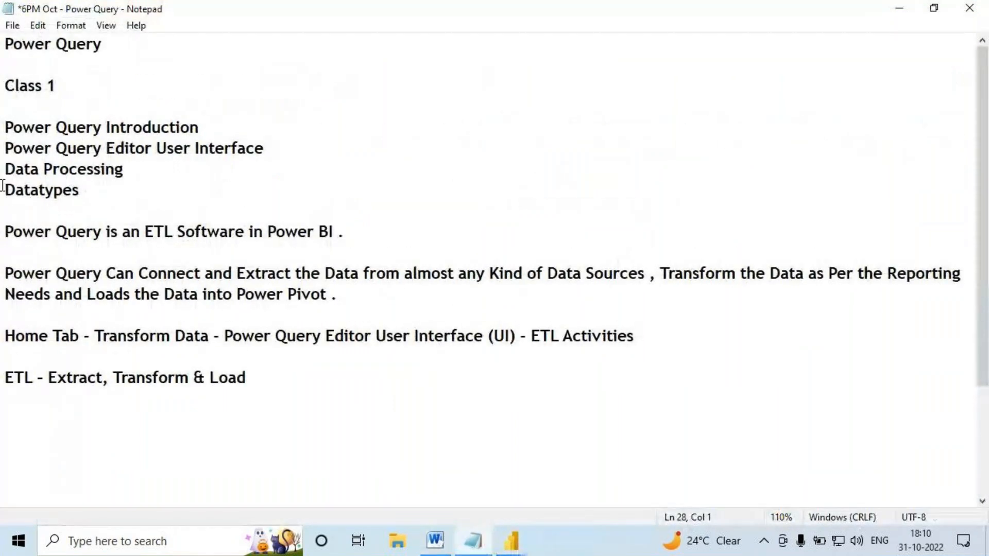
pyautogui.moveTo(5, 148); pyautogui.dragTo(267, 150)
pyautogui.hotkey('ctrl', 'c')
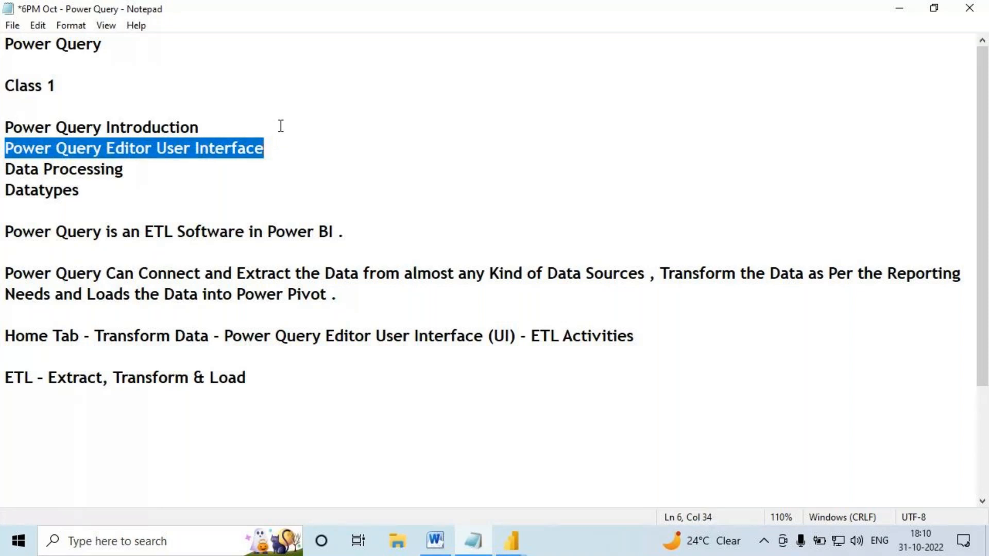
pyautogui.scroll(-2, 170, 256)
pyautogui.click(44, 278)
pyautogui.write('-----------')
pyautogui.press('Return')
pyautogui.hotkey('ctrl', 'v')
pyautogui.write('(UI)')
# Switch to the Power Query Editor, underline its title in red, and handwrite an underlined "UI" beside it.
pyautogui.moveTo(519, 543)
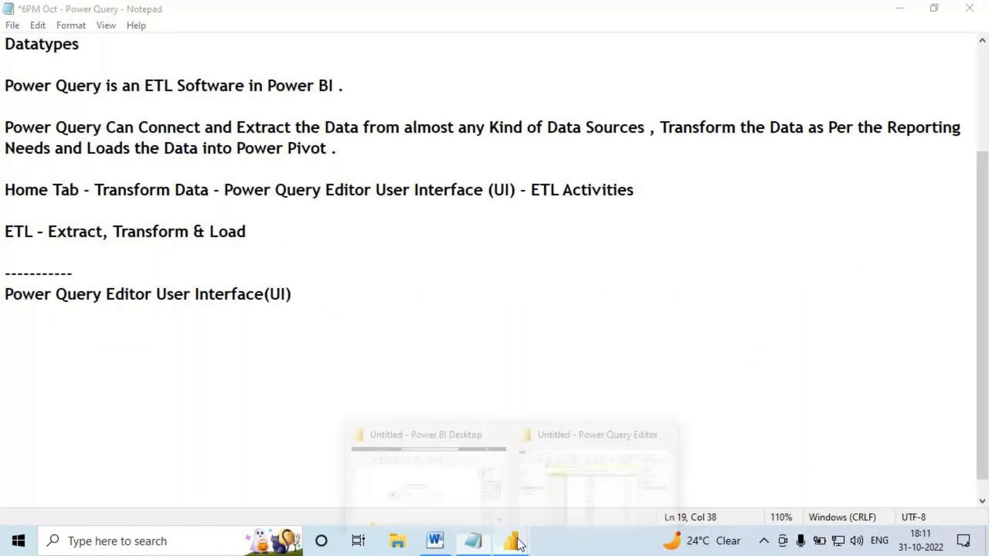
pyautogui.click(605, 443)
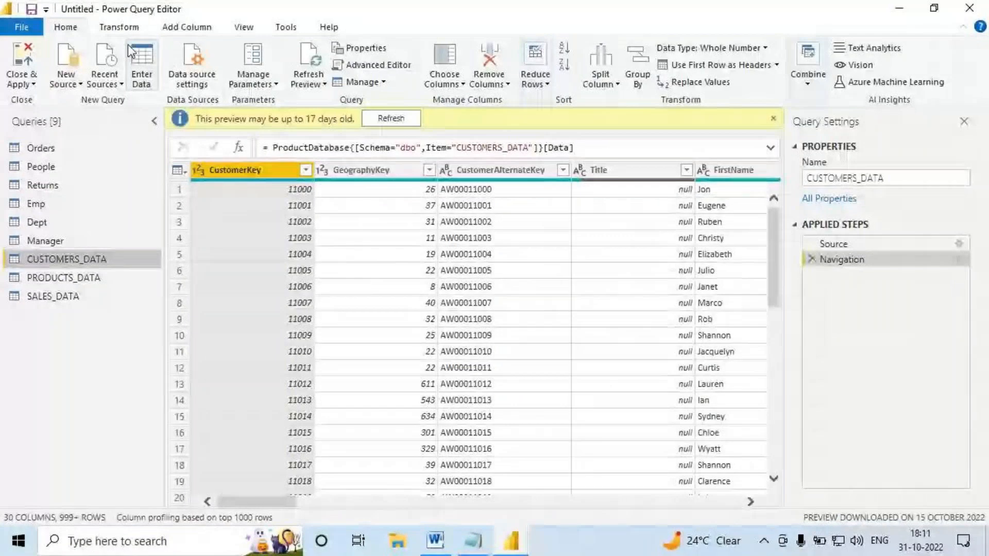
pyautogui.moveTo(105, 21)
pyautogui.mouseDown()
pyautogui.moveTo(185, 20)
pyautogui.moveTo(192, 34)
pyautogui.mouseUp()
pyautogui.moveTo(215, 9)
pyautogui.mouseDown()
pyautogui.moveTo(218, 35)
pyautogui.moveTo(253, 6)
pyautogui.mouseUp()
pyautogui.moveTo(201, 33); pyautogui.dragTo(237, 43)
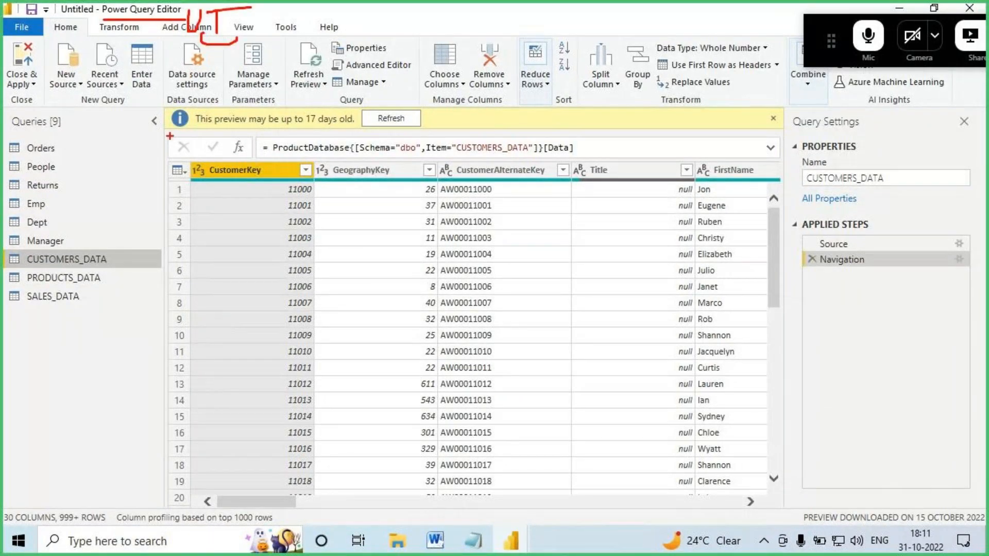
# Draw a red arrow down from "UI", handwrite an underlined "ETL Activity", and clear the annotations.
pyautogui.moveTo(197, 51); pyautogui.dragTo(198, 100)
pyautogui.moveTo(182, 84); pyautogui.dragTo(226, 80)
pyautogui.moveTo(227, 117); pyautogui.dragTo(217, 162)
pyautogui.moveTo(184, 148)
pyautogui.mouseDown()
pyautogui.moveTo(271, 135)
pyautogui.moveTo(267, 154)
pyautogui.mouseUp()
pyautogui.moveTo(247, 125); pyautogui.dragTo(309, 113)
pyautogui.moveTo(312, 117)
pyautogui.mouseDown()
pyautogui.moveTo(310, 152)
pyautogui.moveTo(366, 161)
pyautogui.mouseUp()
pyautogui.moveTo(392, 159); pyautogui.dragTo(435, 150)
pyautogui.moveTo(407, 131); pyautogui.dragTo(430, 128)
pyautogui.moveTo(447, 111)
pyautogui.mouseDown()
pyautogui.moveTo(449, 119)
pyautogui.moveTo(472, 109)
pyautogui.moveTo(477, 139)
pyautogui.mouseUp()
pyautogui.moveTo(491, 106); pyautogui.dragTo(491, 135)
pyautogui.moveTo(507, 112); pyautogui.dragTo(537, 128)
pyautogui.click(539, 95)
pyautogui.moveTo(546, 108)
pyautogui.mouseDown()
pyautogui.moveTo(571, 114)
pyautogui.moveTo(577, 142)
pyautogui.mouseUp()
pyautogui.moveTo(461, 179); pyautogui.dragTo(627, 110)
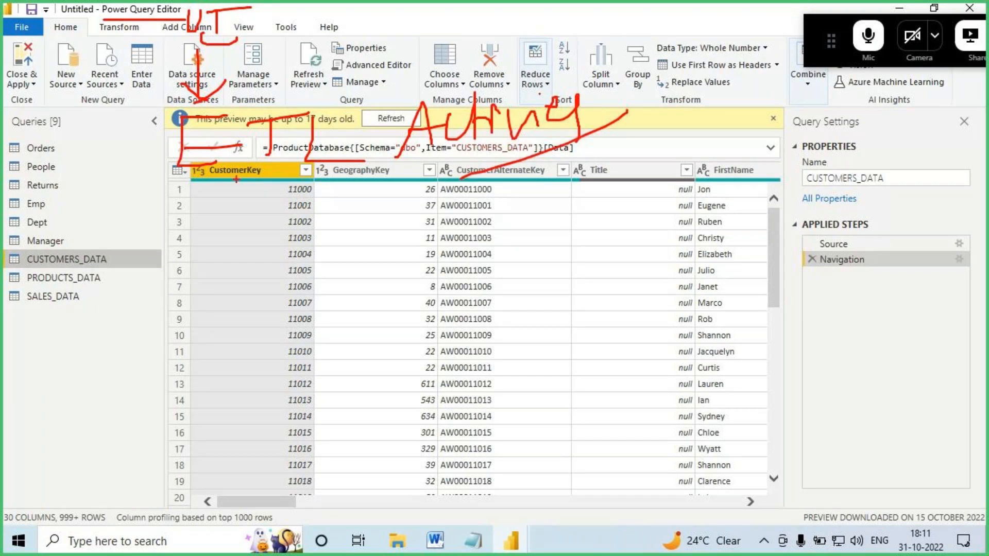
pyautogui.press('Escape')
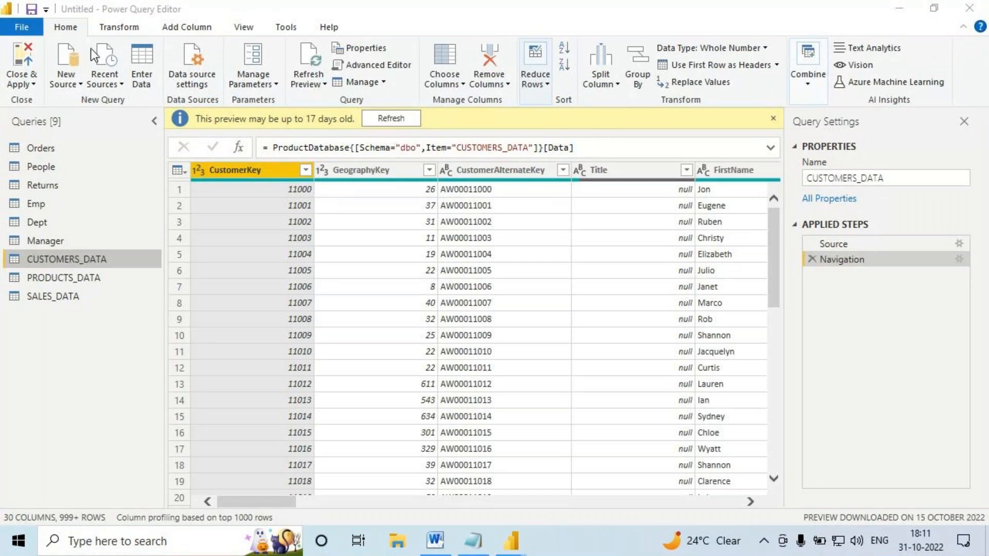
# Box the Queries pane in red, number it with a circled 1, underline its heading, and handwrite "Pane" beside it.
pyautogui.hotkey('ctrl', '2')
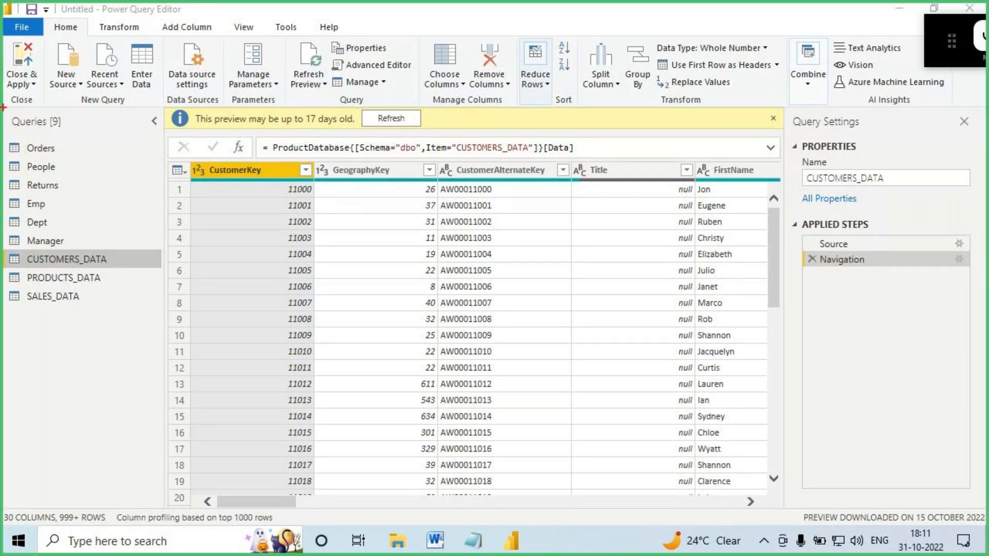
pyautogui.moveTo(3, 106); pyautogui.dragTo(156, 507)
pyautogui.moveTo(65, 316)
pyautogui.mouseDown()
pyautogui.moveTo(66, 341)
pyautogui.moveTo(59, 306)
pyautogui.mouseUp()
pyautogui.moveTo(64, 130); pyautogui.dragTo(15, 130)
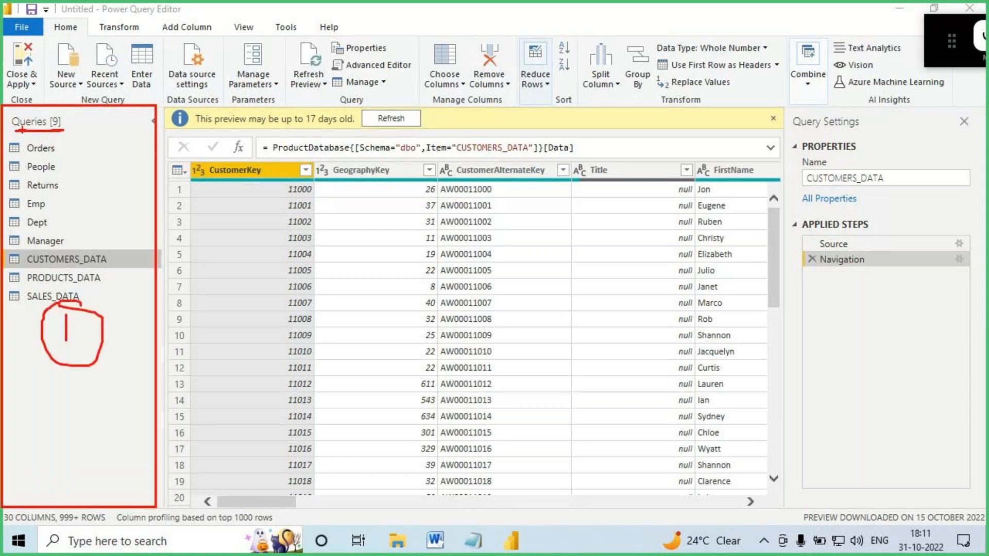
pyautogui.moveTo(82, 109)
pyautogui.mouseDown()
pyautogui.moveTo(83, 135)
pyautogui.moveTo(84, 125)
pyautogui.moveTo(129, 132)
pyautogui.mouseUp()
pyautogui.moveTo(133, 124); pyautogui.dragTo(155, 131)
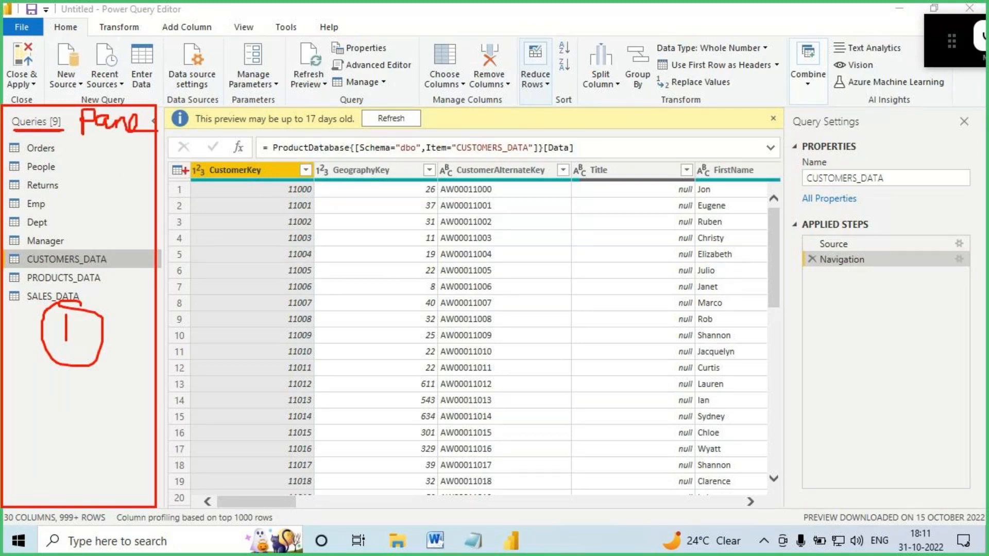
# Box the data preview grid in red, clear the annotations, and refresh the CUSTOMERS_DATA query preview.
pyautogui.moveTo(165, 160); pyautogui.dragTo(771, 499)
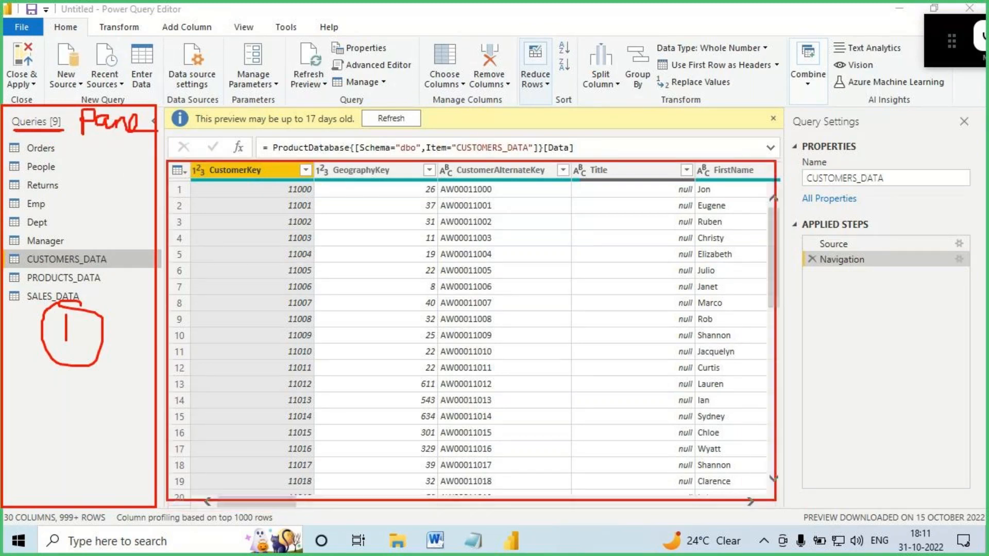
pyautogui.press('Escape')
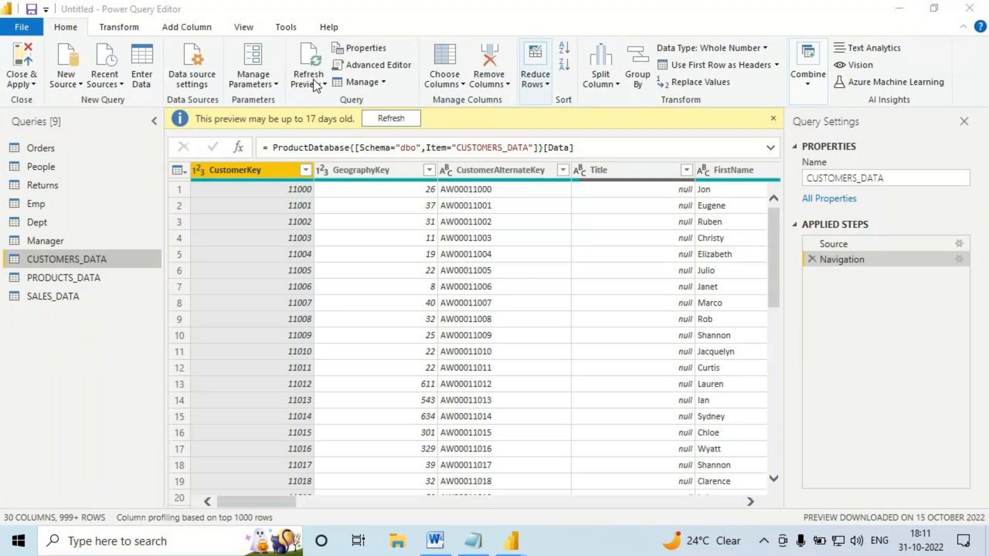
pyautogui.click(322, 84)
pyautogui.click(334, 101)
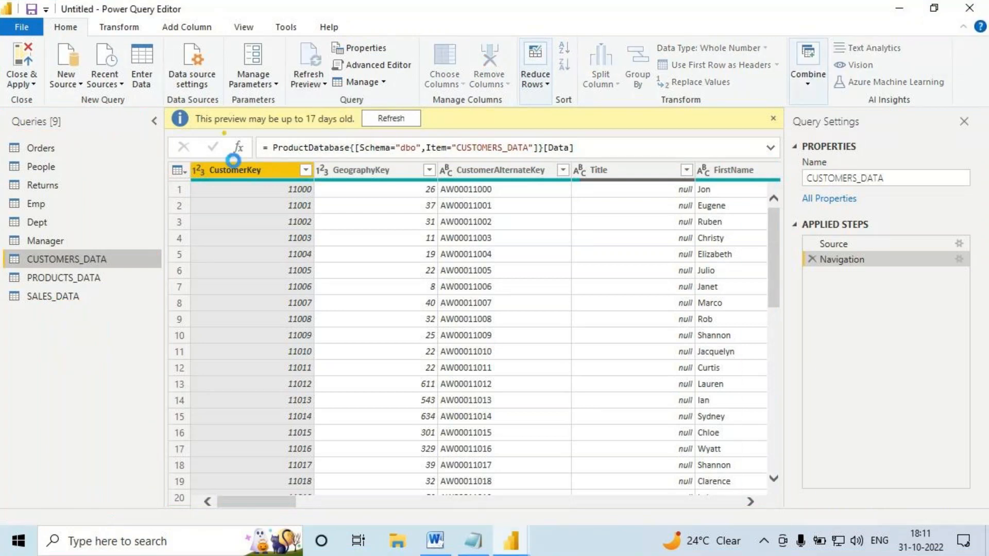
pyautogui.click(62, 276)
pyautogui.click(72, 260)
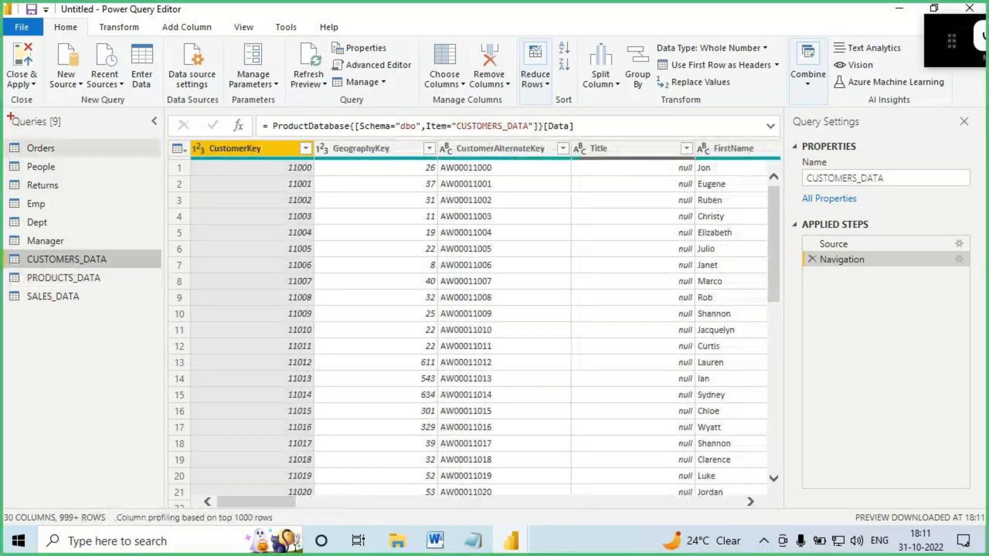
# Box the Queries pane and the data preview grid in red and number them with a circled 1 and 2.
pyautogui.moveTo(6, 111); pyautogui.dragTo(170, 493)
pyautogui.moveTo(82, 210)
pyautogui.mouseDown()
pyautogui.moveTo(82, 242)
pyautogui.moveTo(87, 180)
pyautogui.moveTo(71, 193)
pyautogui.mouseUp()
pyautogui.moveTo(171, 139); pyautogui.dragTo(772, 498)
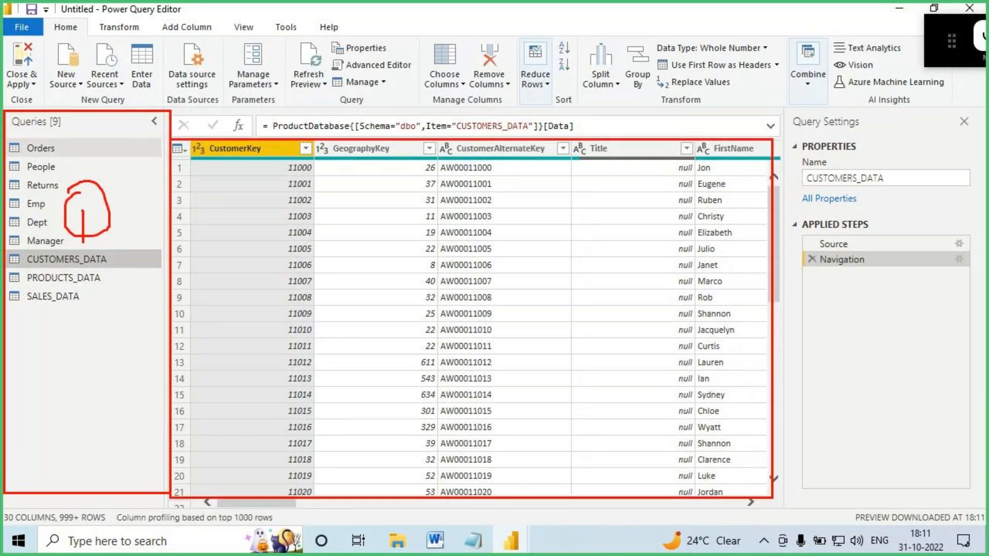
pyautogui.moveTo(423, 260)
pyautogui.mouseDown()
pyautogui.moveTo(407, 258)
pyautogui.moveTo(451, 299)
pyautogui.mouseUp()
pyautogui.moveTo(438, 227)
pyautogui.mouseDown()
pyautogui.moveTo(448, 230)
pyautogui.moveTo(402, 229)
pyautogui.mouseUp()
# Box the ribbon and the Query Settings pane in red and number them with a circled 3 and 4.
pyautogui.moveTo(1, 15)
pyautogui.mouseDown()
pyautogui.moveTo(919, 122)
pyautogui.moveTo(949, 107)
pyautogui.mouseUp()
pyautogui.moveTo(377, 49)
pyautogui.mouseDown()
pyautogui.moveTo(395, 67)
pyautogui.moveTo(364, 76)
pyautogui.moveTo(397, 28)
pyautogui.moveTo(354, 46)
pyautogui.mouseUp()
pyautogui.moveTo(784, 110); pyautogui.dragTo(970, 493)
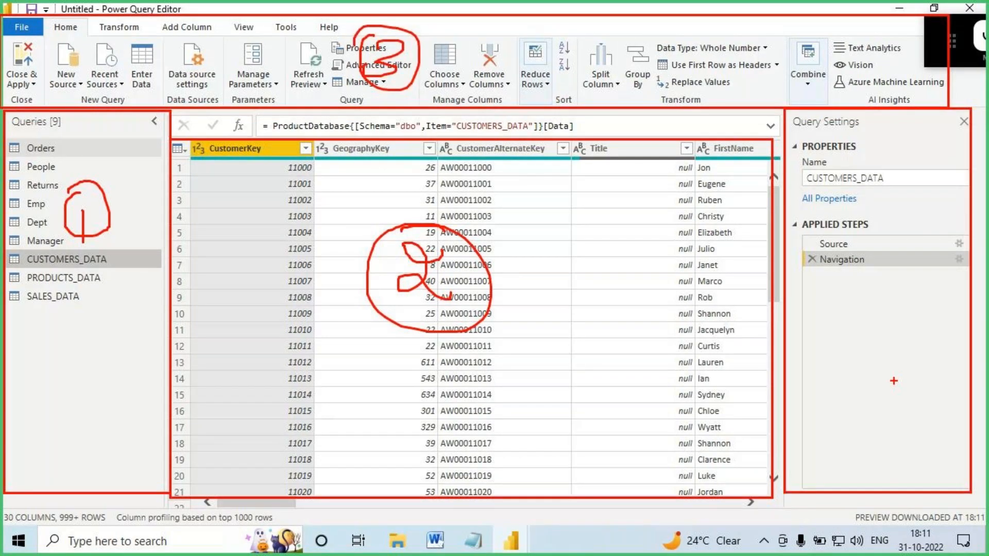
pyautogui.moveTo(875, 201)
pyautogui.mouseDown()
pyautogui.moveTo(886, 232)
pyautogui.moveTo(874, 260)
pyautogui.mouseUp()
pyautogui.moveTo(850, 161); pyautogui.dragTo(822, 190)
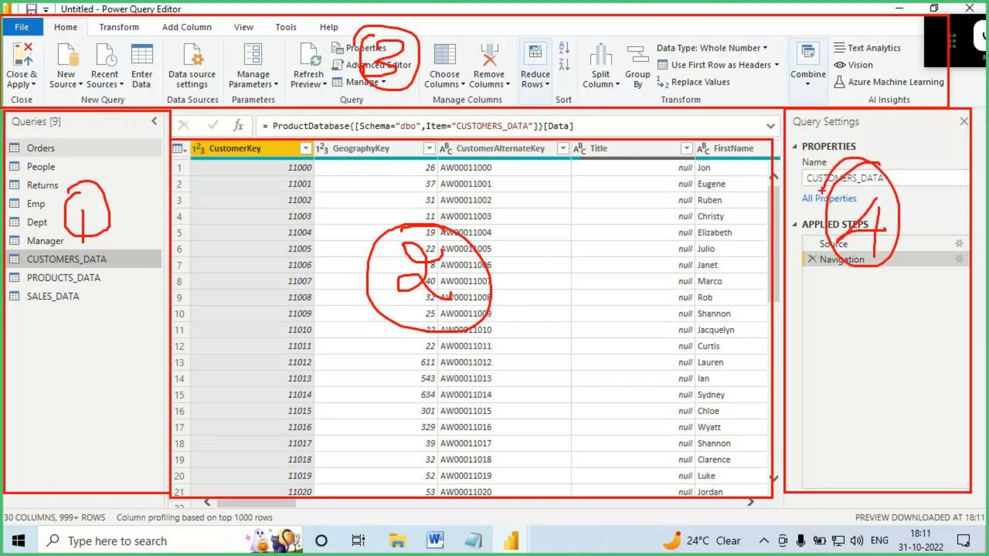
# Box the formula bar in blue with a circled 5 and a check mark, and underline the "Power Query Editor" title.
pyautogui.press('b')
pyautogui.moveTo(175, 109); pyautogui.dragTo(784, 136)
pyautogui.moveTo(615, 115)
pyautogui.mouseDown()
pyautogui.moveTo(612, 136)
pyautogui.moveTo(638, 103)
pyautogui.mouseUp()
pyautogui.moveTo(103, 14); pyautogui.dragTo(192, 14)
pyautogui.moveTo(650, 123)
pyautogui.mouseDown()
pyautogui.moveTo(659, 140)
pyautogui.moveTo(708, 96)
pyautogui.mouseUp()
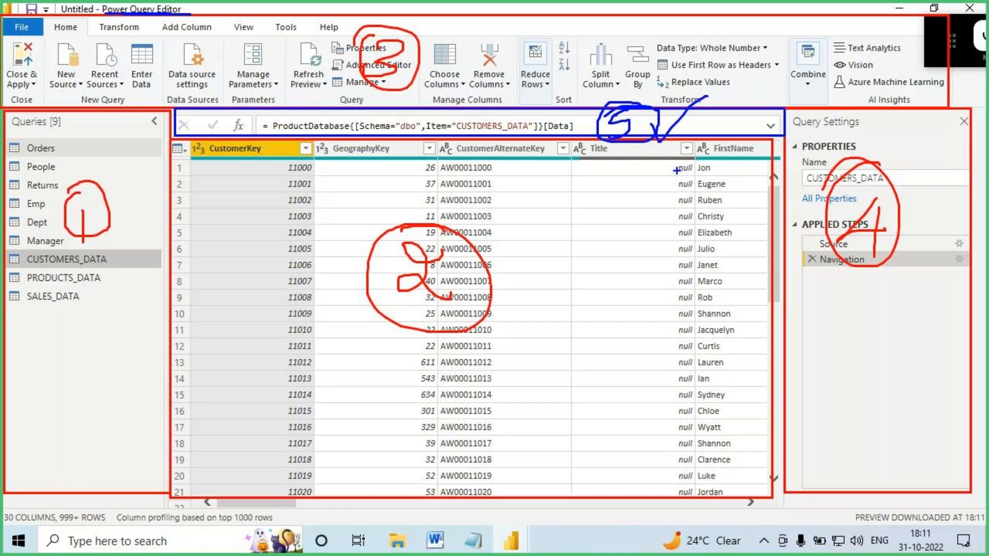
# Switch to the Notepad notes and add the item "1. Queries Pane" under the Power Query Editor User Interface(UI) heading.
pyautogui.hotkey('alt', 'Tab')
pyautogui.click(24, 337)
pyautogui.write('1. ')
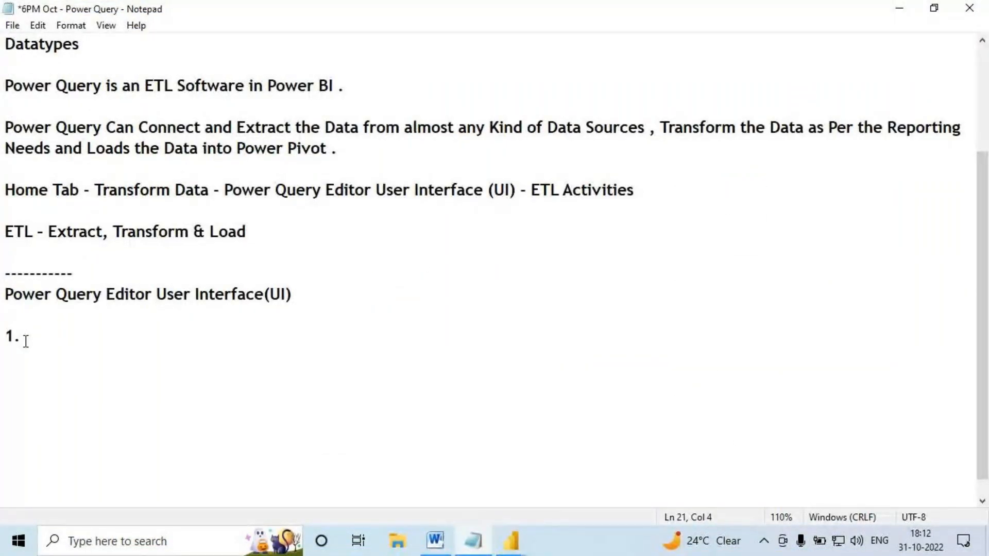
pyautogui.write('Queries Pane')
pyautogui.press('Return')
pyautogui.press('Return')
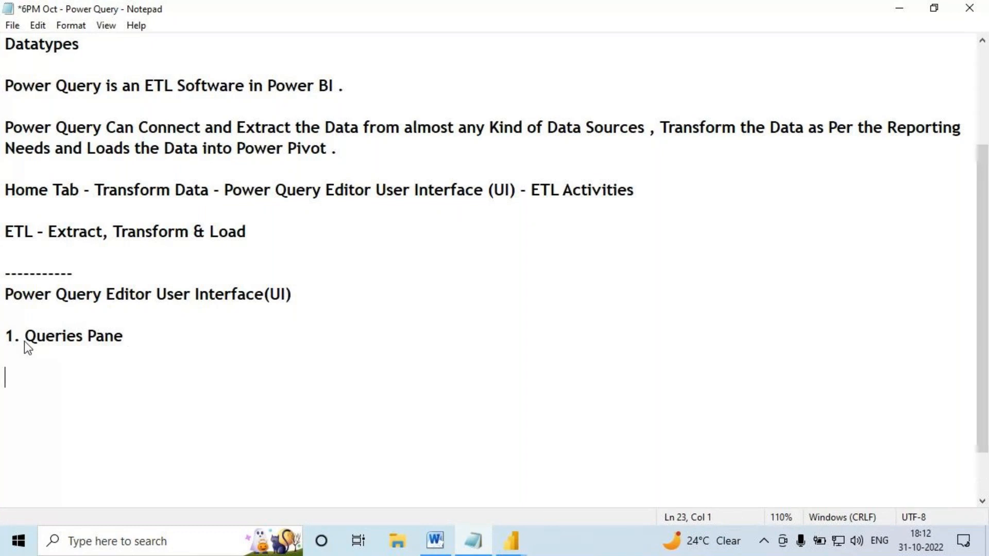
# Add the line "Database - Tables" below the Queries Pane item.
pyautogui.scroll(-1, 126, 325)
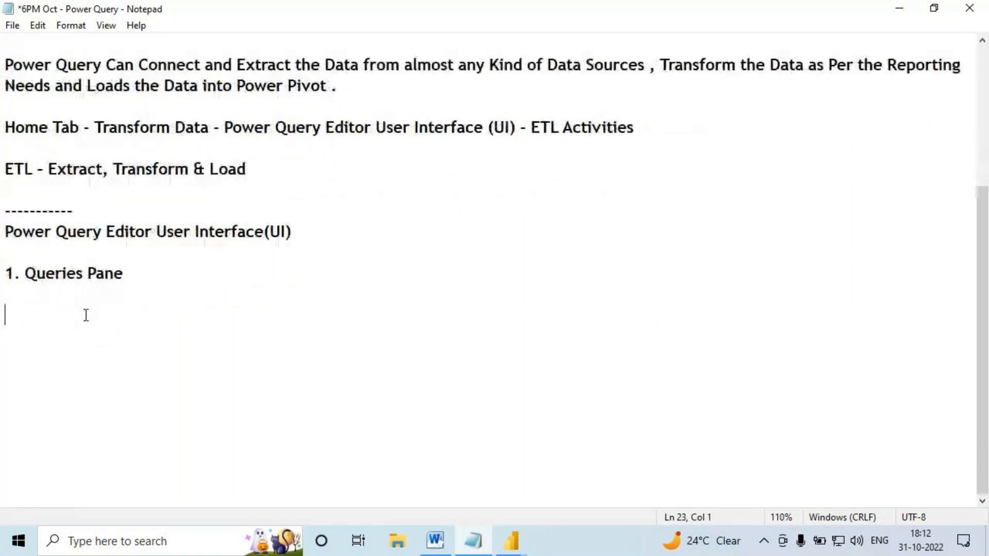
pyautogui.write('Data')
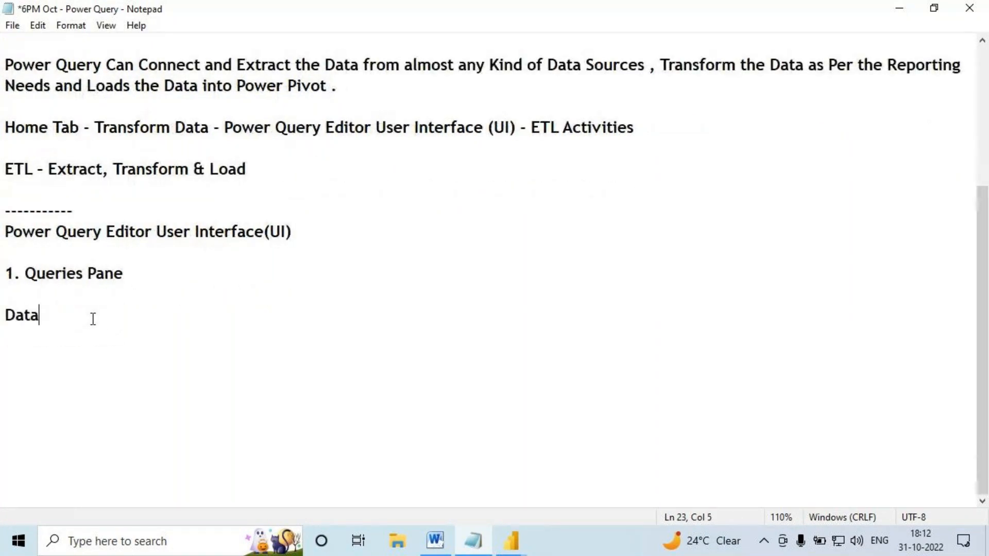
pyautogui.press('BackSpace')
pyautogui.write('base - Table')
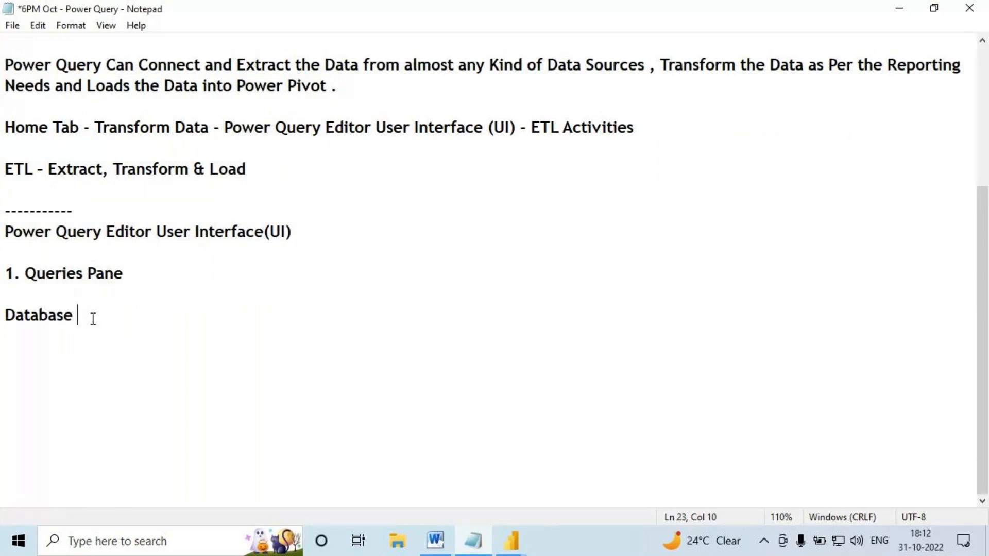
pyautogui.write('s')
pyautogui.press('Return')
# Add the line "Power Query - Queries" and space out the Database line above so the two dashes roughly line up.
pyautogui.write('Pow')
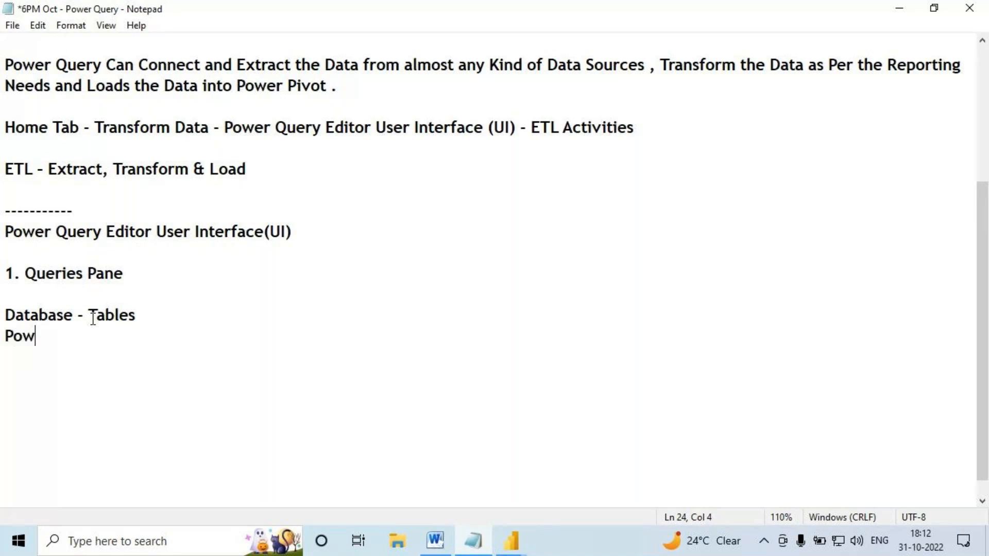
pyautogui.write('er Query')
pyautogui.press('Tab')
pyautogui.write('- Queries')
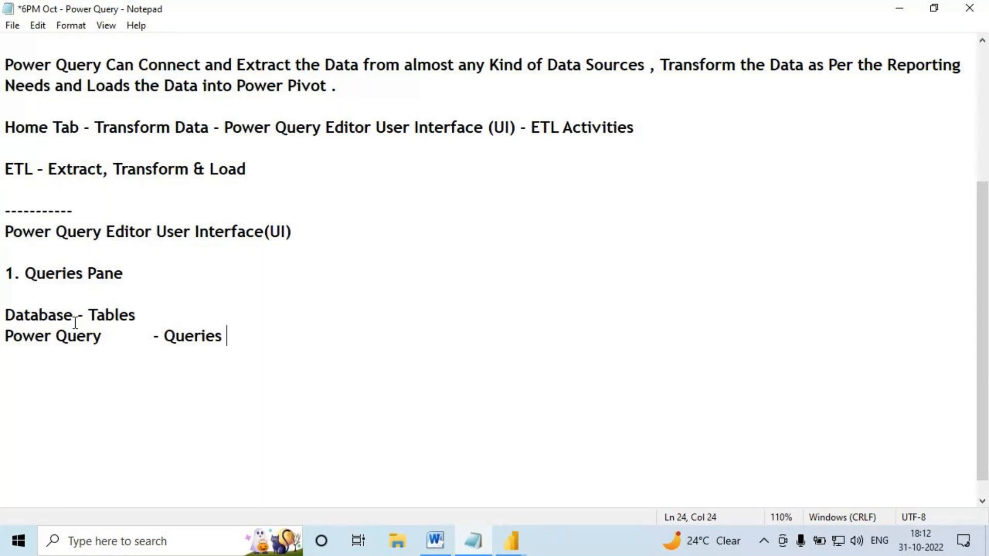
pyautogui.click(75, 320)
pyautogui.press('Tab')
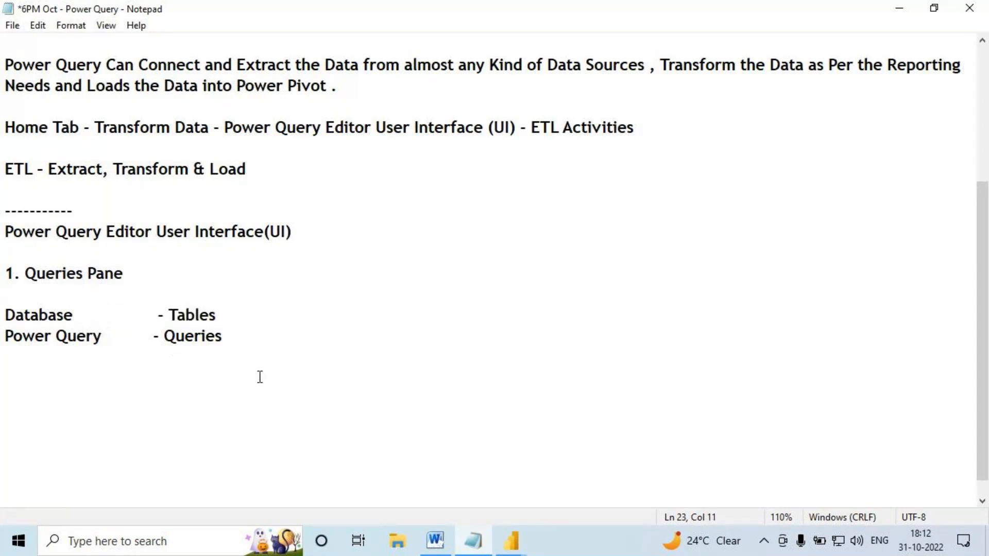
# Underline "Database", "Tables", "Power Query" and "Queries" in blue in the notes, and clear the annotations.
pyautogui.hotkey('ctrl', '2')
pyautogui.moveTo(20, 322); pyautogui.dragTo(86, 321)
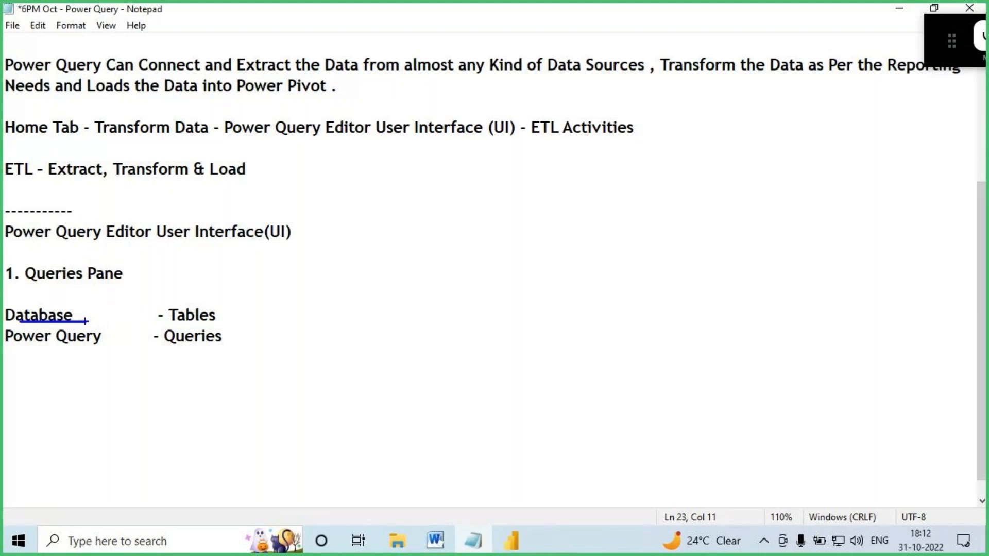
pyautogui.moveTo(176, 325); pyautogui.dragTo(229, 324)
pyautogui.moveTo(22, 345); pyautogui.dragTo(237, 349)
pyautogui.moveTo(177, 347); pyautogui.dragTo(238, 347)
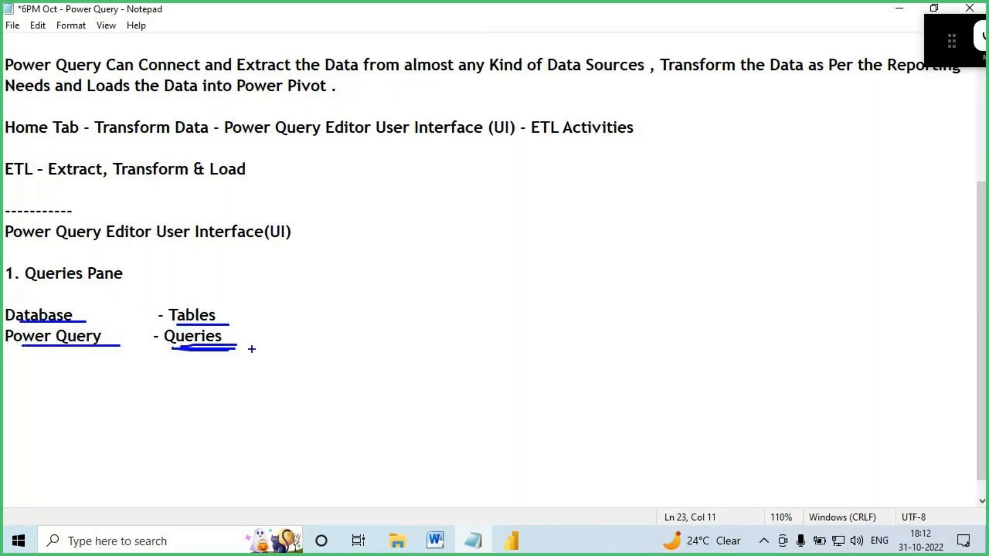
pyautogui.press('Escape')
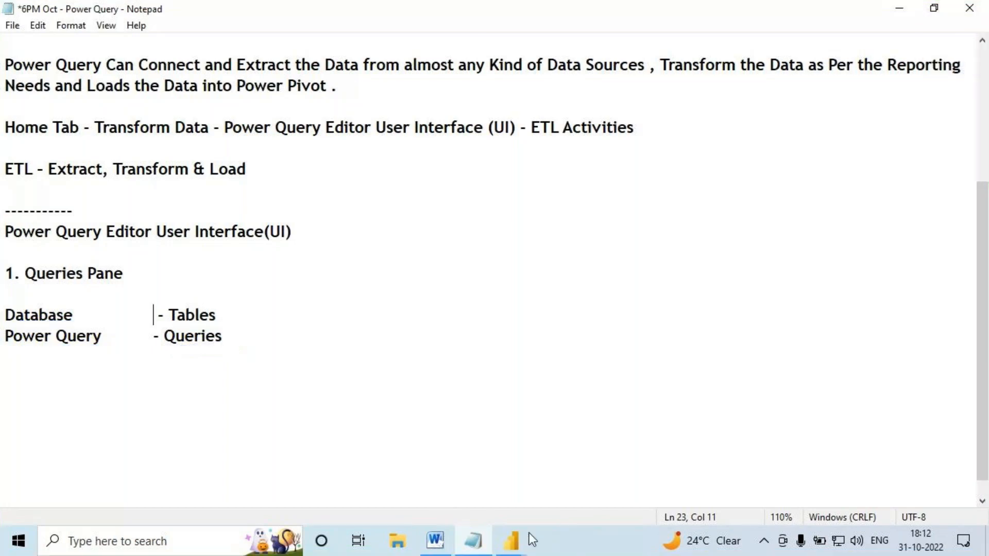
# Switch to the Power Query Editor and box the list of queries in the Queries pane in blue.
pyautogui.moveTo(512, 538)
pyautogui.click(579, 465)
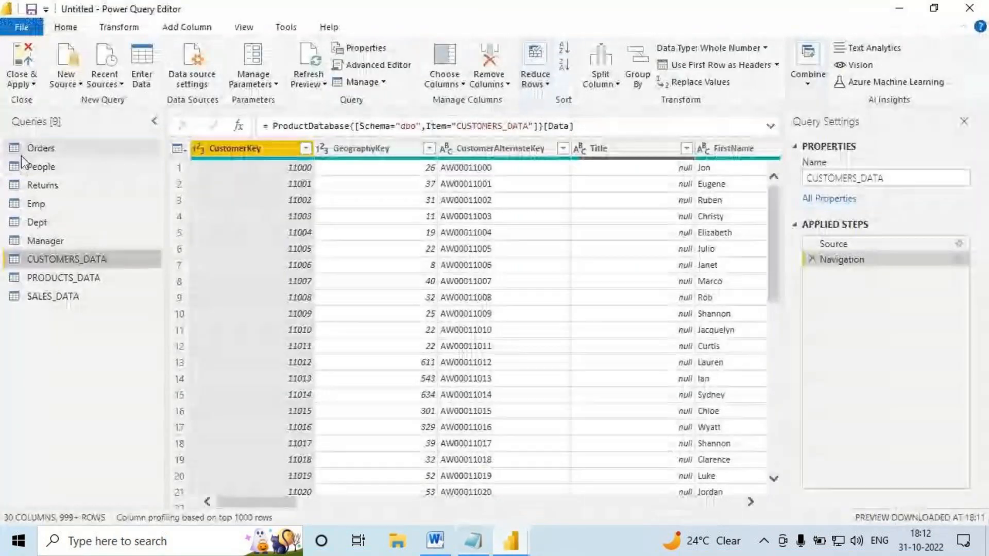
pyautogui.hotkey('ctrl', '2')
pyautogui.moveTo(6, 134)
pyautogui.mouseDown()
pyautogui.moveTo(53, 214)
pyautogui.moveTo(165, 509)
pyautogui.mouseUp()
pyautogui.press('r')
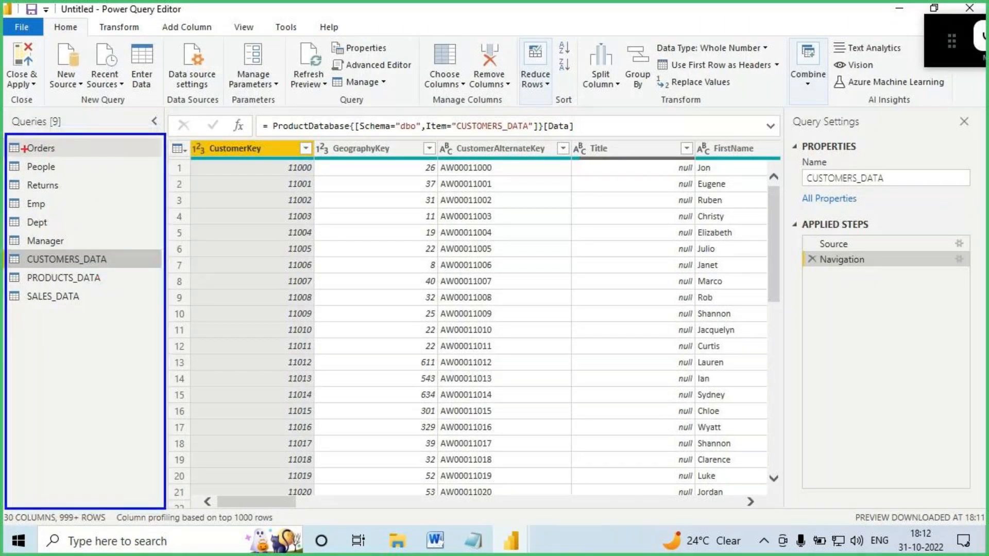
# Box the query list in red, circle the query count with an arrow down to the list, and clear the annotations.
pyautogui.moveTo(7, 135)
pyautogui.mouseDown()
pyautogui.moveTo(173, 441)
pyautogui.moveTo(164, 505)
pyautogui.mouseUp()
pyautogui.moveTo(37, 129)
pyautogui.mouseDown()
pyautogui.moveTo(69, 121)
pyautogui.moveTo(43, 111)
pyautogui.moveTo(68, 132)
pyautogui.moveTo(82, 177)
pyautogui.moveTo(105, 143)
pyautogui.mouseUp()
pyautogui.moveTo(16, 134); pyautogui.dragTo(175, 476)
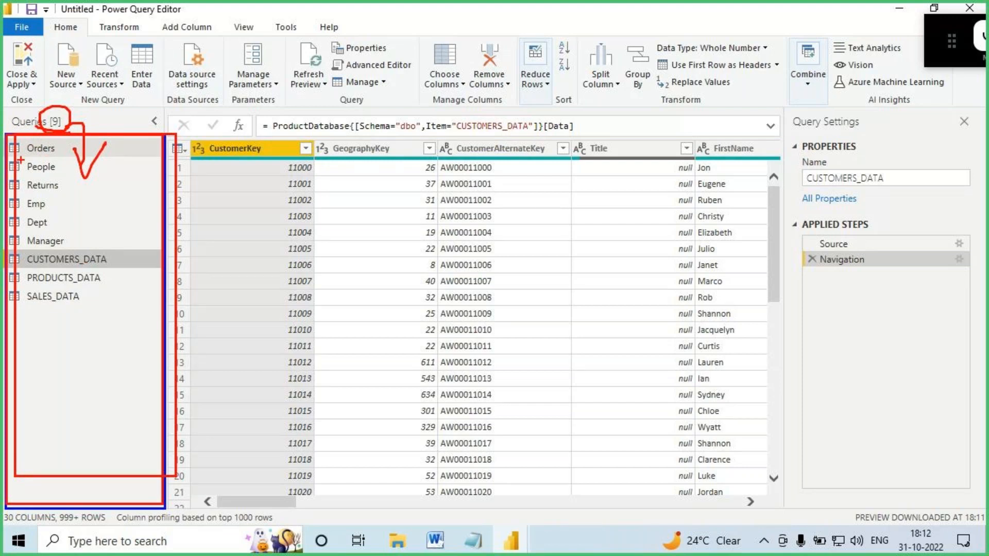
pyautogui.press('Escape')
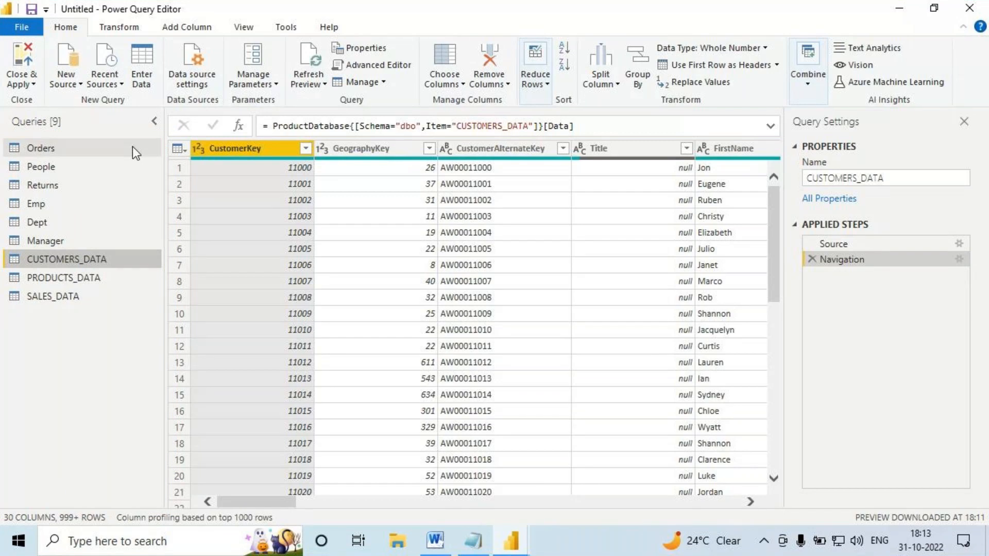
# View the Query Dependencies diagram twice and close it each time.
pyautogui.click(240, 31)
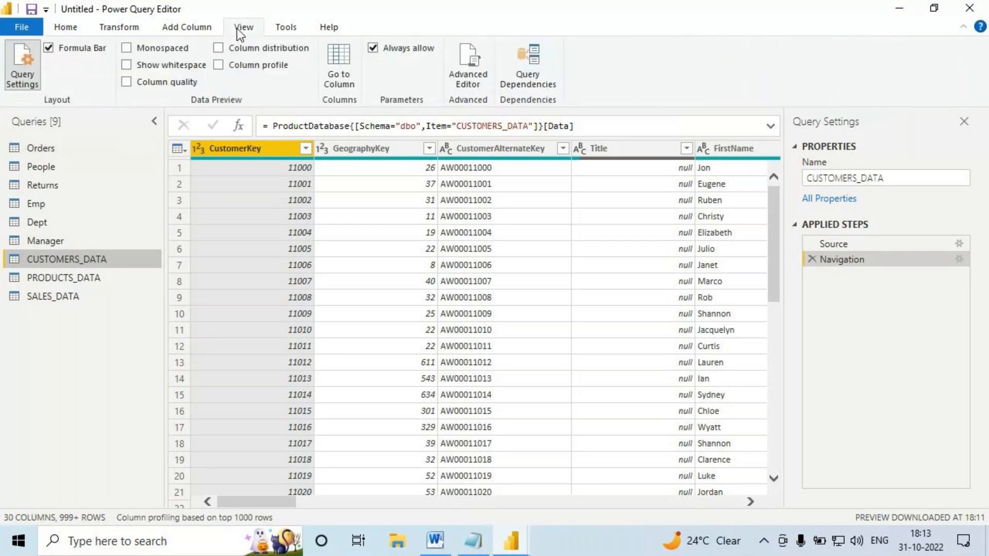
pyautogui.click(527, 77)
pyautogui.click(753, 490)
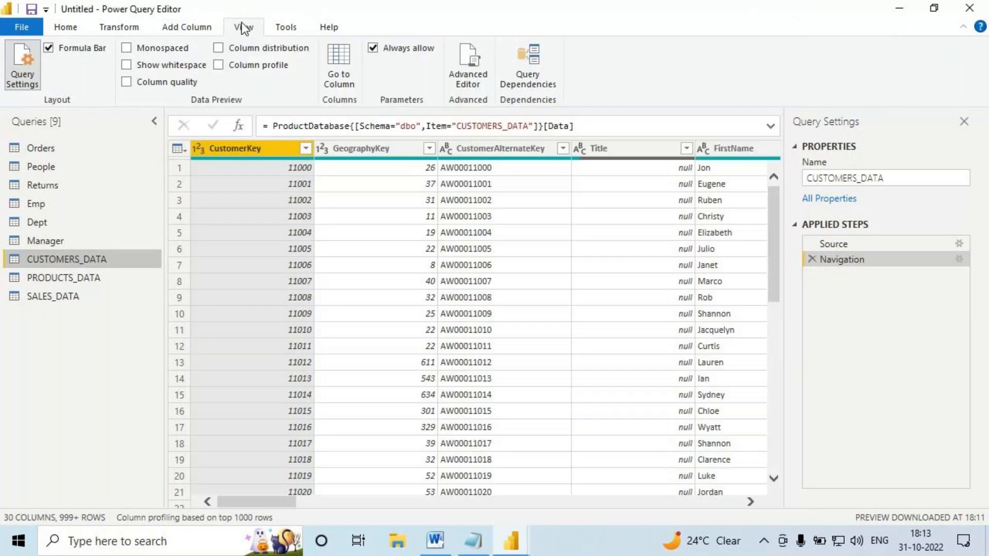
pyautogui.click(529, 64)
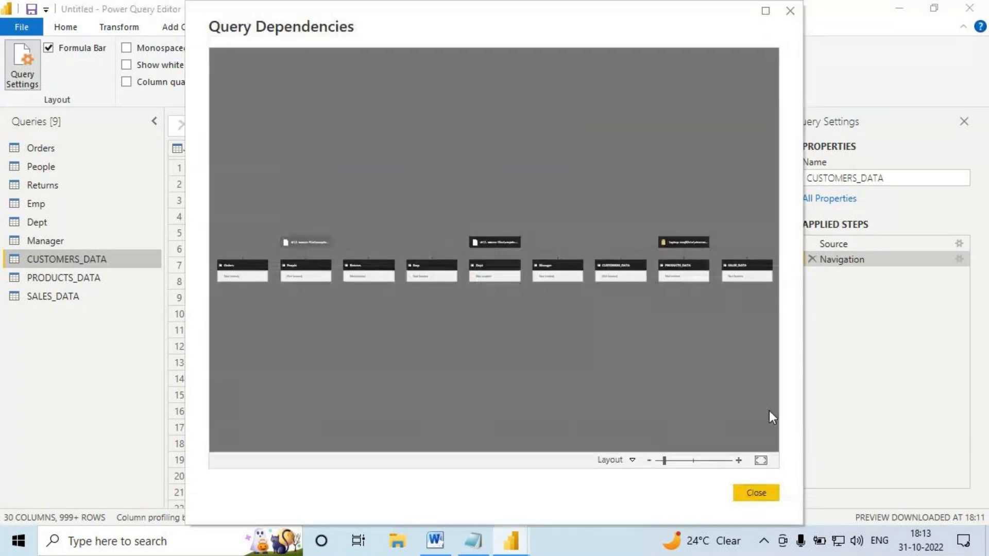
pyautogui.click(759, 493)
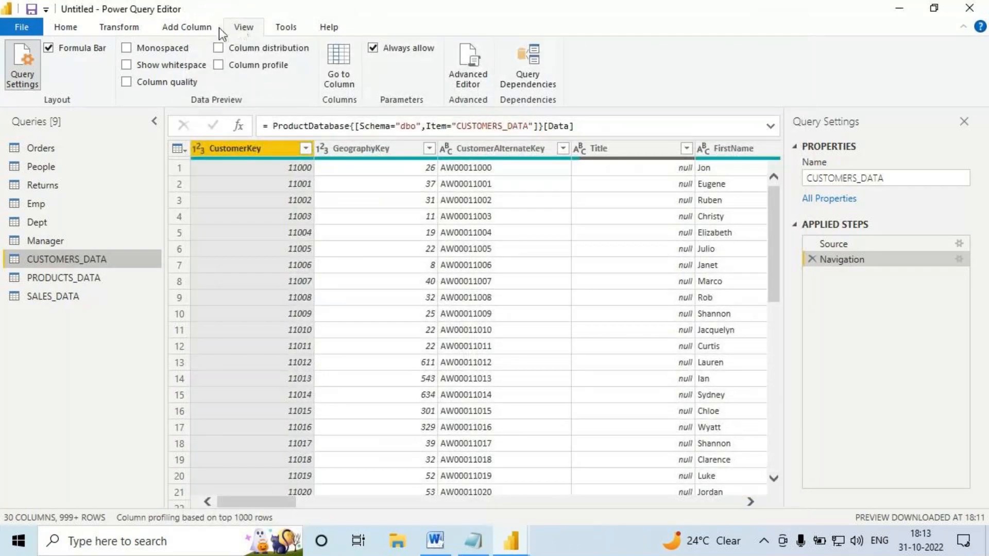
# Reopen Query Dependencies, maximize it, and enlarge the diagram to show the sample - superstore.xlsx source with its queries.
pyautogui.click(520, 63)
pyautogui.click(766, 13)
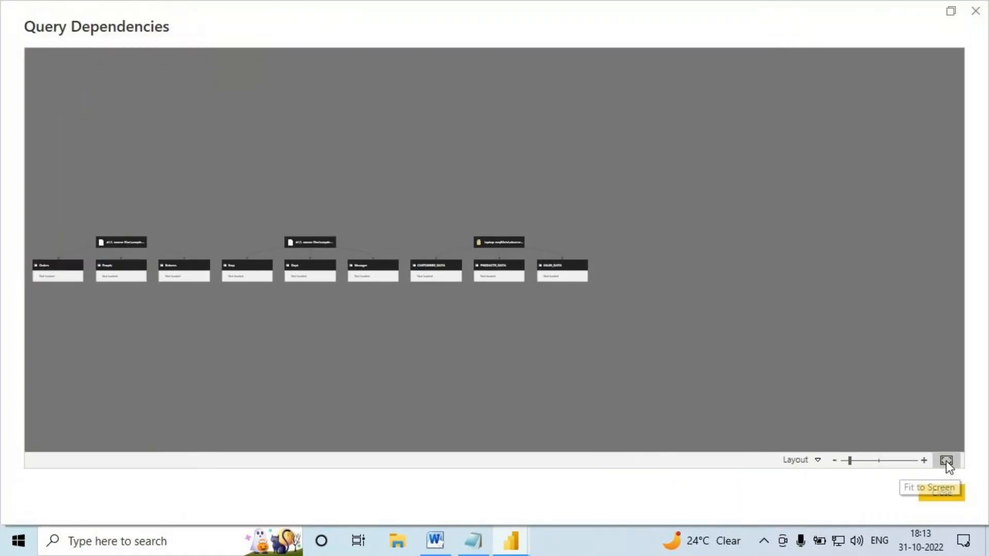
pyautogui.click(946, 462)
pyautogui.moveTo(853, 460); pyautogui.dragTo(876, 469)
pyautogui.moveTo(444, 390); pyautogui.dragTo(865, 374)
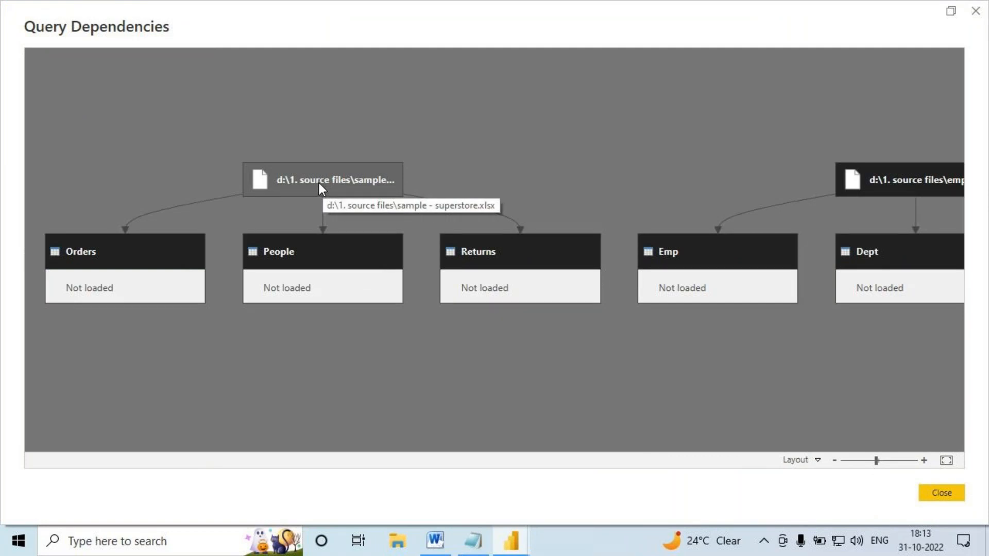
# Box the Orders, People and Returns queries in red, mark their source workbook above, and clear the annotations.
pyautogui.hotkey('ctrl', '2')
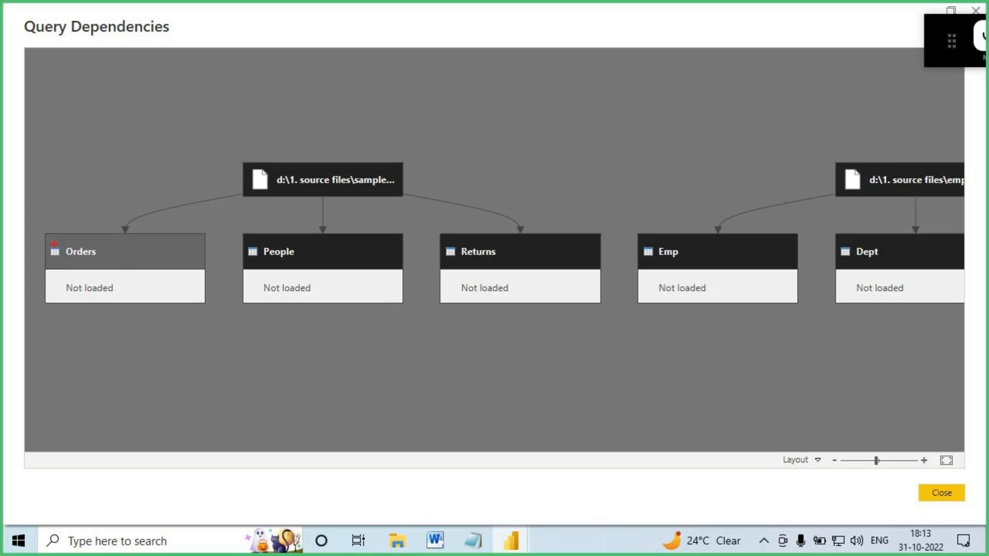
pyautogui.moveTo(34, 228); pyautogui.dragTo(600, 313)
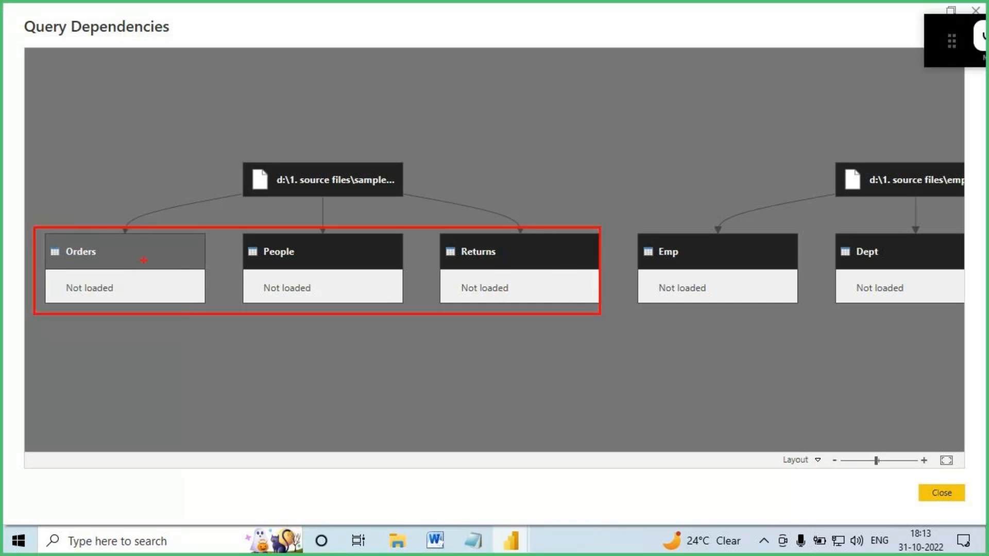
pyautogui.moveTo(269, 190)
pyautogui.mouseDown()
pyautogui.moveTo(338, 194)
pyautogui.moveTo(292, 152)
pyautogui.moveTo(260, 195)
pyautogui.mouseUp()
pyautogui.moveTo(317, 156)
pyautogui.mouseDown()
pyautogui.moveTo(300, 131)
pyautogui.moveTo(345, 141)
pyautogui.mouseUp()
pyautogui.press('Escape')
# Highlight the dependencies of empdept.xlsx, box the Emp, Dept and Manager queries, mark their source, and clear the annotations.
pyautogui.moveTo(691, 343); pyautogui.dragTo(271, 355)
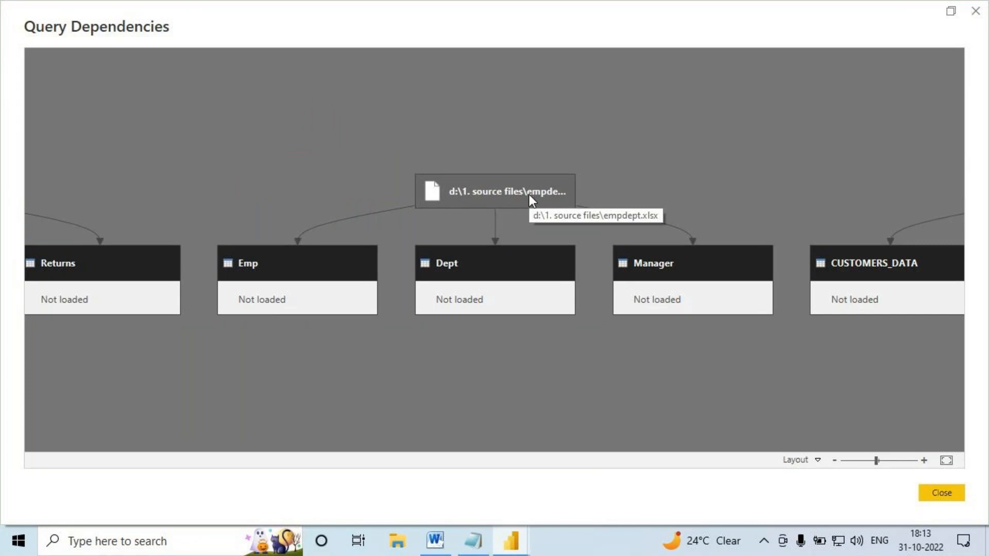
pyautogui.click(530, 193)
pyautogui.hotkey('ctrl', 'shift', '1')
pyautogui.moveTo(213, 246); pyautogui.dragTo(786, 313)
pyautogui.moveTo(553, 261)
pyautogui.mouseDown()
pyautogui.moveTo(575, 269)
pyautogui.moveTo(558, 281)
pyautogui.mouseUp()
pyautogui.moveTo(549, 238); pyautogui.dragTo(530, 225)
pyautogui.moveTo(489, 145); pyautogui.dragTo(509, 164)
pyautogui.moveTo(496, 123); pyautogui.dragTo(467, 171)
pyautogui.press('Escape')
# Highlight the SQL Server source's dependencies, box CUSTOMERS_DATA, PRODUCTS_DATA and SALES_DATA, mark the source, and clear the annotations.
pyautogui.moveTo(634, 372); pyautogui.dragTo(225, 372)
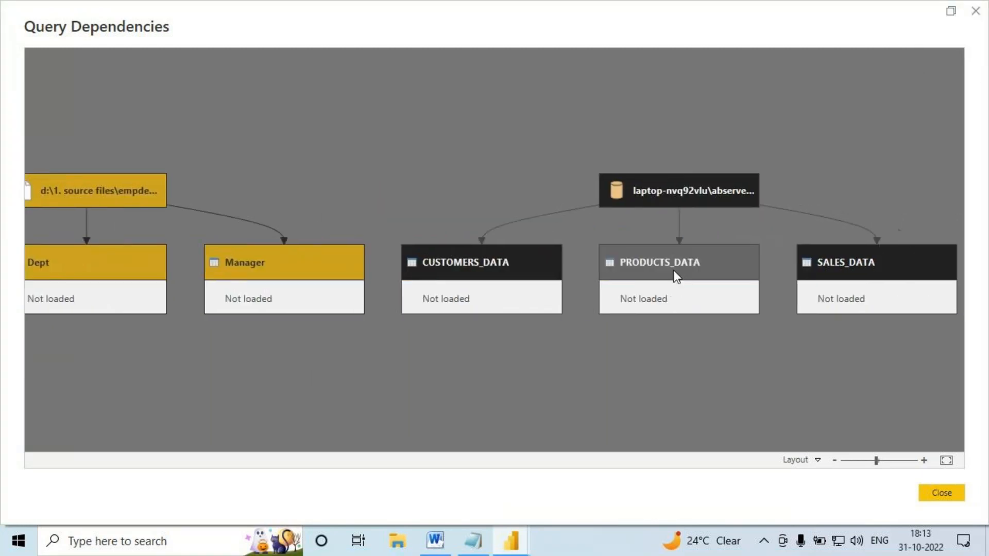
pyautogui.click(699, 190)
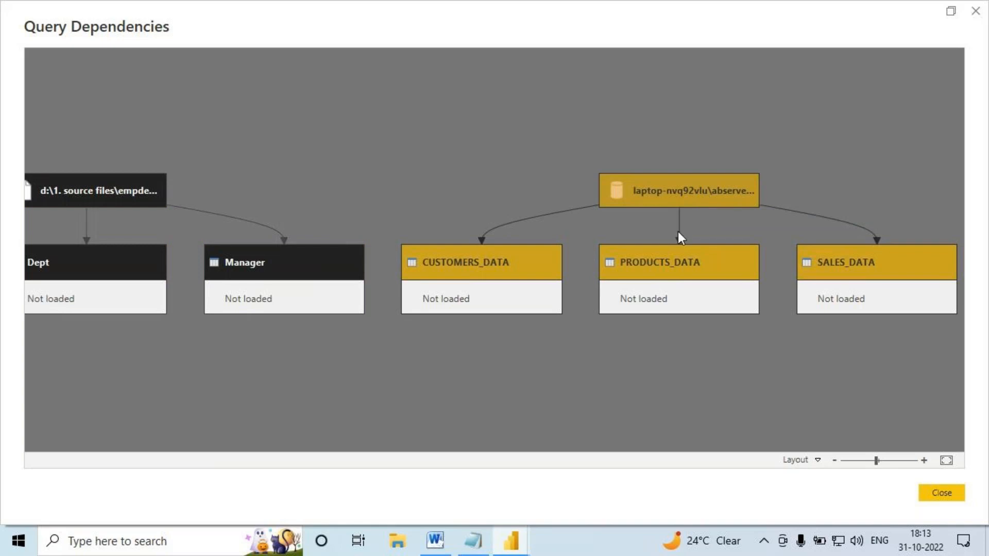
pyautogui.hotkey('ctrl', '2')
pyautogui.moveTo(414, 247); pyautogui.dragTo(930, 321)
pyautogui.moveTo(681, 174); pyautogui.dragTo(673, 186)
pyautogui.press('Escape')
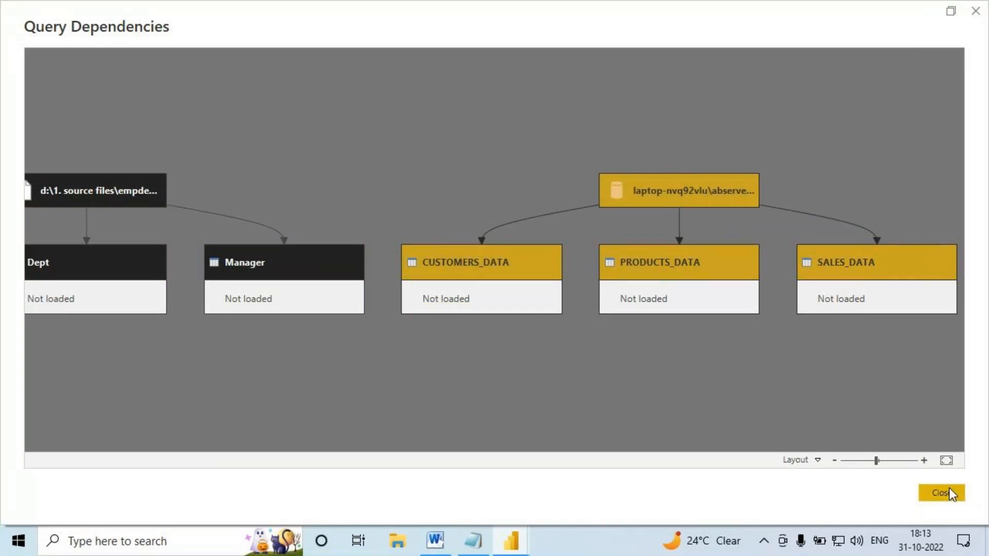
# Close the Query Dependencies diagram and return to the Power Query Editor with its Home commands displayed.
pyautogui.click(949, 487)
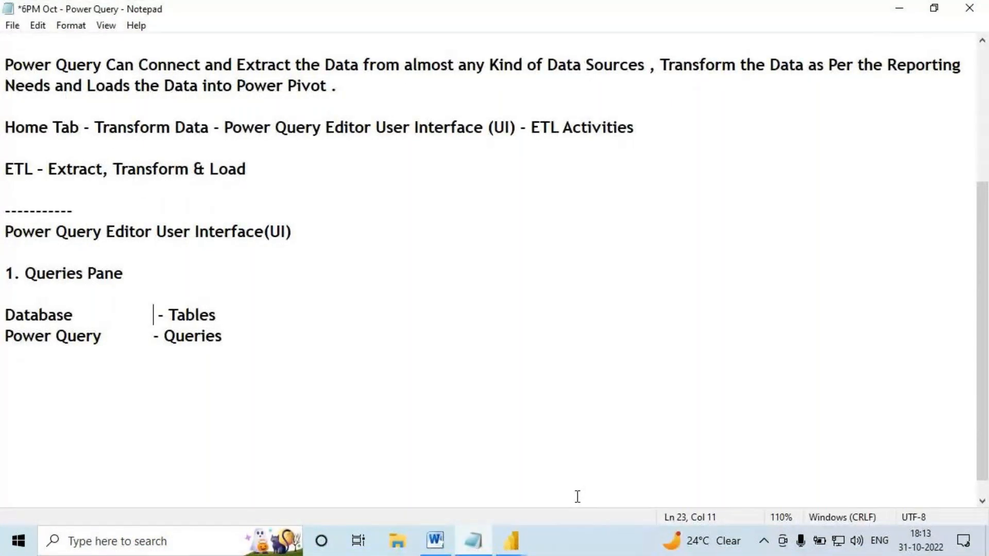
pyautogui.click(987, 544)
pyautogui.click(511, 540)
pyautogui.click(590, 476)
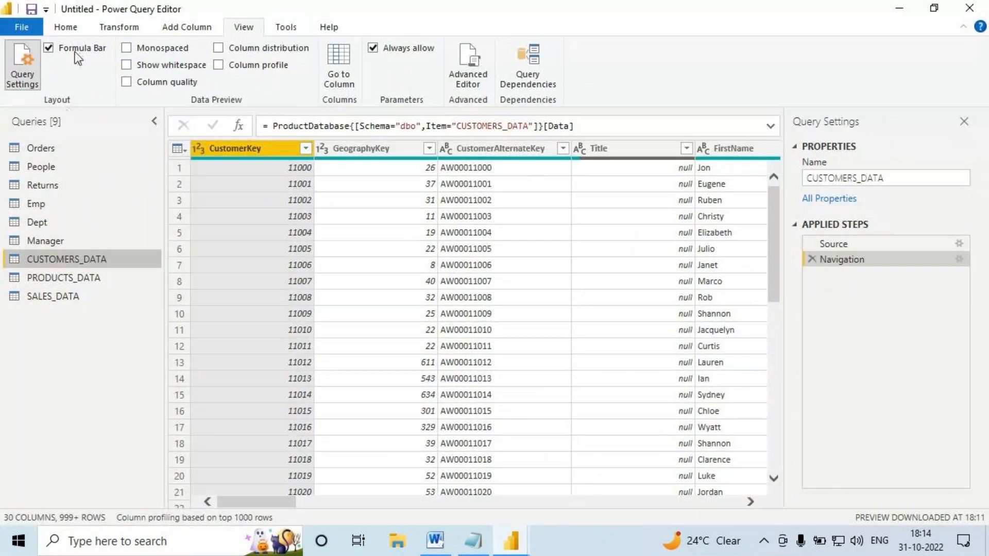
pyautogui.click(65, 26)
# Switch to Notepad and add "Queries Pane will Contains List of Tables which we Brought from Different Data Sources" below the Database and Power Query lines.
pyautogui.click(480, 543)
pyautogui.moveTo(24, 274); pyautogui.dragTo(129, 274)
pyautogui.hotkey('ctrl', 'c')
pyautogui.click(88, 377)
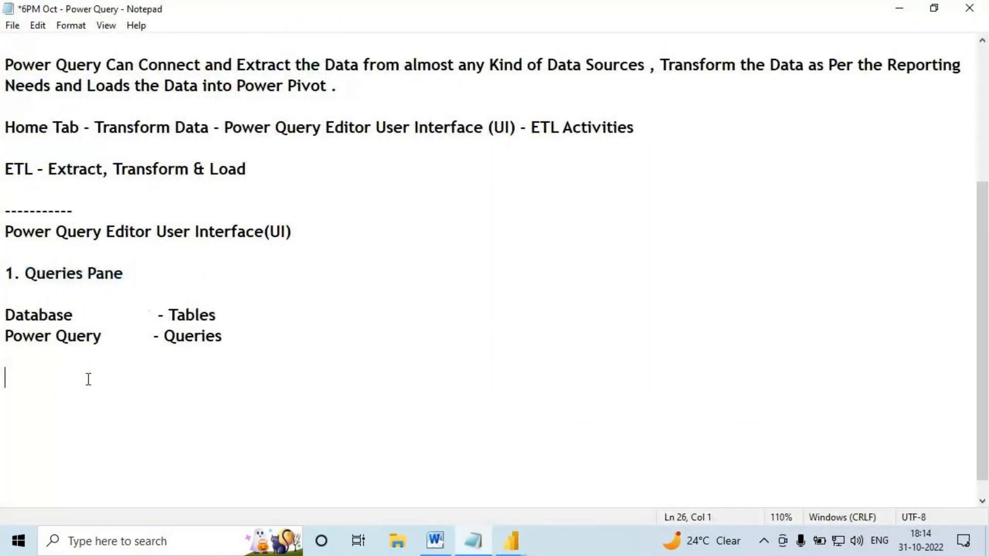
pyautogui.hotkey('ctrl', 'v')
pyautogui.write('wil')
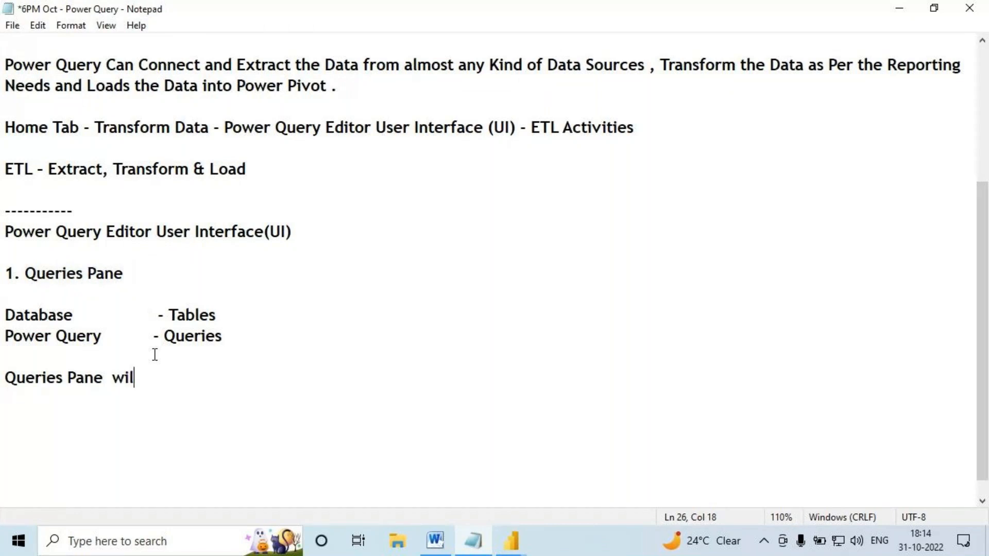
pyautogui.write('l Contains ')
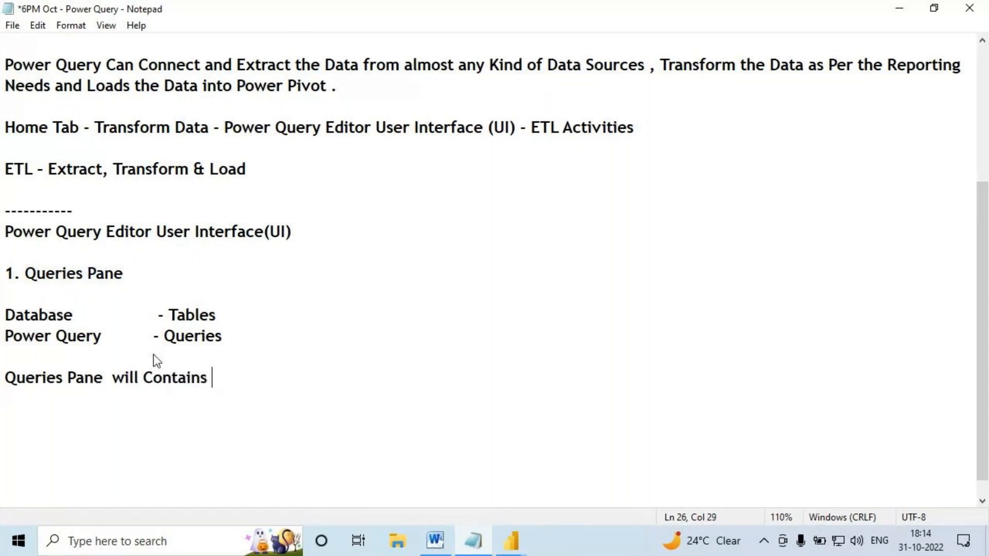
pyautogui.write('List of Tables wh')
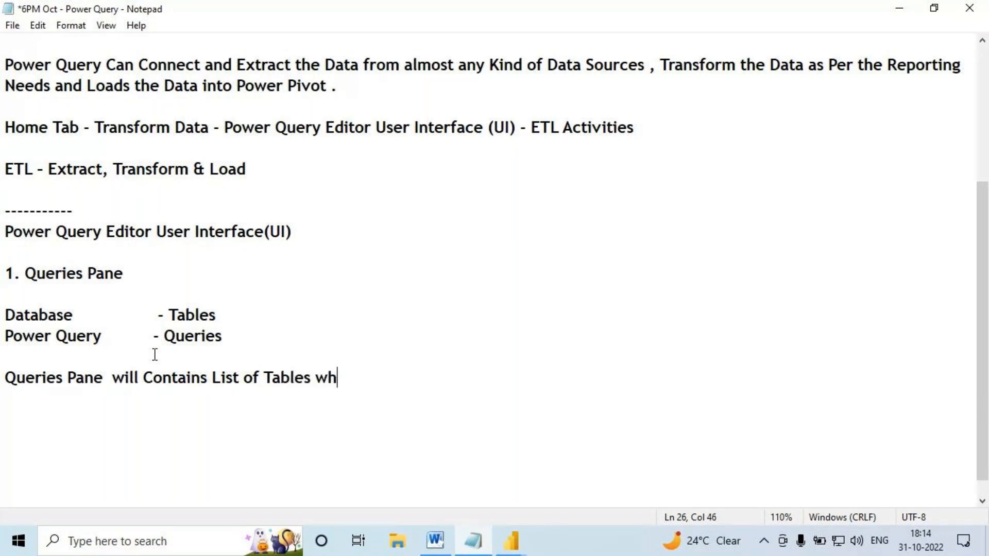
pyautogui.write('ich we Br')
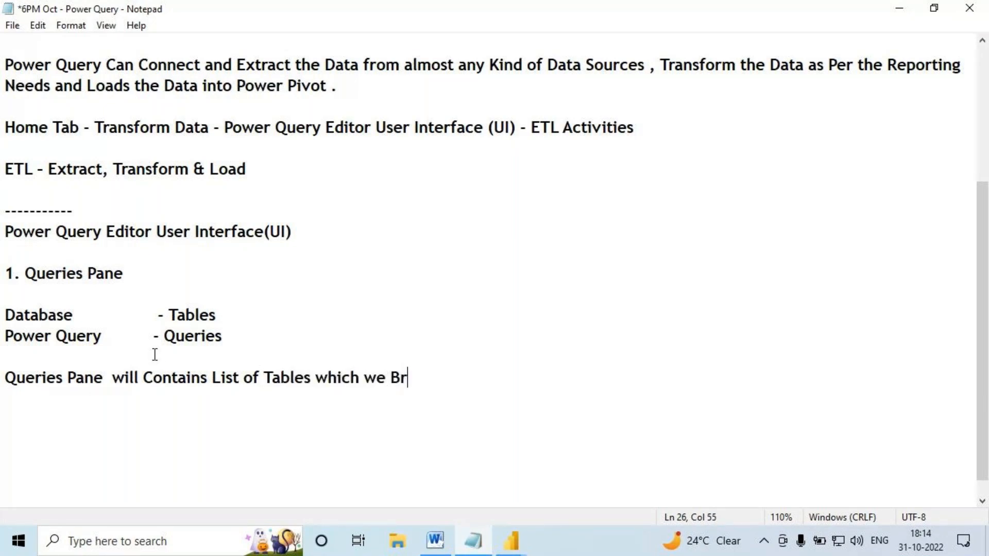
pyautogui.write('ought ')
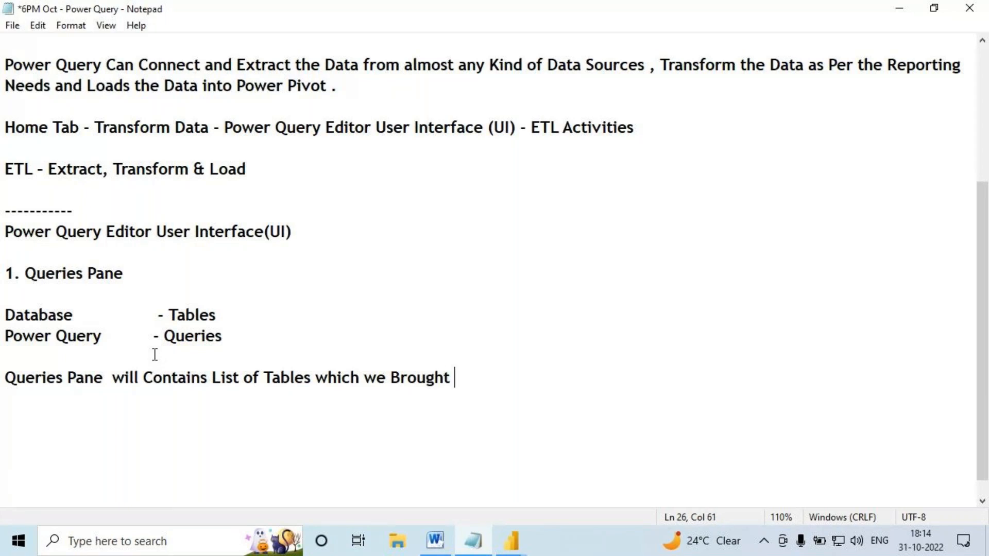
pyautogui.write('from Dif')
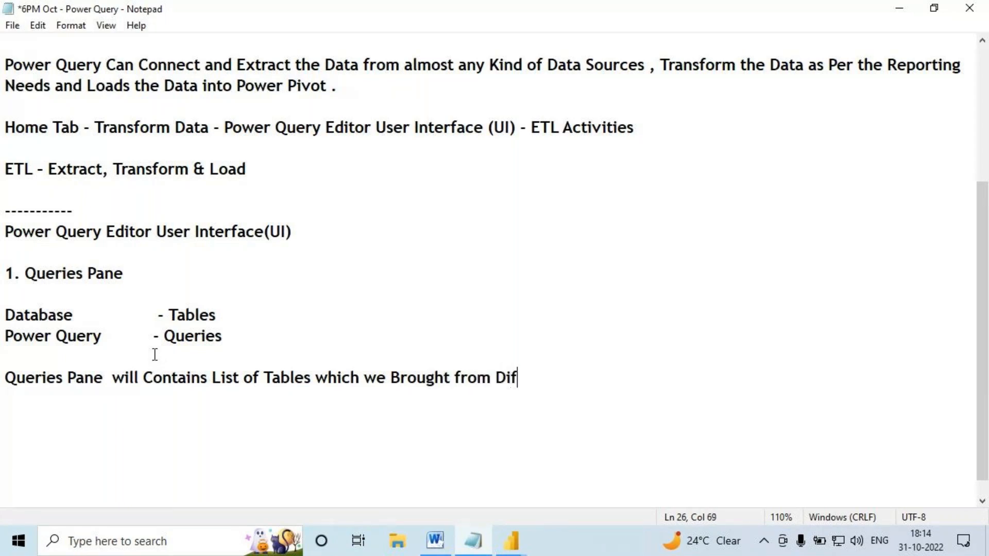
pyautogui.write('ferent Data Sou')
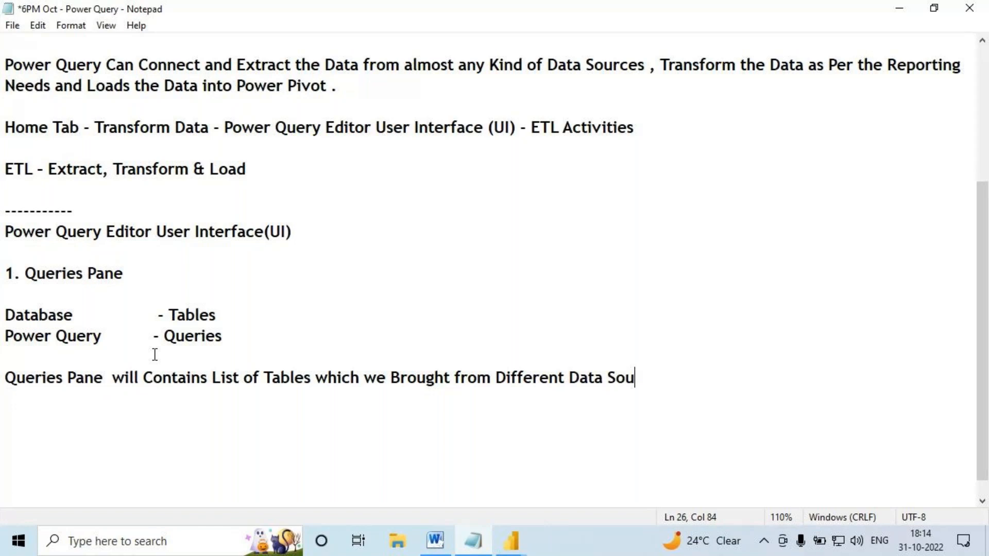
pyautogui.press('BackSpace')
pyautogui.write('urces')
# Highlight parts of the new Queries Pane sentence while explaining it, and start list item "2." below it.
pyautogui.moveTo(426, 378); pyautogui.dragTo(681, 379)
pyautogui.moveTo(233, 379); pyautogui.dragTo(549, 378)
pyautogui.click(94, 415)
pyautogui.write('2.')
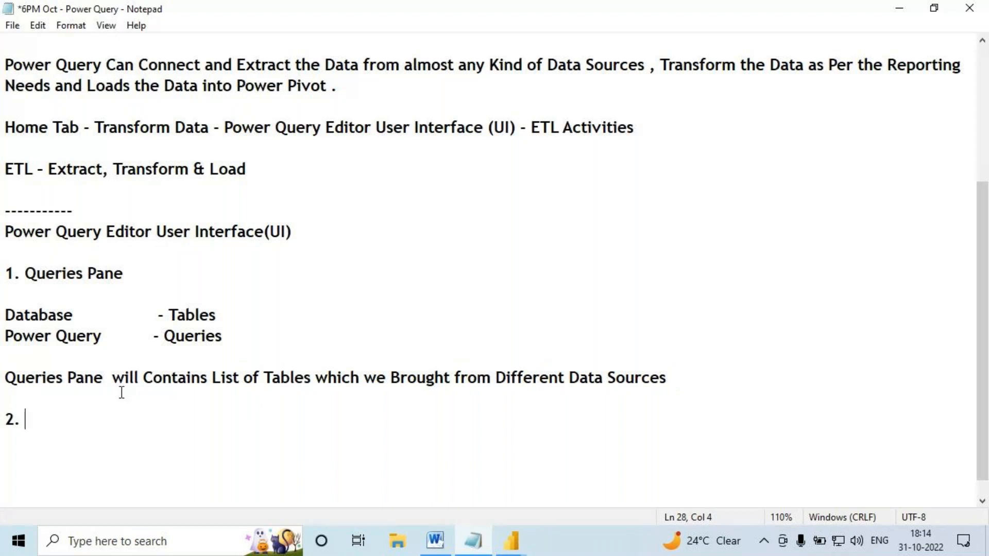
# Switch to the Power Query Editor, circle and display the Emp query, box its data in red with an arrow from the query, and clear the annotations.
pyautogui.moveTo(515, 546)
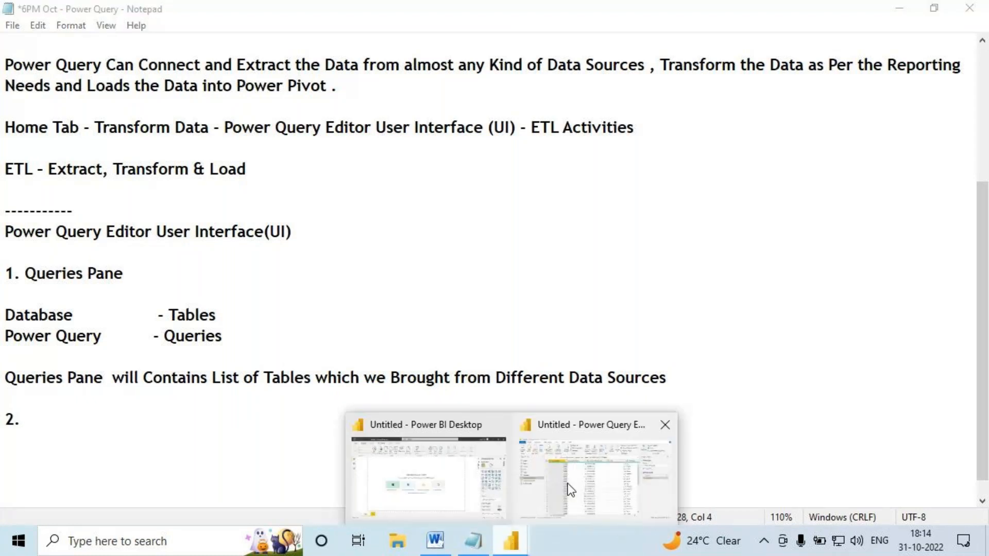
pyautogui.click(567, 484)
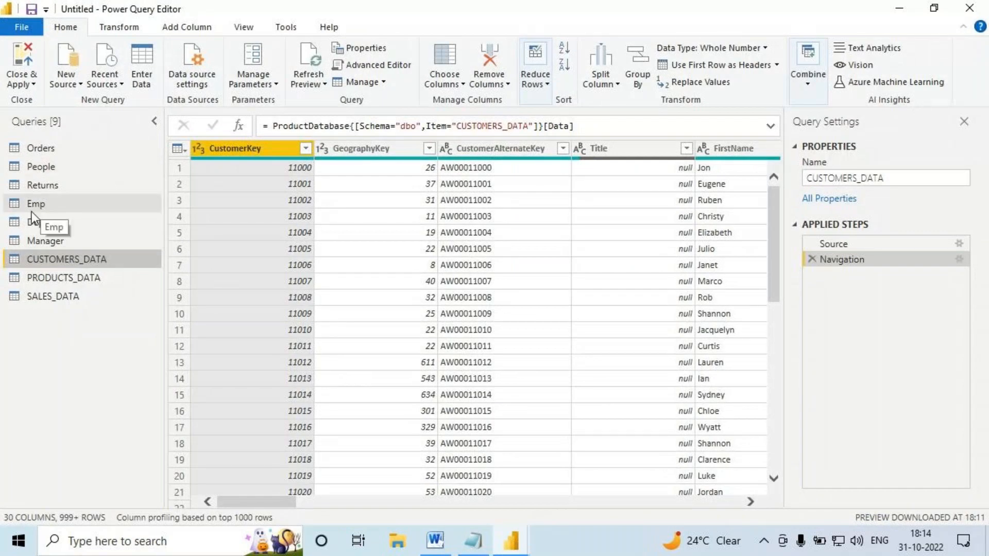
pyautogui.moveTo(12, 212); pyautogui.dragTo(39, 219)
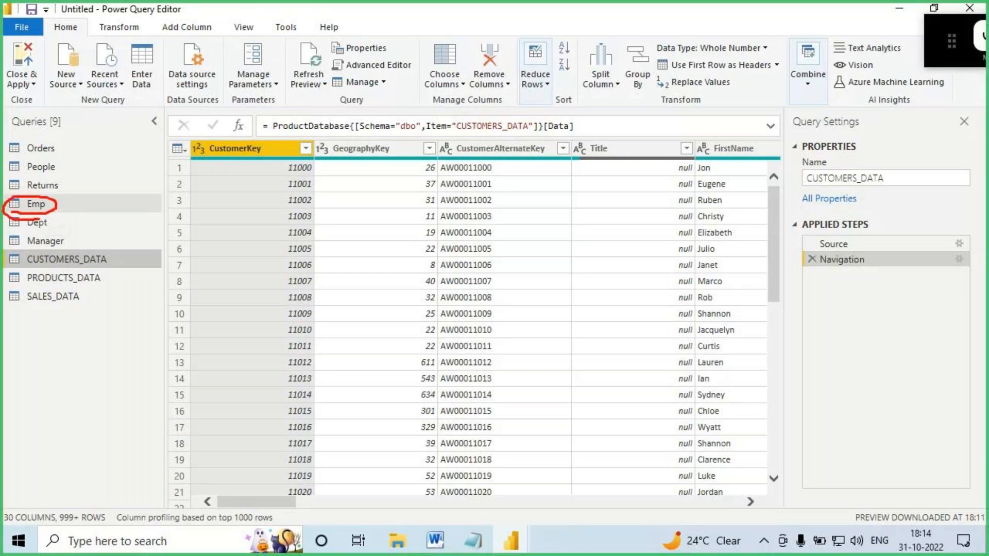
pyautogui.press('Escape')
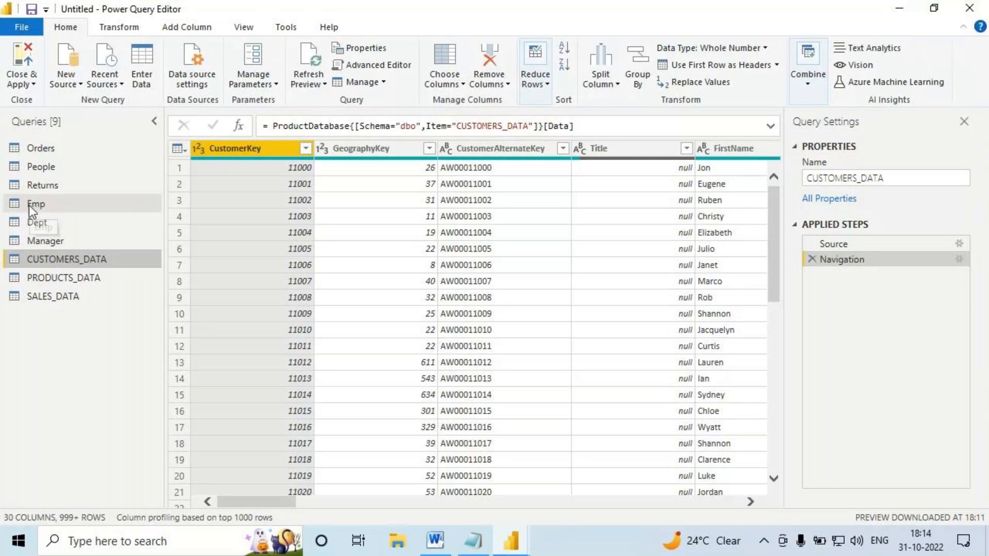
pyautogui.click(29, 205)
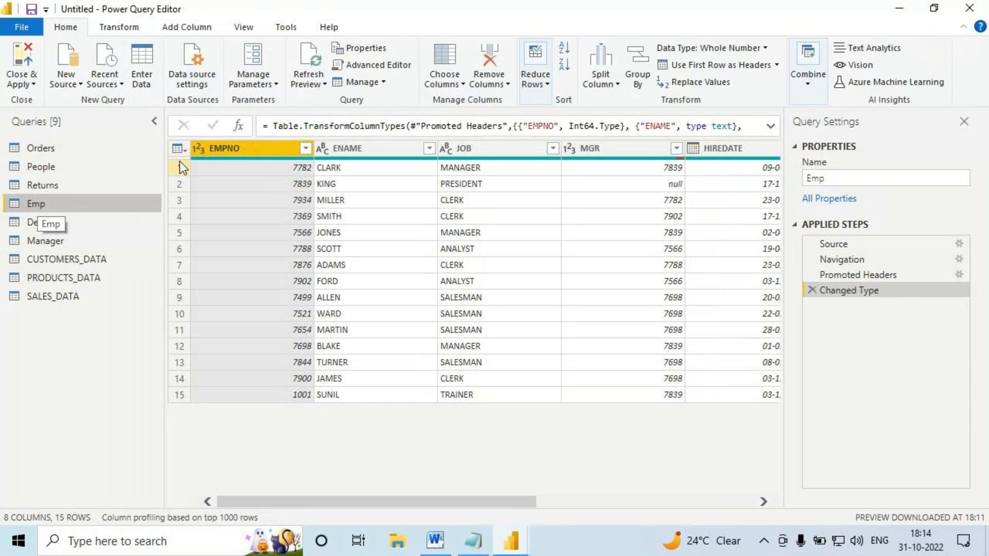
pyautogui.moveTo(188, 138)
pyautogui.mouseDown()
pyautogui.moveTo(489, 325)
pyautogui.moveTo(723, 405)
pyautogui.moveTo(783, 405)
pyautogui.mouseUp()
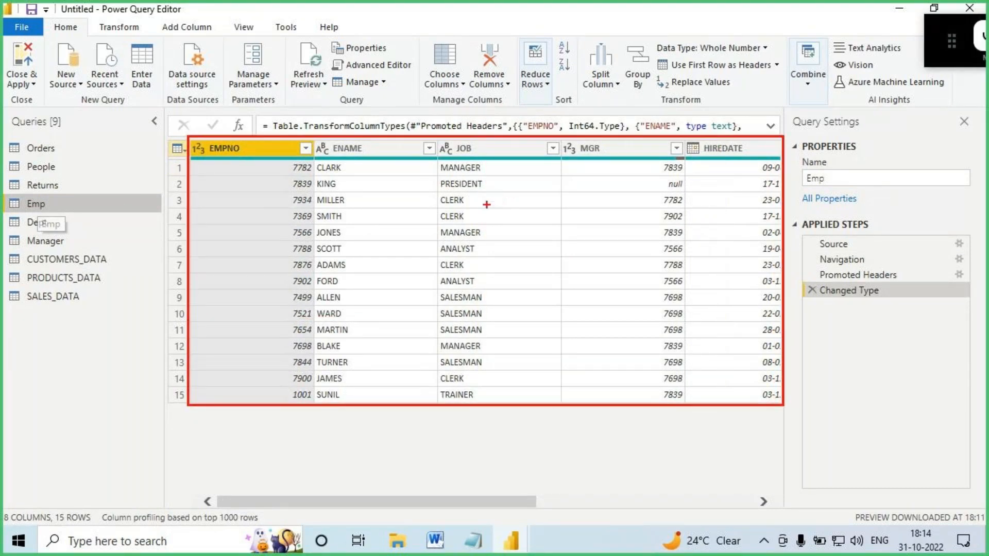
pyautogui.moveTo(61, 205)
pyautogui.mouseDown()
pyautogui.moveTo(188, 109)
pyautogui.moveTo(332, 125)
pyautogui.moveTo(343, 175)
pyautogui.mouseUp()
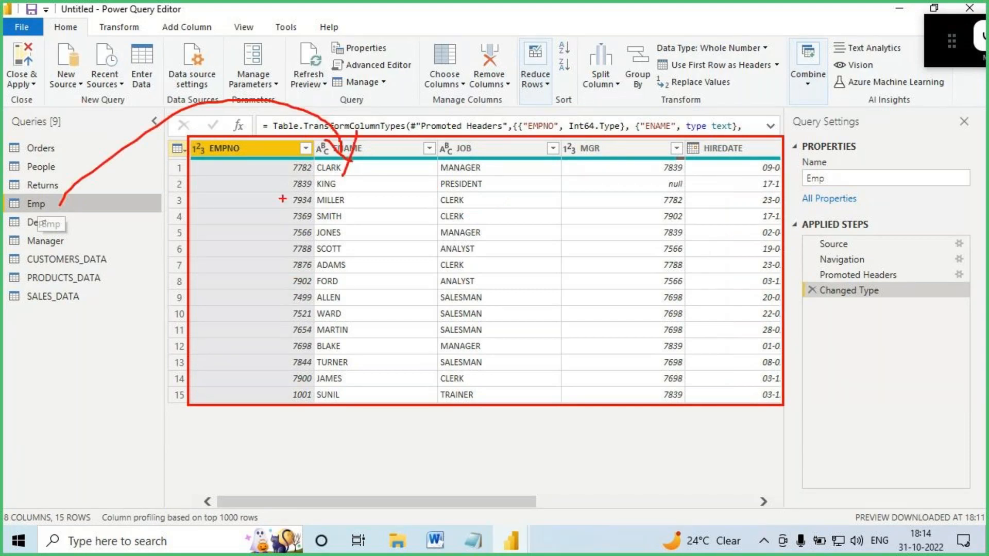
pyautogui.press('Escape')
# Display the Orders query's data, box it in red, draw an arrow from the query name to it, and clear the annotations.
pyautogui.hotkey('alt', 'Tab')
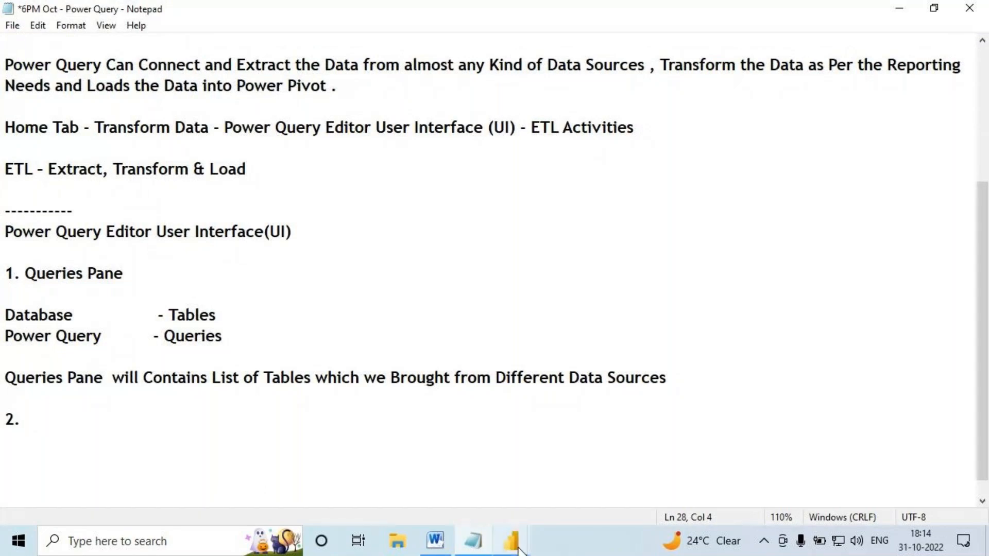
pyautogui.moveTo(539, 527)
pyautogui.click(592, 464)
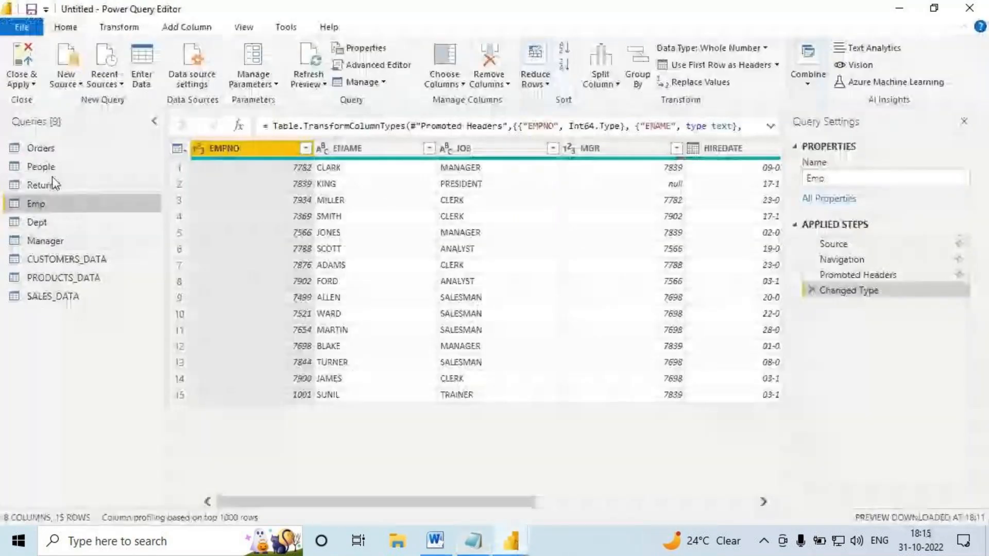
pyautogui.click(40, 149)
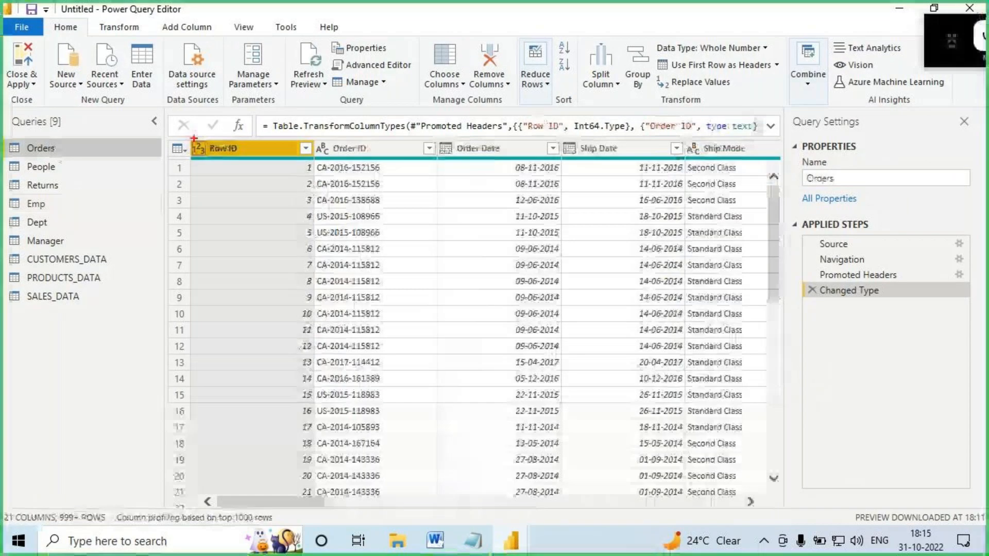
pyautogui.moveTo(194, 139)
pyautogui.mouseDown()
pyautogui.moveTo(389, 335)
pyautogui.moveTo(770, 502)
pyautogui.mouseUp()
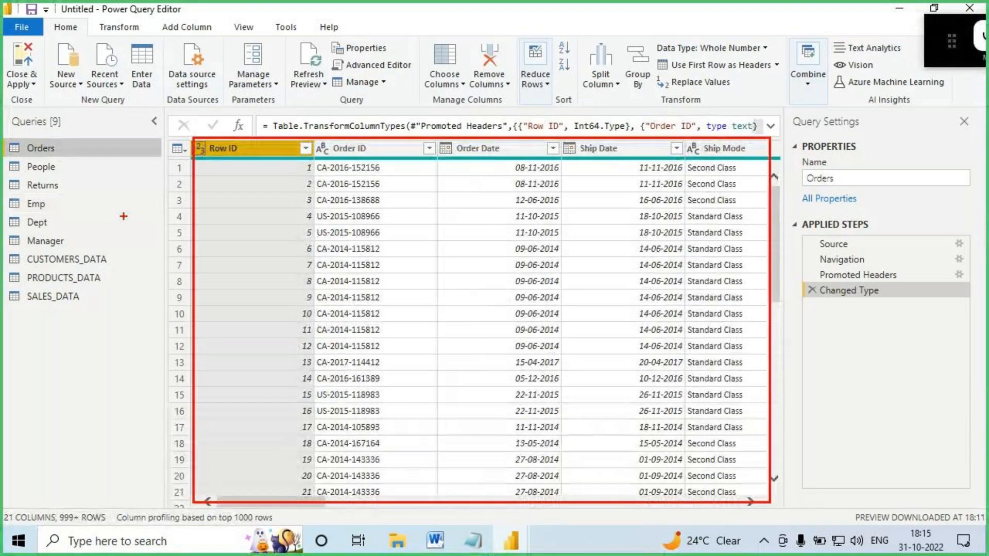
pyautogui.moveTo(30, 154); pyautogui.dragTo(76, 149)
pyautogui.moveTo(69, 145); pyautogui.dragTo(301, 143)
pyautogui.moveTo(264, 125); pyautogui.dragTo(317, 95)
pyautogui.press('Escape')
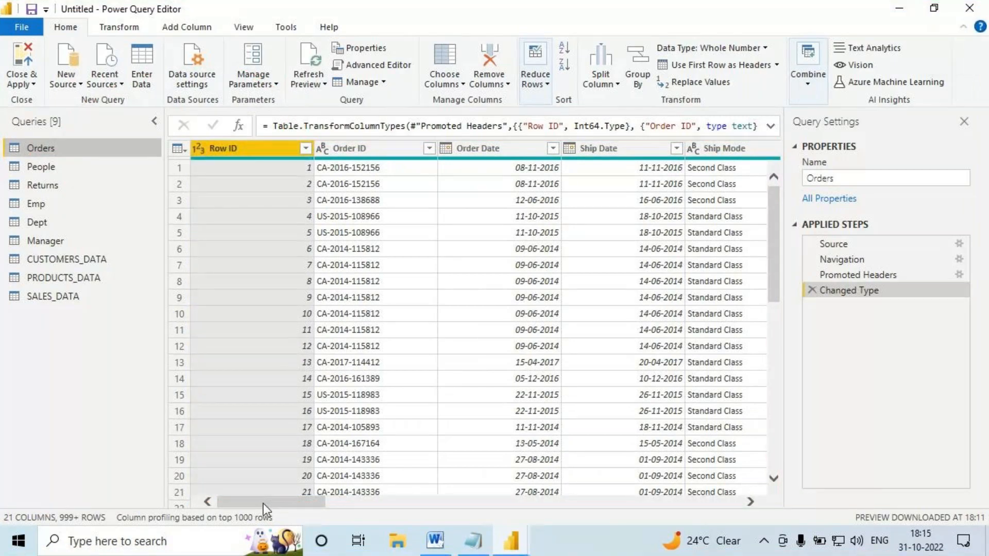
# Browse the Orders columns from Segment through Product Name, highlighting the City column.
pyautogui.moveTo(263, 503); pyautogui.dragTo(452, 505)
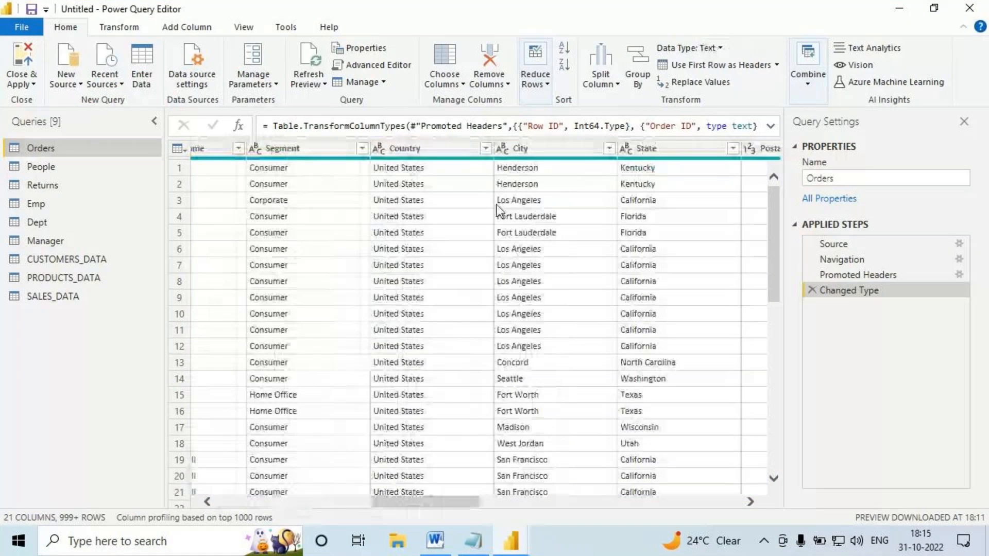
pyautogui.click(559, 149)
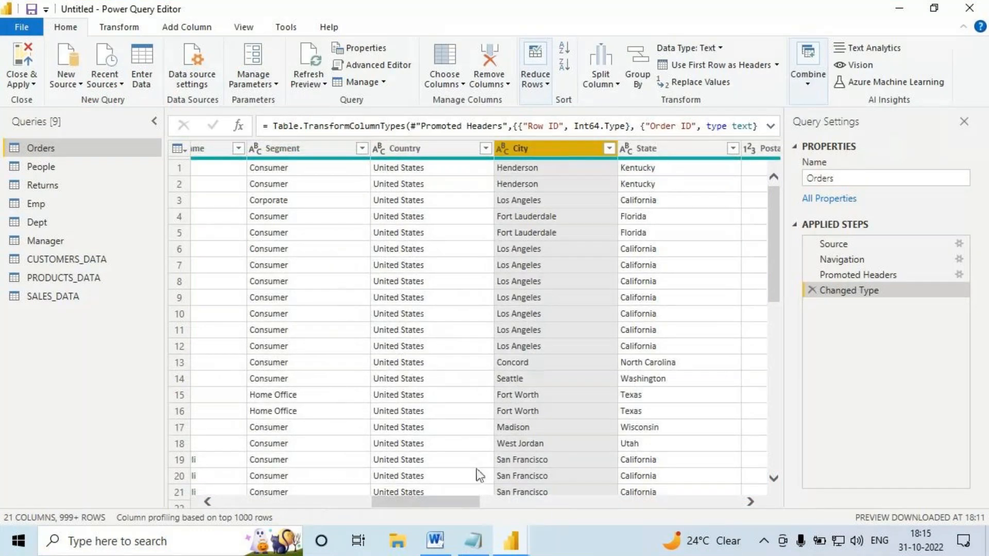
pyautogui.hscroll(5, 480, 475)
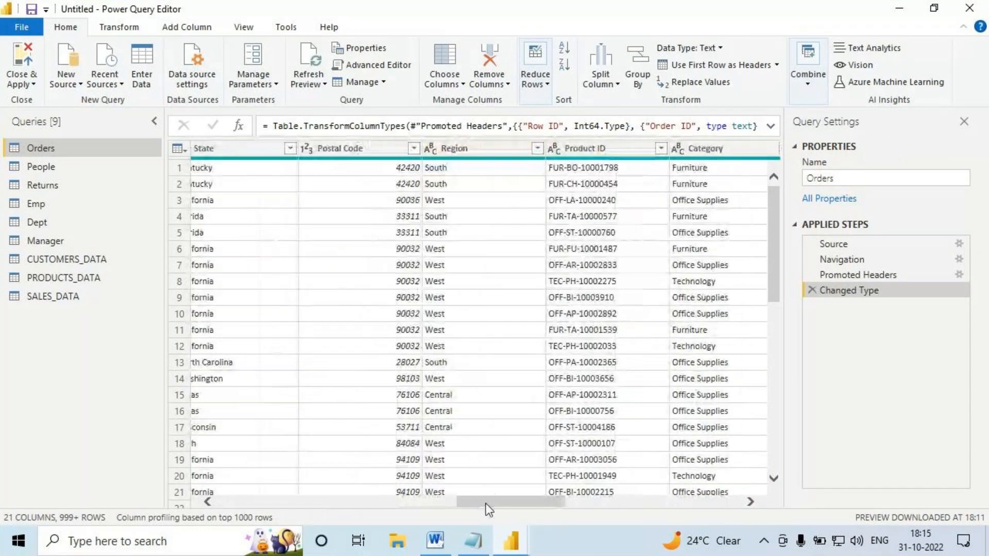
pyautogui.hscroll(5, 510, 221)
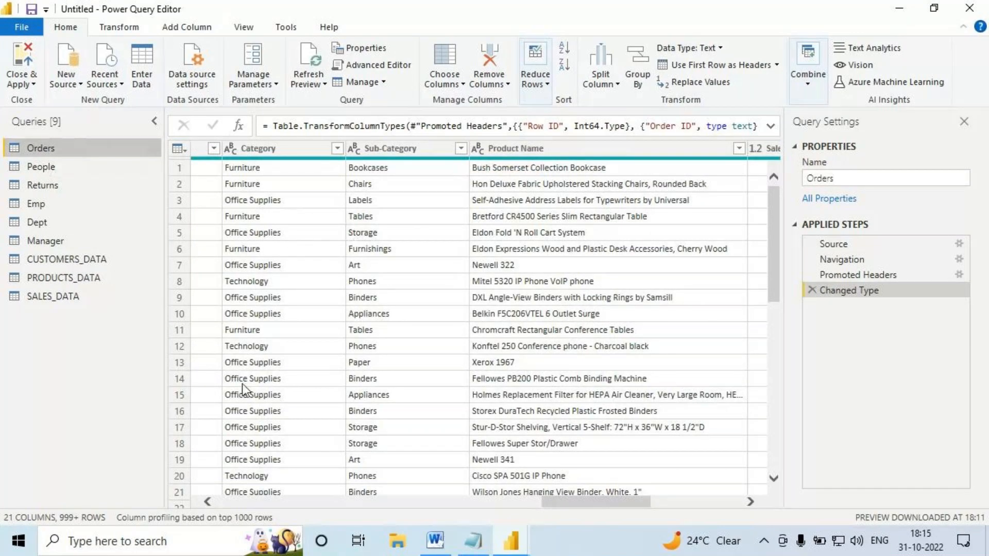
# Switch back to Notepad and title list item 2 "Data Pane", leaving a blank line below it.
pyautogui.hotkey('alt', 'Tab')
pyautogui.write('Data POane')
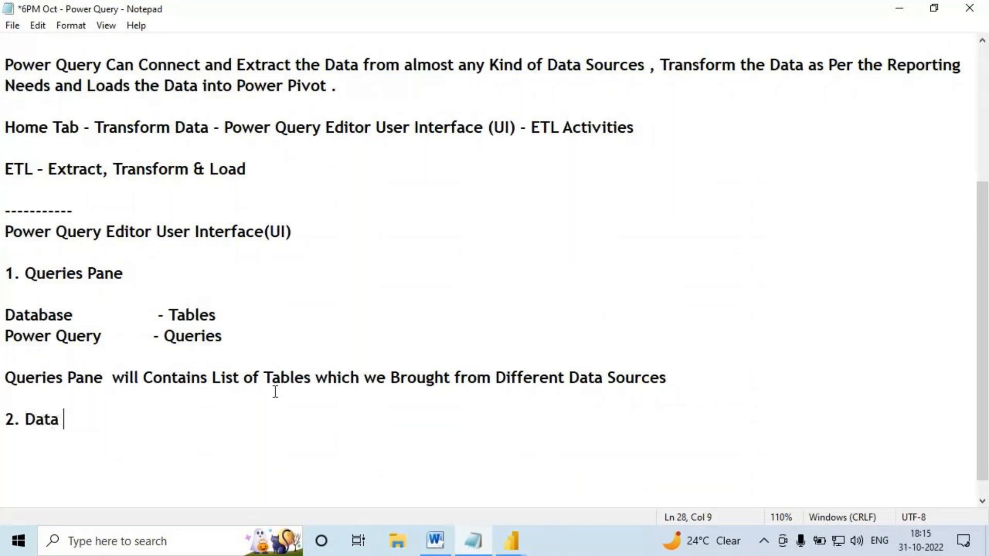
pyautogui.press('BackSpace')
pyautogui.press('BackSpace')
pyautogui.press('BackSpace')
pyautogui.press('BackSpace')
pyautogui.press('BackSpace')
pyautogui.press('BackSpace')
pyautogui.press('BackSpace')
pyautogui.write('ane')
pyautogui.press('Return')
pyautogui.press('Return')
# Describe item 2 with the sentence "Data Pane will Show Selected Table Data .".
pyautogui.write('Data Pane wi')
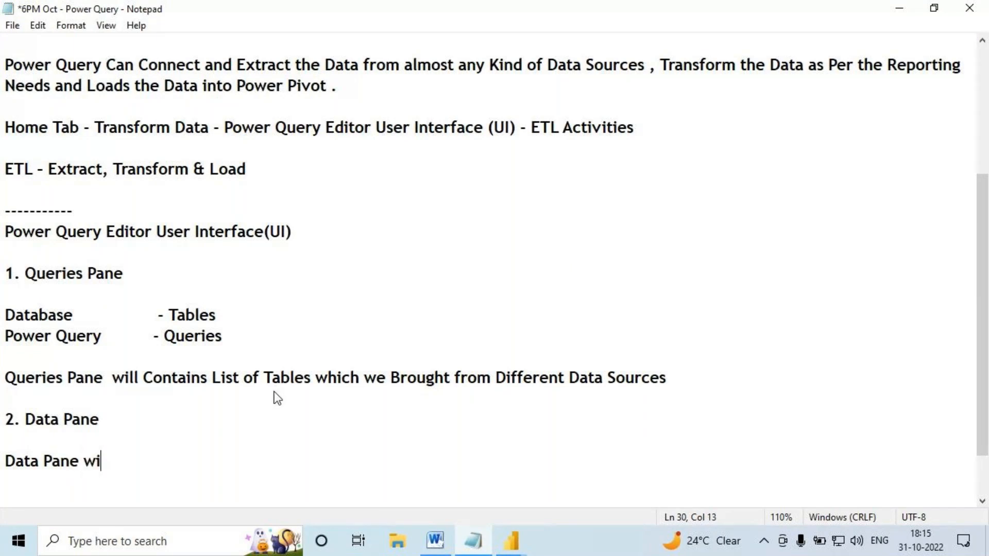
pyautogui.write('ll Show Selew')
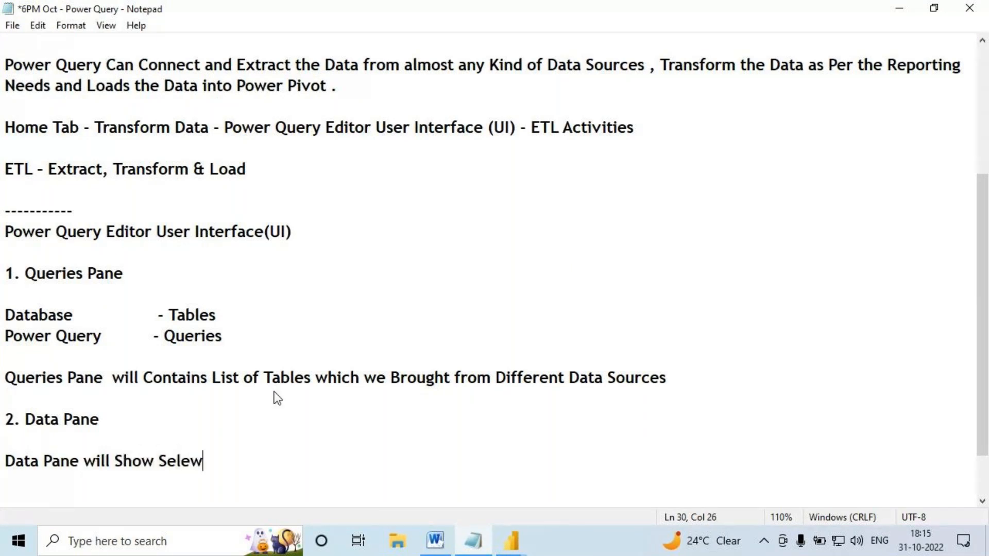
pyautogui.press('BackSpace')
pyautogui.write('cted Tabl')
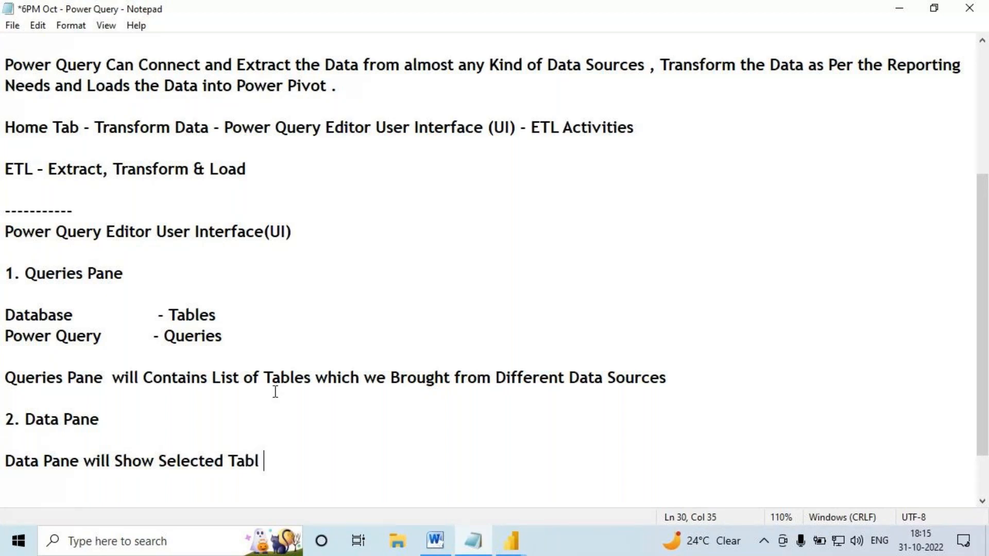
pyautogui.press('BackSpace')
pyautogui.write('e Data .')
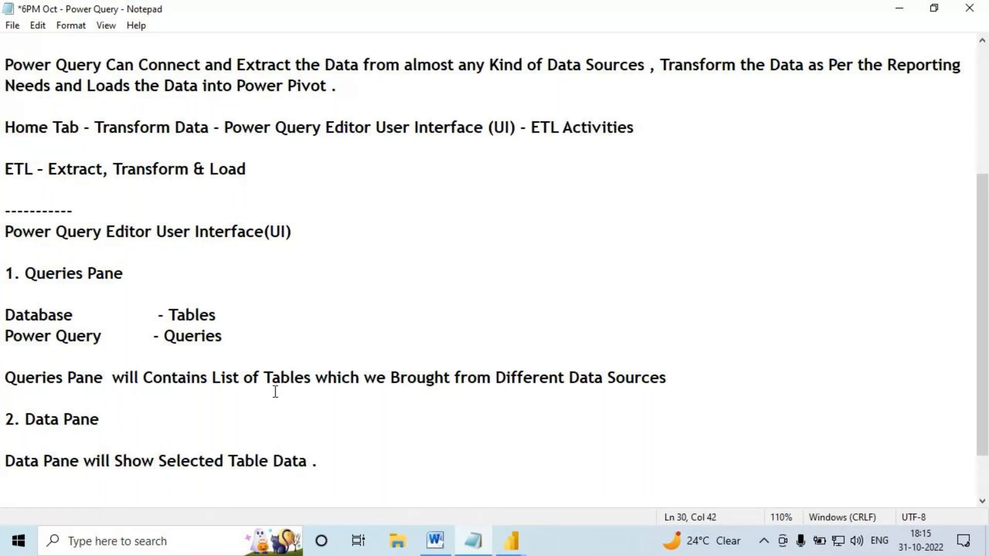
# Extend the item 2 heading with "/ Results Pane" and save the notes file.
pyautogui.click(293, 417)
pyautogui.write('/ Resul')
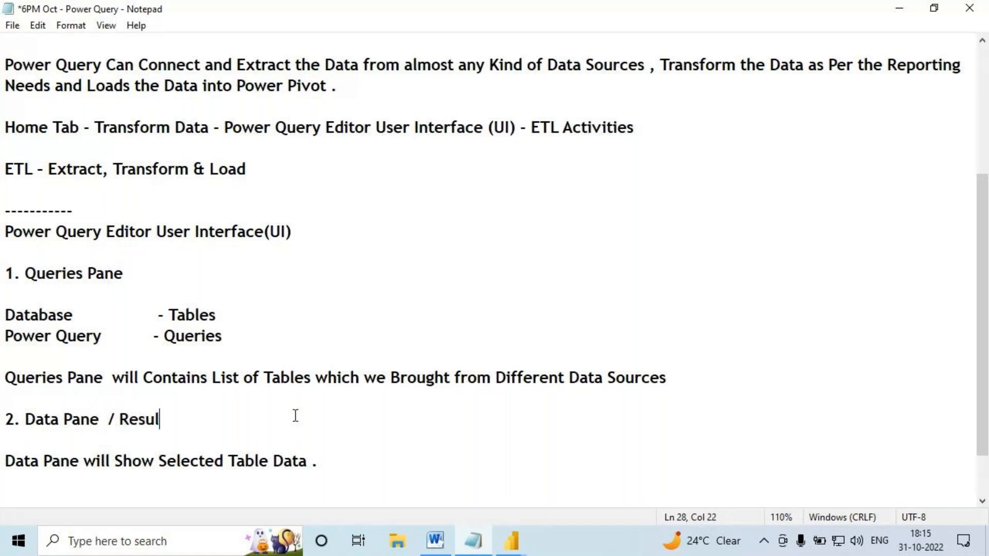
pyautogui.write('ts Pane')
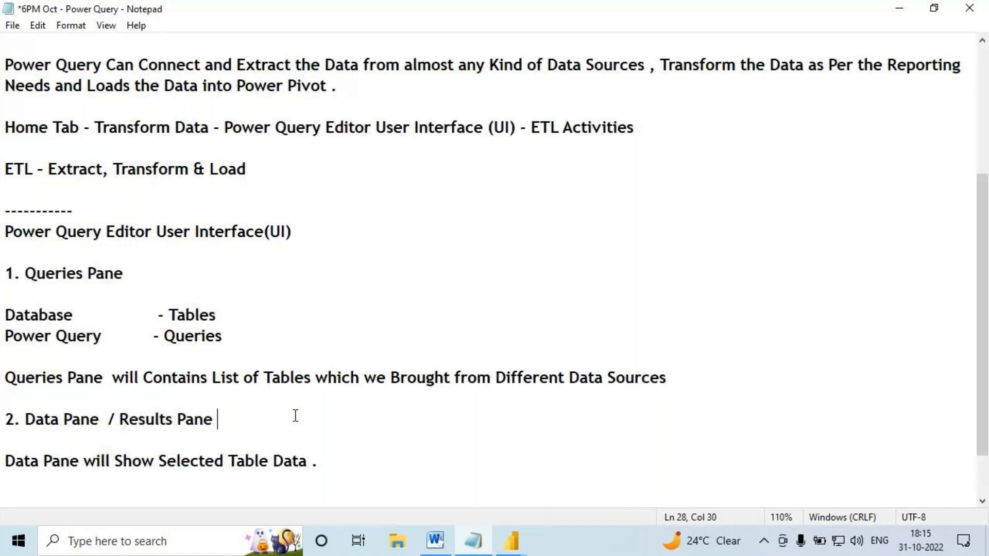
pyautogui.hotkey('ctrl', 's')
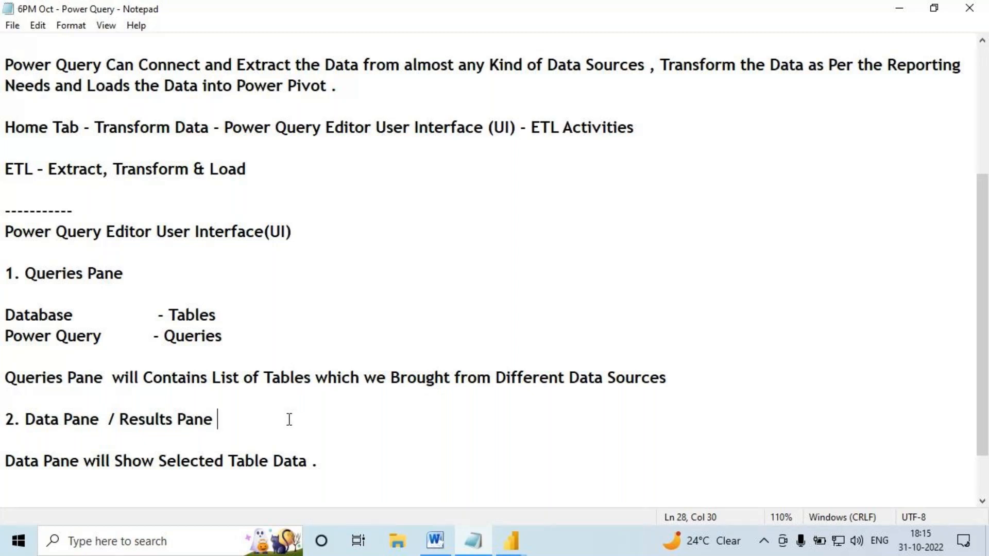
# Switch to Power Query Editor, display the PRODUCTS_DATA query and select its EnglishProductName column.
pyautogui.click(514, 541)
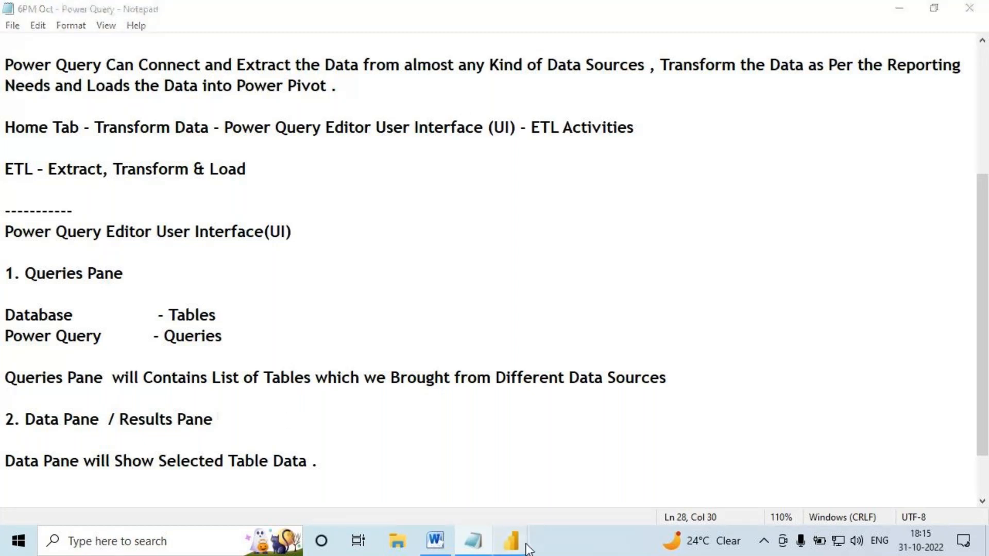
pyautogui.click(578, 487)
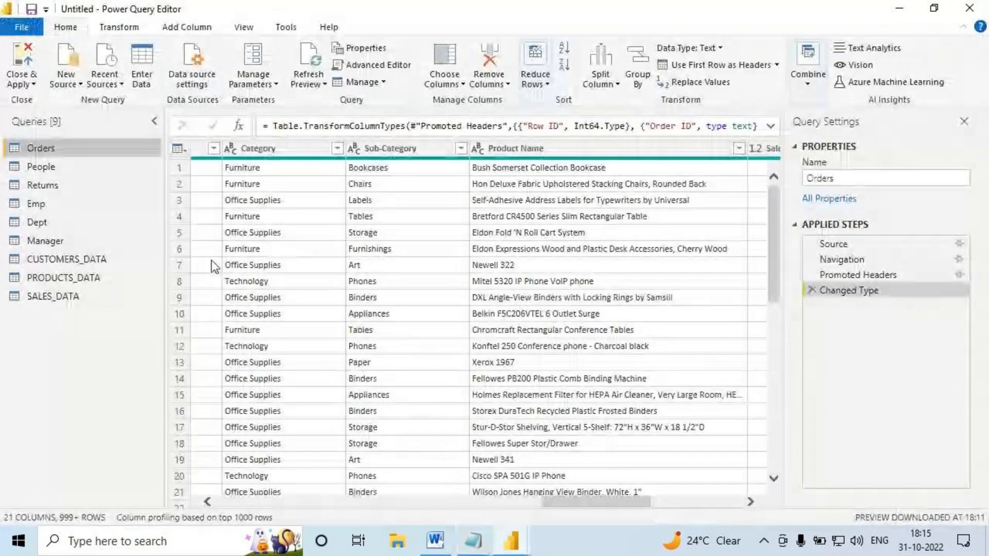
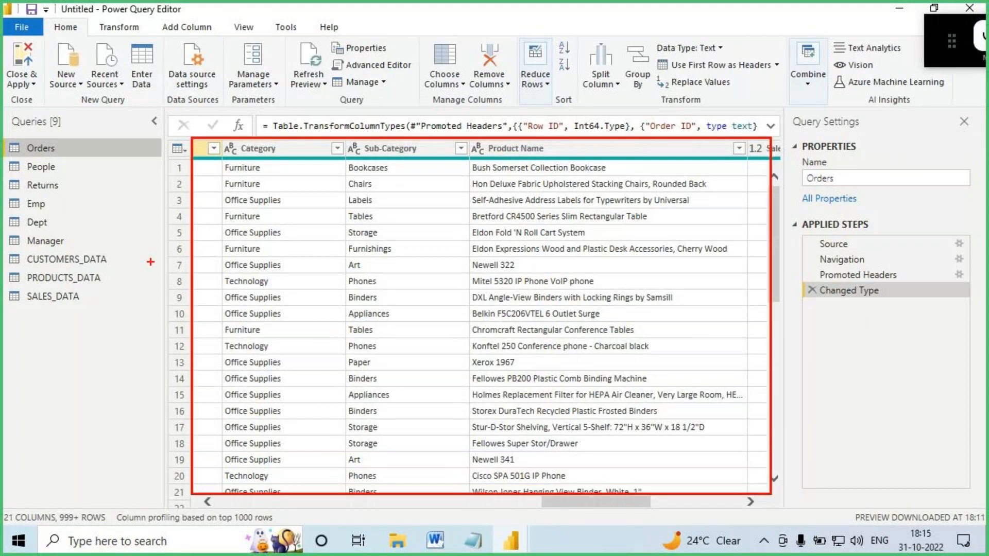
pyautogui.click(83, 278)
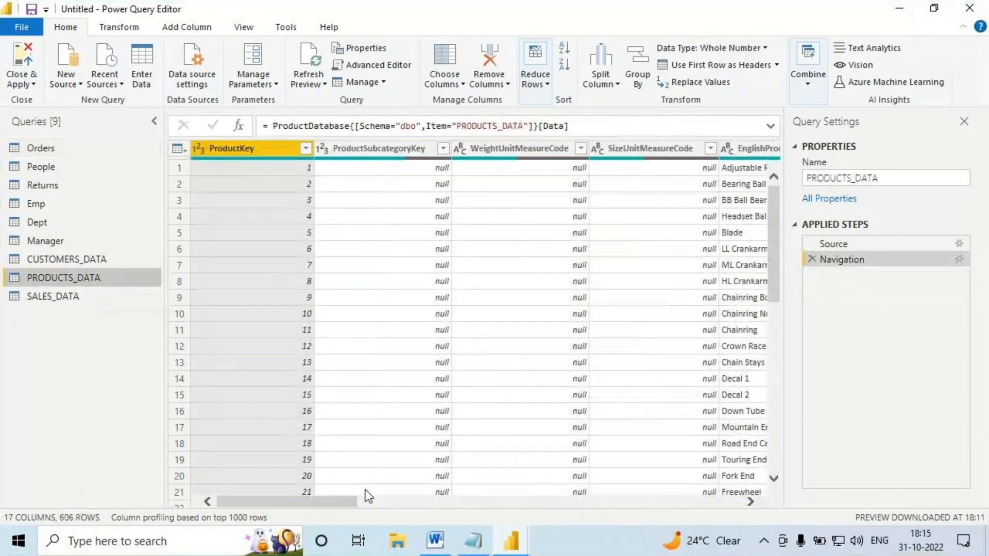
pyautogui.moveTo(345, 504); pyautogui.dragTo(387, 508)
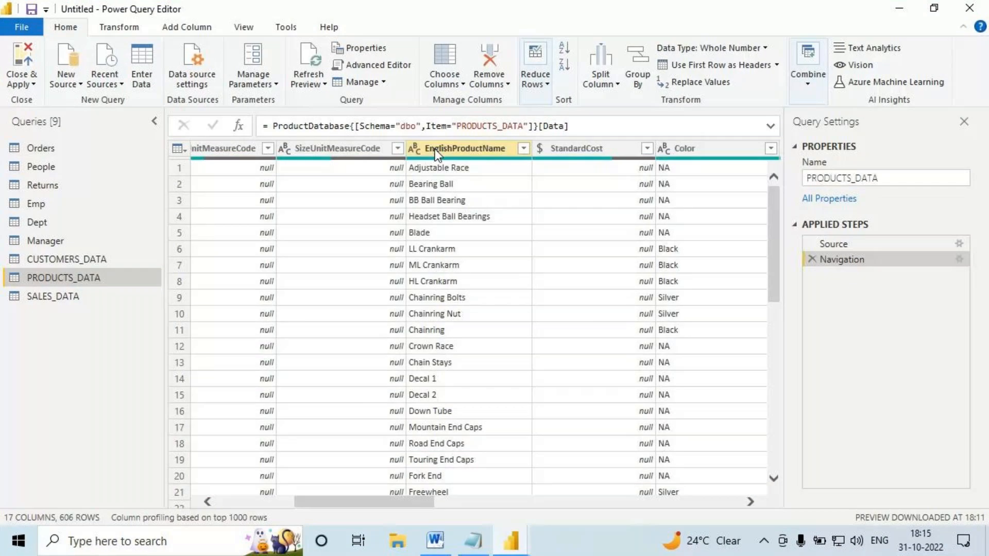
pyautogui.click(435, 149)
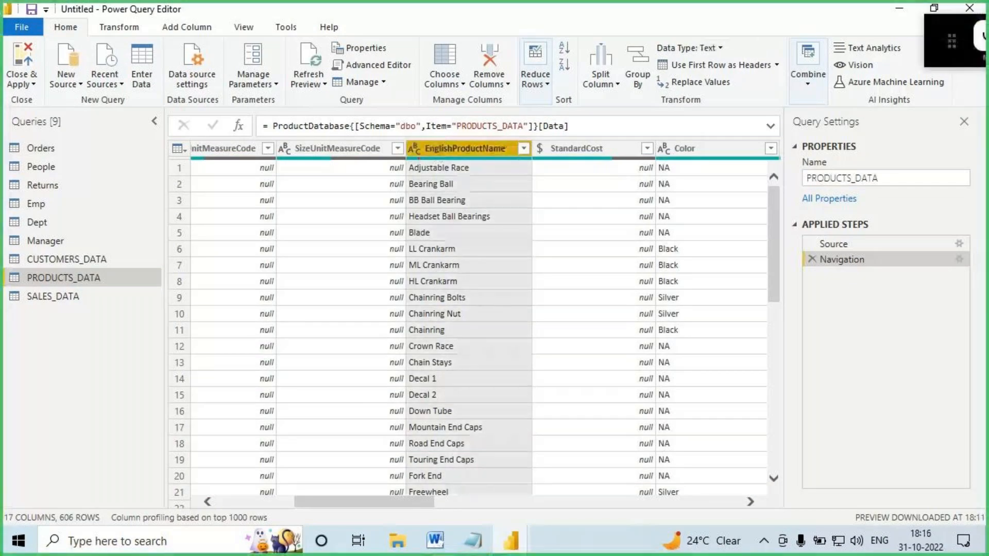
# Annotate the EnglishProductName column with arrows and the underlined handwritten word "Upper", and clear the markings.
pyautogui.moveTo(418, 159)
pyautogui.mouseDown()
pyautogui.moveTo(507, 161)
pyautogui.moveTo(486, 97)
pyautogui.moveTo(473, 117)
pyautogui.moveTo(493, 121)
pyautogui.mouseUp()
pyautogui.moveTo(458, 169); pyautogui.dragTo(458, 267)
pyautogui.moveTo(477, 238); pyautogui.dragTo(459, 270)
pyautogui.moveTo(500, 84); pyautogui.dragTo(521, 78)
pyautogui.moveTo(525, 77)
pyautogui.mouseDown()
pyautogui.moveTo(529, 114)
pyautogui.moveTo(528, 95)
pyautogui.moveTo(539, 102)
pyautogui.moveTo(570, 61)
pyautogui.mouseUp()
pyautogui.moveTo(516, 122); pyautogui.dragTo(582, 104)
pyautogui.moveTo(464, 164); pyautogui.dragTo(465, 265)
pyautogui.moveTo(436, 235); pyautogui.dragTo(462, 265)
pyautogui.moveTo(481, 225); pyautogui.dragTo(463, 261)
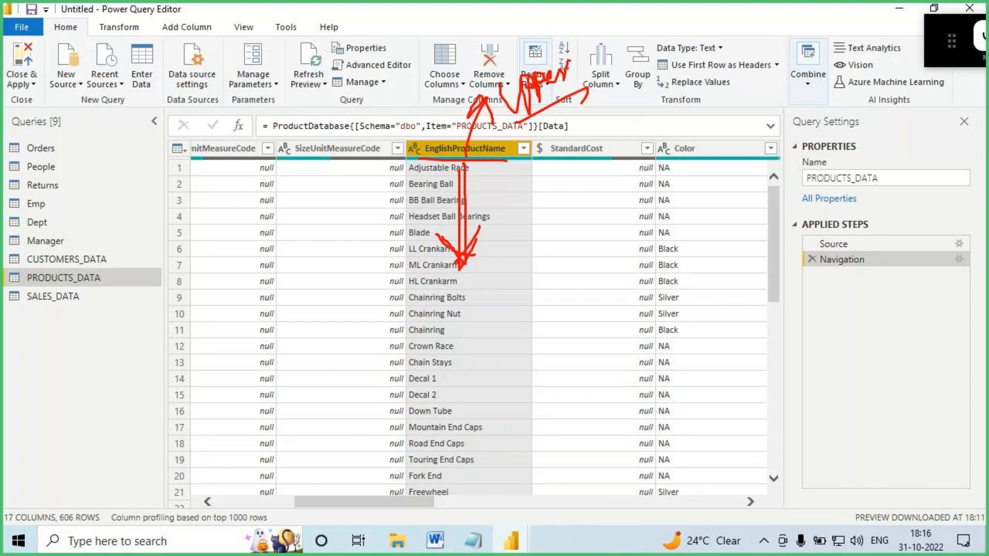
pyautogui.press('Escape')
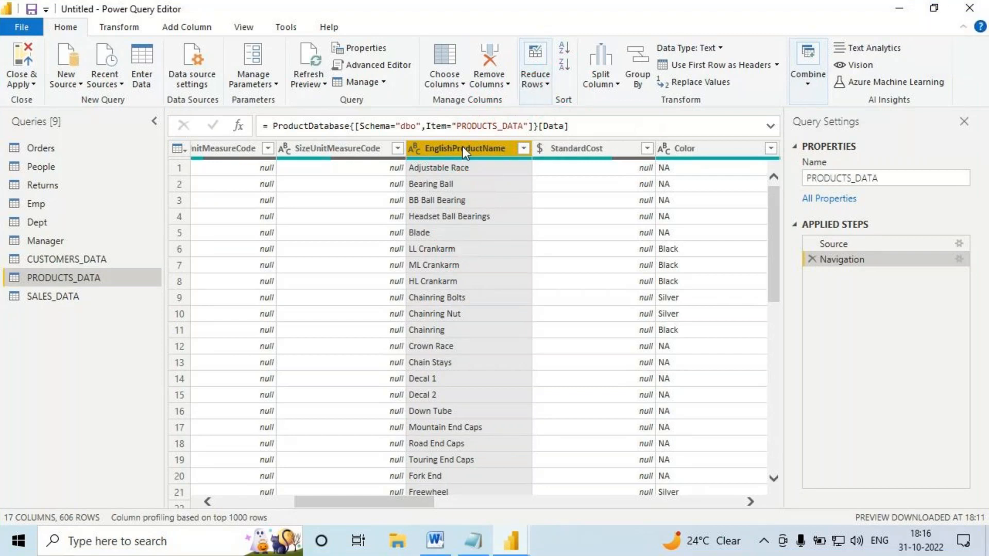
# Convert the EnglishProductName text in PRODUCTS_DATA to uppercase and look through the converted rows.
pyautogui.click(112, 29)
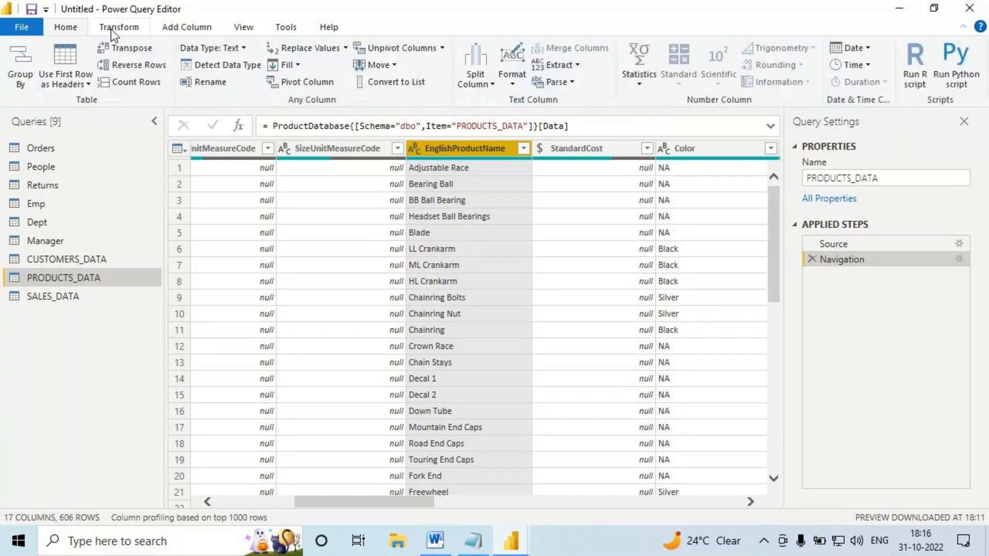
pyautogui.click(511, 82)
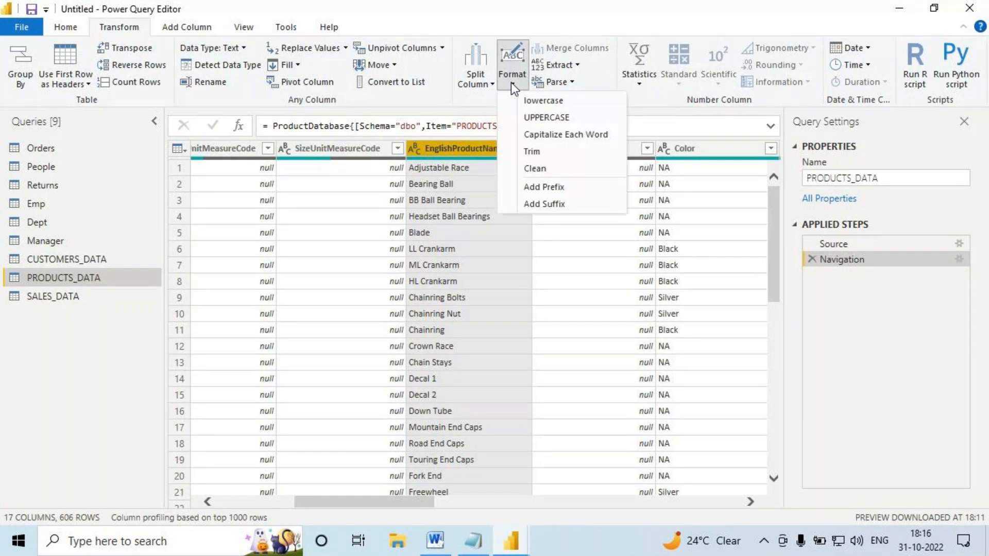
pyautogui.click(543, 122)
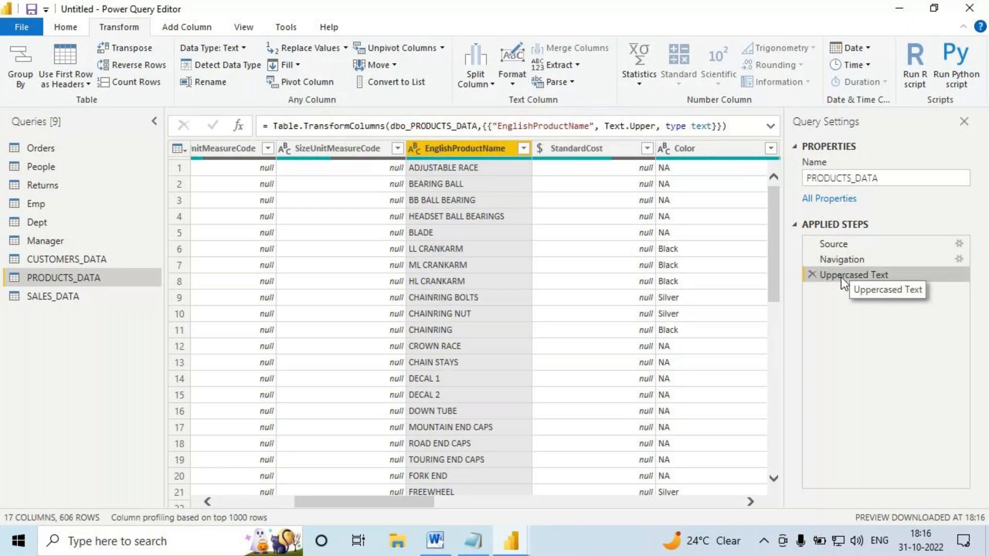
pyautogui.scroll(-4, 443, 252)
pyautogui.scroll(-10, 443, 252)
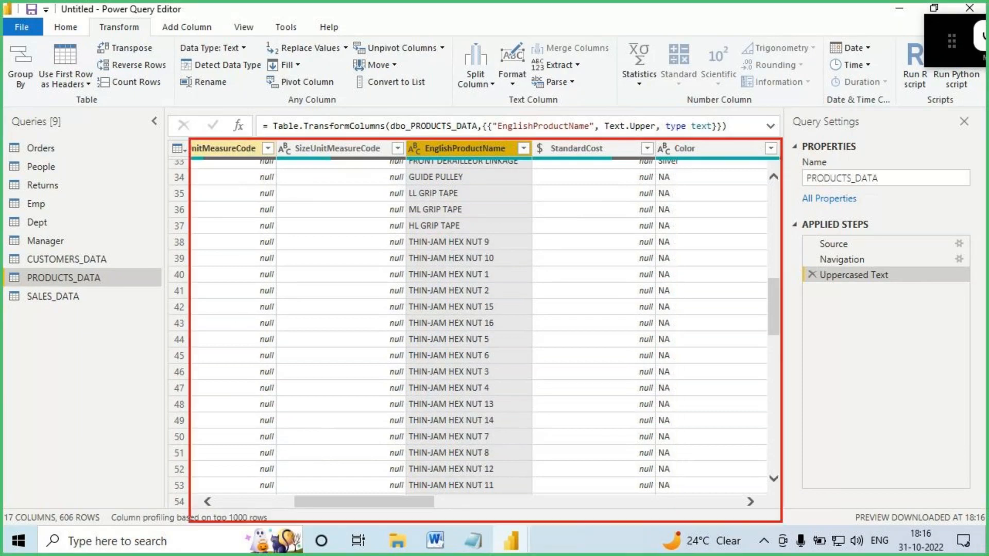
# Handwrite "Data pane" over the PRODUCTS_DATA results grid with an arrow to the rows, and clear the markings.
pyautogui.moveTo(521, 252); pyautogui.dragTo(505, 272)
pyautogui.moveTo(561, 278); pyautogui.dragTo(570, 289)
pyautogui.moveTo(575, 245)
pyautogui.mouseDown()
pyautogui.moveTo(600, 287)
pyautogui.moveTo(608, 257)
pyautogui.moveTo(618, 296)
pyautogui.mouseUp()
pyautogui.moveTo(617, 255)
pyautogui.mouseDown()
pyautogui.moveTo(619, 274)
pyautogui.moveTo(700, 259)
pyautogui.mouseUp()
pyautogui.moveTo(684, 222)
pyautogui.mouseDown()
pyautogui.moveTo(597, 135)
pyautogui.moveTo(475, 240)
pyautogui.moveTo(476, 343)
pyautogui.mouseUp()
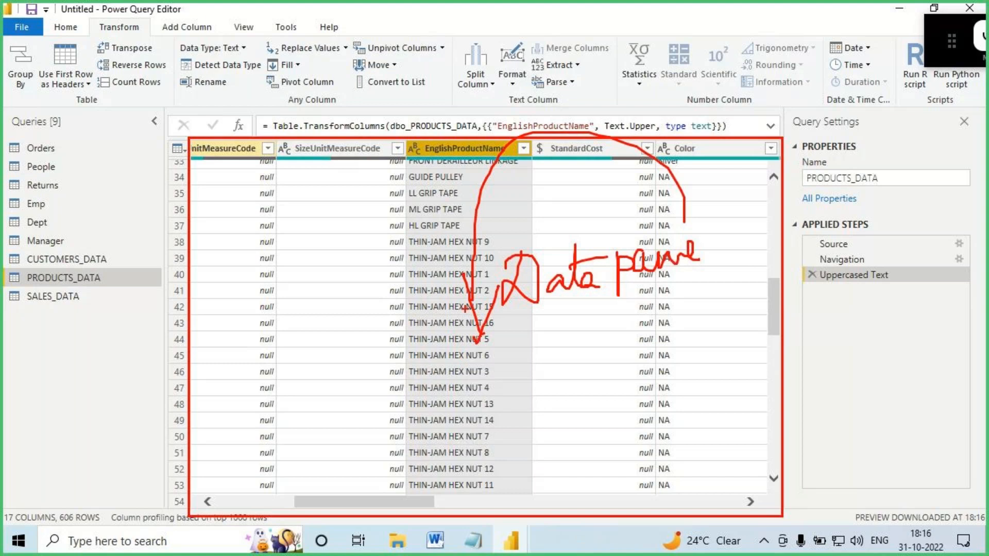
pyautogui.press('Escape')
# Switch to Notepad to point out the "Results Pane" wording in the item 2 heading, and return to Power Query Editor.
pyautogui.hotkey('alt', 'Tab')
pyautogui.moveTo(139, 420)
pyautogui.mouseDown()
pyautogui.moveTo(218, 421)
pyautogui.moveTo(194, 416)
pyautogui.mouseUp()
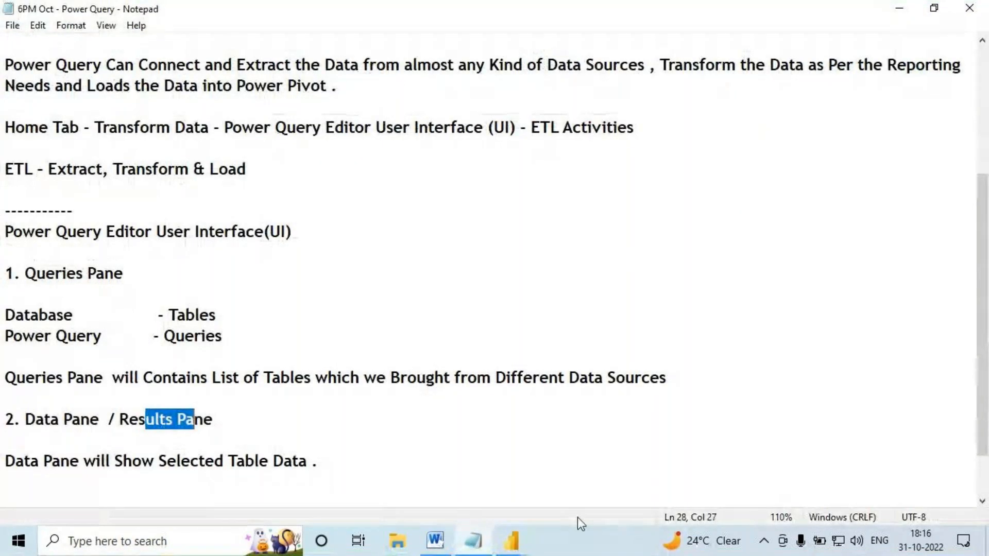
pyautogui.moveTo(526, 547)
pyautogui.click(585, 483)
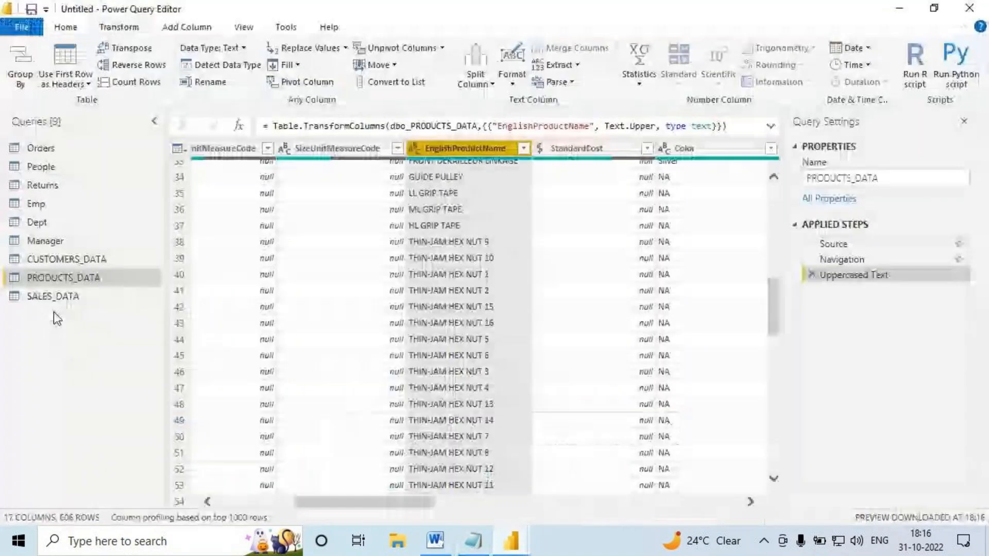
# Display the CUSTOMERS_DATA query and select its FirstName, MiddleName and LastName columns together.
pyautogui.click(75, 263)
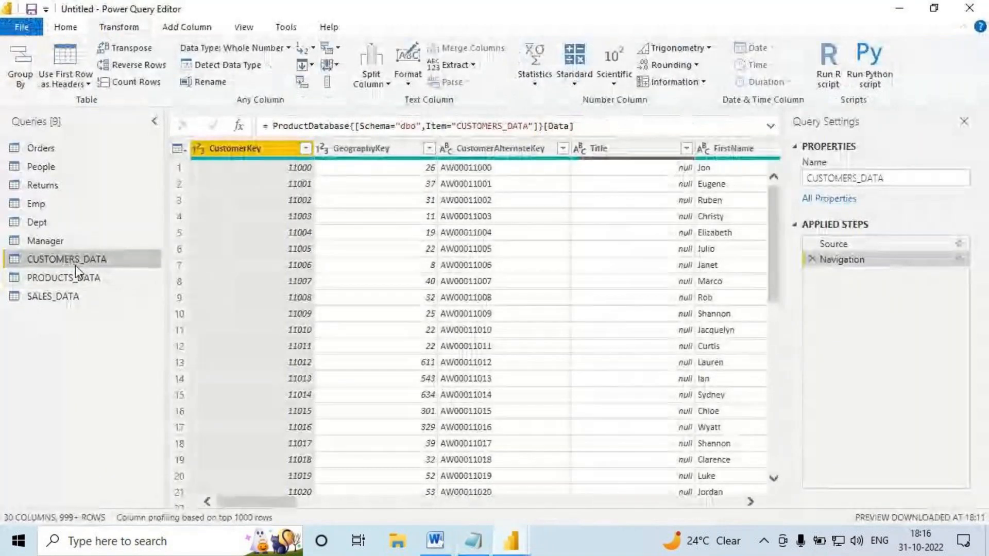
pyautogui.moveTo(263, 503); pyautogui.dragTo(311, 504)
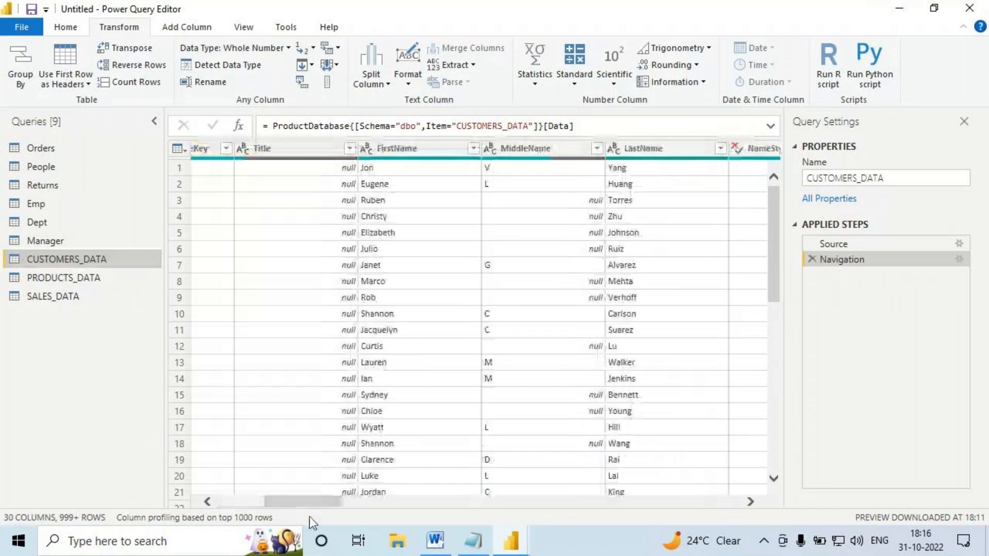
pyautogui.click(412, 148)
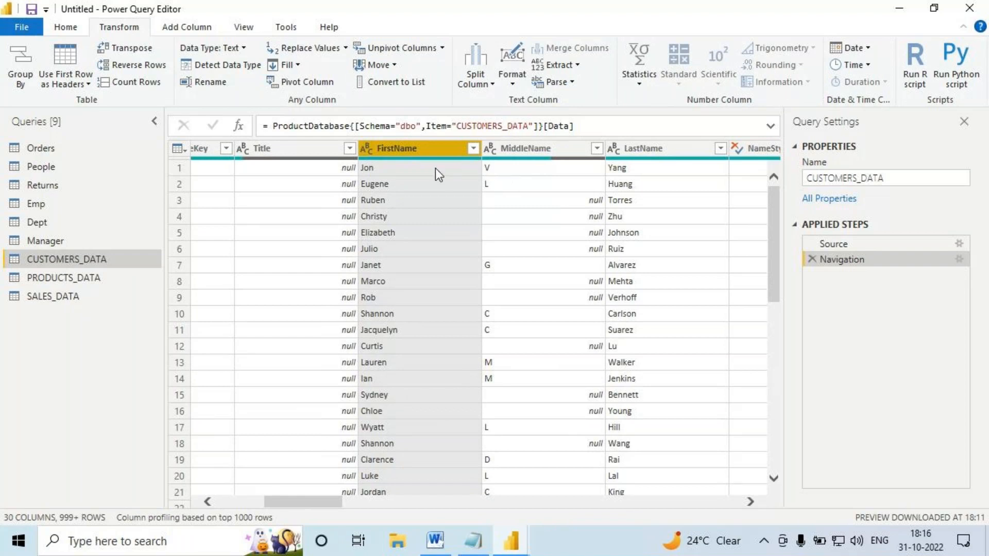
pyautogui.click(65, 28)
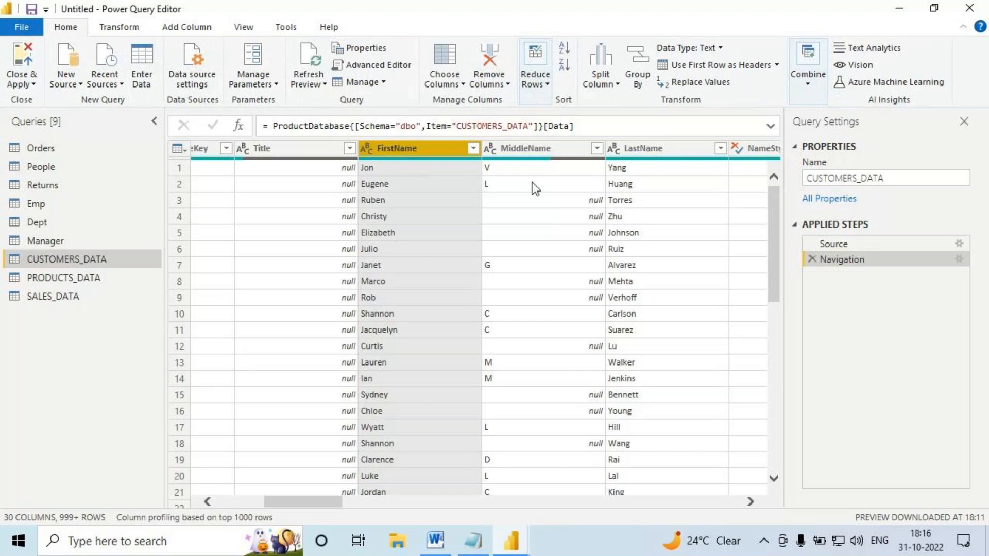
pyautogui.keyDown('shift'); pyautogui.click(638, 150); pyautogui.keyUp('shift')
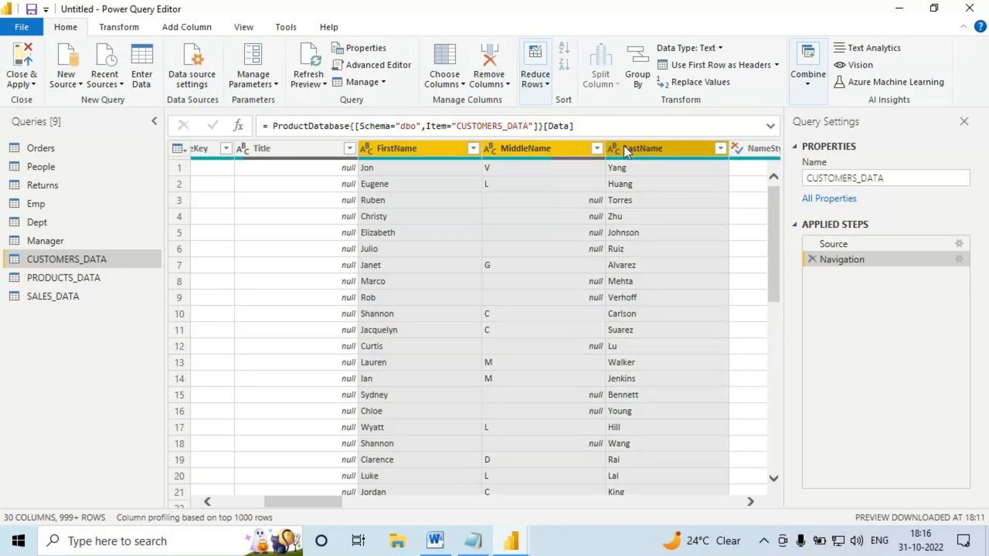
# Add a new column merging the selected name columns, separated by a space and named "CustFullName".
pyautogui.click(185, 26)
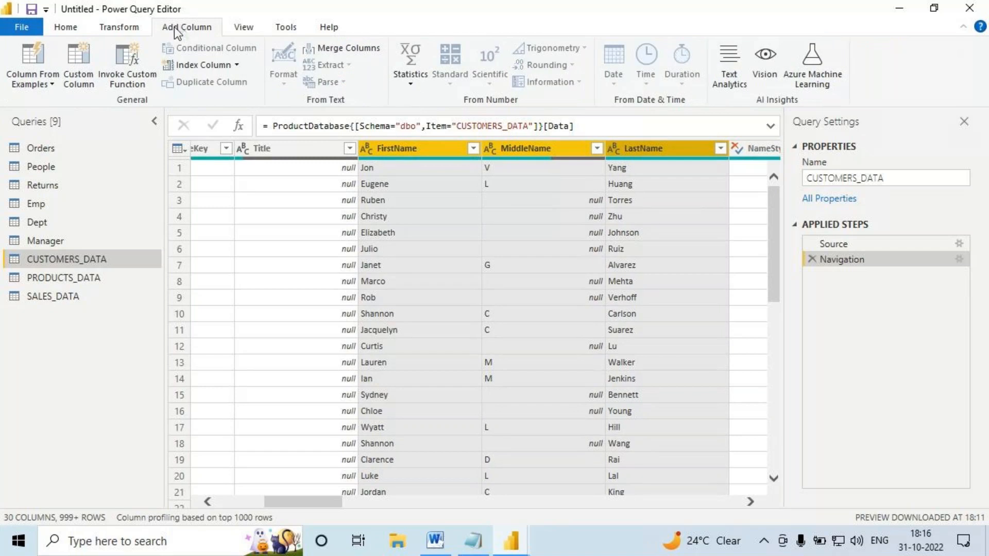
pyautogui.click(354, 46)
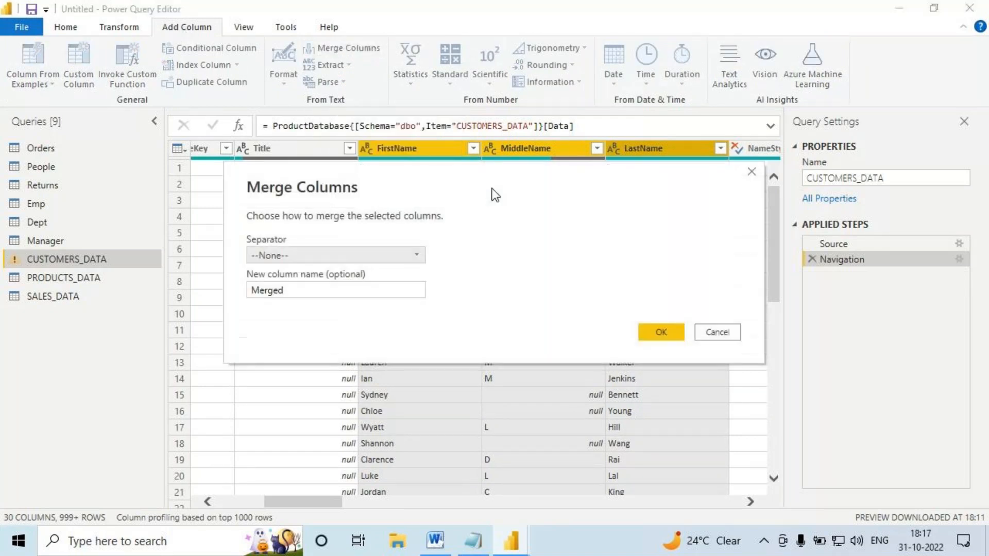
pyautogui.click(379, 330)
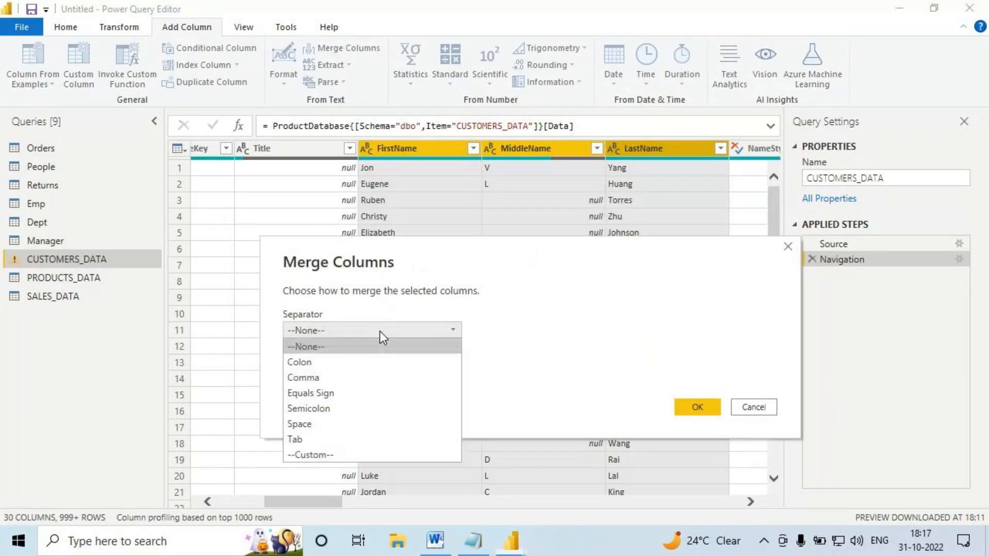
pyautogui.click(314, 422)
pyautogui.doubleClick(297, 365)
pyautogui.write('Cust')
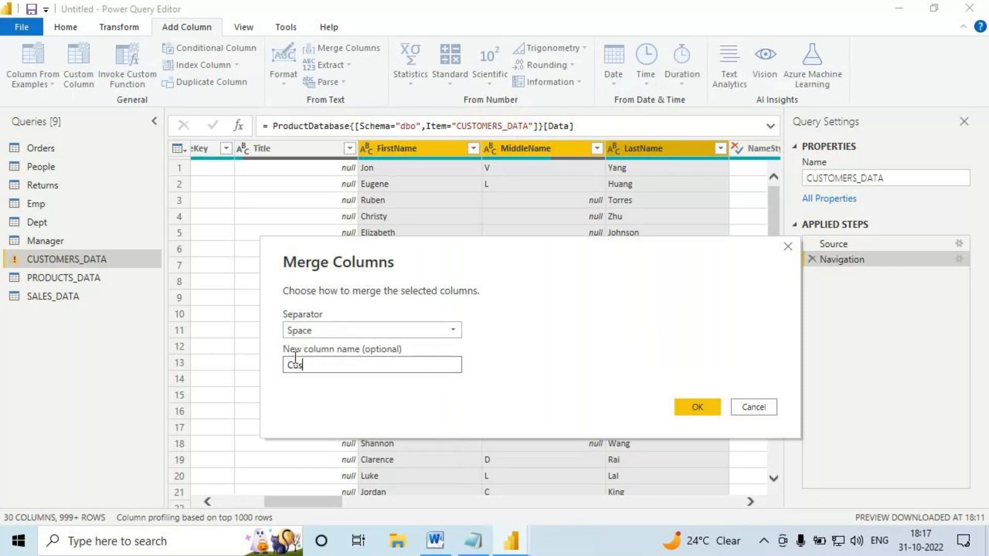
pyautogui.write('FullName')
pyautogui.press('Return')
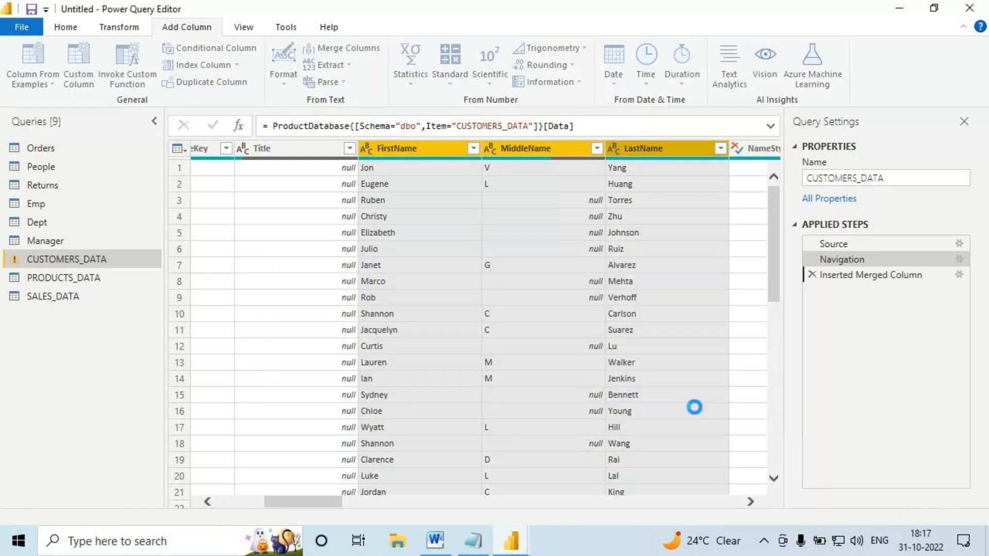
# Locate the CustFullName column at the end of CUSTOMERS_DATA and mark it up with an underline, arrow and grid outline.
pyautogui.moveTo(310, 506); pyautogui.dragTo(728, 510)
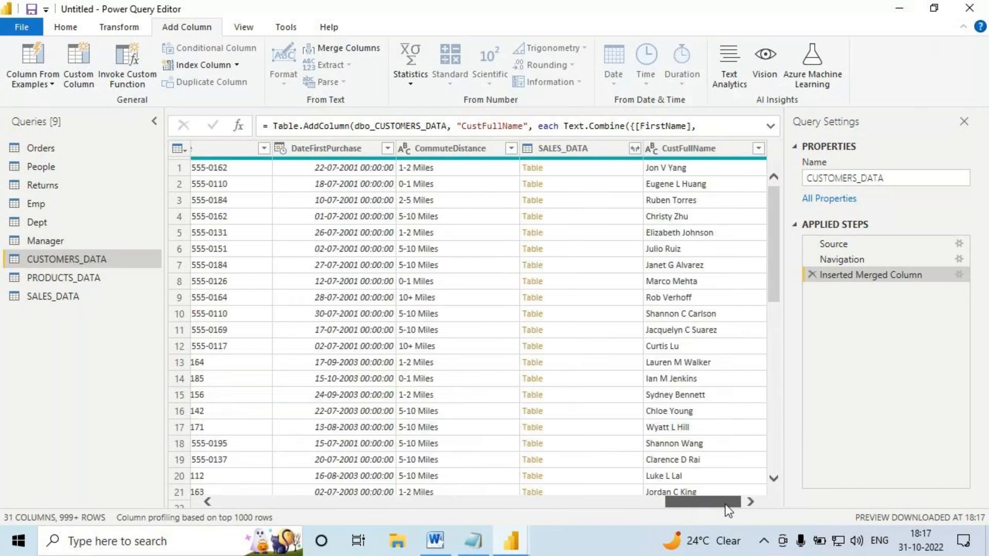
pyautogui.click(737, 215)
pyautogui.moveTo(722, 157); pyautogui.dragTo(665, 157)
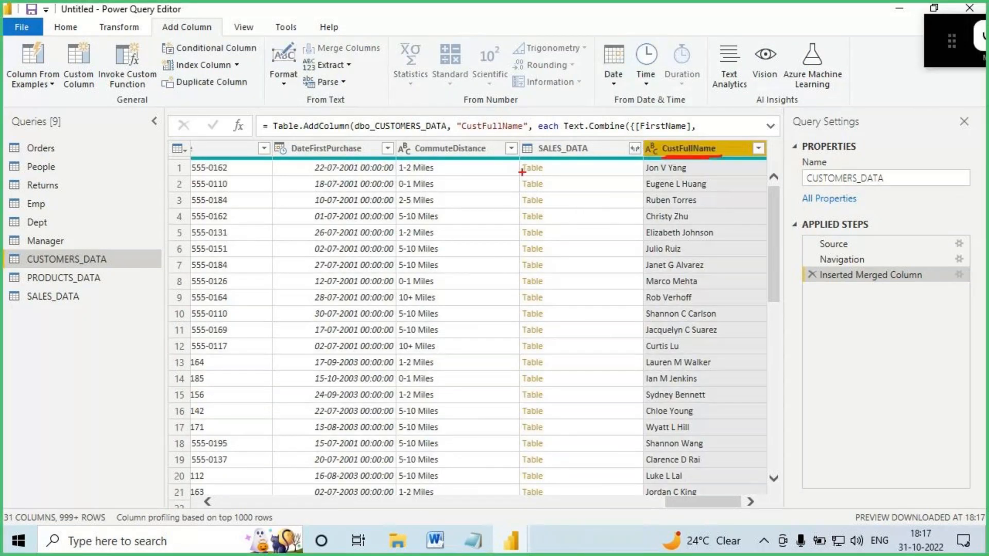
pyautogui.moveTo(191, 138)
pyautogui.mouseDown()
pyautogui.moveTo(642, 474)
pyautogui.moveTo(782, 501)
pyautogui.mouseUp()
pyautogui.moveTo(666, 101); pyautogui.dragTo(672, 149)
pyautogui.moveTo(661, 164); pyautogui.dragTo(648, 194)
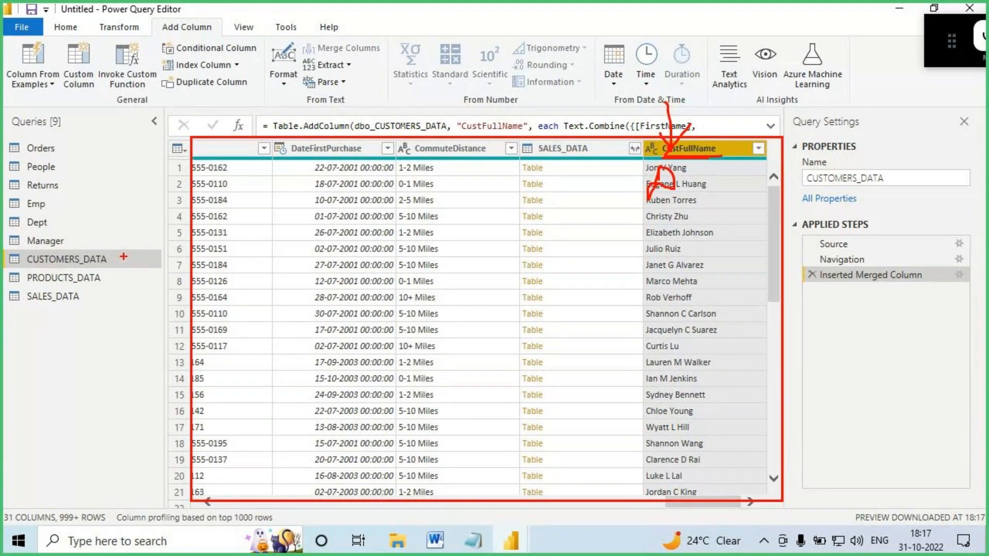
# Display PRODUCTS_DATA again, handwrite a transform note over its outlined results grid, and clear the markings.
pyautogui.click(75, 280)
pyautogui.moveTo(307, 227)
pyautogui.mouseDown()
pyautogui.moveTo(372, 211)
pyautogui.moveTo(385, 227)
pyautogui.moveTo(456, 203)
pyautogui.moveTo(494, 233)
pyautogui.mouseUp()
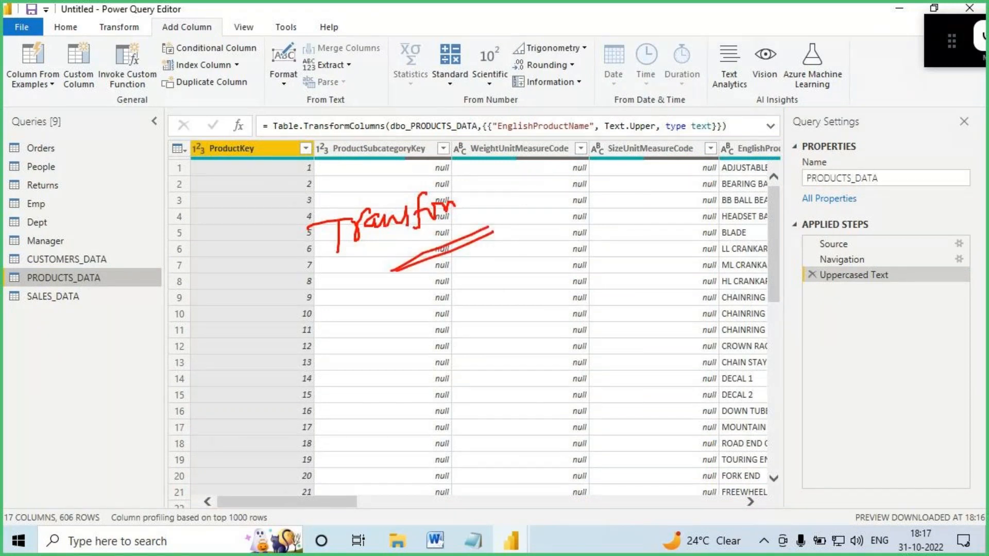
pyautogui.moveTo(186, 139); pyautogui.dragTo(775, 501)
pyautogui.press('Escape')
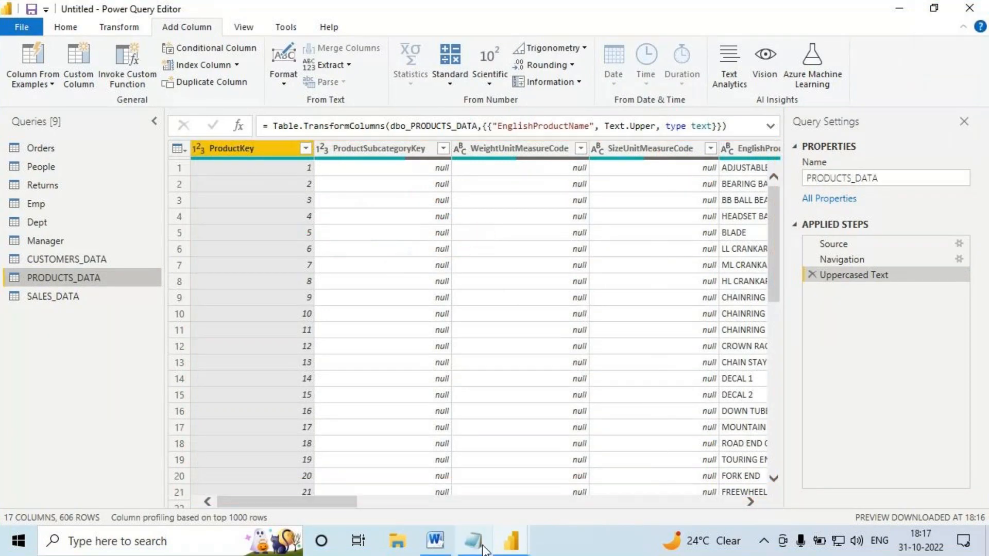
# Switch to Notepad and highlight "Results Pane" in the item 2 heading.
pyautogui.click(483, 546)
pyautogui.moveTo(118, 418); pyautogui.dragTo(239, 415)
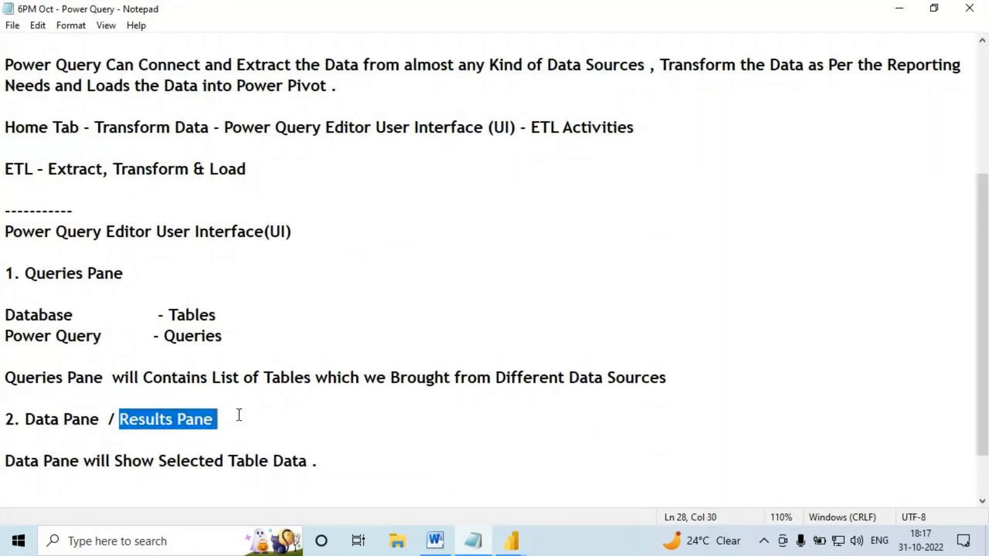
pyautogui.scroll(-1, 331, 400)
# Add a block of blank lines after the sentence "Data Pane will Show Selected Table Data .".
pyautogui.click(330, 402)
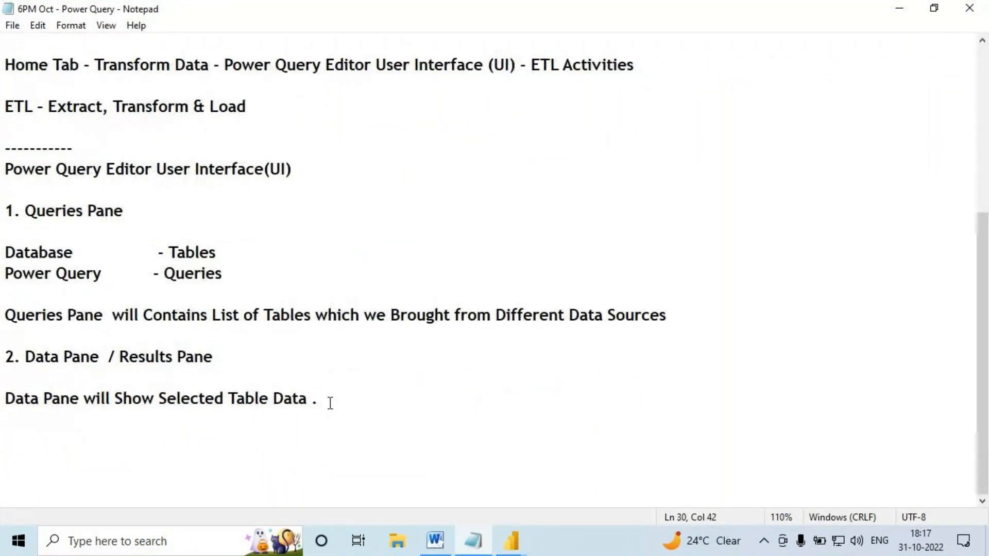
pyautogui.press('Return')
pyautogui.press('Return')
pyautogui.press('Return')
pyautogui.press('Return')
pyautogui.press('Return')
pyautogui.press('Return')
pyautogui.press('Return')
pyautogui.press('Return')
pyautogui.press('Return')
pyautogui.press('Return')
pyautogui.press('Return')
pyautogui.press('Return')
pyautogui.press('Return')
pyautogui.press('Return')
pyautogui.press('Return')
pyautogui.press('Return')
# Below the Data Pane sentence, write "When we Transfor the Data in the Tables we Can See the Results in".
pyautogui.click(28, 192)
pyautogui.write('When we Transfor the Data in')
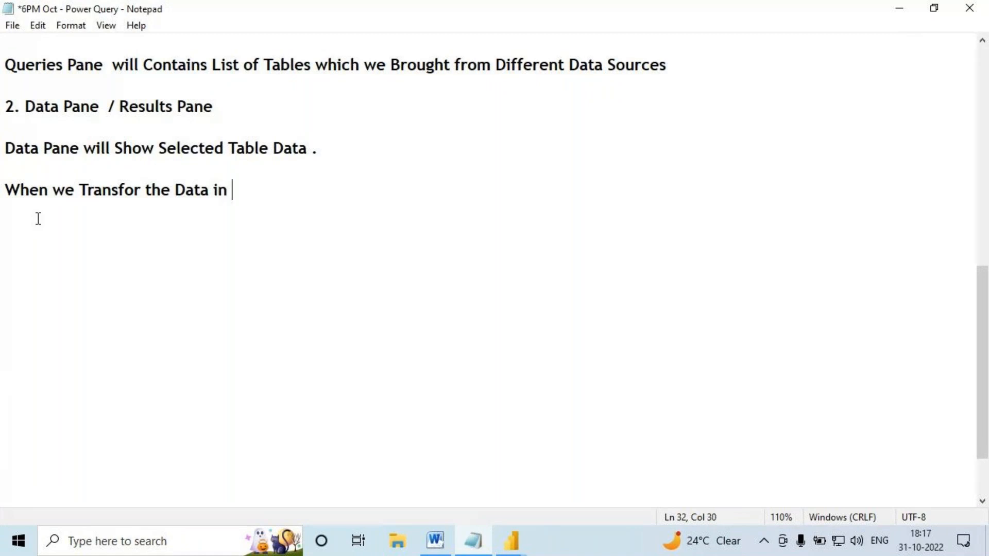
pyautogui.write(' the Tavl')
pyautogui.press('BackSpace')
pyautogui.press('BackSpace')
pyautogui.write('bkles')
pyautogui.press('BackSpace')
pyautogui.press('BackSpace')
pyautogui.press('BackSpace')
pyautogui.press('BackSpace')
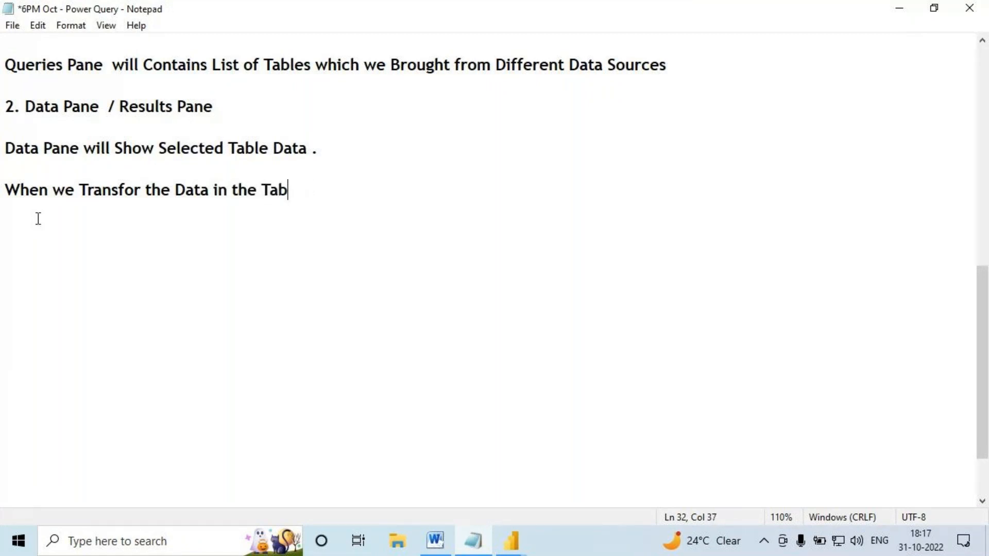
pyautogui.write('les we Can See the Results in')
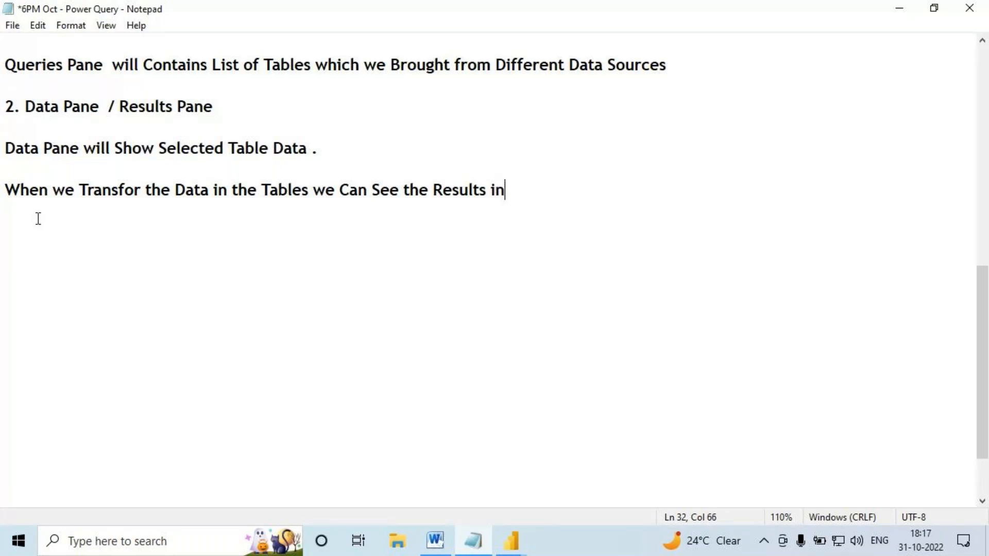
# Finish the sentence with "Same Data Pane Hence we call as Results Pane" and save the notes.
pyautogui.write(' Same Data ')
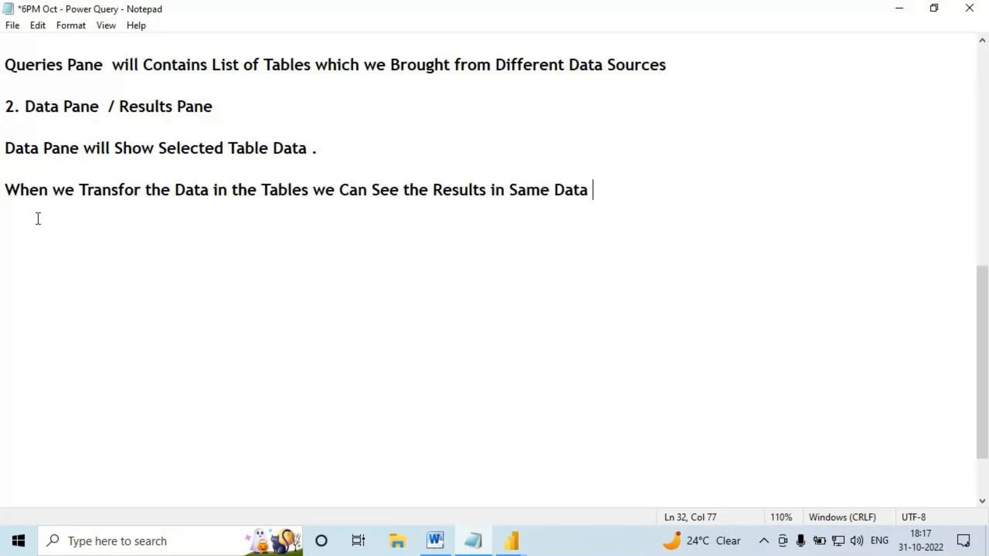
pyautogui.write('Pane Hence we call as Results Pane')
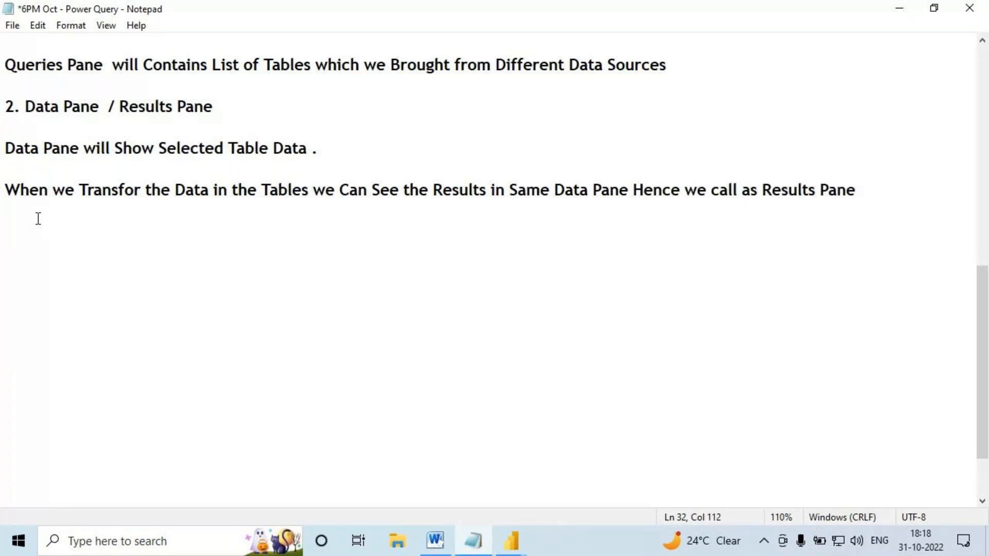
pyautogui.hotkey('ctrl', 's')
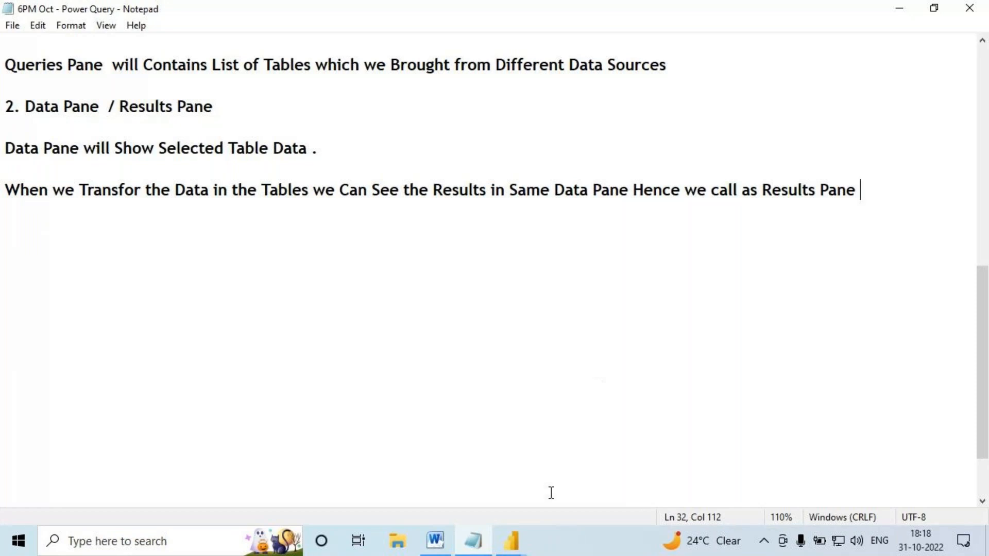
# Switch to Power Query Editor, display the Orders query with the Home commands showing, and outline its data grid in red.
pyautogui.click(522, 542)
pyautogui.click(557, 494)
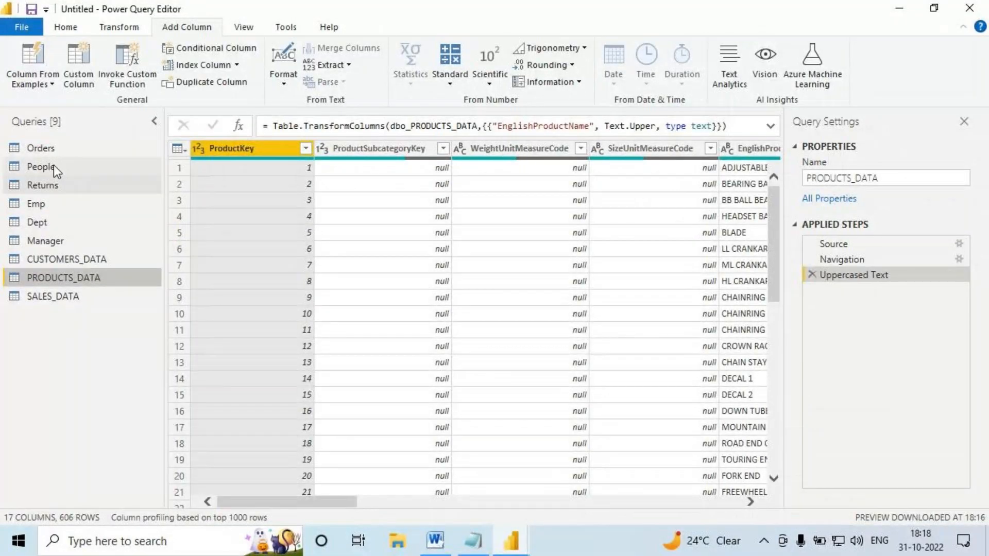
pyautogui.click(46, 149)
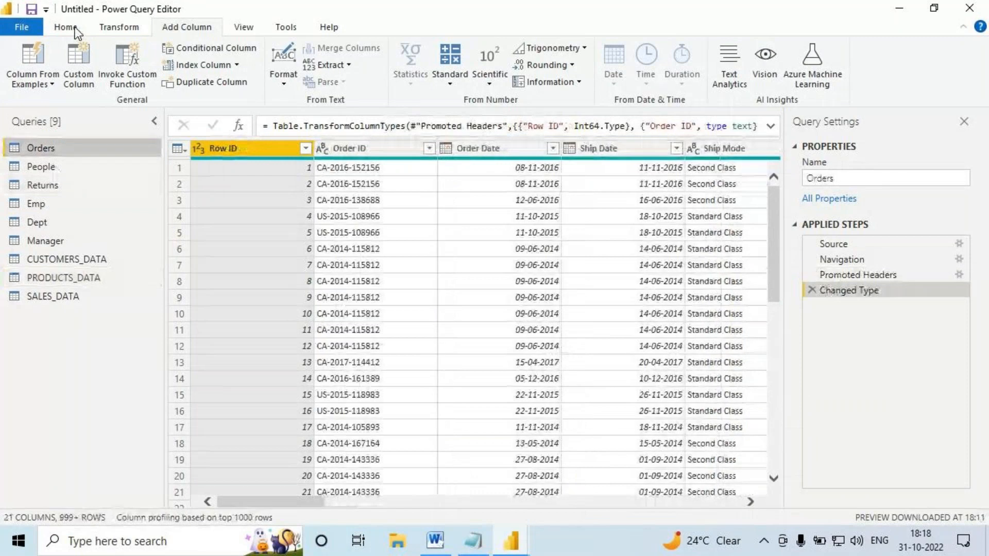
pyautogui.click(73, 27)
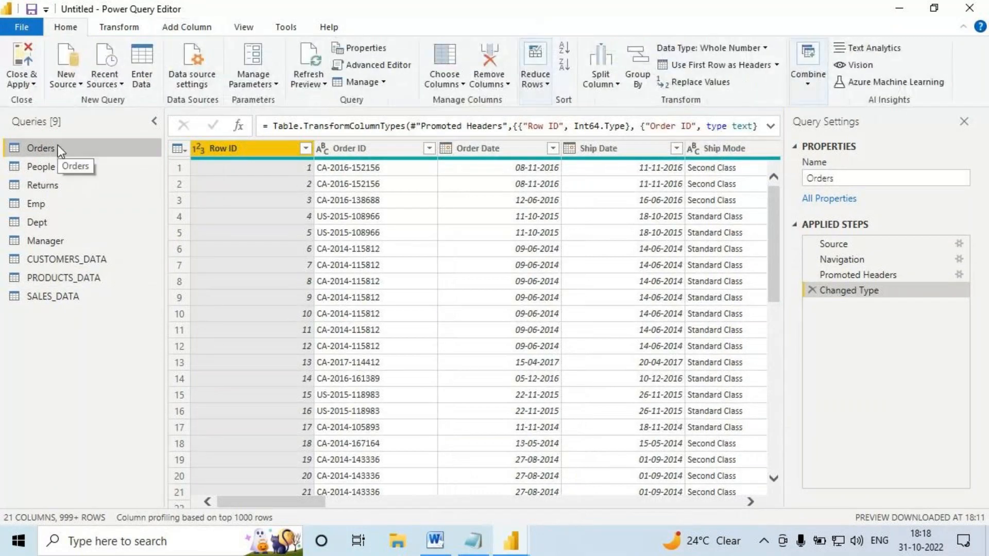
pyautogui.moveTo(188, 139)
pyautogui.mouseDown()
pyautogui.moveTo(394, 305)
pyautogui.moveTo(566, 500)
pyautogui.moveTo(728, 509)
pyautogui.moveTo(764, 500)
pyautogui.mouseUp()
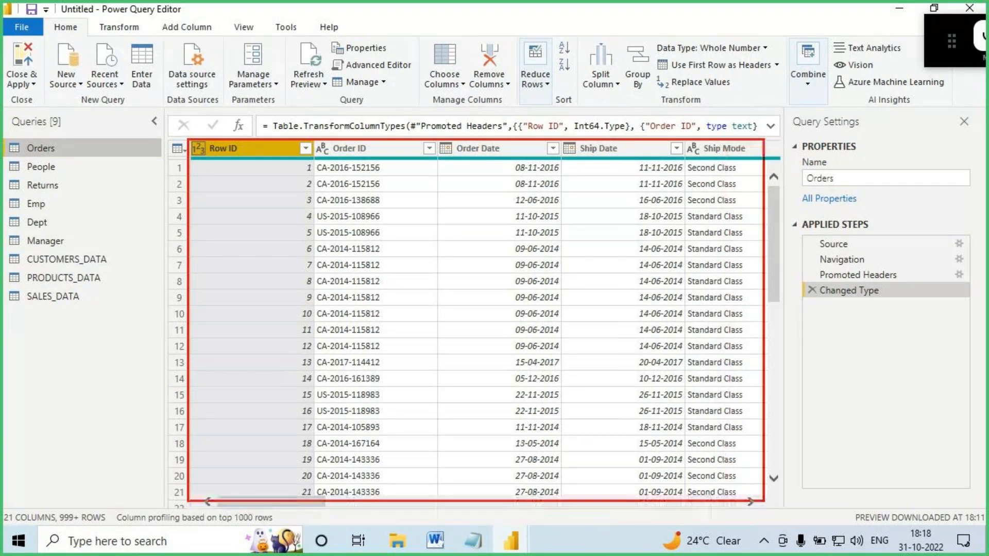
# Outline the whole command ribbon in red, handwrite "Ribbon" across it and underline the word.
pyautogui.moveTo(2, 18)
pyautogui.mouseDown()
pyautogui.moveTo(336, 91)
pyautogui.moveTo(952, 112)
pyautogui.mouseUp()
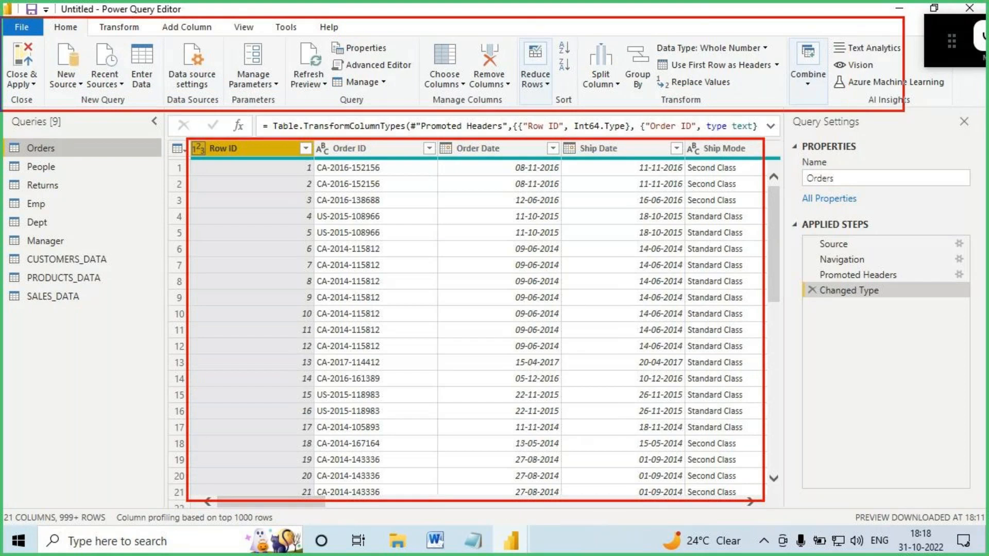
pyautogui.moveTo(370, 38)
pyautogui.mouseDown()
pyautogui.moveTo(391, 69)
pyautogui.moveTo(404, 67)
pyautogui.mouseUp()
pyautogui.moveTo(402, 41)
pyautogui.mouseDown()
pyautogui.moveTo(413, 38)
pyautogui.moveTo(424, 54)
pyautogui.moveTo(498, 52)
pyautogui.mouseUp()
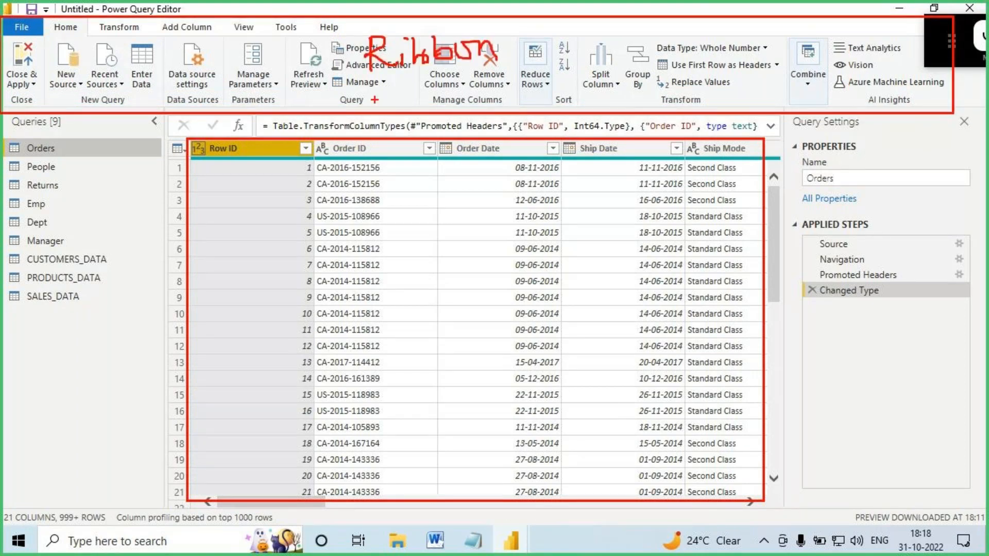
pyautogui.moveTo(364, 94)
pyautogui.mouseDown()
pyautogui.moveTo(514, 64)
pyautogui.moveTo(371, 92)
pyautogui.mouseUp()
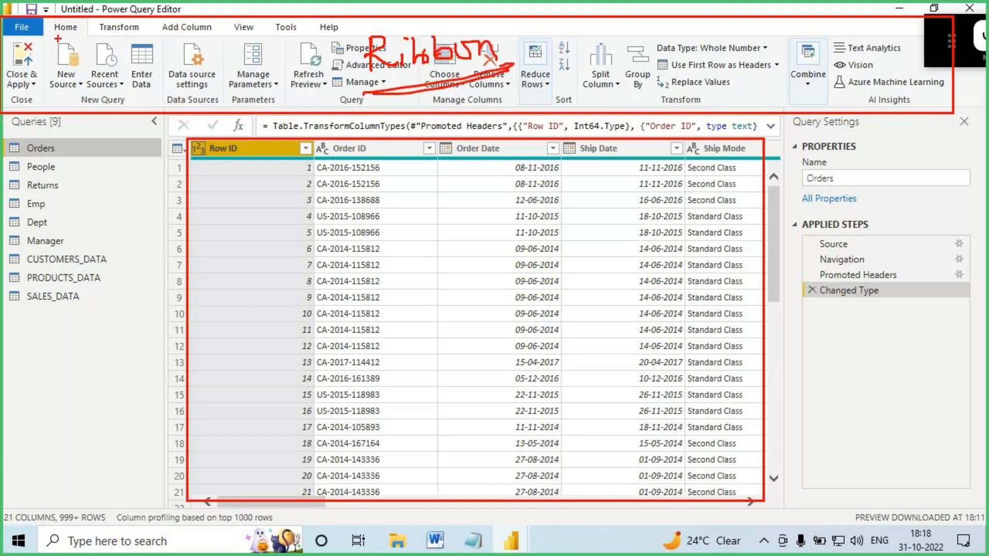
# Circle Home and Transform, underline the remaining ribbon headings through Help, add an arrow to a circled 6, and clear the markings.
pyautogui.moveTo(52, 33)
pyautogui.mouseDown()
pyautogui.moveTo(146, 25)
pyautogui.moveTo(90, 32)
pyautogui.mouseUp()
pyautogui.moveTo(166, 36); pyautogui.dragTo(298, 37)
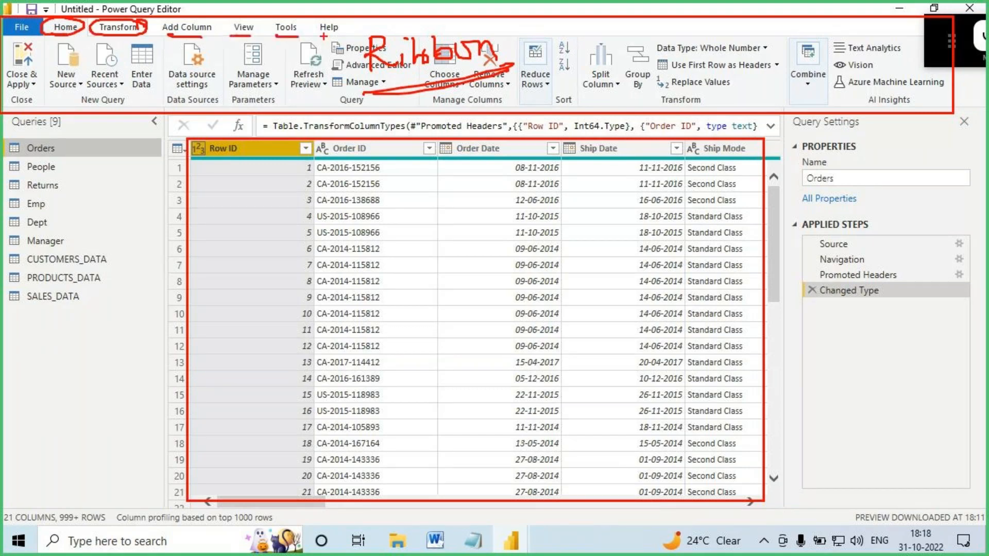
pyautogui.moveTo(355, 28)
pyautogui.mouseDown()
pyautogui.moveTo(397, 16)
pyautogui.moveTo(387, 29)
pyautogui.mouseUp()
pyautogui.moveTo(417, 11)
pyautogui.mouseDown()
pyautogui.moveTo(413, 24)
pyautogui.moveTo(423, 7)
pyautogui.mouseUp()
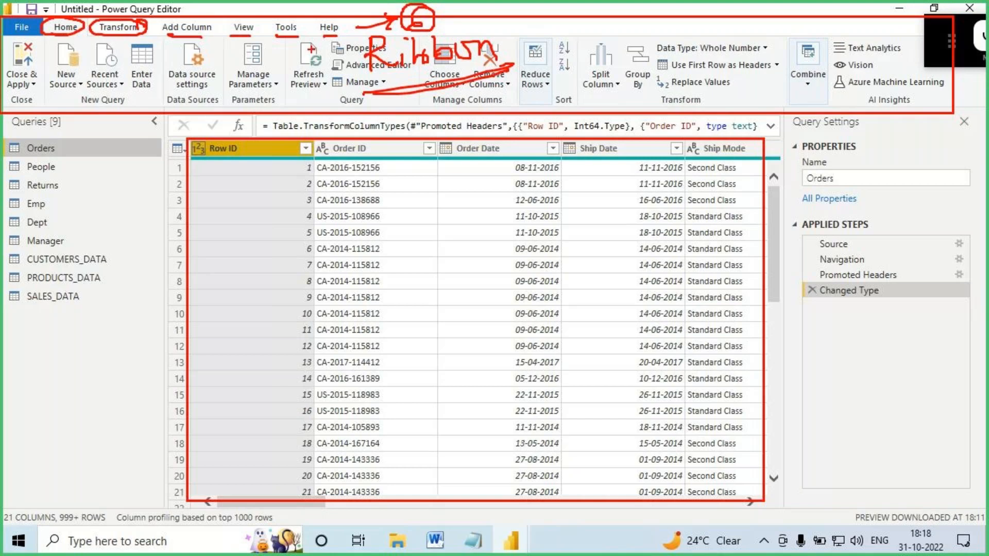
pyautogui.press('Escape')
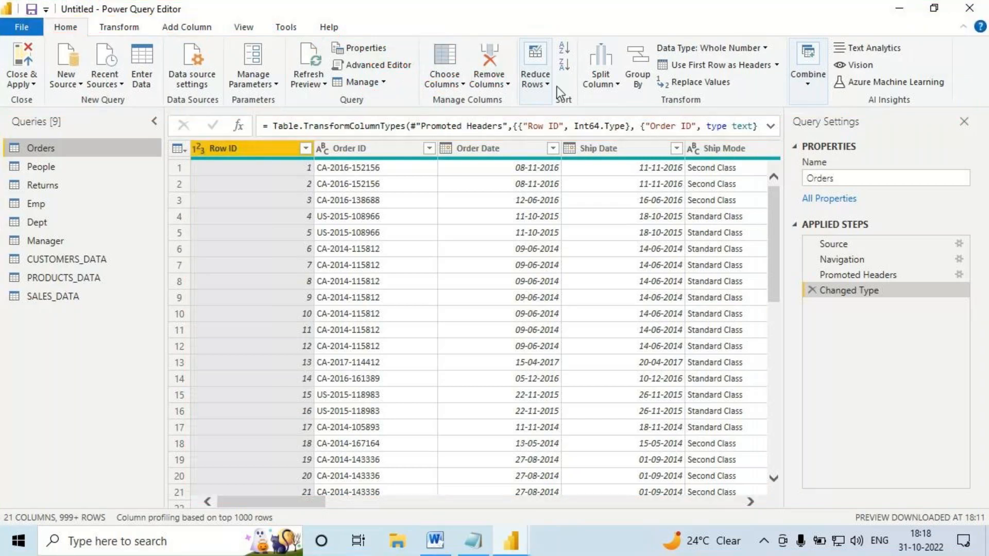
# Box the Split Column, Group By and Use First Row as Headers commands in red with an arrow from each.
pyautogui.hotkey('ctrl', '2')
pyautogui.moveTo(581, 40); pyautogui.dragTo(620, 93)
pyautogui.moveTo(604, 93); pyautogui.dragTo(600, 135)
pyautogui.moveTo(624, 42)
pyautogui.mouseDown()
pyautogui.moveTo(625, 92)
pyautogui.moveTo(648, 99)
pyautogui.mouseUp()
pyautogui.moveTo(641, 101); pyautogui.dragTo(639, 135)
pyautogui.moveTo(627, 124); pyautogui.dragTo(639, 143)
pyautogui.moveTo(652, 60)
pyautogui.mouseDown()
pyautogui.moveTo(661, 72)
pyautogui.moveTo(779, 70)
pyautogui.moveTo(785, 111)
pyautogui.mouseUp()
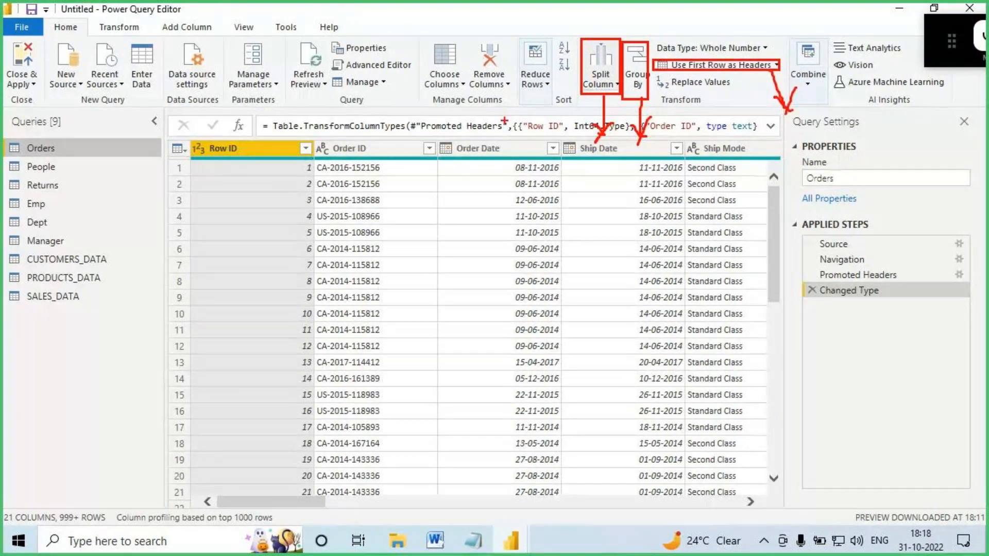
# Box Advanced Editor with an arrow, underline Home with an arrow from it, and clear all markings.
pyautogui.moveTo(352, 76); pyautogui.dragTo(334, 73)
pyautogui.moveTo(407, 74); pyautogui.dragTo(422, 123)
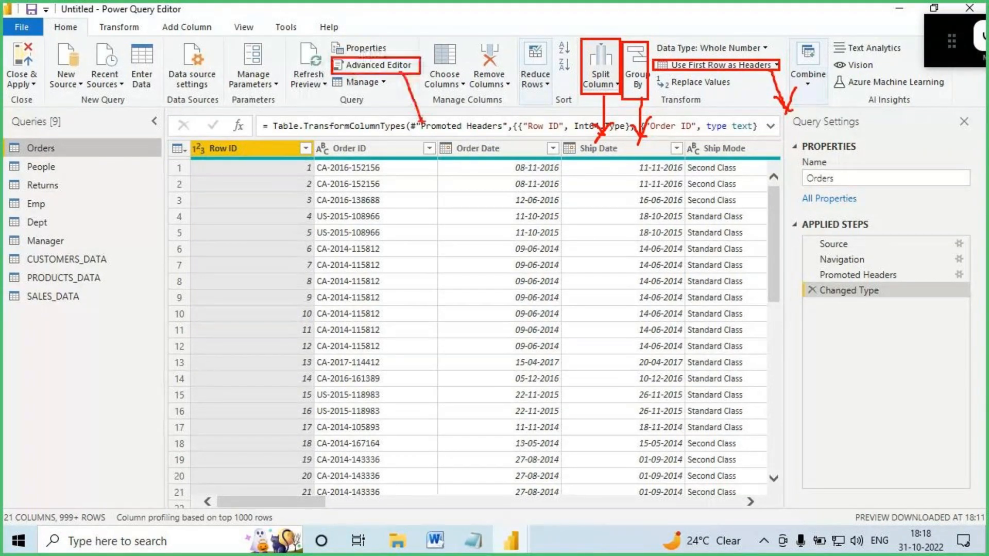
pyautogui.moveTo(54, 36)
pyautogui.mouseDown()
pyautogui.moveTo(87, 36)
pyautogui.moveTo(115, 106)
pyautogui.mouseUp()
pyautogui.moveTo(121, 81); pyautogui.dragTo(115, 96)
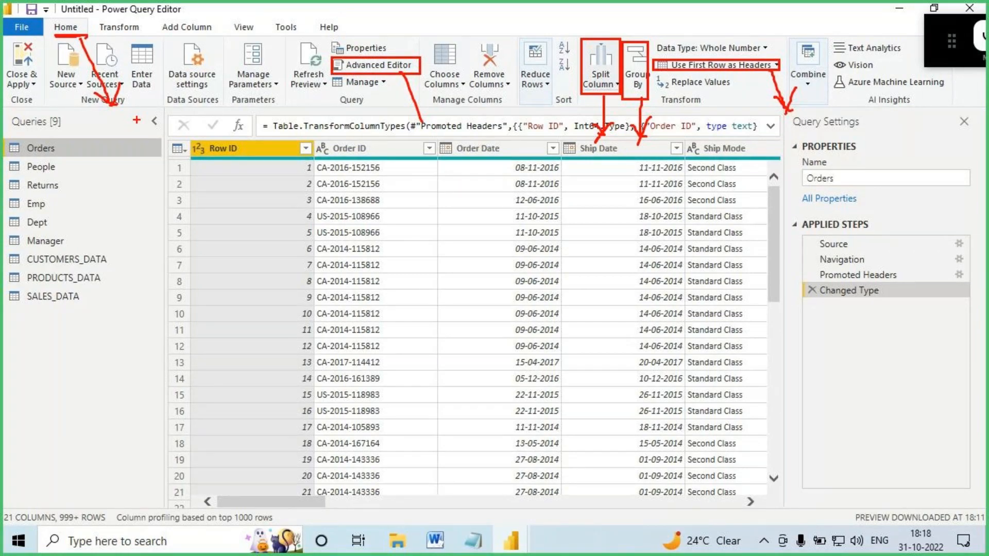
pyautogui.press('Escape')
# Display the Transform commands followed by the Add Column commands, and select the Order ID column.
pyautogui.click(111, 29)
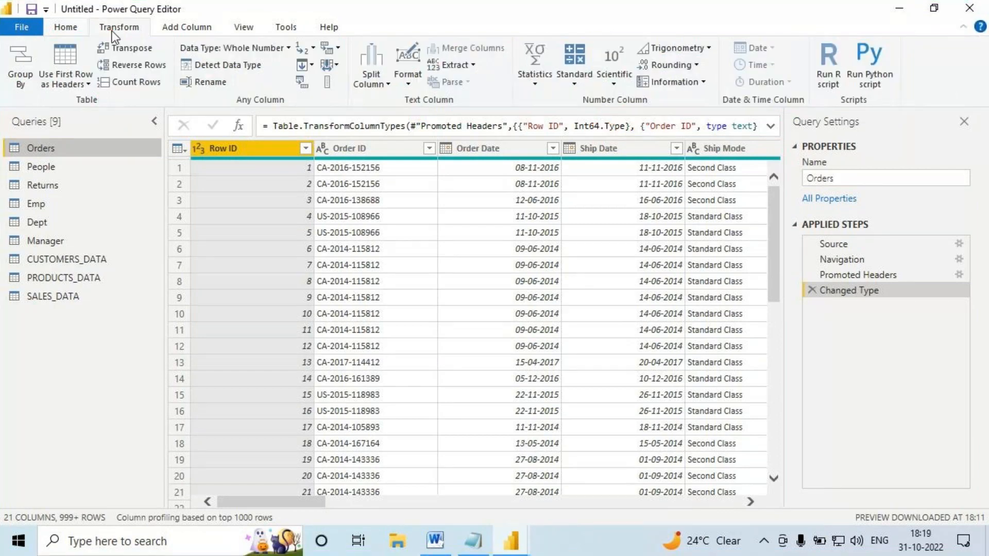
pyautogui.click(168, 31)
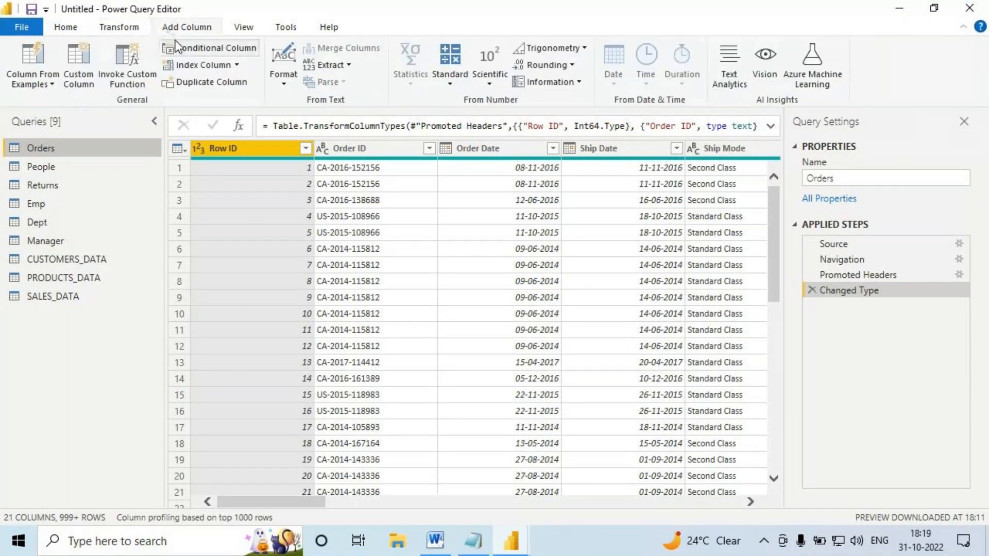
pyautogui.click(350, 149)
# Box Add Column, Duplicate Column and Conditional Column in red, draw arrows from the two column options, and clear the markings.
pyautogui.hotkey('ctrl', '2')
pyautogui.moveTo(159, 22); pyautogui.dragTo(225, 32)
pyautogui.moveTo(160, 76); pyautogui.dragTo(252, 95)
pyautogui.moveTo(219, 98); pyautogui.dragTo(221, 144)
pyautogui.moveTo(159, 38)
pyautogui.mouseDown()
pyautogui.moveTo(168, 50)
pyautogui.moveTo(260, 53)
pyautogui.moveTo(279, 21)
pyautogui.mouseUp()
pyautogui.moveTo(263, 25)
pyautogui.mouseDown()
pyautogui.moveTo(281, 22)
pyautogui.moveTo(285, 40)
pyautogui.mouseUp()
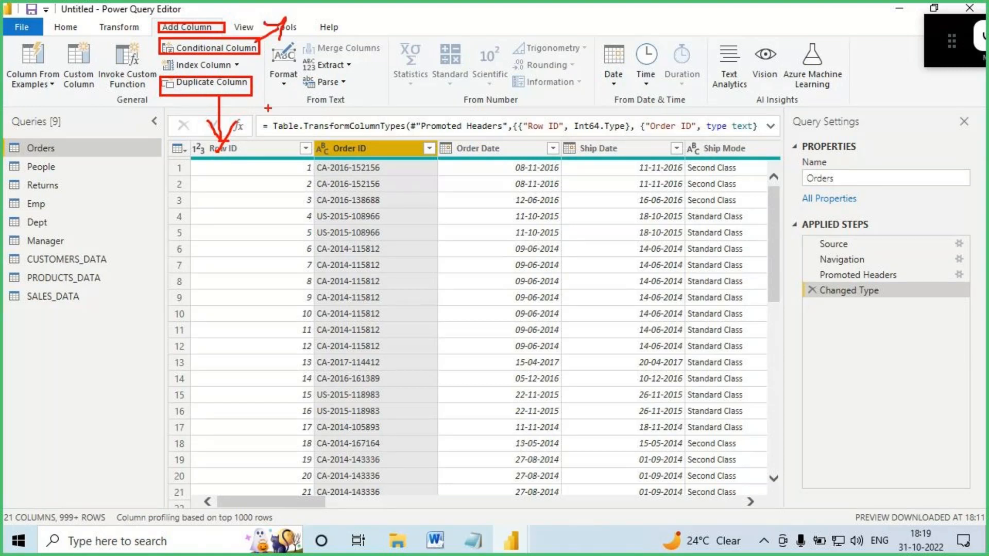
pyautogui.press('Escape')
# Switch to Notepad and add a "--" separator and the heading "3. Ribbon" below the Results Pane sentence.
pyautogui.hotkey('alt', 'Tab')
pyautogui.write('--')
pyautogui.press('Return')
pyautogui.write('3. Ribbon')
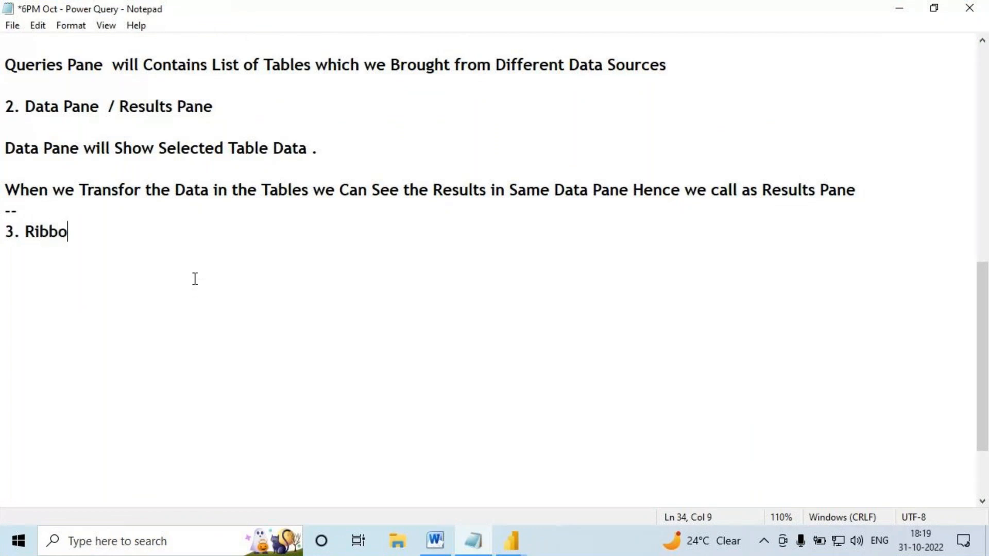
pyautogui.press('Return')
pyautogui.press('Return')
# Under the Ribbon heading, write "Ribbon will Contains Multiple Tabs and each Tab will Contains GUI Options".
pyautogui.write('Ribbon ')
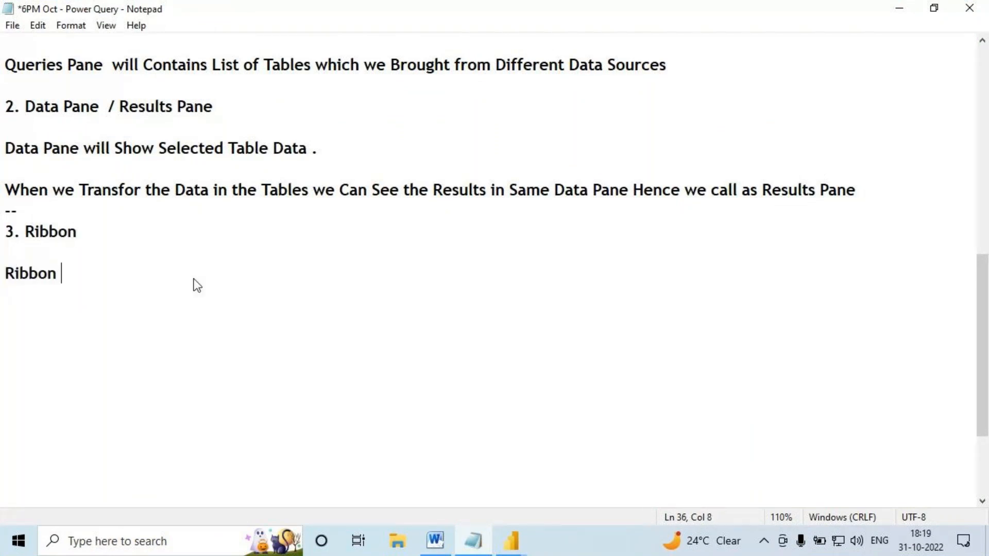
pyautogui.write('will')
pyautogui.write('ontains Mu')
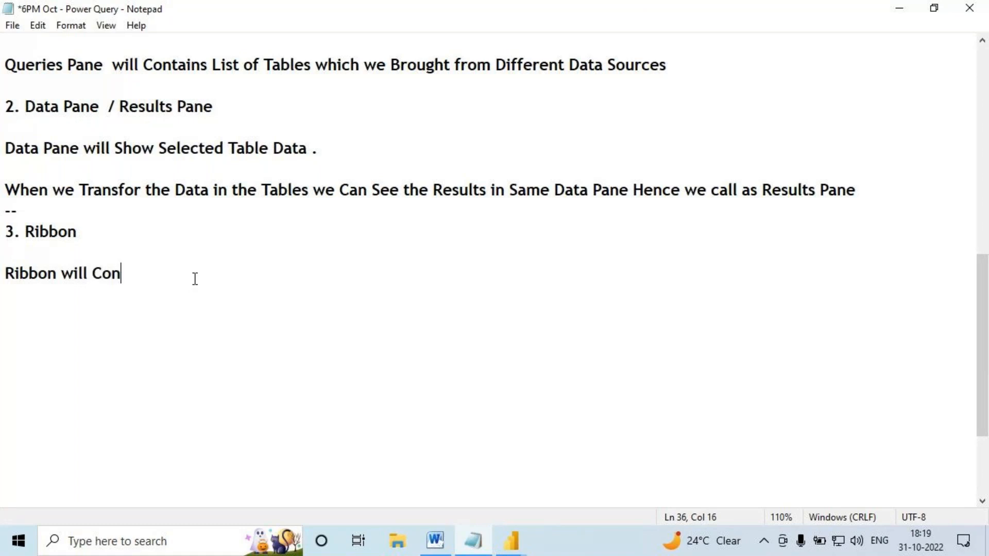
pyautogui.write('lti')
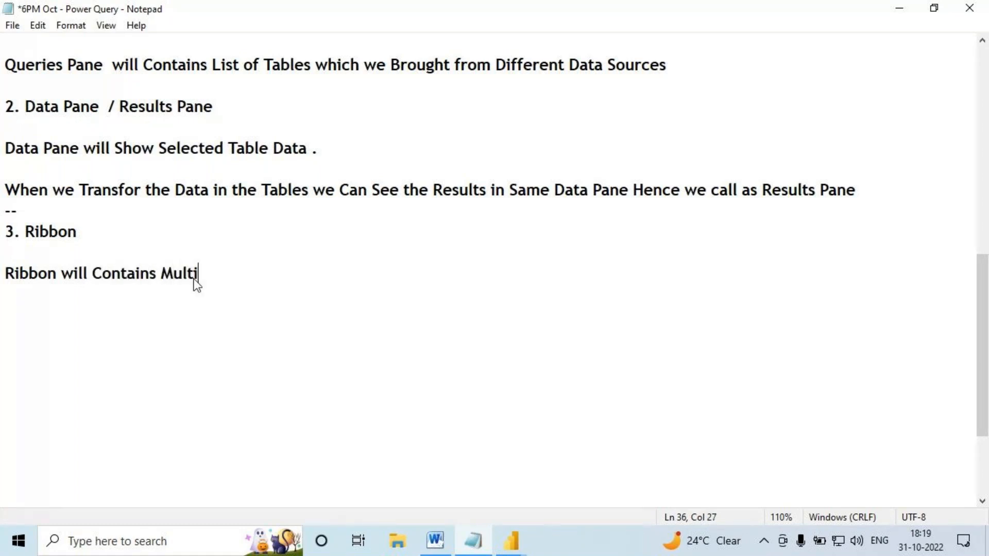
pyautogui.write('ple Tabs anbd')
pyautogui.press('BackSpace')
pyautogui.press('BackSpace')
pyautogui.press('BackSpace')
pyautogui.write('d ')
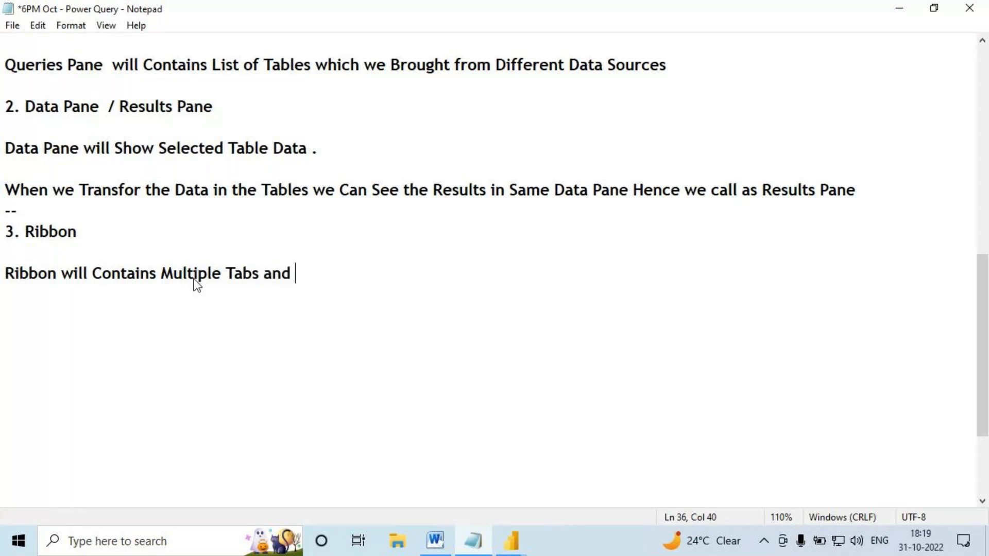
pyautogui.write('each Ta')
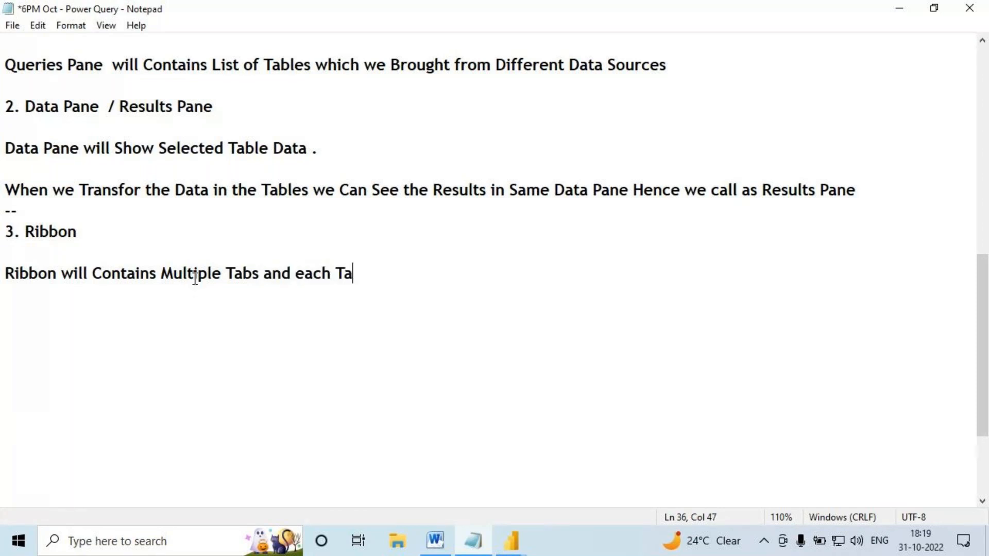
pyautogui.write('b will Con')
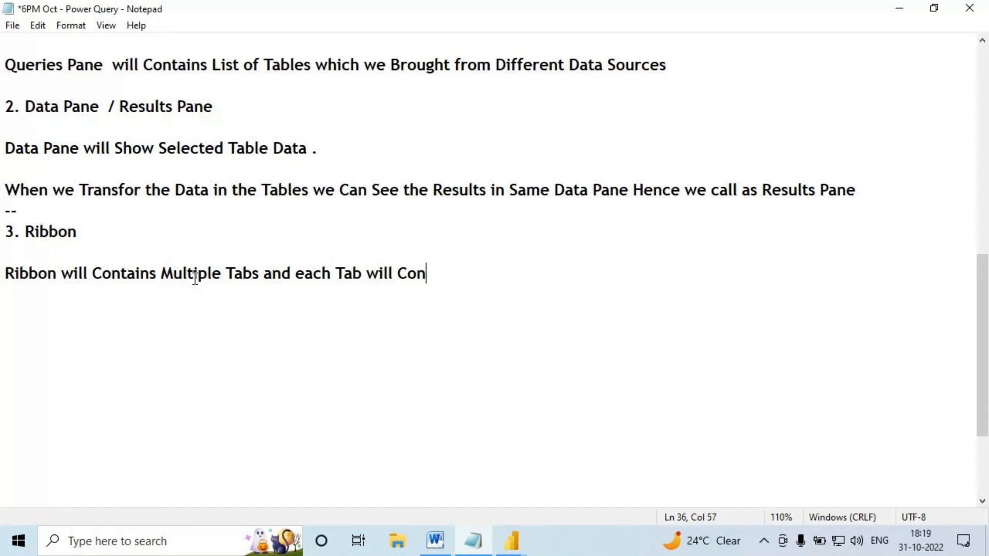
pyautogui.write('tains G')
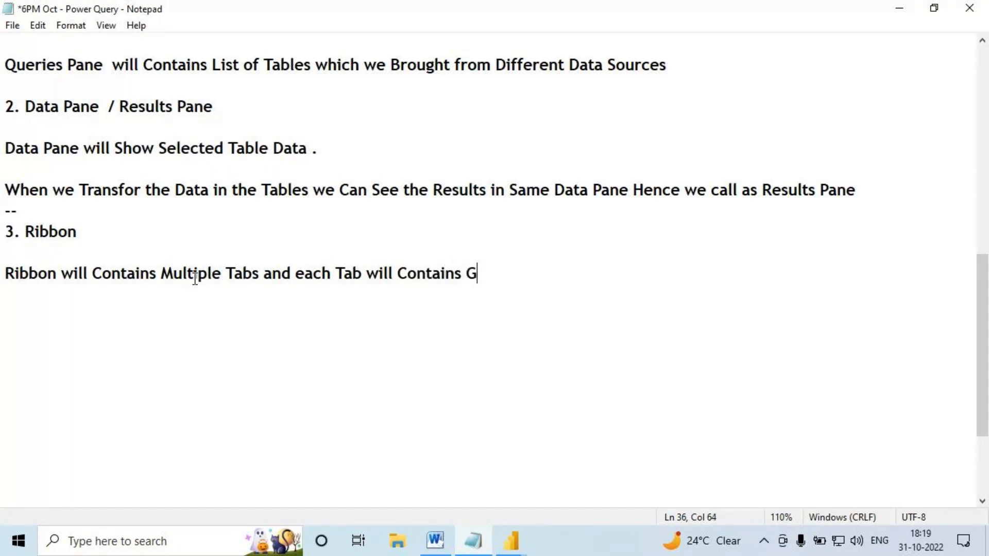
pyautogui.write('UI Options')
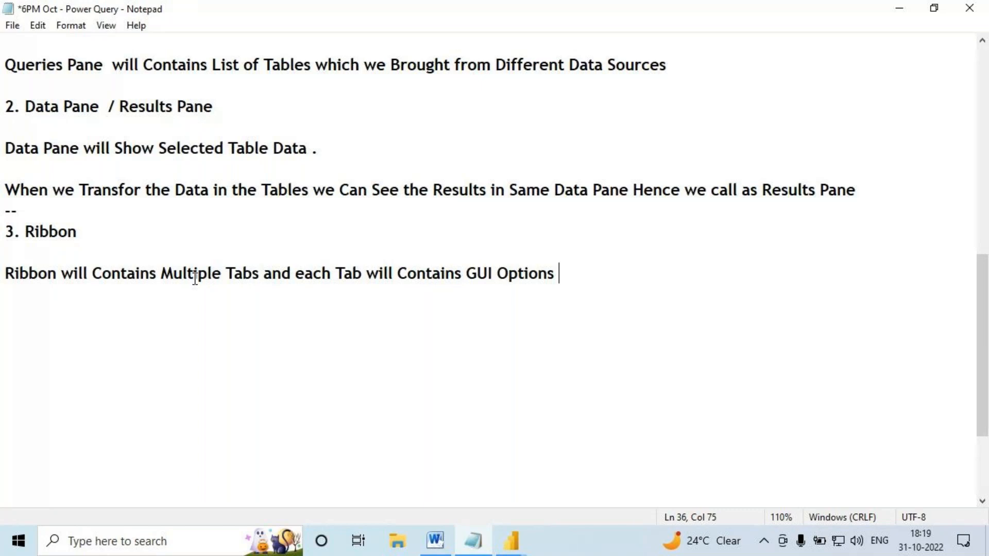
# Extend the Ribbon sentence with ", We use GUI Options to Perform ETL Activities".
pyautogui.write('.')
pyautogui.press('BackSpace')
pyautogui.write(', We use ')
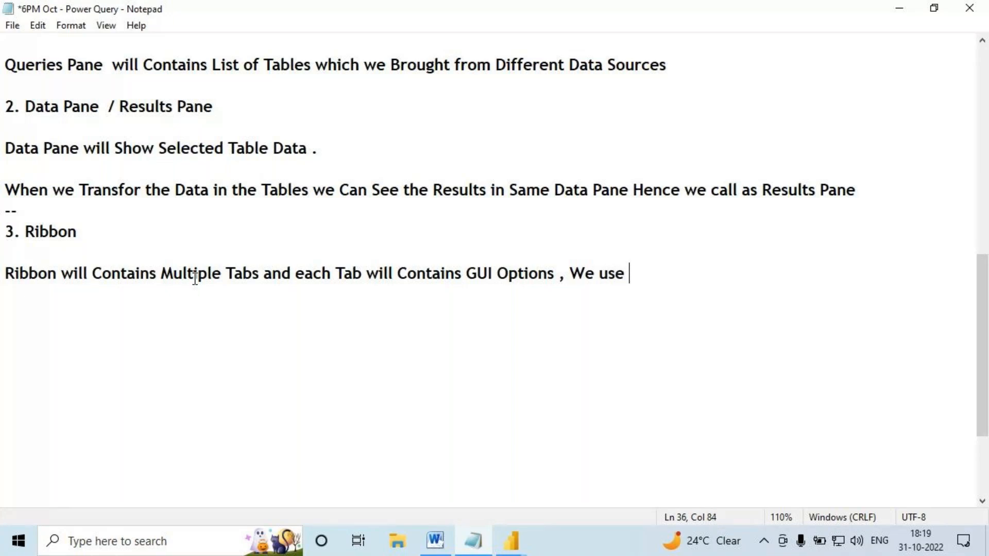
pyautogui.write('GUI Options ')
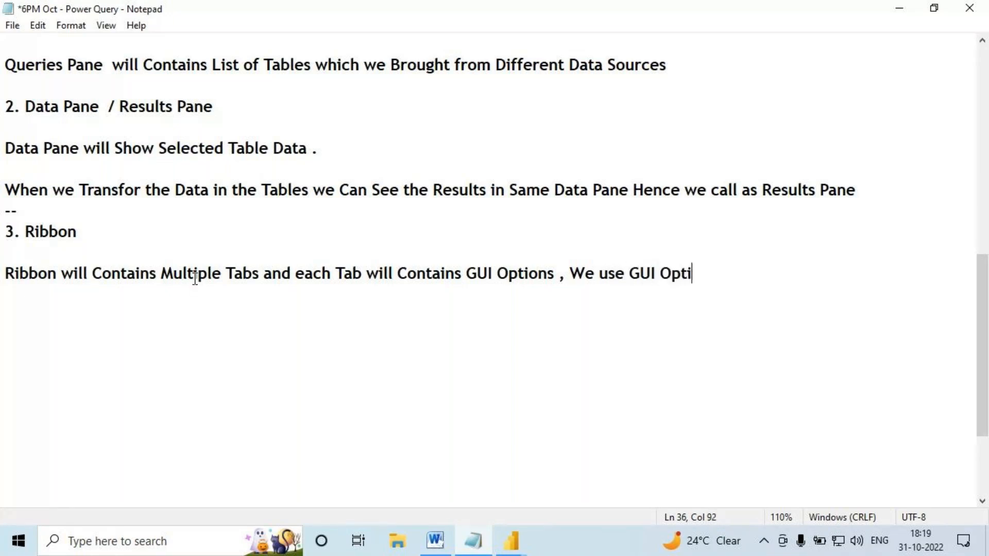
pyautogui.write('to Per')
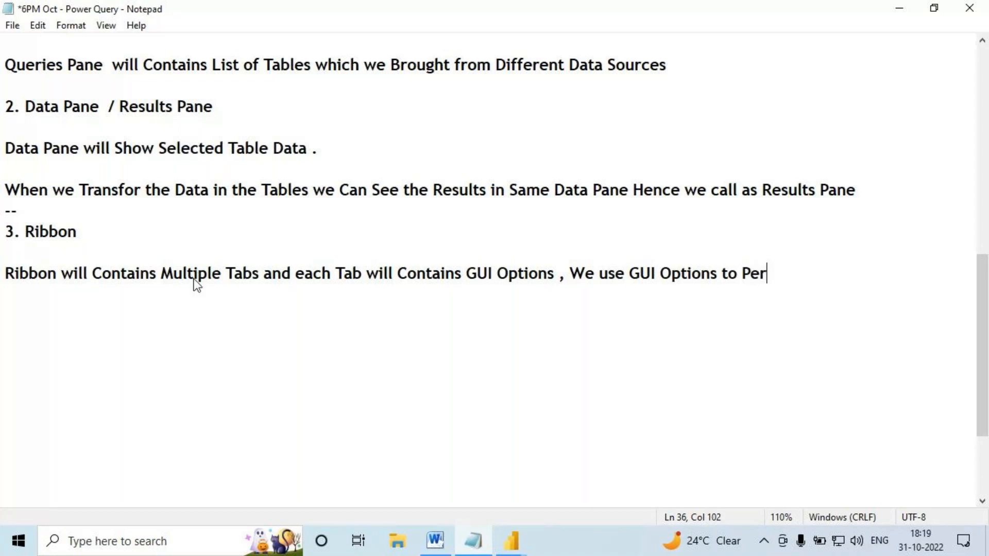
pyautogui.write('form ETL')
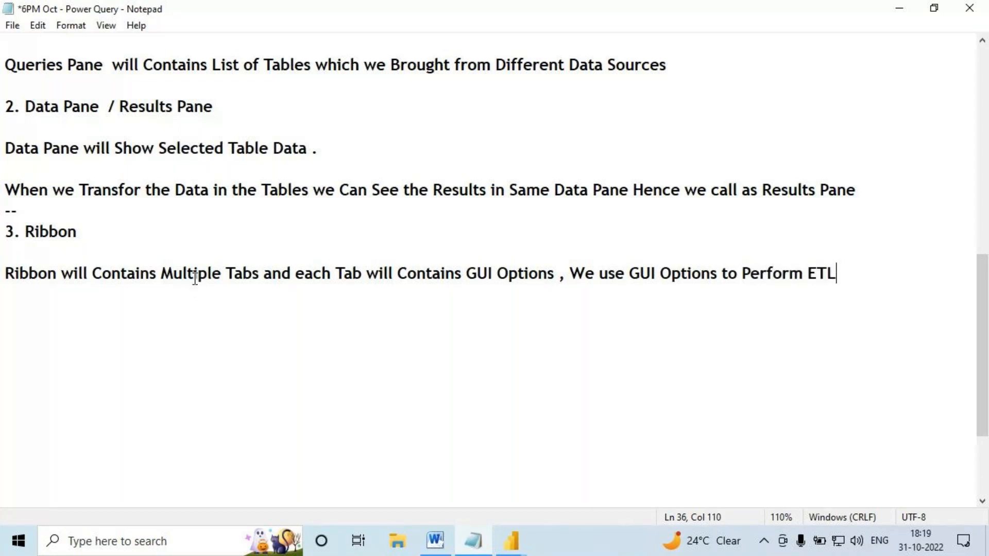
pyautogui.press('capslock')
pyautogui.write('a')
pyautogui.press('BackSpace')
pyautogui.press('capslock')
pyautogui.write('Activities')
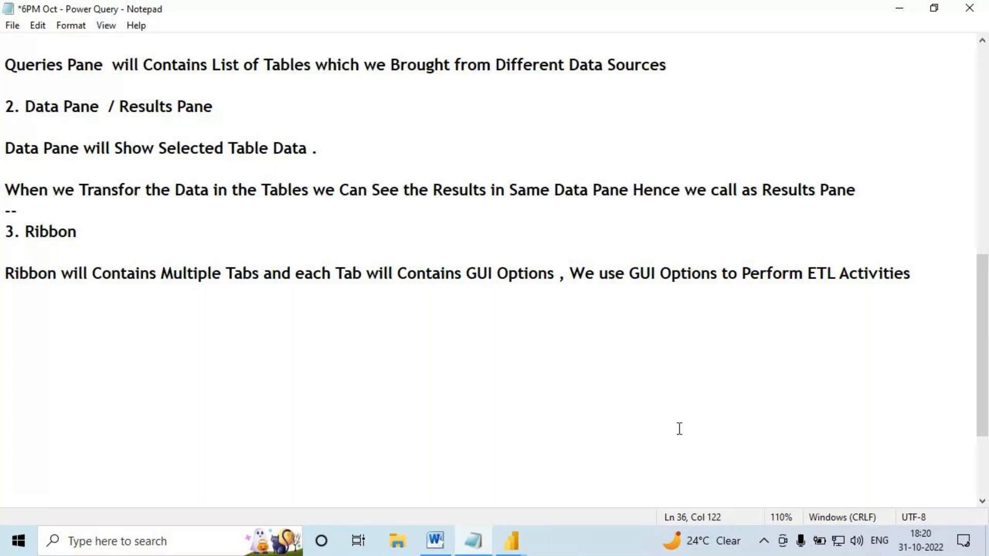
# Draw a red arrow from "ETL Activities" to a handwritten "Code", mark the word "GUI", and clear the markings.
pyautogui.moveTo(810, 286)
pyautogui.mouseDown()
pyautogui.moveTo(894, 278)
pyautogui.moveTo(874, 292)
pyautogui.moveTo(860, 338)
pyautogui.mouseUp()
pyautogui.moveTo(876, 316)
pyautogui.mouseDown()
pyautogui.moveTo(847, 349)
pyautogui.moveTo(834, 386)
pyautogui.moveTo(874, 352)
pyautogui.moveTo(904, 378)
pyautogui.mouseUp()
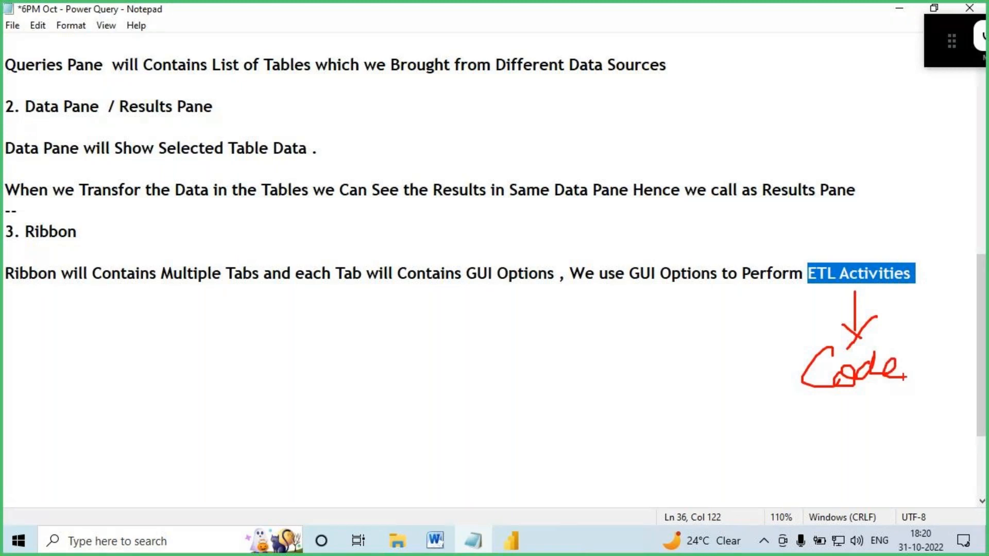
pyautogui.moveTo(814, 339); pyautogui.dragTo(927, 410)
pyautogui.moveTo(885, 288)
pyautogui.mouseDown()
pyautogui.moveTo(664, 261)
pyautogui.moveTo(700, 255)
pyautogui.mouseUp()
pyautogui.moveTo(633, 257); pyautogui.dragTo(720, 286)
pyautogui.moveTo(637, 283)
pyautogui.mouseDown()
pyautogui.moveTo(707, 284)
pyautogui.moveTo(624, 285)
pyautogui.moveTo(630, 273)
pyautogui.moveTo(657, 273)
pyautogui.mouseUp()
pyautogui.press('Escape')
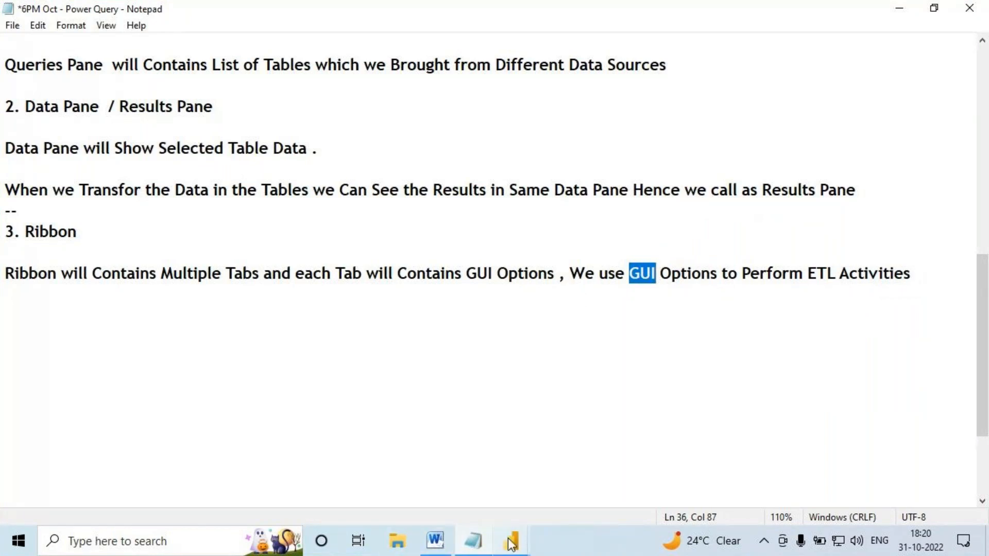
# Switch to Power Query Editor, display the Home commands, box Home in red, and circle Group By with a downward arrow.
pyautogui.moveTo(510, 541)
pyautogui.click(577, 481)
pyautogui.click(67, 26)
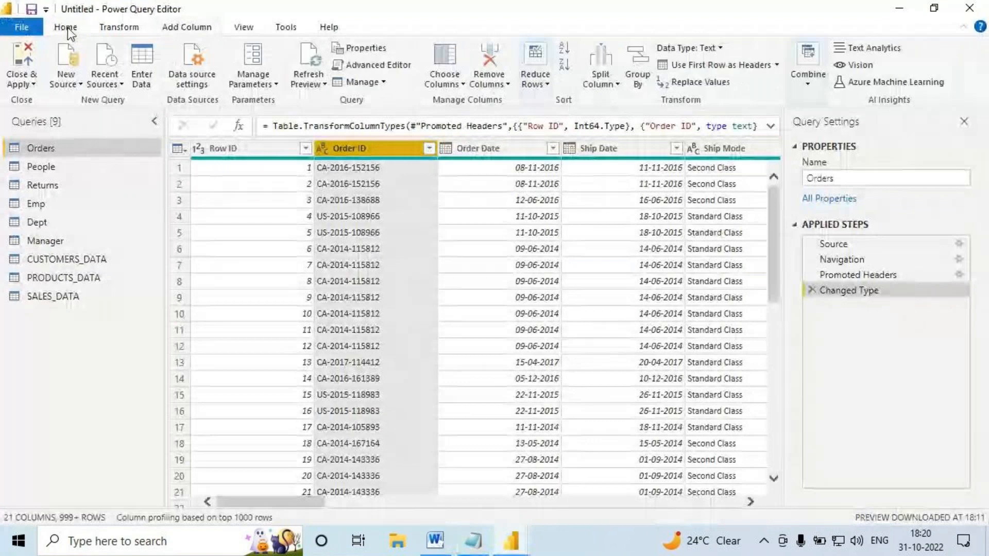
pyautogui.hotkey('ctrl', '2')
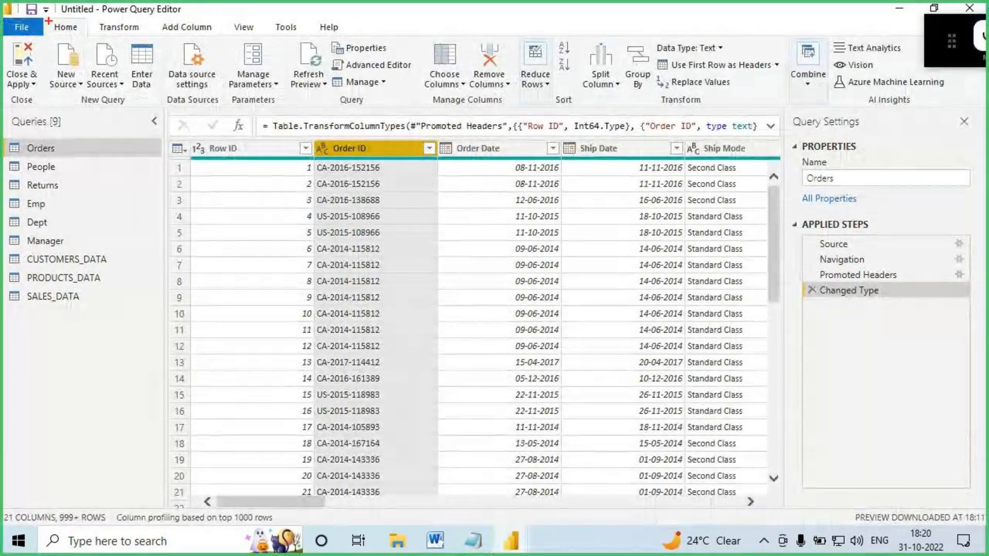
pyautogui.moveTo(48, 21); pyautogui.dragTo(85, 35)
pyautogui.moveTo(647, 42)
pyautogui.mouseDown()
pyautogui.moveTo(617, 72)
pyautogui.moveTo(648, 43)
pyautogui.mouseUp()
pyautogui.moveTo(635, 92); pyautogui.dragTo(636, 135)
pyautogui.moveTo(622, 141); pyautogui.dragTo(660, 115)
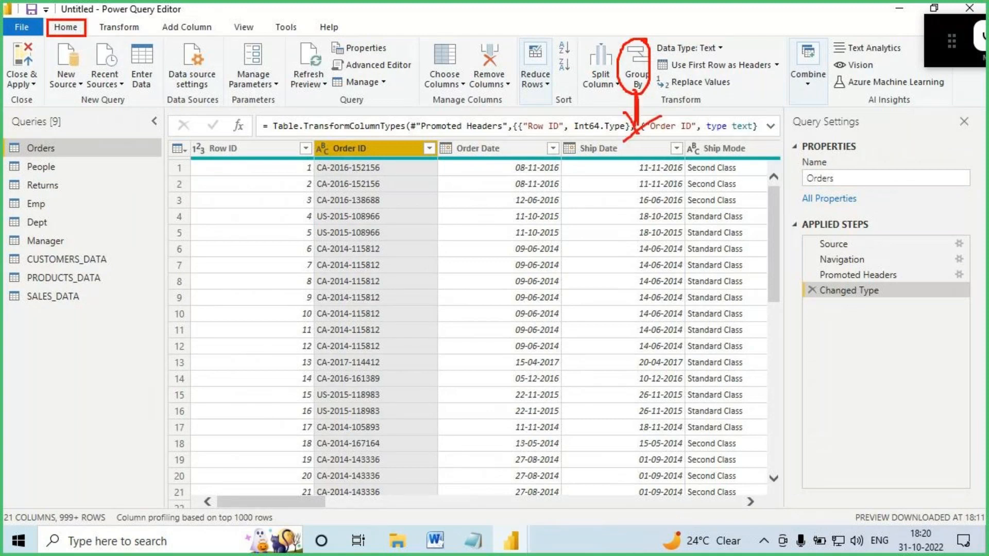
# Extend the Group By arrow toward the Ship Mode column, box all the Home commands in red, and display the Transform commands.
pyautogui.moveTo(618, 141)
pyautogui.mouseDown()
pyautogui.moveTo(654, 121)
pyautogui.moveTo(662, 89)
pyautogui.mouseUp()
pyautogui.moveTo(642, 94)
pyautogui.mouseDown()
pyautogui.moveTo(644, 141)
pyautogui.moveTo(681, 158)
pyautogui.mouseUp()
pyautogui.moveTo(693, 155); pyautogui.dragTo(666, 189)
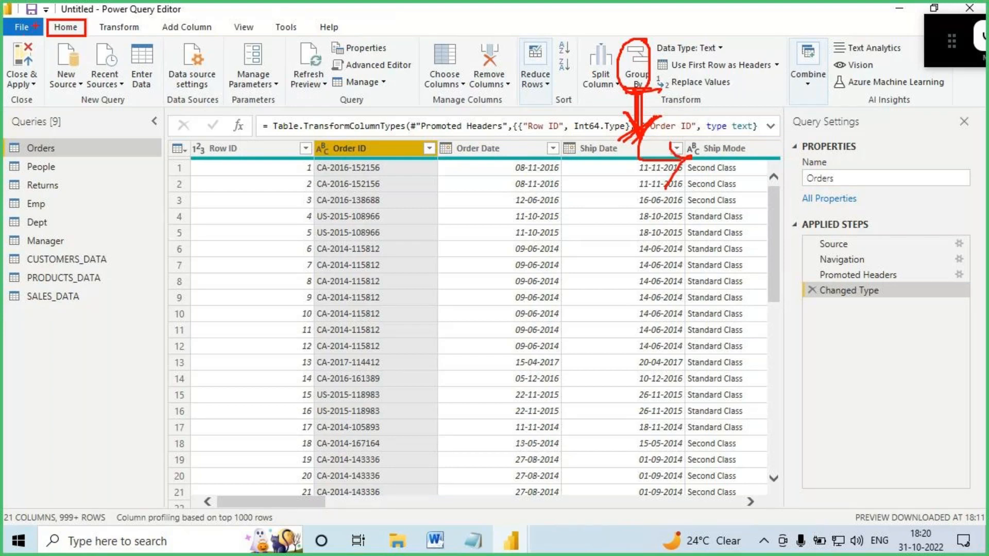
pyautogui.moveTo(2, 32); pyautogui.dragTo(933, 121)
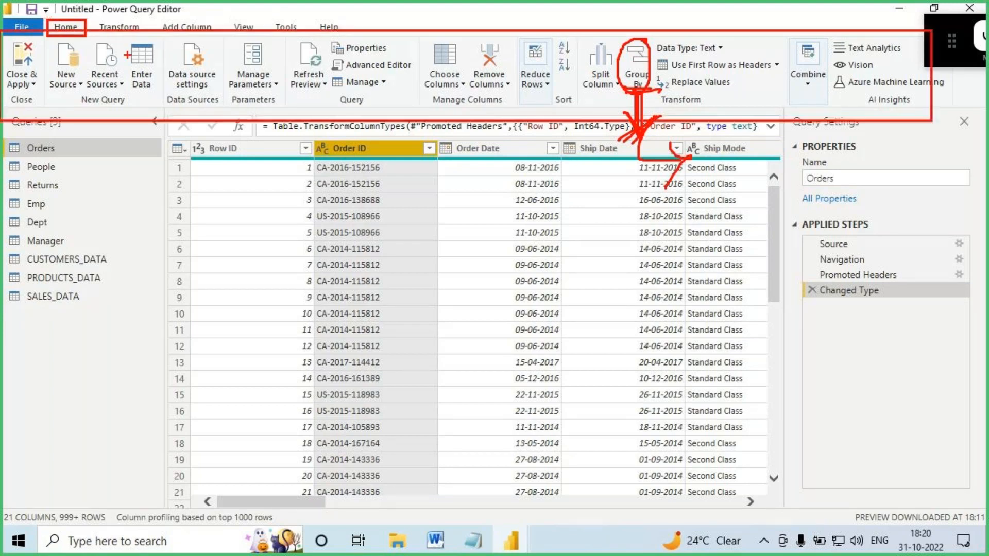
pyautogui.click(119, 27)
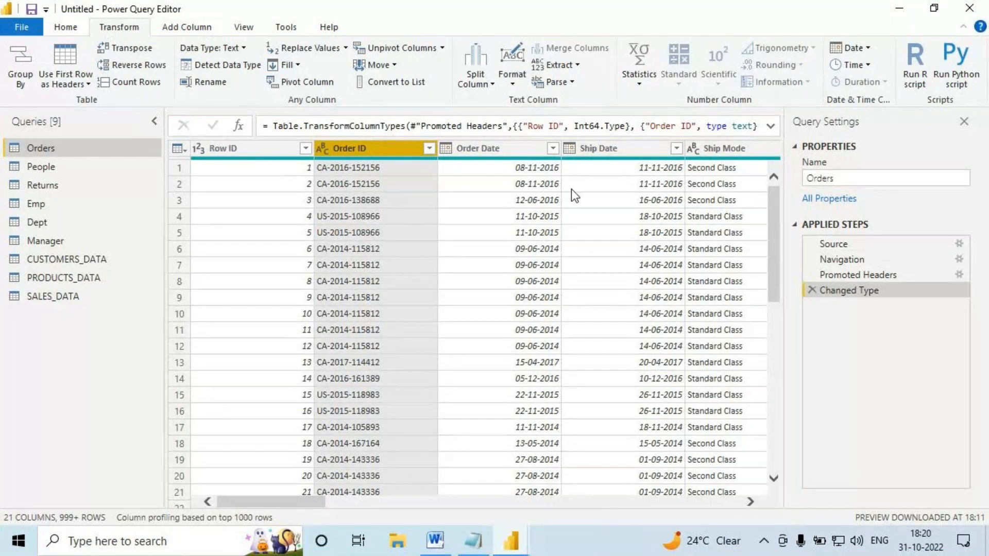
# Switch to Notepad and add a "--------------" separator and the number "4." below the Ribbon sentence.
pyautogui.hotkey('alt', 'Tab')
pyautogui.click(39, 244)
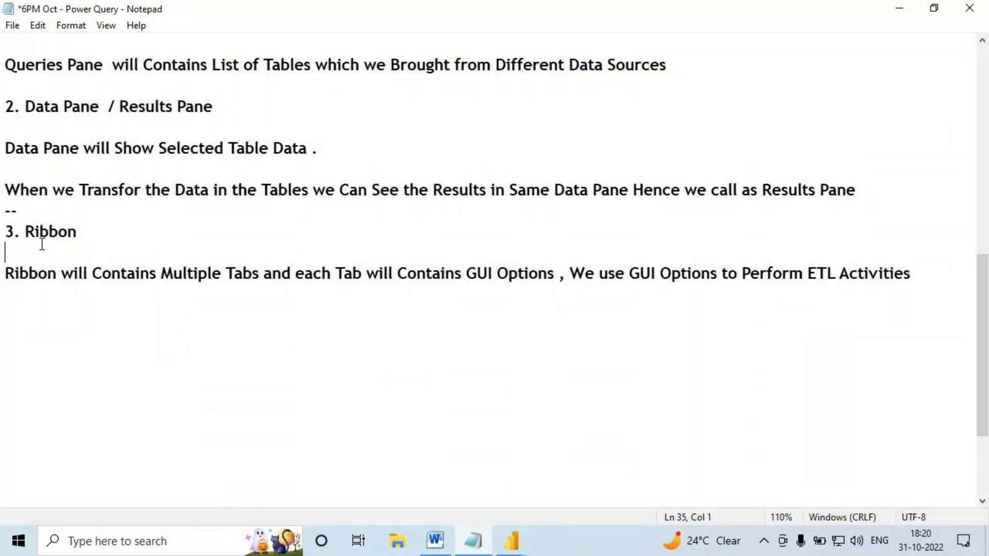
pyautogui.moveTo(5, 230); pyautogui.dragTo(944, 274)
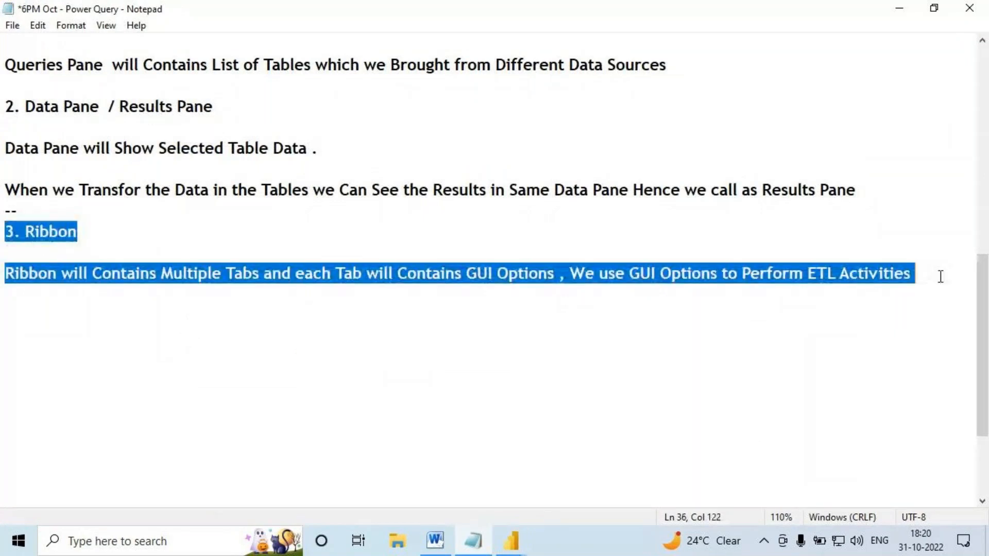
pyautogui.click(936, 281)
pyautogui.press('Return')
pyautogui.press('Return')
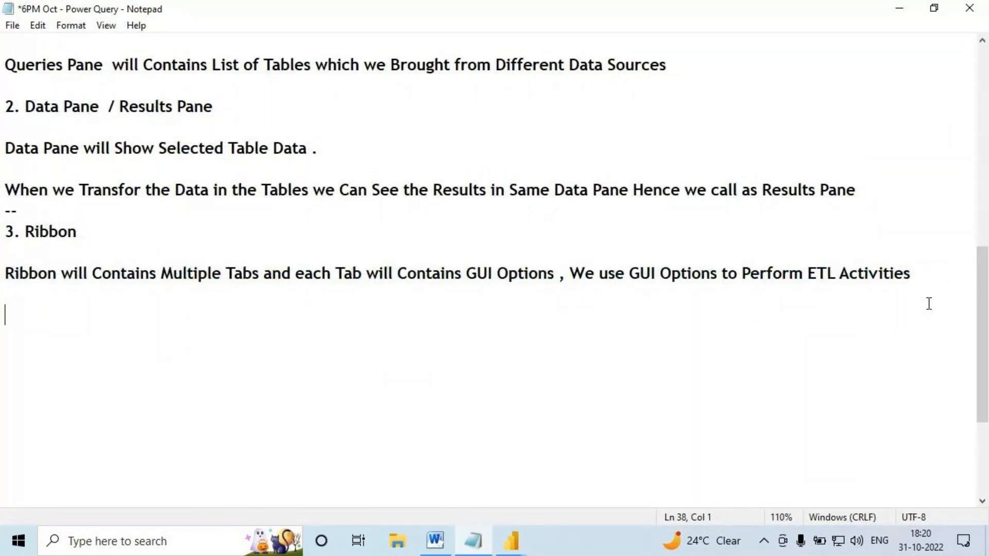
pyautogui.write('--------------')
pyautogui.press('Return')
pyautogui.write('4.')
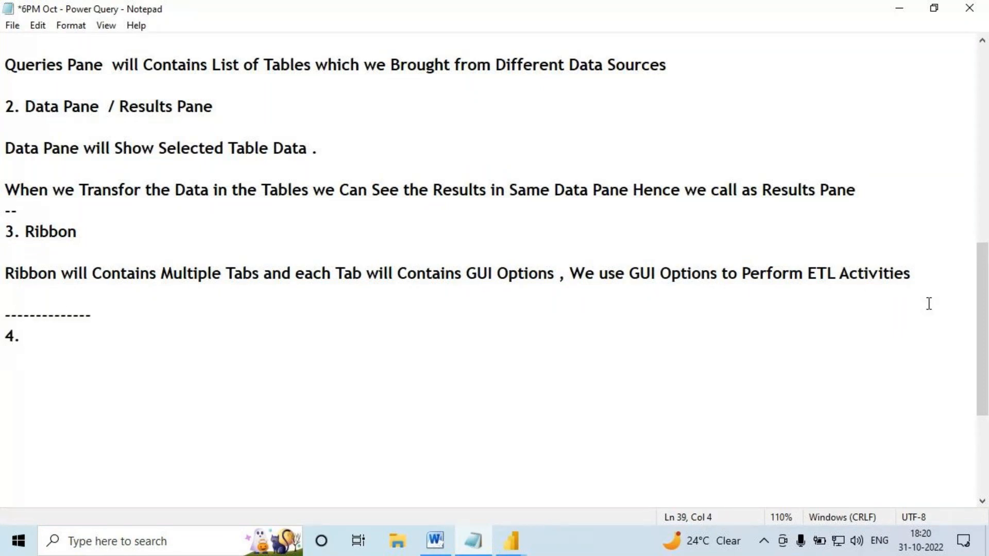
# Switch to Power Query Editor and collapse the Properties and Applied Steps sections of Query Settings.
pyautogui.click(22, 238)
pyautogui.click(514, 543)
pyautogui.click(590, 469)
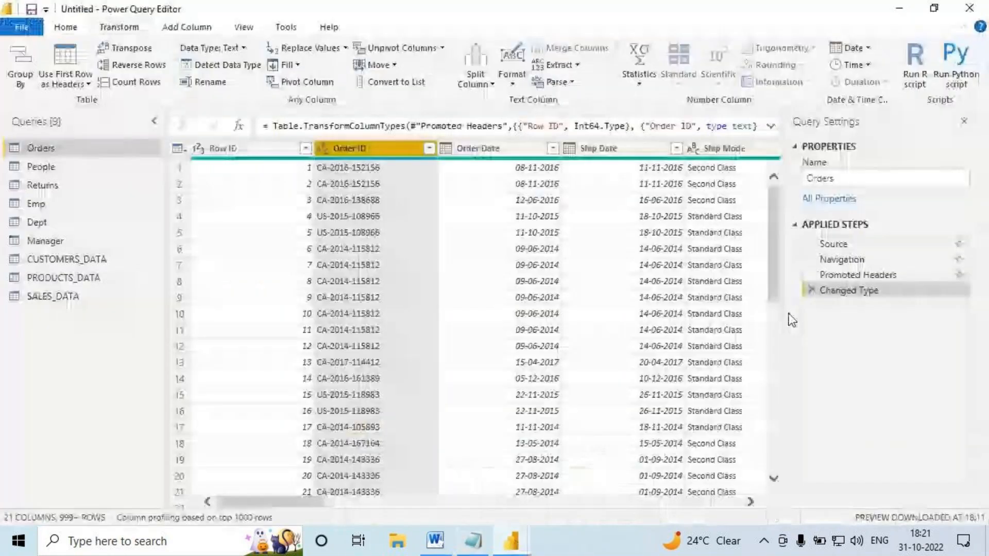
pyautogui.click(794, 147)
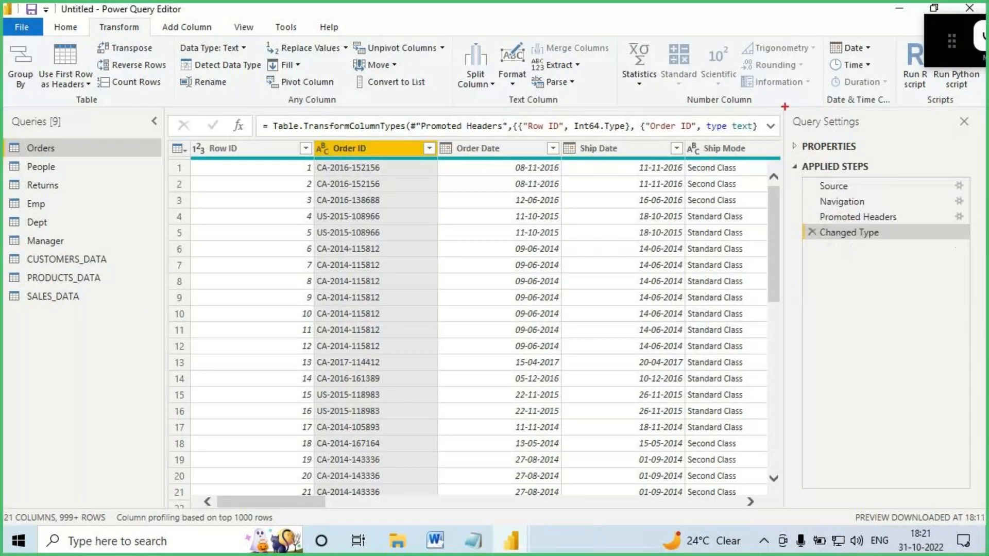
pyautogui.click(795, 166)
# Box the Query Settings pane in red, handwrite "pane" beside its title, and underline the title, Properties and Applied Steps.
pyautogui.hotkey('ctrl', '2')
pyautogui.moveTo(782, 108); pyautogui.dragTo(987, 505)
pyautogui.moveTo(798, 131)
pyautogui.mouseDown()
pyautogui.moveTo(878, 136)
pyautogui.moveTo(889, 116)
pyautogui.moveTo(964, 122)
pyautogui.mouseUp()
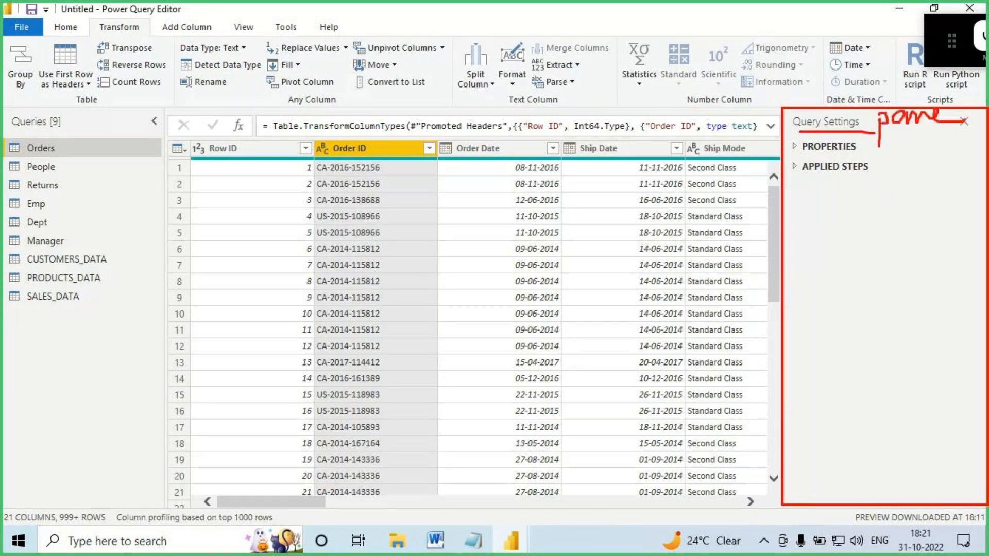
pyautogui.moveTo(800, 156); pyautogui.dragTo(863, 155)
pyautogui.moveTo(810, 176); pyautogui.dragTo(876, 178)
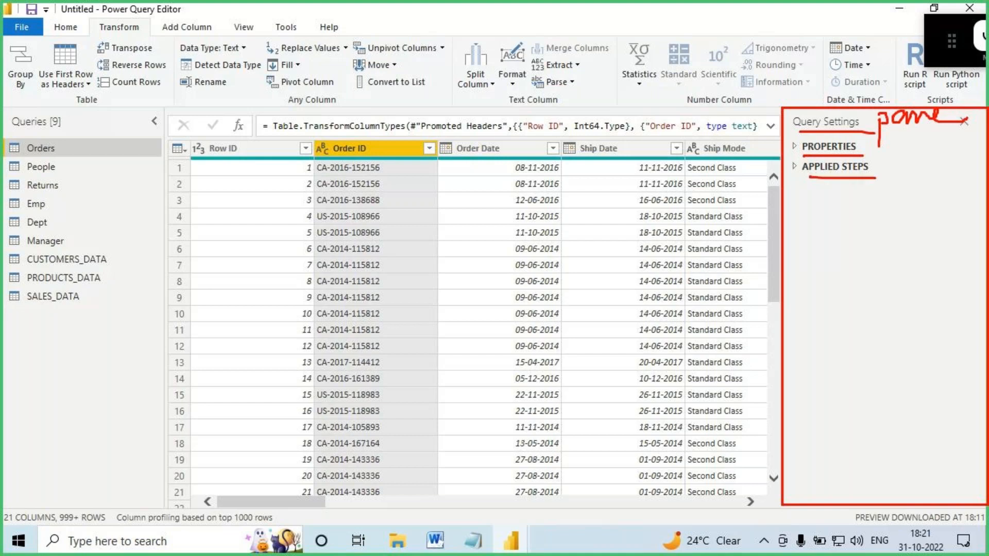
pyautogui.moveTo(794, 130); pyautogui.dragTo(872, 139)
# Switch to Notepad and complete the fourth heading as "4. Query Settings Pane".
pyautogui.hotkey('alt', 'Tab')
pyautogui.write('Que')
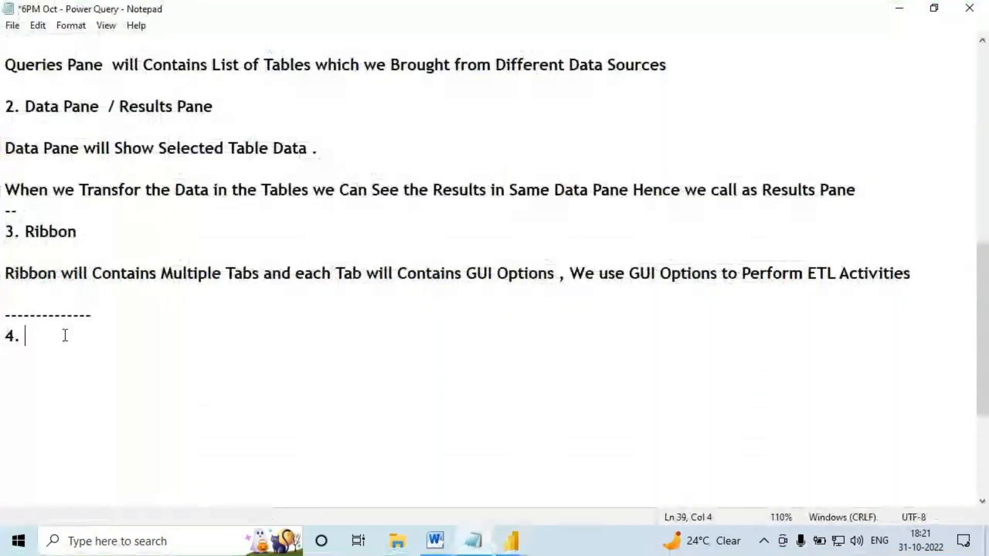
pyautogui.write('ry ')
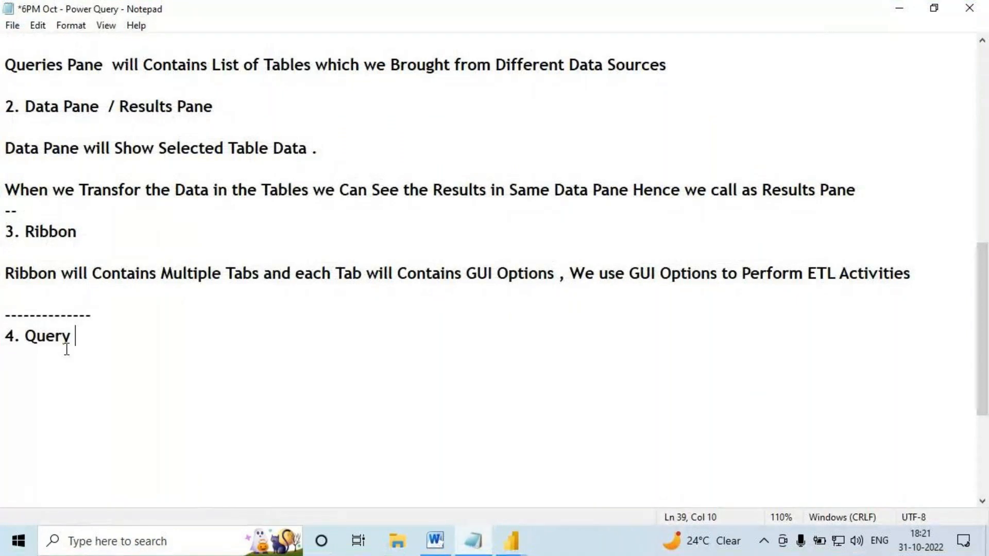
pyautogui.write('Settings Pane')
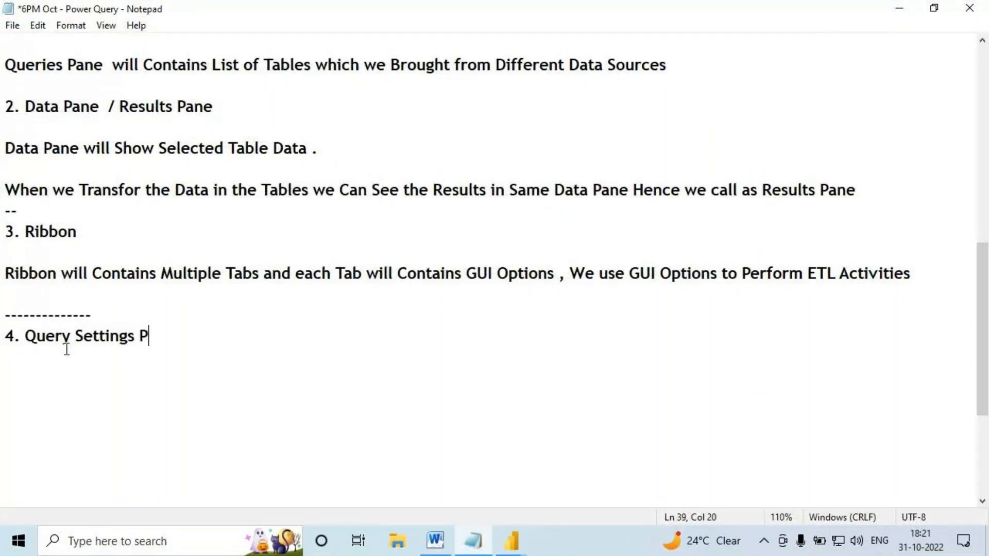
# Add the indented items "A. Properties" and "B. Applied Steps" under the Query Settings Pane heading and save the notes.
pyautogui.press('Return')
pyautogui.press('Return')
pyautogui.press('Tab')
pyautogui.press('Tab')
pyautogui.press('BackSpace')
pyautogui.write('A. Pt')
pyautogui.press('BackSpace')
pyautogui.write('roperties')
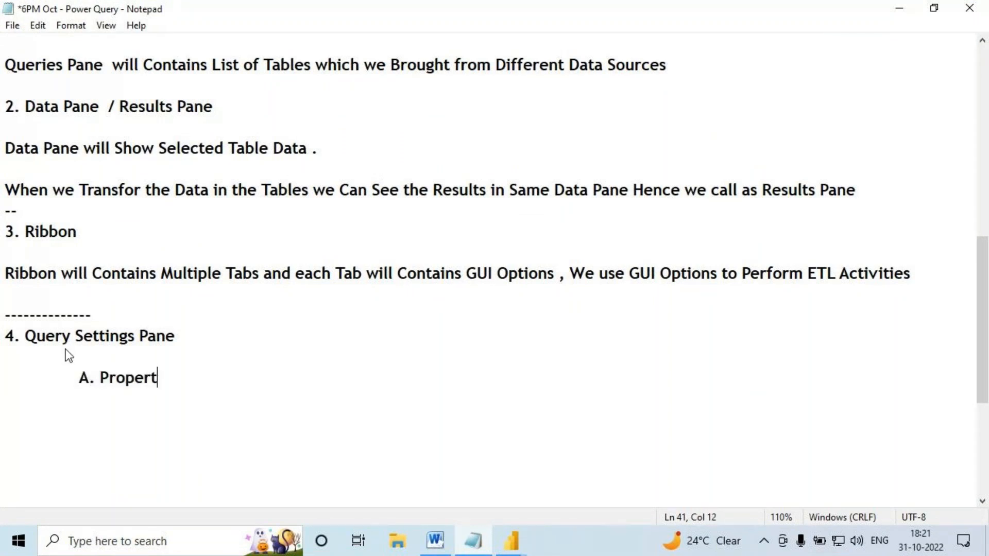
pyautogui.press('Return')
pyautogui.press('Tab')
pyautogui.write('B. ')
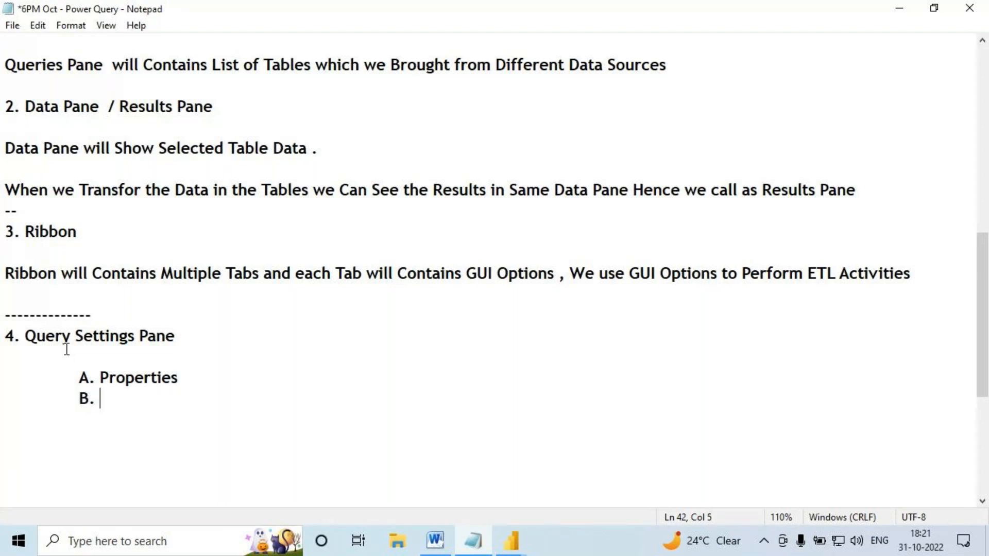
pyautogui.write('Applied Steps')
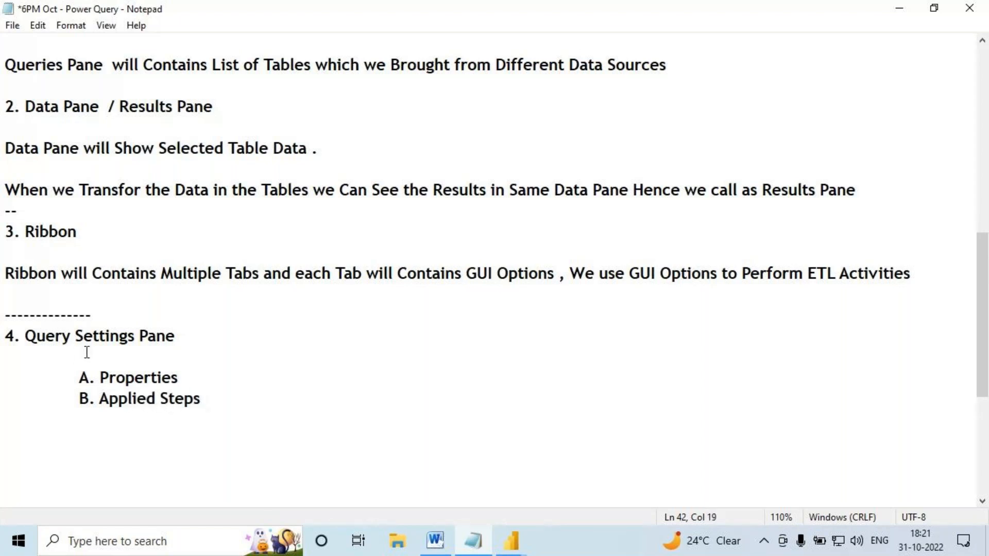
pyautogui.hotkey('ctrl', 's')
# Highlight the Properties and Applied Steps items, switch to Power Query Editor, and expand the Properties section.
pyautogui.moveTo(117, 384); pyautogui.dragTo(197, 385)
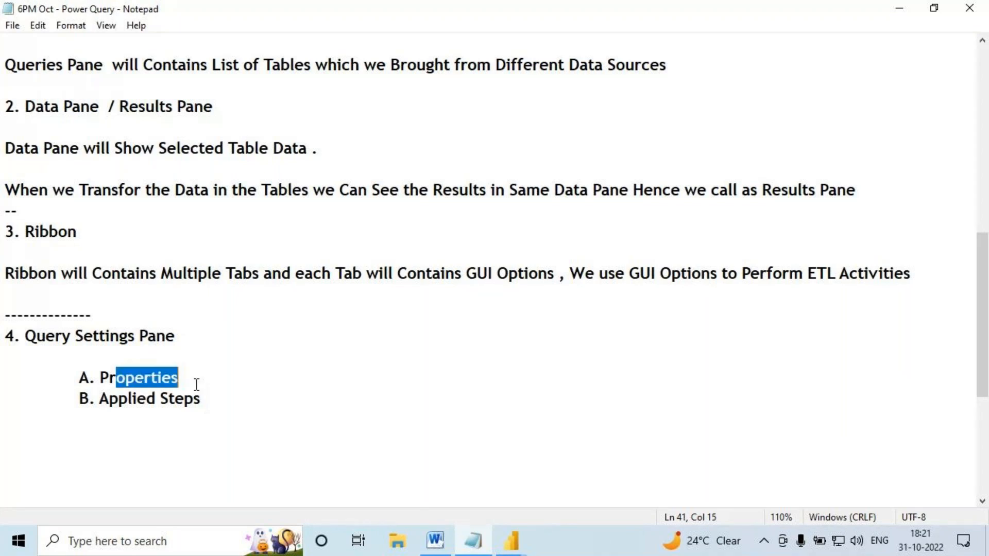
pyautogui.moveTo(128, 408); pyautogui.dragTo(268, 409)
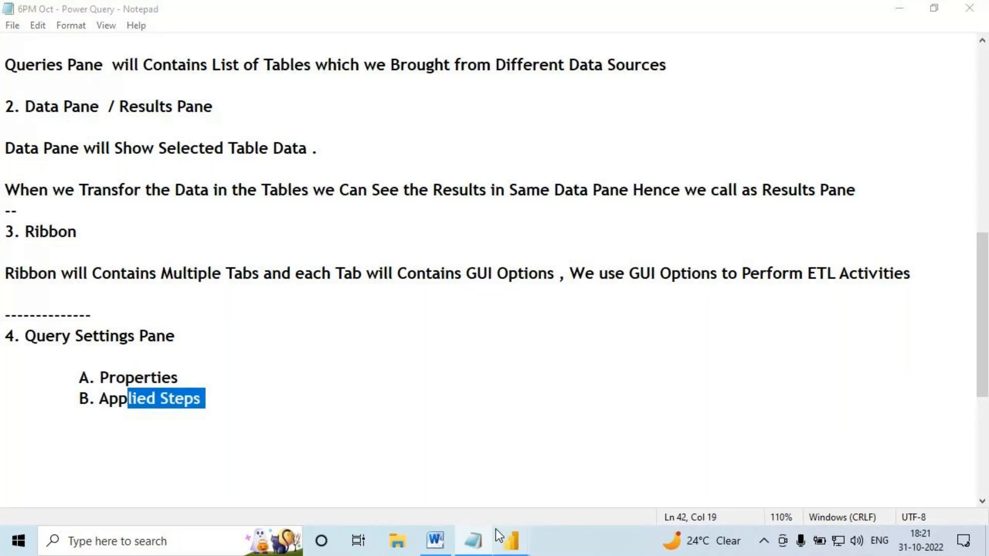
pyautogui.moveTo(509, 540)
pyautogui.click(593, 446)
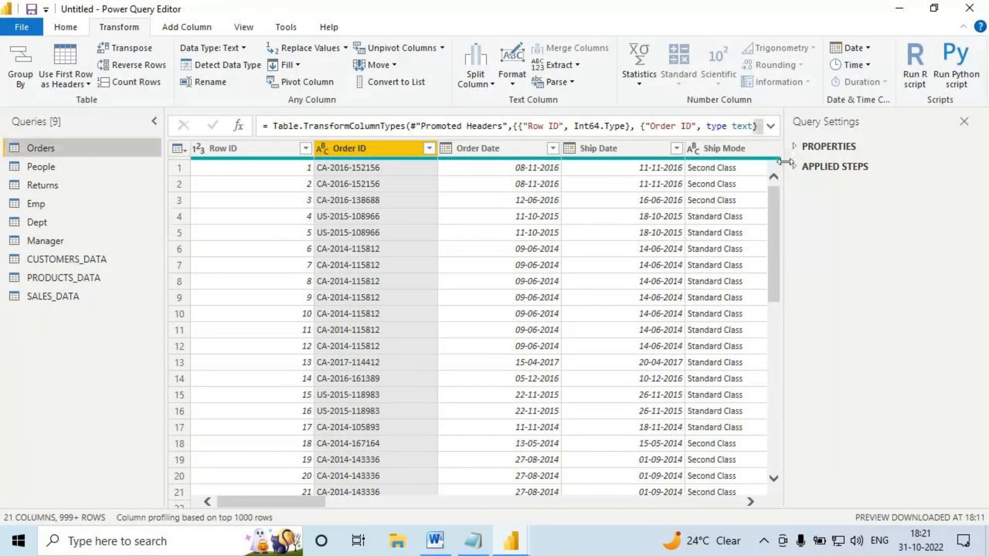
pyautogui.click(801, 149)
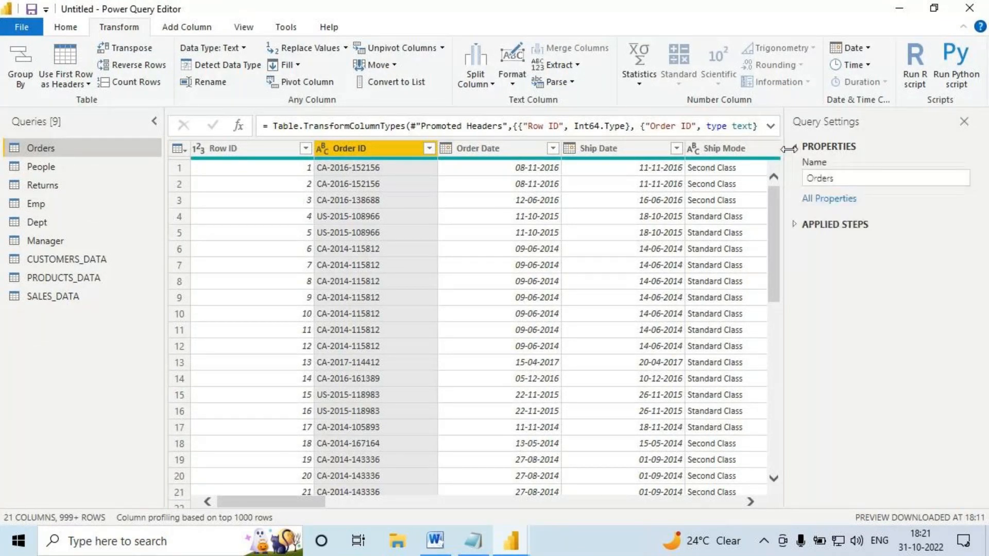
# Open all properties of the Orders query and underline Enable load to report and Include in report refresh in red.
pyautogui.click(828, 199)
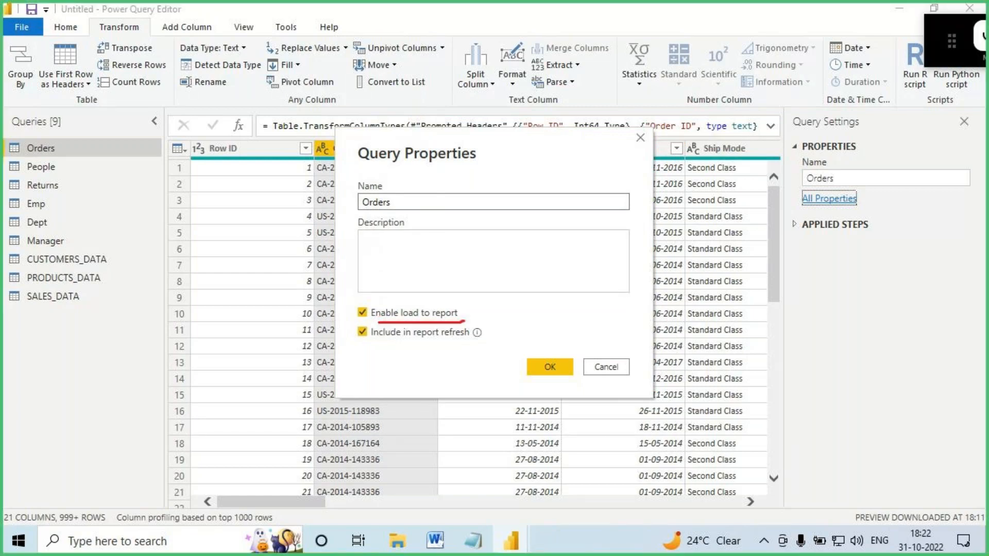
pyautogui.moveTo(375, 348); pyautogui.dragTo(479, 346)
pyautogui.moveTo(515, 155)
pyautogui.mouseDown()
pyautogui.moveTo(491, 128)
pyautogui.moveTo(462, 125)
pyautogui.mouseUp()
pyautogui.moveTo(108, 18); pyautogui.dragTo(163, 16)
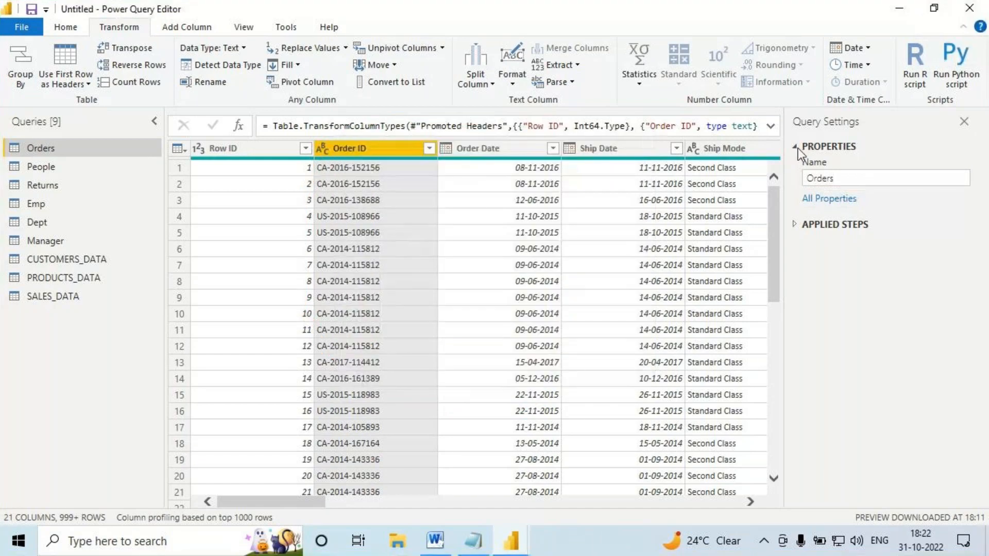
# Collapse the Properties section and underline the Properties and Applied Steps headings in red, clearing the marks at the end.
pyautogui.click(798, 147)
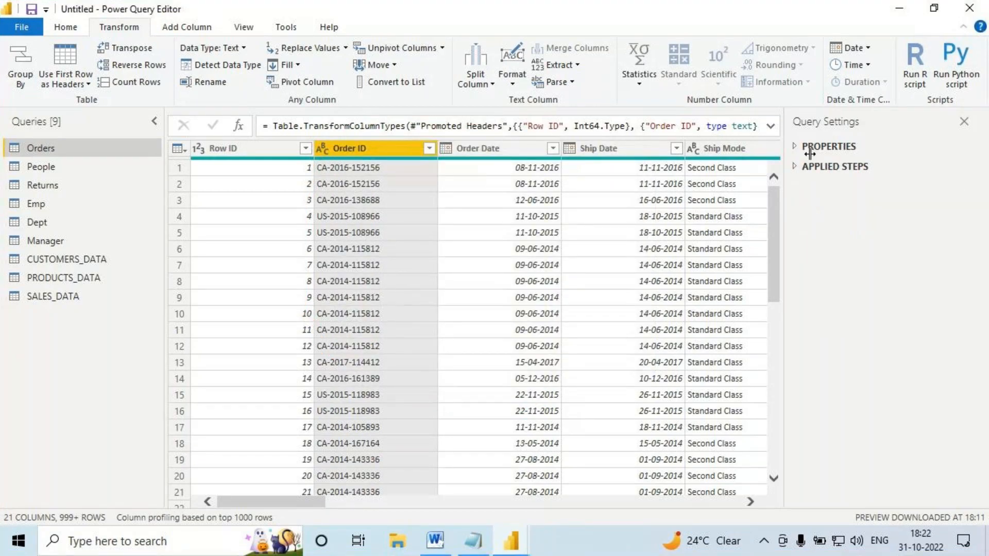
pyautogui.moveTo(798, 156); pyautogui.dragTo(855, 154)
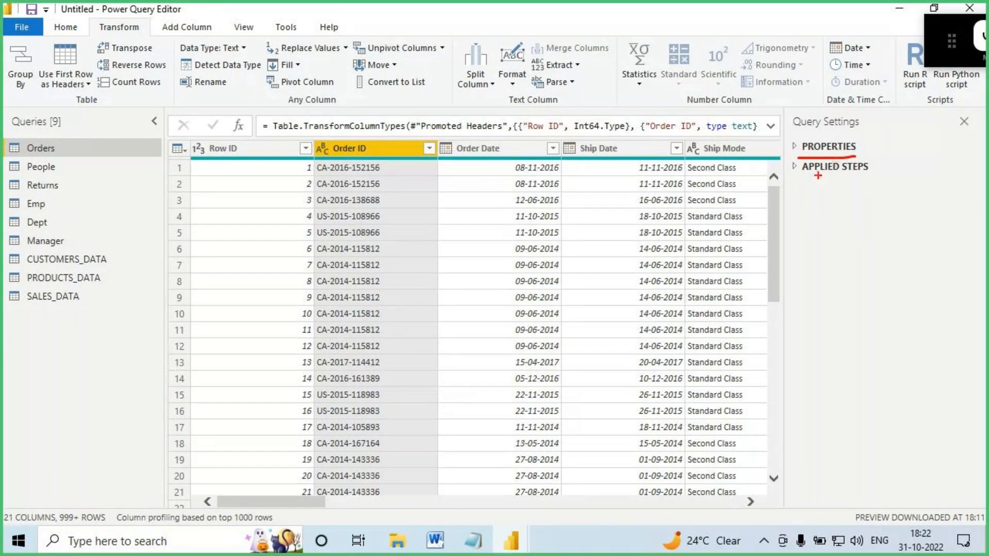
pyautogui.moveTo(803, 176)
pyautogui.mouseDown()
pyautogui.moveTo(858, 181)
pyautogui.moveTo(841, 182)
pyautogui.mouseUp()
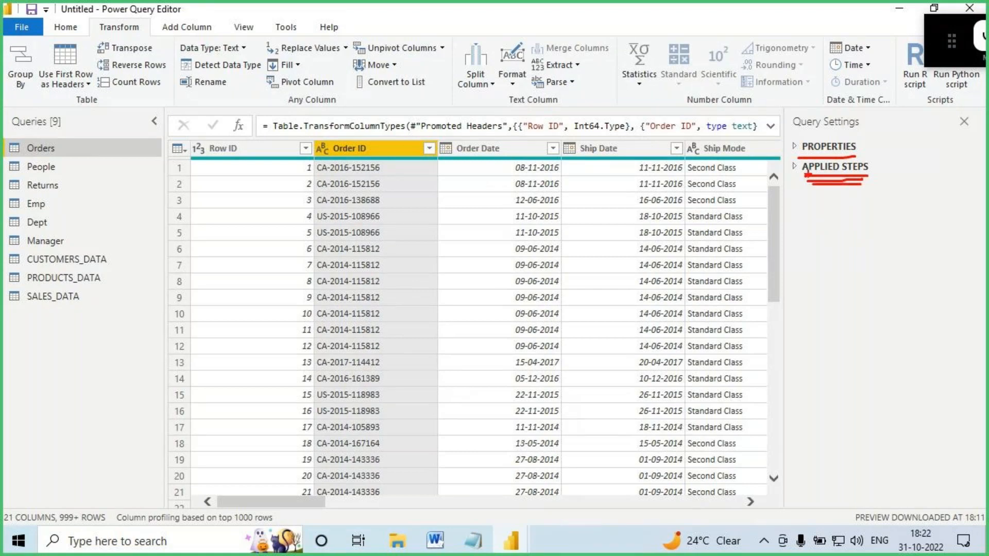
pyautogui.press('Escape')
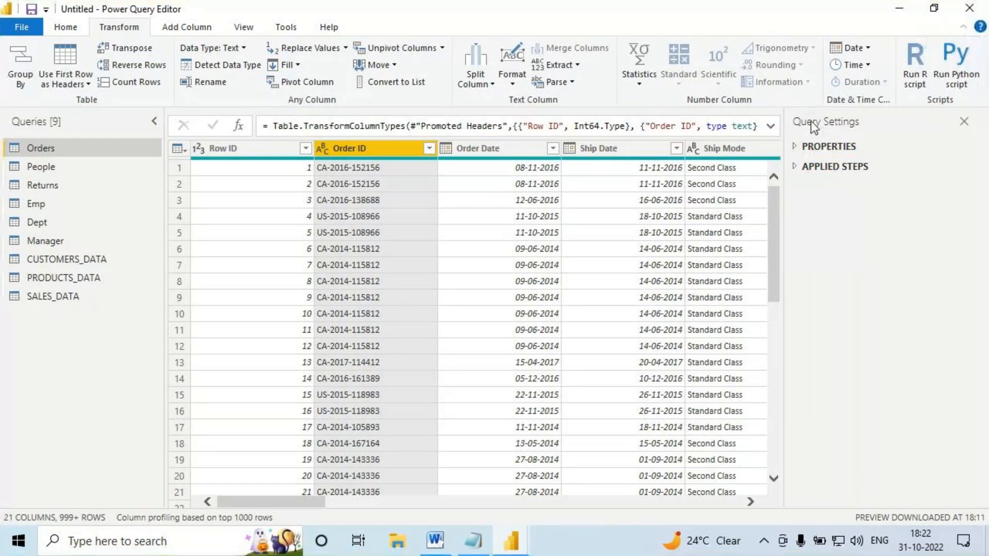
# Expand Applied Steps, box the Orders query in red, and draw an arrow linking it to a box around its applied steps.
pyautogui.click(795, 167)
pyautogui.moveTo(886, 163)
pyautogui.mouseDown()
pyautogui.moveTo(877, 174)
pyautogui.moveTo(911, 157)
pyautogui.mouseUp()
pyautogui.moveTo(884, 160); pyautogui.dragTo(886, 174)
pyautogui.moveTo(901, 160)
pyautogui.mouseDown()
pyautogui.moveTo(913, 172)
pyautogui.moveTo(903, 174)
pyautogui.moveTo(927, 164)
pyautogui.mouseUp()
pyautogui.moveTo(863, 182)
pyautogui.mouseDown()
pyautogui.moveTo(797, 195)
pyautogui.moveTo(842, 256)
pyautogui.moveTo(891, 227)
pyautogui.moveTo(860, 180)
pyautogui.mouseUp()
pyautogui.moveTo(19, 158); pyautogui.dragTo(85, 154)
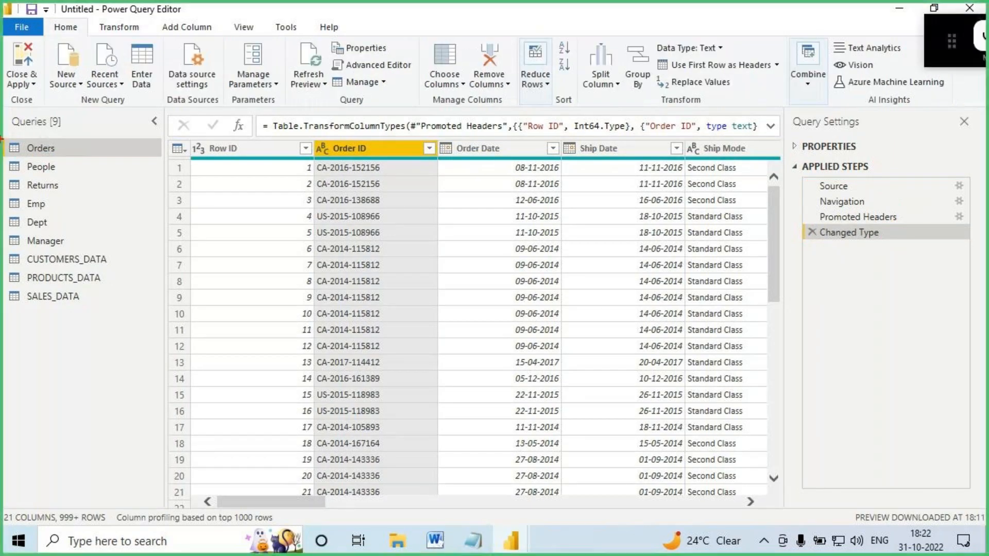
pyautogui.moveTo(2, 137); pyautogui.dragTo(74, 158)
pyautogui.moveTo(76, 146)
pyautogui.mouseDown()
pyautogui.moveTo(452, 77)
pyautogui.moveTo(802, 196)
pyautogui.moveTo(870, 238)
pyautogui.moveTo(984, 255)
pyautogui.mouseUp()
# Point red arrows at Source, Navigation, Promoted Headers and Changed Type, write a circled 4 beside them, and clear the drawing.
pyautogui.moveTo(726, 178); pyautogui.dragTo(807, 187)
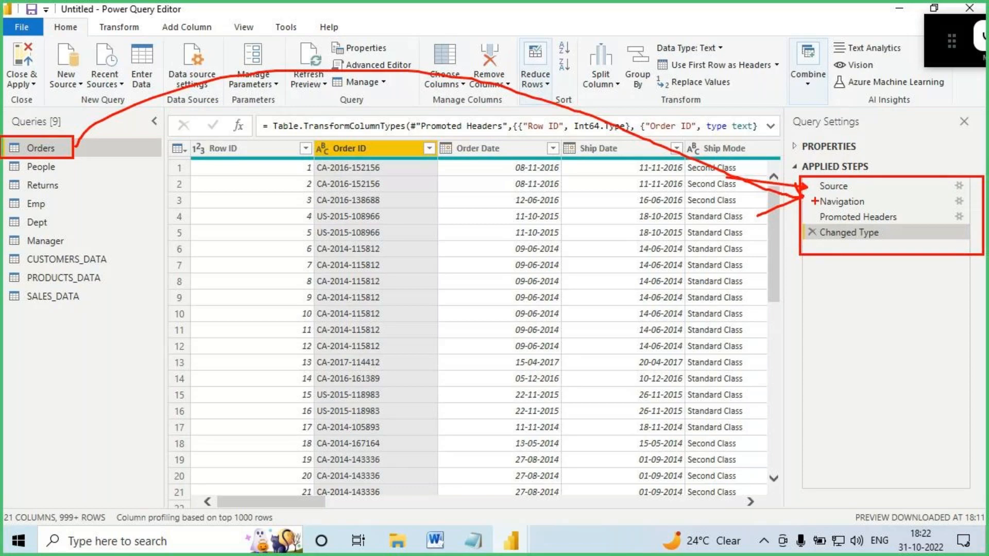
pyautogui.moveTo(745, 201)
pyautogui.mouseDown()
pyautogui.moveTo(819, 201)
pyautogui.moveTo(818, 217)
pyautogui.mouseUp()
pyautogui.moveTo(746, 218); pyautogui.dragTo(816, 218)
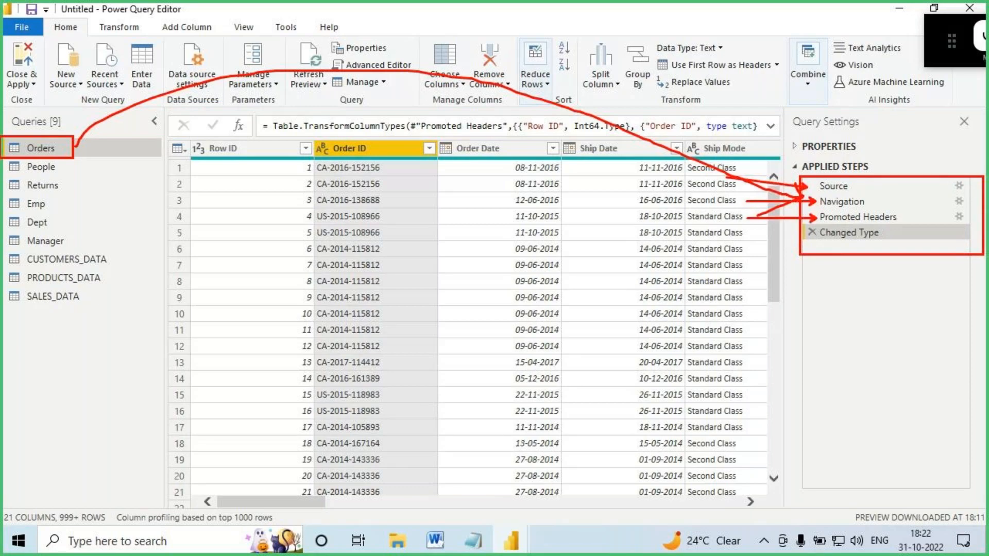
pyautogui.moveTo(728, 233); pyautogui.dragTo(805, 232)
pyautogui.moveTo(879, 184)
pyautogui.mouseDown()
pyautogui.moveTo(888, 195)
pyautogui.moveTo(881, 210)
pyautogui.mouseUp()
pyautogui.moveTo(890, 180)
pyautogui.mouseDown()
pyautogui.moveTo(859, 190)
pyautogui.moveTo(890, 180)
pyautogui.mouseUp()
pyautogui.moveTo(922, 149)
pyautogui.mouseDown()
pyautogui.moveTo(910, 178)
pyautogui.moveTo(954, 158)
pyautogui.mouseUp()
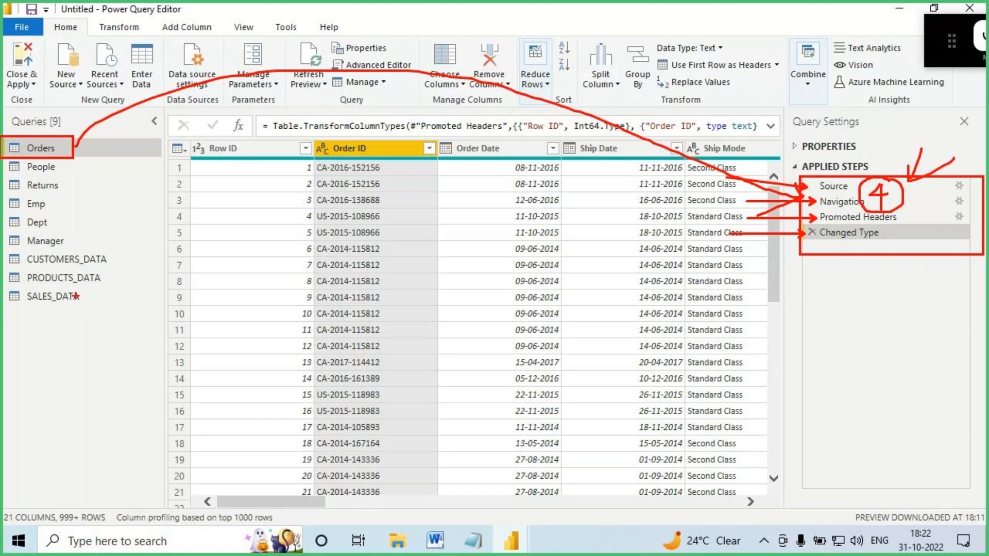
pyautogui.press('Escape')
# Show the SALES_DATA query, box its name in red, and underline the Applied Steps heading.
pyautogui.click(67, 295)
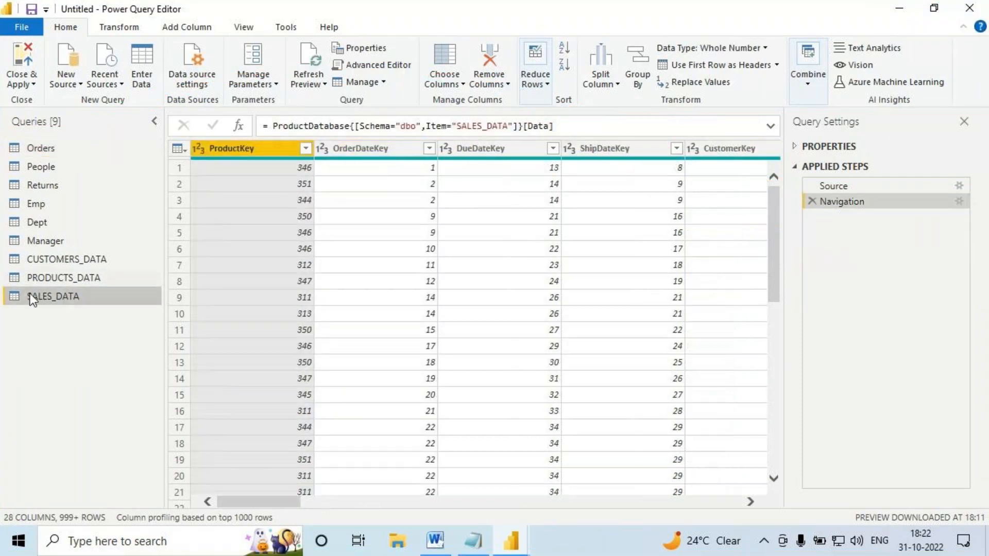
pyautogui.hotkey('ctrl', '2')
pyautogui.moveTo(4, 287); pyautogui.dragTo(107, 304)
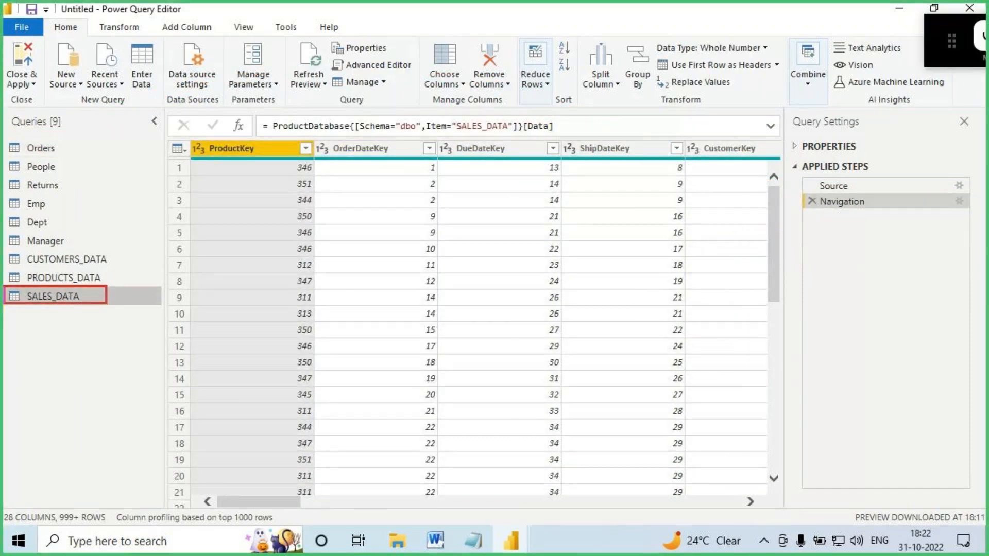
pyautogui.moveTo(24, 305); pyautogui.dragTo(97, 296)
pyautogui.moveTo(811, 176); pyautogui.dragTo(870, 174)
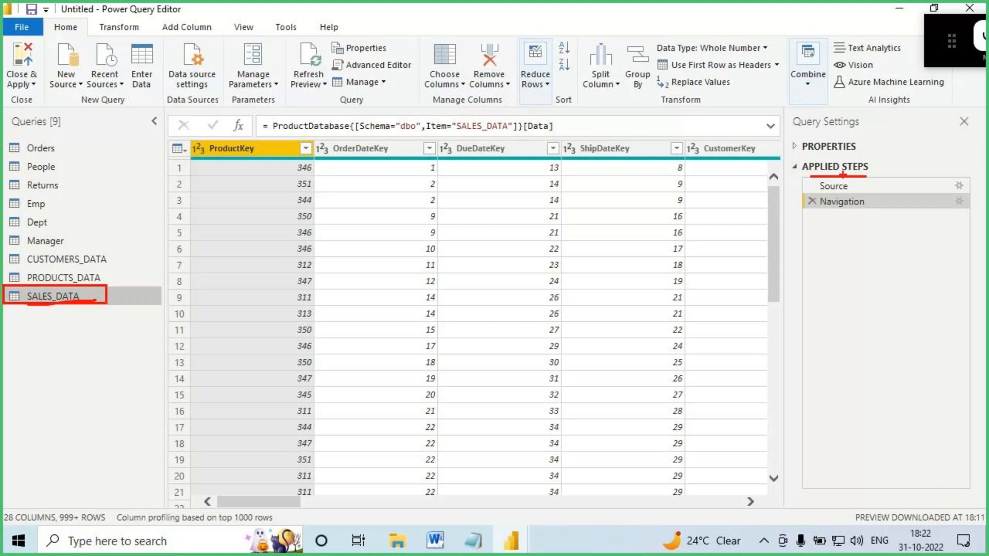
# Mark SALES_DATA's Source and Navigation steps with red arrows, write a circled 2 beside them, and clear the drawing.
pyautogui.moveTo(807, 182); pyautogui.dragTo(739, 182)
pyautogui.moveTo(803, 197); pyautogui.dragTo(765, 197)
pyautogui.moveTo(871, 177); pyautogui.dragTo(836, 215)
pyautogui.moveTo(15, 309); pyautogui.dragTo(121, 306)
pyautogui.moveTo(894, 193)
pyautogui.mouseDown()
pyautogui.moveTo(918, 191)
pyautogui.moveTo(901, 210)
pyautogui.moveTo(932, 209)
pyautogui.moveTo(933, 189)
pyautogui.mouseUp()
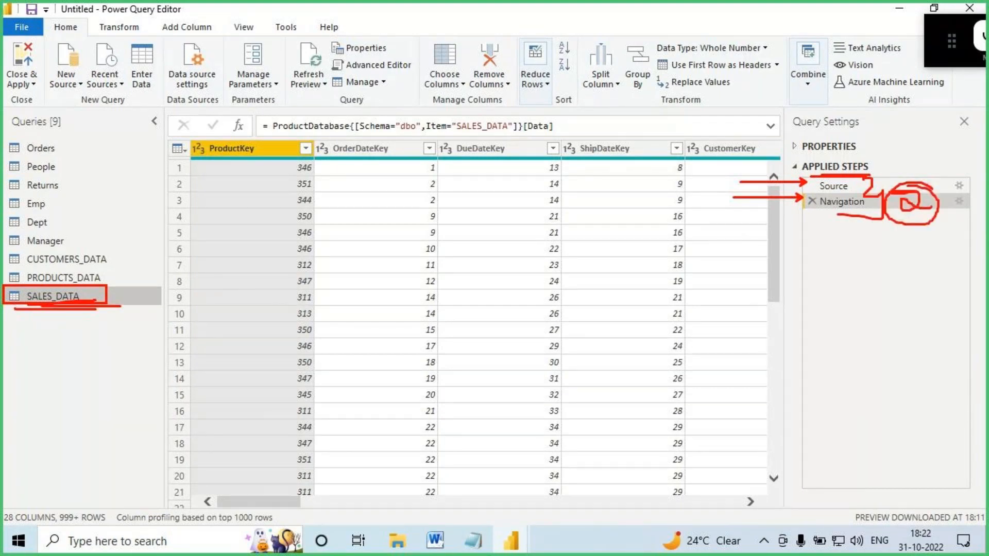
pyautogui.press('Escape')
# Show the Returns query, box the Applied Steps heading in red, and point arrows at its applied steps.
pyautogui.click(44, 187)
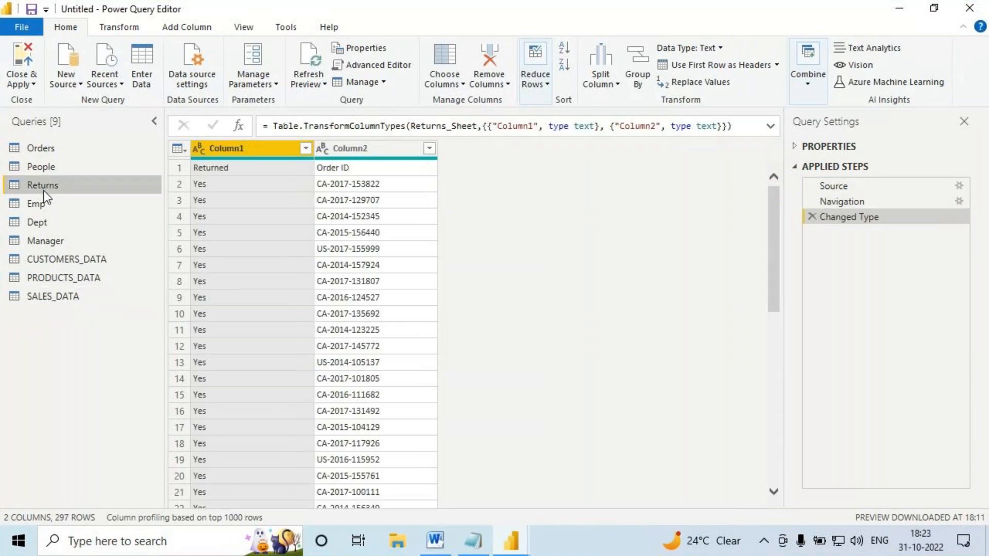
pyautogui.hotkey('ctrl', '2')
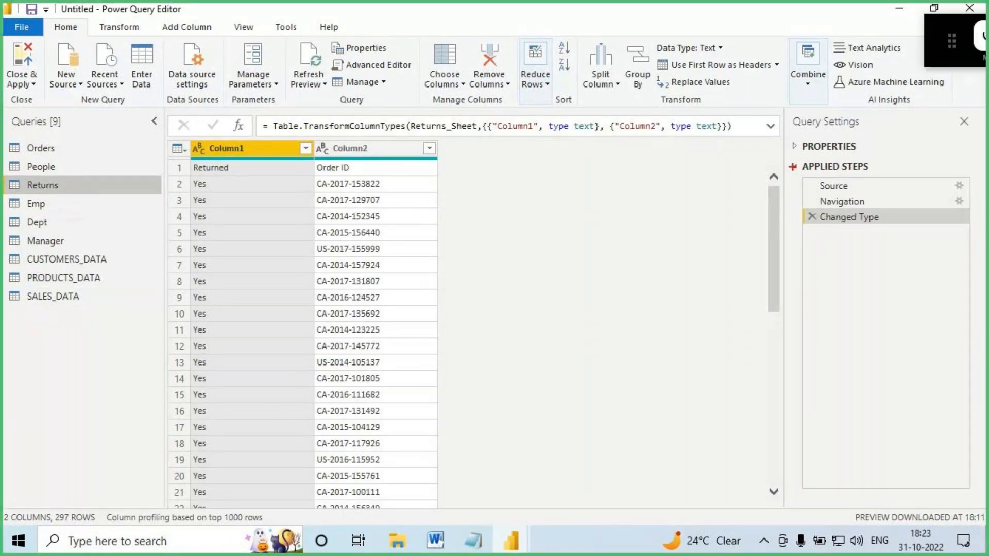
pyautogui.moveTo(786, 160); pyautogui.dragTo(891, 176)
pyautogui.moveTo(810, 186)
pyautogui.mouseDown()
pyautogui.moveTo(763, 186)
pyautogui.moveTo(756, 202)
pyautogui.mouseUp()
pyautogui.moveTo(809, 218); pyautogui.dragTo(752, 219)
# Bracket the applied steps of Returns in red and write a circled 3 with an X mark below it.
pyautogui.moveTo(884, 184)
pyautogui.mouseDown()
pyautogui.moveTo(895, 222)
pyautogui.moveTo(859, 228)
pyautogui.mouseUp()
pyautogui.moveTo(913, 196)
pyautogui.mouseDown()
pyautogui.moveTo(922, 213)
pyautogui.moveTo(906, 215)
pyautogui.mouseUp()
pyautogui.moveTo(937, 187); pyautogui.dragTo(922, 181)
pyautogui.moveTo(916, 231)
pyautogui.mouseDown()
pyautogui.moveTo(918, 262)
pyautogui.moveTo(890, 257)
pyautogui.mouseUp()
pyautogui.moveTo(905, 244); pyautogui.dragTo(925, 266)
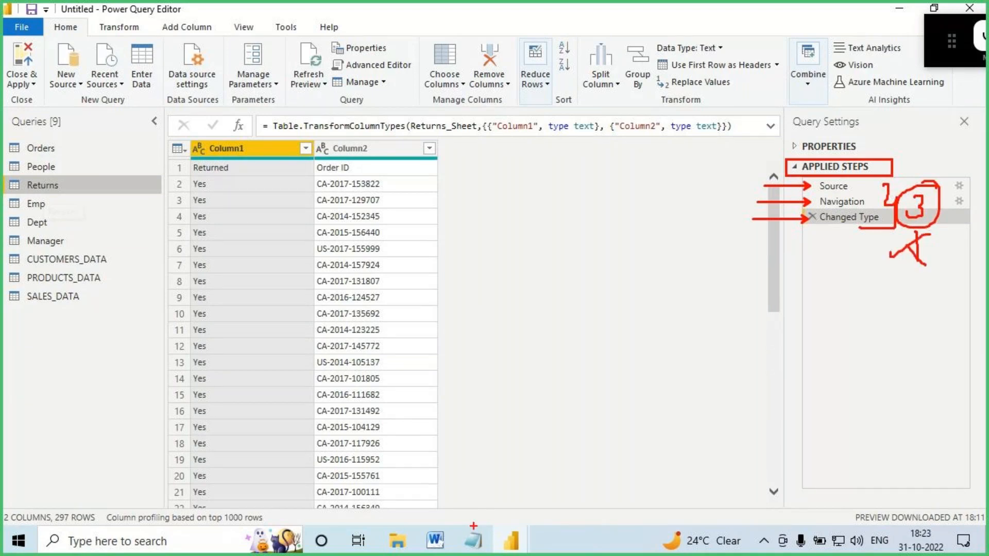
# Switch to Notepad and copy "Applied Steps" onto a new double-indented line, leaving one blank line below item B.
pyautogui.click(473, 536)
pyautogui.moveTo(100, 400); pyautogui.dragTo(209, 401)
pyautogui.hotkey('ctrl', 'c')
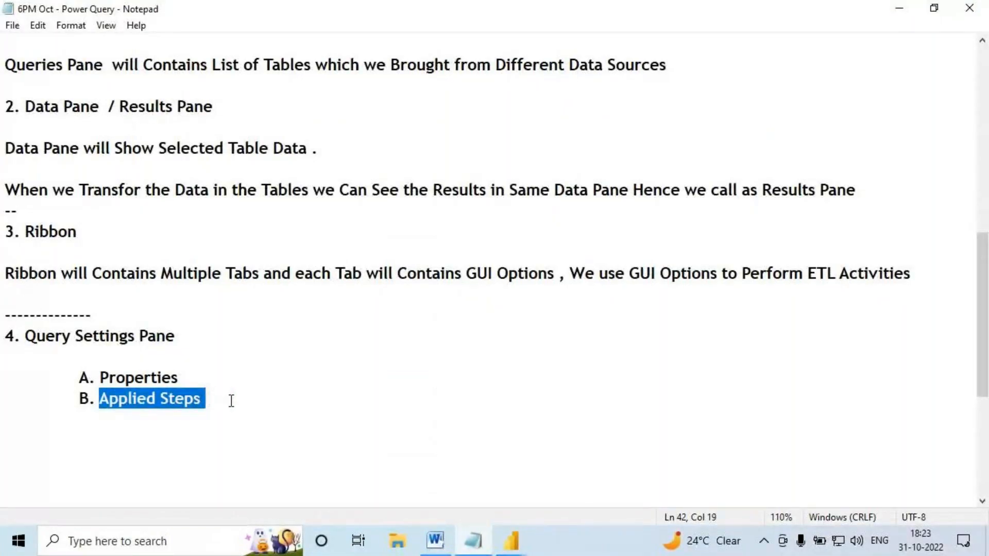
pyautogui.click(229, 399)
pyautogui.press('Return')
pyautogui.press('Return')
pyautogui.press('Tab')
pyautogui.press('Tab')
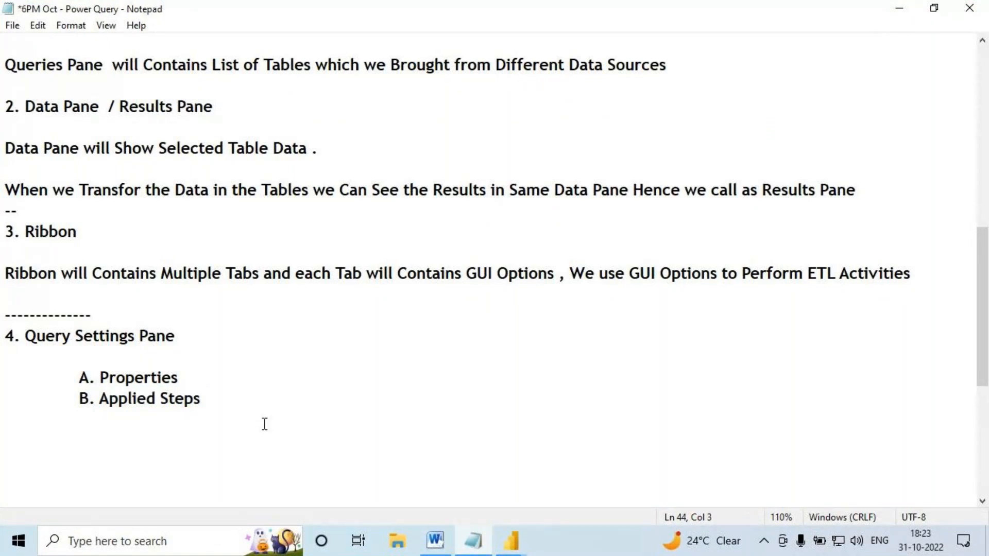
pyautogui.hotkey('ctrl', 'v')
# Complete the line as "Applied Steps will Record List of ETL Activities we Performed on Selected Table".
pyautogui.write('Will Record')
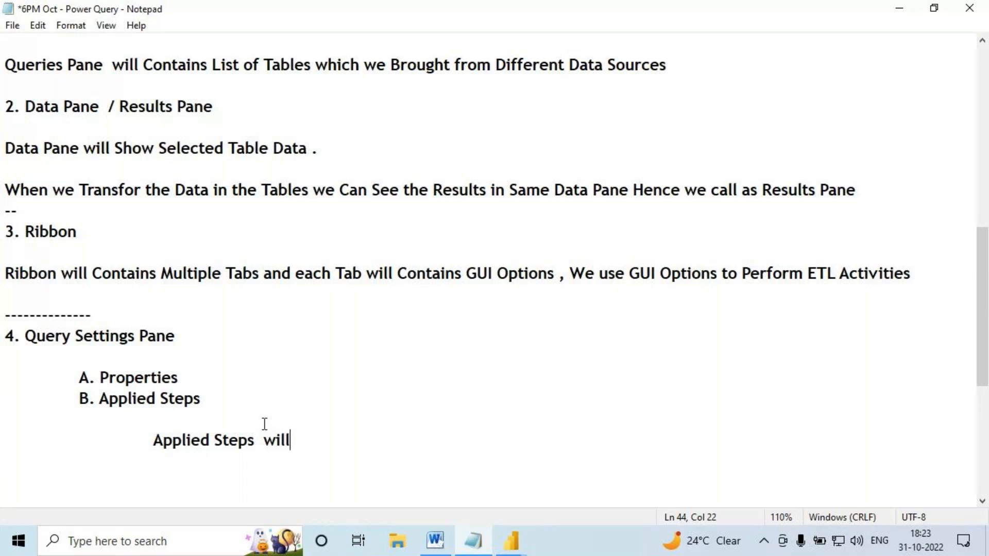
pyautogui.write(' List o')
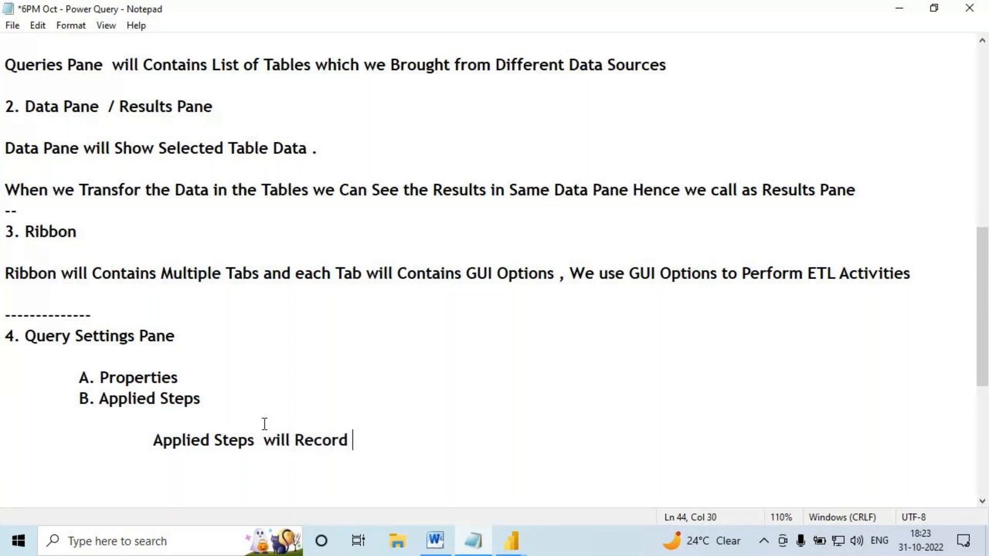
pyautogui.write('f E')
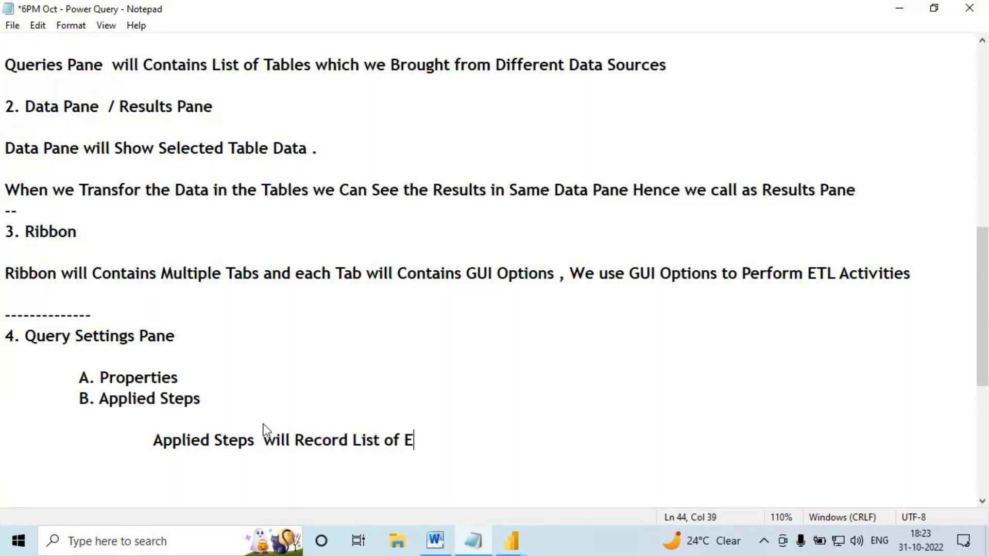
pyautogui.write('TL Activi')
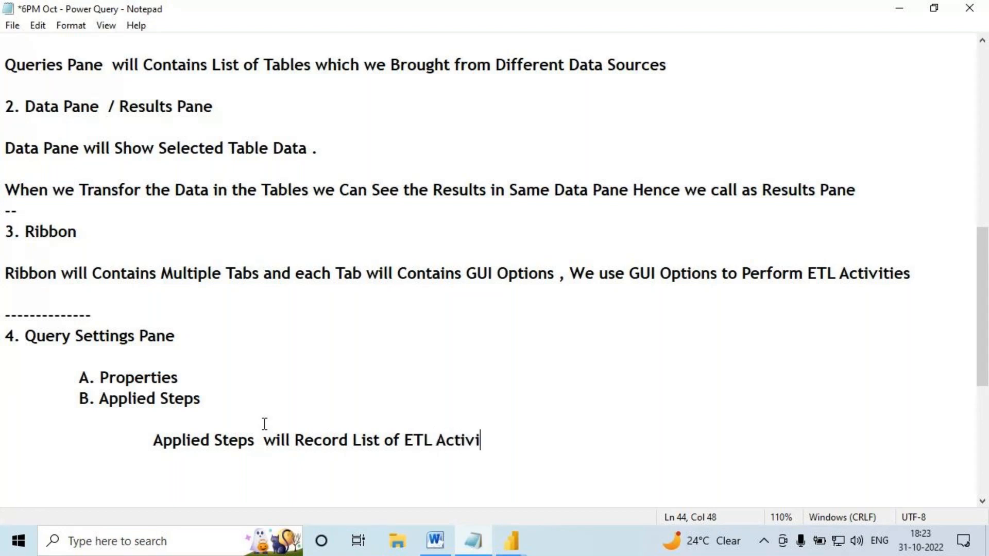
pyautogui.write('ties we Pe')
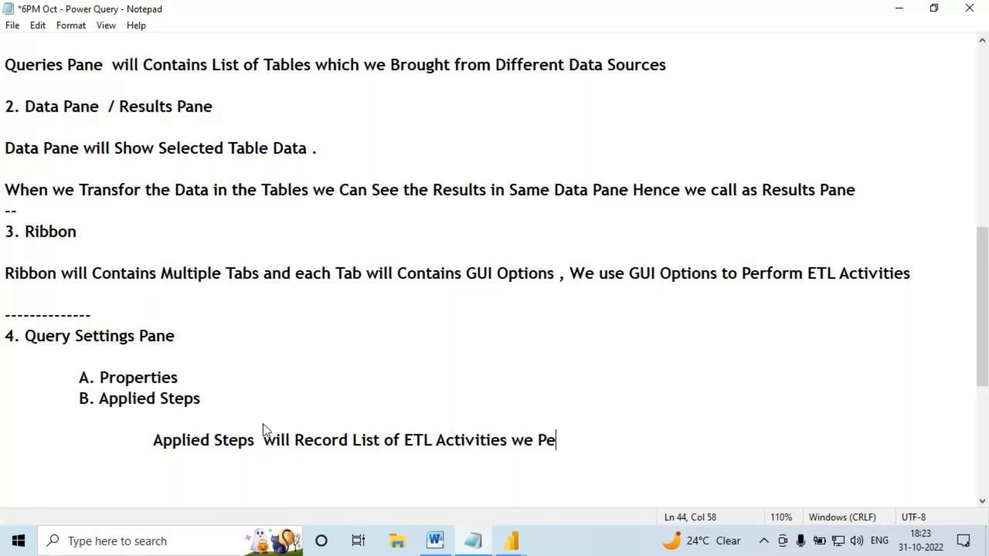
pyautogui.write('rformed on Se')
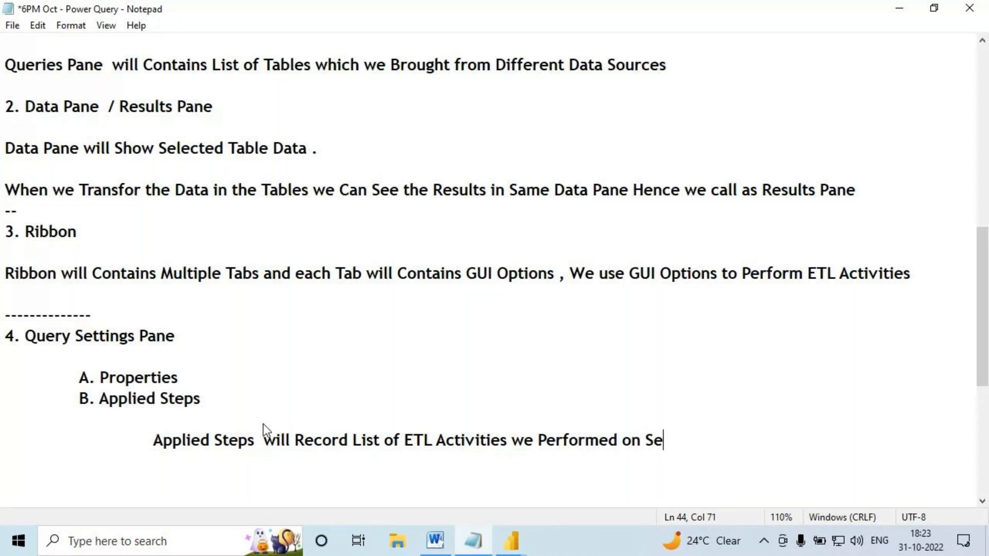
pyautogui.write('lected Table')
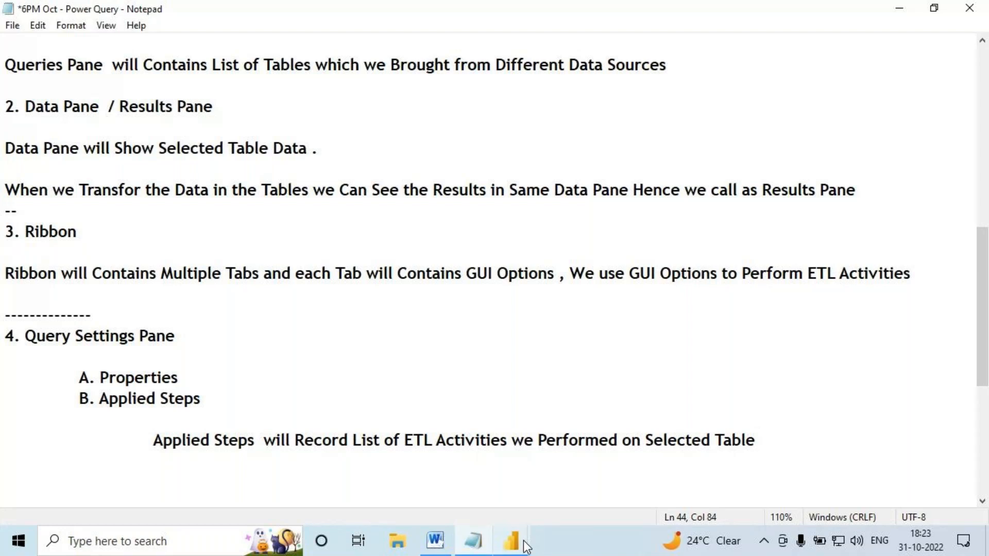
# Switch to Power Query Editor, box the Returns query in red, write a circled 3 on its applied steps, and clear the drawing.
pyautogui.moveTo(520, 543)
pyautogui.click(566, 492)
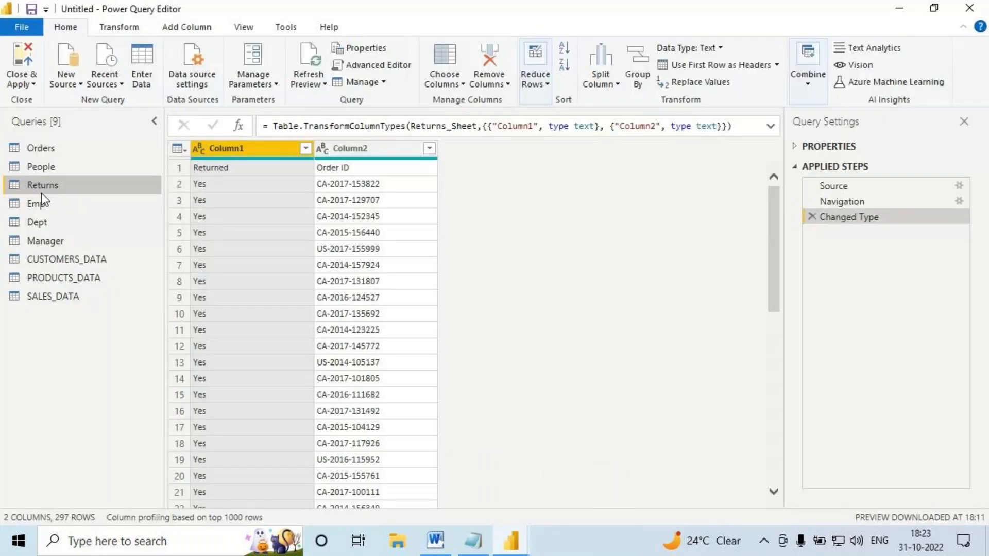
pyautogui.moveTo(3, 176); pyautogui.dragTo(91, 195)
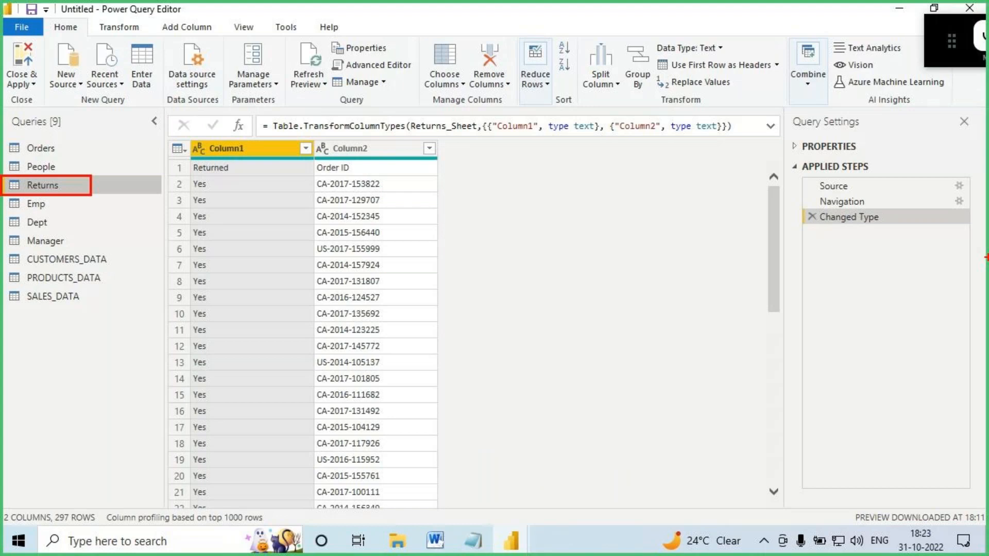
pyautogui.moveTo(870, 190); pyautogui.dragTo(872, 215)
pyautogui.moveTo(877, 175); pyautogui.dragTo(876, 175)
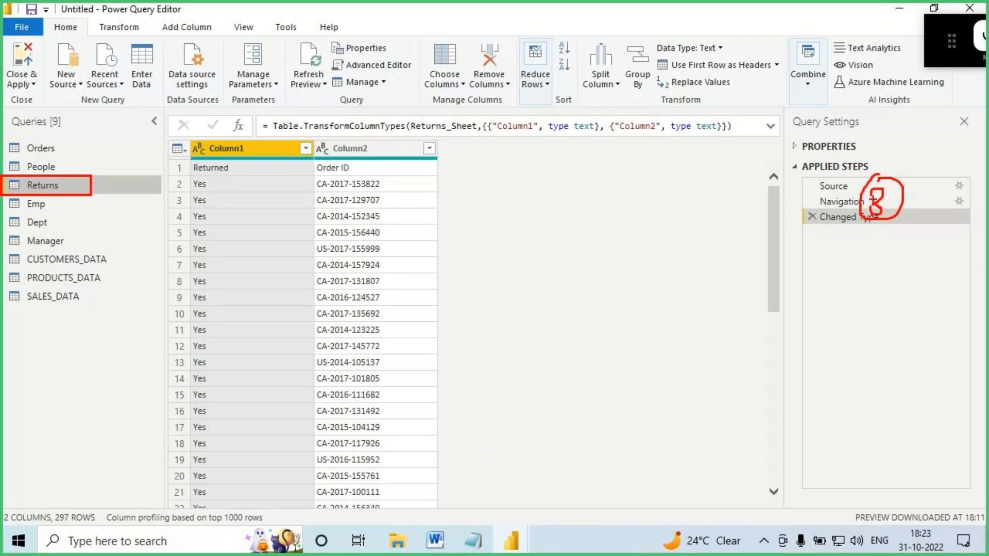
pyautogui.press('Escape')
# Show the Orders query, box its name in red, and write "Excel" above it with an arrow pointing to Orders.
pyautogui.click(47, 149)
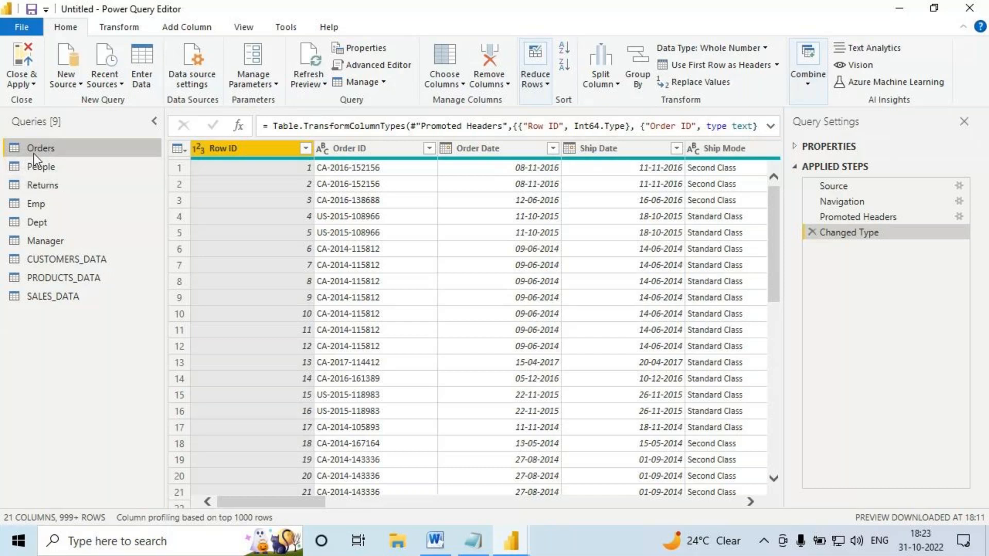
pyautogui.hotkey('ctrl', '2')
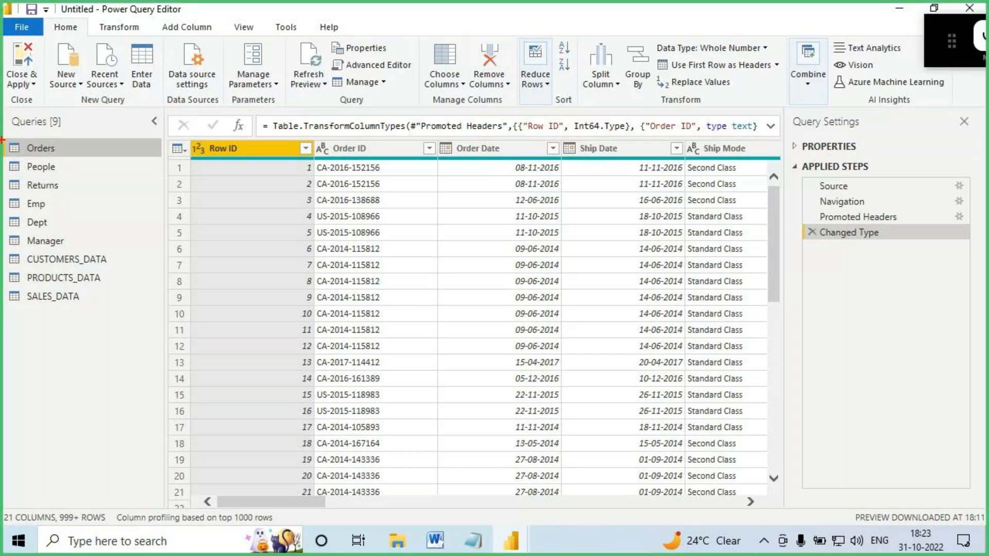
pyautogui.moveTo(2, 140); pyautogui.dragTo(70, 157)
pyautogui.moveTo(81, 41)
pyautogui.mouseDown()
pyautogui.moveTo(60, 64)
pyautogui.moveTo(81, 57)
pyautogui.moveTo(96, 67)
pyautogui.mouseUp()
pyautogui.moveTo(113, 50); pyautogui.dragTo(123, 69)
pyautogui.moveTo(138, 44)
pyautogui.mouseDown()
pyautogui.moveTo(132, 86)
pyautogui.moveTo(66, 142)
pyautogui.mouseUp()
pyautogui.moveTo(68, 141)
pyautogui.mouseDown()
pyautogui.moveTo(93, 138)
pyautogui.moveTo(72, 161)
pyautogui.moveTo(9, 160)
pyautogui.mouseUp()
# Draw an arrow from Orders toward a circled "Transf" note, and circle its applied steps with a circled 4 beside them.
pyautogui.moveTo(78, 115)
pyautogui.mouseDown()
pyautogui.moveTo(102, 135)
pyautogui.moveTo(86, 152)
pyautogui.moveTo(153, 138)
pyautogui.moveTo(137, 176)
pyautogui.mouseUp()
pyautogui.moveTo(196, 107)
pyautogui.mouseDown()
pyautogui.moveTo(198, 134)
pyautogui.moveTo(228, 106)
pyautogui.mouseUp()
pyautogui.moveTo(238, 94)
pyautogui.mouseDown()
pyautogui.moveTo(253, 110)
pyautogui.moveTo(264, 106)
pyautogui.moveTo(272, 81)
pyautogui.moveTo(266, 106)
pyautogui.mouseUp()
pyautogui.moveTo(291, 53); pyautogui.dragTo(287, 107)
pyautogui.moveTo(272, 97); pyautogui.dragTo(320, 66)
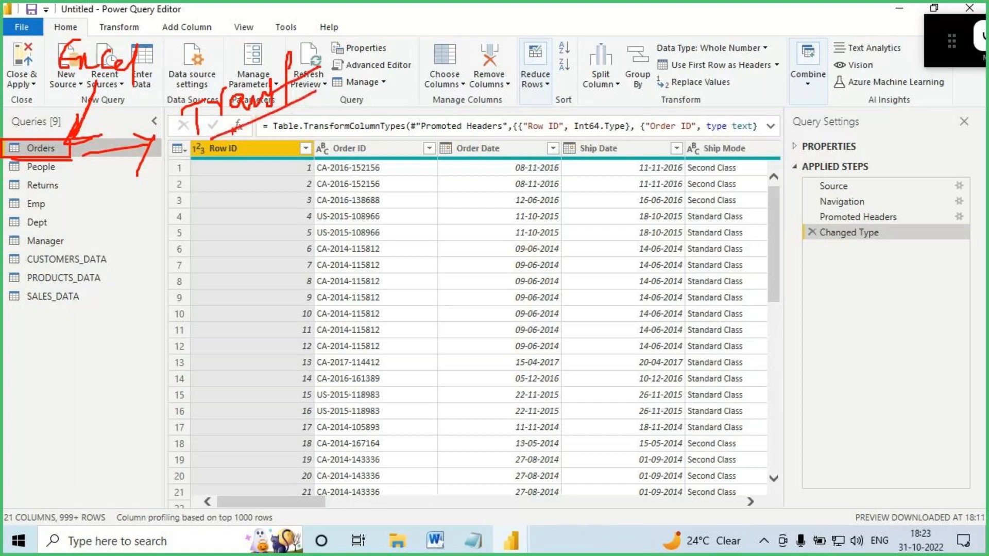
pyautogui.moveTo(221, 139); pyautogui.dragTo(247, 140)
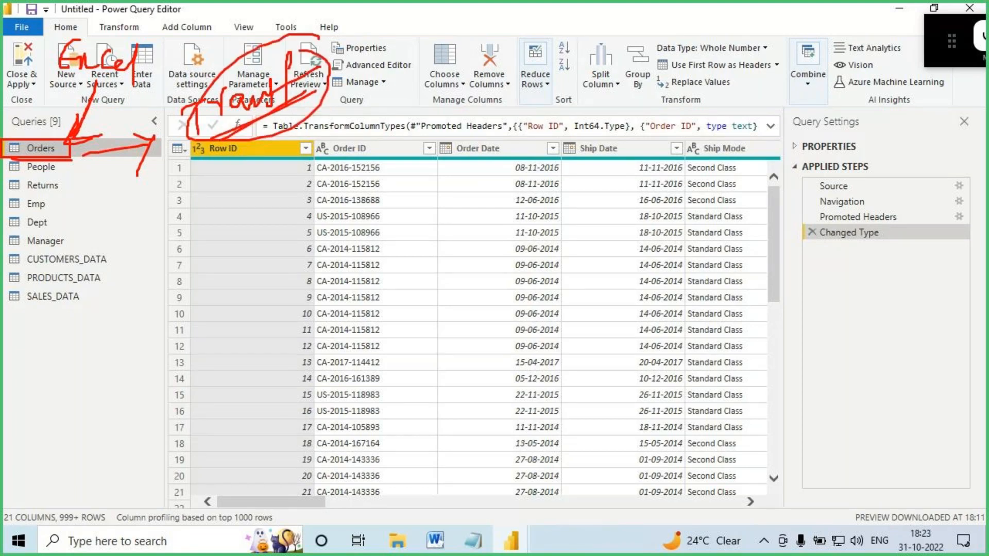
pyautogui.moveTo(870, 185)
pyautogui.mouseDown()
pyautogui.moveTo(884, 211)
pyautogui.moveTo(870, 189)
pyautogui.moveTo(917, 206)
pyautogui.moveTo(899, 231)
pyautogui.mouseUp()
pyautogui.moveTo(909, 177)
pyautogui.mouseDown()
pyautogui.moveTo(872, 222)
pyautogui.moveTo(913, 186)
pyautogui.moveTo(879, 189)
pyautogui.mouseUp()
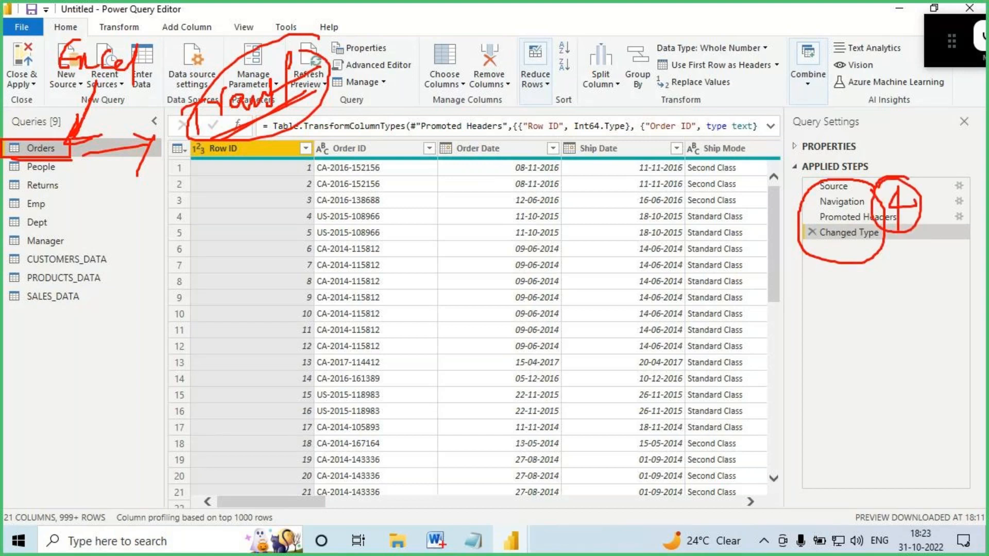
# Switch to Word, trace the path from Excel Files to Power Query in red on the architecture diagram, and return to Power Query Editor.
pyautogui.click(436, 541)
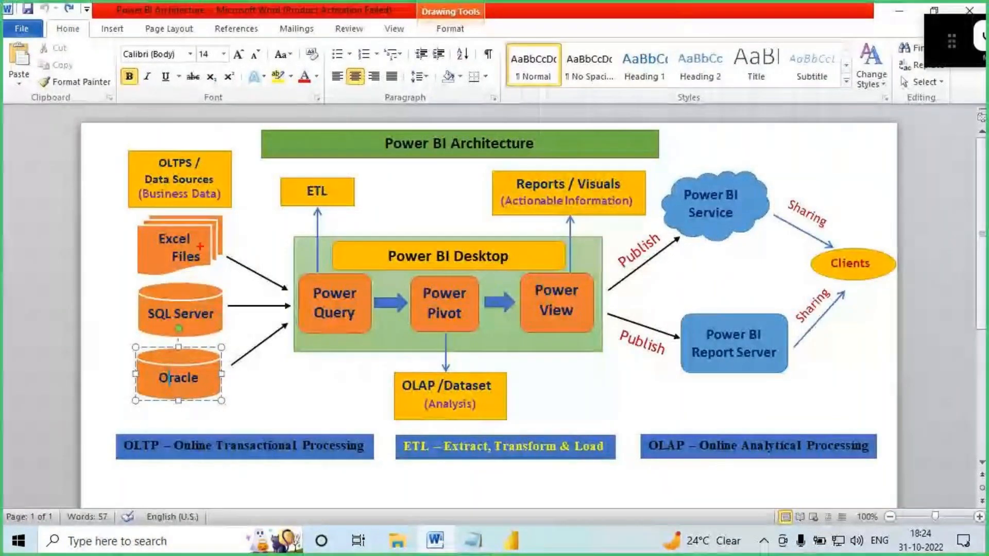
pyautogui.moveTo(204, 233)
pyautogui.mouseDown()
pyautogui.moveTo(306, 293)
pyautogui.moveTo(320, 286)
pyautogui.moveTo(288, 311)
pyautogui.mouseUp()
pyautogui.moveTo(315, 228)
pyautogui.mouseDown()
pyautogui.moveTo(308, 251)
pyautogui.moveTo(292, 255)
pyautogui.moveTo(337, 231)
pyautogui.moveTo(348, 280)
pyautogui.mouseUp()
pyautogui.moveTo(337, 240); pyautogui.dragTo(370, 233)
pyautogui.press('Escape')
pyautogui.click(517, 536)
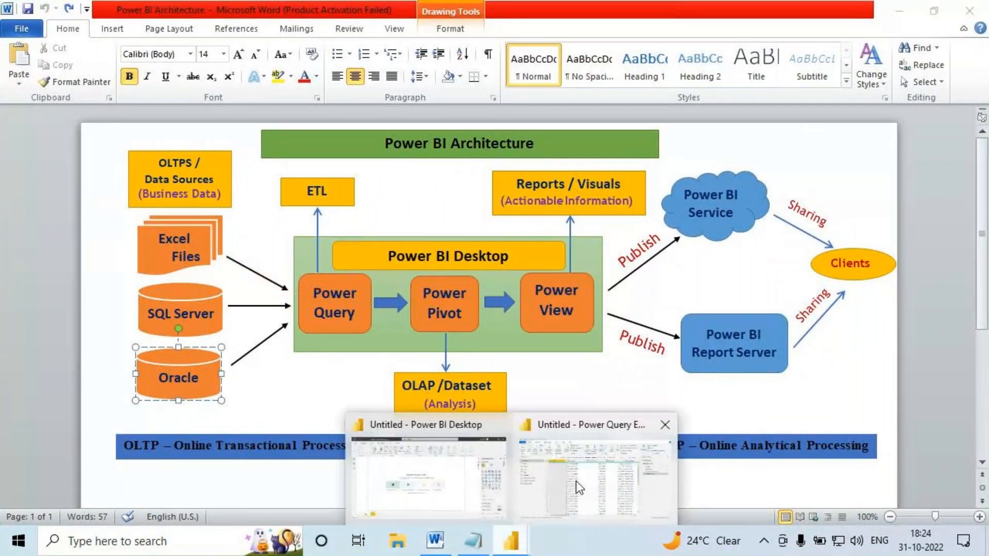
pyautogui.click(578, 487)
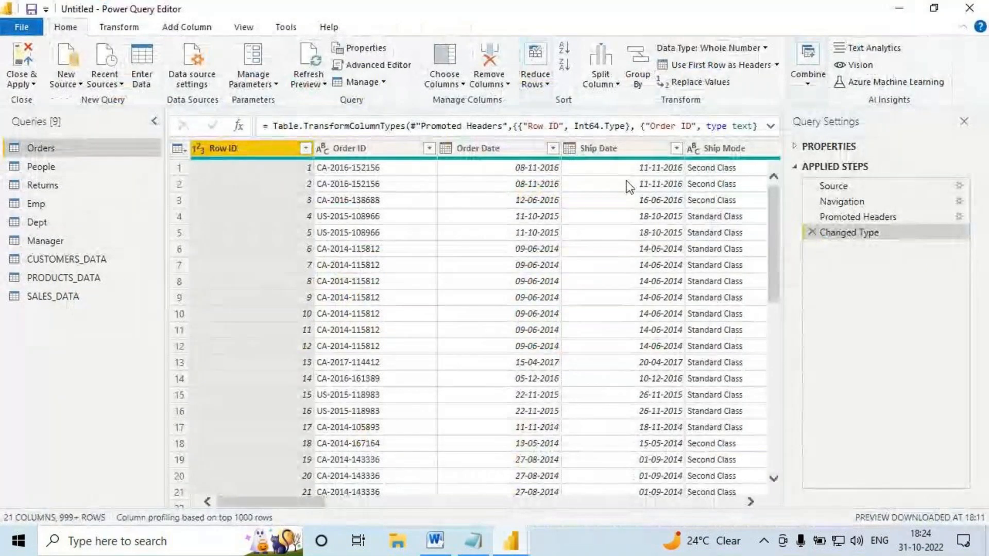
# Select the Customer Name column in Orders, underline the query and column names in red, draw a downward arrow, and clear the drawing.
pyautogui.moveTo(301, 503); pyautogui.dragTo(394, 517)
pyautogui.click(497, 150)
pyautogui.click(496, 151)
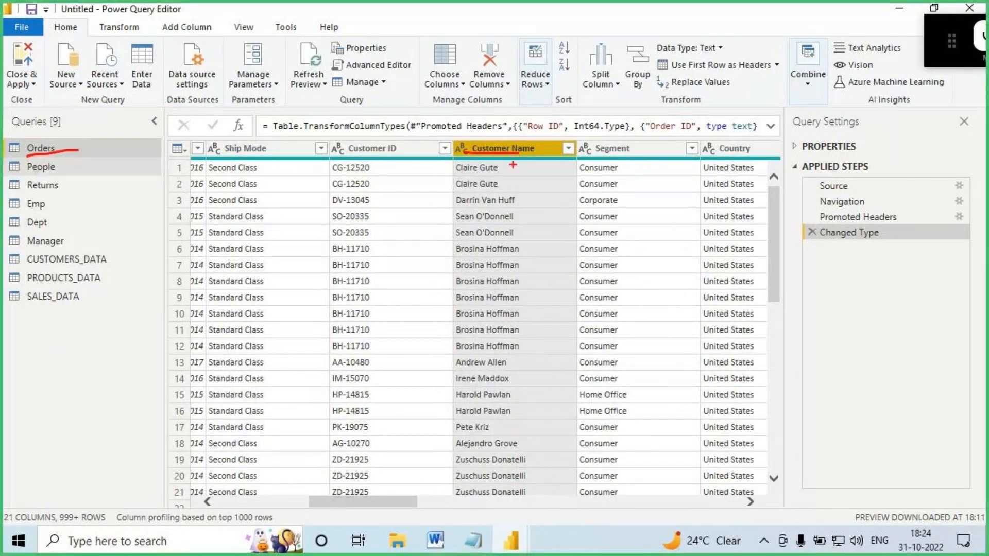
pyautogui.moveTo(511, 161); pyautogui.dragTo(508, 218)
pyautogui.moveTo(497, 194); pyautogui.dragTo(533, 196)
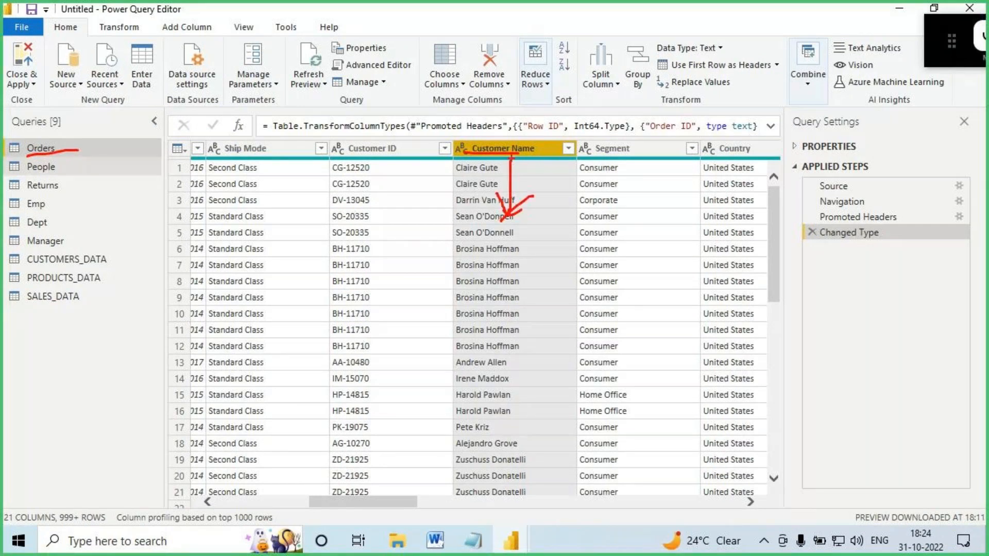
pyautogui.press('Escape')
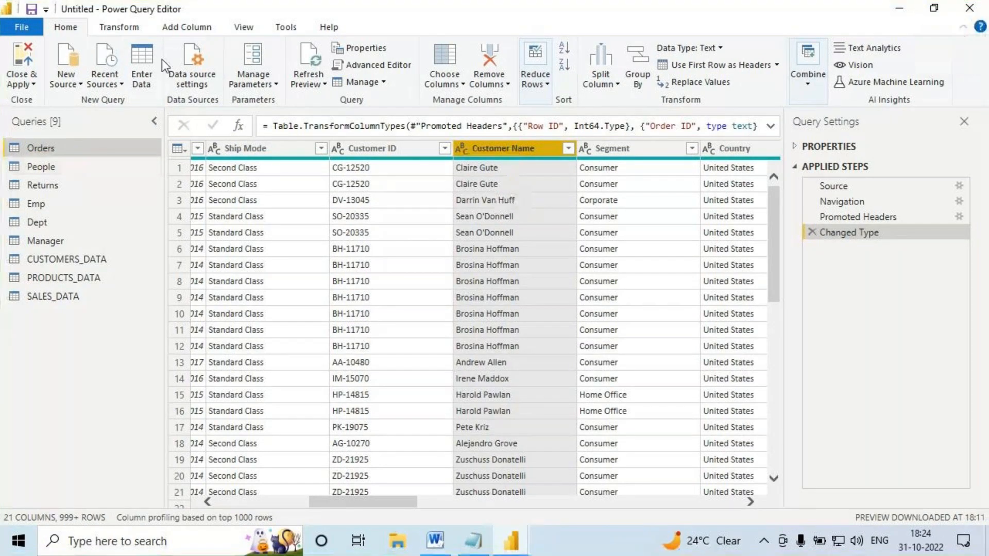
# Show the text Format options, box UPPERCASE in red, and draw an arrow down the Customer Name values with a circled 1.
pyautogui.click(120, 27)
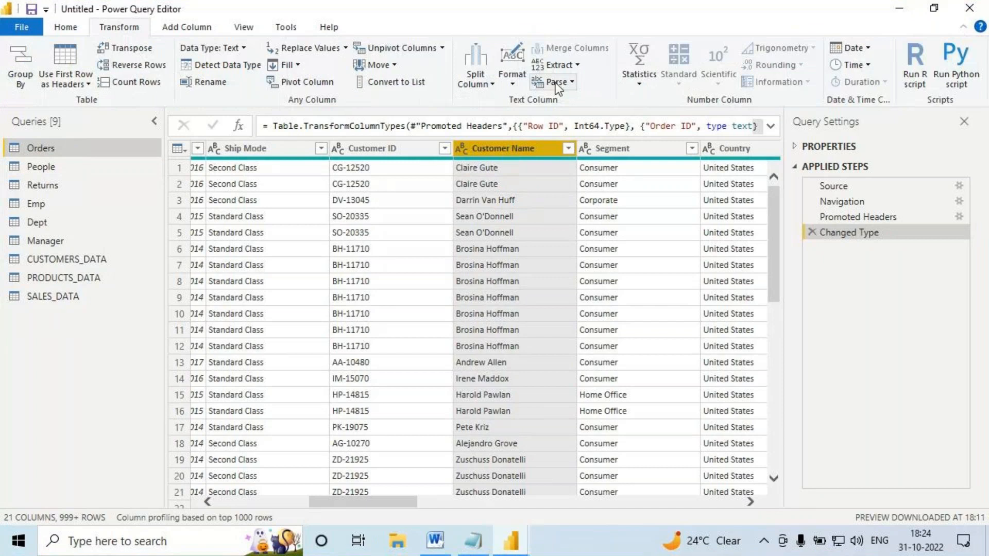
pyautogui.click(510, 77)
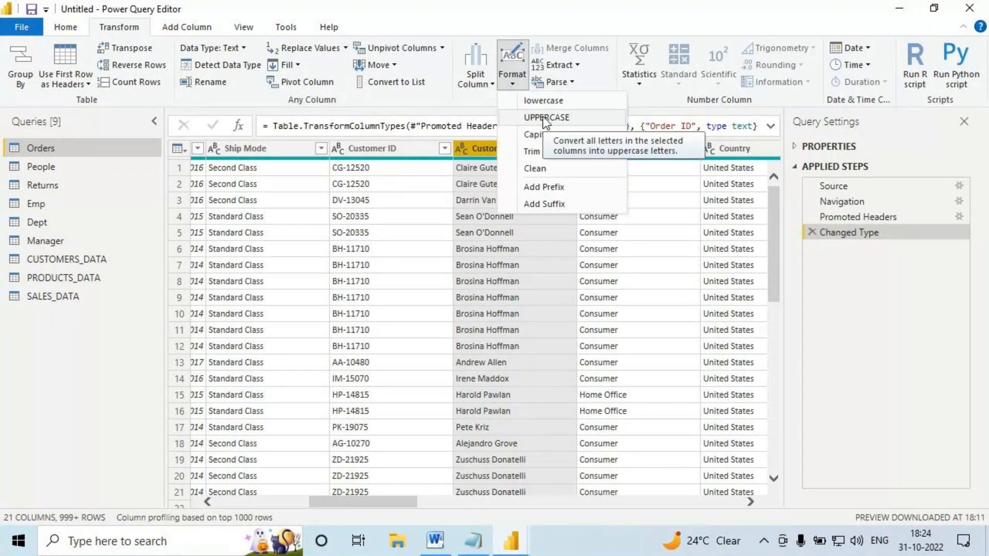
pyautogui.hotkey('ctrl', '2')
pyautogui.moveTo(505, 111); pyautogui.dragTo(585, 133)
pyautogui.moveTo(481, 164)
pyautogui.mouseDown()
pyautogui.moveTo(483, 236)
pyautogui.moveTo(502, 225)
pyautogui.moveTo(518, 234)
pyautogui.mouseUp()
pyautogui.moveTo(516, 242); pyautogui.dragTo(519, 263)
# Draw red arrows below the Changed Type step and write "Code" beneath them.
pyautogui.moveTo(803, 252)
pyautogui.mouseDown()
pyautogui.moveTo(844, 254)
pyautogui.moveTo(829, 273)
pyautogui.mouseUp()
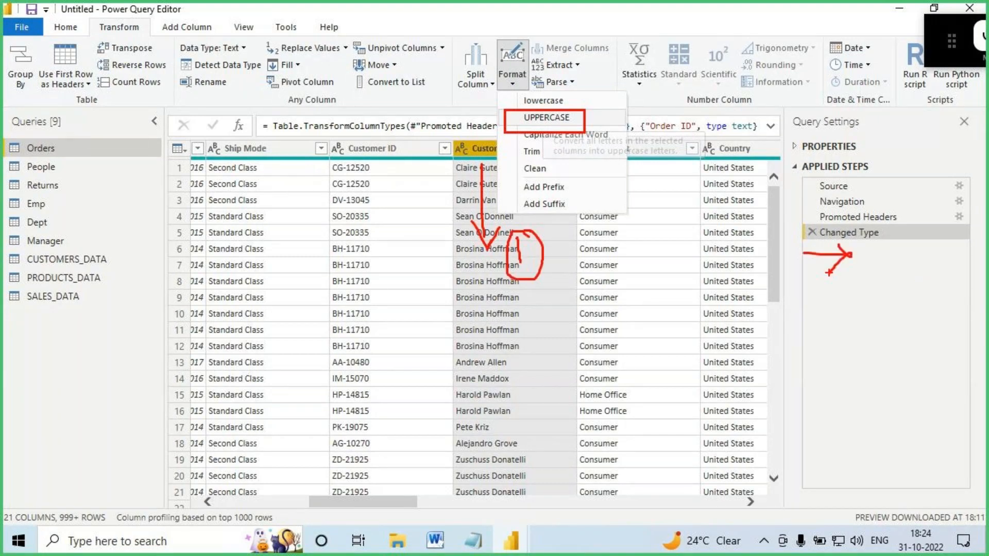
pyautogui.moveTo(863, 251); pyautogui.dragTo(860, 291)
pyautogui.moveTo(872, 276); pyautogui.dragTo(854, 292)
pyautogui.moveTo(852, 278)
pyautogui.mouseDown()
pyautogui.moveTo(863, 291)
pyautogui.moveTo(816, 309)
pyautogui.moveTo(851, 324)
pyautogui.mouseUp()
pyautogui.moveTo(853, 312)
pyautogui.mouseDown()
pyautogui.moveTo(867, 322)
pyautogui.moveTo(857, 313)
pyautogui.mouseUp()
pyautogui.moveTo(887, 315); pyautogui.dragTo(896, 329)
pyautogui.moveTo(898, 326); pyautogui.dragTo(922, 331)
# Underline "Code", cross out the letter below it with an arrow to "M", underline Capitalize Each Word, and clear the drawing.
pyautogui.moveTo(846, 345)
pyautogui.mouseDown()
pyautogui.moveTo(919, 336)
pyautogui.moveTo(866, 403)
pyautogui.mouseUp()
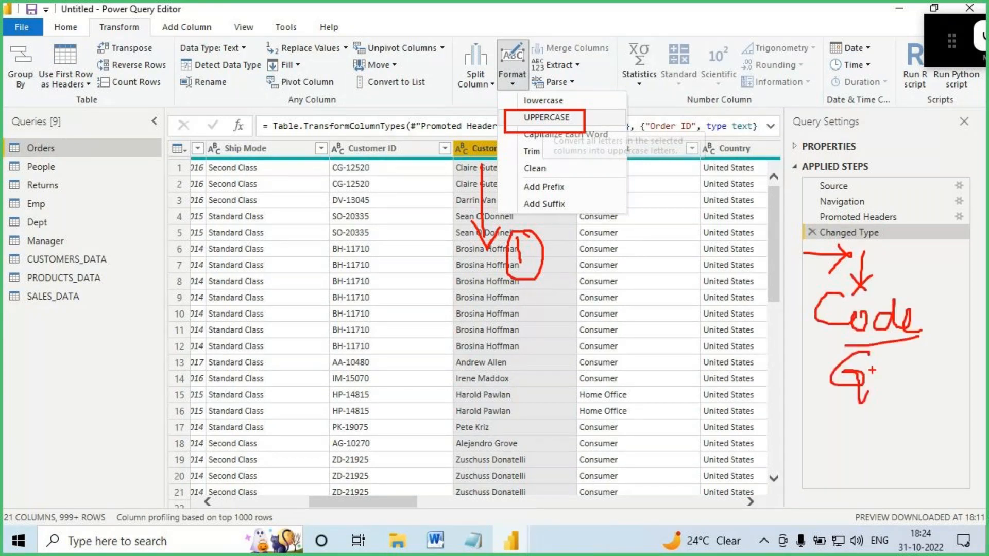
pyautogui.moveTo(522, 137); pyautogui.dragTo(595, 137)
pyautogui.moveTo(844, 345); pyautogui.dragTo(890, 339)
pyautogui.moveTo(871, 350); pyautogui.dragTo(825, 394)
pyautogui.moveTo(824, 350)
pyautogui.mouseDown()
pyautogui.moveTo(867, 392)
pyautogui.moveTo(904, 372)
pyautogui.mouseUp()
pyautogui.moveTo(884, 357); pyautogui.dragTo(891, 388)
pyautogui.moveTo(914, 352)
pyautogui.mouseDown()
pyautogui.moveTo(925, 376)
pyautogui.moveTo(935, 344)
pyautogui.moveTo(943, 374)
pyautogui.mouseUp()
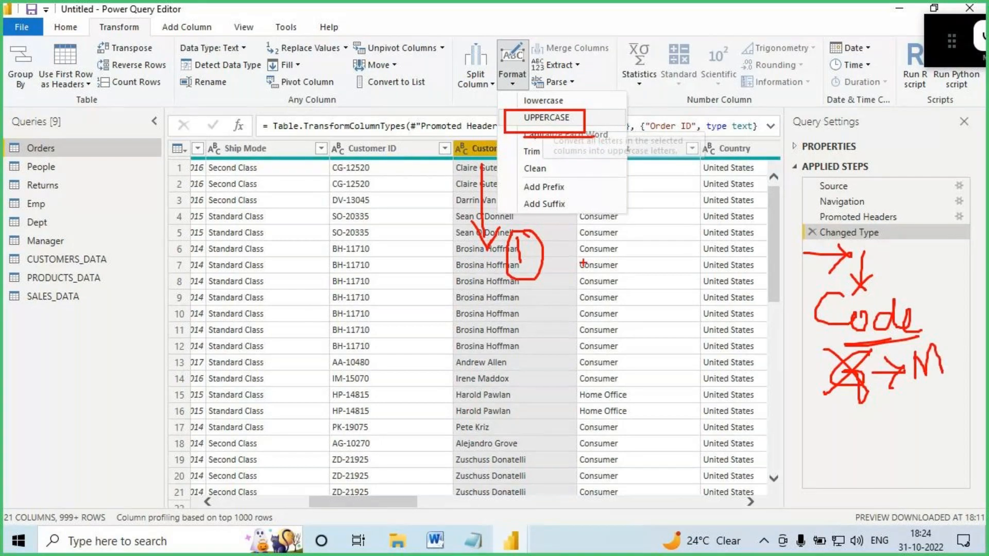
pyautogui.press('Escape')
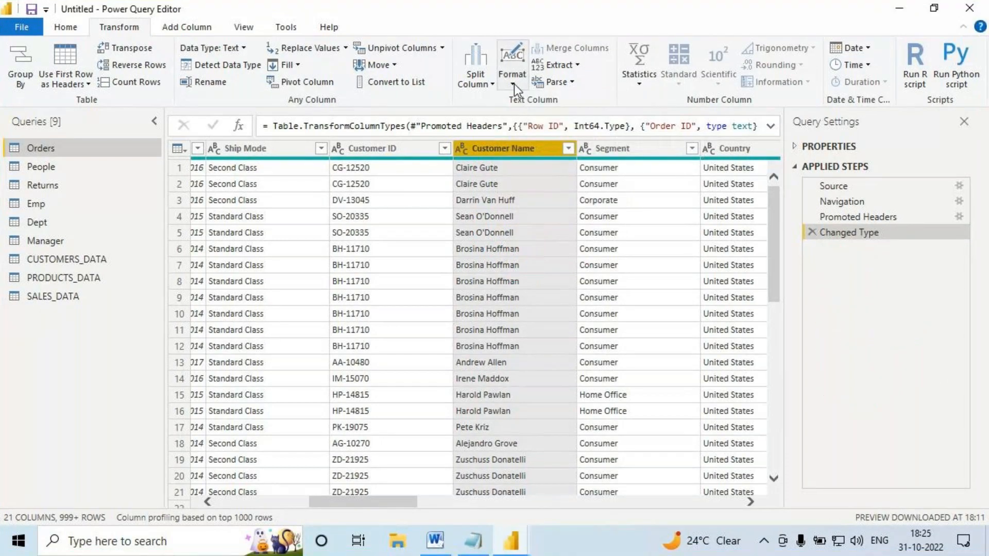
# Convert the Customer Name column to UPPERCASE and box the resulting applied step in red.
pyautogui.click(514, 85)
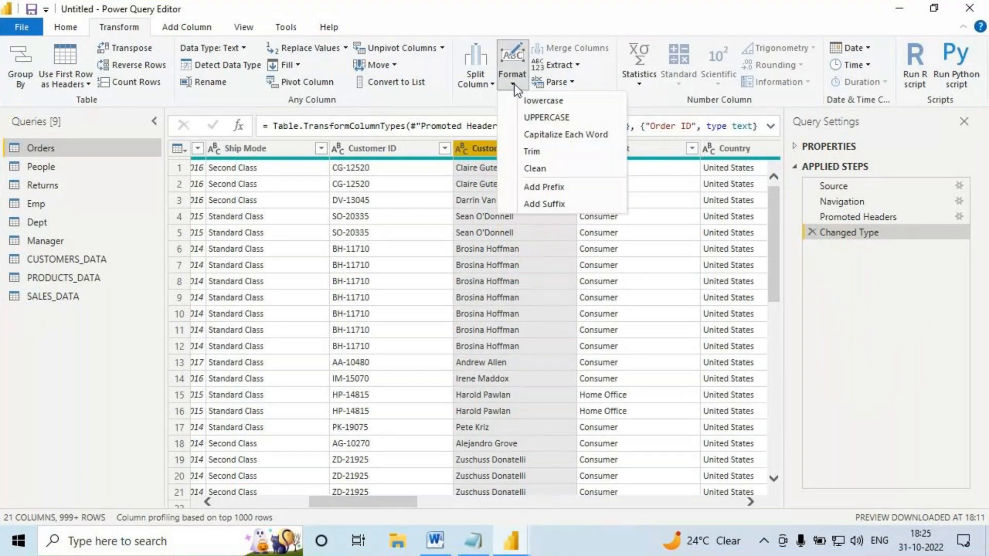
pyautogui.click(548, 118)
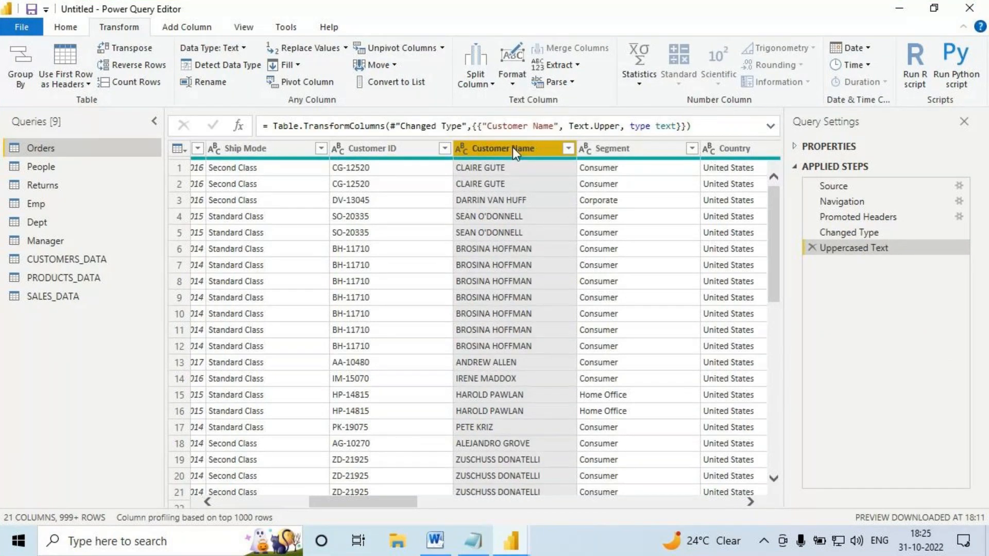
pyautogui.hotkey('ctrl', '2')
pyautogui.moveTo(799, 238); pyautogui.dragTo(920, 264)
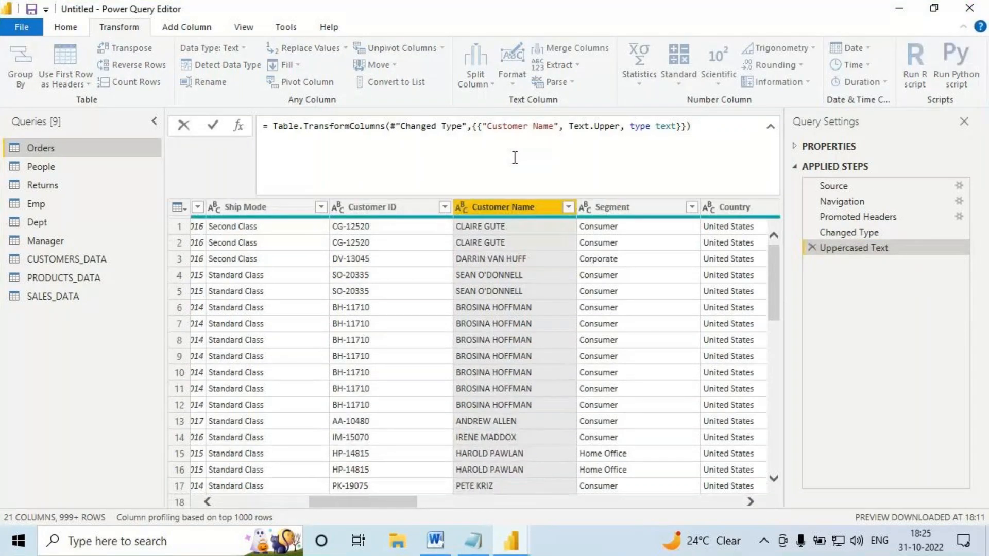
# Box the uppercase formula in red, write "Mashup" above it with an arrow, and draw an arrow down to the Customer Name values.
pyautogui.hotkey('ctrl', '2')
pyautogui.moveTo(199, 98)
pyautogui.mouseDown()
pyautogui.moveTo(603, 159)
pyautogui.moveTo(725, 158)
pyautogui.mouseUp()
pyautogui.moveTo(522, 107); pyautogui.dragTo(514, 118)
pyautogui.moveTo(536, 72); pyautogui.dragTo(554, 96)
pyautogui.moveTo(587, 78)
pyautogui.mouseDown()
pyautogui.moveTo(618, 76)
pyautogui.moveTo(639, 52)
pyautogui.moveTo(638, 68)
pyautogui.mouseUp()
pyautogui.moveTo(649, 39); pyautogui.dragTo(689, 77)
pyautogui.moveTo(613, 91); pyautogui.dragTo(690, 78)
pyautogui.moveTo(481, 154); pyautogui.dragTo(481, 305)
pyautogui.moveTo(466, 271); pyautogui.dragTo(515, 274)
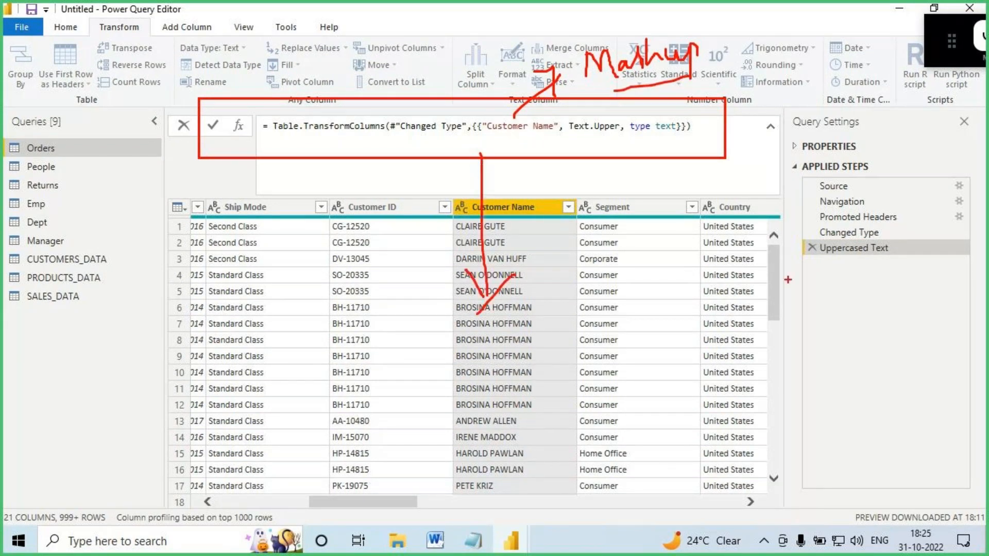
# Delete the Uppercased Text step from Orders, mark the query name and its remaining applied steps in red, and clear the drawing.
pyautogui.click(813, 248)
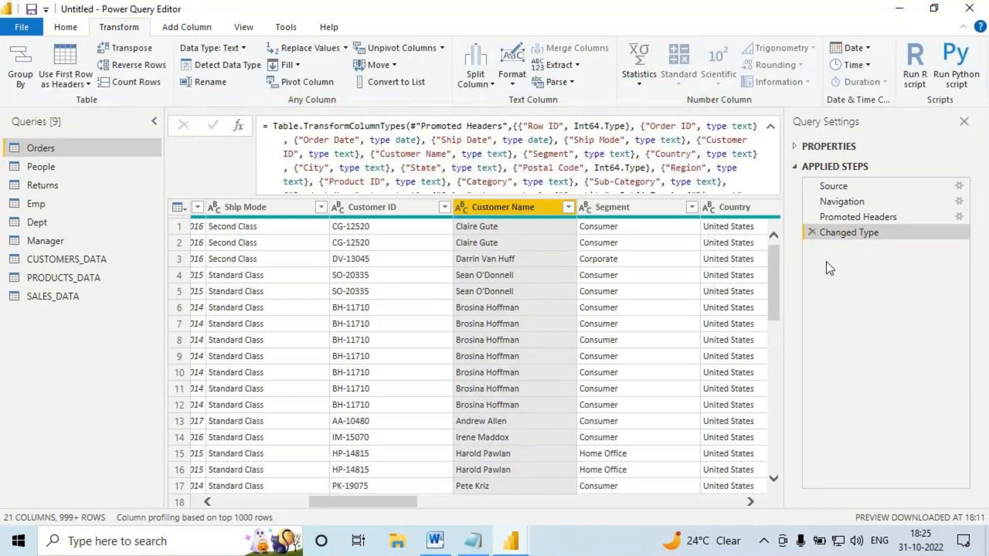
pyautogui.moveTo(809, 253)
pyautogui.mouseDown()
pyautogui.moveTo(850, 253)
pyautogui.moveTo(808, 297)
pyautogui.mouseUp()
pyautogui.moveTo(88, 137); pyautogui.dragTo(65, 146)
pyautogui.moveTo(66, 157); pyautogui.dragTo(13, 160)
pyautogui.moveTo(79, 125); pyautogui.dragTo(113, 138)
pyautogui.moveTo(111, 140); pyautogui.dragTo(63, 168)
pyautogui.moveTo(870, 174)
pyautogui.mouseDown()
pyautogui.moveTo(806, 232)
pyautogui.moveTo(876, 196)
pyautogui.mouseUp()
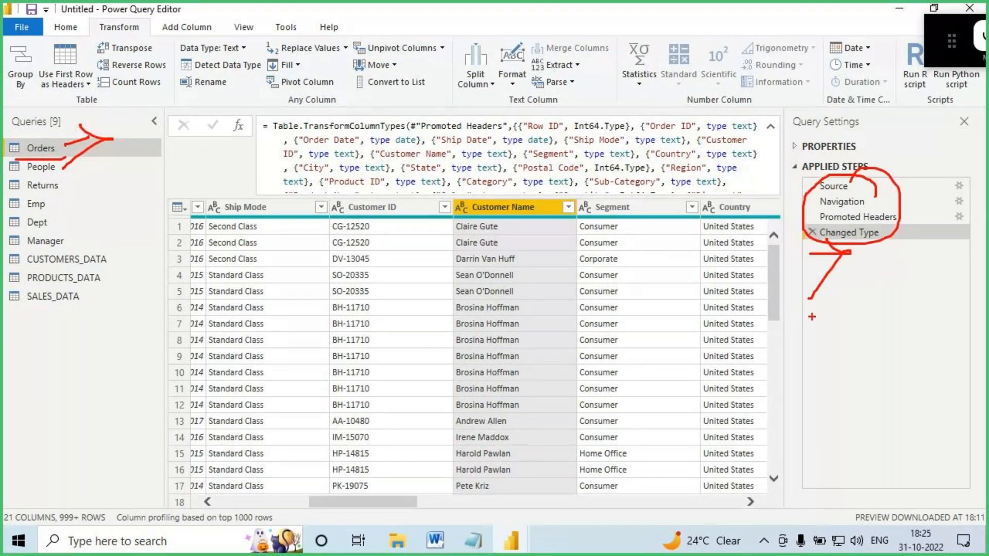
pyautogui.press('Escape')
# Switch to Notepad and add the line "Default Steps" below the Applied Steps description.
pyautogui.hotkey('alt', 'Tab')
pyautogui.moveTo(149, 405); pyautogui.dragTo(194, 403)
pyautogui.scroll(-4, 151, 262)
pyautogui.click(122, 230)
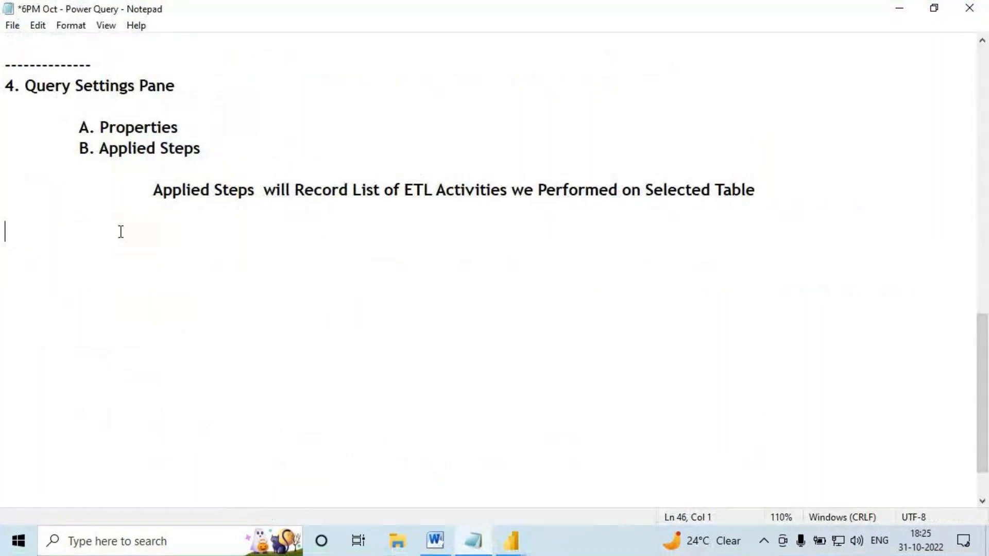
pyautogui.write('Default')
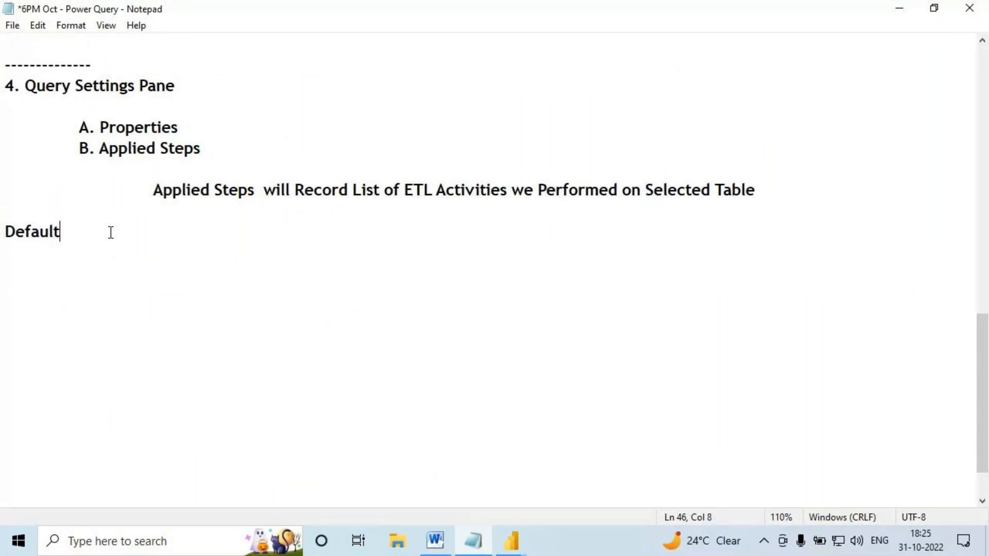
pyautogui.write(' Steps')
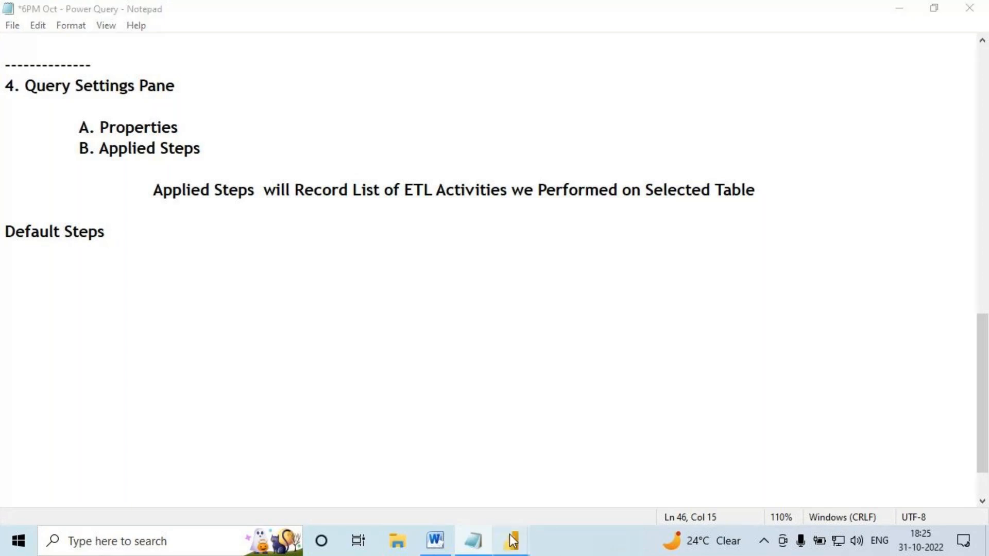
# Switch to Power Query Editor, show the CustFullName column of CUSTOMERS_DATA, and delete the Inserted Merged Column step.
pyautogui.moveTo(511, 541)
pyautogui.click(582, 495)
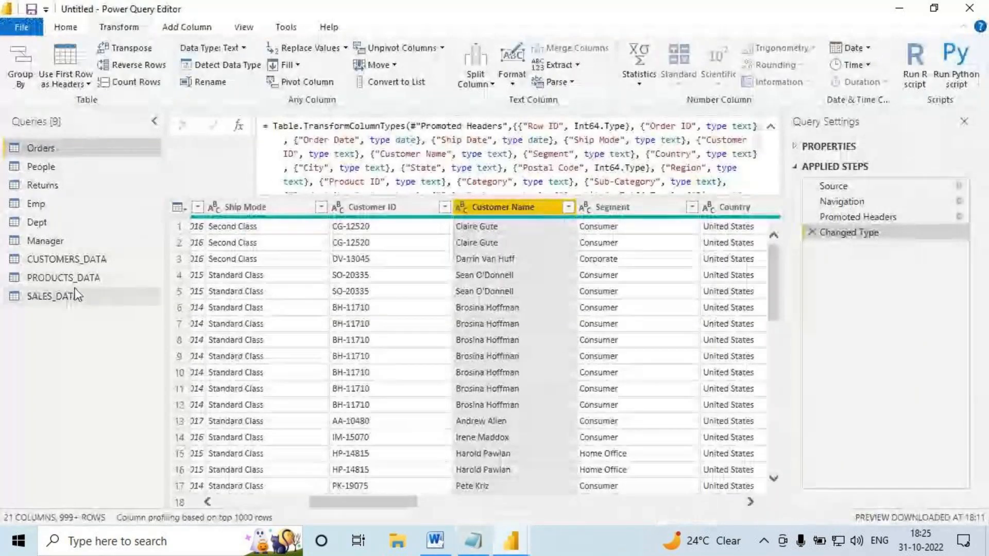
pyautogui.click(88, 258)
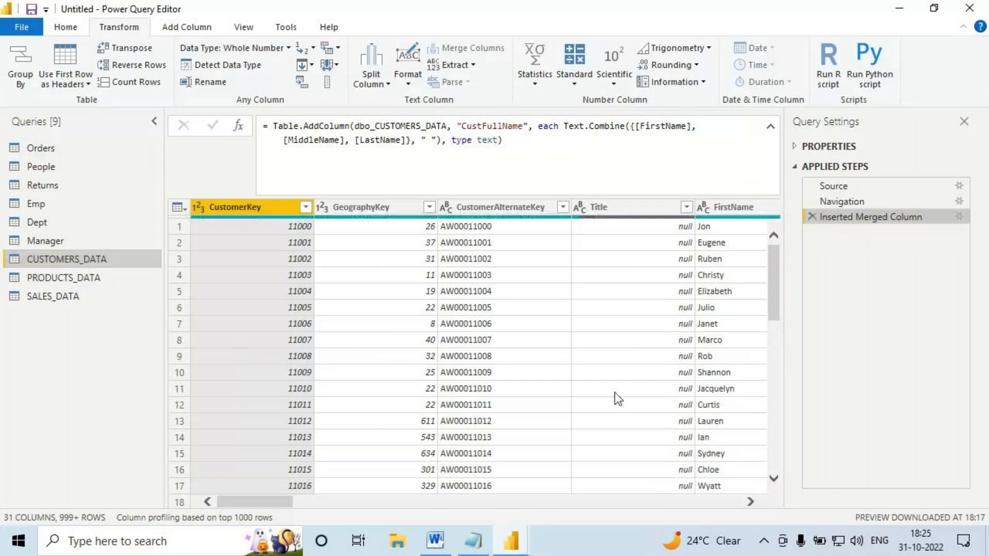
pyautogui.moveTo(284, 502); pyautogui.dragTo(740, 503)
pyautogui.click(689, 206)
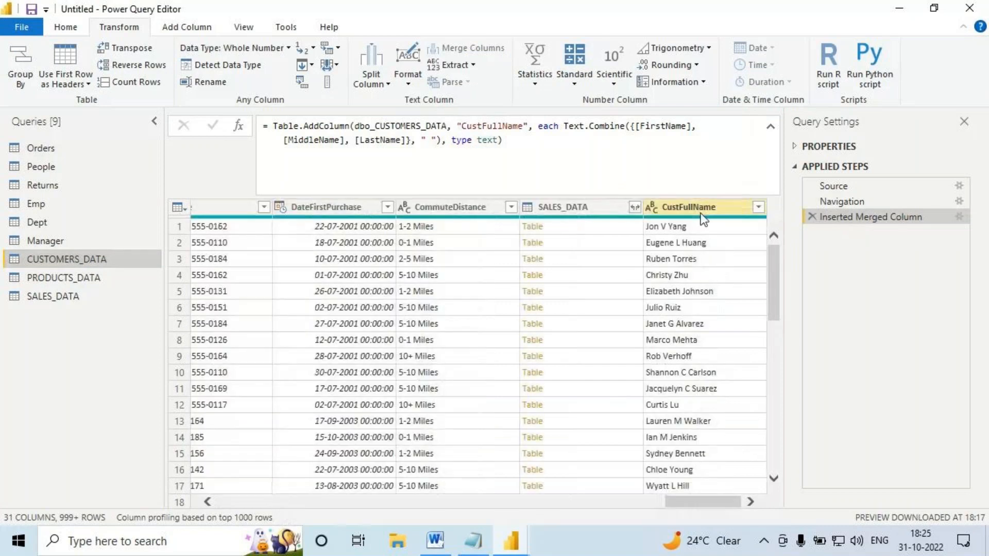
pyautogui.click(811, 217)
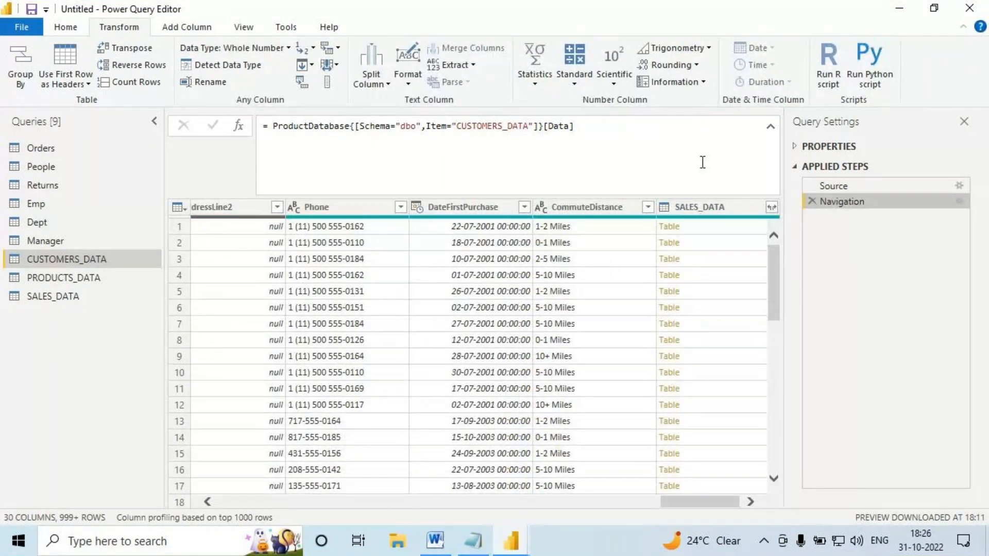
# Box CUSTOMERS_DATA in red and circle its Source and Navigation steps with a circled 2 beside them.
pyautogui.hotkey('ctrl', '2')
pyautogui.moveTo(11, 249); pyautogui.dragTo(128, 268)
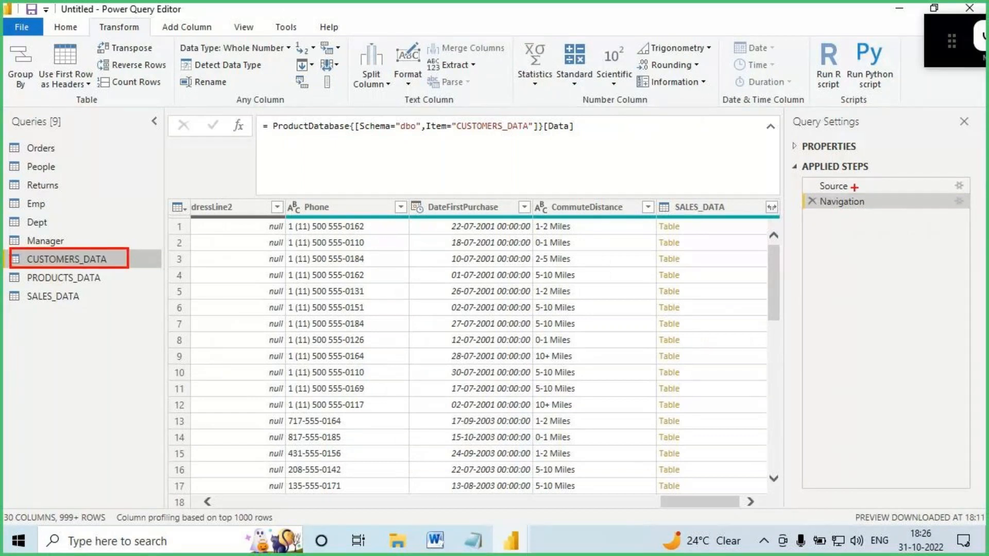
pyautogui.moveTo(856, 186)
pyautogui.mouseDown()
pyautogui.moveTo(838, 182)
pyautogui.moveTo(906, 205)
pyautogui.mouseUp()
pyautogui.moveTo(897, 170); pyautogui.dragTo(851, 160)
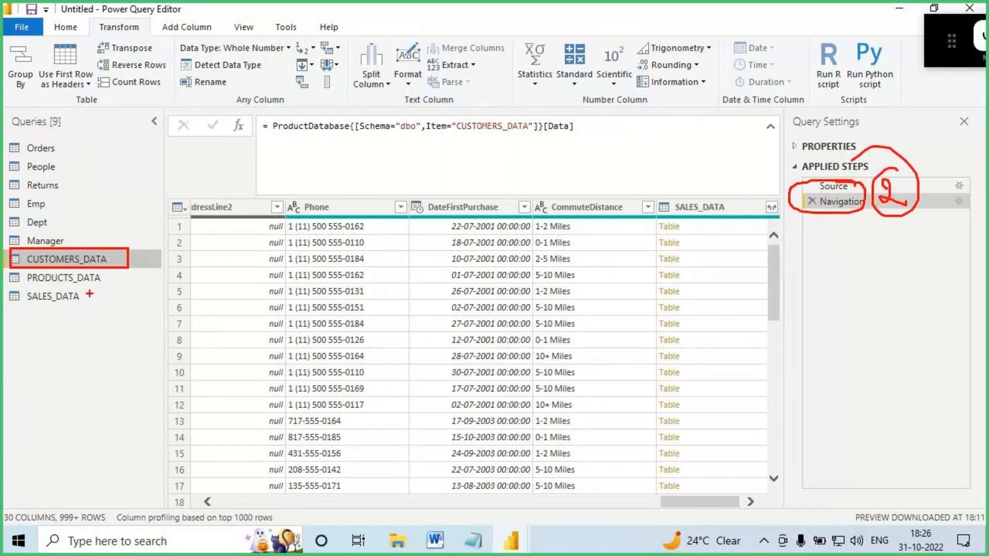
# Show the EnglishProductName column of PRODUCTS_DATA, box the Uppercased Text step in red, and delete that step.
pyautogui.click(91, 280)
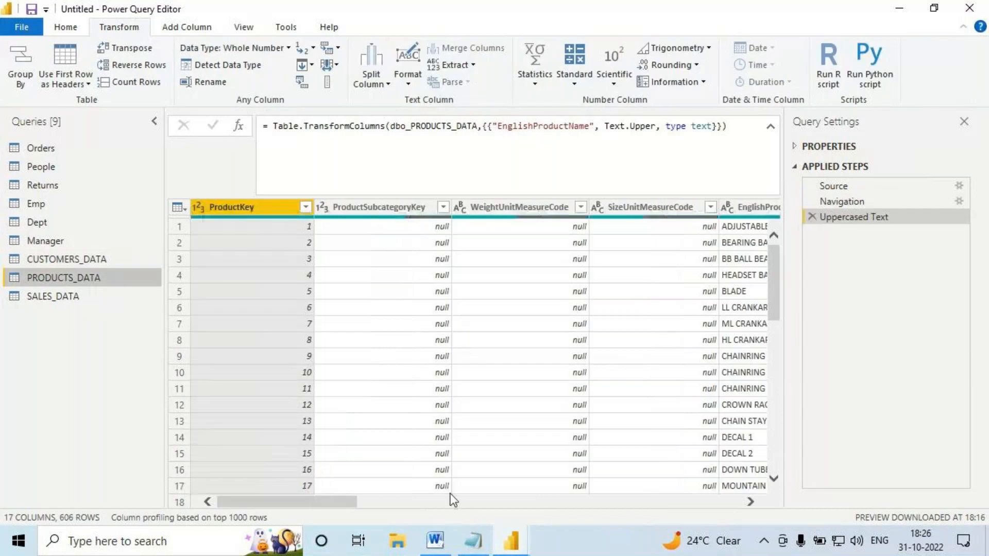
pyautogui.moveTo(327, 502); pyautogui.dragTo(381, 502)
pyautogui.click(540, 257)
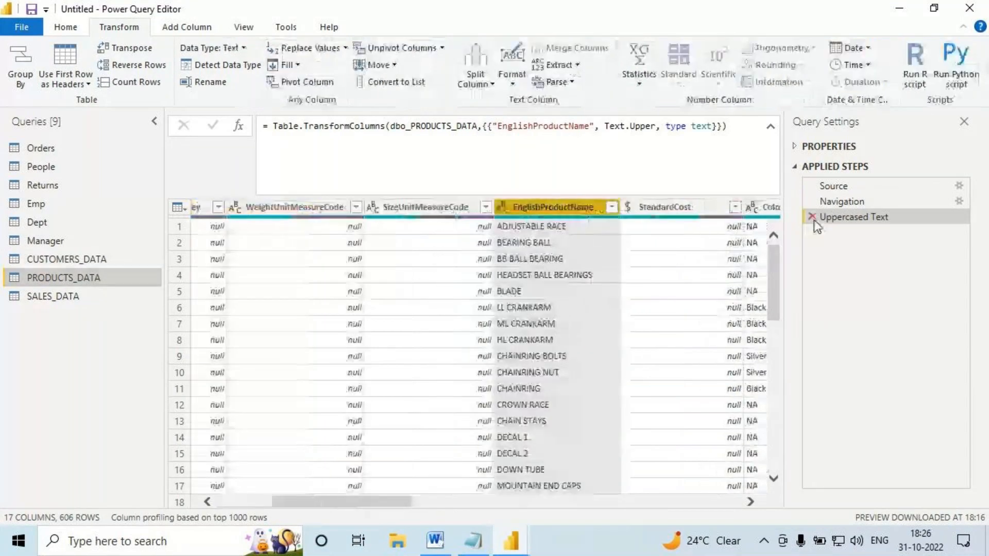
pyautogui.moveTo(803, 209); pyautogui.dragTo(944, 225)
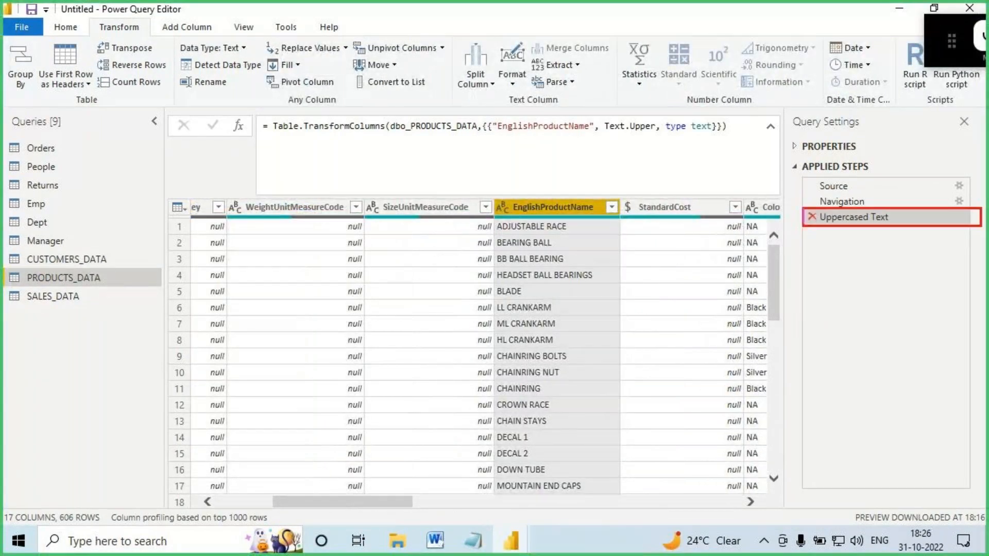
pyautogui.click(813, 218)
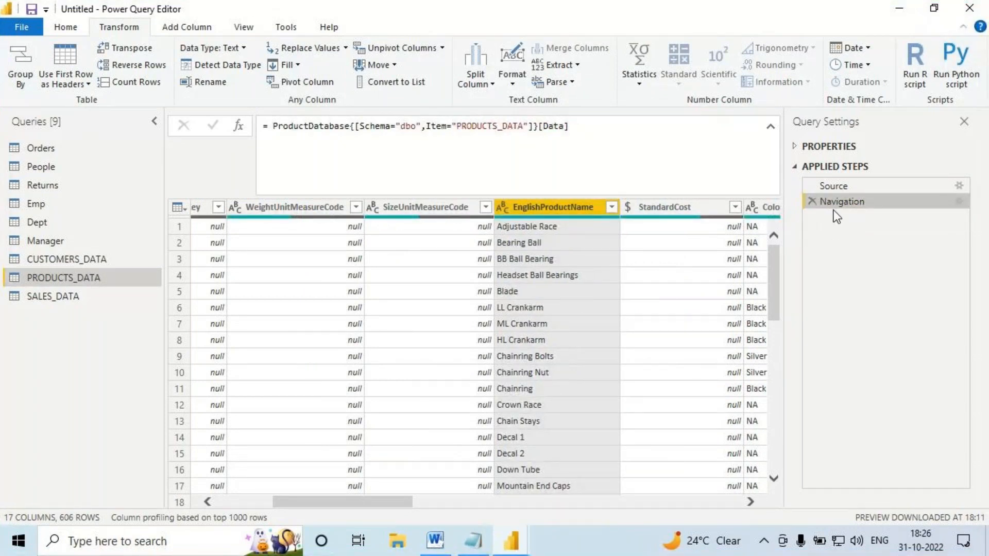
# Box the Source and Navigation steps of PRODUCTS_DATA in red and mark them with an arrow and an underline.
pyautogui.moveTo(822, 166); pyautogui.dragTo(843, 181)
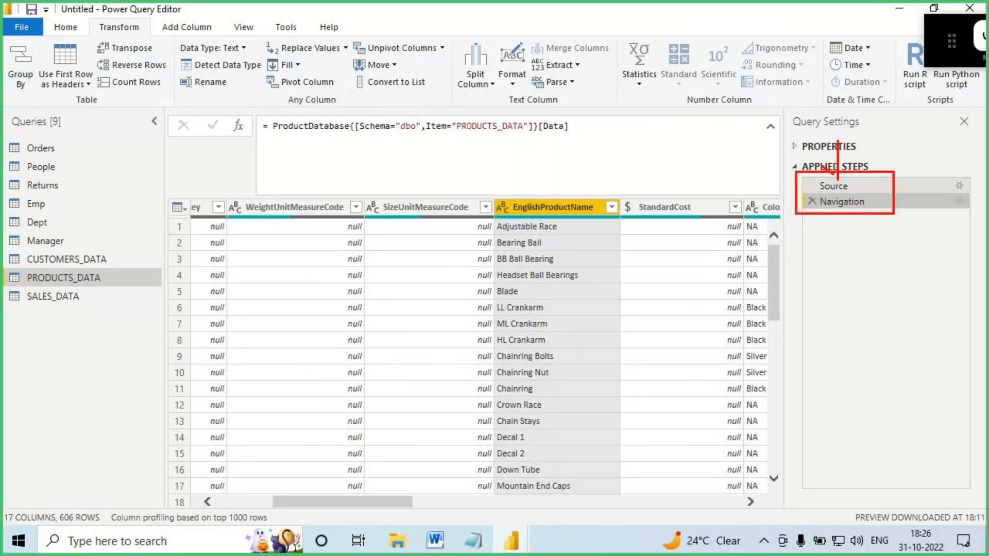
pyautogui.moveTo(849, 162)
pyautogui.mouseDown()
pyautogui.moveTo(826, 190)
pyautogui.moveTo(861, 190)
pyautogui.mouseUp()
pyautogui.moveTo(813, 207); pyautogui.dragTo(873, 210)
# Show the Orders and People queries one after the other, mark their applied steps in red, and clear the drawing.
pyautogui.click(63, 147)
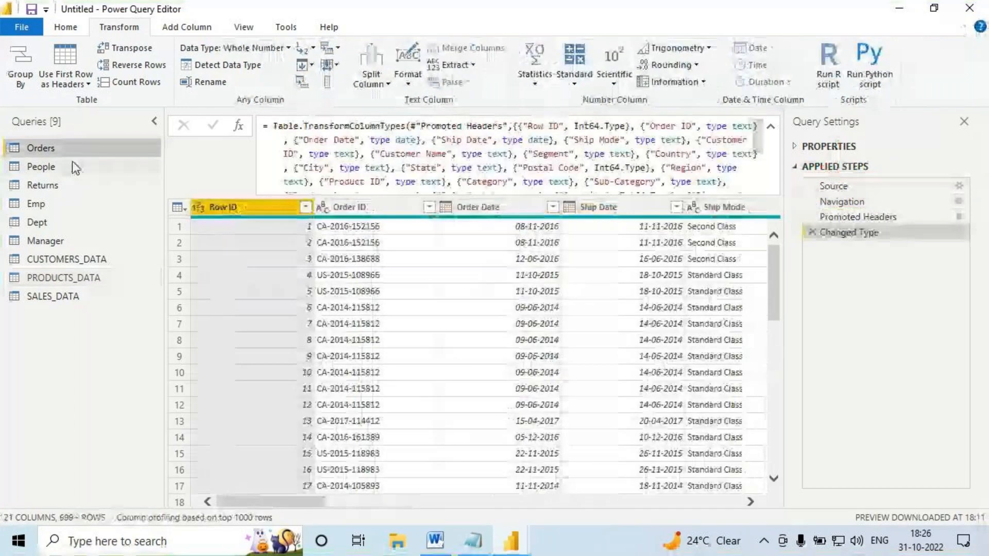
pyautogui.hotkey('ctrl', '2')
pyautogui.moveTo(867, 178); pyautogui.dragTo(814, 178)
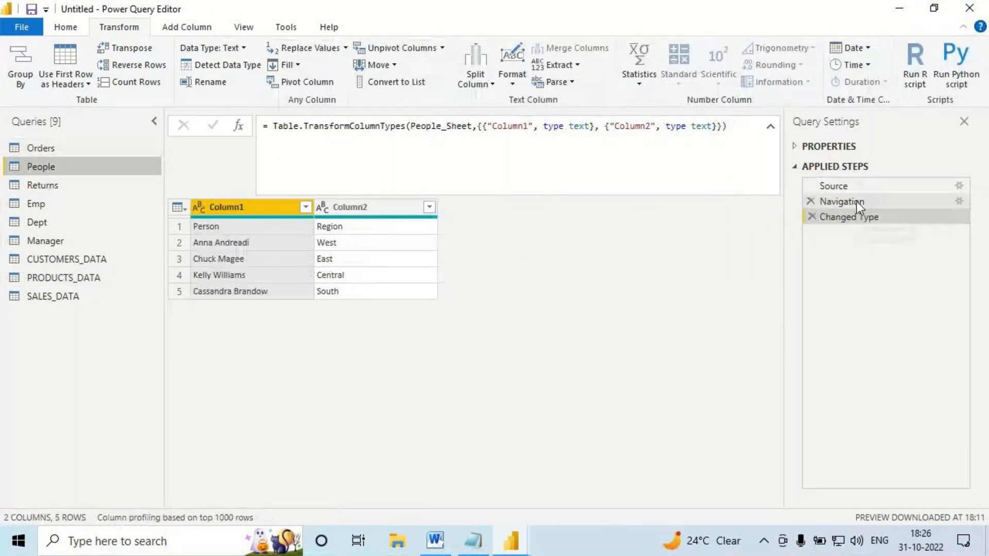
pyautogui.hotkey('ctrl', '2')
pyautogui.moveTo(791, 181)
pyautogui.mouseDown()
pyautogui.moveTo(863, 222)
pyautogui.moveTo(864, 243)
pyautogui.mouseUp()
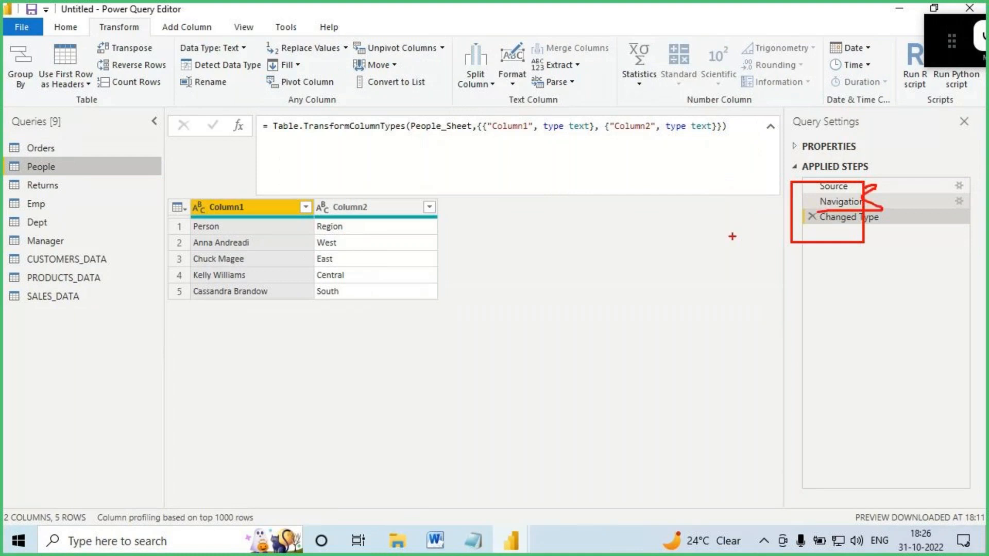
pyautogui.press('Escape')
# Show CUSTOMERS_DATA again, box and mark its Source and Navigation steps in red, and clear the drawing.
pyautogui.click(61, 261)
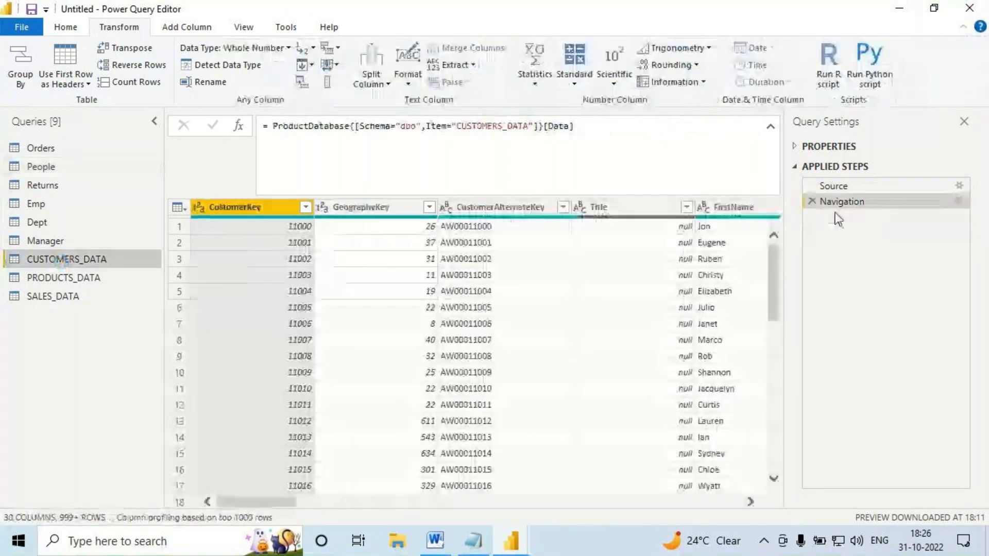
pyautogui.hotkey('ctrl', '2')
pyautogui.moveTo(796, 175); pyautogui.dragTo(921, 230)
pyautogui.moveTo(848, 189)
pyautogui.mouseDown()
pyautogui.moveTo(864, 201)
pyautogui.moveTo(890, 179)
pyautogui.mouseUp()
pyautogui.press('Escape')
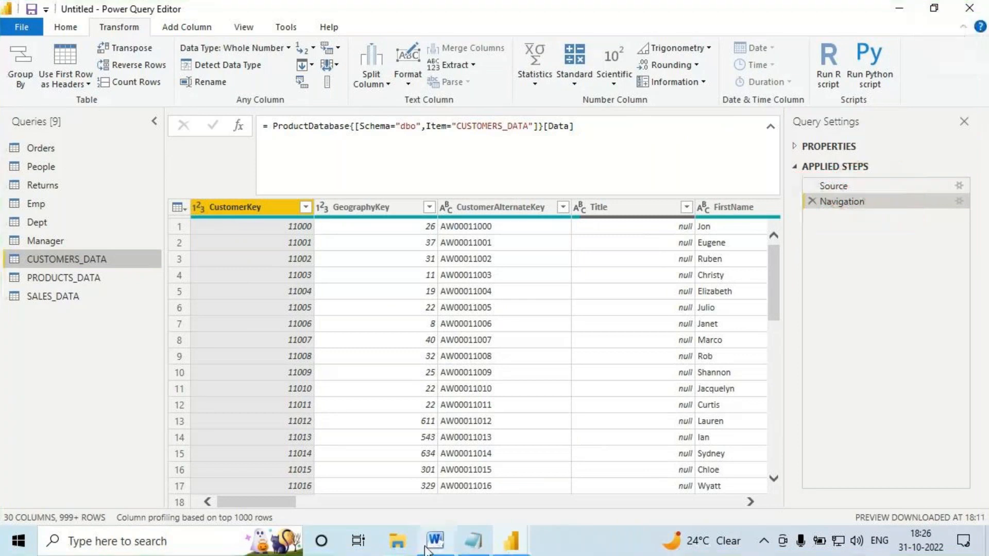
# Switch to the Power BI Architecture document in Word, circle Excel Files, draw arrows to Power Query, and write "3 or 4" in red.
pyautogui.click(435, 541)
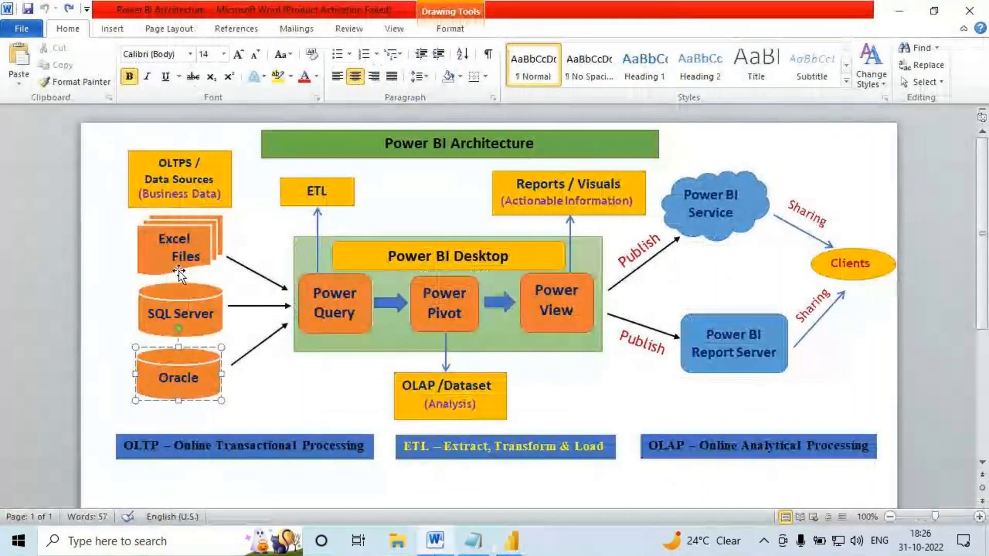
pyautogui.moveTo(199, 260)
pyautogui.mouseDown()
pyautogui.moveTo(201, 270)
pyautogui.moveTo(217, 213)
pyautogui.moveTo(260, 267)
pyautogui.moveTo(315, 285)
pyautogui.moveTo(288, 302)
pyautogui.mouseUp()
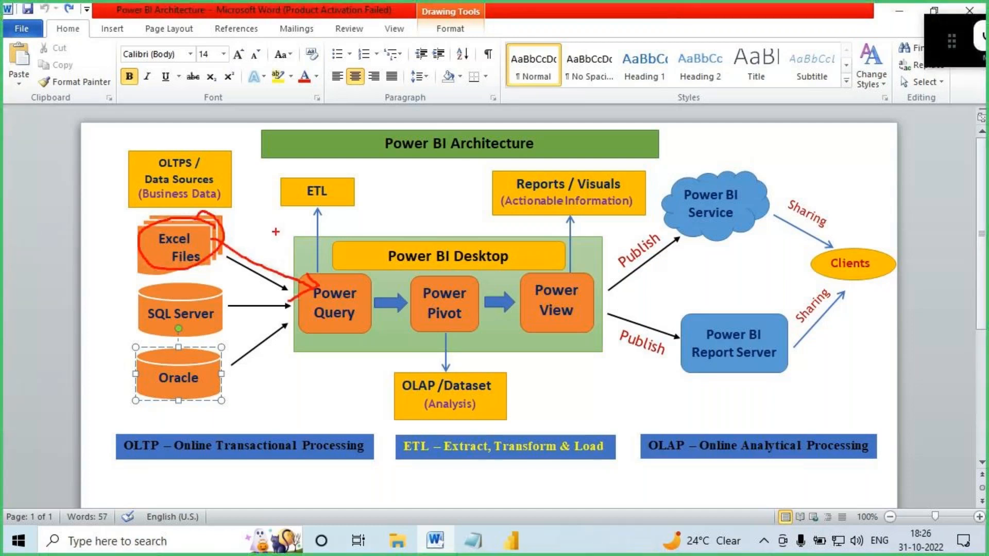
pyautogui.moveTo(282, 237); pyautogui.dragTo(277, 249)
pyautogui.moveTo(298, 215); pyautogui.dragTo(305, 213)
pyautogui.moveTo(311, 228); pyautogui.dragTo(315, 200)
pyautogui.moveTo(304, 249); pyautogui.dragTo(349, 205)
pyautogui.moveTo(351, 192); pyautogui.dragTo(347, 231)
pyautogui.moveTo(221, 251)
pyautogui.mouseDown()
pyautogui.moveTo(308, 283)
pyautogui.moveTo(296, 309)
pyautogui.mouseUp()
pyautogui.moveTo(264, 253)
pyautogui.mouseDown()
pyautogui.moveTo(284, 257)
pyautogui.moveTo(277, 214)
pyautogui.moveTo(292, 254)
pyautogui.mouseUp()
pyautogui.moveTo(351, 184)
pyautogui.mouseDown()
pyautogui.moveTo(322, 207)
pyautogui.moveTo(336, 173)
pyautogui.moveTo(326, 173)
pyautogui.mouseUp()
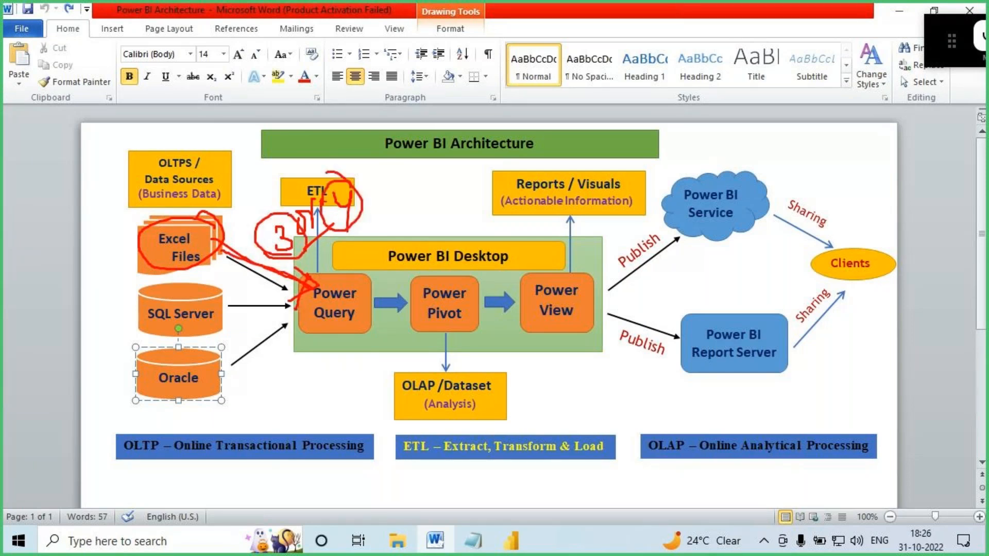
# Mark the link from SQL Server to Power Query in red, add a handwritten note below Power Query, and clear the drawing.
pyautogui.moveTo(215, 309)
pyautogui.mouseDown()
pyautogui.moveTo(290, 307)
pyautogui.moveTo(287, 319)
pyautogui.moveTo(295, 306)
pyautogui.moveTo(316, 339)
pyautogui.moveTo(289, 306)
pyautogui.mouseUp()
pyautogui.moveTo(310, 355)
pyautogui.mouseDown()
pyautogui.moveTo(310, 377)
pyautogui.moveTo(325, 394)
pyautogui.mouseUp()
pyautogui.moveTo(327, 370); pyautogui.dragTo(307, 396)
pyautogui.press('Escape')
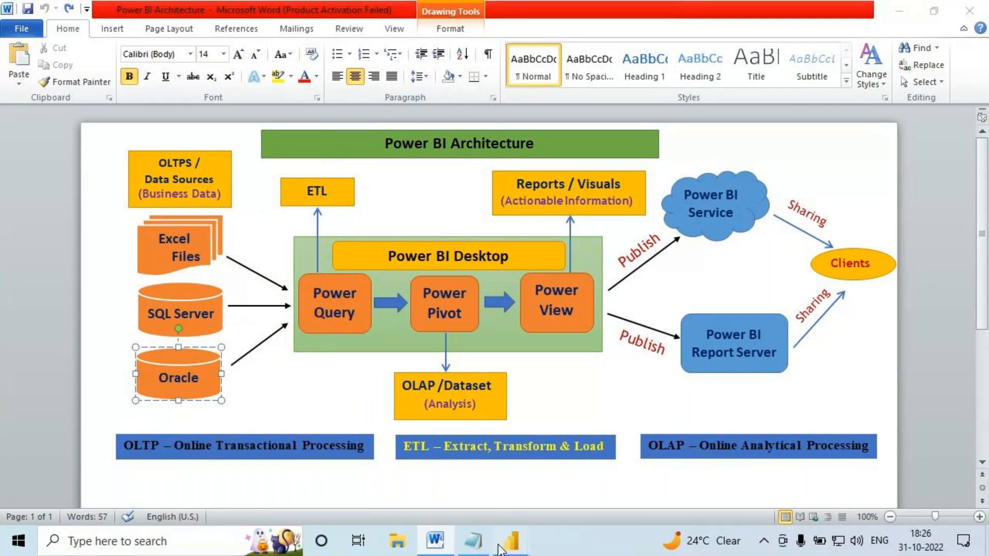
# Switch back to the Power Query Editor, show the Orders query, and box its name in red.
pyautogui.moveTo(502, 546)
pyautogui.click(587, 499)
pyautogui.click(75, 148)
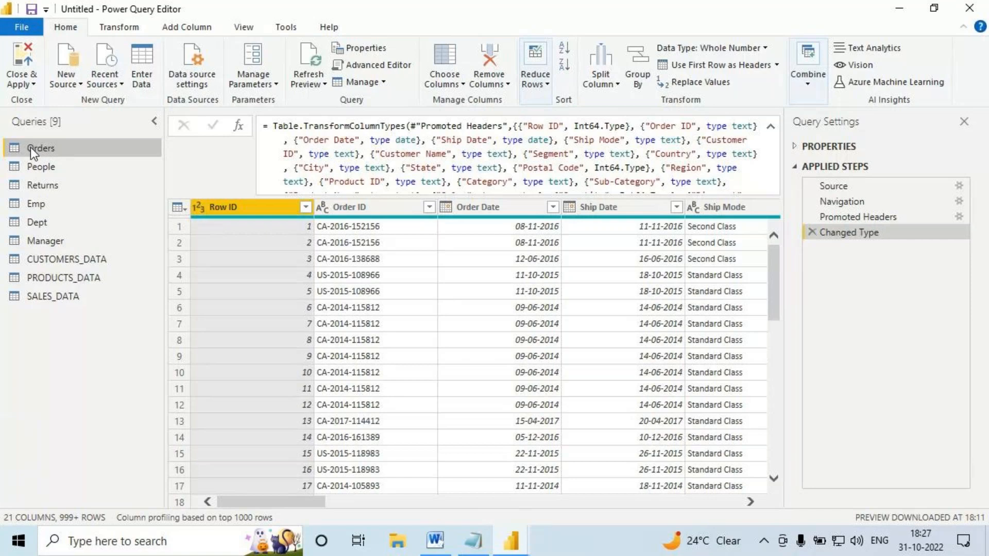
pyautogui.hotkey('ctrl', '2')
pyautogui.moveTo(4, 140); pyautogui.dragTo(66, 160)
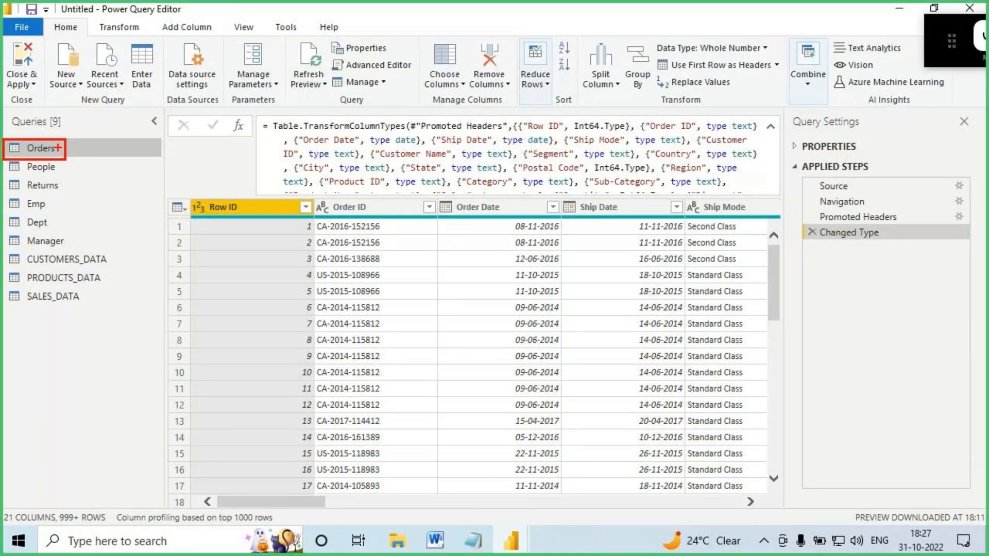
# Tick the Orders query, write "Excel" with an underline and arrow, underline Applied Steps, and circle the Source step in red.
pyautogui.moveTo(58, 147)
pyautogui.mouseDown()
pyautogui.moveTo(97, 116)
pyautogui.moveTo(62, 153)
pyautogui.moveTo(89, 117)
pyautogui.mouseUp()
pyautogui.moveTo(205, 30)
pyautogui.mouseDown()
pyautogui.moveTo(176, 67)
pyautogui.moveTo(181, 50)
pyautogui.moveTo(205, 69)
pyautogui.moveTo(219, 63)
pyautogui.mouseUp()
pyautogui.moveTo(221, 59); pyautogui.dragTo(251, 72)
pyautogui.moveTo(148, 98)
pyautogui.mouseDown()
pyautogui.moveTo(265, 67)
pyautogui.moveTo(337, 34)
pyautogui.mouseUp()
pyautogui.moveTo(308, 25); pyautogui.dragTo(338, 35)
pyautogui.moveTo(337, 35); pyautogui.dragTo(317, 69)
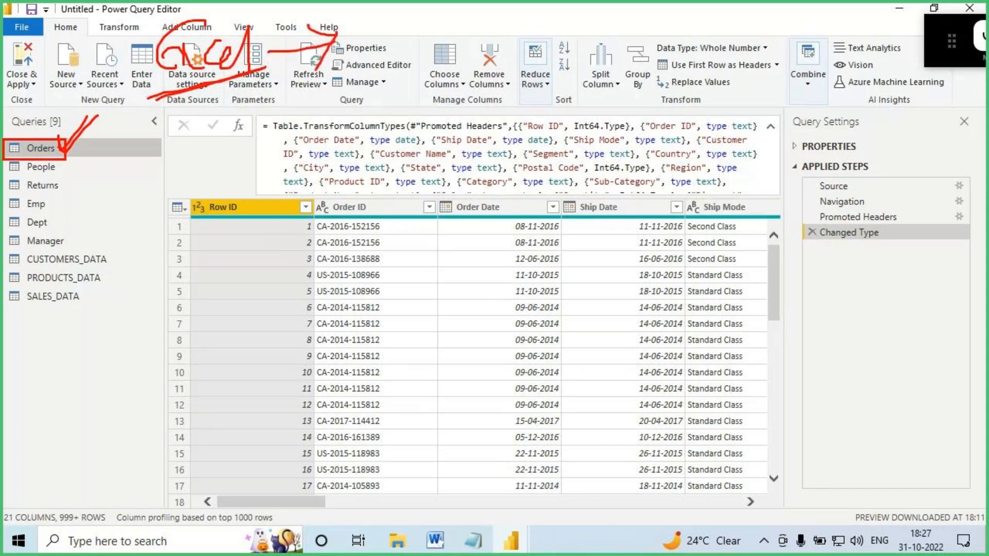
pyautogui.moveTo(807, 177); pyautogui.dragTo(878, 176)
pyautogui.moveTo(848, 180)
pyautogui.mouseDown()
pyautogui.moveTo(846, 190)
pyautogui.moveTo(851, 178)
pyautogui.mouseUp()
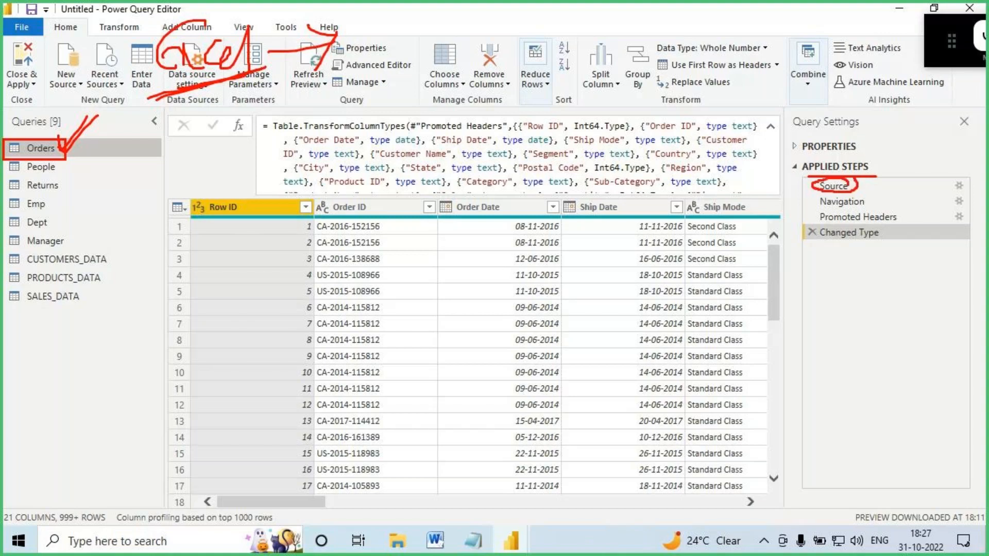
# Show the Source step of Orders, box its formula in red, and point an arrow at it.
pyautogui.click(834, 186)
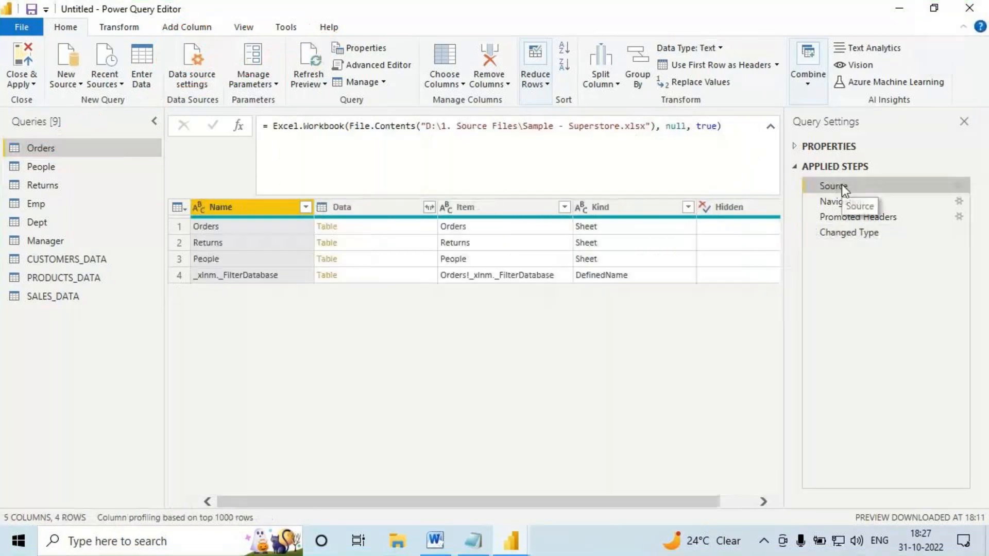
pyautogui.moveTo(170, 111)
pyautogui.mouseDown()
pyautogui.moveTo(579, 190)
pyautogui.moveTo(781, 194)
pyautogui.mouseUp()
pyautogui.moveTo(450, 64); pyautogui.dragTo(450, 100)
pyautogui.moveTo(467, 76); pyautogui.dragTo(450, 95)
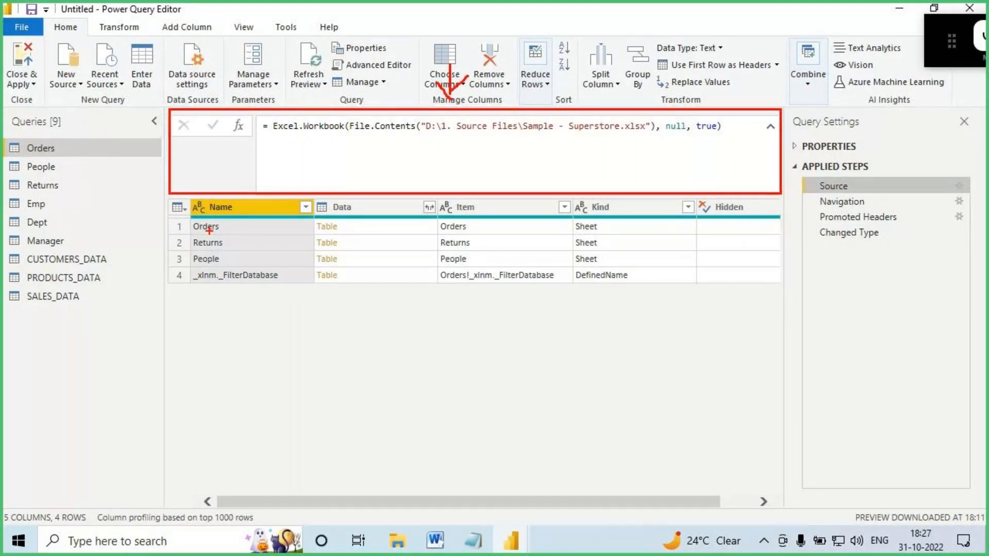
# Underline Orders and Excel.Workbook, box the Sample - Superstore.xlsx file path, and circle the Source step in red.
pyautogui.moveTo(28, 155); pyautogui.dragTo(59, 154)
pyautogui.moveTo(278, 134); pyautogui.dragTo(337, 133)
pyautogui.moveTo(427, 118)
pyautogui.mouseDown()
pyautogui.moveTo(539, 136)
pyautogui.moveTo(654, 134)
pyautogui.mouseUp()
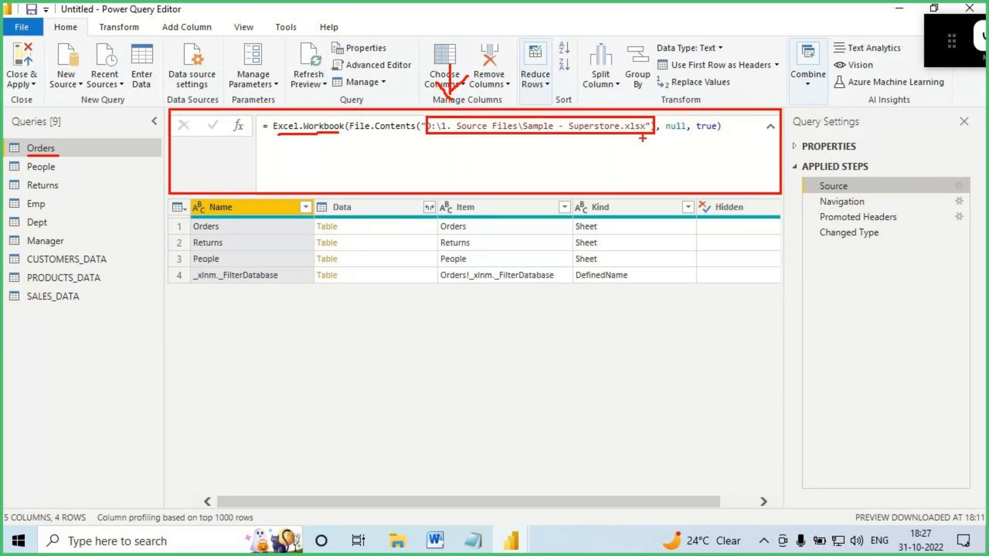
pyautogui.moveTo(828, 196); pyautogui.dragTo(872, 195)
pyautogui.moveTo(829, 177)
pyautogui.mouseDown()
pyautogui.moveTo(865, 195)
pyautogui.moveTo(820, 184)
pyautogui.moveTo(824, 196)
pyautogui.mouseUp()
pyautogui.moveTo(278, 99)
pyautogui.mouseDown()
pyautogui.moveTo(289, 112)
pyautogui.moveTo(354, 46)
pyautogui.mouseUp()
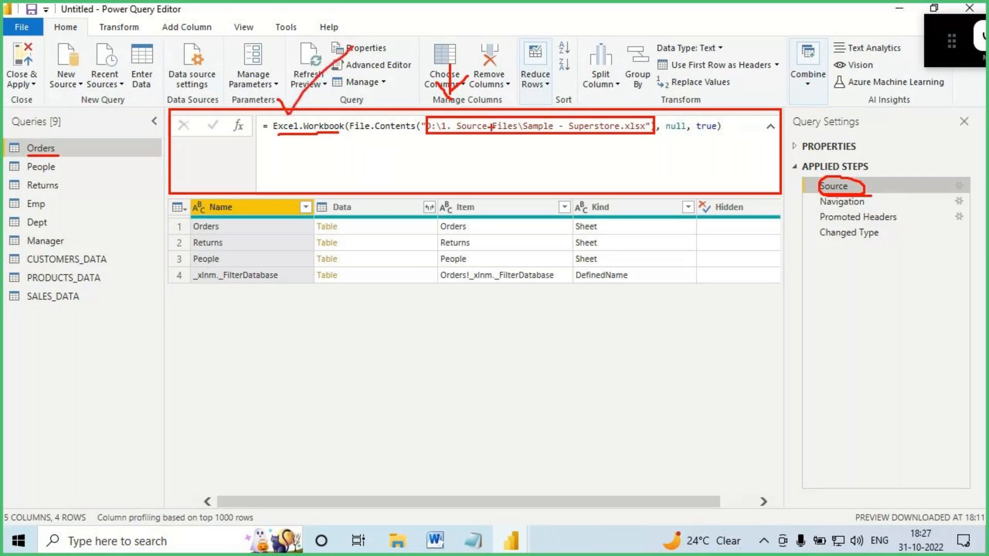
pyautogui.moveTo(584, 132); pyautogui.dragTo(606, 132)
pyautogui.moveTo(605, 132); pyautogui.dragTo(646, 132)
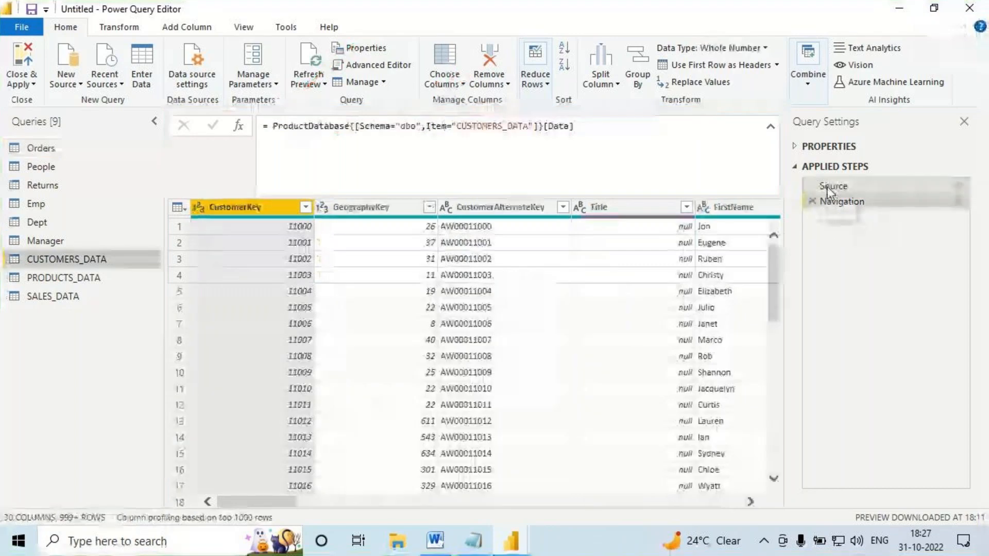
# Show the Source step of CUSTOMERS_DATA, underline Sql.Databases, box the server name, and mark the step and query in red.
pyautogui.click(826, 186)
pyautogui.hotkey('ctrl', '2')
pyautogui.moveTo(271, 130); pyautogui.dragTo(327, 136)
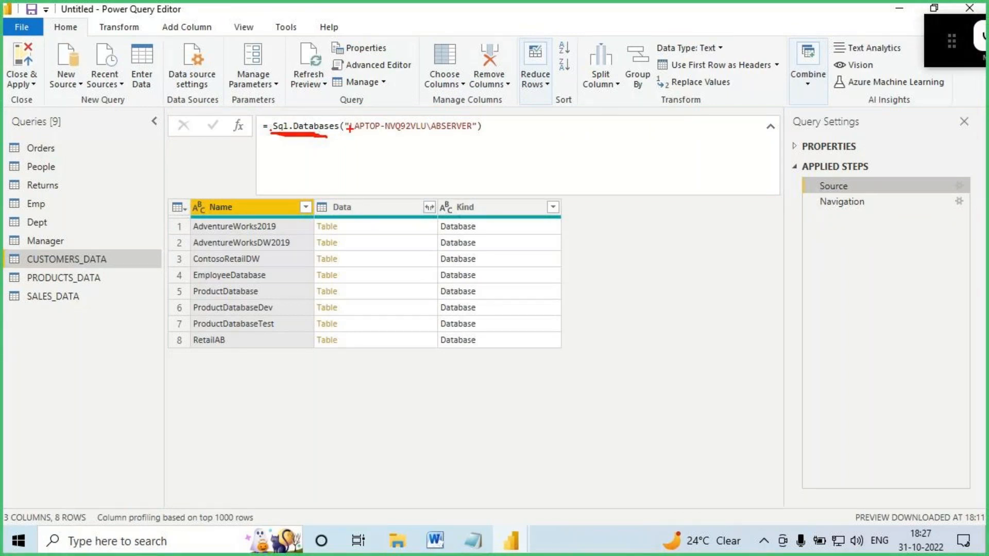
pyautogui.moveTo(345, 118); pyautogui.dragTo(475, 138)
pyautogui.moveTo(374, 81)
pyautogui.mouseDown()
pyautogui.moveTo(376, 115)
pyautogui.moveTo(420, 139)
pyautogui.mouseUp()
pyautogui.moveTo(817, 194); pyautogui.dragTo(869, 193)
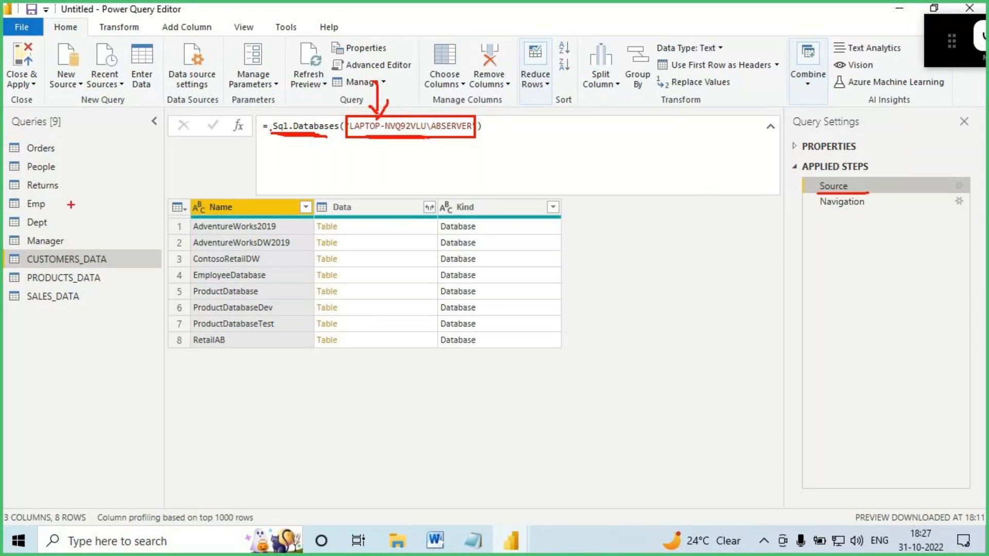
pyautogui.moveTo(40, 267); pyautogui.dragTo(113, 261)
# Show the Source step of Orders again, underline the Sample - Superstore.xlsx file name in red, and clear the drawing.
pyautogui.click(57, 147)
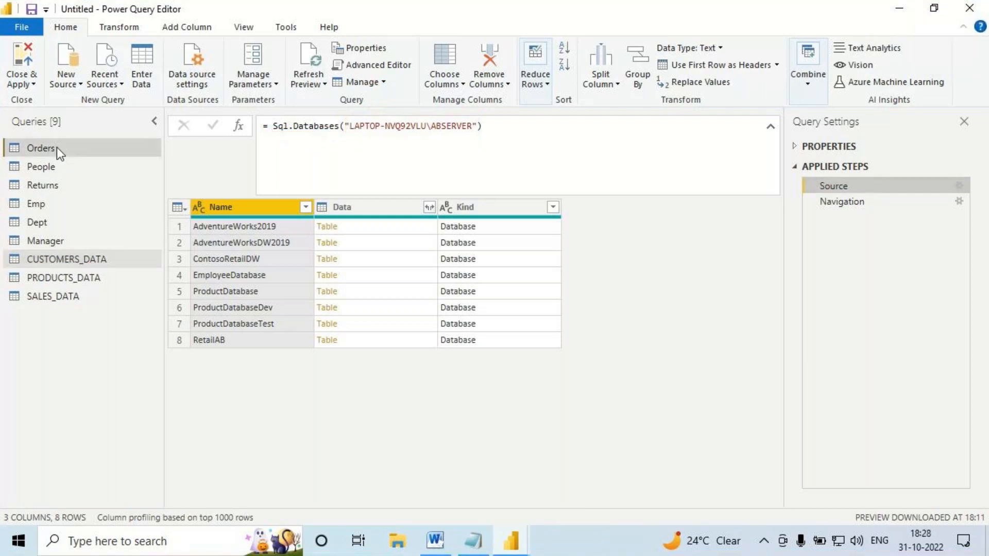
pyautogui.click(924, 185)
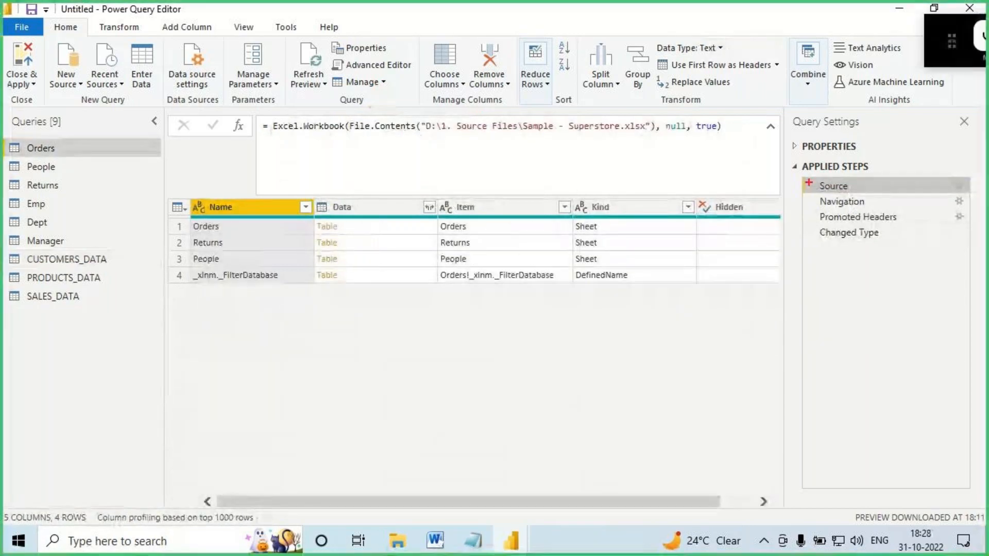
pyautogui.moveTo(531, 137); pyautogui.dragTo(643, 134)
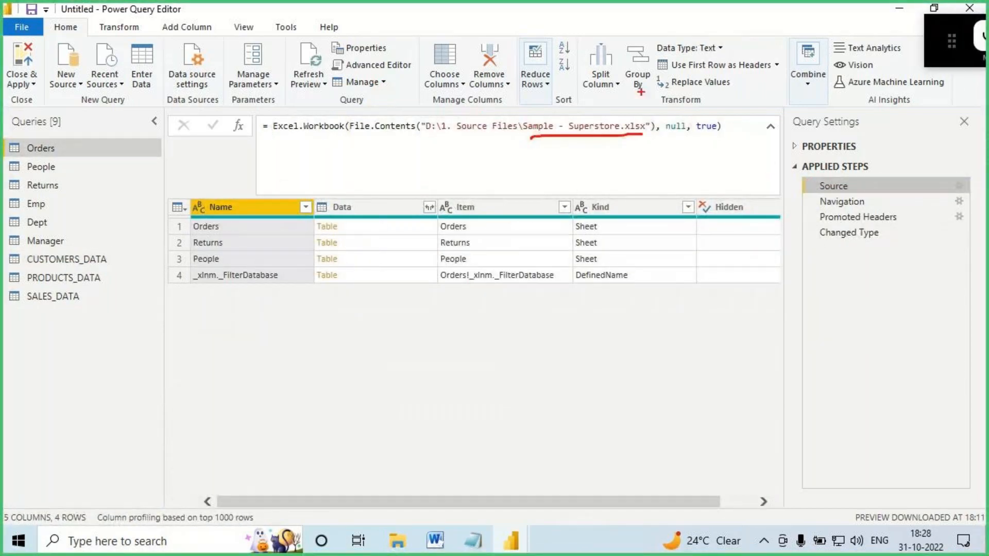
pyautogui.press('Escape')
# Open the Sample - Superstore workbook from the 1. Source Files folder, dismiss the activation notice, and show the Orders sheet.
pyautogui.click(394, 544)
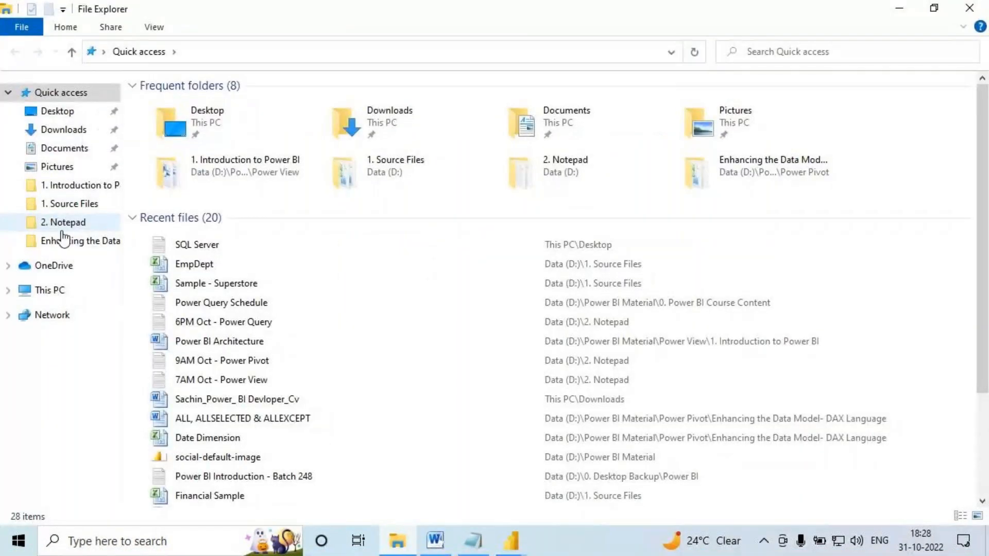
pyautogui.click(68, 205)
pyautogui.click(180, 153)
pyautogui.doubleClick(178, 150)
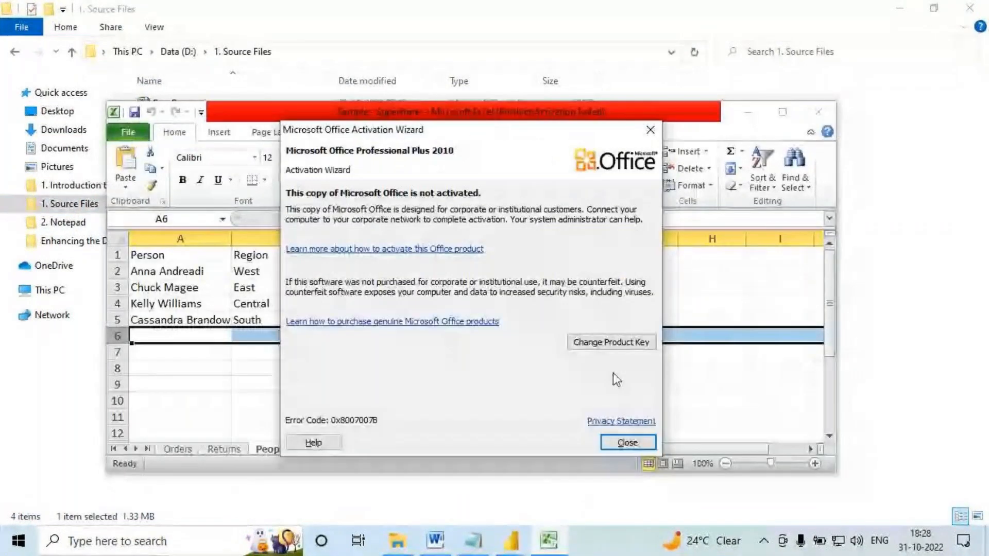
pyautogui.click(618, 442)
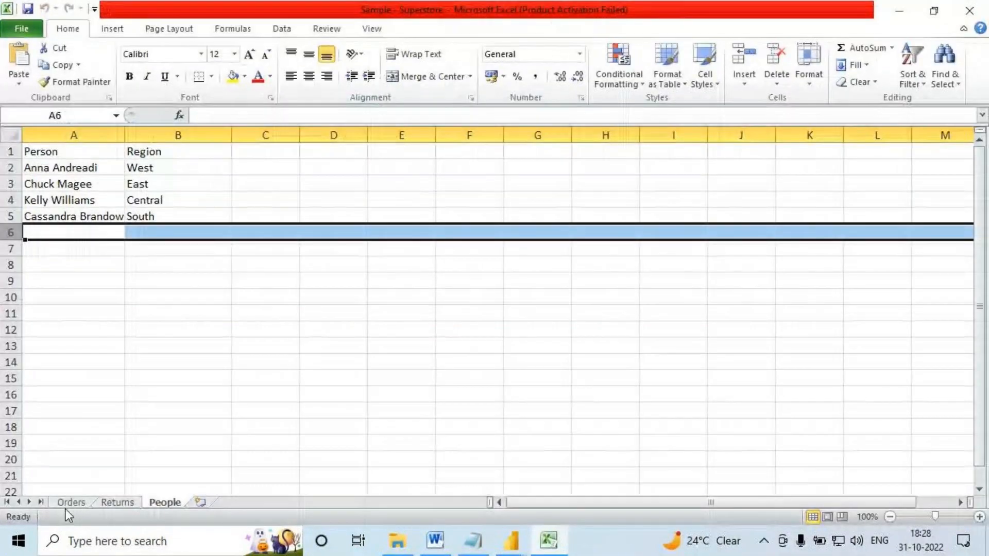
pyautogui.click(70, 503)
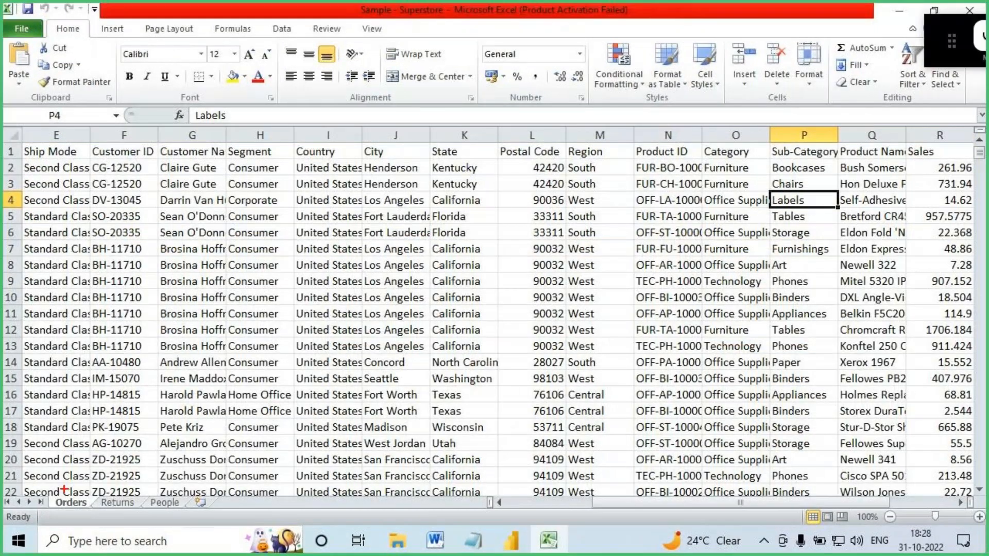
# Mark the Orders and People sheet names in red and draw an arrow towards Orders.
pyautogui.moveTo(70, 489); pyautogui.dragTo(95, 492)
pyautogui.moveTo(140, 487)
pyautogui.mouseDown()
pyautogui.moveTo(180, 517)
pyautogui.moveTo(173, 485)
pyautogui.mouseUp()
pyautogui.moveTo(75, 411); pyautogui.dragTo(94, 470)
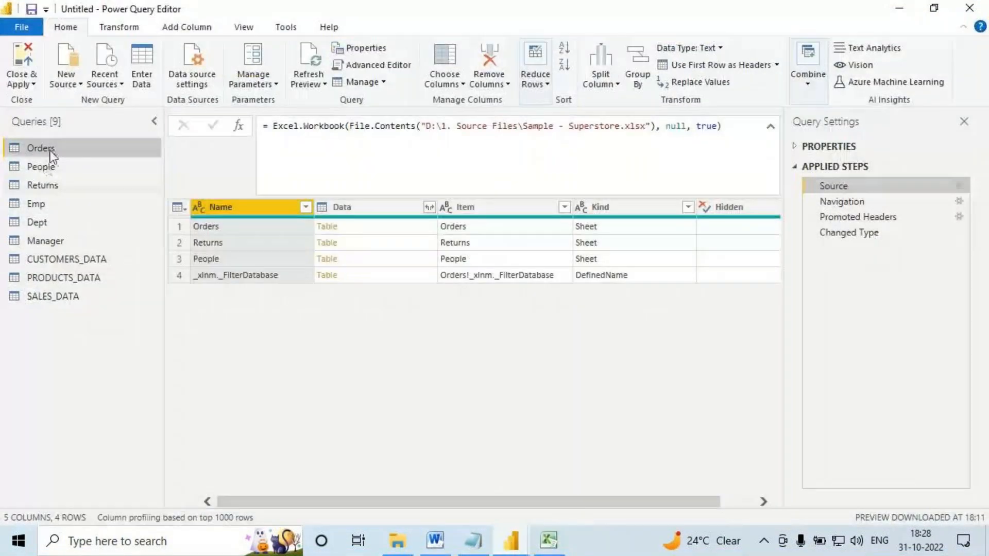
# Rename the Orders query to ABC.
pyautogui.moveTo(67, 156)
pyautogui.mouseDown()
pyautogui.moveTo(13, 155)
pyautogui.moveTo(68, 148)
pyautogui.mouseUp()
pyautogui.press('Escape')
pyautogui.rightClick(42, 148)
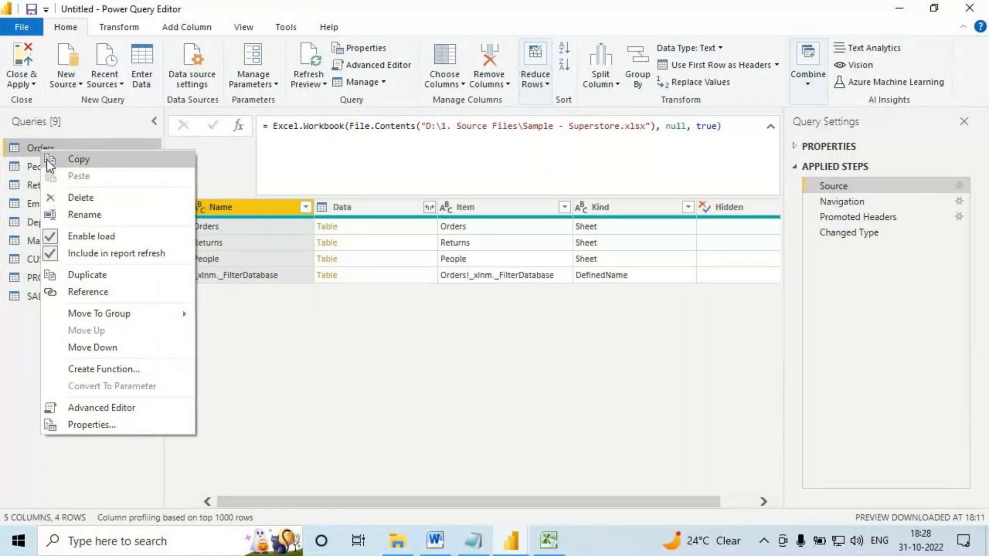
pyautogui.rightClick(32, 149)
pyautogui.click(64, 212)
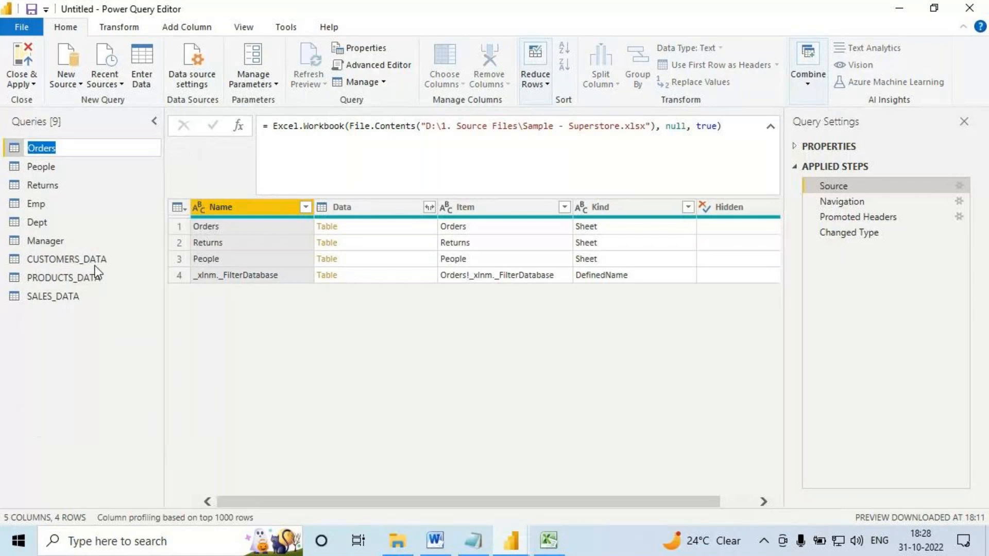
pyautogui.write('ABC')
pyautogui.press('Return')
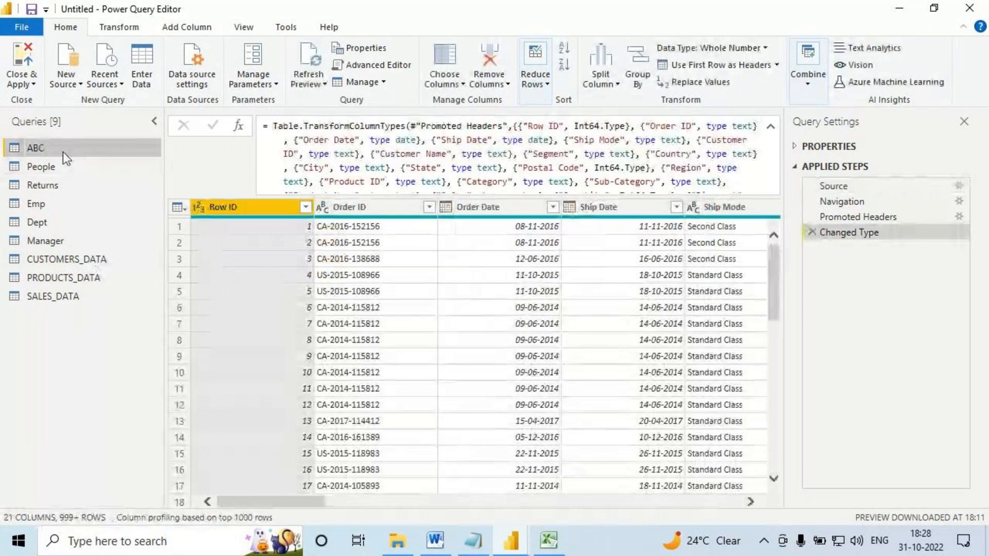
# Show the Source step of the ABC query and examine the workbook path in its formula.
pyautogui.click(817, 184)
pyautogui.moveTo(803, 177); pyautogui.dragTo(865, 195)
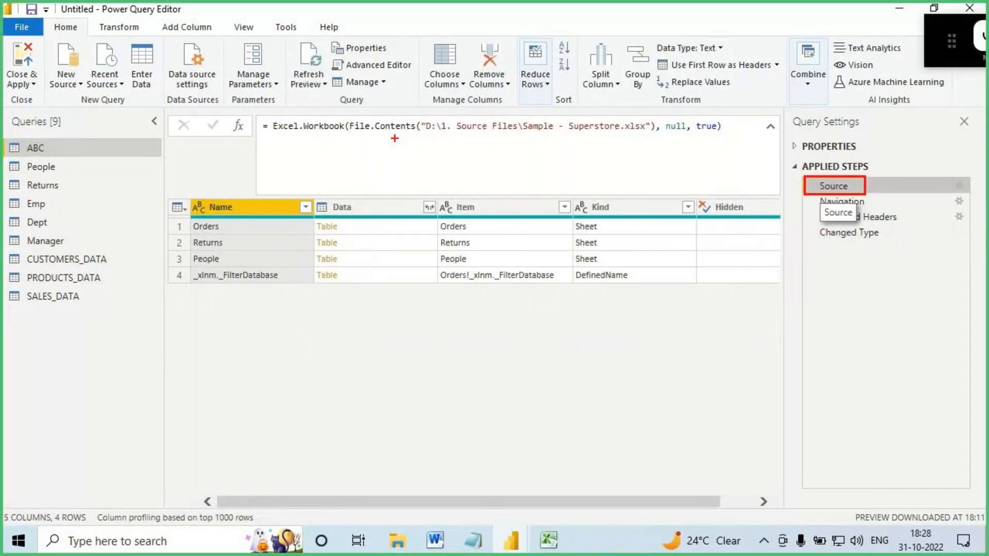
pyautogui.moveTo(281, 137); pyautogui.dragTo(333, 133)
pyautogui.moveTo(532, 135); pyautogui.dragTo(628, 133)
pyautogui.press('Escape')
# Switch to the Sample - Superstore workbook in Excel to look at its sheet names, then return to Power Query Editor.
pyautogui.click(546, 547)
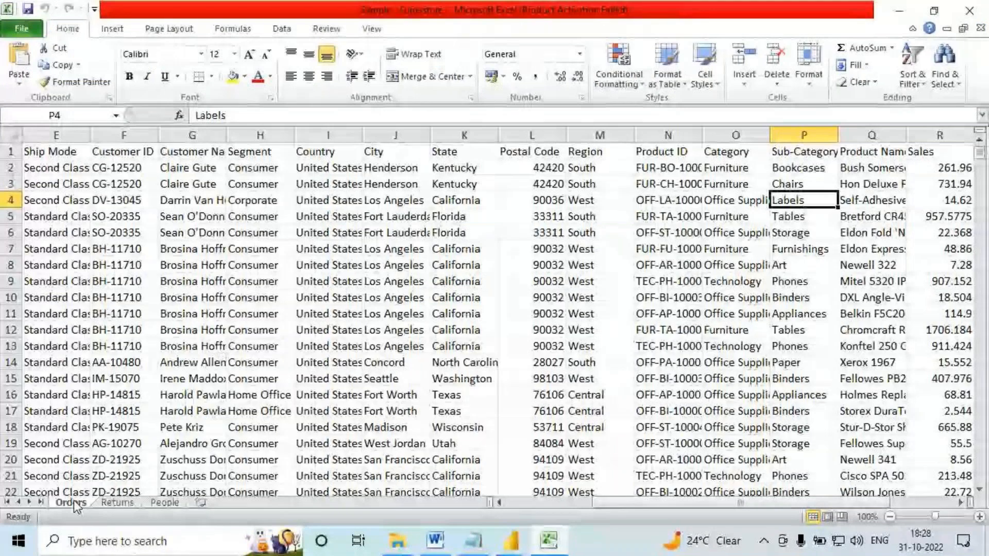
pyautogui.hotkey('ctrl', '2')
pyautogui.moveTo(53, 497)
pyautogui.mouseDown()
pyautogui.moveTo(89, 510)
pyautogui.moveTo(184, 512)
pyautogui.mouseUp()
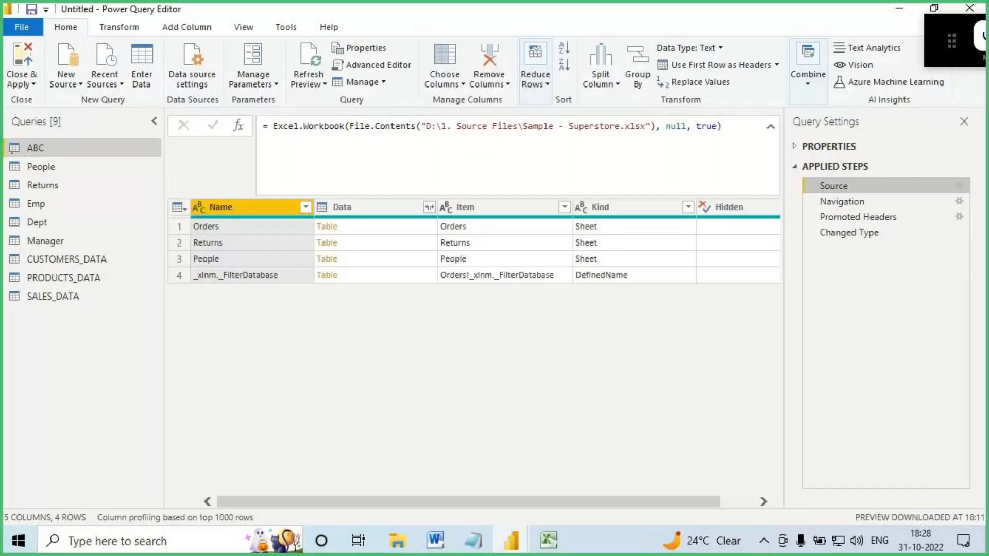
# Show the Navigation step of the ABC query and examine the item and kind named in its formula.
pyautogui.moveTo(12, 157)
pyautogui.mouseDown()
pyautogui.moveTo(327, 90)
pyautogui.moveTo(669, 195)
pyautogui.moveTo(870, 209)
pyautogui.mouseUp()
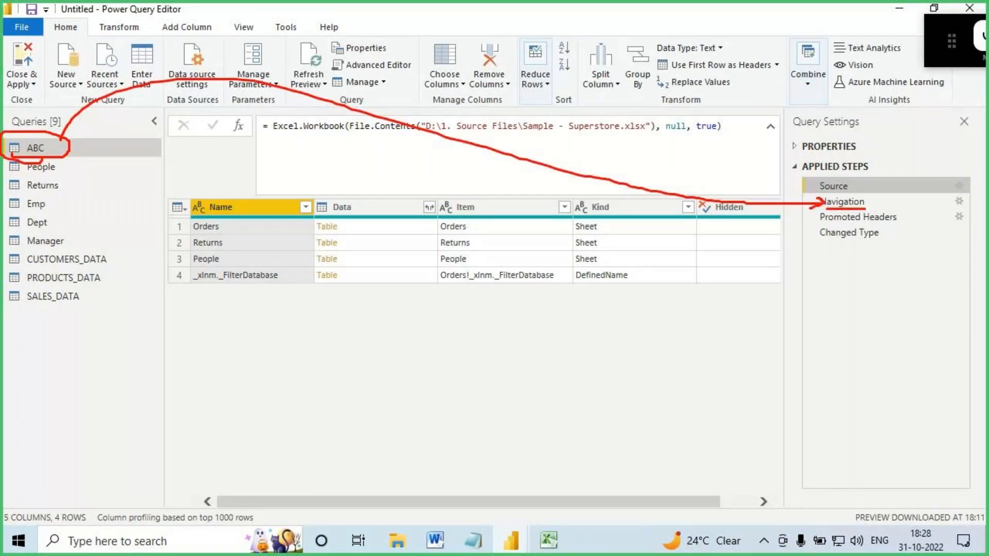
pyautogui.press('Escape')
pyautogui.click(852, 203)
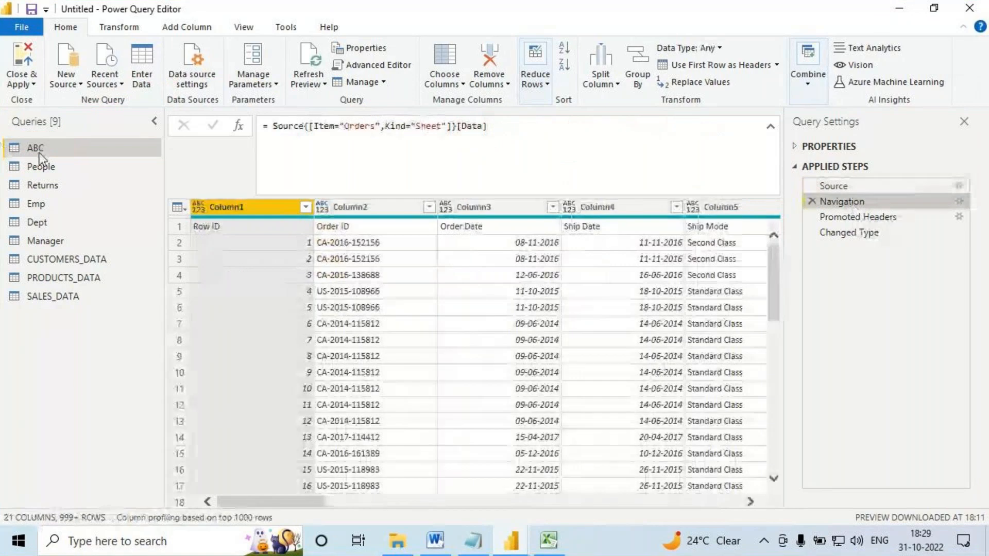
pyautogui.moveTo(18, 159); pyautogui.dragTo(60, 158)
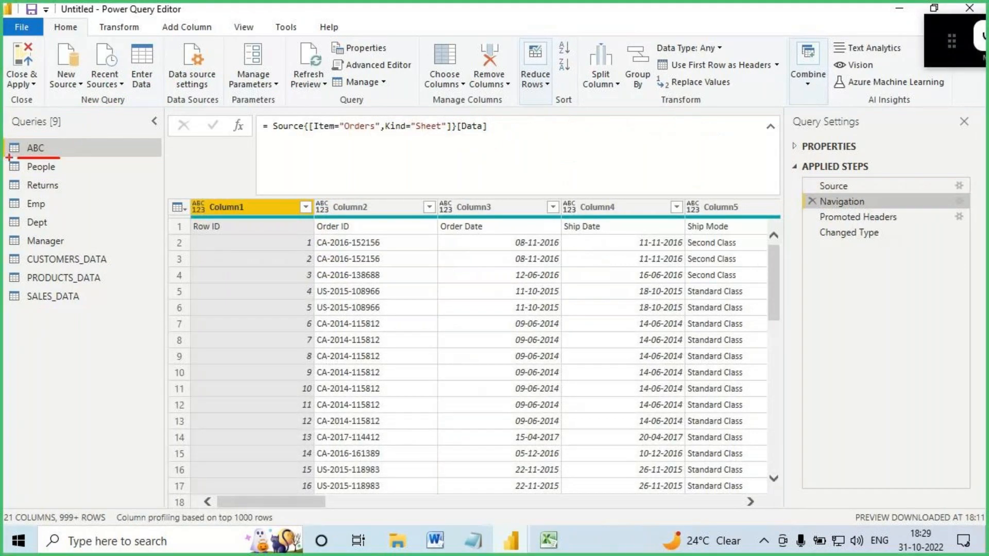
pyautogui.moveTo(345, 132); pyautogui.dragTo(446, 133)
pyautogui.moveTo(416, 138); pyautogui.dragTo(439, 138)
pyautogui.press('Escape')
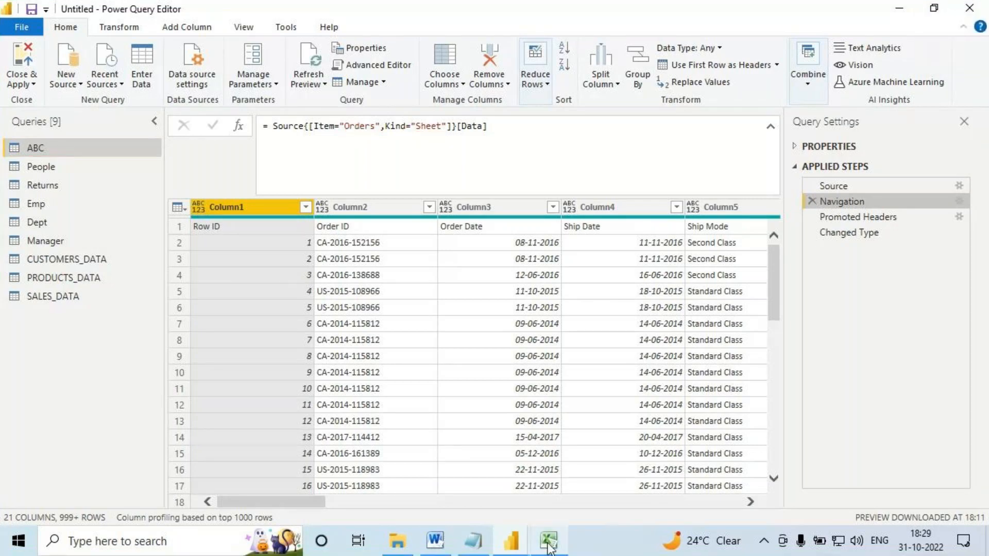
# Switch to Excel to check the Orders sheet's name in the source workbook, then return to Power Query Editor.
pyautogui.click(549, 541)
pyautogui.moveTo(84, 497); pyautogui.dragTo(63, 510)
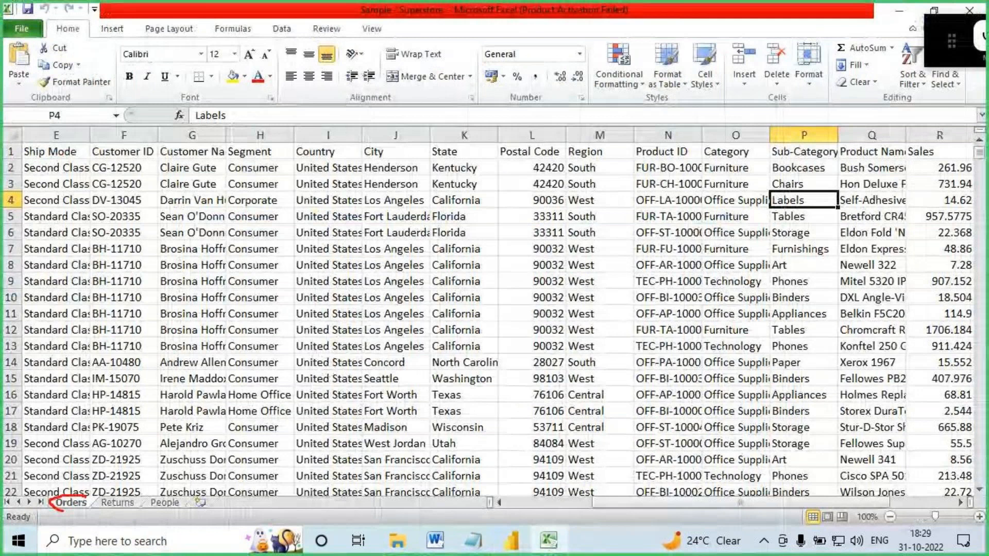
pyautogui.moveTo(63, 511); pyautogui.dragTo(88, 511)
pyautogui.click(517, 551)
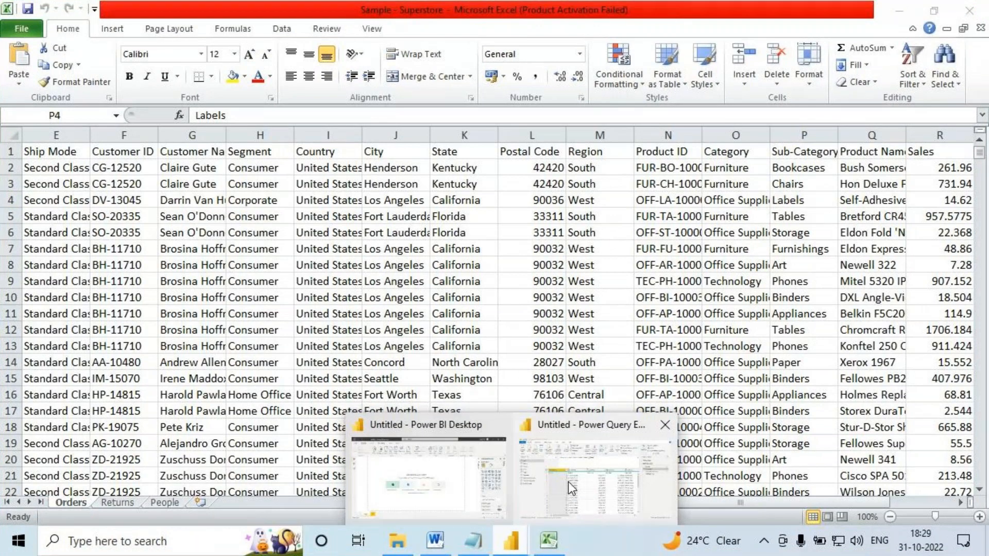
pyautogui.click(568, 481)
# Compare the item name in the Navigation formula with the source sheet and locate the Promoted Headers step.
pyautogui.moveTo(802, 194); pyautogui.dragTo(871, 209)
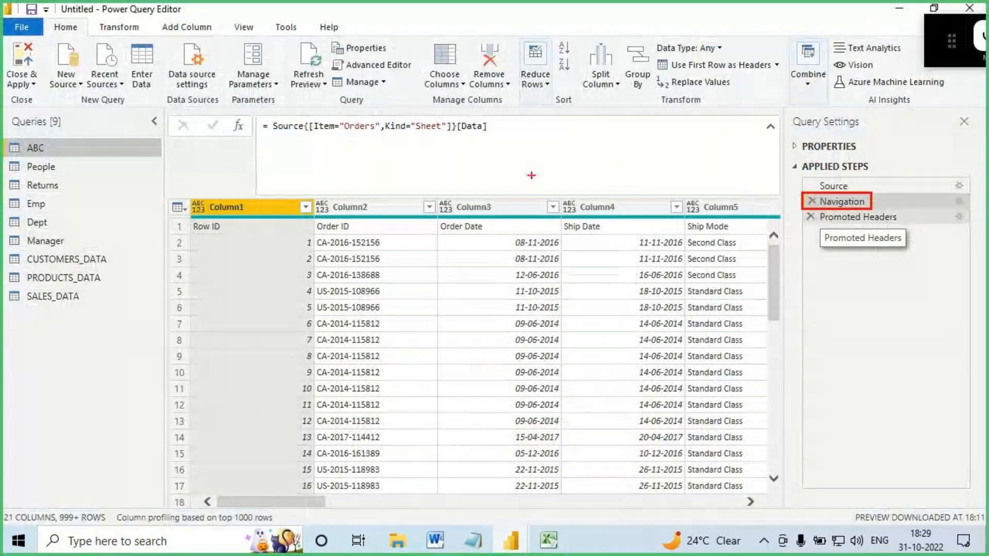
pyautogui.moveTo(360, 114); pyautogui.dragTo(357, 117)
pyautogui.moveTo(361, 83)
pyautogui.mouseDown()
pyautogui.moveTo(359, 115)
pyautogui.moveTo(375, 94)
pyautogui.mouseUp()
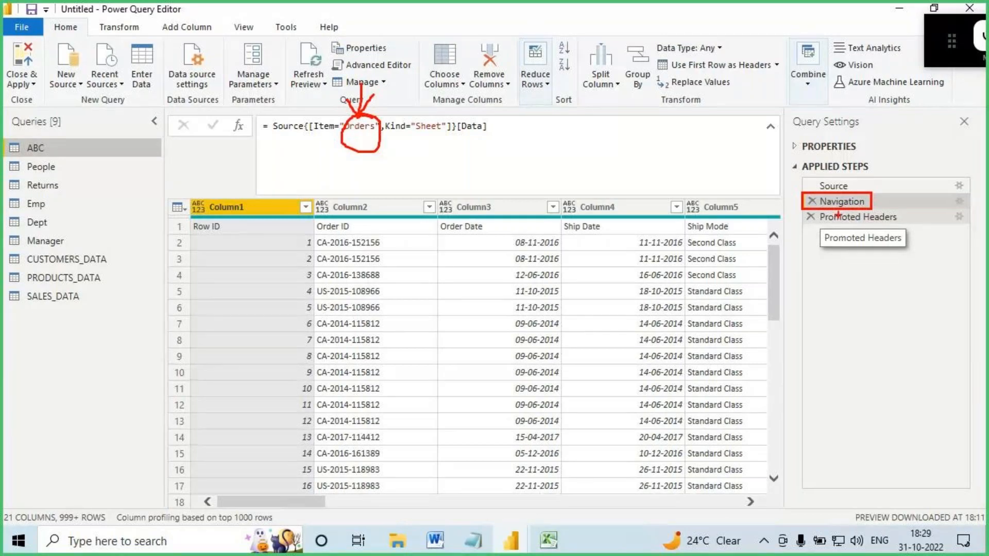
pyautogui.moveTo(824, 225); pyautogui.dragTo(903, 233)
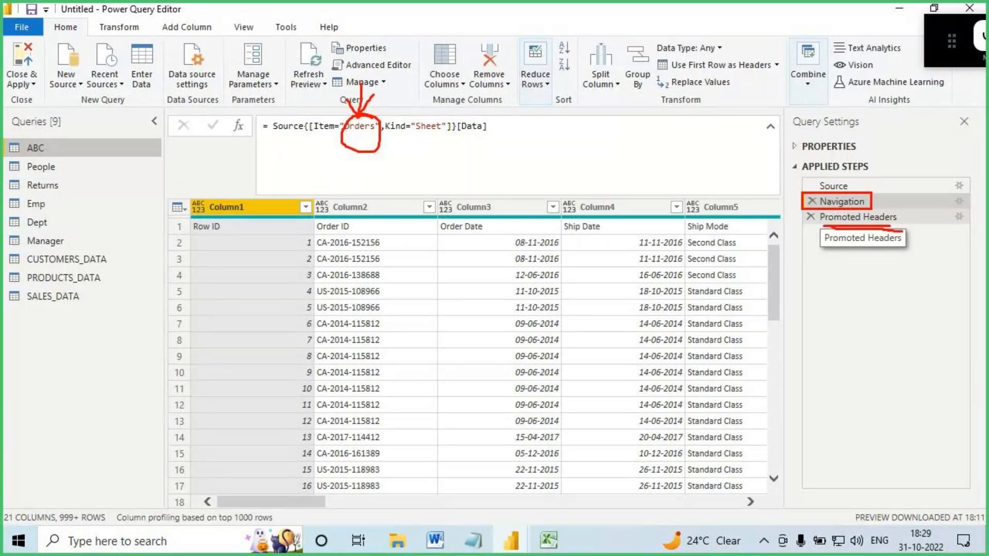
pyautogui.press('Escape')
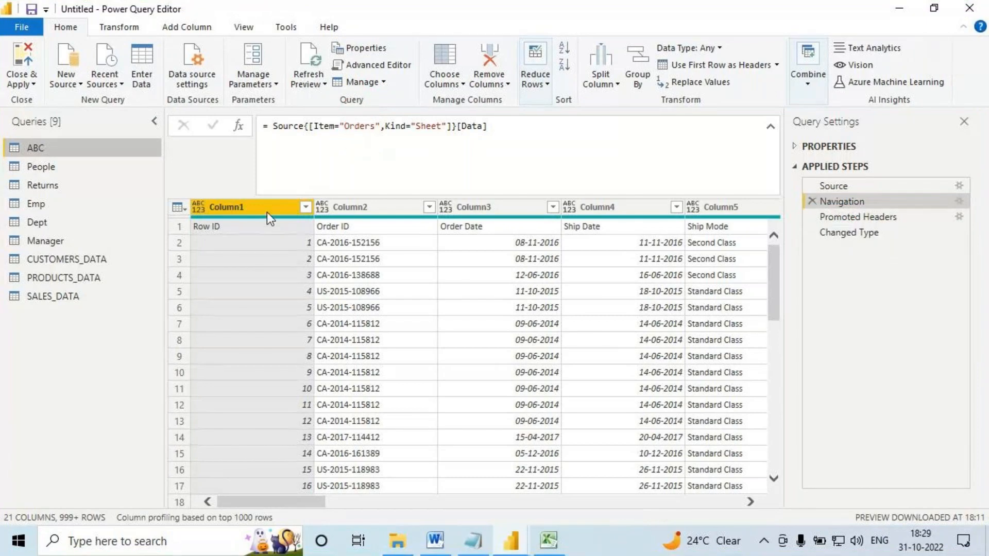
# Examine the first data row of the Navigation preview, from Row ID to Ship Mode, against the generic column headers.
pyautogui.hotkey('ctrl', '2')
pyautogui.moveTo(188, 216); pyautogui.dragTo(232, 234)
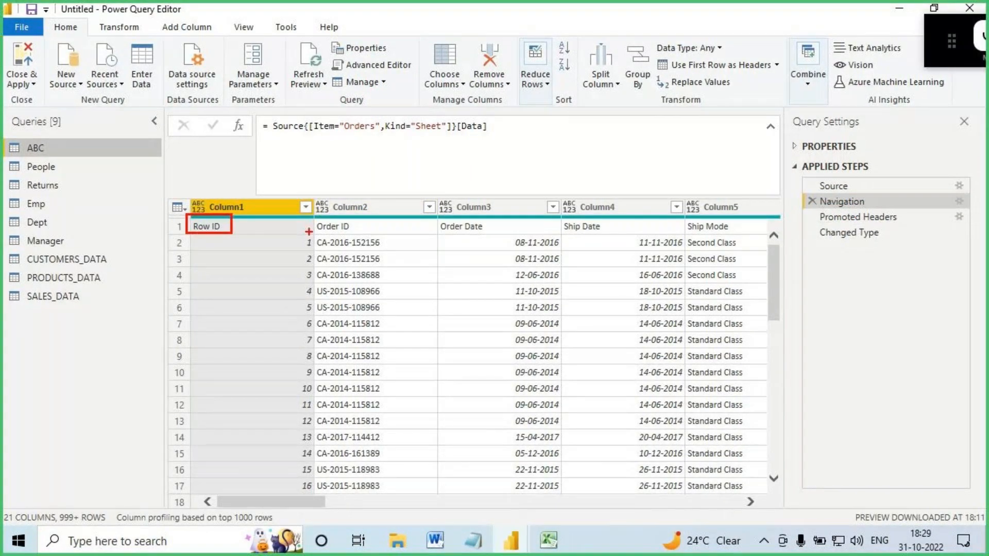
pyautogui.moveTo(314, 217); pyautogui.dragTo(378, 234)
pyautogui.moveTo(439, 218); pyautogui.dragTo(510, 236)
pyautogui.moveTo(565, 218)
pyautogui.mouseDown()
pyautogui.moveTo(606, 237)
pyautogui.moveTo(641, 200)
pyautogui.moveTo(651, 203)
pyautogui.mouseUp()
pyautogui.moveTo(658, 170)
pyautogui.mouseDown()
pyautogui.moveTo(661, 199)
pyautogui.moveTo(715, 164)
pyautogui.moveTo(739, 167)
pyautogui.mouseUp()
pyautogui.press('Escape')
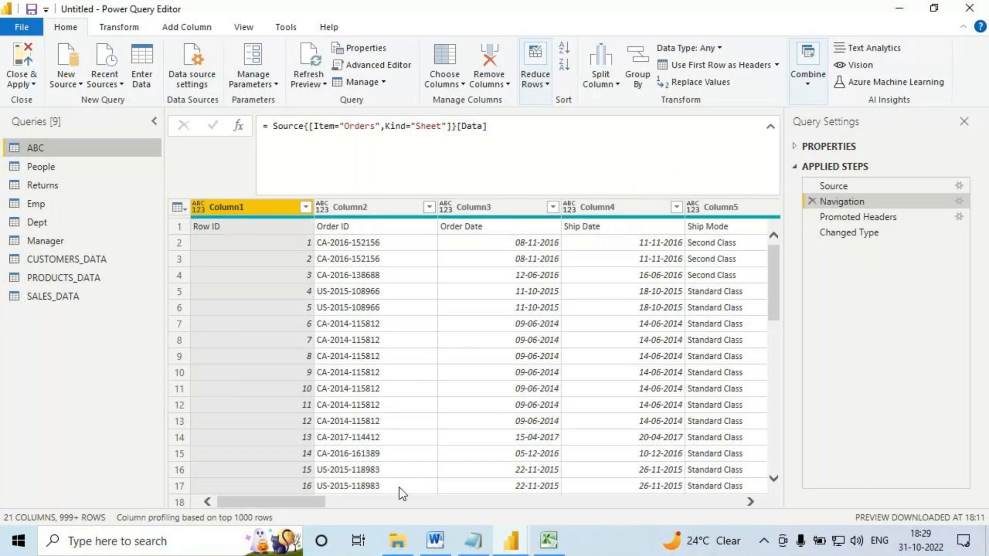
pyautogui.hotkey('ctrl', '2')
pyautogui.moveTo(180, 218)
pyautogui.mouseDown()
pyautogui.moveTo(774, 230)
pyautogui.moveTo(194, 206)
pyautogui.moveTo(156, 231)
pyautogui.moveTo(173, 229)
pyautogui.mouseUp()
pyautogui.moveTo(820, 226); pyautogui.dragTo(882, 228)
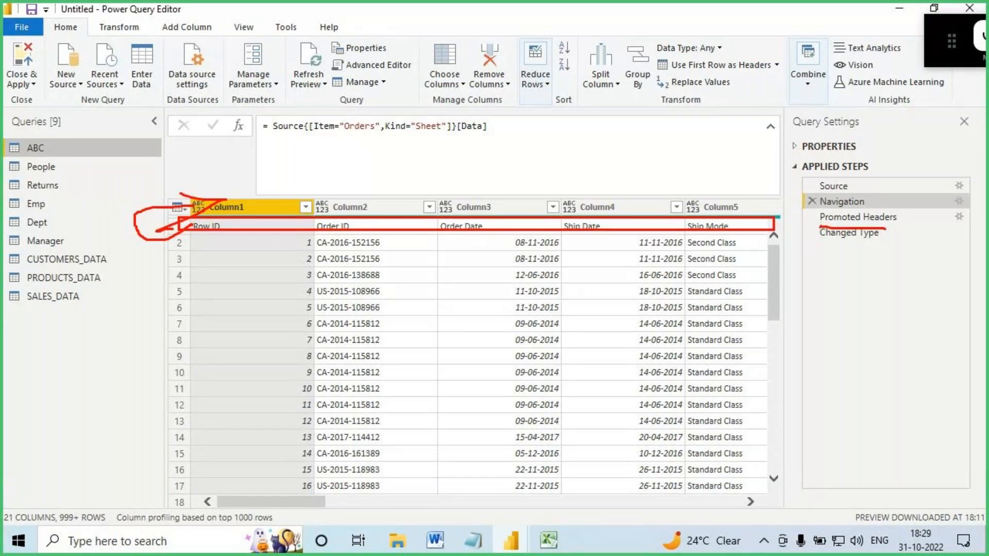
pyautogui.press('Escape')
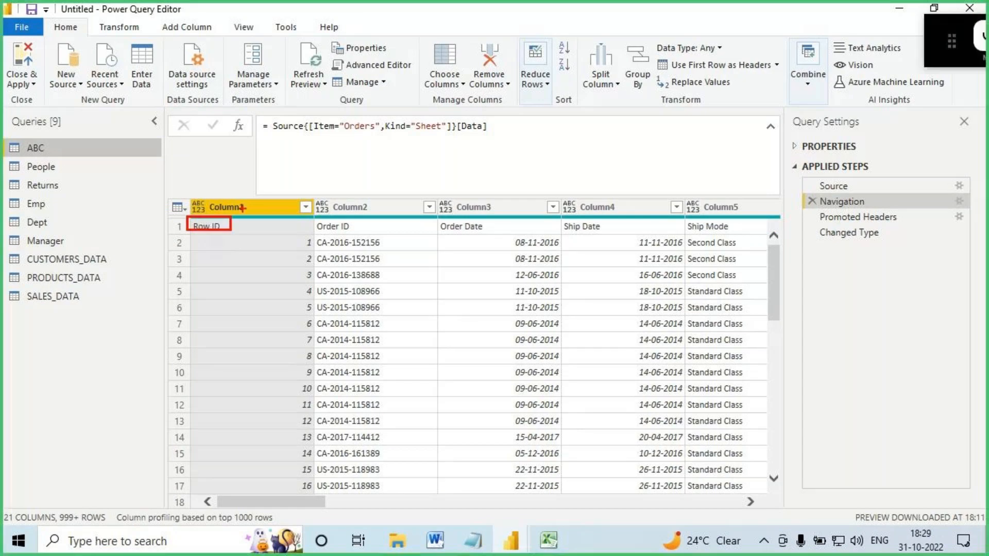
# Compare the data types of the first-row labels and the values below them in the Row ID and Order Date columns.
pyautogui.moveTo(243, 182)
pyautogui.mouseDown()
pyautogui.moveTo(240, 213)
pyautogui.moveTo(256, 178)
pyautogui.moveTo(276, 179)
pyautogui.moveTo(271, 202)
pyautogui.mouseUp()
pyautogui.moveTo(282, 180); pyautogui.dragTo(282, 209)
pyautogui.moveTo(270, 195); pyautogui.dragTo(317, 189)
pyautogui.moveTo(283, 226)
pyautogui.mouseDown()
pyautogui.moveTo(303, 307)
pyautogui.moveTo(317, 531)
pyautogui.mouseUp()
pyautogui.moveTo(220, 387)
pyautogui.mouseDown()
pyautogui.moveTo(247, 378)
pyautogui.moveTo(257, 324)
pyautogui.mouseUp()
pyautogui.moveTo(440, 220)
pyautogui.mouseDown()
pyautogui.moveTo(497, 234)
pyautogui.moveTo(517, 189)
pyautogui.mouseUp()
pyautogui.moveTo(508, 235)
pyautogui.mouseDown()
pyautogui.moveTo(541, 340)
pyautogui.moveTo(565, 490)
pyautogui.mouseUp()
pyautogui.moveTo(466, 350)
pyautogui.mouseDown()
pyautogui.moveTo(481, 356)
pyautogui.moveTo(514, 337)
pyautogui.moveTo(516, 360)
pyautogui.moveTo(525, 347)
pyautogui.moveTo(539, 361)
pyautogui.moveTo(554, 327)
pyautogui.mouseUp()
pyautogui.moveTo(485, 391); pyautogui.dragTo(556, 367)
pyautogui.moveTo(497, 391); pyautogui.dragTo(558, 367)
pyautogui.moveTo(196, 239); pyautogui.dragTo(230, 232)
pyautogui.moveTo(231, 366); pyautogui.dragTo(237, 350)
pyautogui.moveTo(212, 385); pyautogui.dragTo(266, 325)
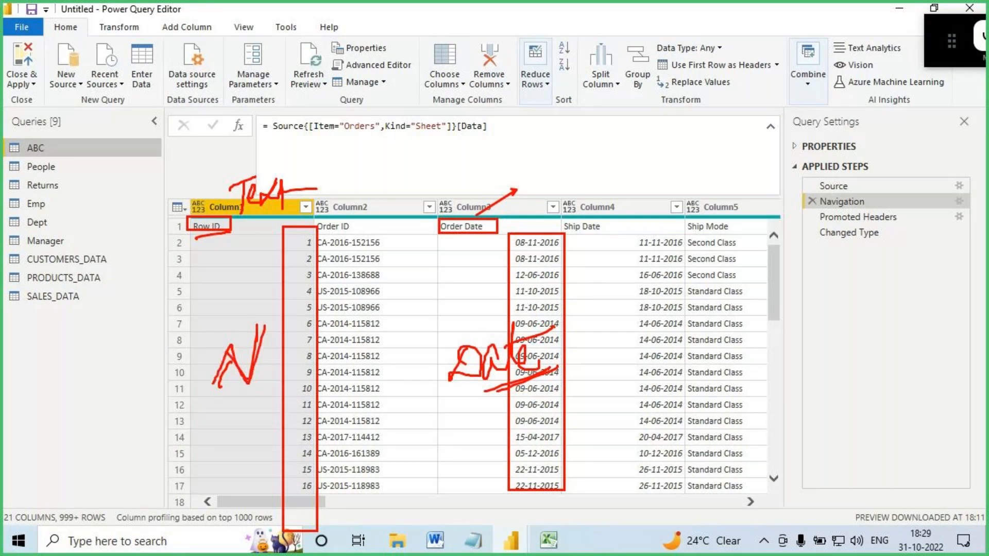
pyautogui.moveTo(445, 238); pyautogui.dragTo(489, 238)
pyautogui.moveTo(493, 217); pyautogui.dragTo(523, 195)
pyautogui.moveTo(493, 262); pyautogui.dragTo(486, 337)
pyautogui.moveTo(471, 312); pyautogui.dragTo(489, 337)
pyautogui.moveTo(504, 313); pyautogui.dragTo(480, 342)
pyautogui.moveTo(530, 325)
pyautogui.mouseDown()
pyautogui.moveTo(507, 394)
pyautogui.moveTo(541, 319)
pyautogui.moveTo(510, 316)
pyautogui.mouseUp()
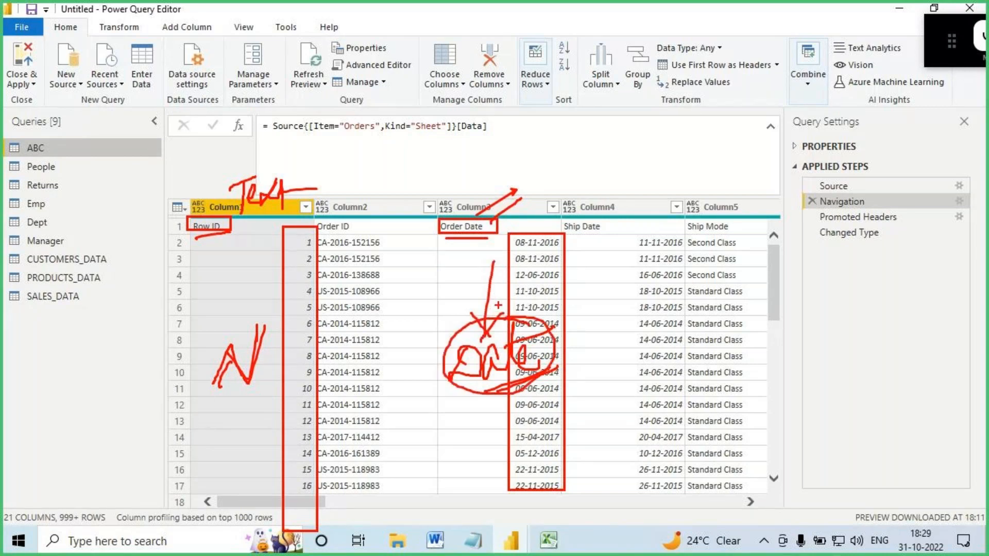
pyautogui.moveTo(456, 235)
pyautogui.mouseDown()
pyautogui.moveTo(494, 206)
pyautogui.moveTo(480, 201)
pyautogui.moveTo(449, 224)
pyautogui.moveTo(492, 237)
pyautogui.mouseUp()
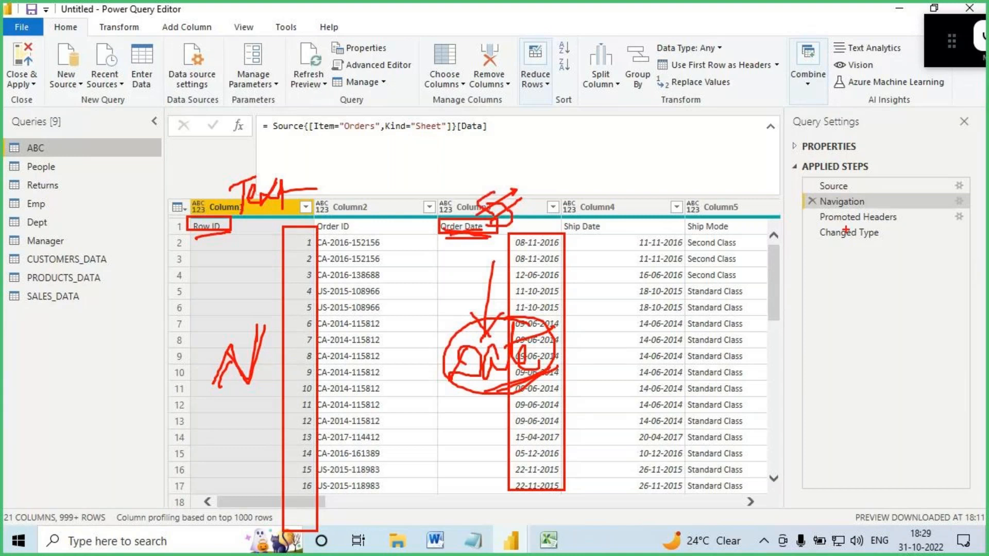
pyautogui.press('Escape')
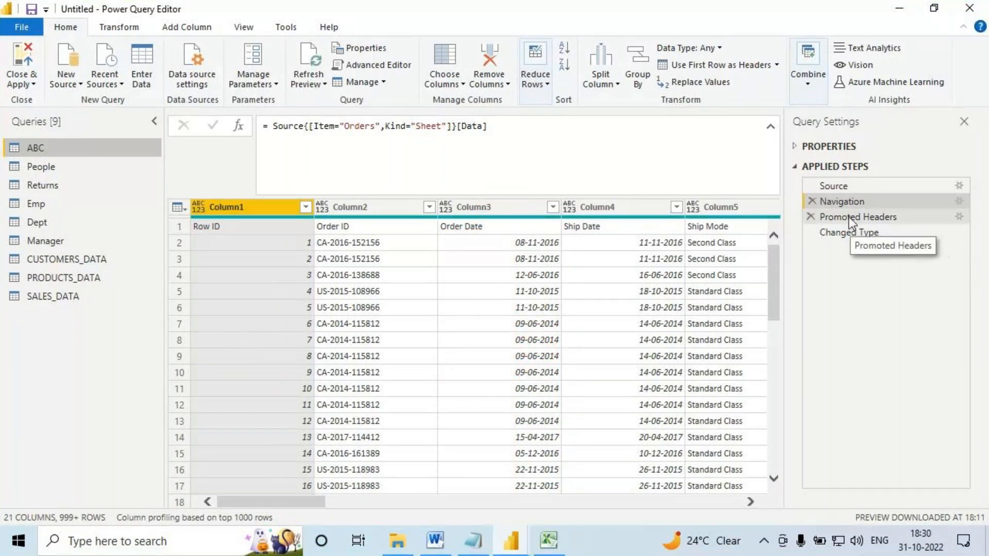
# Show the Promoted Headers step and examine the column headers and the data rows beneath them.
pyautogui.click(848, 217)
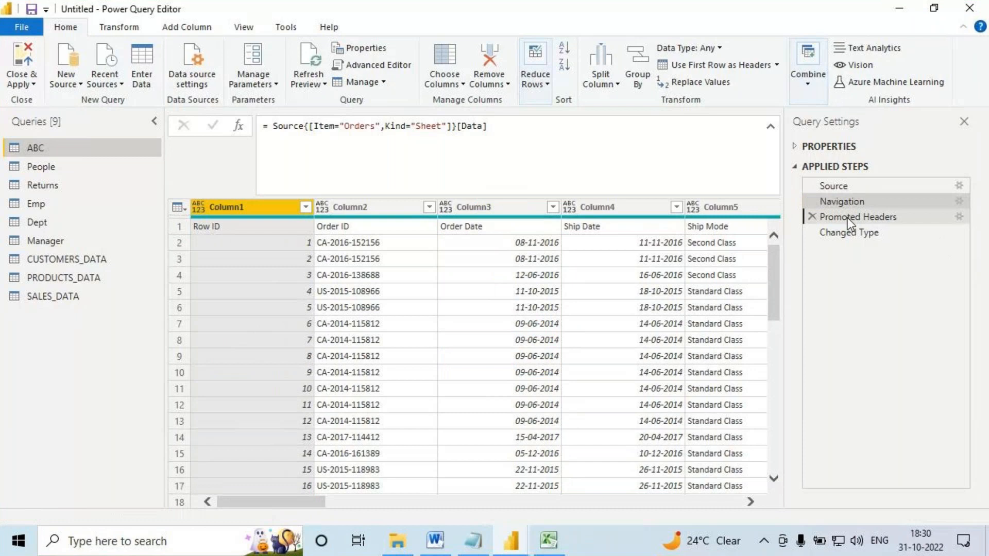
pyautogui.hotkey('ctrl', '2')
pyautogui.moveTo(191, 195); pyautogui.dragTo(689, 222)
pyautogui.moveTo(335, 213); pyautogui.dragTo(448, 213)
pyautogui.moveTo(257, 164)
pyautogui.mouseDown()
pyautogui.moveTo(209, 198)
pyautogui.moveTo(261, 260)
pyautogui.moveTo(756, 491)
pyautogui.mouseUp()
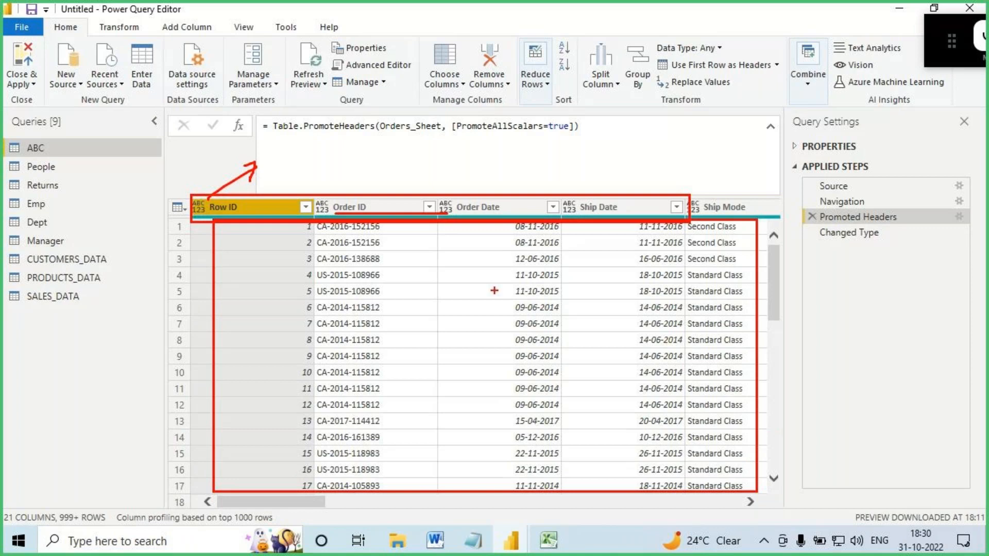
pyautogui.press('Escape')
# Check the data type of the Row ID column at the Promoted Headers step.
pyautogui.click(330, 209)
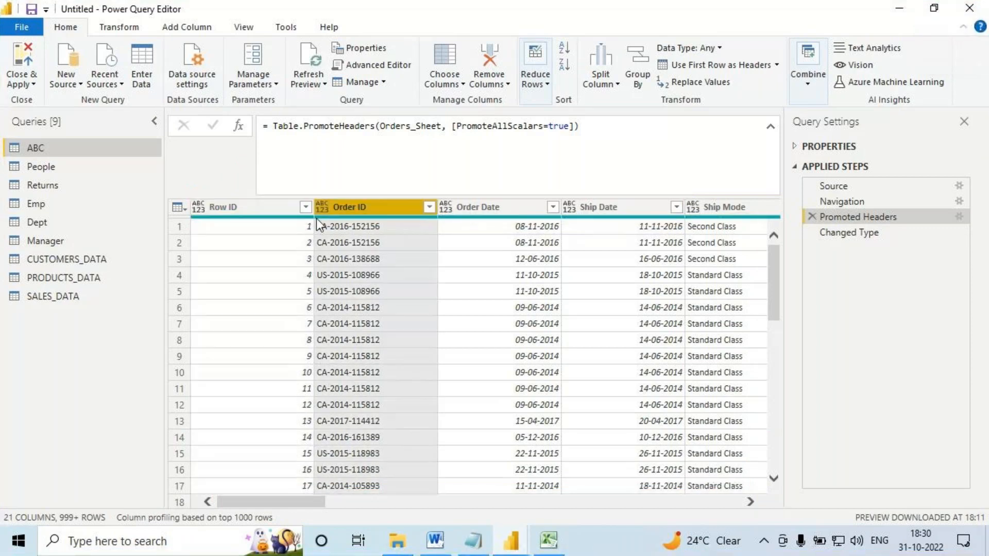
pyautogui.hotkey('ctrl', '2')
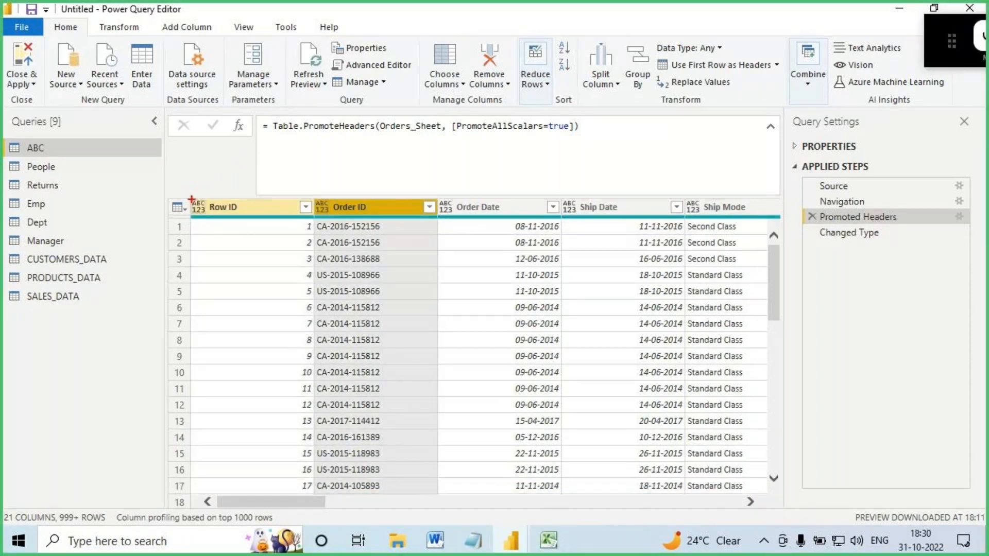
pyautogui.press('Escape')
pyautogui.click(236, 209)
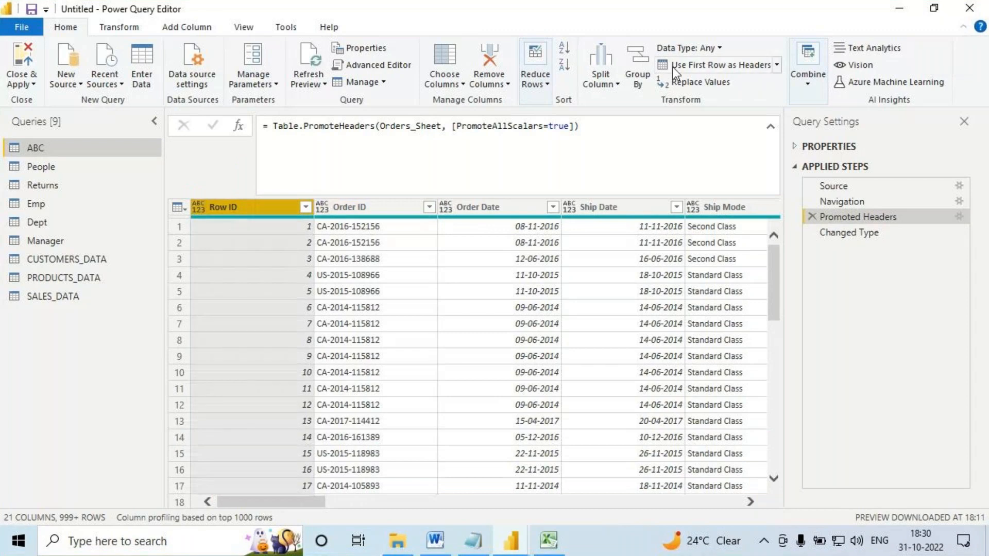
pyautogui.hotkey('ctrl', '2')
pyautogui.moveTo(652, 56)
pyautogui.mouseDown()
pyautogui.moveTo(699, 57)
pyautogui.moveTo(717, 37)
pyautogui.mouseUp()
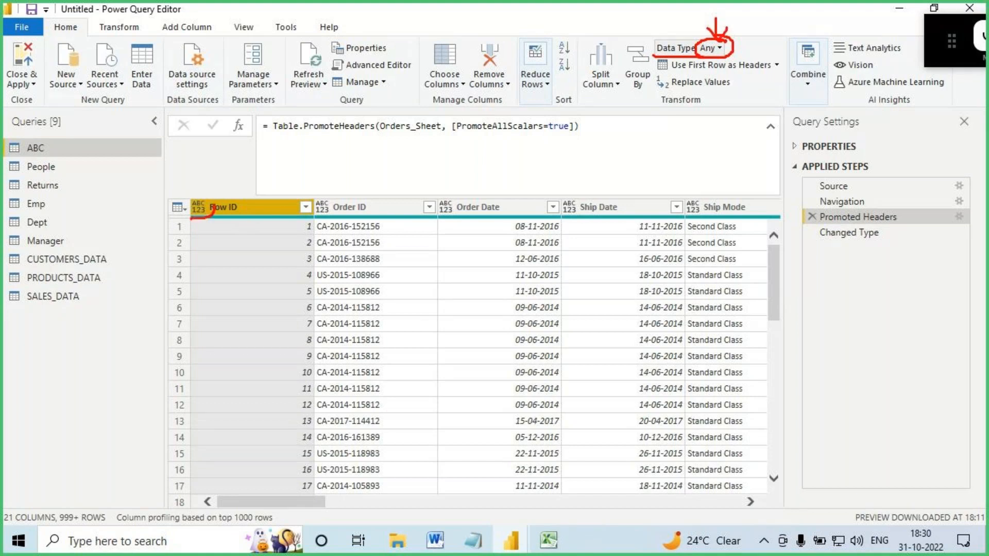
pyautogui.press('Escape')
# Check the data types of the Order ID and Order Date columns.
pyautogui.click(356, 211)
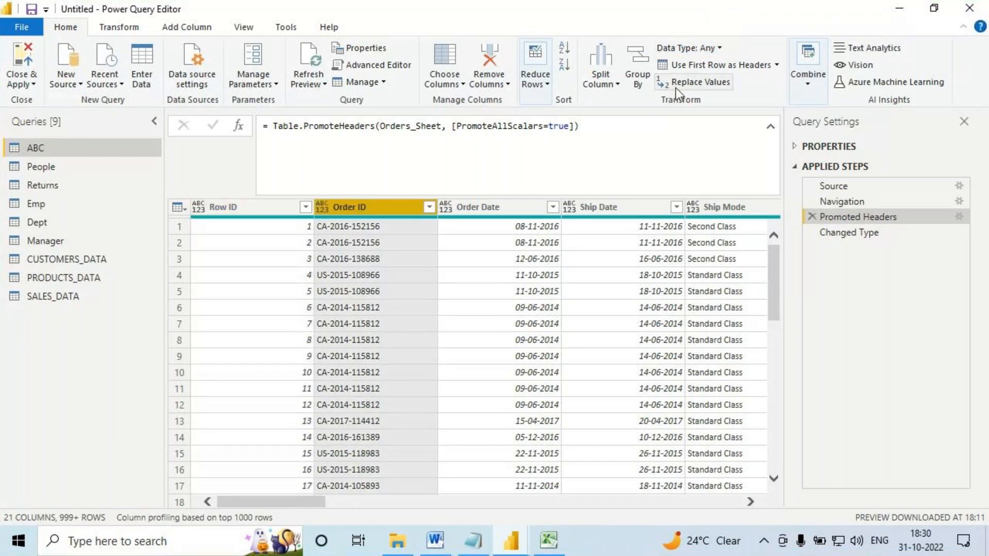
pyautogui.hotkey('ctrl', '2')
pyautogui.moveTo(717, 58); pyautogui.dragTo(704, 57)
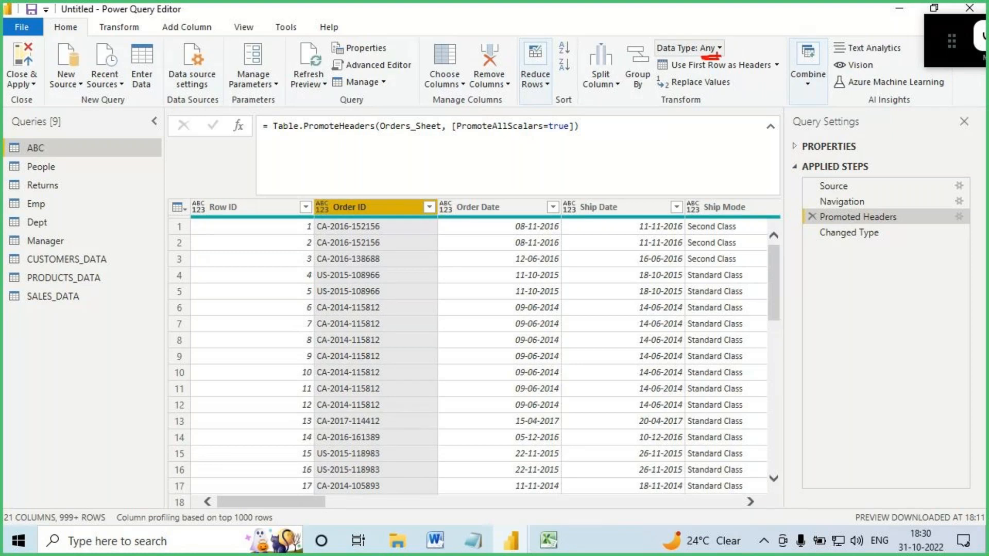
pyautogui.press('Escape')
pyautogui.click(484, 206)
pyautogui.hotkey('ctrl', '2')
pyautogui.moveTo(719, 52); pyautogui.dragTo(701, 52)
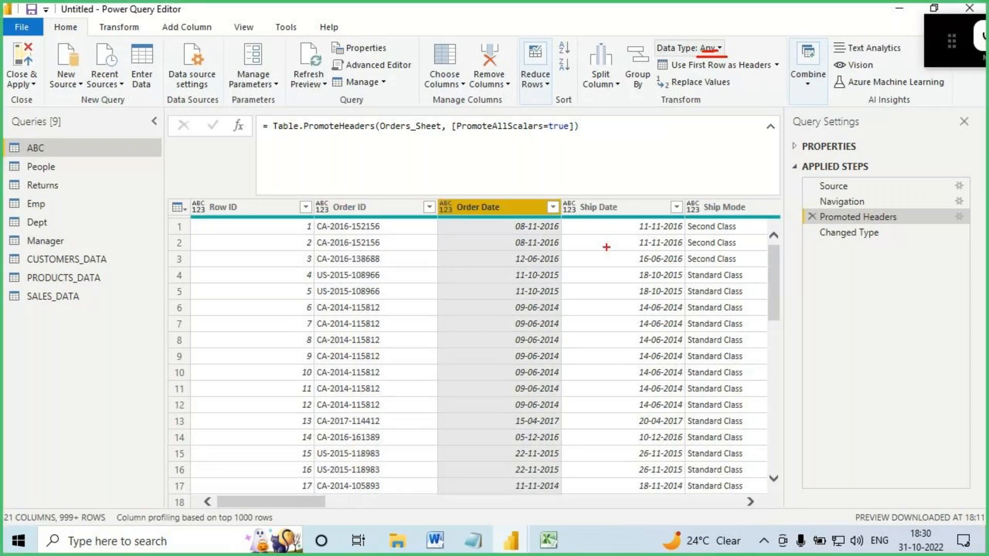
pyautogui.press('Escape')
# Check the data types of the Ship Date and Ship Mode columns.
pyautogui.click(613, 206)
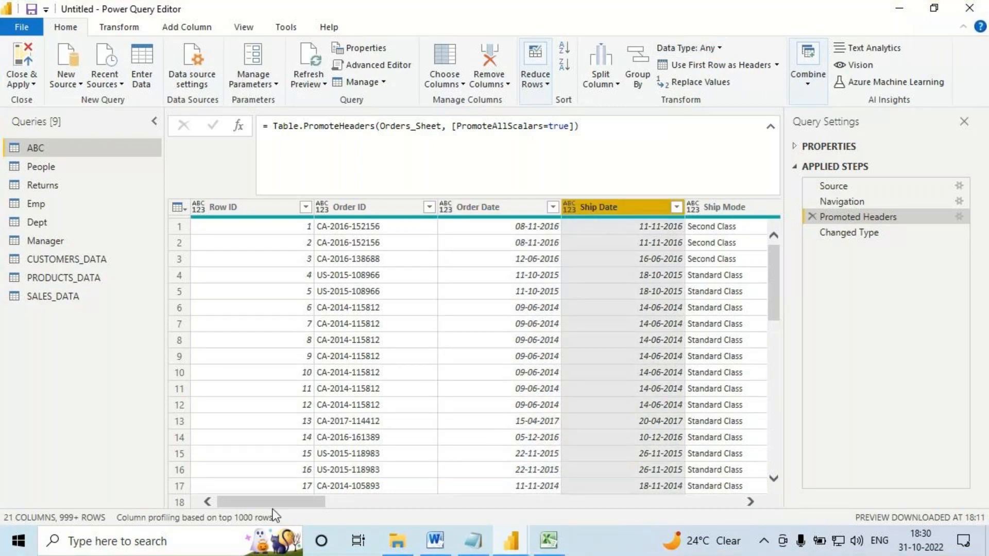
pyautogui.moveTo(287, 502); pyautogui.dragTo(368, 501)
pyautogui.click(314, 211)
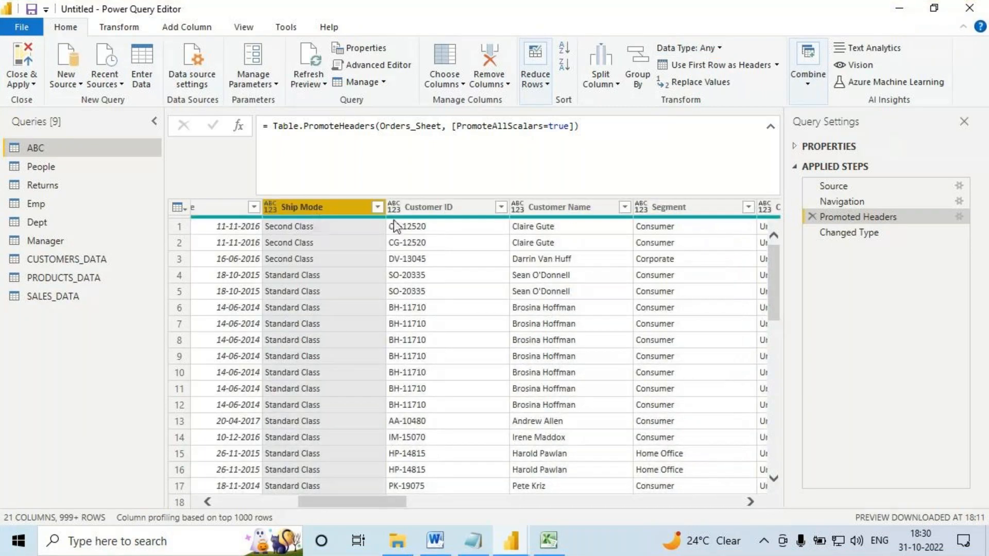
# Open the data type choices for the Customer Name column and examine the Text option.
pyautogui.click(547, 207)
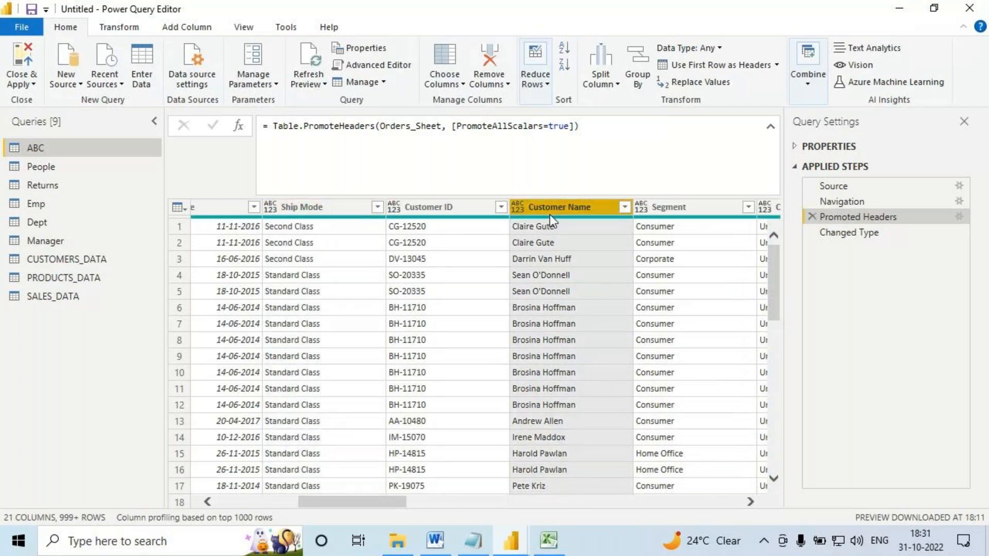
pyautogui.click(518, 208)
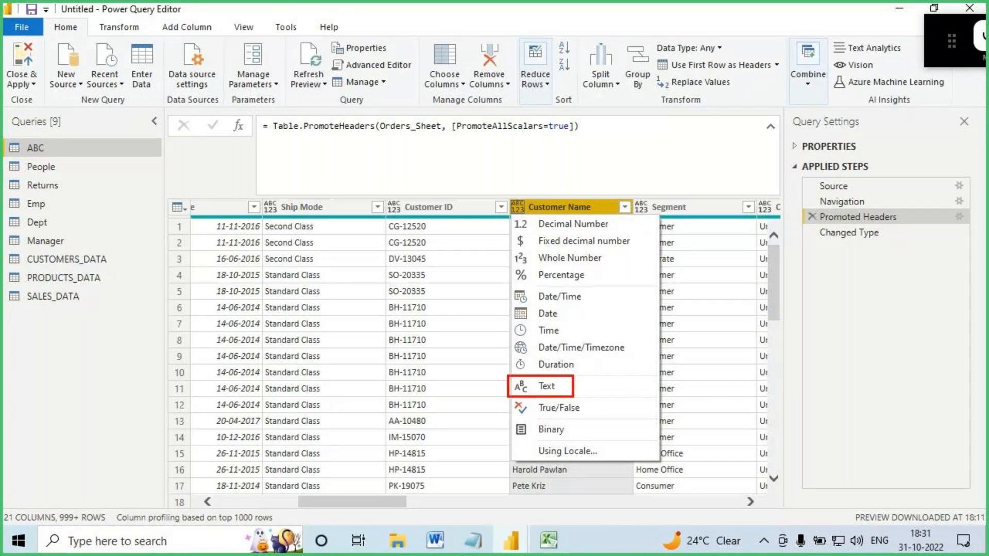
pyautogui.moveTo(530, 393); pyautogui.dragTo(578, 394)
pyautogui.moveTo(518, 165); pyautogui.dragTo(510, 205)
pyautogui.press('Escape')
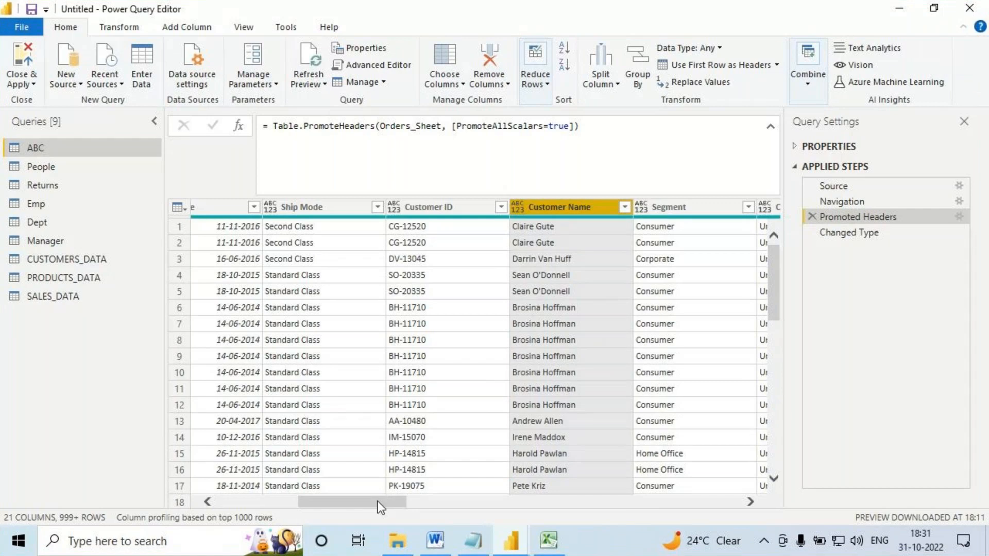
# Open the data type choices for the Order Date column and examine the Date option.
pyautogui.moveTo(378, 502); pyautogui.dragTo(296, 502)
pyautogui.click(445, 207)
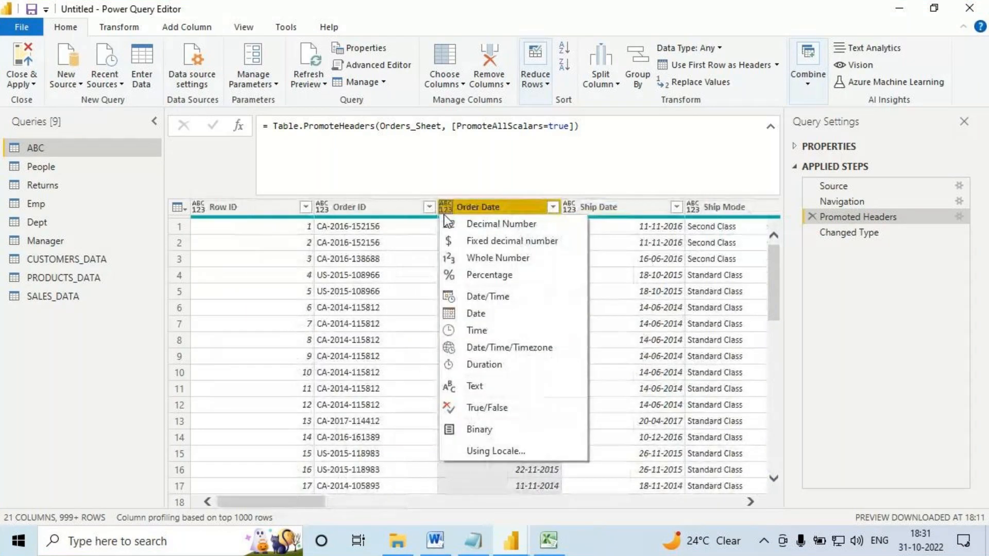
pyautogui.hotkey('ctrl', '2')
pyautogui.moveTo(440, 305); pyautogui.dragTo(497, 323)
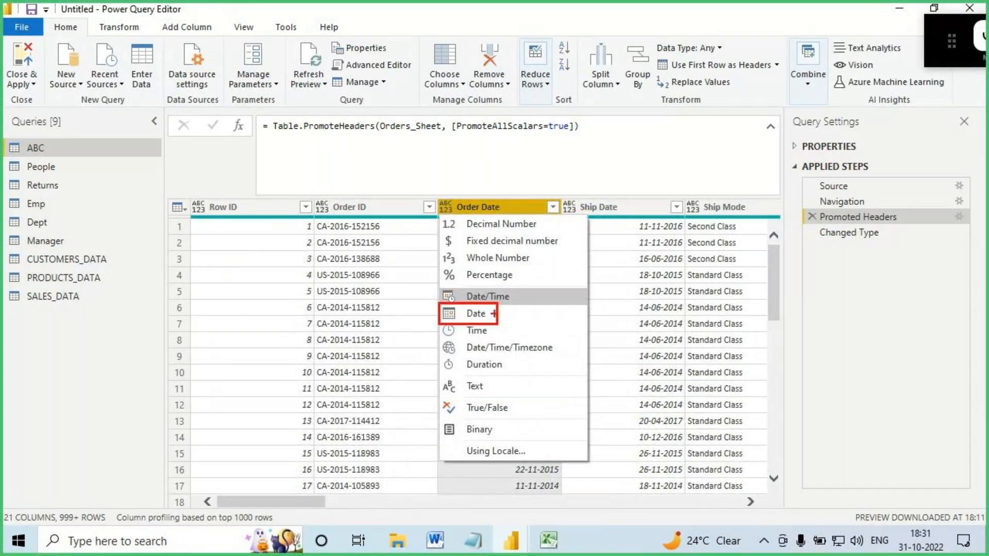
pyautogui.press('Escape')
# Open the data type choices for the Row ID column and examine the Whole Number option.
pyautogui.click(256, 211)
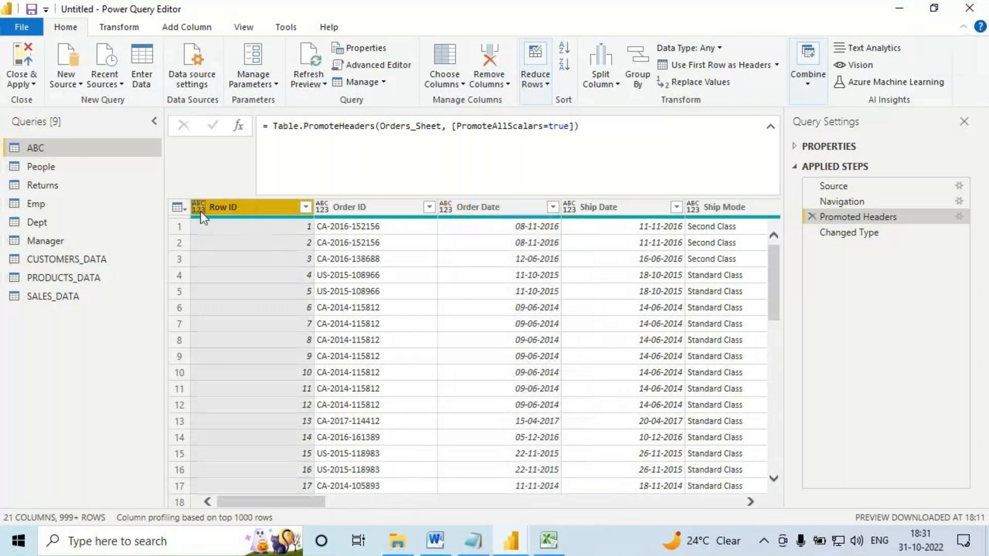
pyautogui.click(200, 211)
pyautogui.hotkey('ctrl', '2')
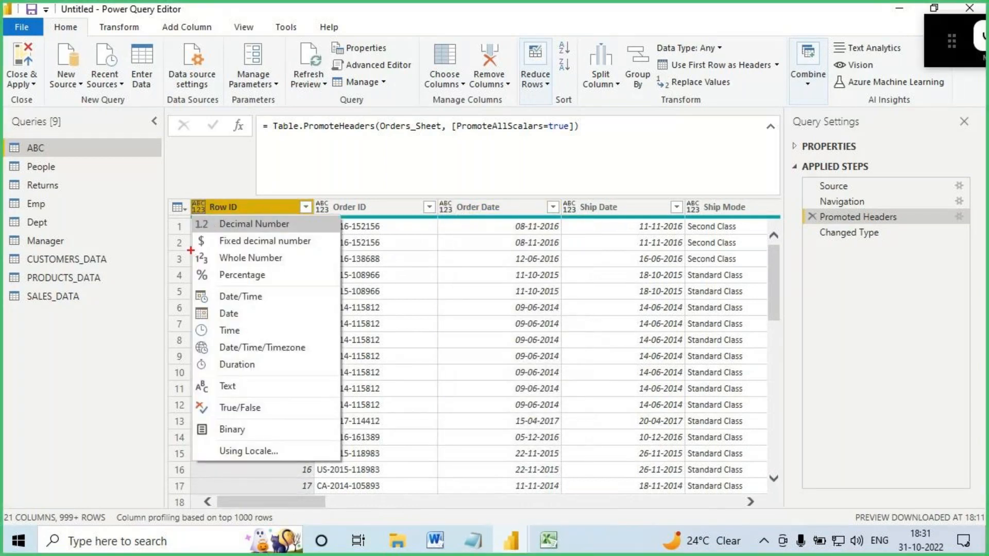
pyautogui.moveTo(190, 251)
pyautogui.mouseDown()
pyautogui.moveTo(291, 272)
pyautogui.moveTo(342, 245)
pyautogui.mouseUp()
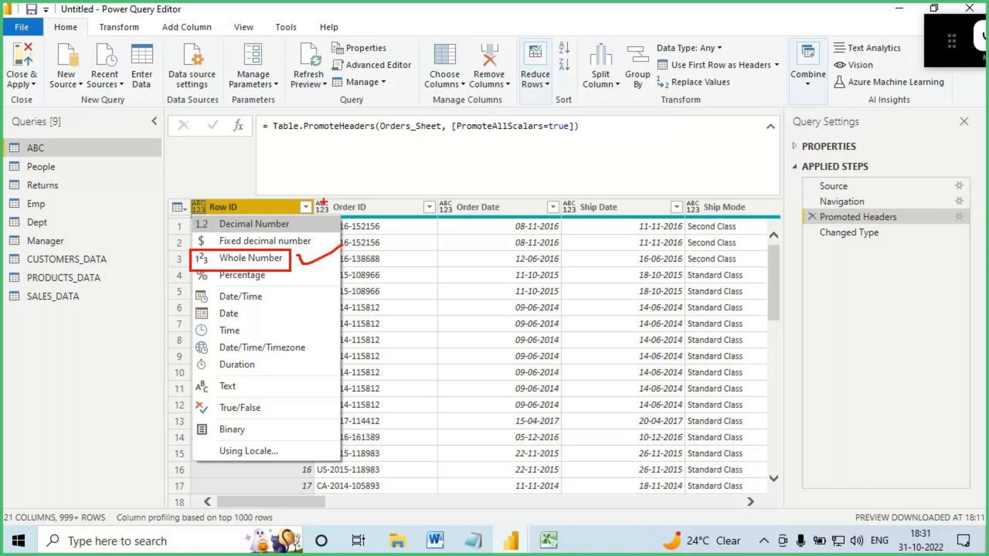
pyautogui.press('Escape')
# Select the Order ID column and locate the Changed Type step among the applied steps.
pyautogui.click(361, 212)
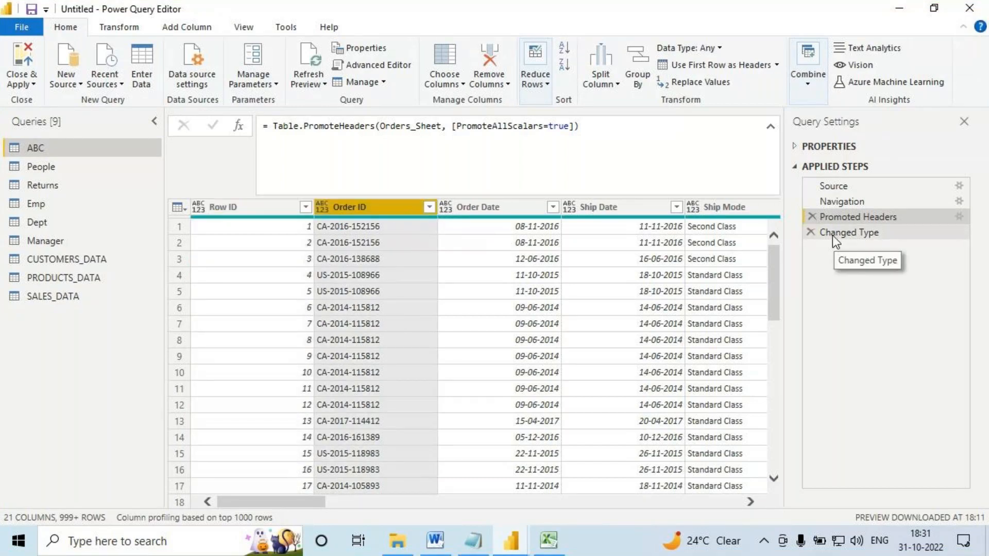
pyautogui.hotkey('ctrl', '2')
pyautogui.moveTo(802, 224); pyautogui.dragTo(891, 244)
pyautogui.moveTo(854, 243); pyautogui.dragTo(859, 276)
pyautogui.press('Escape')
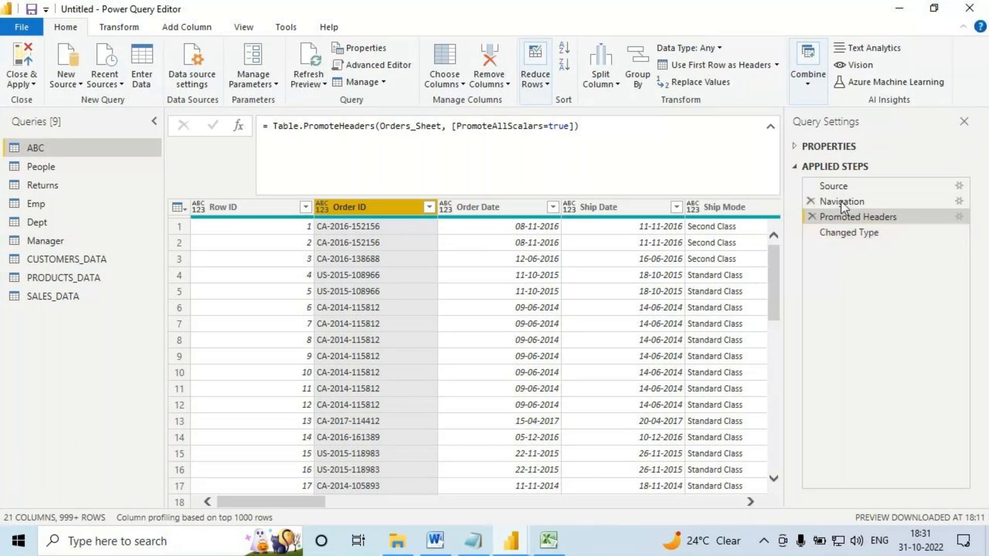
# Show the Navigation step and examine the first data row beneath the generic column headers.
pyautogui.click(842, 202)
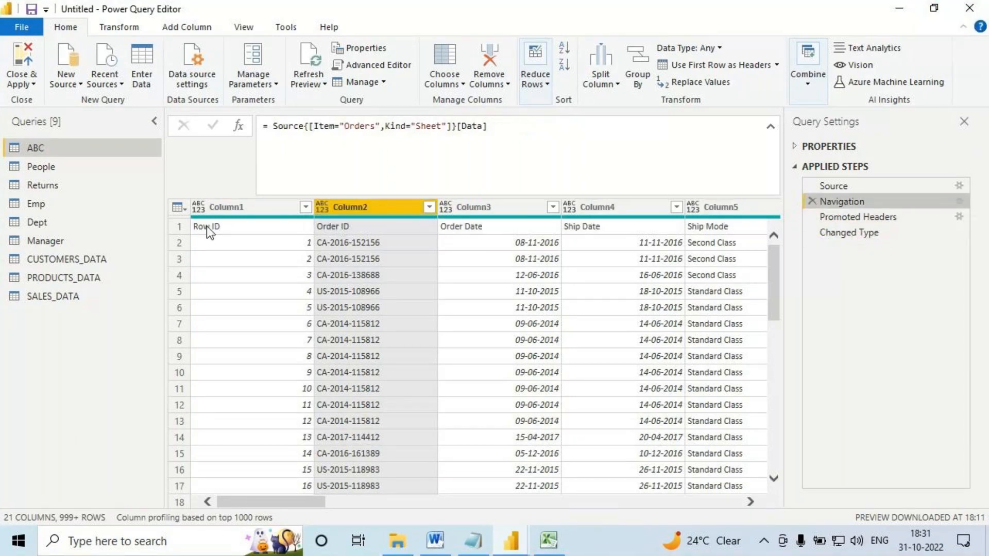
pyautogui.hotkey('ctrl', '2')
pyautogui.moveTo(188, 221); pyautogui.dragTo(442, 239)
pyautogui.moveTo(197, 232)
pyautogui.mouseDown()
pyautogui.moveTo(190, 238)
pyautogui.moveTo(175, 210)
pyautogui.moveTo(213, 199)
pyautogui.mouseUp()
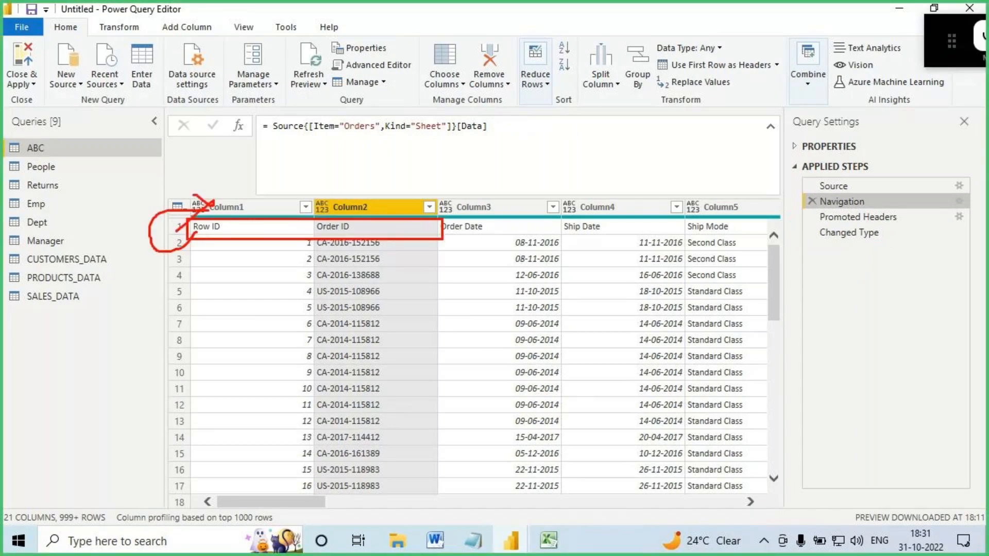
pyautogui.press('Escape')
# Return to the Promoted Headers step and examine the values and type icon of the Ship Date column.
pyautogui.click(840, 217)
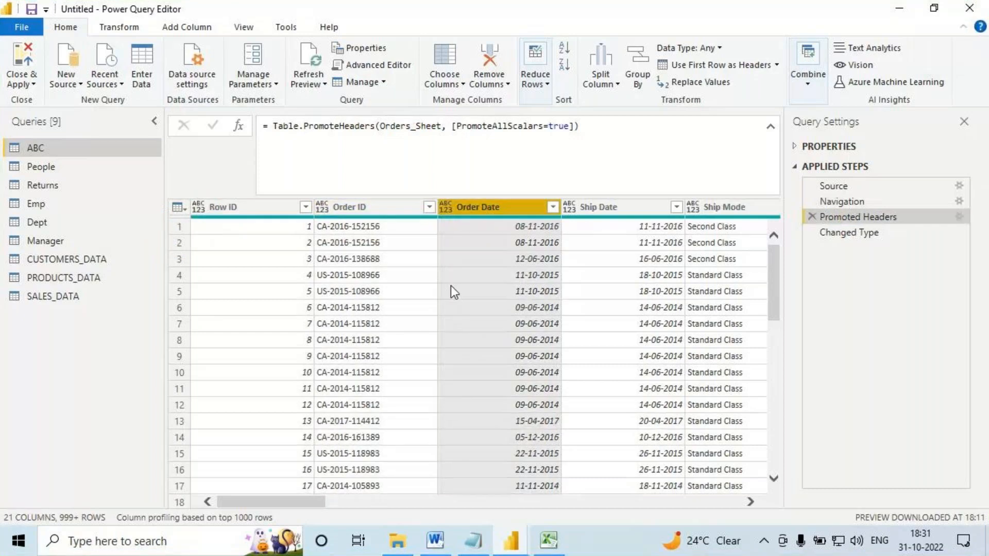
pyautogui.moveTo(289, 501); pyautogui.dragTo(340, 501)
pyautogui.hotkey('ctrl', '2')
pyautogui.moveTo(362, 222); pyautogui.dragTo(347, 370)
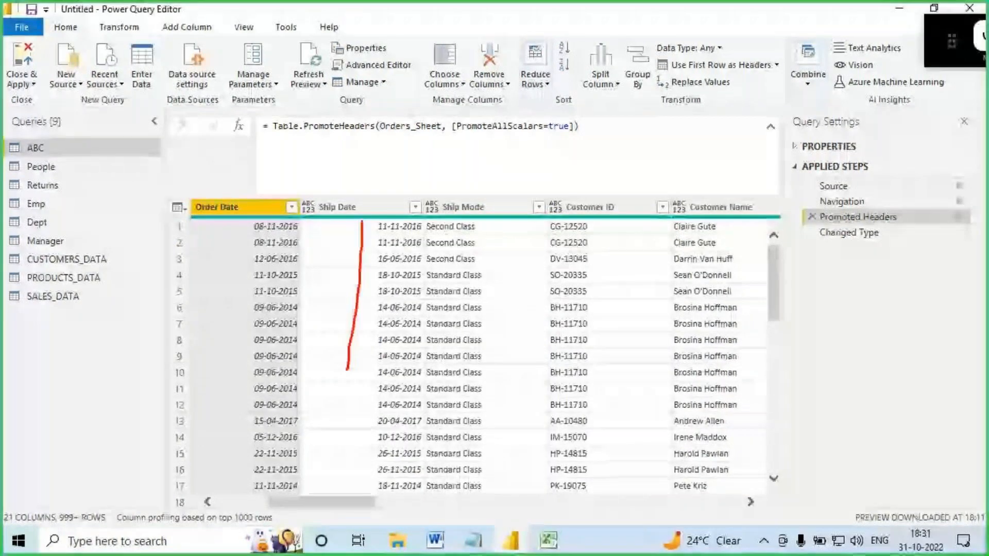
pyautogui.moveTo(324, 323); pyautogui.dragTo(349, 370)
pyautogui.moveTo(381, 329); pyautogui.dragTo(339, 377)
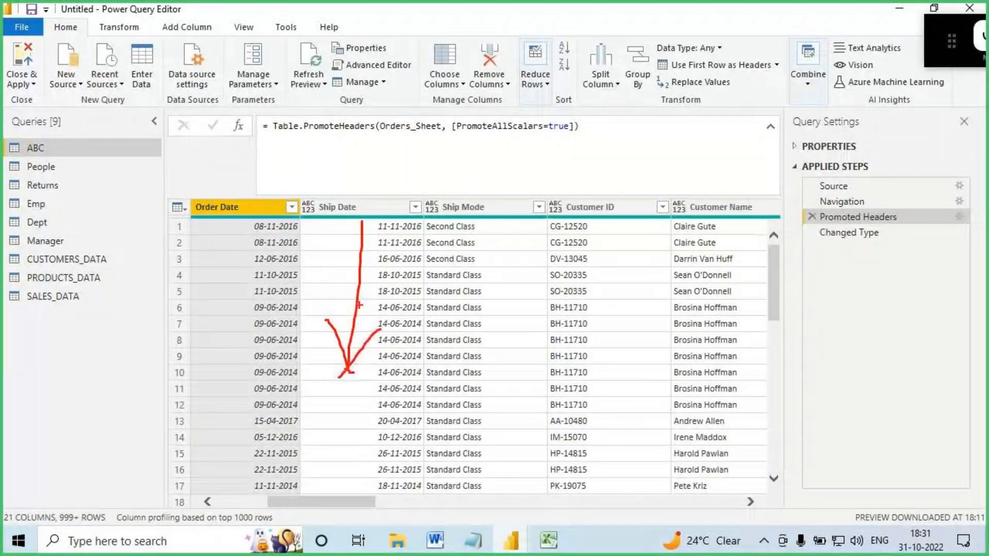
pyautogui.moveTo(305, 202); pyautogui.dragTo(291, 180)
pyautogui.press('Escape')
# Select the Ship Date column and check its data type at the Promoted Headers step.
pyautogui.click(311, 215)
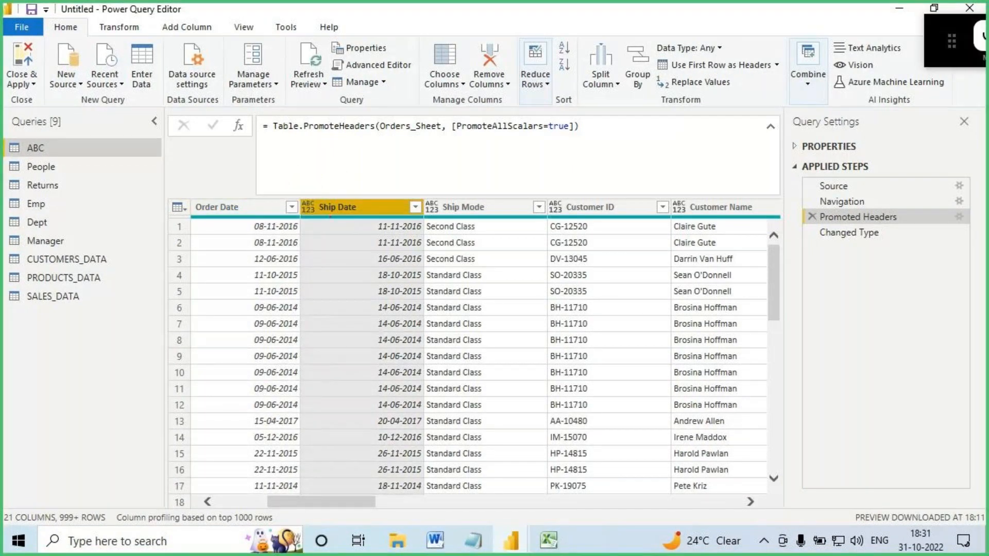
pyautogui.moveTo(330, 216); pyautogui.dragTo(387, 216)
pyautogui.moveTo(699, 53); pyautogui.dragTo(726, 52)
pyautogui.moveTo(822, 243)
pyautogui.mouseDown()
pyautogui.moveTo(874, 246)
pyautogui.moveTo(852, 250)
pyautogui.mouseUp()
pyautogui.press('Escape')
# Show the Changed Type step and check the data type of the Row ID column.
pyautogui.click(846, 233)
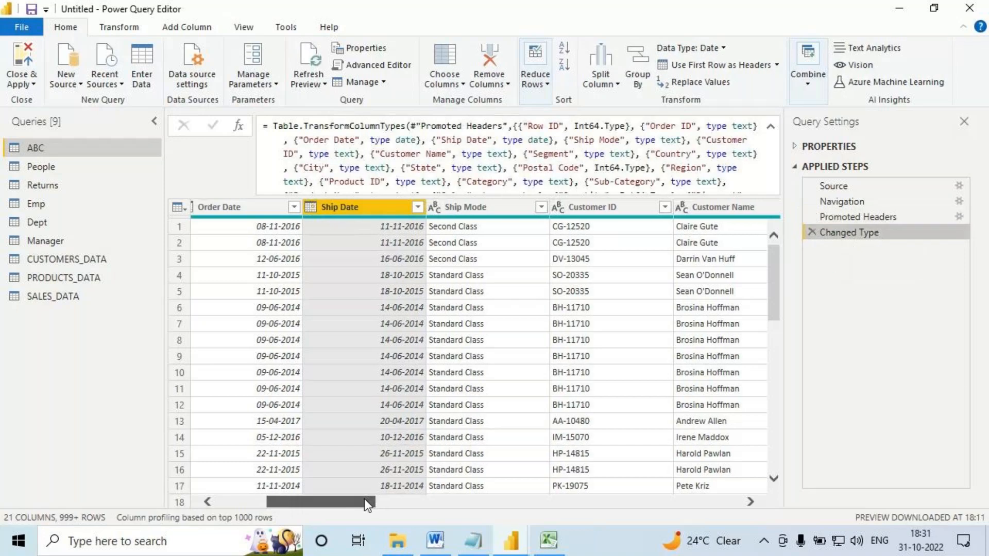
pyautogui.moveTo(364, 498); pyautogui.dragTo(313, 498)
pyautogui.click(257, 328)
pyautogui.hotkey('ctrl', '2')
pyautogui.moveTo(713, 57); pyautogui.dragTo(766, 57)
pyautogui.press('Escape')
# Check the data type of the Order ID column at the Changed Type step.
pyautogui.click(382, 208)
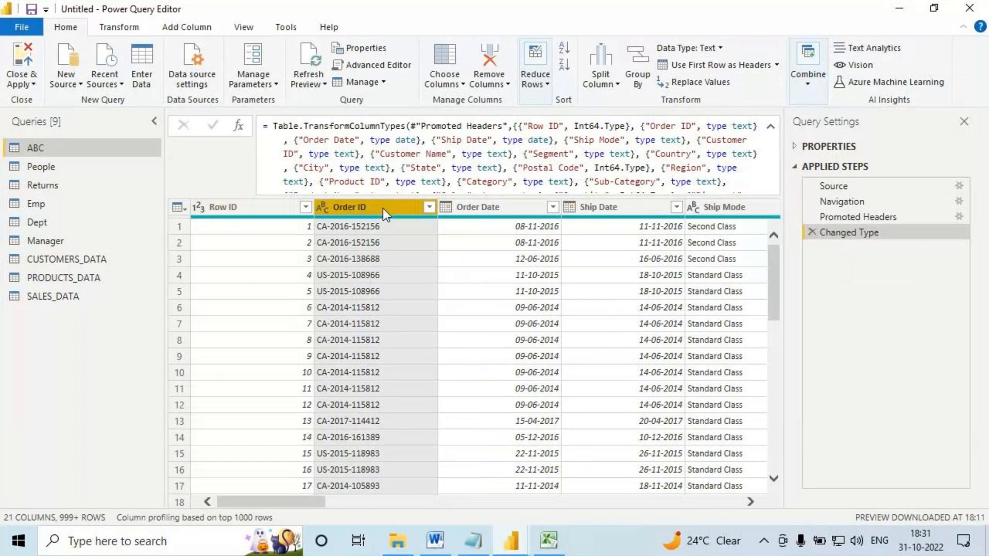
pyautogui.hotkey('ctrl', '2')
pyautogui.moveTo(699, 57); pyautogui.dragTo(732, 57)
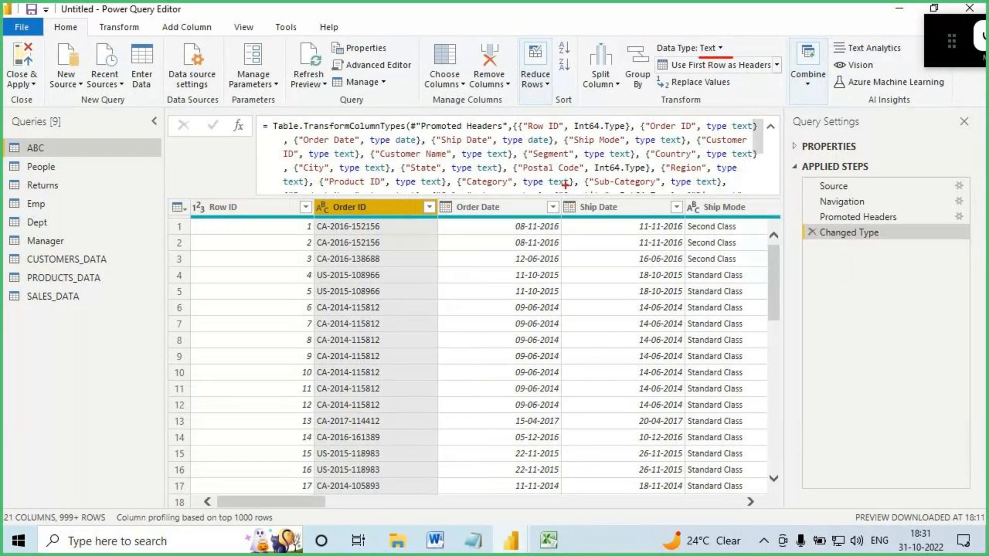
pyautogui.press('Escape')
# Check the Order Date column's data type at the Changed Type step, comparing its values and header icon.
pyautogui.click(492, 209)
pyautogui.hotkey('ctrl', '2')
pyautogui.moveTo(721, 54); pyautogui.dragTo(732, 53)
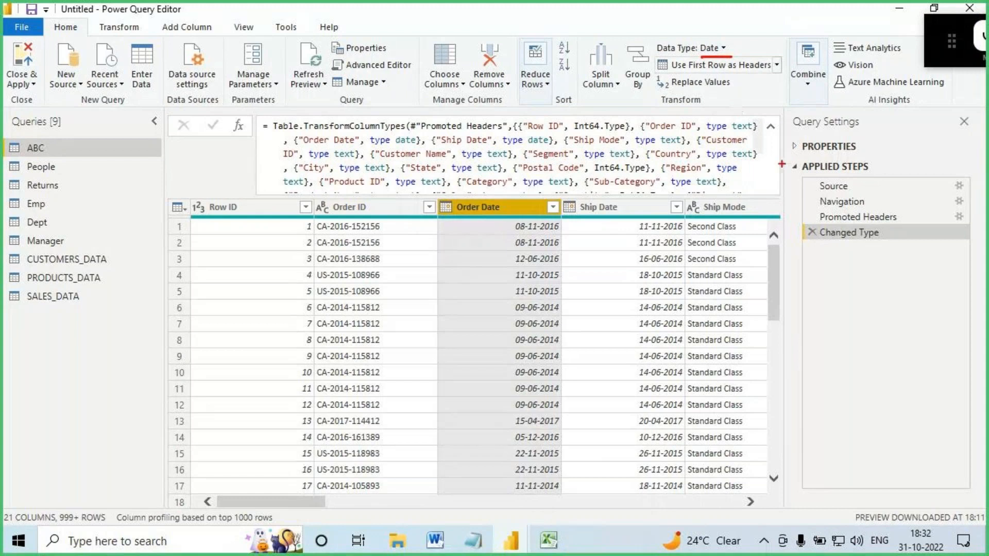
pyautogui.moveTo(470, 230)
pyautogui.mouseDown()
pyautogui.moveTo(471, 332)
pyautogui.moveTo(486, 310)
pyautogui.mouseUp()
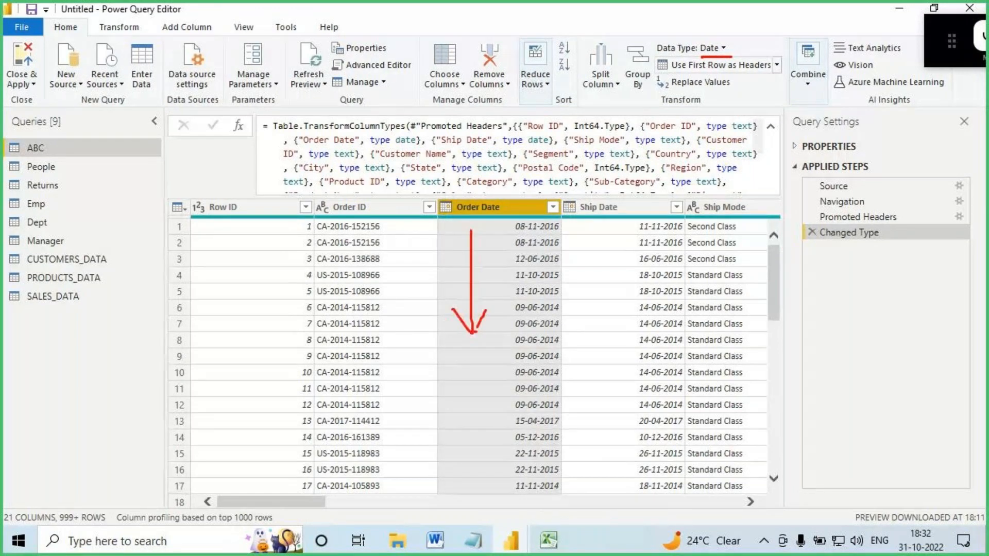
pyautogui.moveTo(446, 217); pyautogui.dragTo(451, 142)
pyautogui.moveTo(436, 170); pyautogui.dragTo(466, 155)
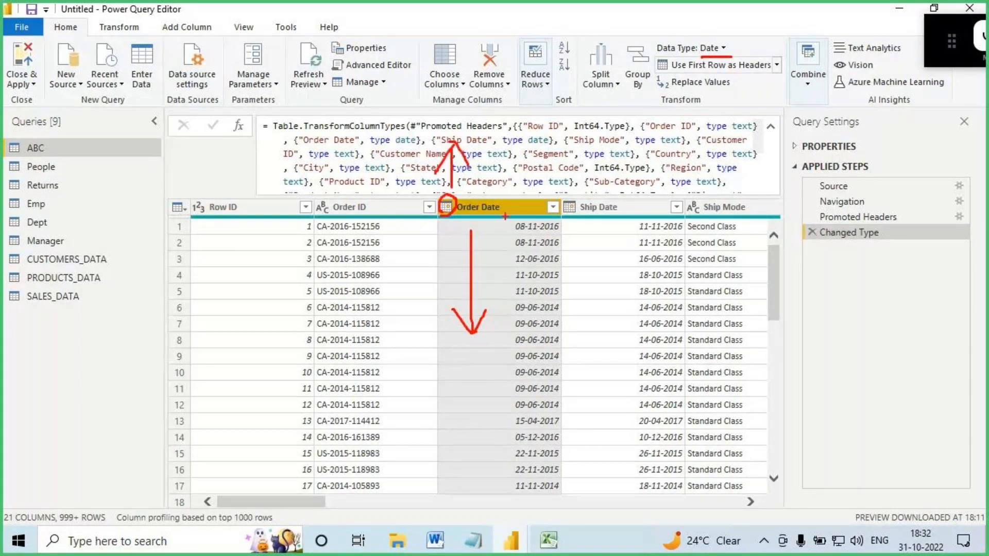
# Rename the ABC query to Orders.
pyautogui.rightClick(79, 151)
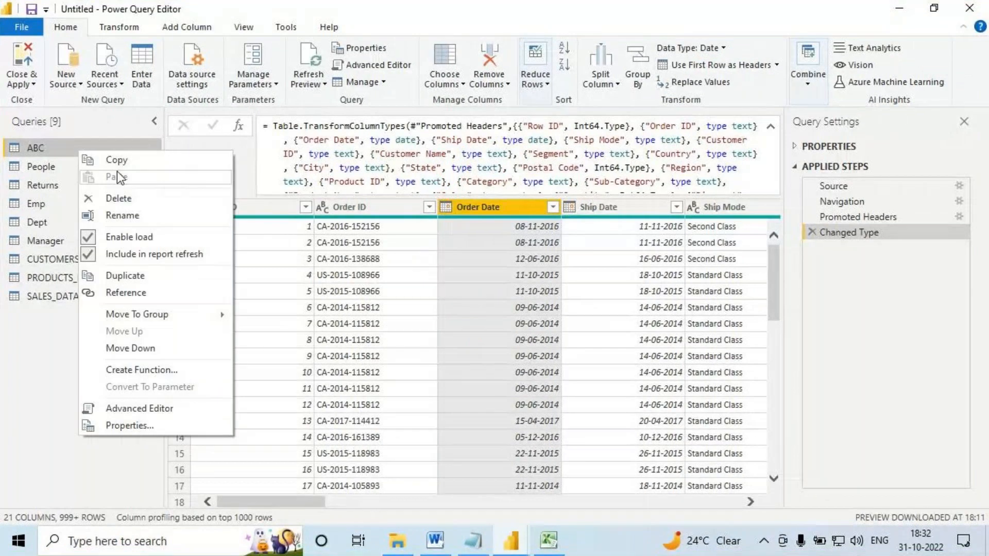
pyautogui.click(122, 215)
pyautogui.write('Or')
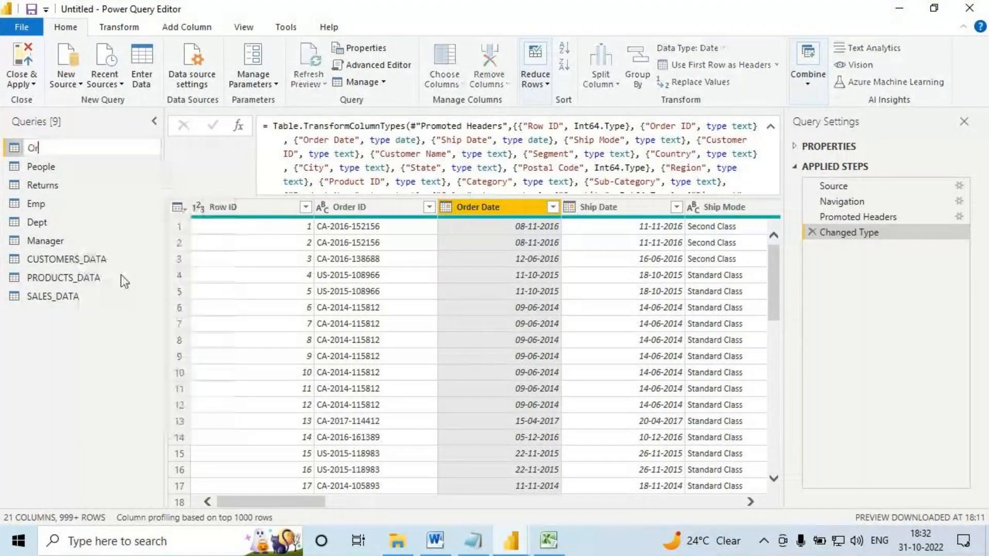
pyautogui.write('ders')
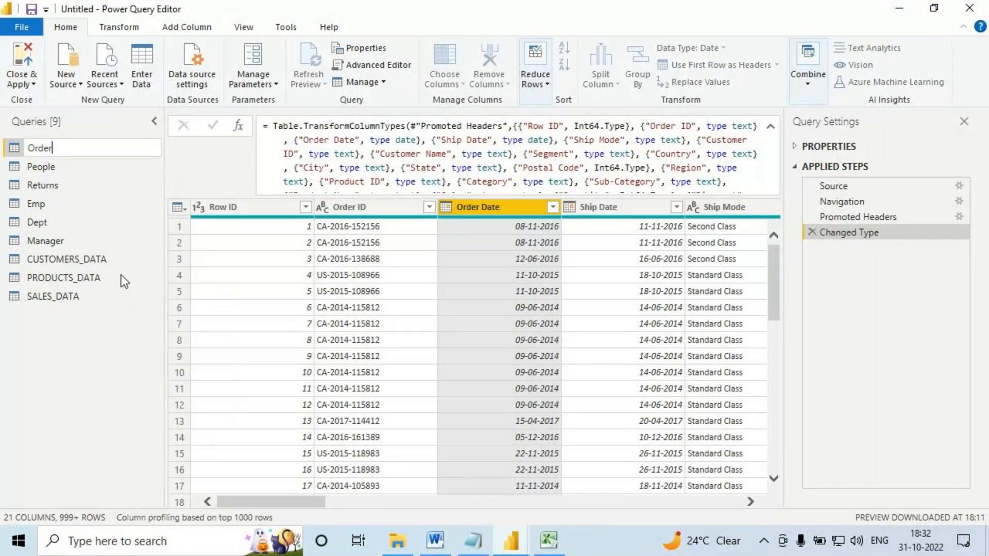
pyautogui.press('Return')
# Show the Source step of the Orders query and examine the Excel workbook path in its formula.
pyautogui.click(830, 189)
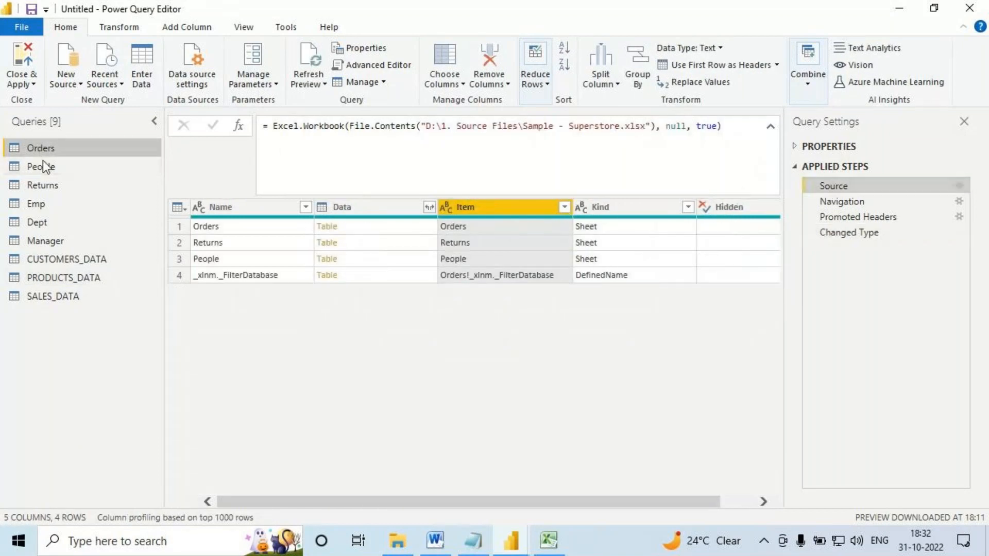
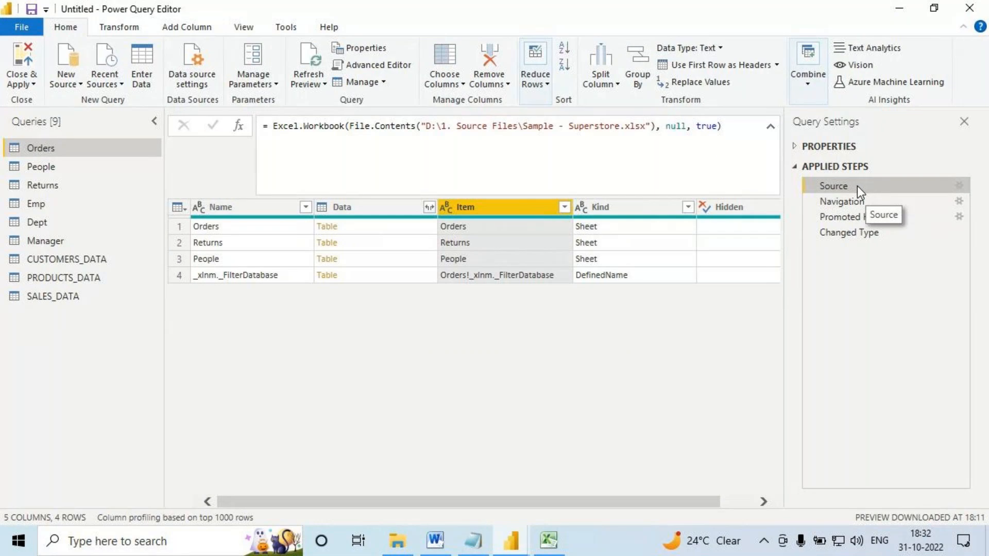
pyautogui.hotkey('ctrl', '2')
pyautogui.moveTo(21, 156); pyautogui.dragTo(65, 156)
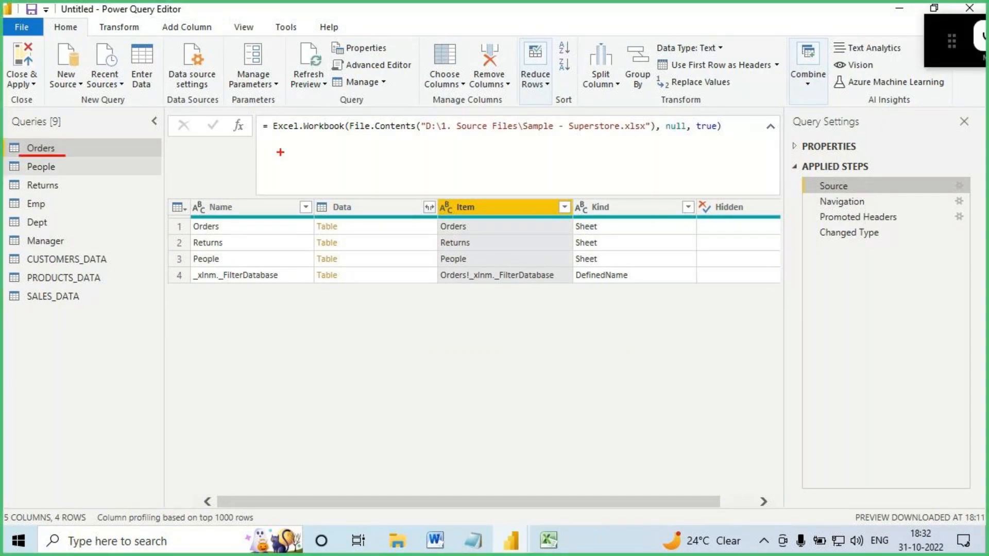
pyautogui.moveTo(279, 136); pyautogui.dragTo(305, 135)
pyautogui.moveTo(534, 135); pyautogui.dragTo(647, 135)
pyautogui.moveTo(518, 119)
pyautogui.mouseDown()
pyautogui.moveTo(613, 143)
pyautogui.moveTo(649, 140)
pyautogui.mouseUp()
pyautogui.moveTo(25, 160)
pyautogui.mouseDown()
pyautogui.moveTo(62, 153)
pyautogui.moveTo(70, 135)
pyautogui.mouseUp()
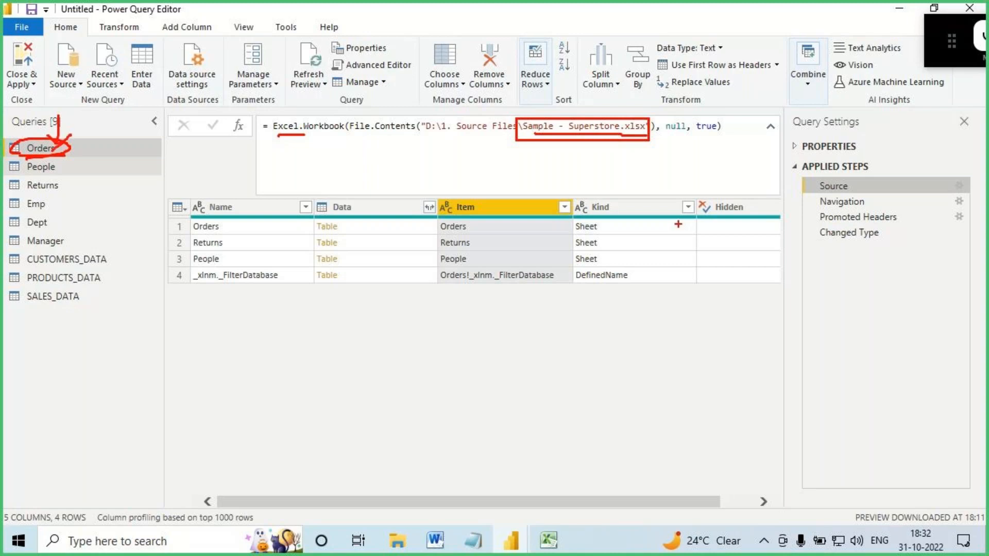
pyautogui.press('Escape')
# Show the Navigation step and examine the sheet reference in its formula and the first data row.
pyautogui.click(842, 201)
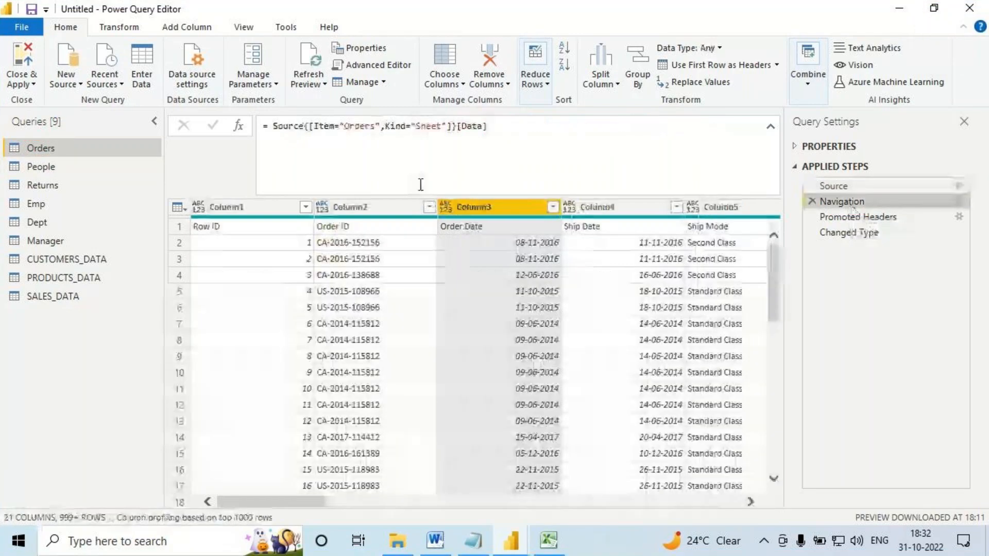
pyautogui.hotkey('ctrl', '2')
pyautogui.moveTo(340, 135)
pyautogui.mouseDown()
pyautogui.moveTo(372, 134)
pyautogui.moveTo(459, 82)
pyautogui.mouseUp()
pyautogui.press('Escape')
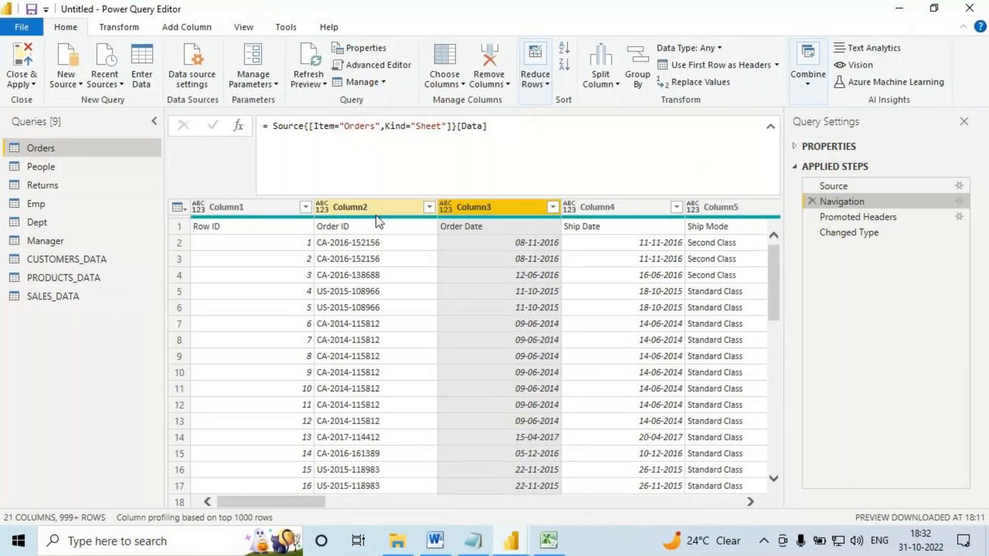
pyautogui.hotkey('ctrl', '2')
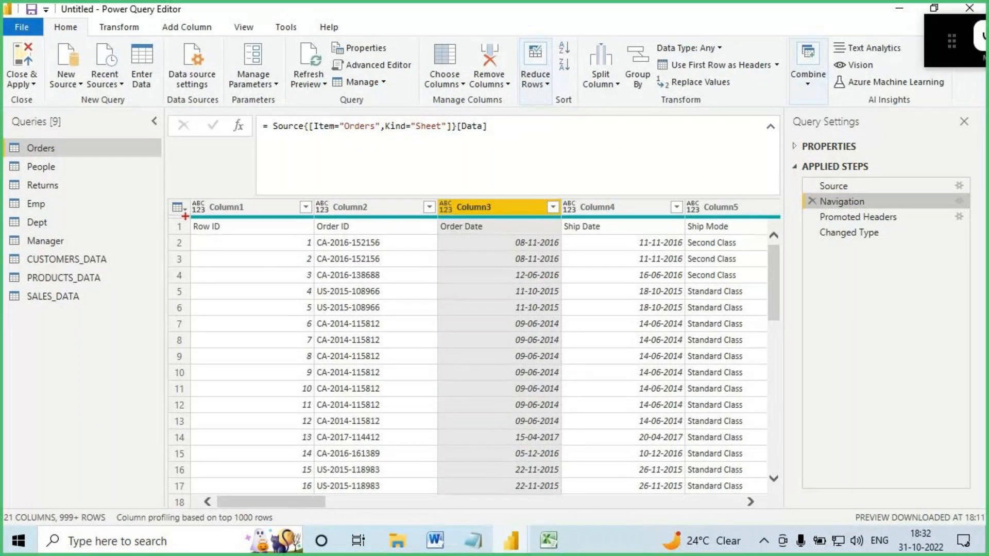
pyautogui.moveTo(184, 216); pyautogui.dragTo(766, 236)
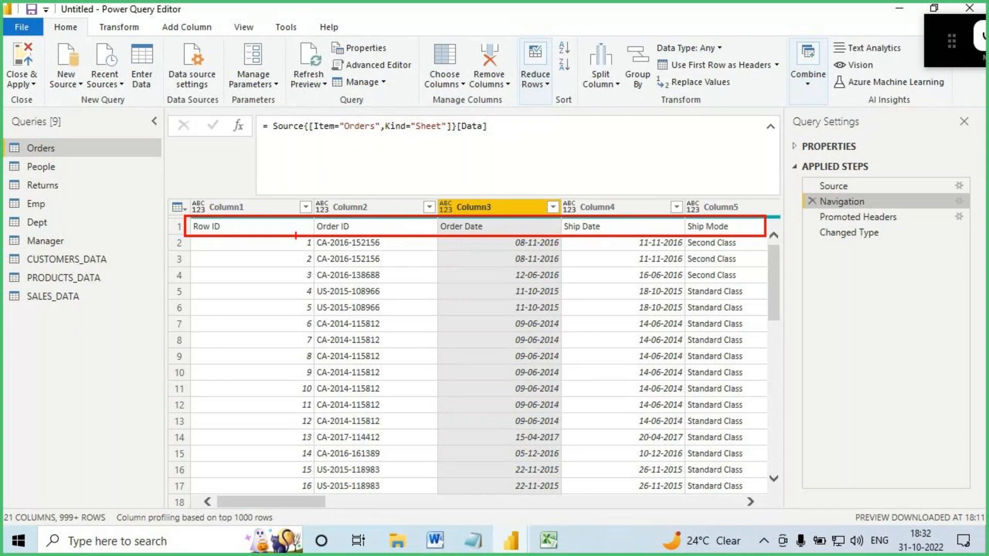
pyautogui.moveTo(198, 230)
pyautogui.mouseDown()
pyautogui.moveTo(135, 218)
pyautogui.moveTo(219, 191)
pyautogui.mouseUp()
# Show the Promoted Headers step and check the data types of the Order ID and Order Date columns.
pyautogui.click(845, 217)
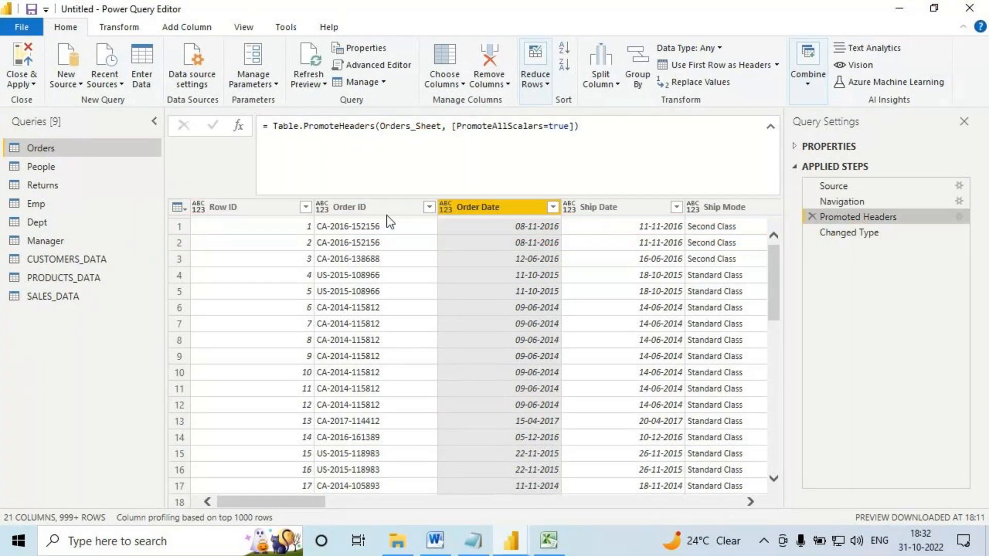
pyautogui.click(354, 208)
pyautogui.click(447, 207)
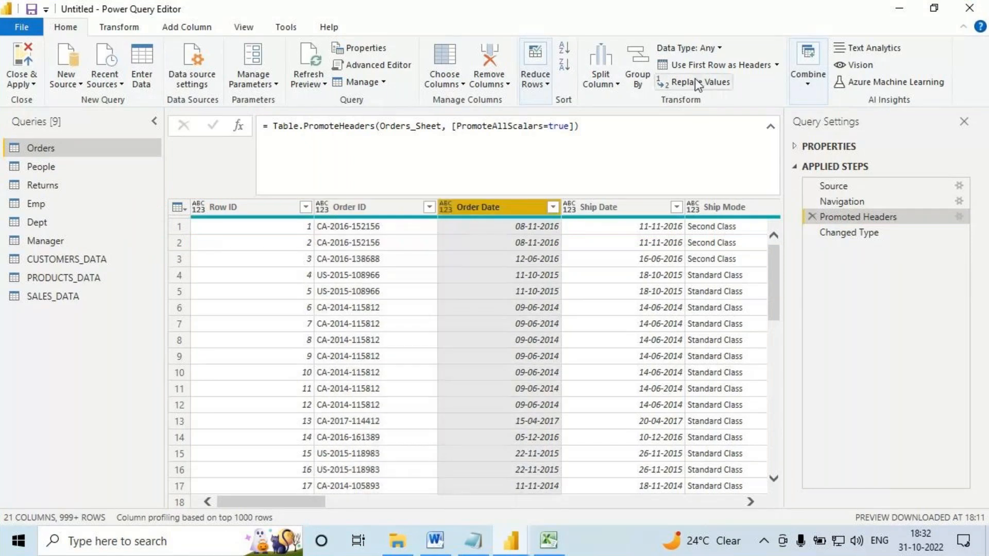
# Check the Order Date column's data type and values at Promoted Headers, and show the Changed Type step of the Orders query.
pyautogui.hotkey('ctrl', '2')
pyautogui.moveTo(698, 56)
pyautogui.mouseDown()
pyautogui.moveTo(741, 52)
pyautogui.moveTo(695, 53)
pyautogui.mouseUp()
pyautogui.moveTo(492, 219); pyautogui.dragTo(547, 489)
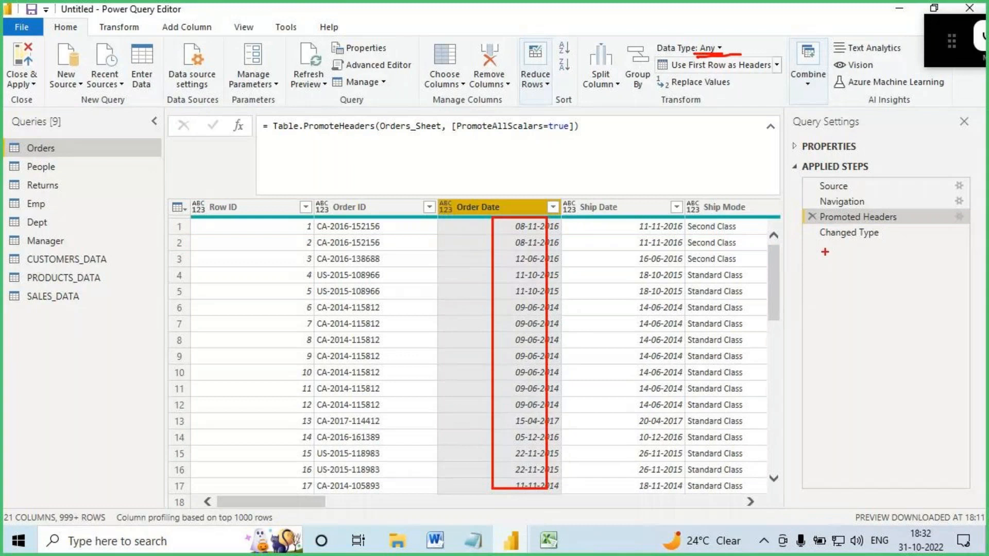
pyautogui.press('Escape')
pyautogui.click(830, 234)
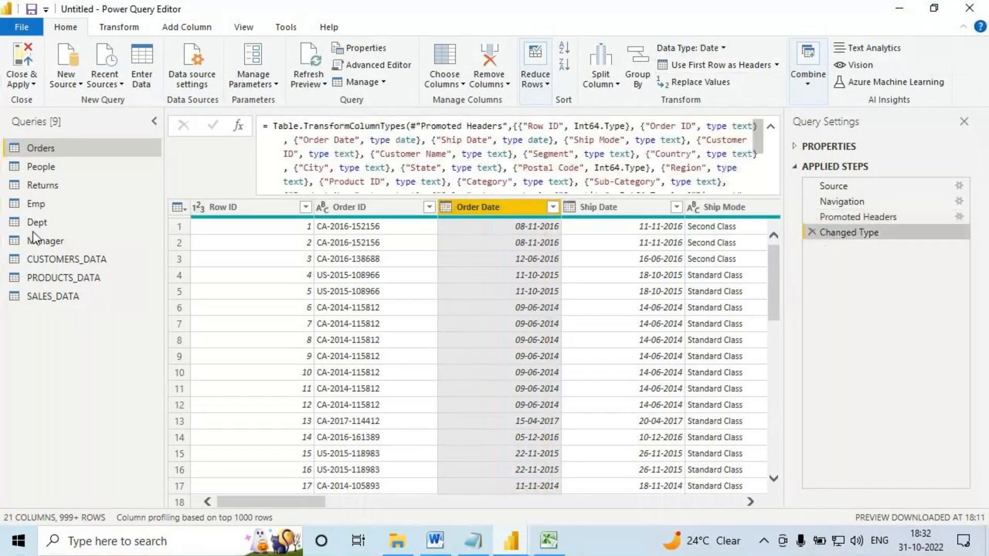
# Open the People query and examine its list of applied steps against those of the Orders query.
pyautogui.click(36, 169)
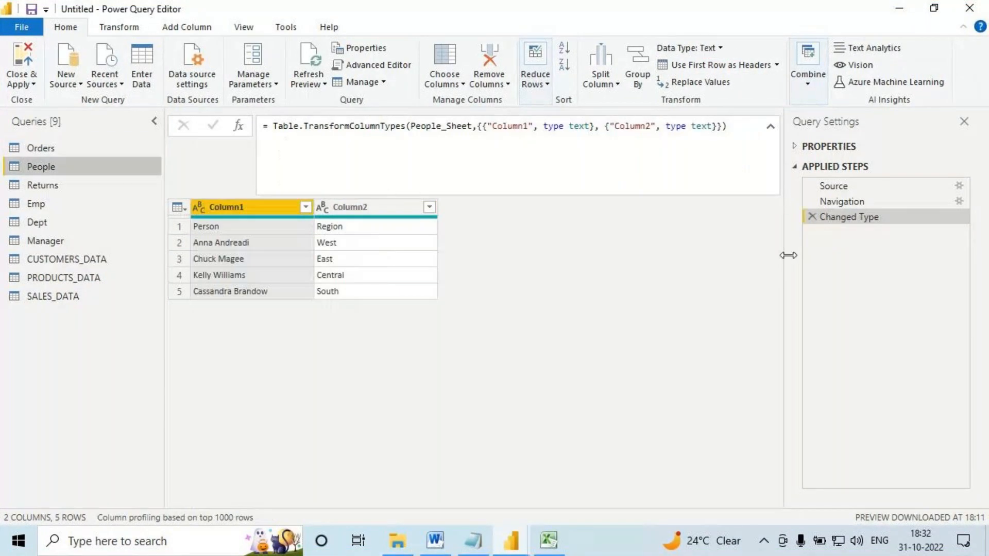
pyautogui.hotkey('ctrl', '2')
pyautogui.moveTo(802, 179)
pyautogui.mouseDown()
pyautogui.moveTo(872, 234)
pyautogui.moveTo(905, 238)
pyautogui.mouseUp()
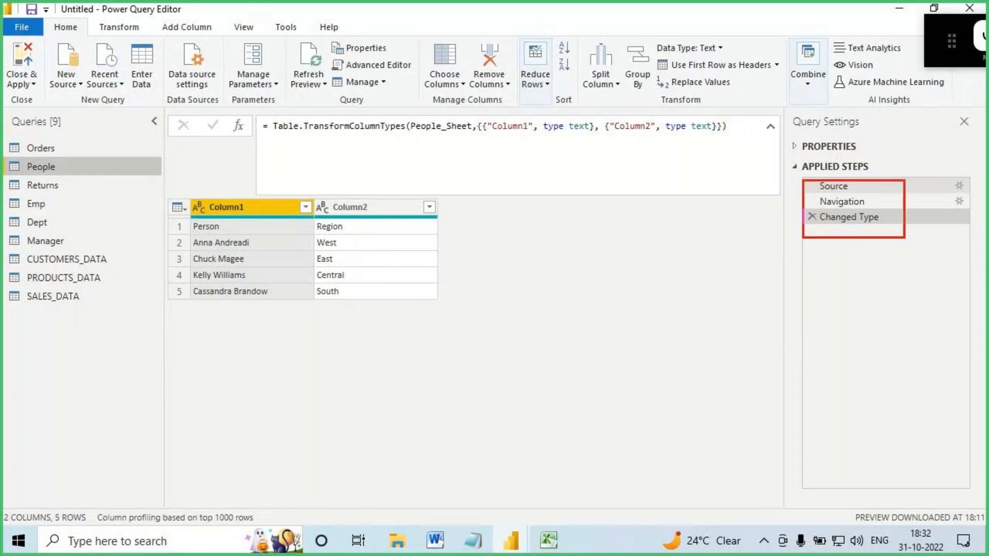
pyautogui.moveTo(63, 149)
pyautogui.mouseDown()
pyautogui.moveTo(152, 64)
pyautogui.moveTo(230, 71)
pyautogui.moveTo(300, 58)
pyautogui.moveTo(286, 75)
pyautogui.mouseUp()
pyautogui.moveTo(336, 29)
pyautogui.mouseDown()
pyautogui.moveTo(333, 51)
pyautogui.moveTo(358, 55)
pyautogui.moveTo(344, 92)
pyautogui.mouseUp()
pyautogui.moveTo(17, 177); pyautogui.dragTo(65, 176)
pyautogui.moveTo(57, 166); pyautogui.dragTo(201, 202)
pyautogui.moveTo(179, 181); pyautogui.dragTo(163, 248)
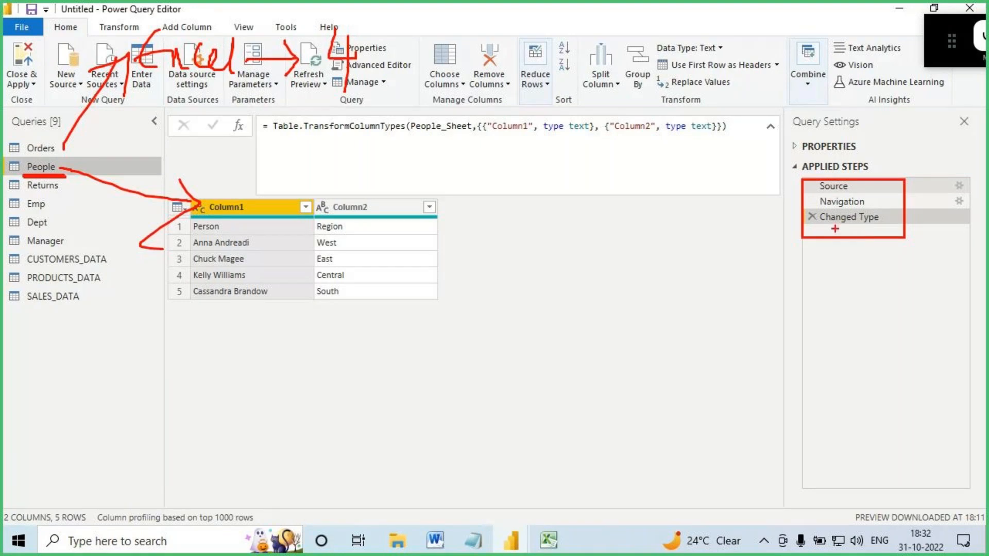
pyautogui.moveTo(831, 227); pyautogui.dragTo(823, 255)
pyautogui.moveTo(824, 229); pyautogui.dragTo(852, 227)
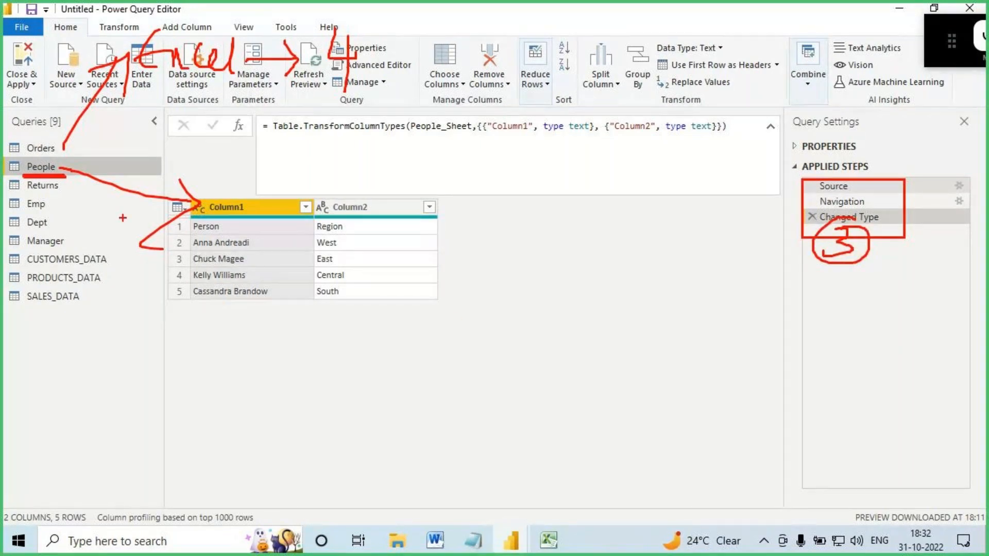
# Return to the Orders query and review its applied steps from Source to Changed Type.
pyautogui.click(59, 146)
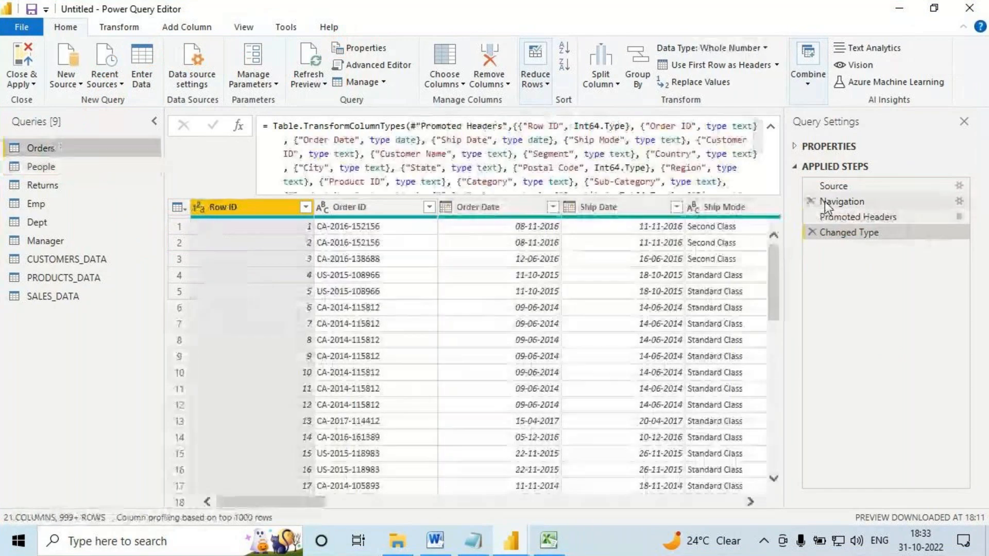
pyautogui.moveTo(818, 196); pyautogui.dragTo(888, 198)
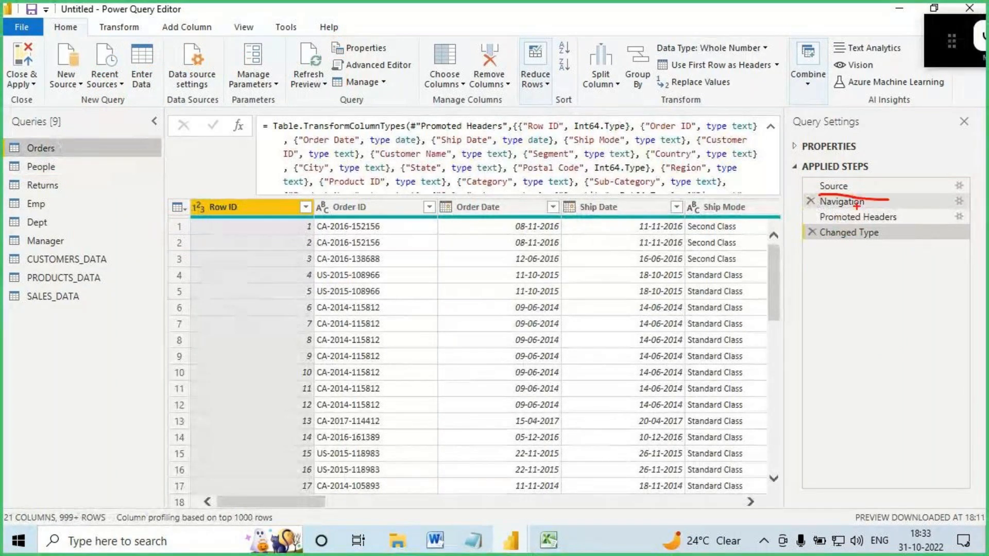
pyautogui.moveTo(813, 211); pyautogui.dragTo(887, 212)
pyautogui.moveTo(819, 245); pyautogui.dragTo(896, 244)
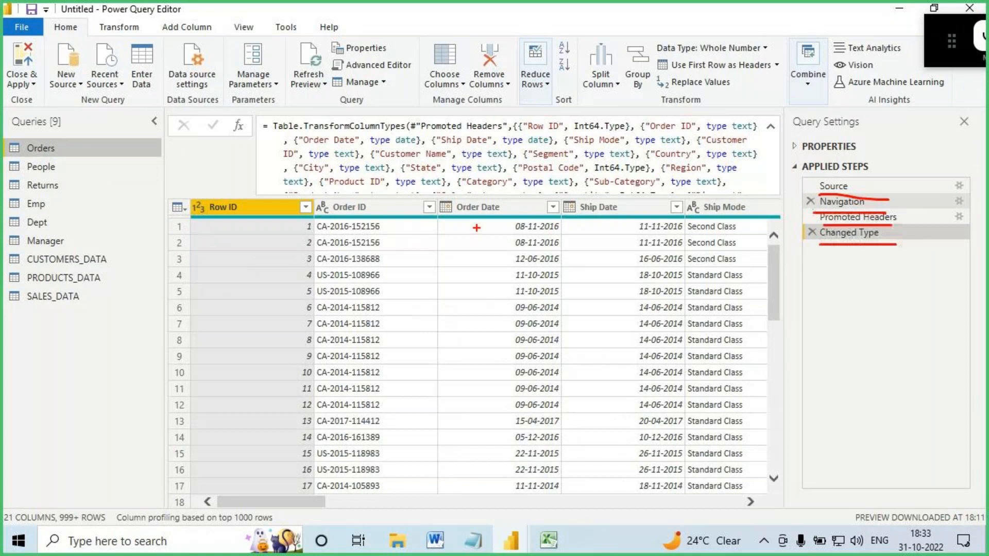
pyautogui.press('Escape')
# Open the People query and check its applied steps for a Promoted Headers step.
pyautogui.click(69, 171)
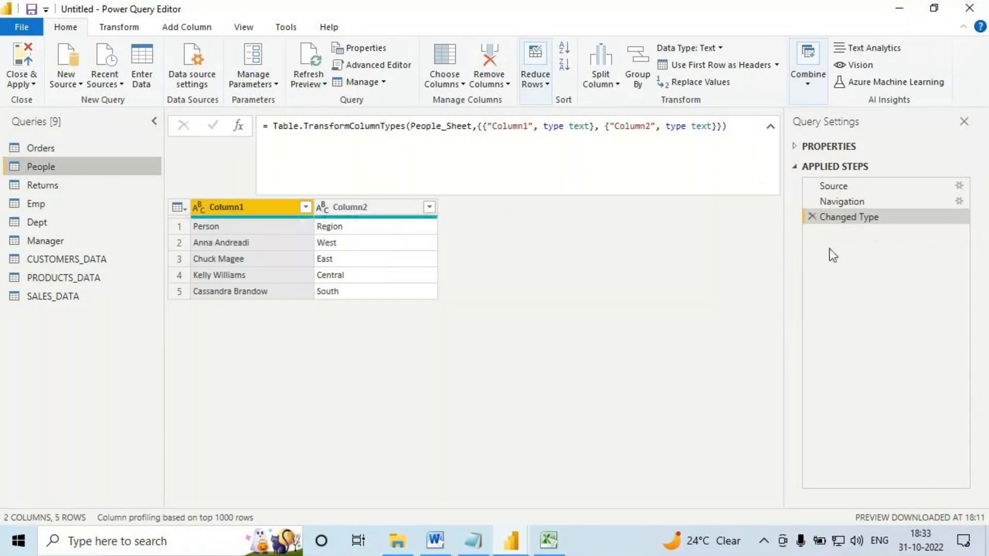
pyautogui.hotkey('ctrl', '2')
pyautogui.moveTo(794, 175)
pyautogui.mouseDown()
pyautogui.moveTo(892, 245)
pyautogui.moveTo(954, 262)
pyautogui.mouseUp()
pyautogui.moveTo(811, 210); pyautogui.dragTo(711, 209)
pyautogui.moveTo(626, 180)
pyautogui.mouseDown()
pyautogui.moveTo(630, 201)
pyautogui.moveTo(654, 209)
pyautogui.moveTo(703, 205)
pyautogui.mouseUp()
pyautogui.moveTo(601, 247); pyautogui.dragTo(734, 203)
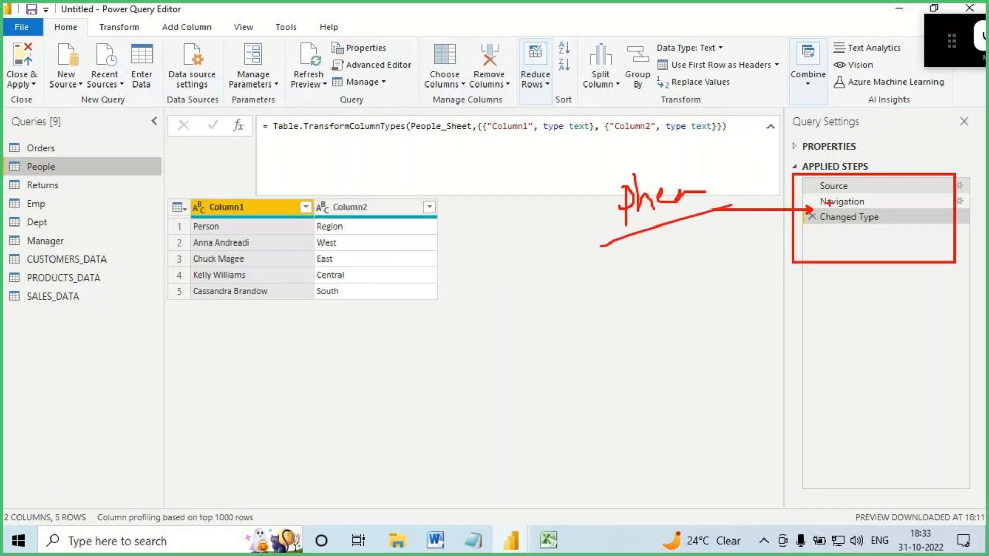
pyautogui.press('Escape')
# Show the Source step of the People query and examine the Excel workbook path in its formula.
pyautogui.click(836, 188)
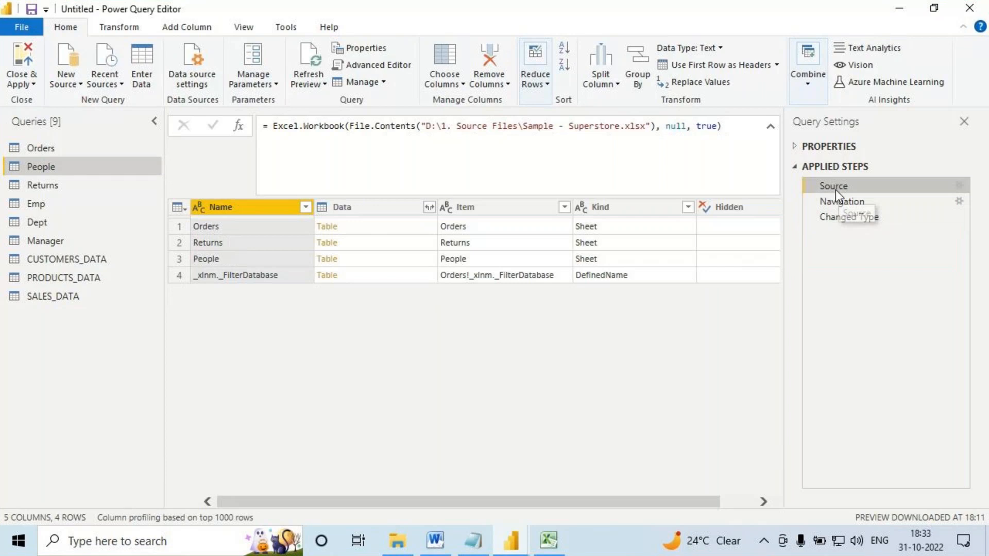
pyautogui.hotkey('ctrl', '2')
pyautogui.moveTo(3, 163); pyautogui.dragTo(72, 171)
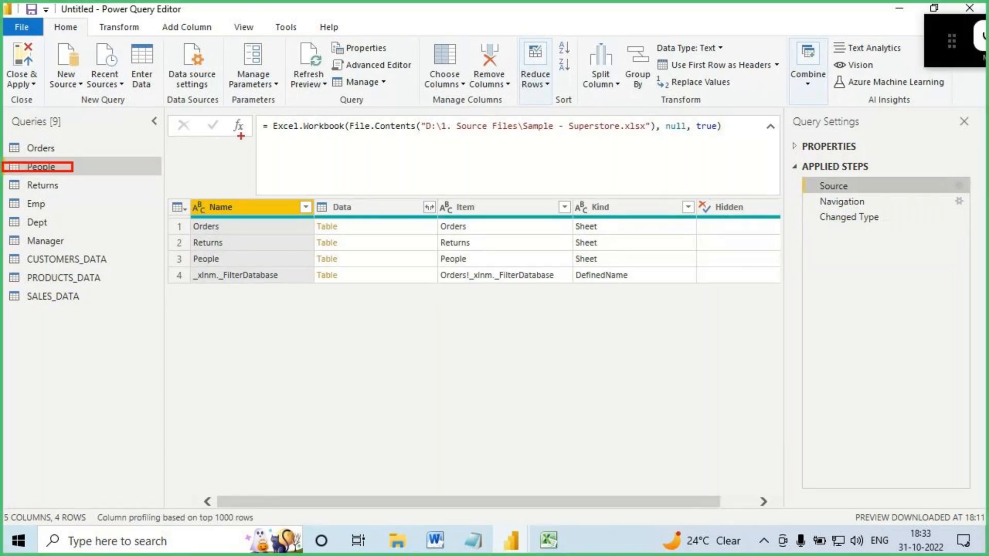
pyautogui.moveTo(275, 136)
pyautogui.mouseDown()
pyautogui.moveTo(303, 138)
pyautogui.moveTo(269, 137)
pyautogui.mouseUp()
pyautogui.moveTo(534, 136); pyautogui.dragTo(616, 135)
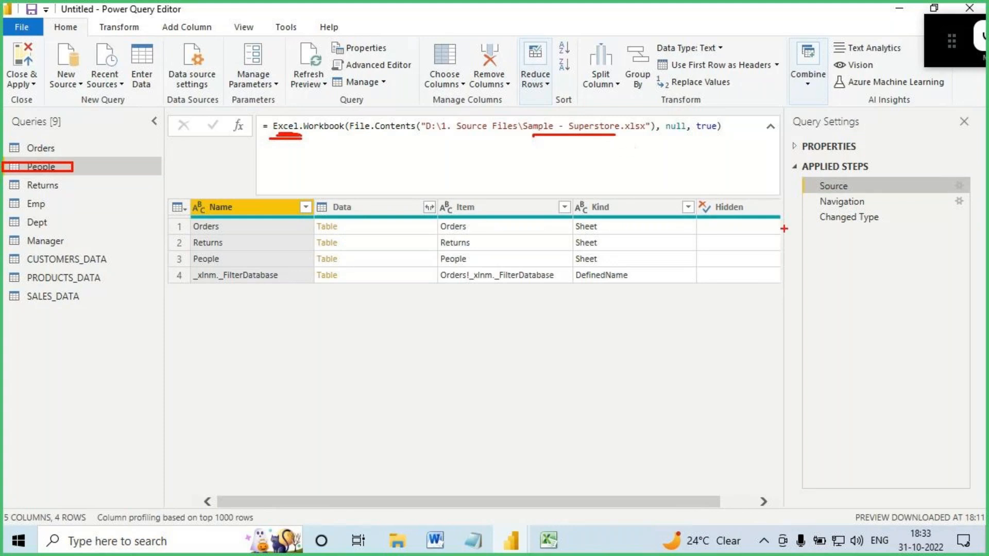
pyautogui.moveTo(819, 208); pyautogui.dragTo(852, 207)
pyautogui.press('Escape')
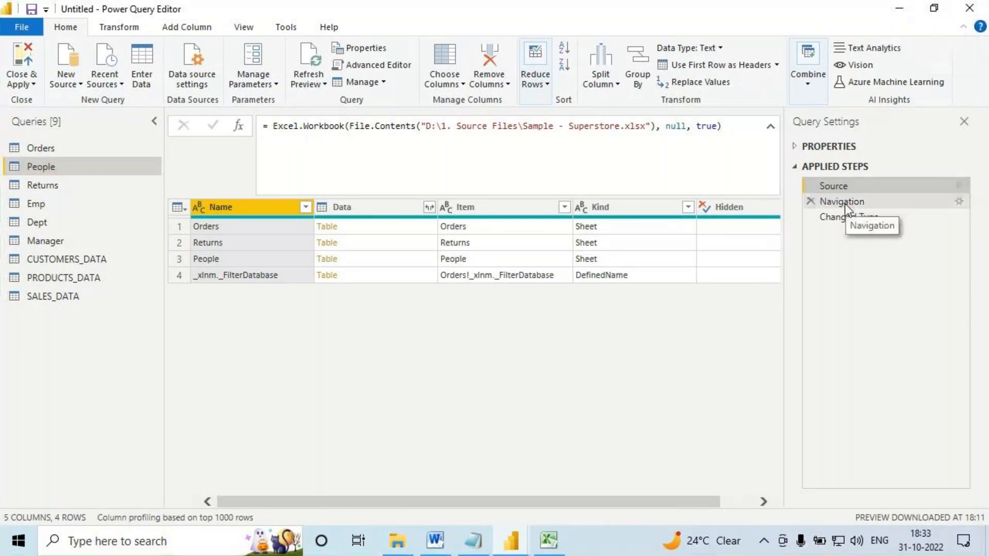
# Show the Navigation step of the People query and examine the People sheet reference in its formula.
pyautogui.click(843, 202)
pyautogui.hotkey('ctrl', '2')
pyautogui.moveTo(1, 155); pyautogui.dragTo(86, 177)
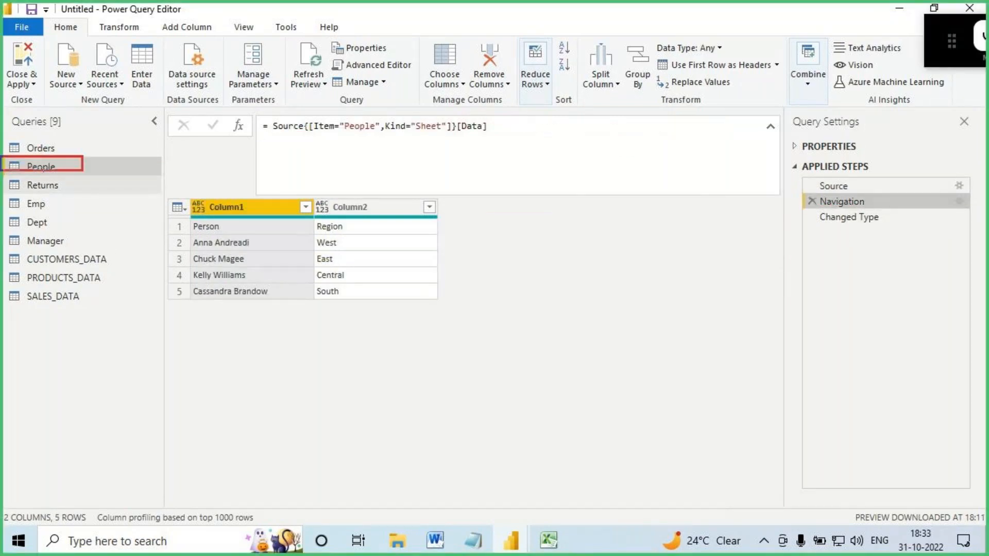
pyautogui.moveTo(343, 131)
pyautogui.mouseDown()
pyautogui.moveTo(379, 136)
pyautogui.moveTo(356, 138)
pyautogui.moveTo(417, 69)
pyautogui.moveTo(427, 122)
pyautogui.mouseUp()
pyautogui.moveTo(439, 101); pyautogui.dragTo(425, 128)
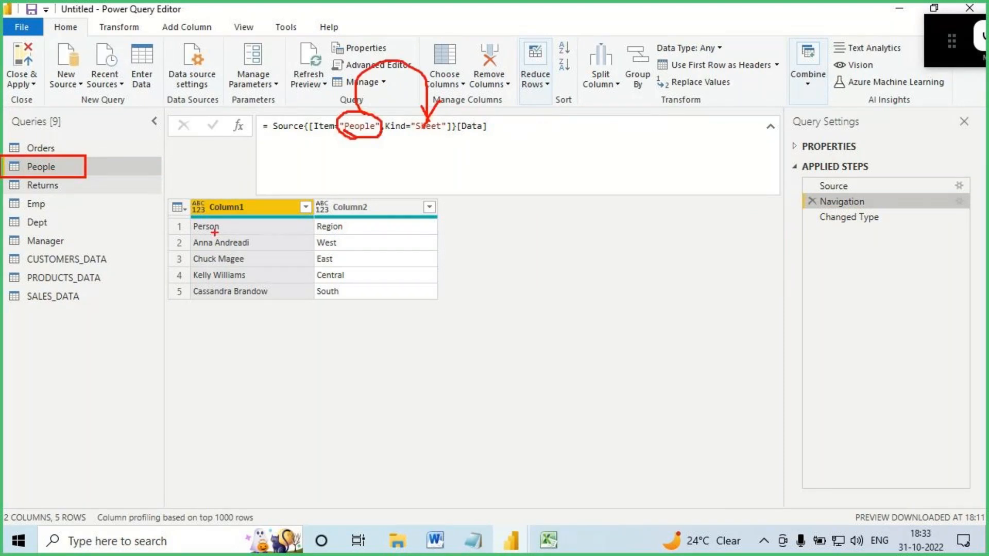
# Compare the Person and Region entries in the first row of the People query with the data rows and generic column headers.
pyautogui.moveTo(189, 221)
pyautogui.mouseDown()
pyautogui.moveTo(295, 246)
pyautogui.moveTo(437, 235)
pyautogui.mouseUp()
pyautogui.moveTo(318, 234)
pyautogui.mouseDown()
pyautogui.moveTo(352, 227)
pyautogui.moveTo(322, 223)
pyautogui.mouseUp()
pyautogui.moveTo(212, 229)
pyautogui.mouseDown()
pyautogui.moveTo(192, 223)
pyautogui.moveTo(217, 236)
pyautogui.moveTo(193, 223)
pyautogui.mouseUp()
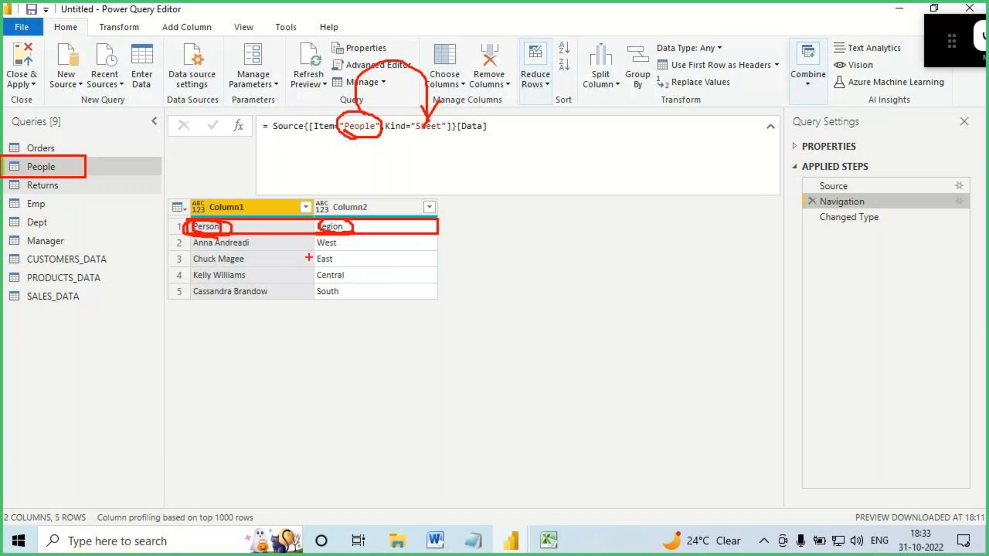
pyautogui.moveTo(315, 250); pyautogui.dragTo(352, 251)
pyautogui.moveTo(200, 252); pyautogui.dragTo(240, 251)
pyautogui.moveTo(313, 268); pyautogui.dragTo(350, 266)
pyautogui.moveTo(196, 266); pyautogui.dragTo(257, 265)
pyautogui.press('e')
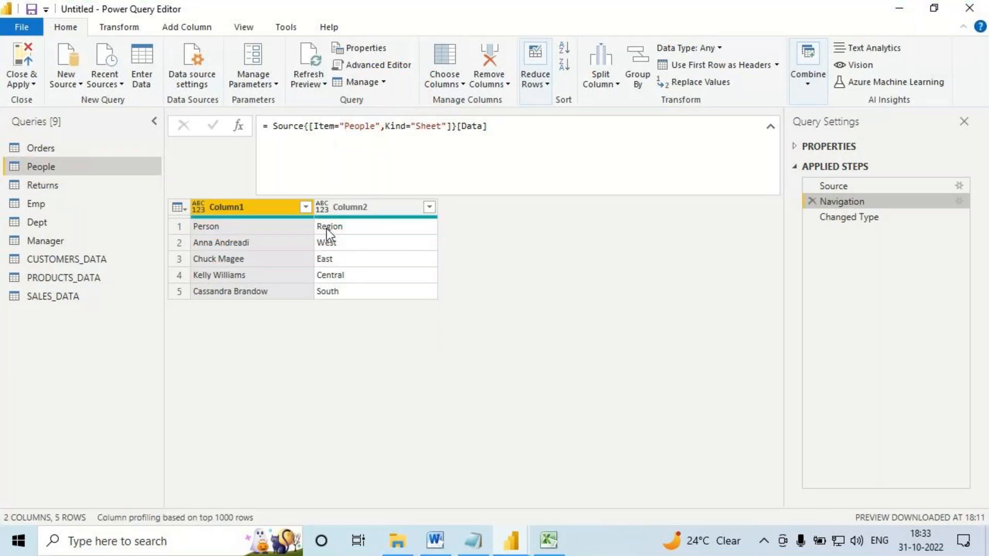
pyautogui.moveTo(317, 235); pyautogui.dragTo(358, 234)
pyautogui.moveTo(198, 235); pyautogui.dragTo(243, 234)
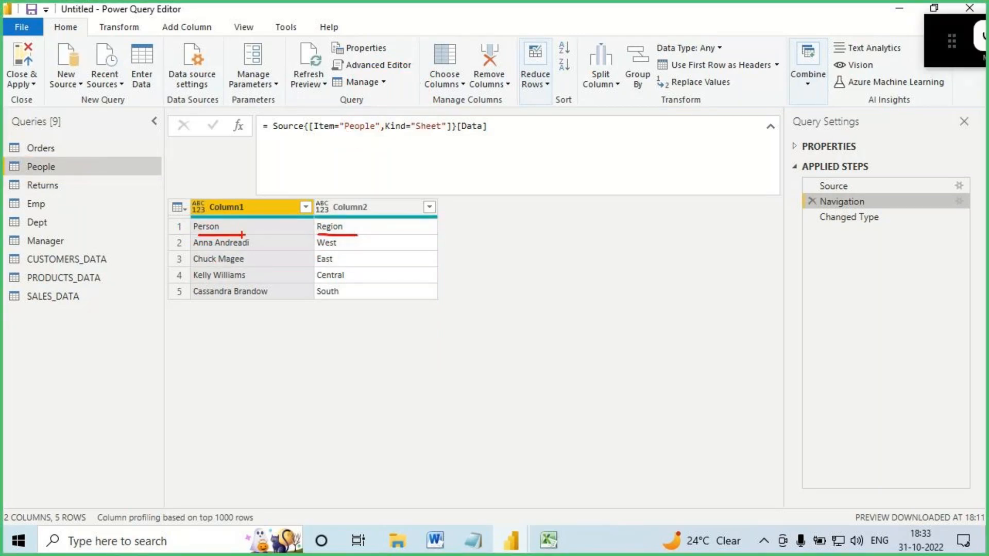
pyautogui.moveTo(346, 227)
pyautogui.mouseDown()
pyautogui.moveTo(389, 212)
pyautogui.moveTo(360, 206)
pyautogui.moveTo(377, 214)
pyautogui.moveTo(356, 235)
pyautogui.moveTo(368, 205)
pyautogui.moveTo(349, 204)
pyautogui.mouseUp()
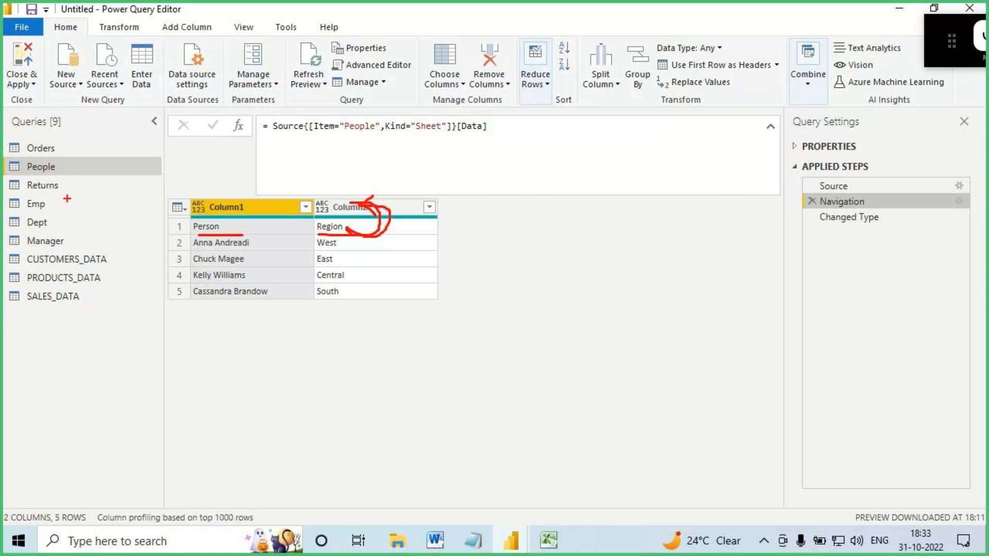
pyautogui.press('Escape')
# Compare the Orders query's Navigation and Promoted Headers steps to see how Order Date moves from the first row into the header.
pyautogui.click(50, 148)
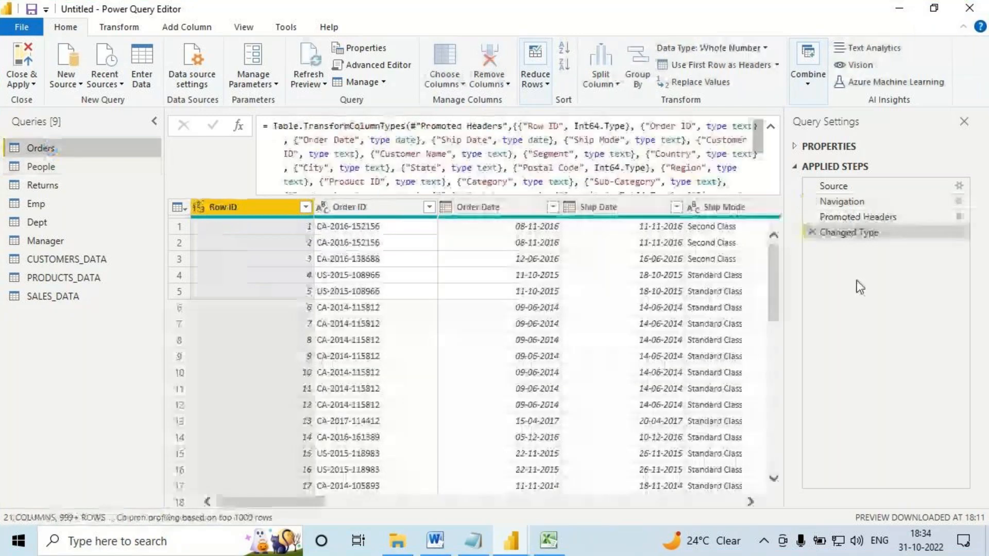
pyautogui.click(851, 202)
pyautogui.hotkey('ctrl', '2')
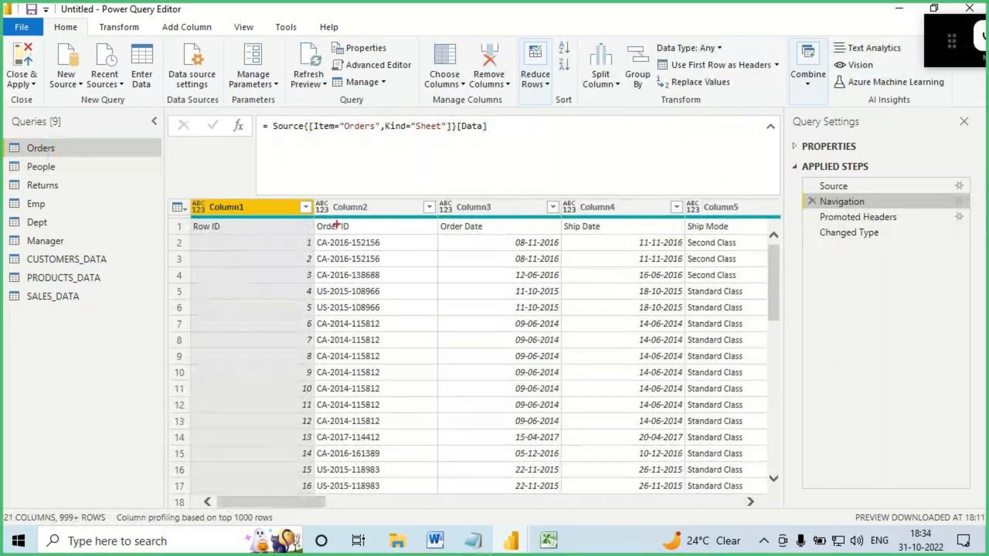
pyautogui.moveTo(438, 221)
pyautogui.mouseDown()
pyautogui.moveTo(497, 236)
pyautogui.moveTo(489, 206)
pyautogui.moveTo(533, 218)
pyautogui.mouseUp()
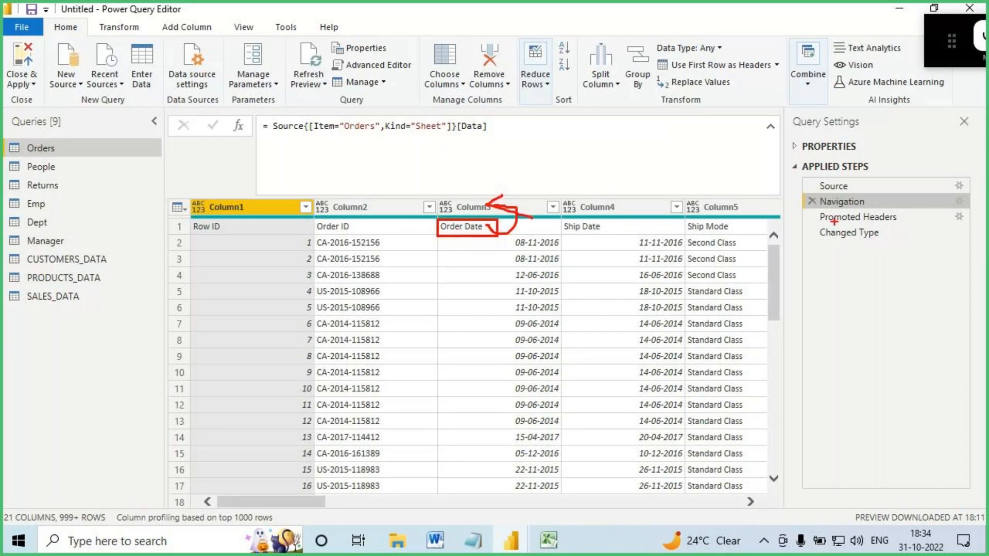
pyautogui.press('Escape')
pyautogui.click(837, 217)
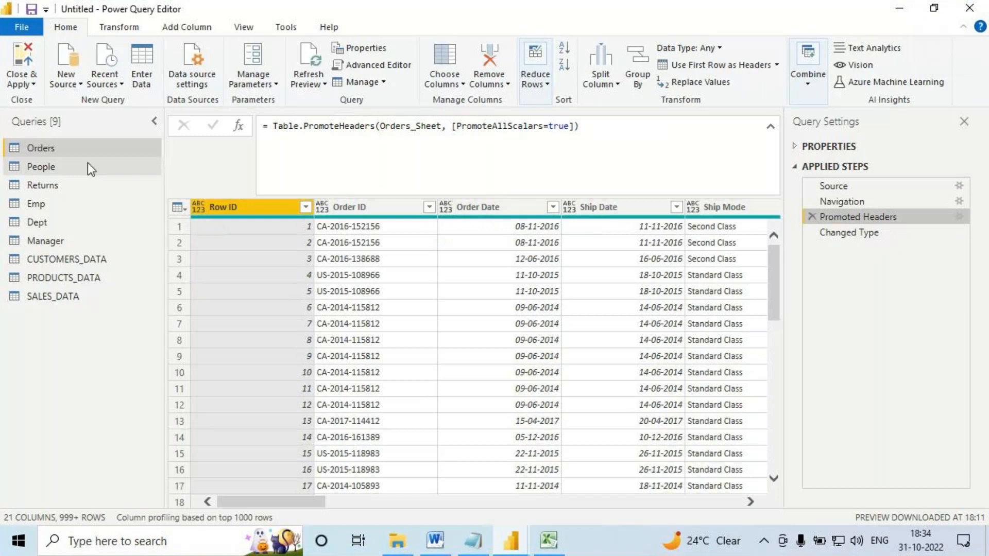
# Show the People query's Navigation step and examine its first row as candidate column headers.
pyautogui.click(88, 166)
pyautogui.click(841, 202)
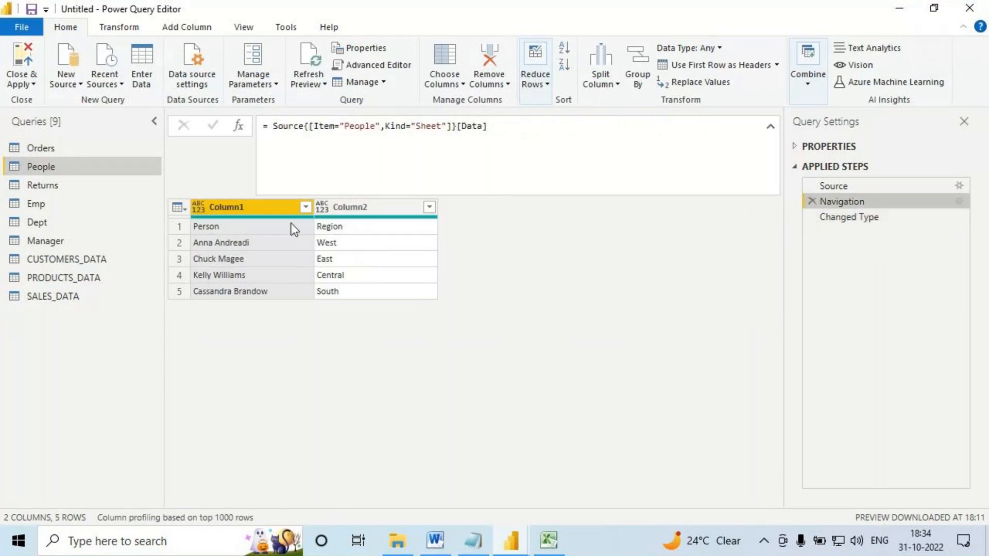
pyautogui.hotkey('ctrl', '2')
pyautogui.moveTo(186, 217)
pyautogui.mouseDown()
pyautogui.moveTo(360, 238)
pyautogui.moveTo(346, 199)
pyautogui.moveTo(360, 181)
pyautogui.mouseUp()
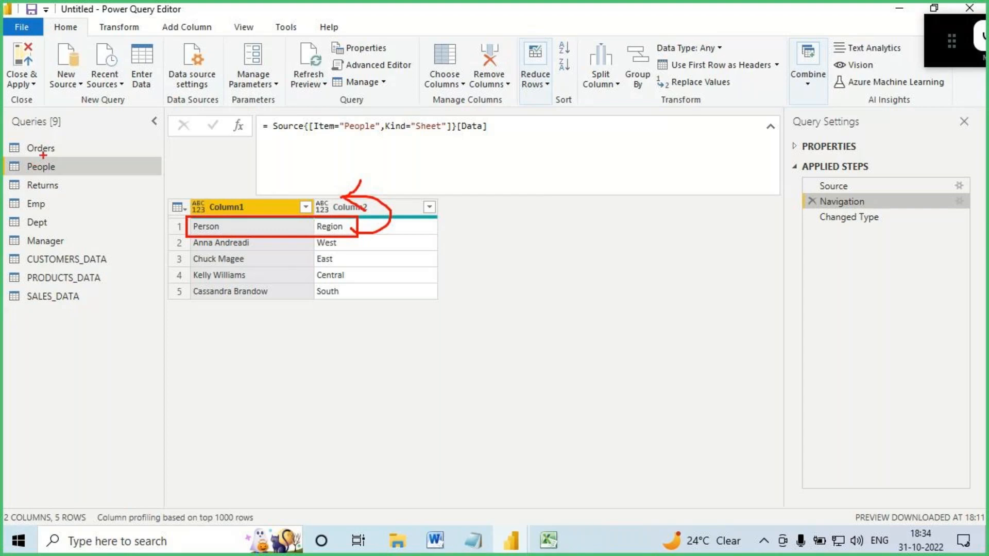
pyautogui.press('Escape')
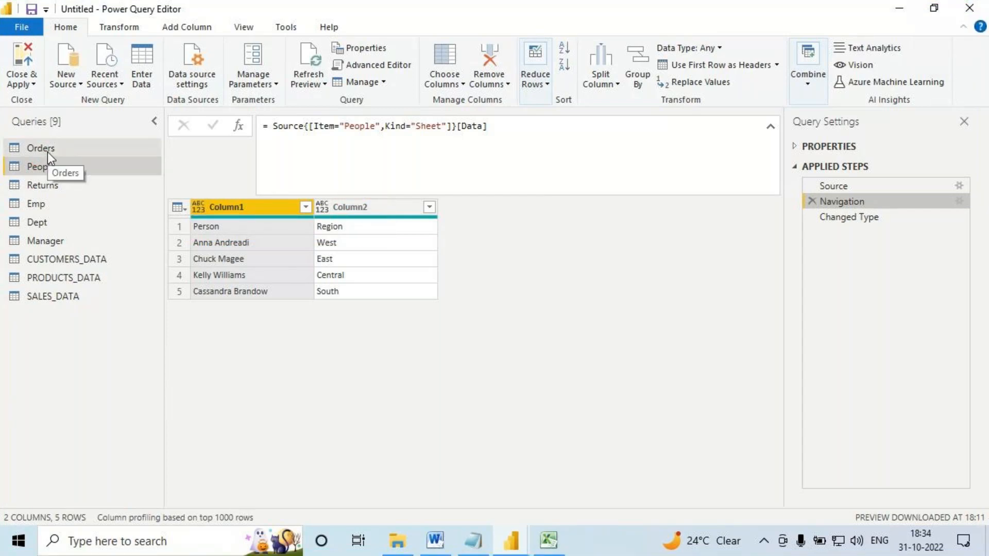
# Show the Orders query's Navigation step and compare the Row ID and Order Date labels with the types of values beneath them.
pyautogui.click(47, 153)
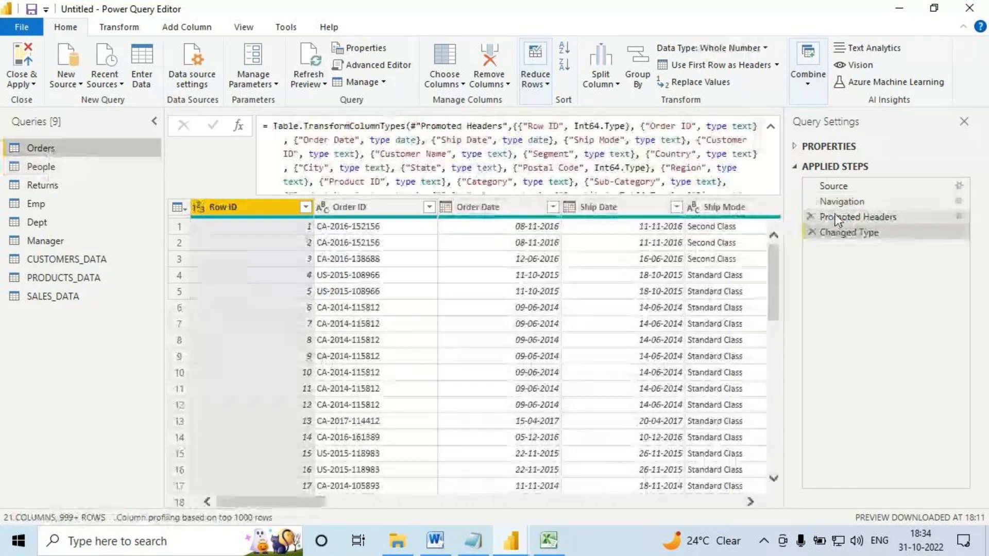
pyautogui.click(842, 202)
pyautogui.hotkey('ctrl', '2')
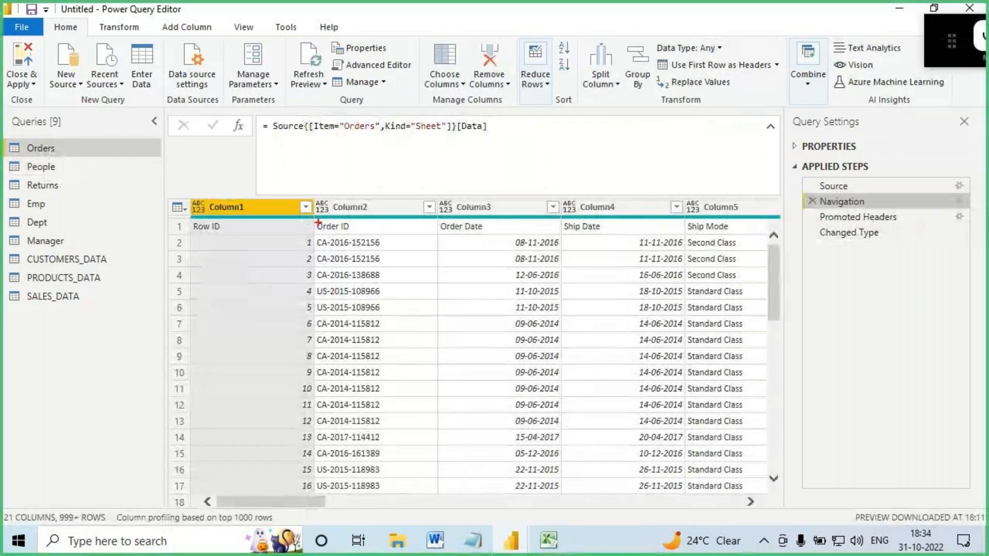
pyautogui.moveTo(430, 217)
pyautogui.mouseDown()
pyautogui.moveTo(503, 238)
pyautogui.moveTo(490, 304)
pyautogui.moveTo(545, 299)
pyautogui.mouseUp()
pyautogui.moveTo(186, 238)
pyautogui.mouseDown()
pyautogui.moveTo(235, 227)
pyautogui.moveTo(194, 229)
pyautogui.moveTo(235, 239)
pyautogui.moveTo(327, 480)
pyautogui.mouseUp()
pyautogui.moveTo(254, 307)
pyautogui.mouseDown()
pyautogui.moveTo(235, 352)
pyautogui.moveTo(271, 301)
pyautogui.mouseUp()
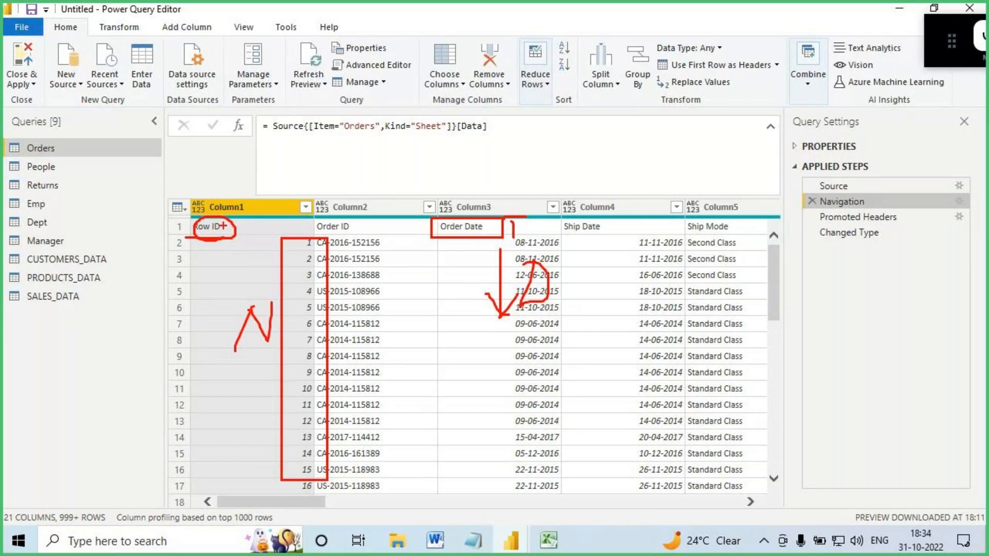
pyautogui.moveTo(235, 236); pyautogui.dragTo(287, 192)
pyautogui.moveTo(219, 239); pyautogui.dragTo(214, 308)
pyautogui.moveTo(238, 276); pyautogui.dragTo(219, 302)
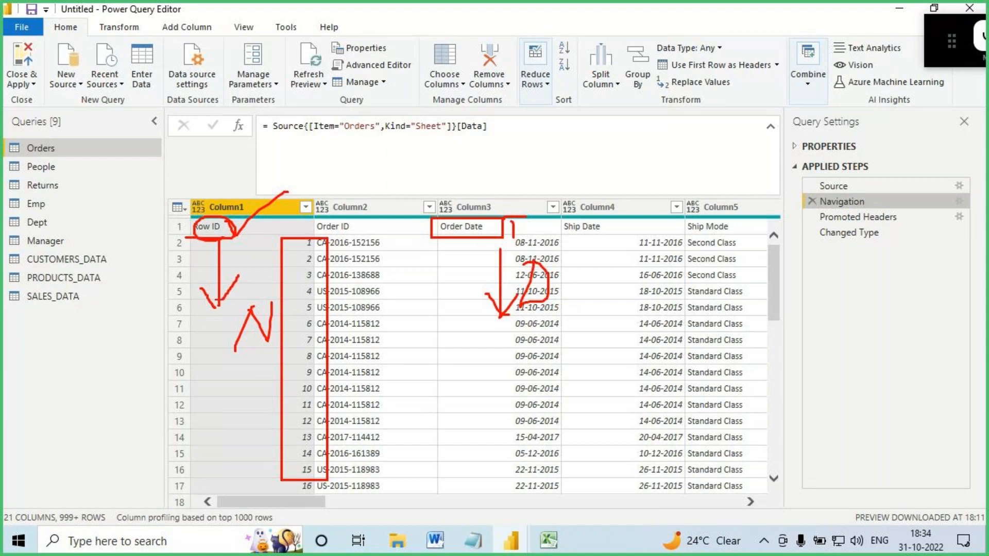
pyautogui.moveTo(207, 231)
pyautogui.mouseDown()
pyautogui.moveTo(195, 197)
pyautogui.moveTo(215, 200)
pyautogui.mouseUp()
pyautogui.moveTo(207, 191)
pyautogui.mouseDown()
pyautogui.moveTo(223, 196)
pyautogui.moveTo(180, 221)
pyautogui.mouseUp()
# Compare the Person and Region labels with their values at the People query's Navigation step, and show its Changed Type step.
pyautogui.click(49, 173)
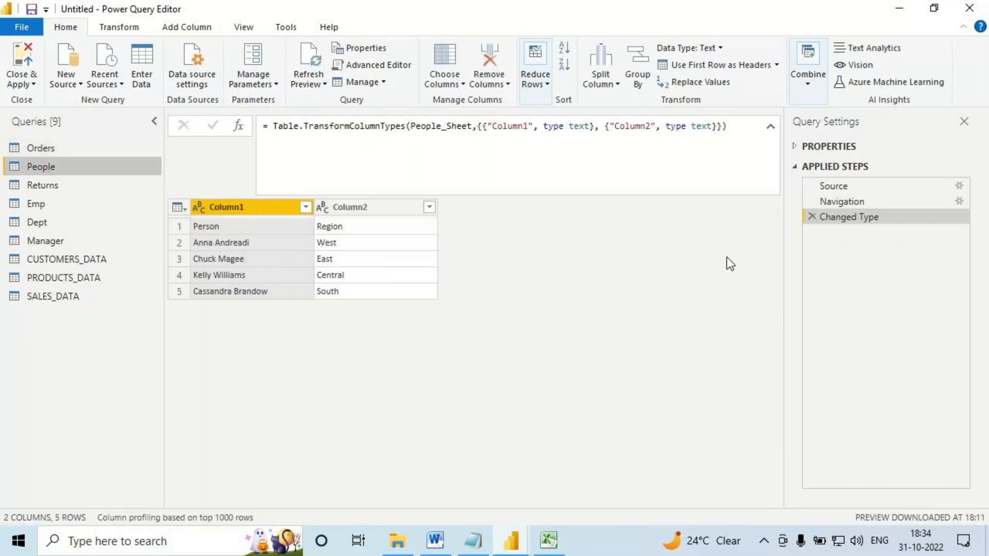
pyautogui.click(830, 203)
pyautogui.moveTo(187, 216); pyautogui.dragTo(230, 233)
pyautogui.moveTo(178, 237); pyautogui.dragTo(292, 313)
pyautogui.moveTo(309, 218); pyautogui.dragTo(364, 231)
pyautogui.moveTo(316, 299)
pyautogui.mouseDown()
pyautogui.moveTo(400, 193)
pyautogui.moveTo(392, 216)
pyautogui.mouseUp()
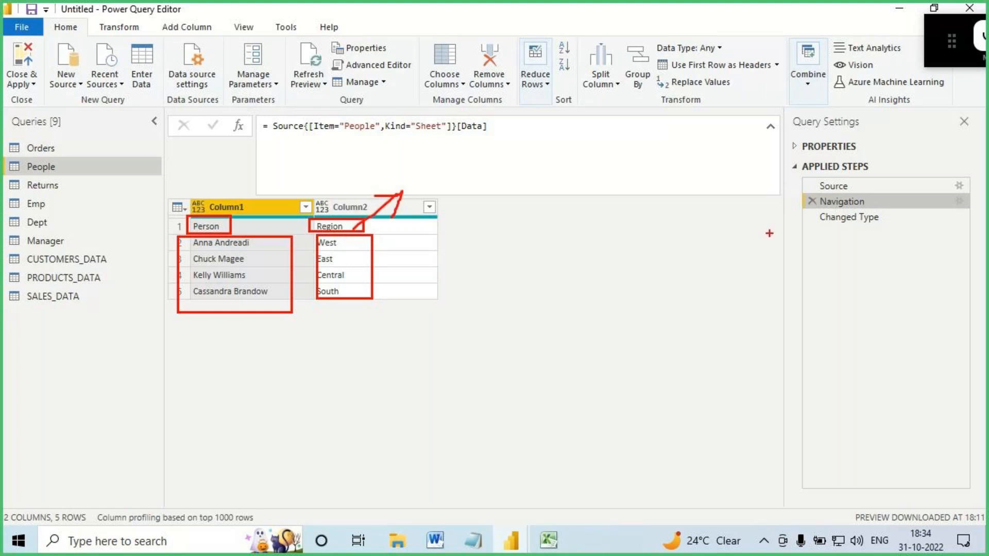
pyautogui.press('Escape')
pyautogui.click(823, 217)
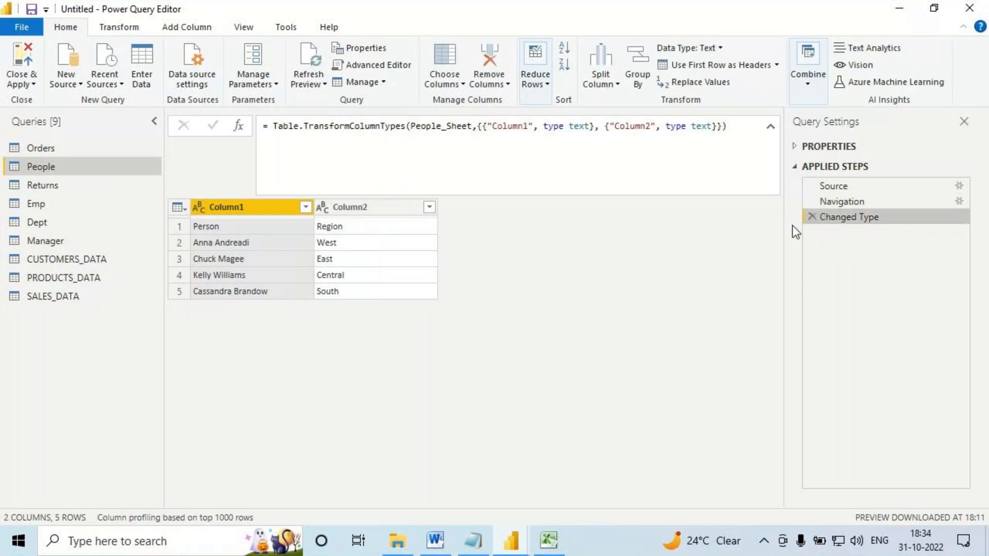
# Show the People query's Navigation step and examine its generic Column1 and Column2 headings.
pyautogui.press('Up')
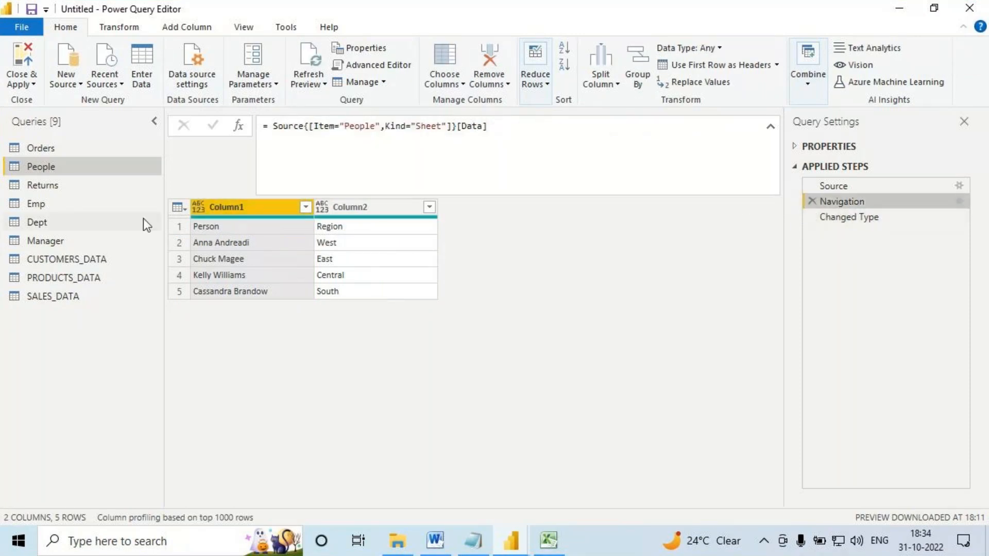
pyautogui.hotkey('ctrl', '2')
pyautogui.moveTo(209, 217); pyautogui.dragTo(241, 214)
pyautogui.moveTo(339, 218); pyautogui.dragTo(393, 217)
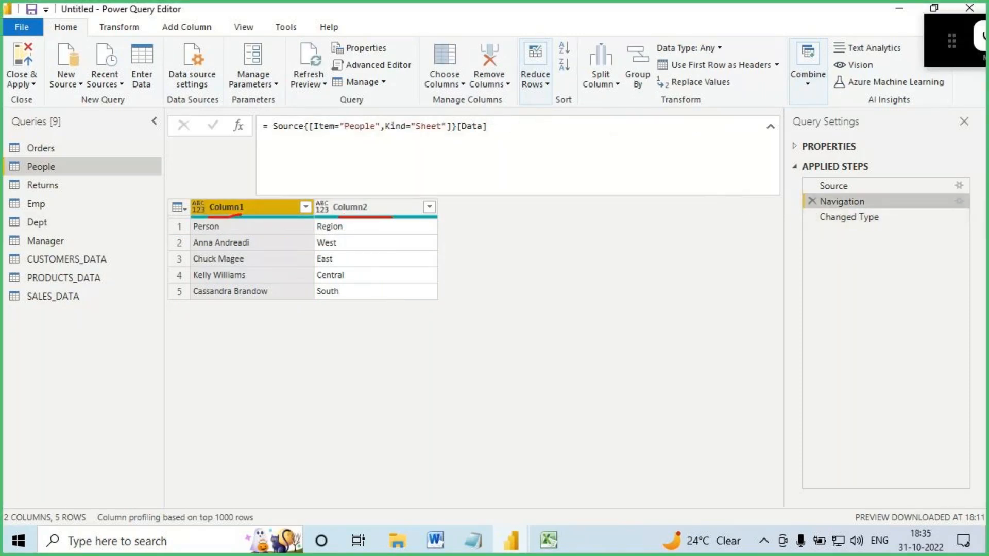
pyautogui.moveTo(695, 55); pyautogui.dragTo(724, 58)
pyautogui.press('Escape')
# Delete the People query's Changed Type step and promote its first row to column headers.
pyautogui.click(834, 219)
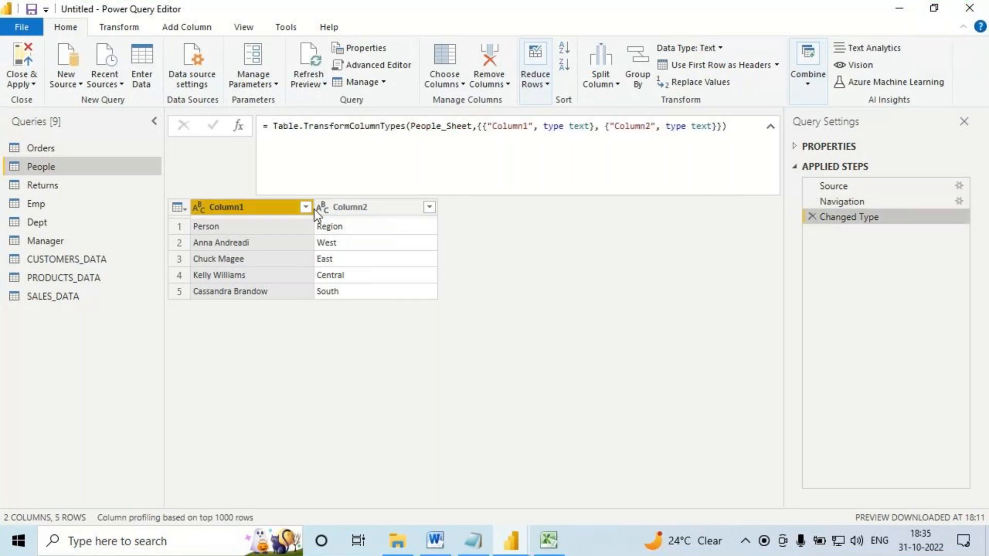
pyautogui.click(811, 218)
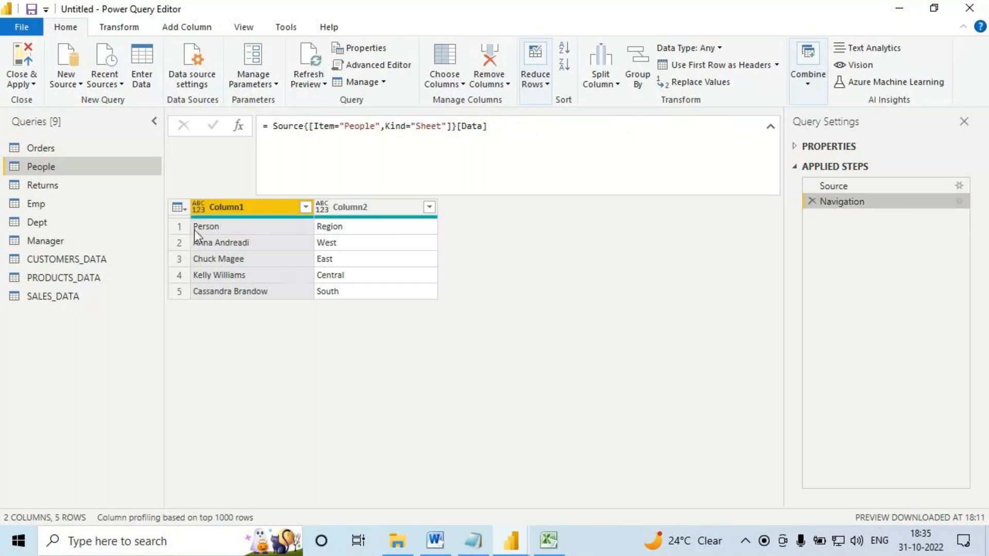
pyautogui.hotkey('ctrl', '2')
pyautogui.moveTo(191, 218)
pyautogui.mouseDown()
pyautogui.moveTo(437, 238)
pyautogui.moveTo(382, 202)
pyautogui.moveTo(410, 210)
pyautogui.moveTo(443, 246)
pyautogui.mouseUp()
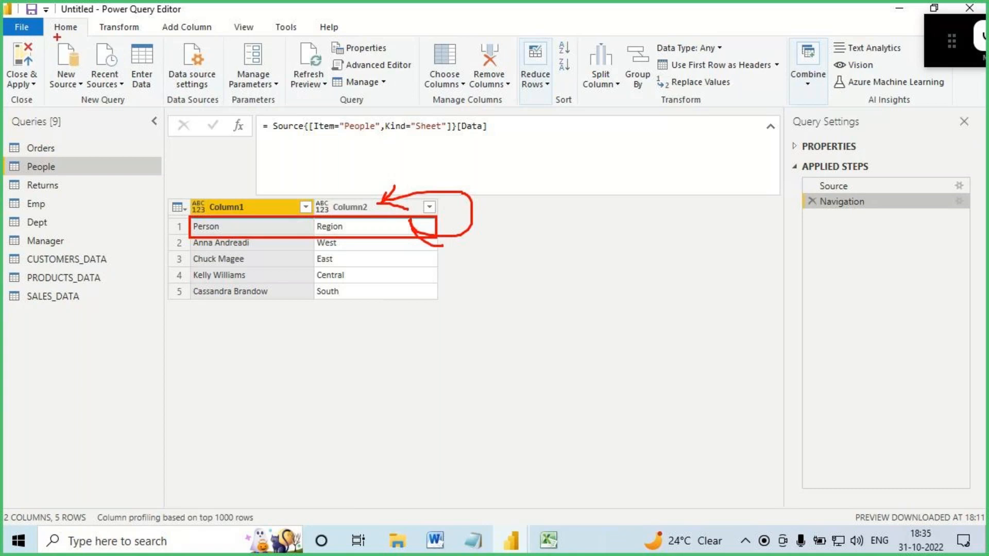
pyautogui.moveTo(58, 36); pyautogui.dragTo(79, 36)
pyautogui.press('Escape')
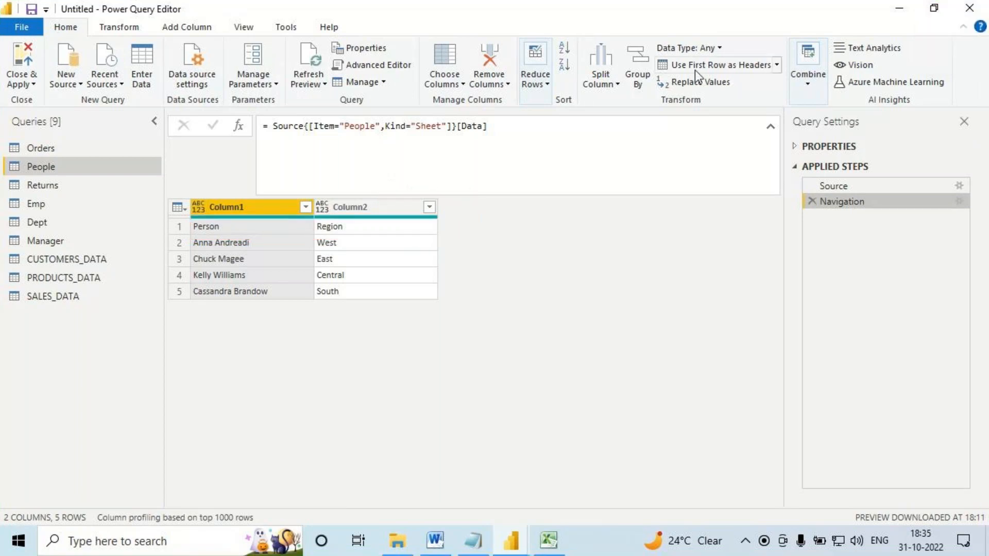
pyautogui.click(713, 67)
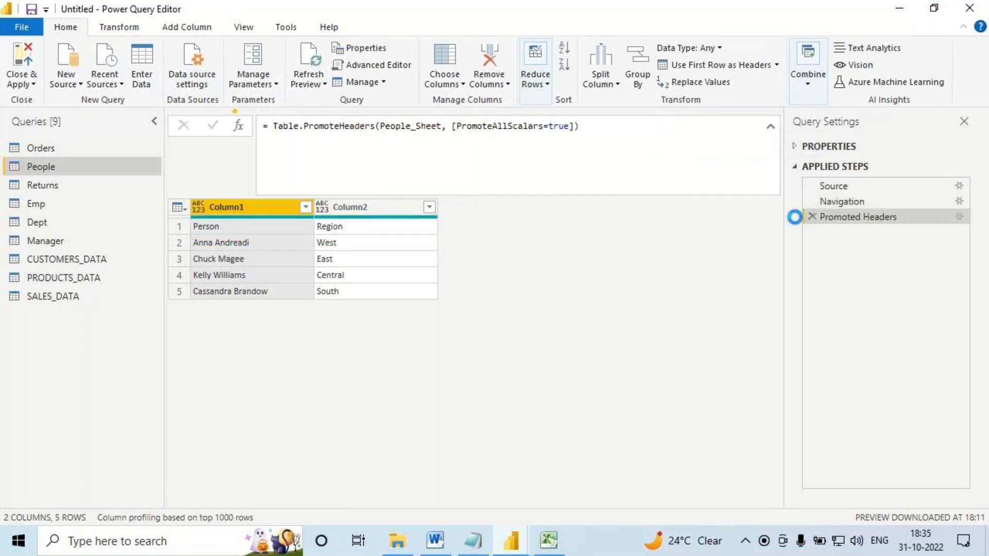
# Show the People query's Promoted Headers step and examine the Person and Region headers and the Changed Type step that follows.
pyautogui.click(831, 222)
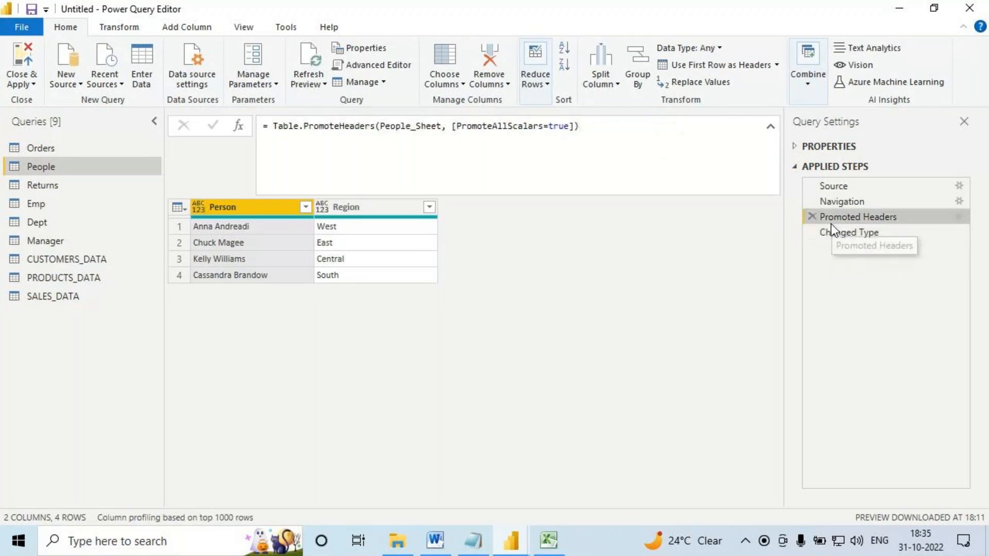
pyautogui.hotkey('ctrl', '2')
pyautogui.moveTo(189, 200); pyautogui.dragTo(445, 220)
pyautogui.moveTo(219, 212); pyautogui.dragTo(255, 211)
pyautogui.moveTo(327, 214); pyautogui.dragTo(370, 214)
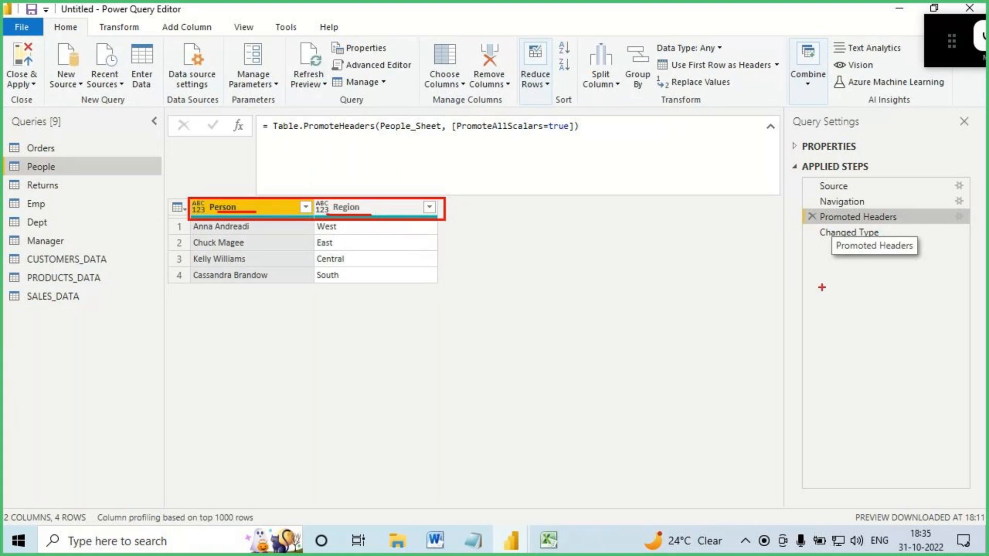
pyautogui.moveTo(827, 236)
pyautogui.mouseDown()
pyautogui.moveTo(878, 233)
pyautogui.moveTo(840, 225)
pyautogui.moveTo(833, 284)
pyautogui.mouseUp()
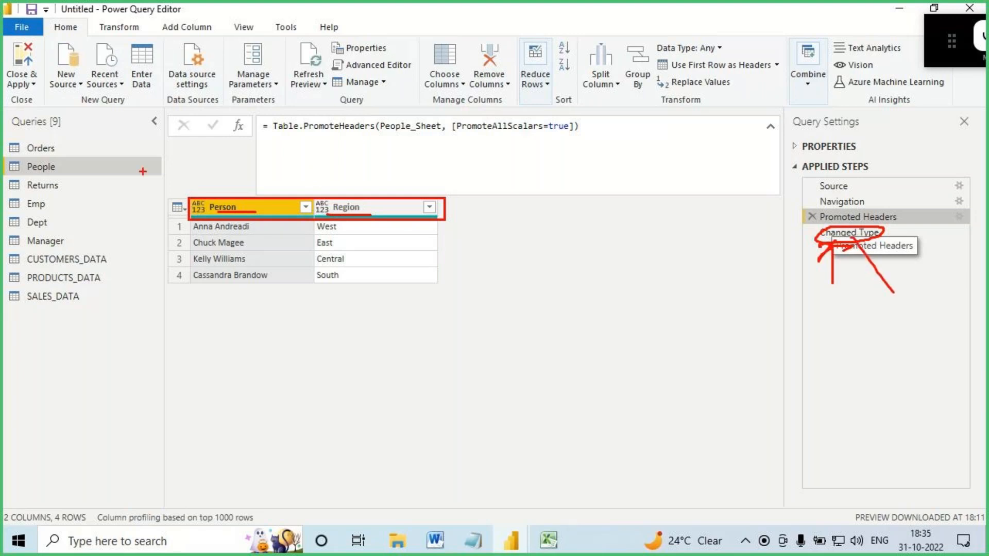
pyautogui.press('Escape')
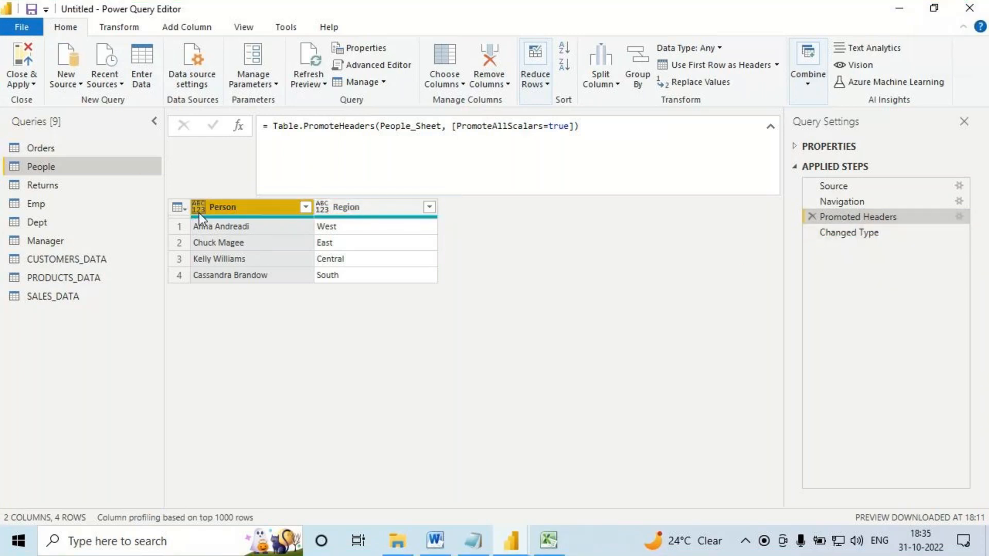
# Check the Person and Region columns' data type against their values at Promoted Headers, and show the People query's Changed Type step.
pyautogui.click(339, 205)
pyautogui.hotkey('ctrl', '2')
pyautogui.moveTo(689, 51); pyautogui.dragTo(733, 56)
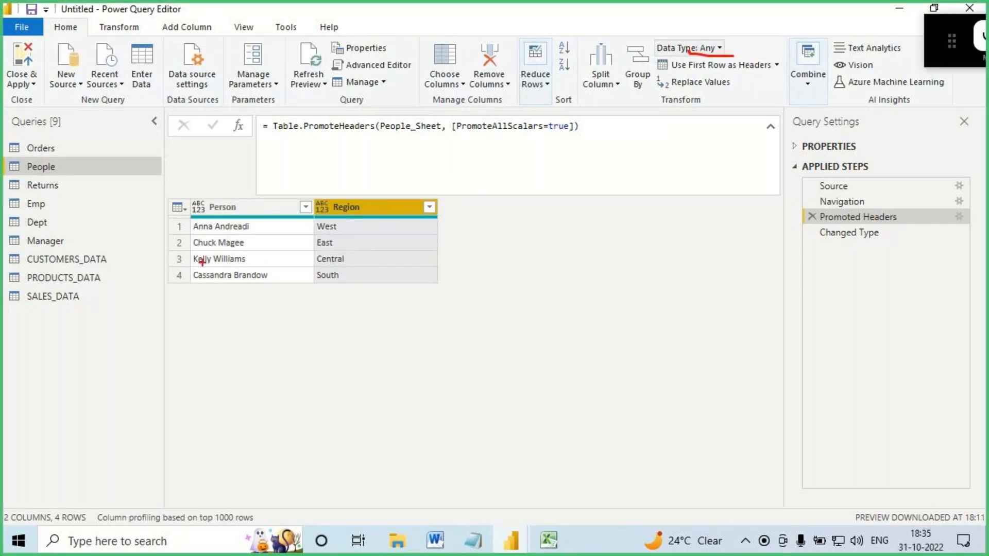
pyautogui.moveTo(192, 218); pyautogui.dragTo(263, 284)
pyautogui.moveTo(222, 316)
pyautogui.mouseDown()
pyautogui.moveTo(222, 275)
pyautogui.moveTo(235, 290)
pyautogui.mouseUp()
pyautogui.moveTo(195, 196); pyautogui.dragTo(222, 166)
pyautogui.moveTo(197, 167); pyautogui.dragTo(223, 177)
pyautogui.moveTo(217, 152); pyautogui.dragTo(240, 144)
pyautogui.moveTo(226, 147)
pyautogui.mouseDown()
pyautogui.moveTo(228, 163)
pyautogui.moveTo(256, 156)
pyautogui.mouseUp()
pyautogui.moveTo(257, 148); pyautogui.dragTo(249, 156)
pyautogui.moveTo(263, 144)
pyautogui.mouseDown()
pyautogui.moveTo(262, 158)
pyautogui.moveTo(279, 152)
pyautogui.mouseUp()
pyautogui.moveTo(318, 212)
pyautogui.mouseDown()
pyautogui.moveTo(331, 197)
pyautogui.moveTo(319, 213)
pyautogui.mouseUp()
pyautogui.moveTo(328, 196)
pyautogui.mouseDown()
pyautogui.moveTo(335, 162)
pyautogui.moveTo(323, 180)
pyautogui.moveTo(349, 174)
pyautogui.mouseUp()
pyautogui.moveTo(339, 153); pyautogui.dragTo(360, 152)
pyautogui.moveTo(351, 157); pyautogui.dragTo(351, 171)
pyautogui.moveTo(356, 165); pyautogui.dragTo(367, 167)
pyautogui.moveTo(377, 154); pyautogui.dragTo(380, 167)
pyautogui.moveTo(397, 143)
pyautogui.mouseDown()
pyautogui.moveTo(386, 166)
pyautogui.moveTo(439, 154)
pyautogui.mouseUp()
pyautogui.click(858, 232)
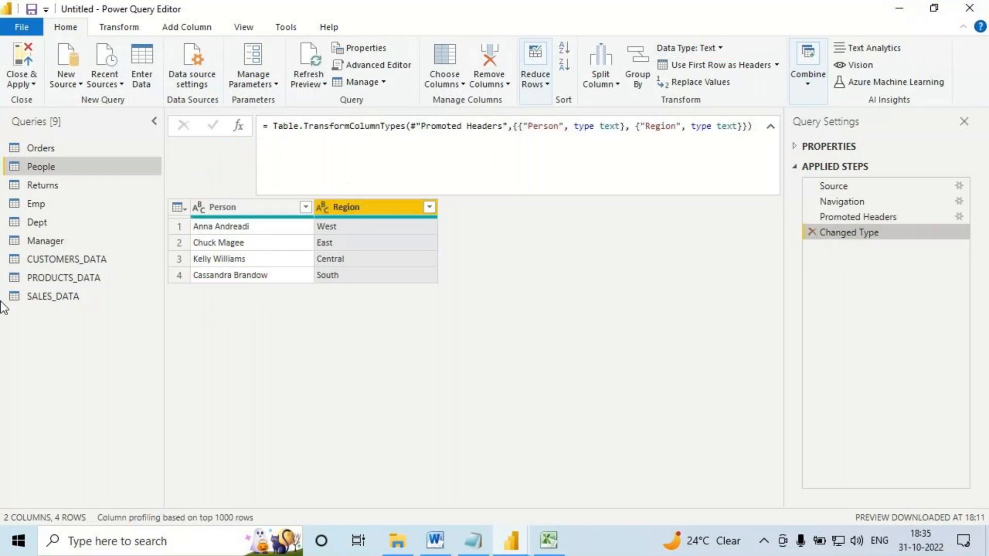
# Open the Returns query and check whether its applied steps include header promotion between Navigation and Changed Type.
pyautogui.click(51, 189)
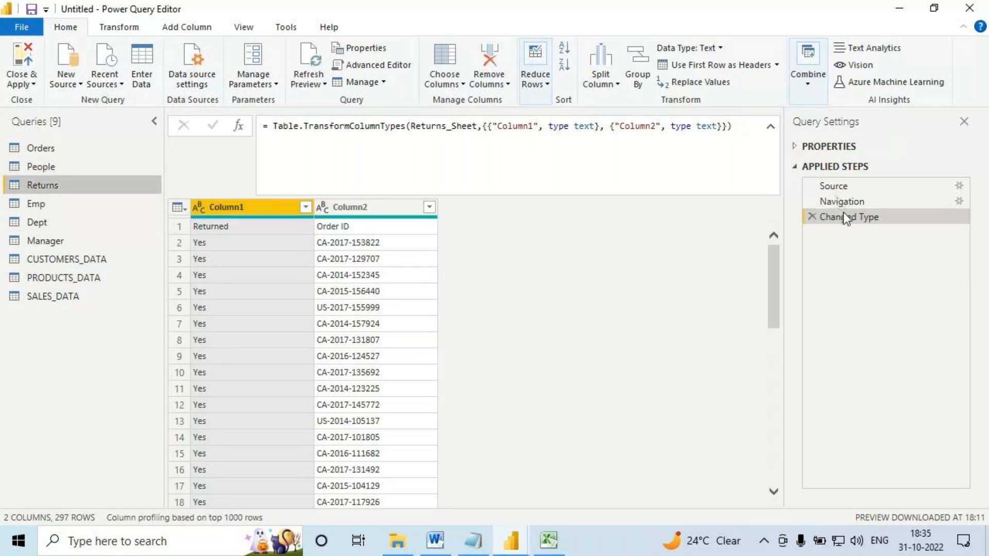
pyautogui.hotkey('ctrl', '2')
pyautogui.moveTo(824, 211)
pyautogui.mouseDown()
pyautogui.moveTo(736, 211)
pyautogui.moveTo(837, 236)
pyautogui.moveTo(844, 210)
pyautogui.moveTo(838, 216)
pyautogui.mouseUp()
pyautogui.moveTo(854, 195); pyautogui.dragTo(863, 220)
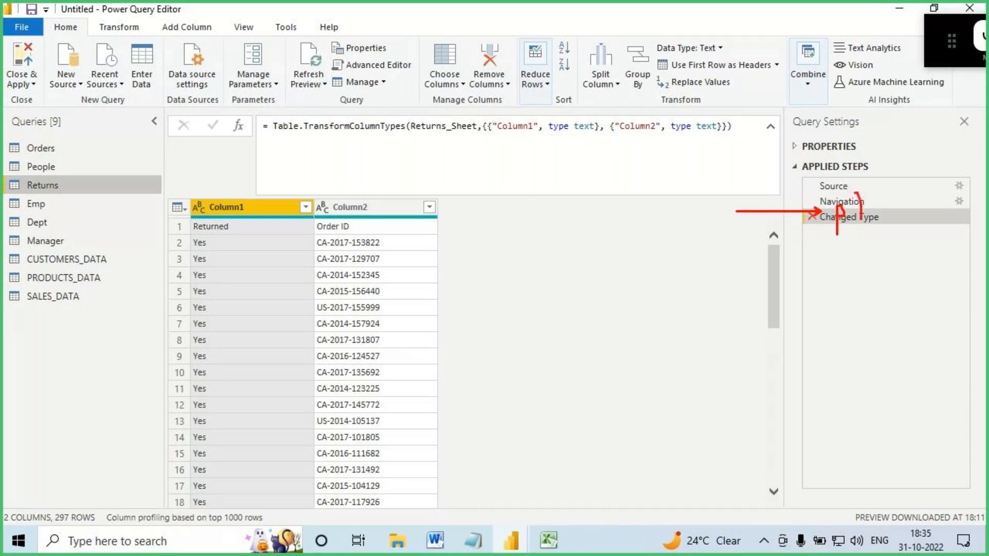
pyautogui.press('Escape')
# Show the Returns query's Source step and examine the Excel workbook function and file name in its formula.
pyautogui.click(832, 189)
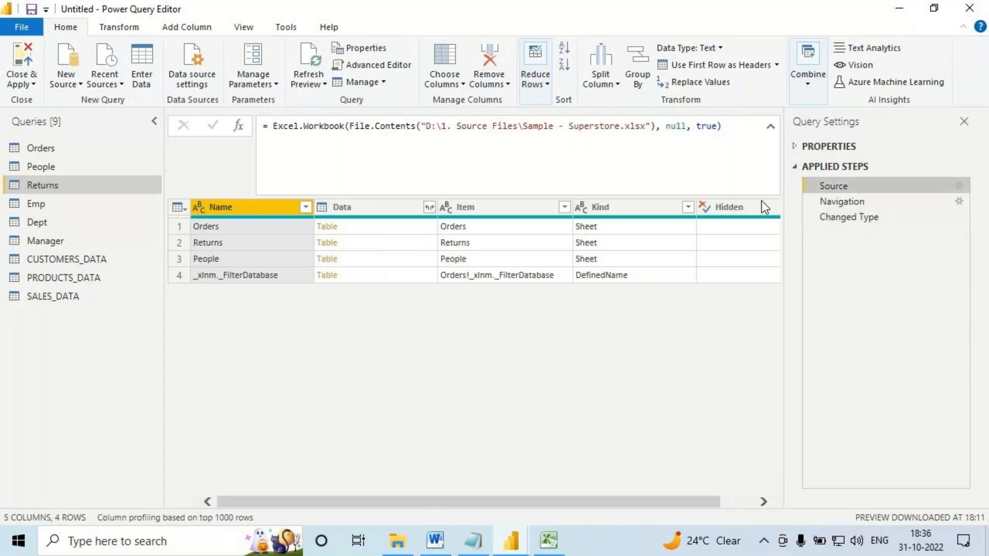
pyautogui.hotkey('ctrl', '2')
pyautogui.moveTo(276, 138); pyautogui.dragTo(313, 136)
pyautogui.moveTo(585, 137); pyautogui.dragTo(656, 136)
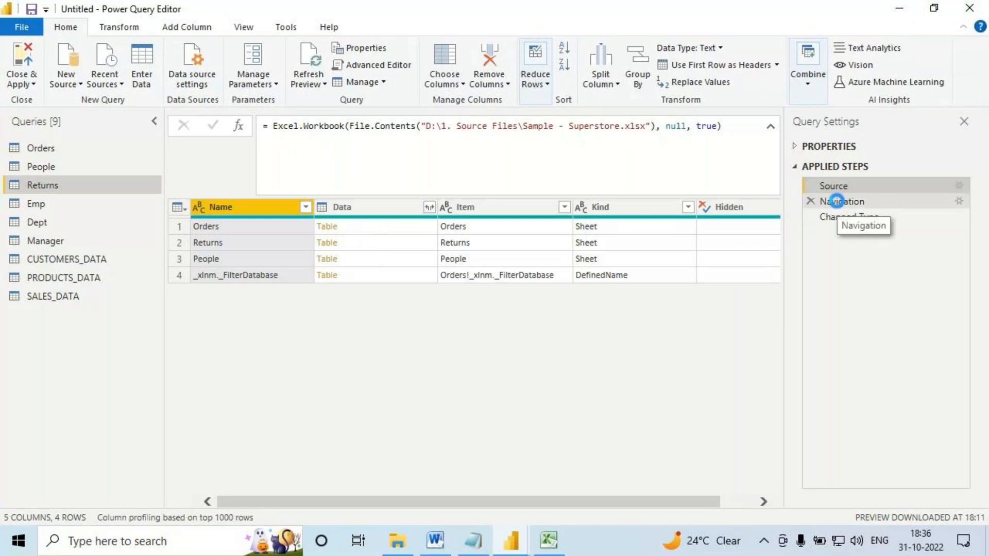
# Show the Returns query's Navigation step and compare the Returned and Order ID labels with the values beneath them.
pyautogui.click(837, 202)
pyautogui.moveTo(349, 138); pyautogui.dragTo(379, 136)
pyautogui.moveTo(375, 114)
pyautogui.mouseDown()
pyautogui.moveTo(71, 177)
pyautogui.moveTo(99, 164)
pyautogui.mouseUp()
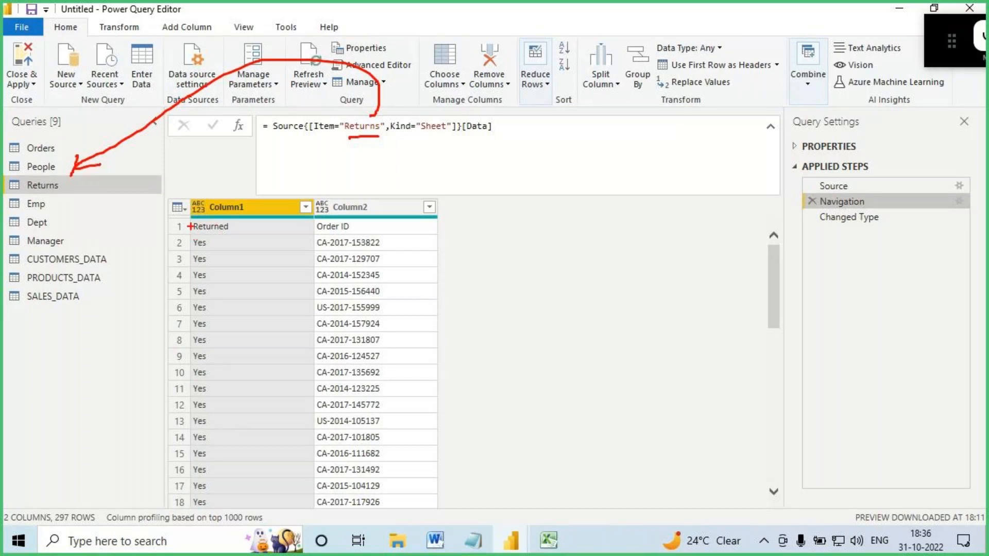
pyautogui.moveTo(190, 220); pyautogui.dragTo(240, 235)
pyautogui.moveTo(191, 237); pyautogui.dragTo(242, 521)
pyautogui.moveTo(316, 221)
pyautogui.mouseDown()
pyautogui.moveTo(366, 236)
pyautogui.moveTo(359, 306)
pyautogui.moveTo(408, 428)
pyautogui.moveTo(423, 501)
pyautogui.moveTo(365, 198)
pyautogui.moveTo(379, 219)
pyautogui.moveTo(360, 195)
pyautogui.mouseUp()
pyautogui.moveTo(860, 213)
pyautogui.mouseDown()
pyautogui.moveTo(837, 229)
pyautogui.moveTo(865, 234)
pyautogui.mouseUp()
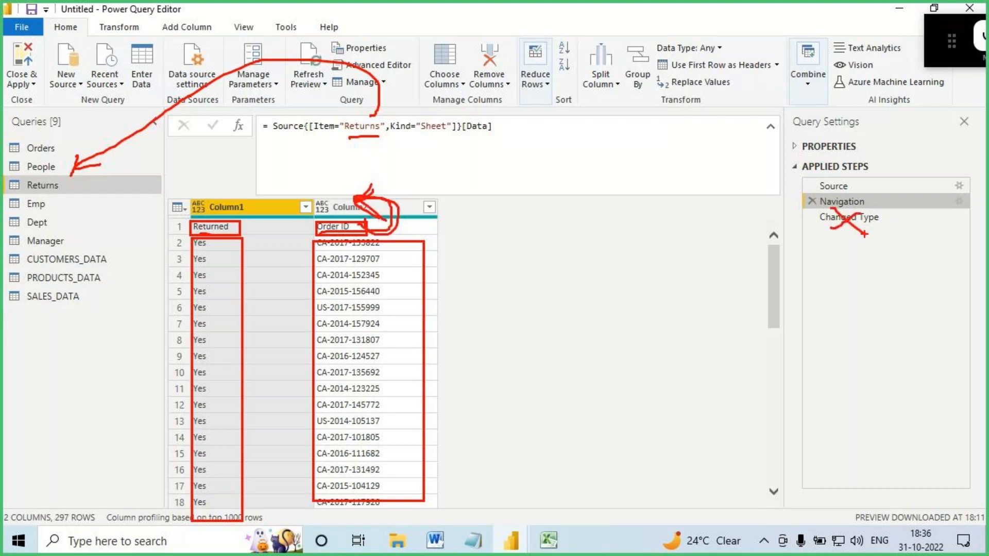
# Remove the Changed Type step from the Returns query and use its first row as headers.
pyautogui.press('Escape')
pyautogui.click(812, 217)
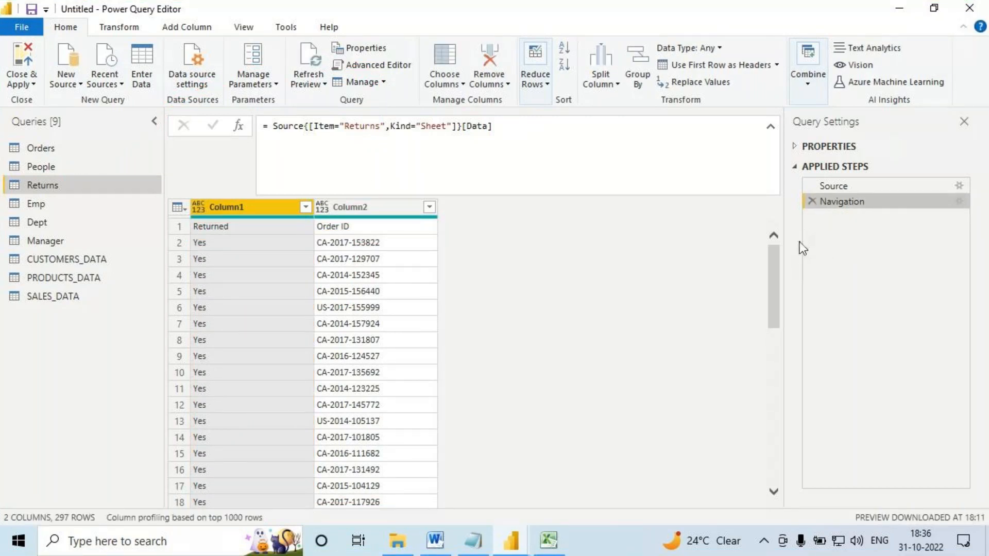
pyautogui.hotkey('ctrl', '2')
pyautogui.moveTo(188, 218)
pyautogui.mouseDown()
pyautogui.moveTo(368, 234)
pyautogui.moveTo(368, 187)
pyautogui.mouseUp()
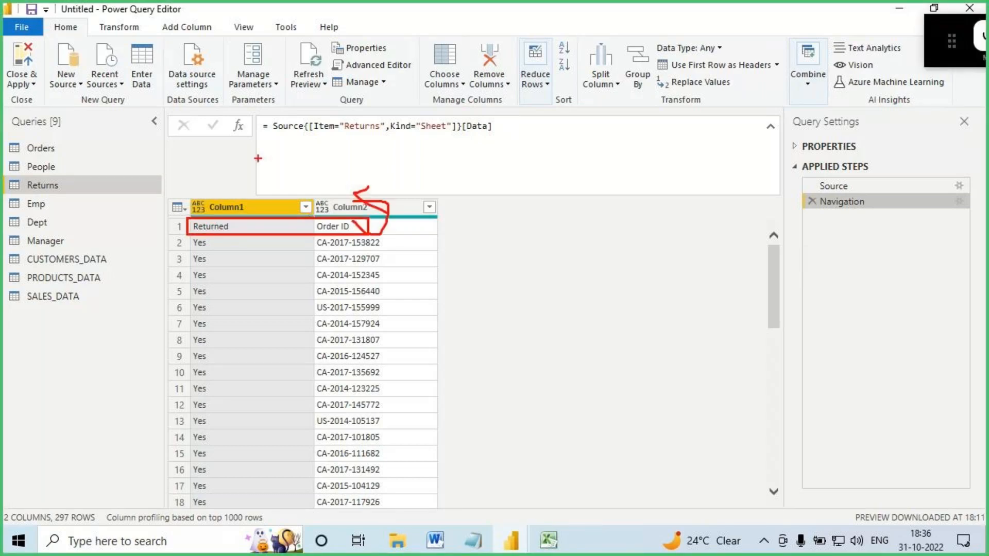
pyautogui.press('Escape')
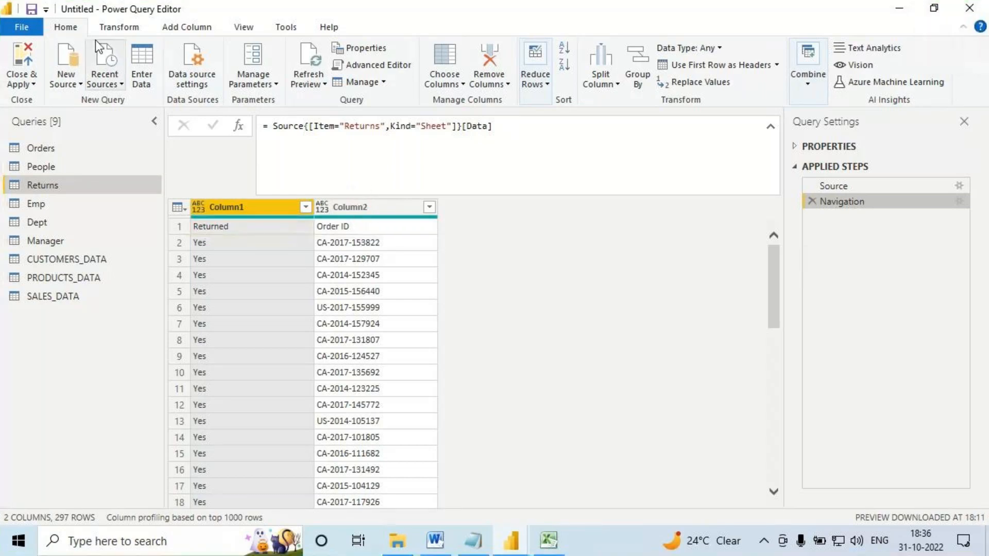
pyautogui.click(716, 69)
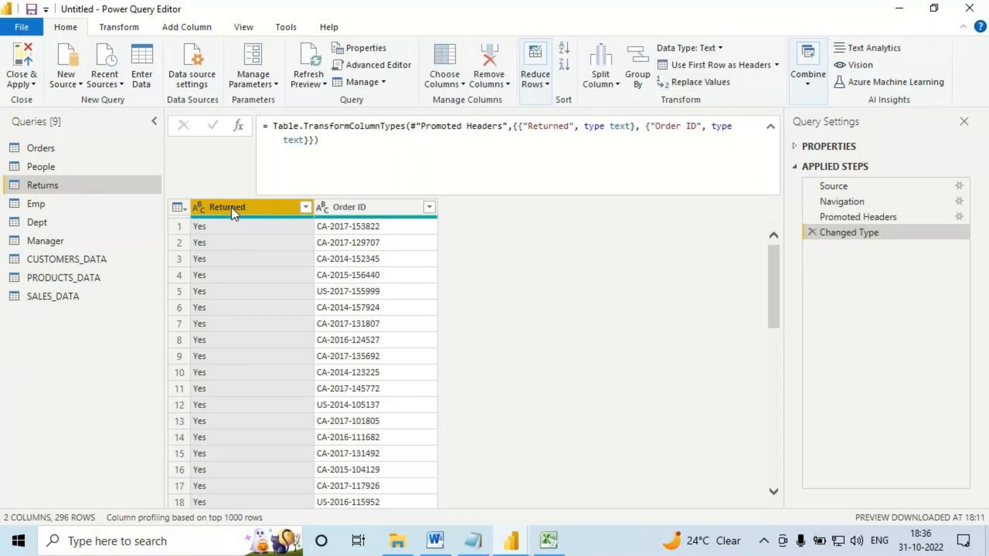
# Compare the Returned and Order ID columns' data types at the Returns query's Promoted Headers and Changed Type steps.
pyautogui.click(840, 218)
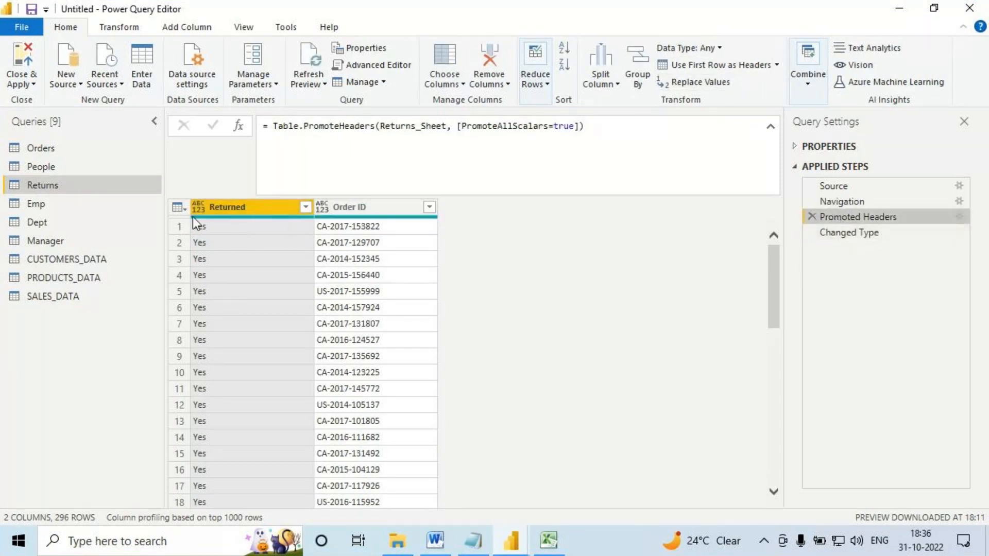
pyautogui.hotkey('ctrl', '2')
pyautogui.moveTo(193, 215)
pyautogui.mouseDown()
pyautogui.moveTo(191, 206)
pyautogui.moveTo(238, 227)
pyautogui.mouseUp()
pyautogui.moveTo(323, 195)
pyautogui.mouseDown()
pyautogui.moveTo(310, 181)
pyautogui.moveTo(324, 179)
pyautogui.moveTo(315, 192)
pyautogui.moveTo(325, 222)
pyautogui.moveTo(420, 287)
pyautogui.moveTo(830, 238)
pyautogui.moveTo(822, 234)
pyautogui.mouseUp()
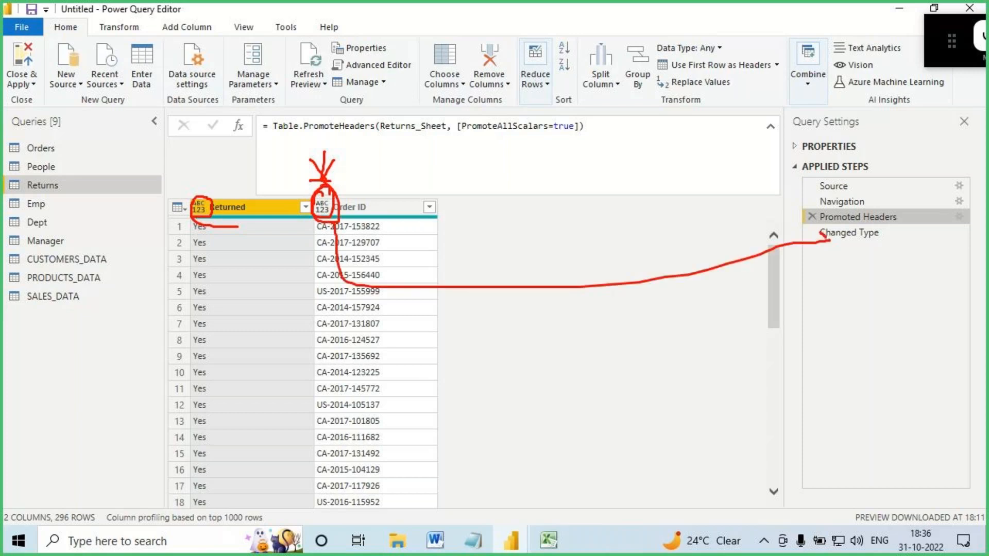
pyautogui.click(846, 235)
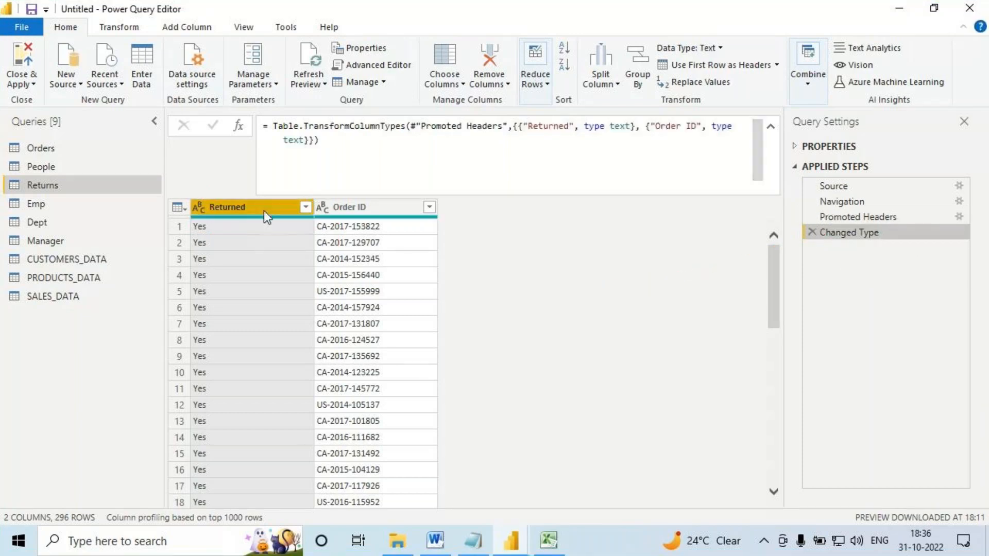
pyautogui.keyDown('ctrl'); pyautogui.click(350, 208); pyautogui.keyUp('ctrl')
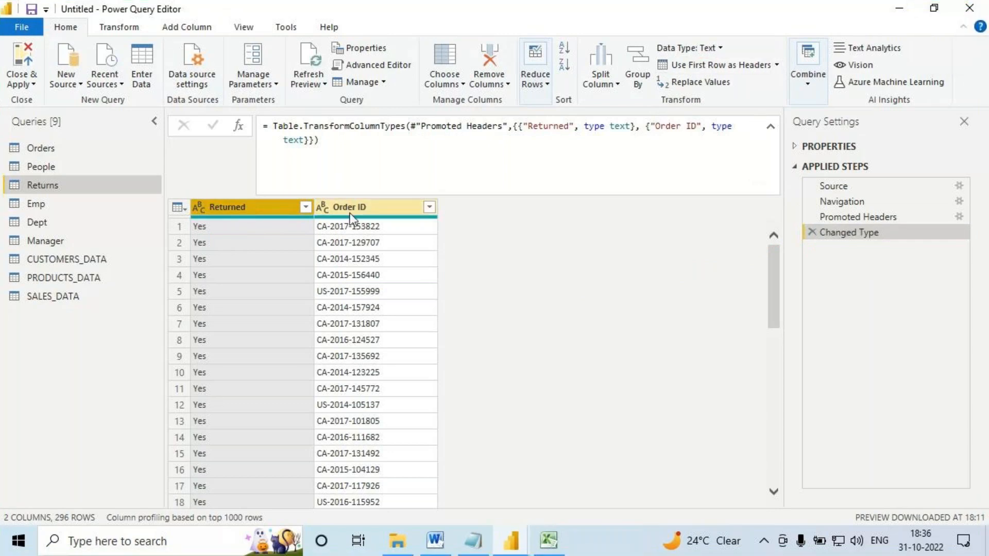
pyautogui.click(349, 212)
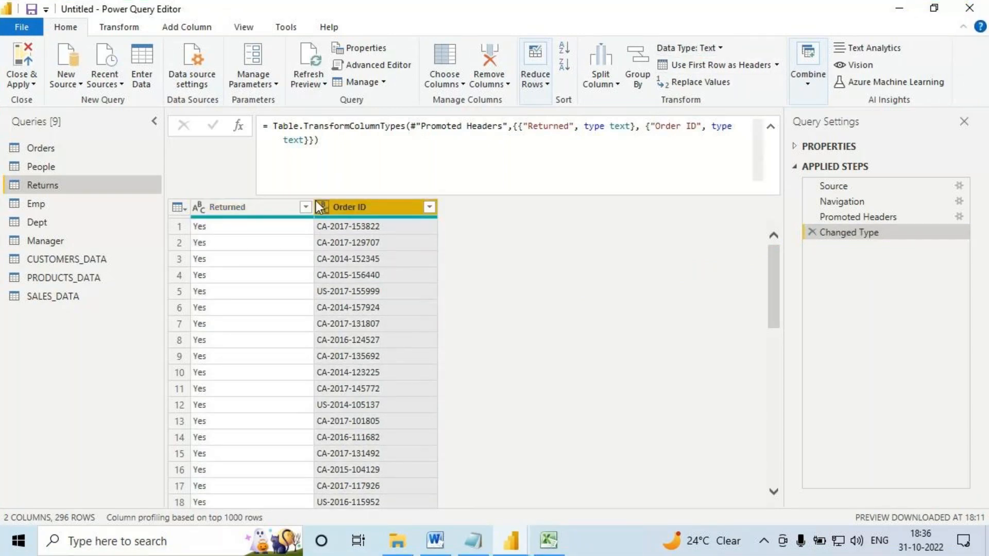
# Open the Emp query and examine its list of applied steps.
pyautogui.click(21, 203)
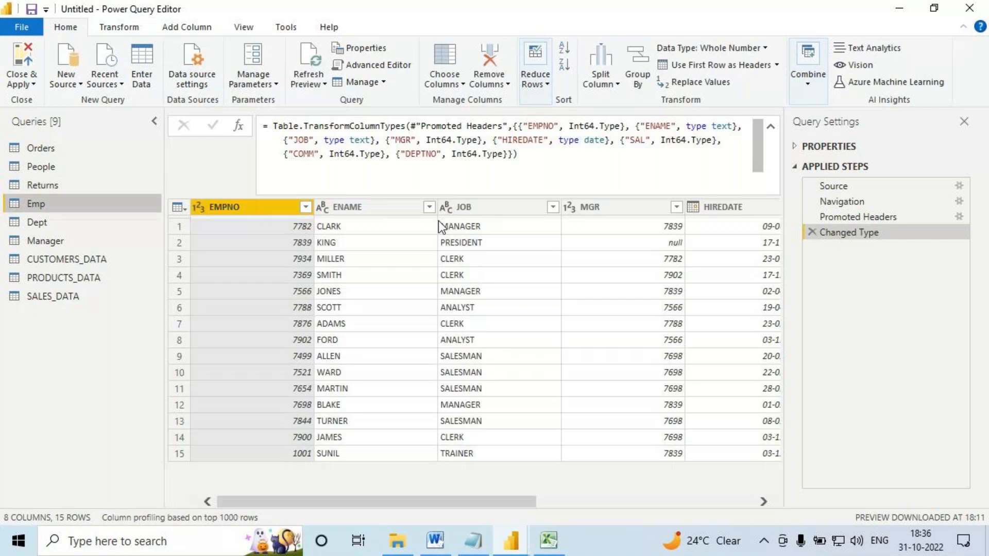
pyautogui.hotkey('ctrl', '2')
pyautogui.moveTo(804, 176); pyautogui.dragTo(847, 238)
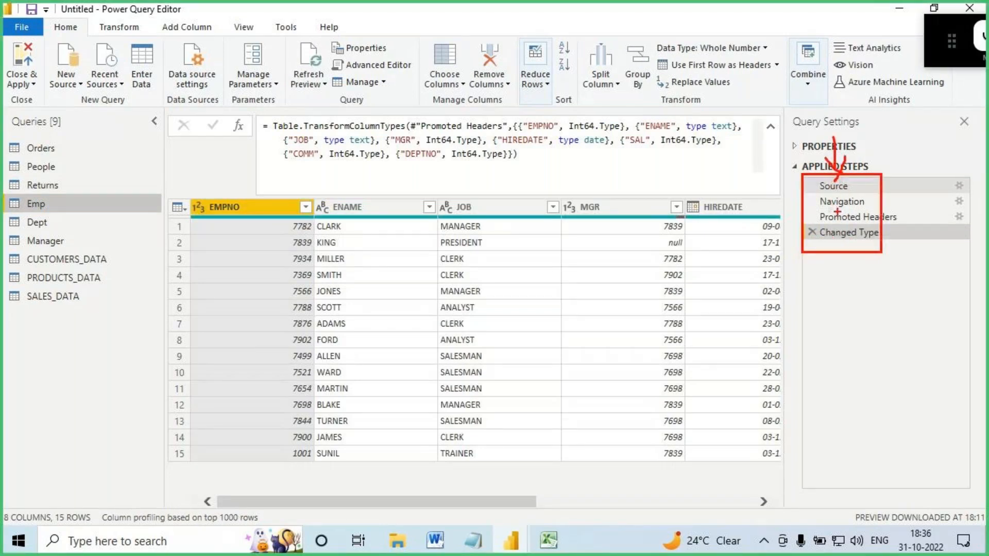
pyautogui.press('Escape')
# Show the Emp query's Navigation step and compare the EMPNO label with the type of values beneath it.
pyautogui.click(840, 204)
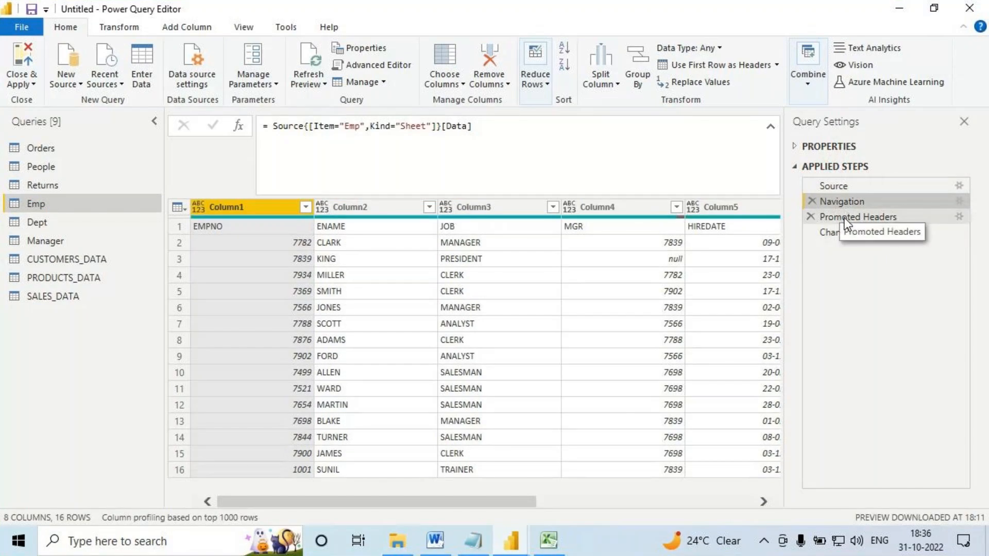
pyautogui.hotkey('ctrl', '2')
pyautogui.moveTo(185, 219)
pyautogui.mouseDown()
pyautogui.moveTo(247, 237)
pyautogui.moveTo(195, 232)
pyautogui.moveTo(210, 235)
pyautogui.mouseUp()
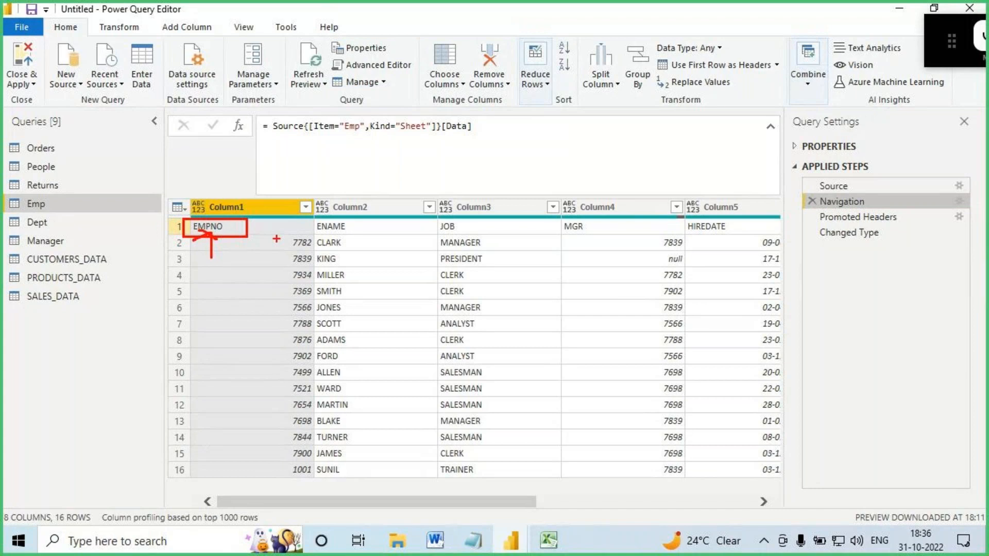
pyautogui.moveTo(277, 239)
pyautogui.mouseDown()
pyautogui.moveTo(298, 276)
pyautogui.moveTo(319, 472)
pyautogui.mouseUp()
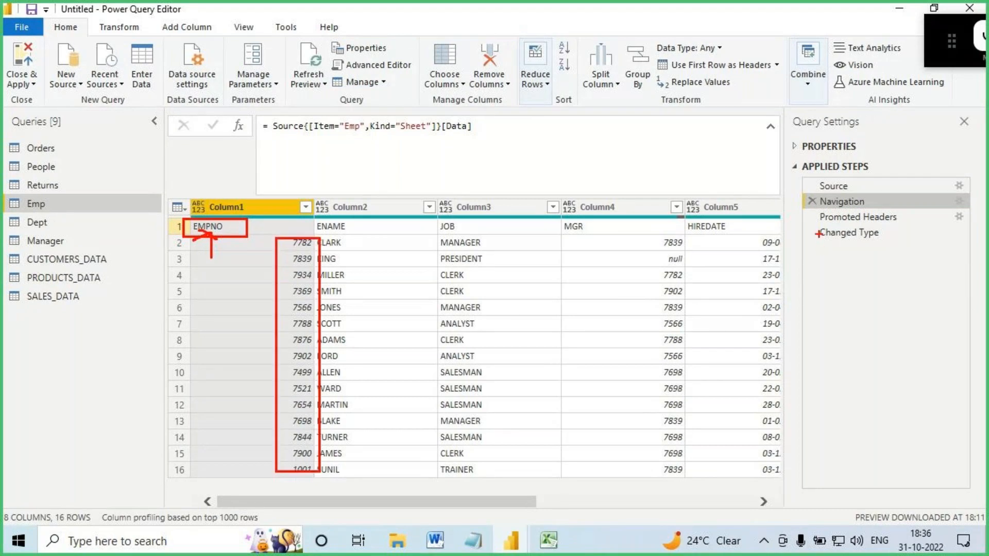
pyautogui.moveTo(819, 227); pyautogui.dragTo(897, 222)
# Compare the EMPNO column's values and data types at the Emp query's Promoted Headers and Changed Type steps.
pyautogui.click(877, 216)
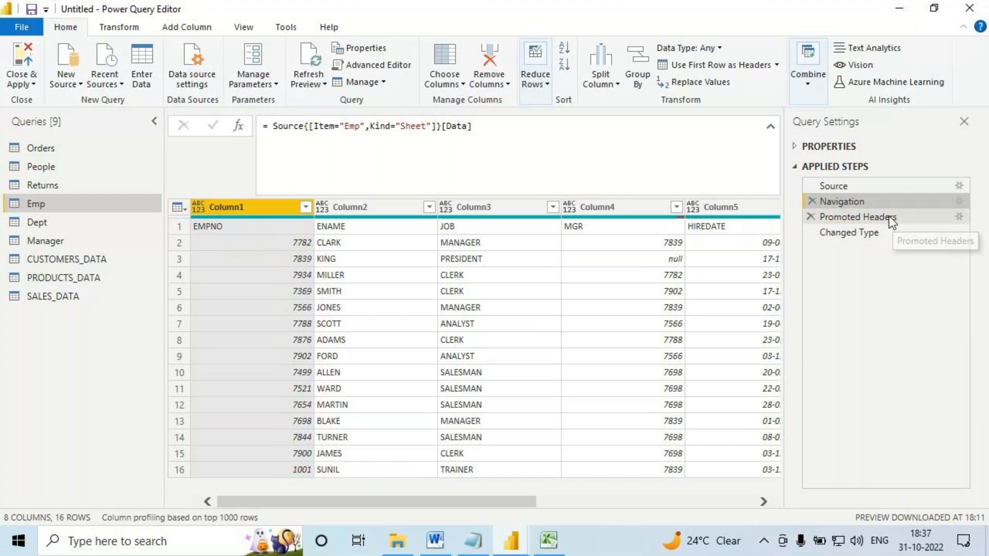
pyautogui.hotkey('ctrl', '2')
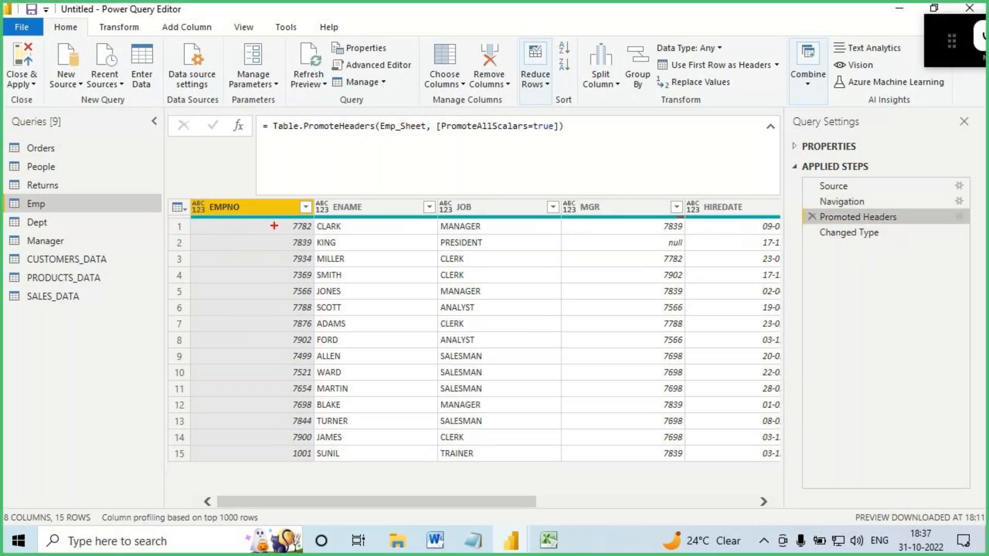
pyautogui.moveTo(275, 220); pyautogui.dragTo(318, 425)
pyautogui.moveTo(821, 244); pyautogui.dragTo(871, 242)
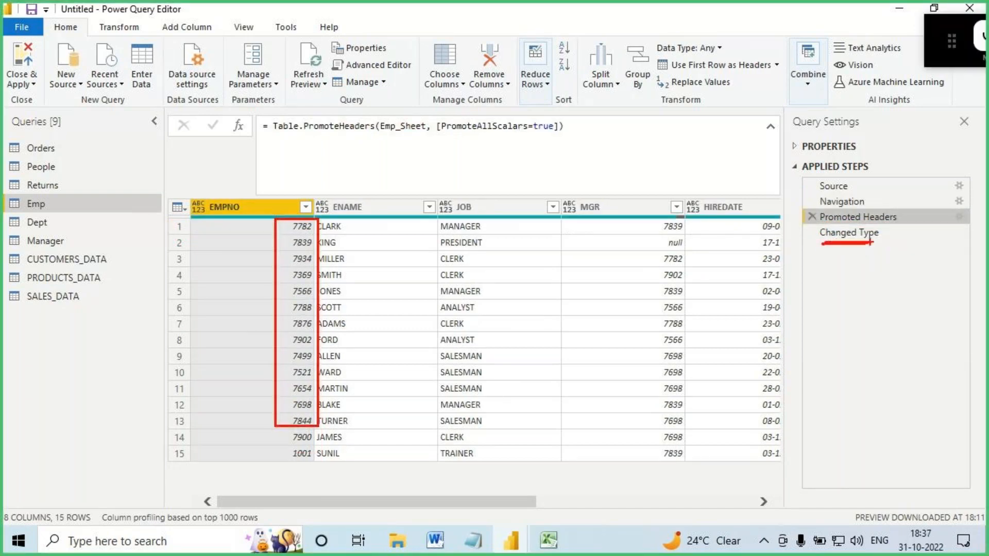
pyautogui.press('Escape')
pyautogui.click(864, 234)
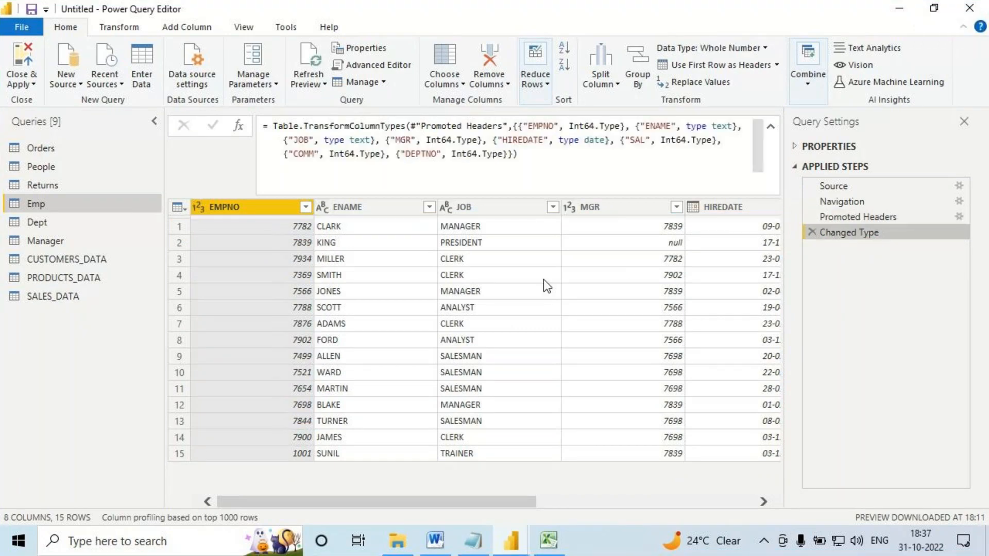
# Open the Dept and Manager queries and examine their lists of applied steps.
pyautogui.click(46, 221)
pyautogui.hotkey('ctrl', '2')
pyautogui.moveTo(803, 180); pyautogui.dragTo(884, 244)
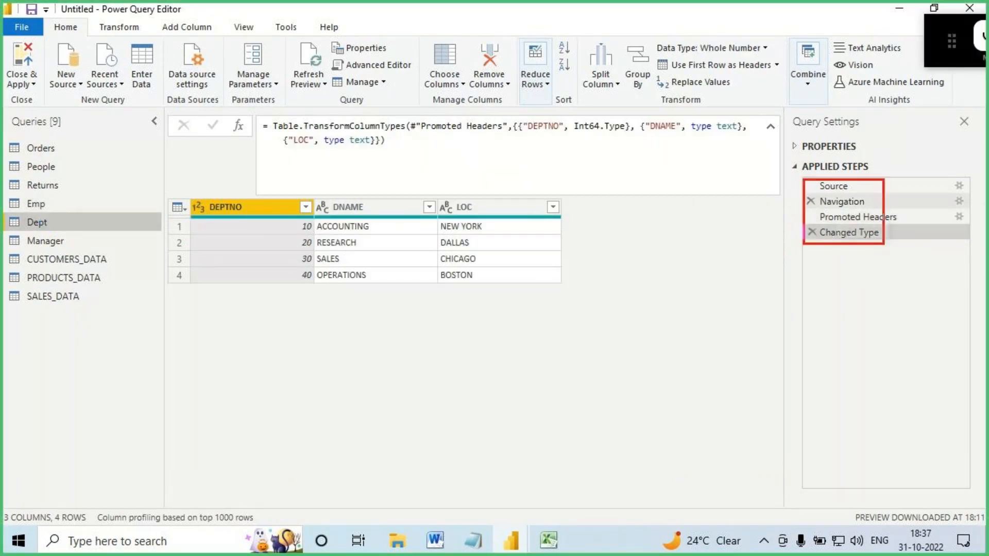
pyautogui.press('Escape')
pyautogui.click(36, 245)
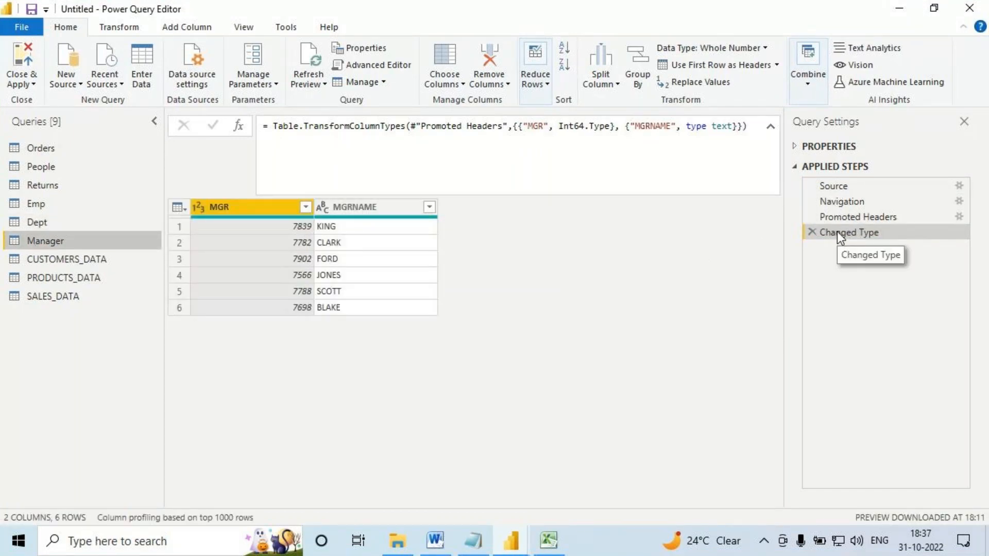
# Convert the text in the Orders query's Customer Name column to uppercase.
pyautogui.click(40, 148)
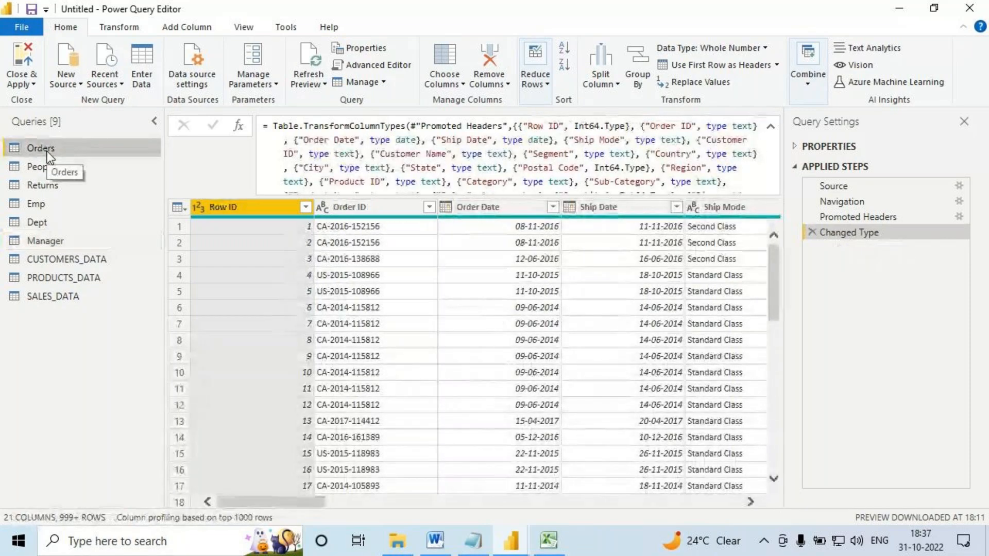
pyautogui.moveTo(270, 502); pyautogui.dragTo(360, 509)
pyautogui.click(534, 209)
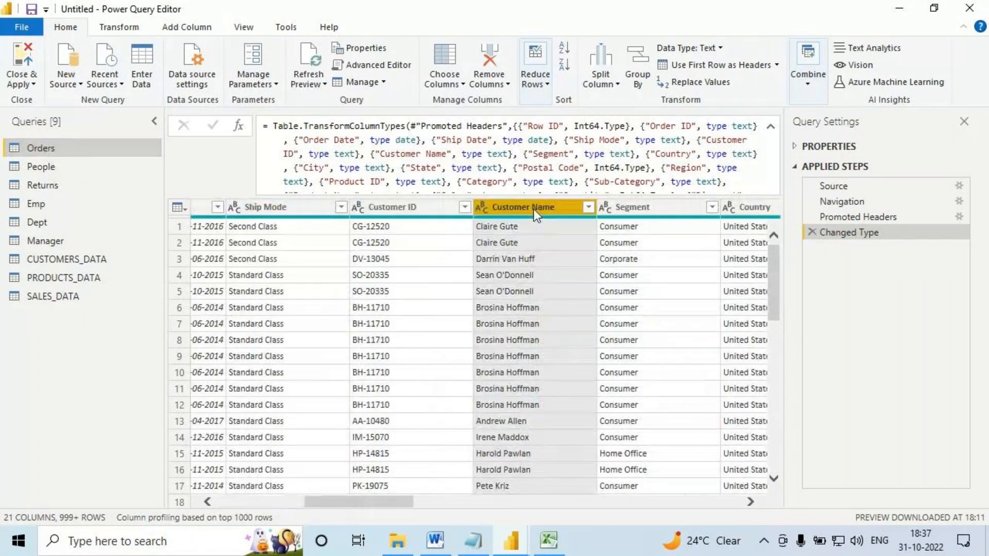
pyautogui.click(119, 27)
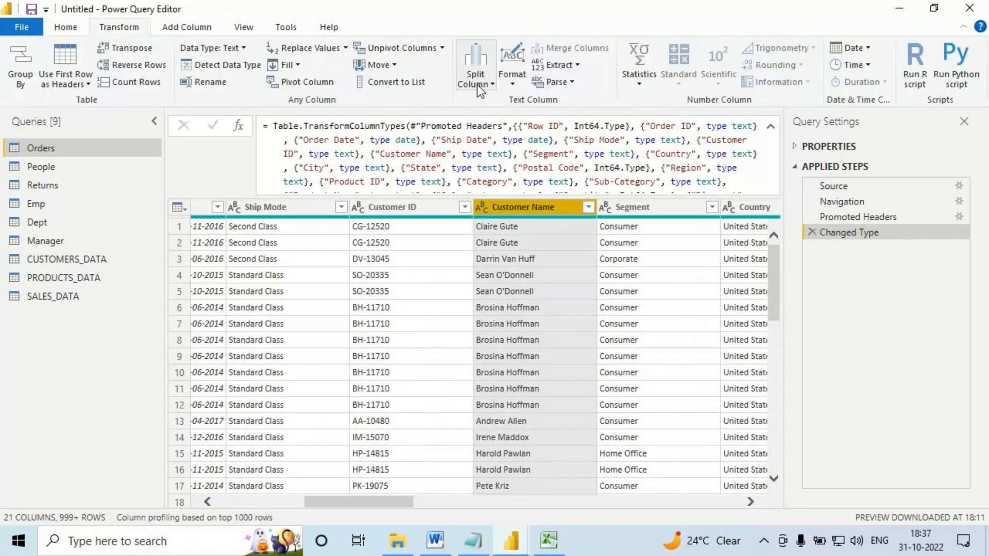
pyautogui.click(512, 67)
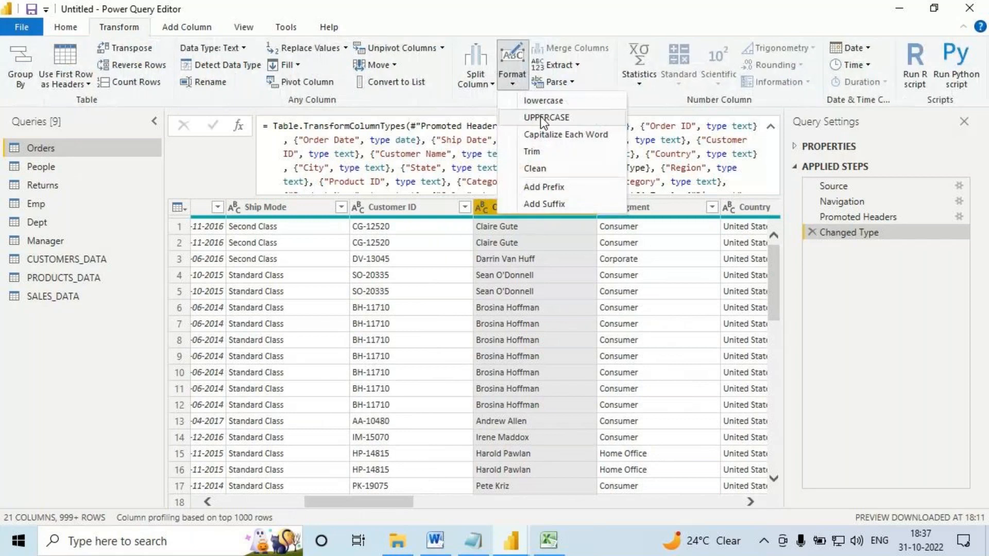
pyautogui.hotkey('ctrl', '2')
pyautogui.moveTo(503, 110); pyautogui.dragTo(581, 127)
pyautogui.moveTo(577, 122)
pyautogui.mouseDown()
pyautogui.moveTo(811, 253)
pyautogui.moveTo(788, 273)
pyautogui.mouseUp()
pyautogui.moveTo(833, 241)
pyautogui.mouseDown()
pyautogui.moveTo(833, 265)
pyautogui.moveTo(848, 268)
pyautogui.mouseUp()
pyautogui.moveTo(853, 264); pyautogui.dragTo(862, 270)
pyautogui.moveTo(870, 254); pyautogui.dragTo(894, 242)
pyautogui.moveTo(879, 236); pyautogui.dragTo(886, 258)
pyautogui.moveTo(909, 220); pyautogui.dragTo(902, 241)
pyautogui.moveTo(911, 230)
pyautogui.mouseDown()
pyautogui.moveTo(933, 235)
pyautogui.moveTo(956, 224)
pyautogui.mouseUp()
pyautogui.moveTo(906, 164)
pyautogui.mouseDown()
pyautogui.moveTo(912, 201)
pyautogui.moveTo(922, 176)
pyautogui.mouseUp()
pyautogui.moveTo(512, 234); pyautogui.dragTo(526, 304)
pyautogui.moveTo(515, 281); pyautogui.dragTo(538, 279)
pyautogui.press('Escape')
pyautogui.click(508, 85)
pyautogui.click(531, 120)
# Mark the Orders query and its Applied Steps list on screen to illustrate how each transformation is recorded.
pyautogui.moveTo(18, 153); pyautogui.dragTo(68, 154)
pyautogui.moveTo(833, 267)
pyautogui.mouseDown()
pyautogui.moveTo(873, 267)
pyautogui.moveTo(874, 300)
pyautogui.mouseUp()
pyautogui.moveTo(838, 312)
pyautogui.mouseDown()
pyautogui.moveTo(877, 313)
pyautogui.moveTo(867, 324)
pyautogui.moveTo(874, 341)
pyautogui.mouseUp()
pyautogui.moveTo(839, 358); pyautogui.dragTo(884, 358)
pyautogui.moveTo(832, 380); pyautogui.dragTo(889, 379)
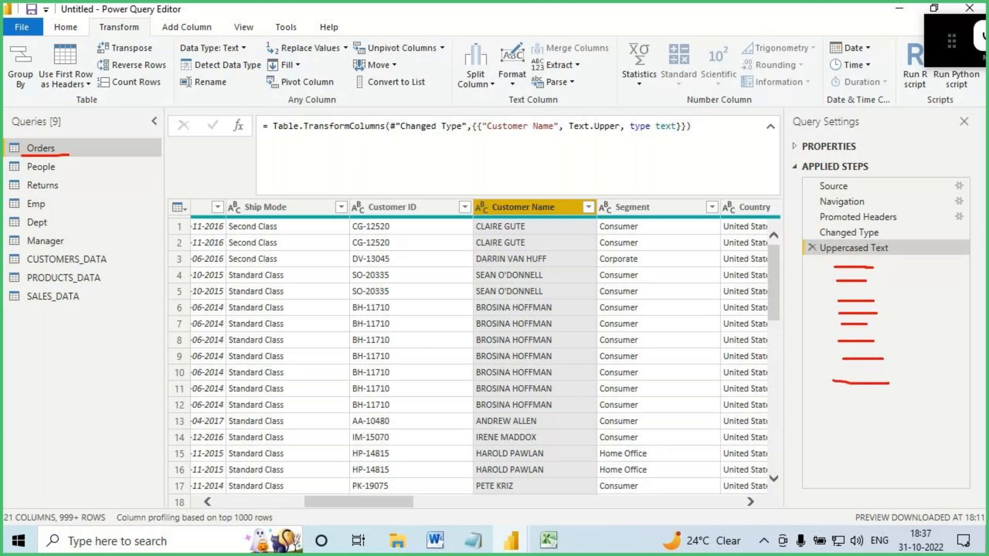
pyautogui.moveTo(791, 178)
pyautogui.mouseDown()
pyautogui.moveTo(811, 318)
pyautogui.moveTo(827, 323)
pyautogui.mouseUp()
pyautogui.moveTo(807, 281)
pyautogui.mouseDown()
pyautogui.moveTo(828, 324)
pyautogui.moveTo(773, 357)
pyautogui.mouseUp()
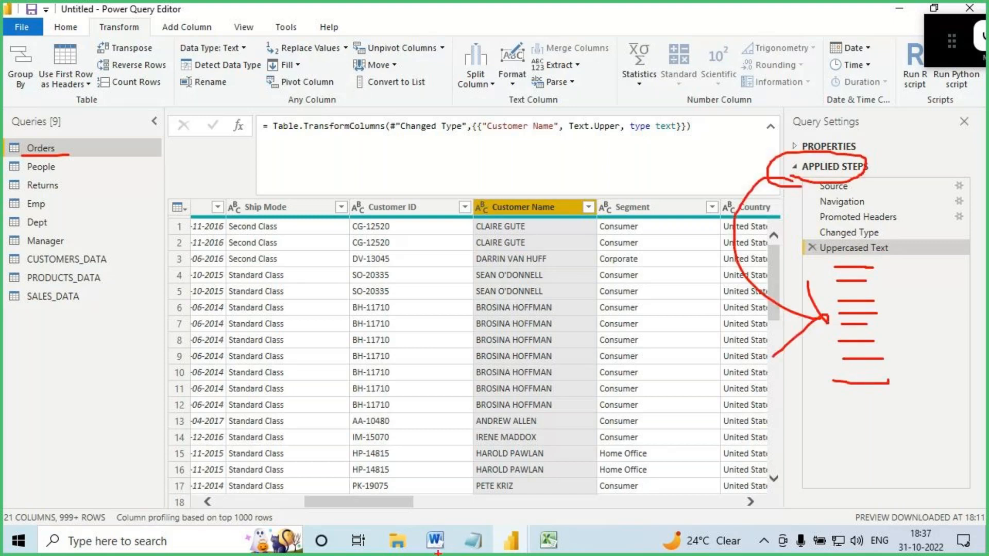
pyautogui.press('Escape')
# Switch to the Notepad notes and highlight the Applied Steps definition and the Default Steps heading.
pyautogui.click(469, 543)
pyautogui.moveTo(323, 190); pyautogui.dragTo(756, 190)
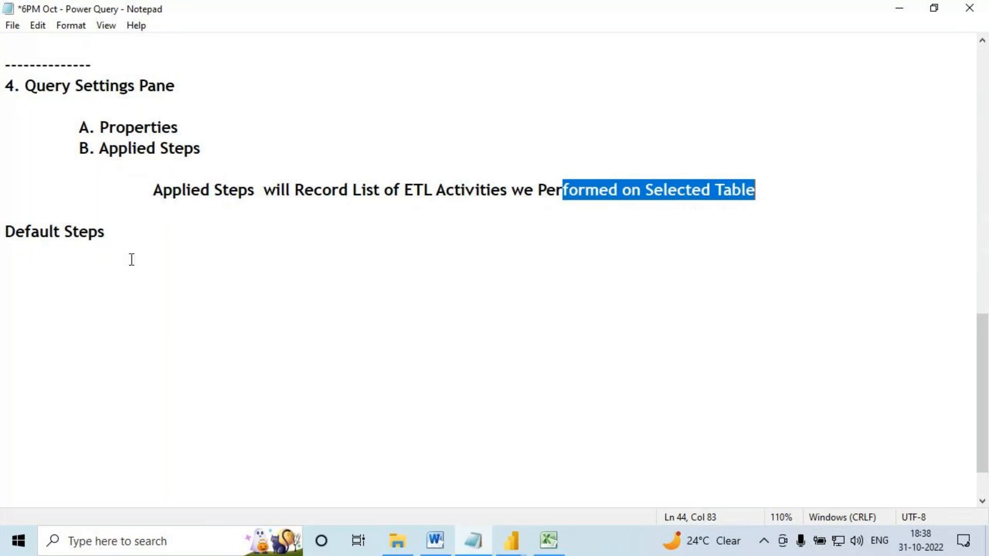
pyautogui.click(4, 232)
pyautogui.moveTo(4, 231); pyautogui.dragTo(105, 232)
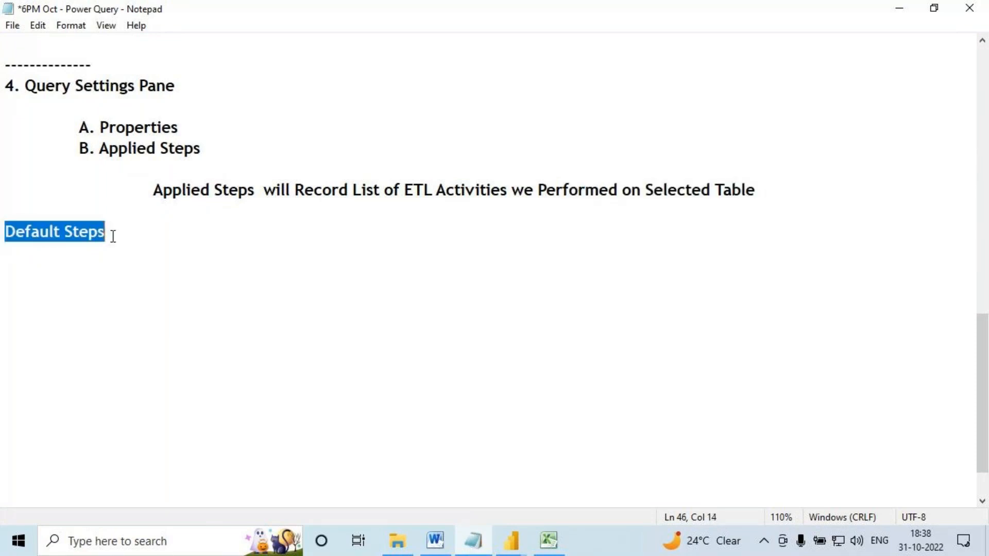
# Return to Power Query Editor, open the CUSTOMERS_DATA query and examine its Source and Navigation steps against the Excel queries' default steps.
pyautogui.moveTo(511, 541)
pyautogui.click(609, 458)
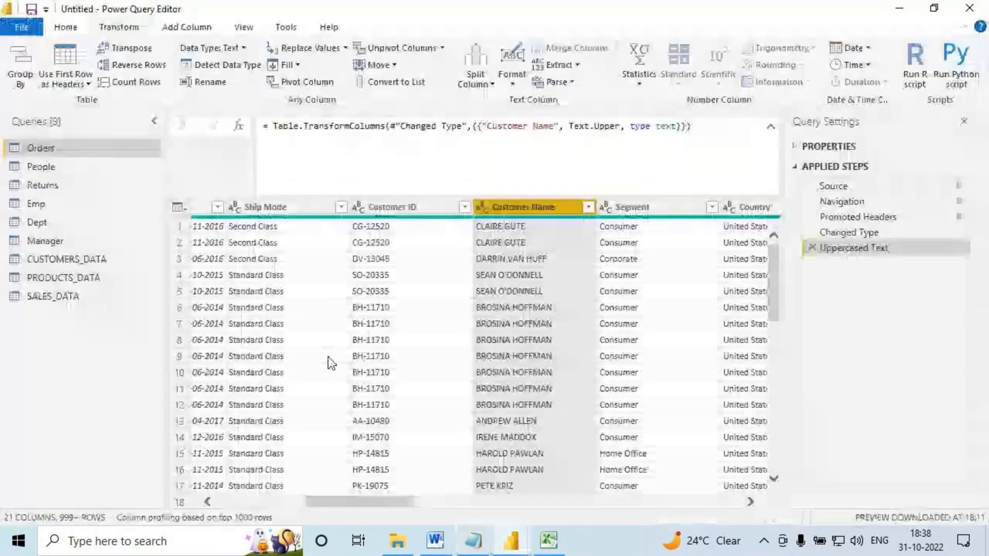
pyautogui.click(77, 264)
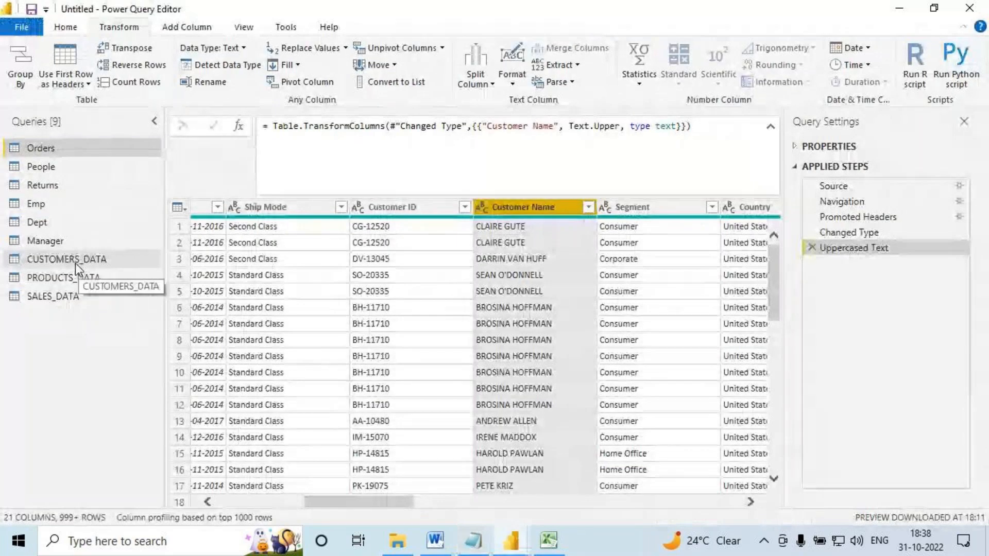
pyautogui.hotkey('ctrl', '2')
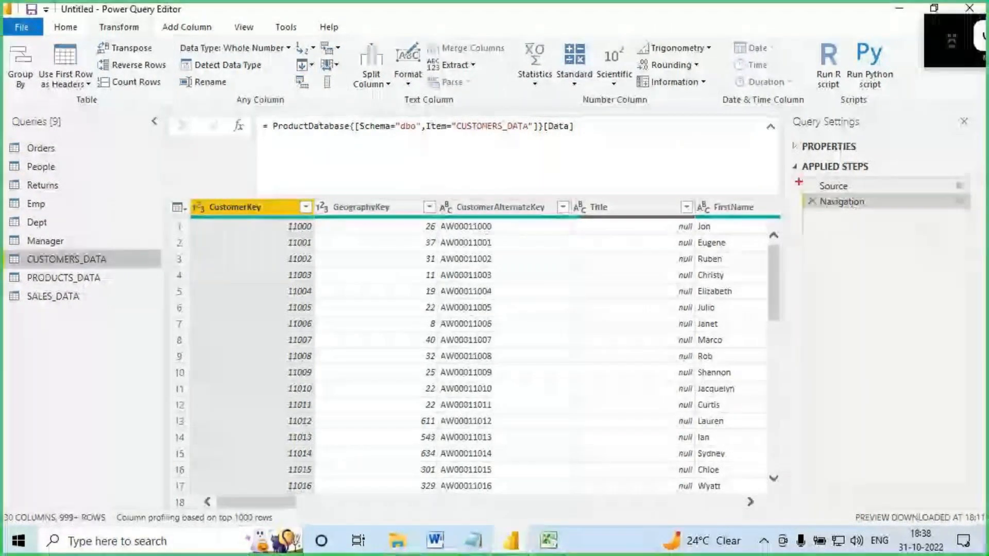
pyautogui.moveTo(800, 176)
pyautogui.mouseDown()
pyautogui.moveTo(970, 215)
pyautogui.moveTo(870, 192)
pyautogui.moveTo(863, 207)
pyautogui.mouseUp()
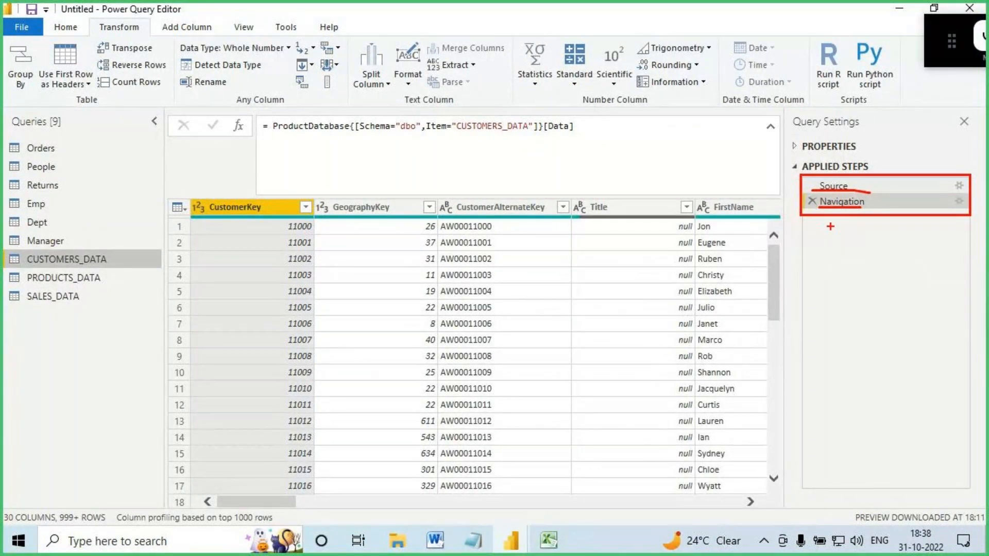
pyautogui.moveTo(830, 226); pyautogui.dragTo(829, 269)
pyautogui.moveTo(859, 222)
pyautogui.mouseDown()
pyautogui.moveTo(859, 257)
pyautogui.moveTo(875, 257)
pyautogui.mouseUp()
pyautogui.moveTo(845, 241); pyautogui.dragTo(891, 235)
pyautogui.moveTo(839, 283)
pyautogui.mouseDown()
pyautogui.moveTo(828, 284)
pyautogui.moveTo(840, 298)
pyautogui.moveTo(876, 295)
pyautogui.moveTo(858, 297)
pyautogui.mouseUp()
pyautogui.moveTo(895, 227)
pyautogui.mouseDown()
pyautogui.moveTo(804, 236)
pyautogui.moveTo(793, 309)
pyautogui.moveTo(894, 229)
pyautogui.mouseUp()
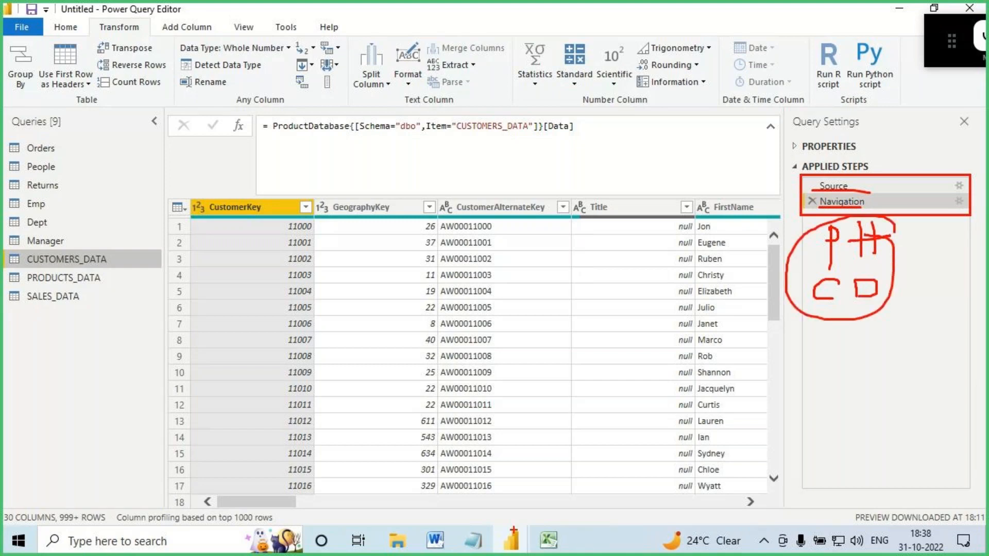
pyautogui.press('Escape')
# Switch to the Power BI Architecture document in Word and sketch how a SQL Server table's header and data flow into Power Query.
pyautogui.click(437, 546)
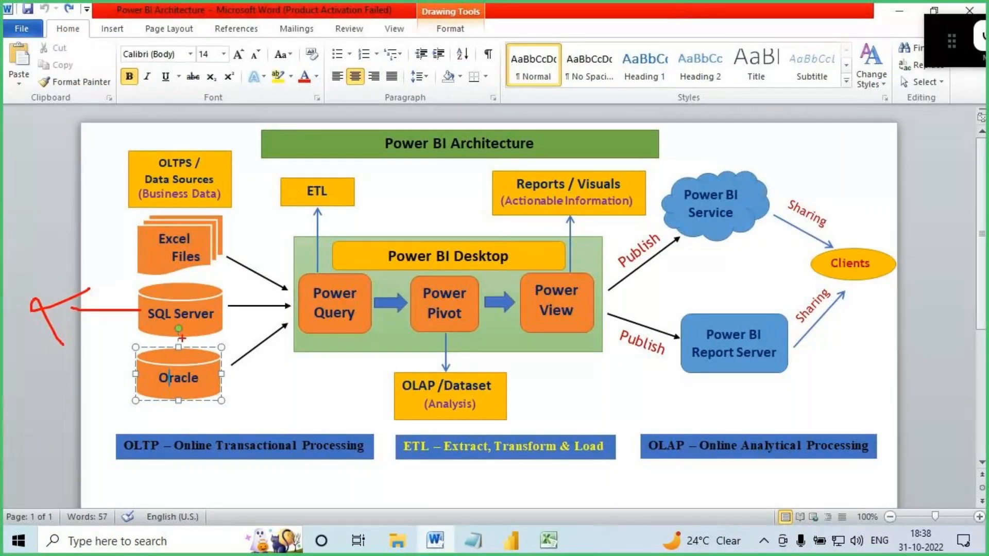
pyautogui.moveTo(120, 307); pyautogui.dragTo(50, 308)
pyautogui.moveTo(26, 250)
pyautogui.mouseDown()
pyautogui.moveTo(25, 272)
pyautogui.moveTo(49, 242)
pyautogui.moveTo(47, 261)
pyautogui.moveTo(71, 249)
pyautogui.moveTo(77, 257)
pyautogui.mouseUp()
pyautogui.moveTo(83, 249)
pyautogui.mouseDown()
pyautogui.moveTo(99, 242)
pyautogui.moveTo(102, 252)
pyautogui.mouseUp()
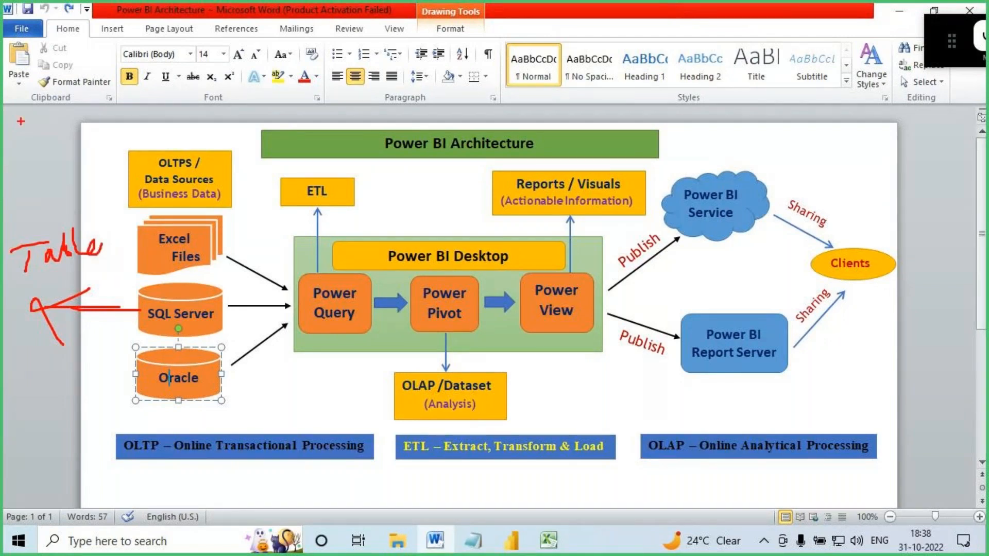
pyautogui.moveTo(16, 114); pyautogui.dragTo(148, 142)
pyautogui.moveTo(15, 147)
pyautogui.mouseDown()
pyautogui.moveTo(149, 206)
pyautogui.moveTo(150, 219)
pyautogui.mouseUp()
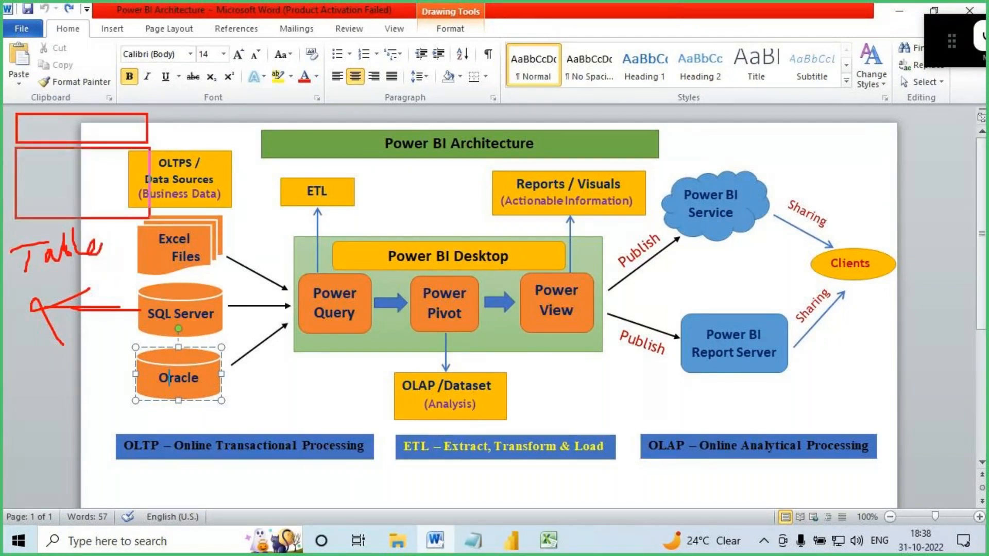
pyautogui.moveTo(205, 289)
pyautogui.mouseDown()
pyautogui.moveTo(142, 285)
pyautogui.moveTo(172, 286)
pyautogui.mouseUp()
pyautogui.moveTo(12, 114); pyautogui.dragTo(150, 143)
pyautogui.moveTo(22, 150)
pyautogui.mouseDown()
pyautogui.moveTo(22, 167)
pyautogui.moveTo(85, 215)
pyautogui.moveTo(153, 220)
pyautogui.mouseUp()
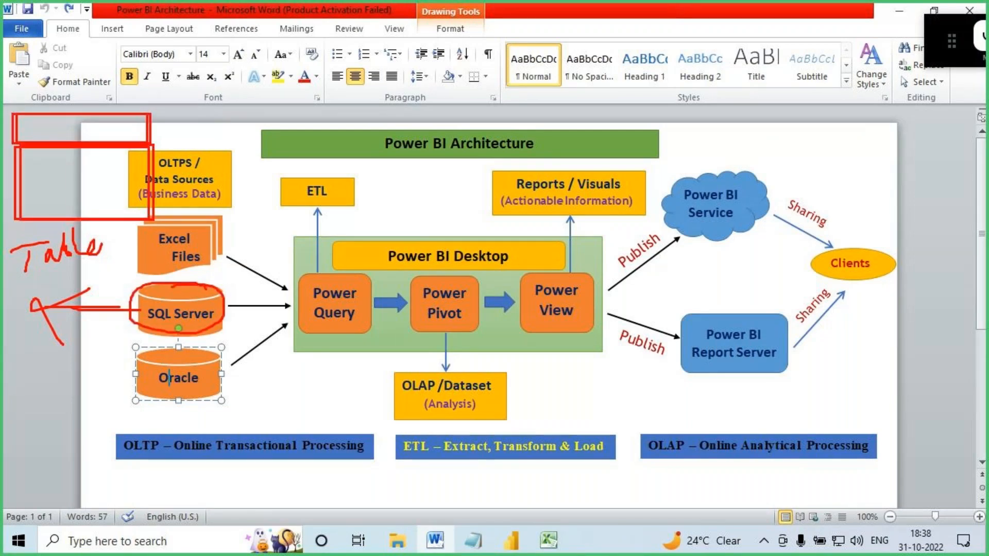
pyautogui.moveTo(205, 306)
pyautogui.mouseDown()
pyautogui.moveTo(309, 306)
pyautogui.moveTo(307, 298)
pyautogui.moveTo(321, 308)
pyautogui.moveTo(285, 333)
pyautogui.mouseUp()
pyautogui.moveTo(150, 125)
pyautogui.mouseDown()
pyautogui.moveTo(264, 187)
pyautogui.moveTo(311, 281)
pyautogui.moveTo(320, 222)
pyautogui.mouseUp()
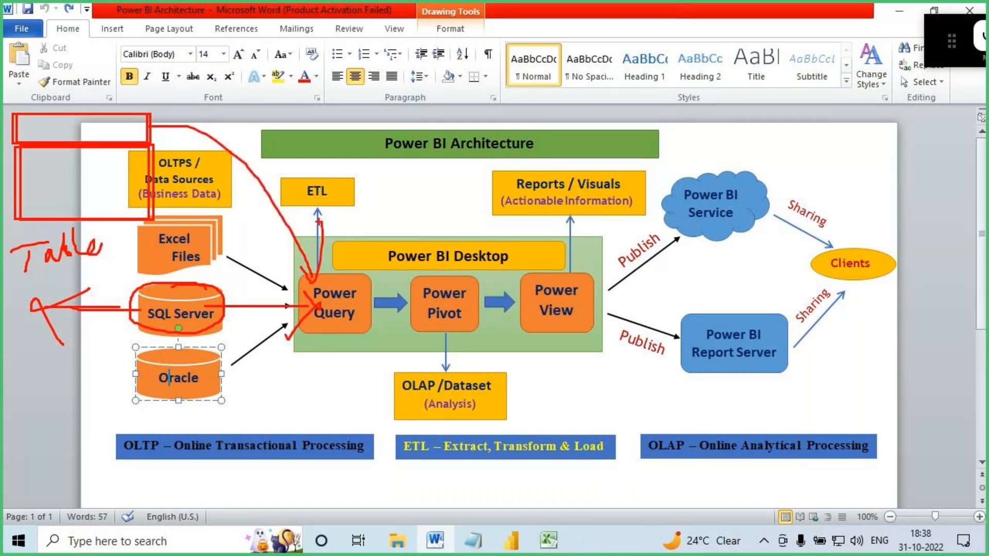
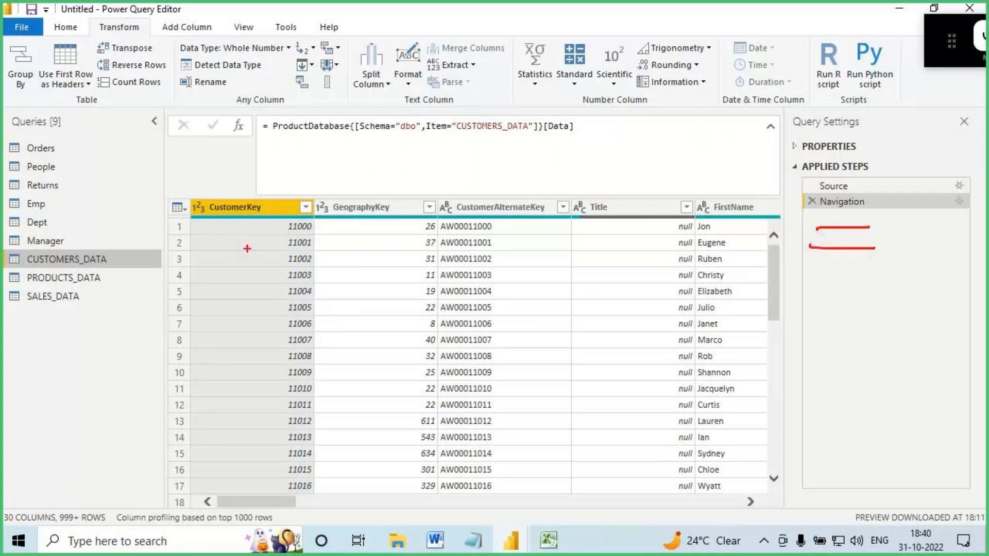
# Check the data types of the CustomerKey and FirstName columns in the CUSTOMERS_DATA query.
pyautogui.click(65, 27)
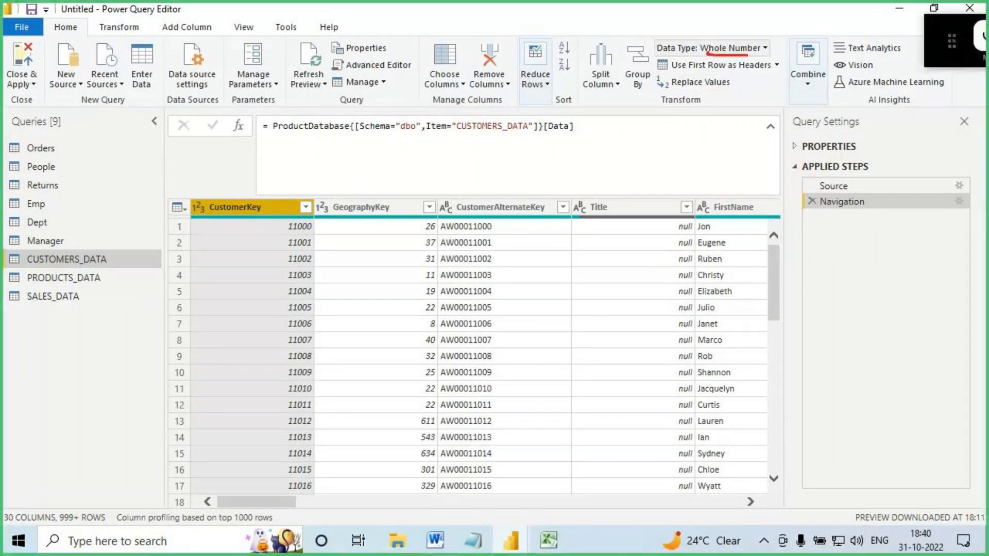
pyautogui.click(656, 208)
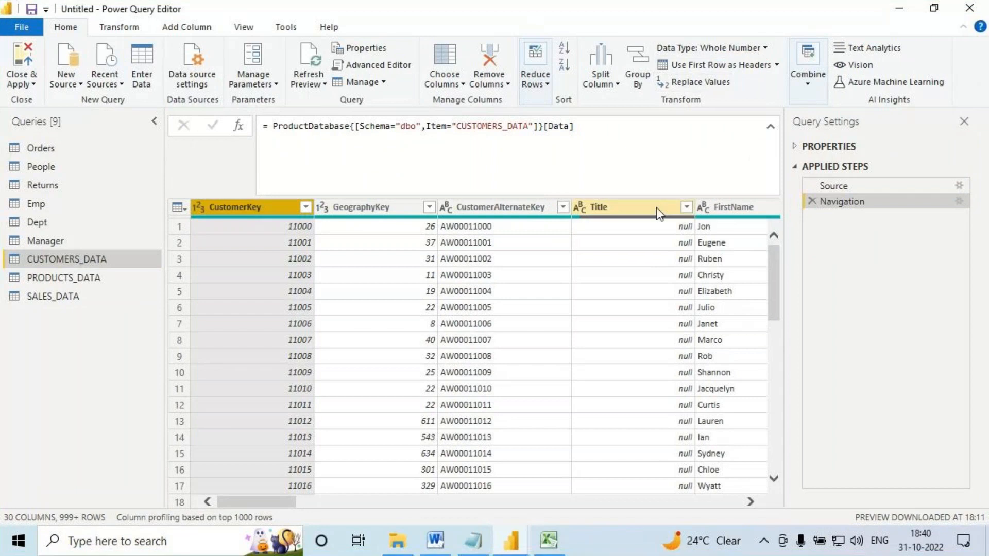
pyautogui.click(727, 208)
pyautogui.moveTo(694, 55); pyautogui.dragTo(722, 61)
pyautogui.moveTo(639, 210); pyautogui.dragTo(671, 214)
# Sketch how column data types defined in a SQL table carry over to the FirstName column without an extra applied step.
pyautogui.moveTo(229, 22)
pyautogui.mouseDown()
pyautogui.moveTo(203, 51)
pyautogui.moveTo(229, 47)
pyautogui.moveTo(230, 59)
pyautogui.mouseUp()
pyautogui.moveTo(241, 28)
pyautogui.mouseDown()
pyautogui.moveTo(263, 46)
pyautogui.moveTo(320, 39)
pyautogui.mouseUp()
pyautogui.moveTo(315, 29)
pyautogui.mouseDown()
pyautogui.moveTo(323, 40)
pyautogui.moveTo(294, 53)
pyautogui.mouseUp()
pyautogui.moveTo(328, 39); pyautogui.dragTo(368, 27)
pyautogui.moveTo(343, 30); pyautogui.dragTo(348, 99)
pyautogui.moveTo(334, 84)
pyautogui.mouseDown()
pyautogui.moveTo(352, 100)
pyautogui.moveTo(338, 130)
pyautogui.moveTo(387, 133)
pyautogui.mouseUp()
pyautogui.moveTo(411, 110); pyautogui.dragTo(410, 128)
pyautogui.moveTo(415, 107); pyautogui.dragTo(442, 101)
pyautogui.moveTo(422, 105)
pyautogui.mouseDown()
pyautogui.moveTo(422, 120)
pyautogui.moveTo(443, 131)
pyautogui.mouseUp()
pyautogui.moveTo(548, 101)
pyautogui.mouseDown()
pyautogui.moveTo(570, 95)
pyautogui.moveTo(566, 113)
pyautogui.mouseUp()
pyautogui.moveTo(580, 90)
pyautogui.mouseDown()
pyautogui.moveTo(584, 109)
pyautogui.moveTo(611, 106)
pyautogui.mouseUp()
pyautogui.moveTo(657, 69); pyautogui.dragTo(662, 107)
pyautogui.moveTo(659, 83)
pyautogui.mouseDown()
pyautogui.moveTo(666, 75)
pyautogui.moveTo(664, 107)
pyautogui.mouseUp()
pyautogui.moveTo(689, 65)
pyautogui.mouseDown()
pyautogui.moveTo(689, 92)
pyautogui.moveTo(720, 54)
pyautogui.mouseUp()
pyautogui.moveTo(672, 108)
pyautogui.mouseDown()
pyautogui.moveTo(649, 191)
pyautogui.moveTo(693, 156)
pyautogui.mouseUp()
pyautogui.moveTo(821, 226)
pyautogui.mouseDown()
pyautogui.moveTo(869, 223)
pyautogui.moveTo(834, 257)
pyautogui.mouseUp()
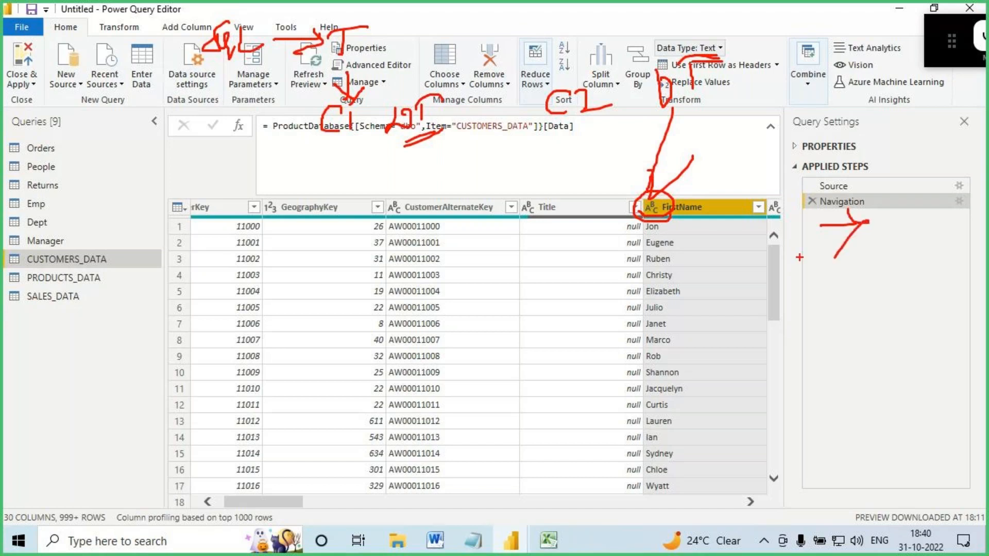
# Annotate how the SQL table's headers, rows and column types map onto the CUSTOMERS_DATA preview, marking GeographyKey's type, and clear the drawing.
pyautogui.moveTo(195, 73); pyautogui.dragTo(259, 54)
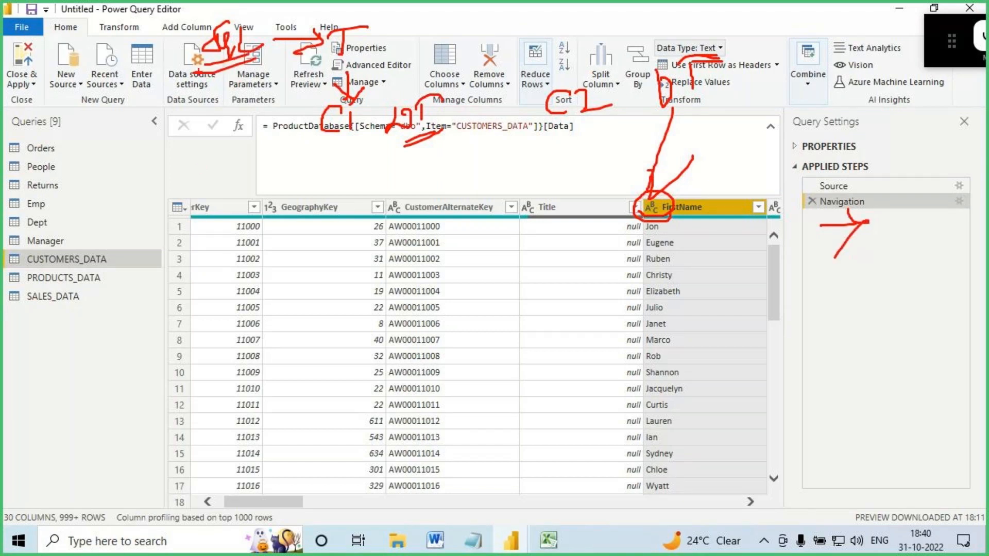
pyautogui.moveTo(325, 66); pyautogui.dragTo(372, 21)
pyautogui.moveTo(373, 28); pyautogui.dragTo(412, 22)
pyautogui.moveTo(419, 14)
pyautogui.mouseDown()
pyautogui.moveTo(420, 33)
pyautogui.moveTo(433, 34)
pyautogui.mouseUp()
pyautogui.moveTo(423, 24)
pyautogui.mouseDown()
pyautogui.moveTo(439, 23)
pyautogui.moveTo(421, 65)
pyautogui.mouseUp()
pyautogui.moveTo(421, 55); pyautogui.dragTo(410, 83)
pyautogui.moveTo(432, 56)
pyautogui.mouseDown()
pyautogui.moveTo(433, 85)
pyautogui.moveTo(454, 82)
pyautogui.mouseUp()
pyautogui.moveTo(158, 191)
pyautogui.mouseDown()
pyautogui.moveTo(219, 205)
pyautogui.moveTo(699, 548)
pyautogui.mouseUp()
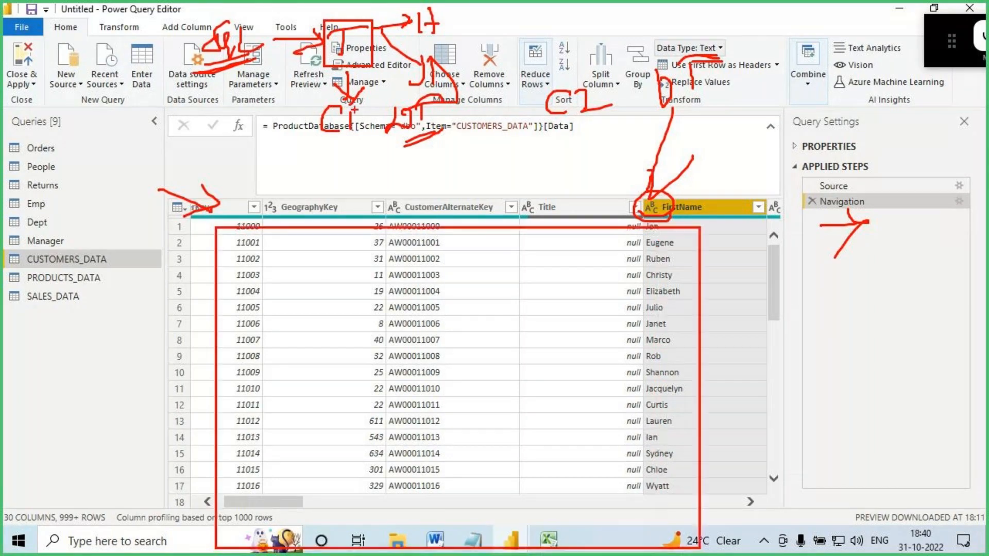
pyautogui.moveTo(344, 89); pyautogui.dragTo(360, 92)
pyautogui.moveTo(358, 151)
pyautogui.mouseDown()
pyautogui.moveTo(359, 184)
pyautogui.moveTo(408, 144)
pyautogui.mouseUp()
pyautogui.moveTo(382, 154); pyautogui.dragTo(414, 155)
pyautogui.moveTo(204, 64); pyautogui.dragTo(274, 73)
pyautogui.moveTo(282, 210)
pyautogui.mouseDown()
pyautogui.moveTo(279, 201)
pyautogui.moveTo(259, 219)
pyautogui.moveTo(268, 198)
pyautogui.mouseUp()
pyautogui.moveTo(269, 155)
pyautogui.mouseDown()
pyautogui.moveTo(269, 203)
pyautogui.moveTo(304, 174)
pyautogui.mouseUp()
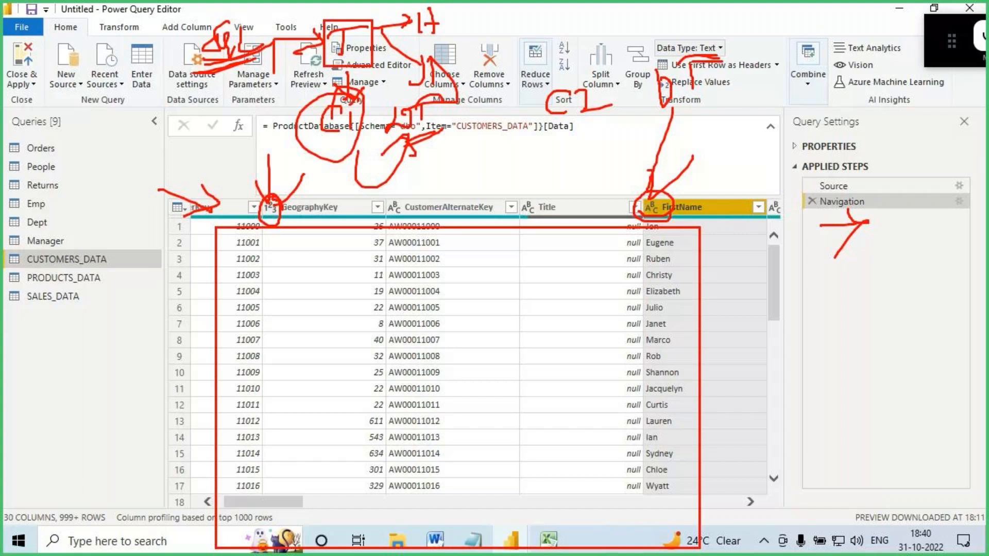
pyautogui.press('Escape')
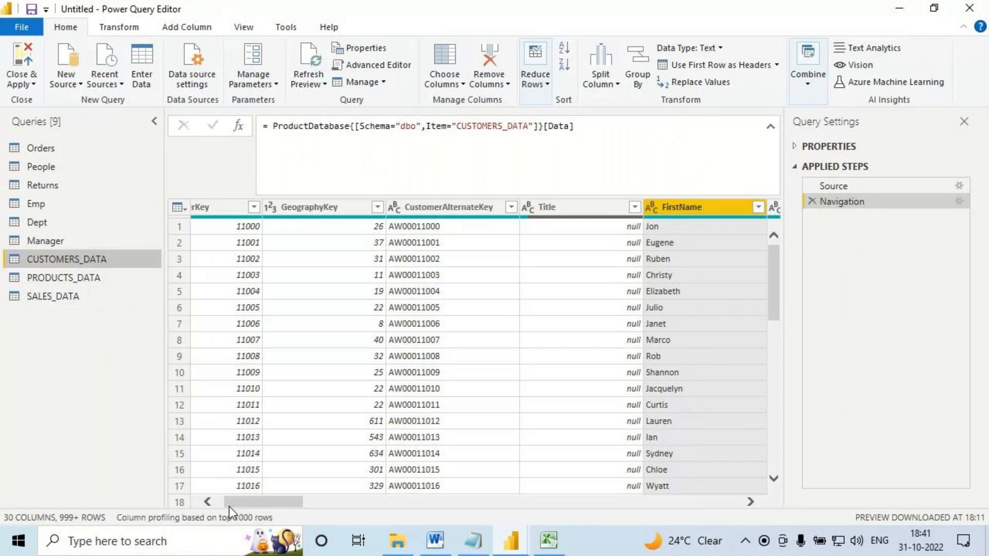
# Add a merged column named CustFullName to CUSTOMERS_DATA, combining FirstName, MiddleName and LastName with a space separator.
pyautogui.hscroll(3, 252, 504)
pyautogui.keyDown('ctrl'); pyautogui.click(652, 206); pyautogui.keyUp('ctrl')
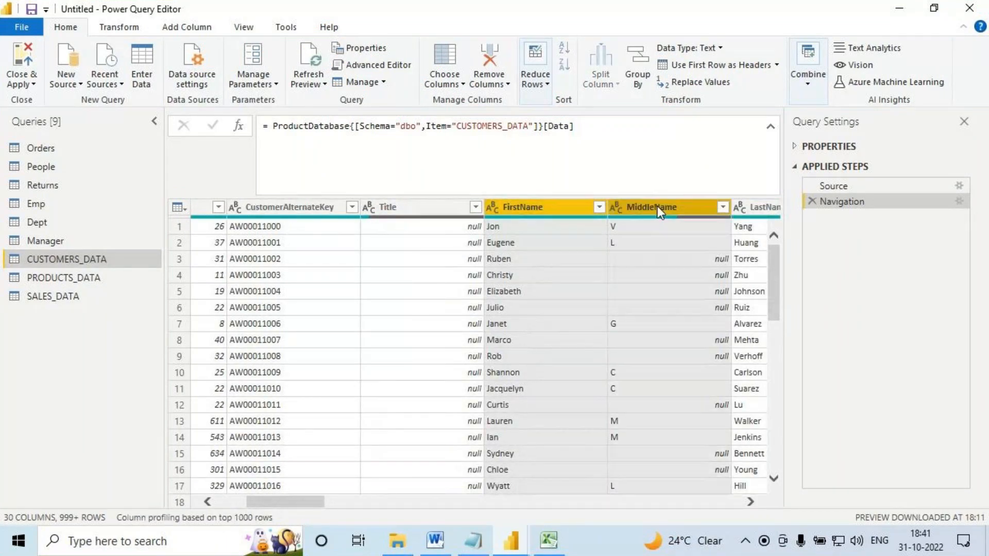
pyautogui.keyDown('ctrl'); pyautogui.click(742, 206); pyautogui.keyUp('ctrl')
pyautogui.click(186, 26)
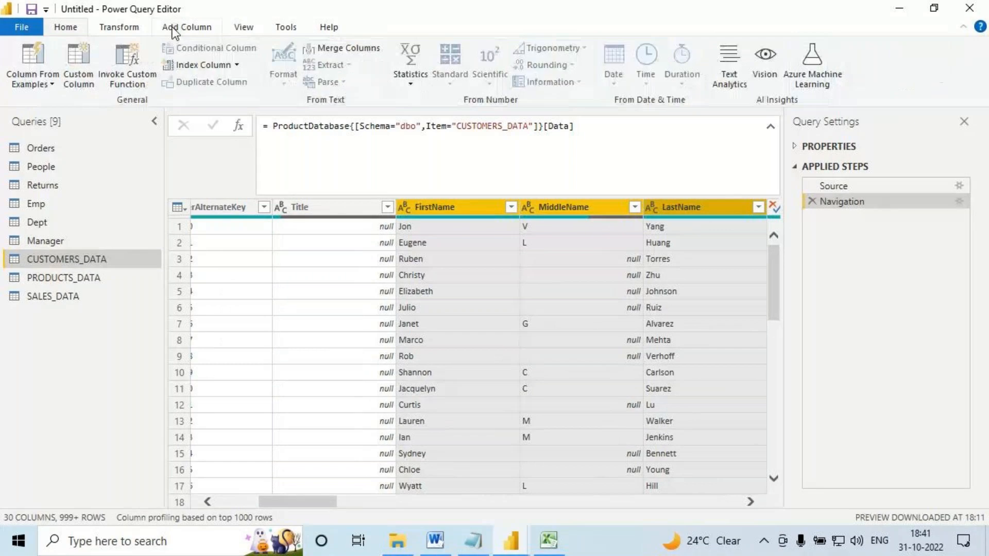
pyautogui.click(348, 48)
pyautogui.click(328, 255)
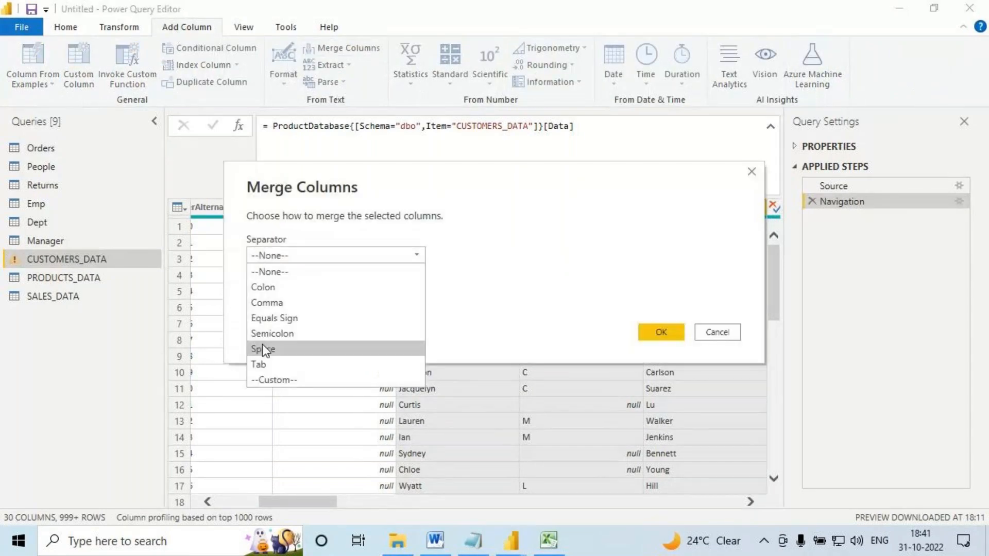
pyautogui.click(262, 349)
pyautogui.moveTo(309, 291); pyautogui.dragTo(214, 295)
pyautogui.write('Cu')
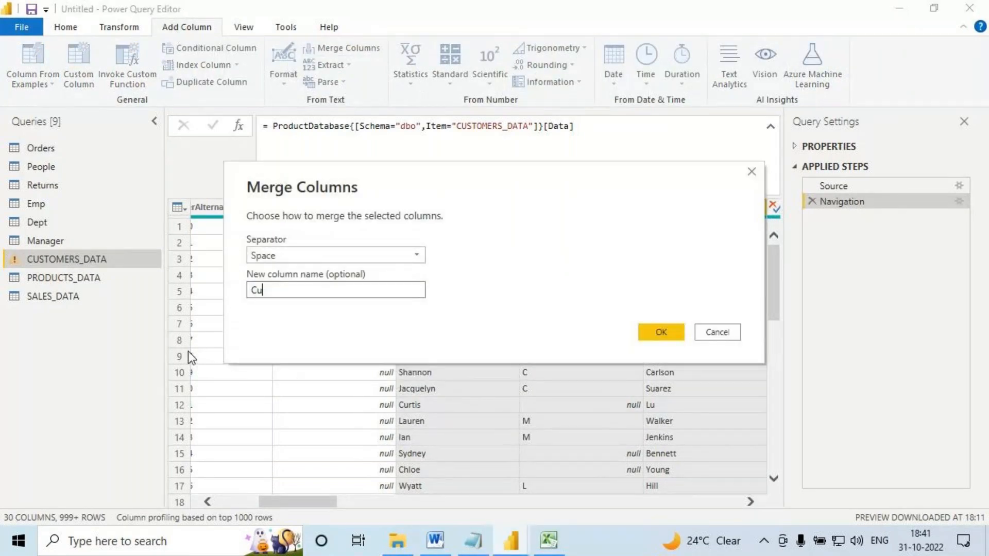
pyautogui.write('stFullName')
pyautogui.moveTo(820, 233)
pyautogui.mouseDown()
pyautogui.moveTo(851, 230)
pyautogui.moveTo(826, 258)
pyautogui.mouseUp()
pyautogui.moveTo(868, 219); pyautogui.dragTo(864, 240)
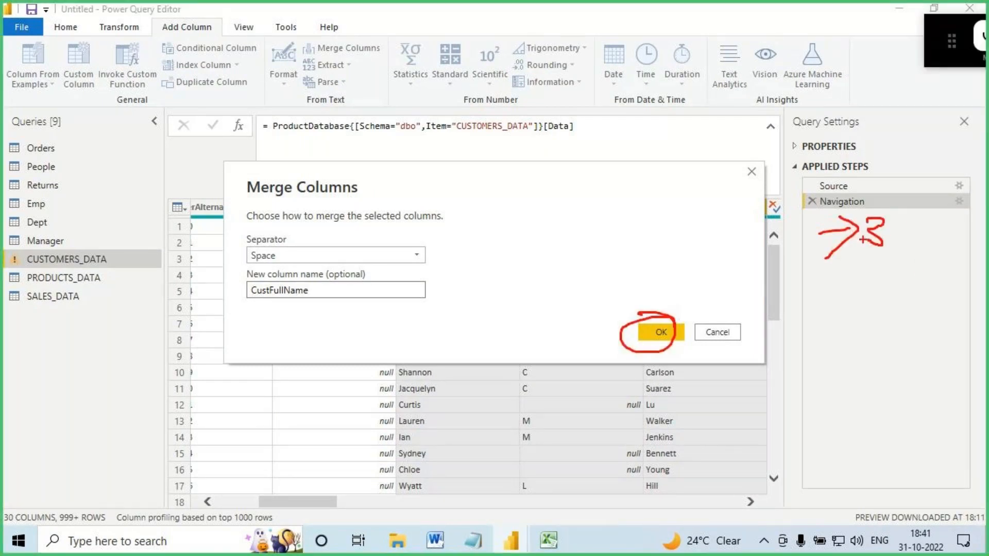
pyautogui.press('Escape')
pyautogui.click(656, 334)
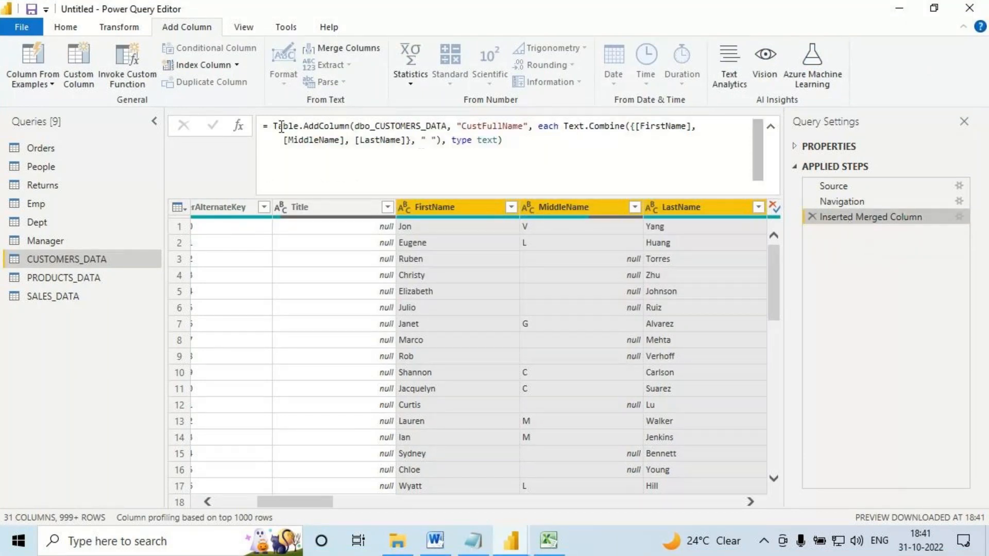
# Mark Text.Combine, the three name columns and the space separator in the merge formula, clear the drawing, and view the CustFullName column.
pyautogui.moveTo(254, 114)
pyautogui.mouseDown()
pyautogui.moveTo(354, 152)
pyautogui.moveTo(748, 172)
pyautogui.mouseUp()
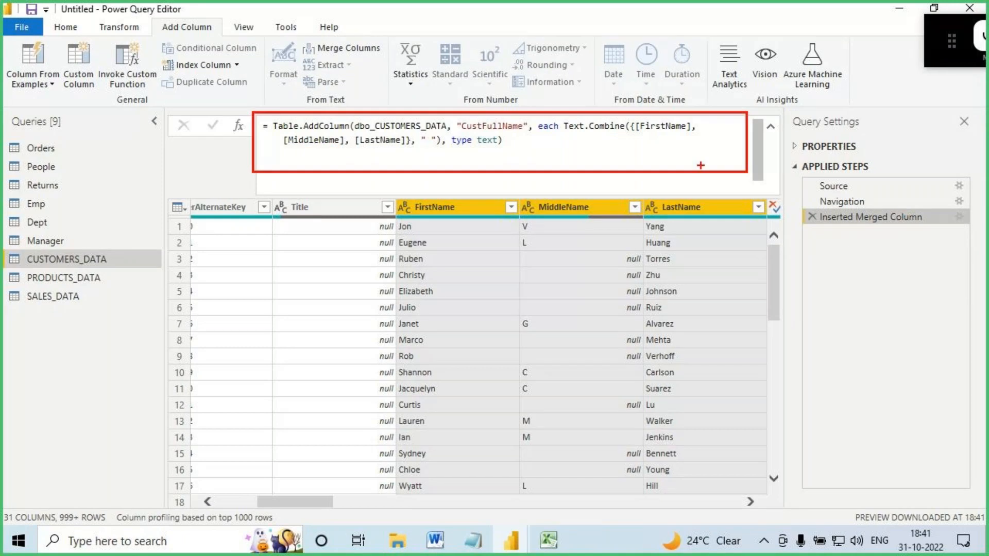
pyautogui.moveTo(566, 134); pyautogui.dragTo(689, 135)
pyautogui.moveTo(288, 151)
pyautogui.mouseDown()
pyautogui.moveTo(393, 149)
pyautogui.moveTo(436, 130)
pyautogui.moveTo(421, 186)
pyautogui.moveTo(441, 164)
pyautogui.mouseUp()
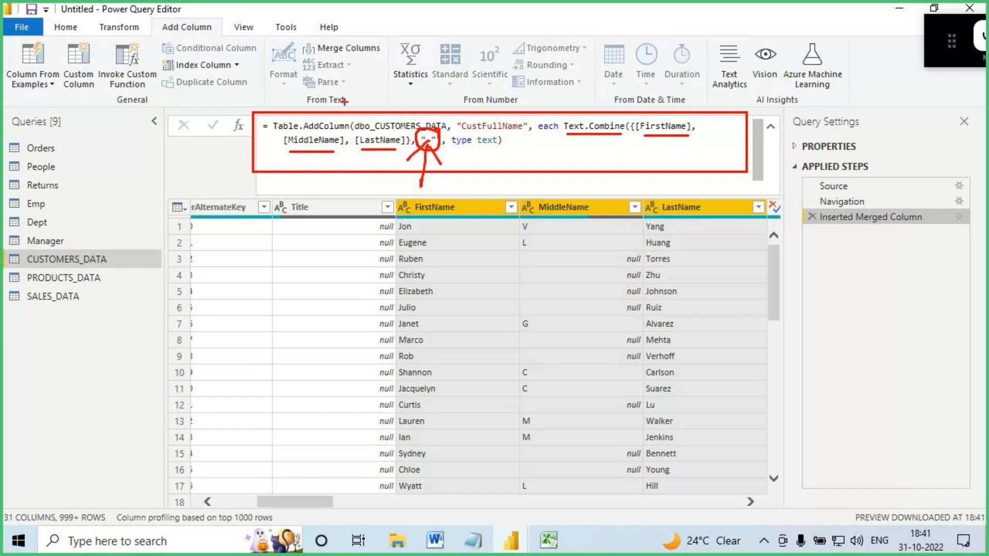
pyautogui.moveTo(262, 108); pyautogui.dragTo(602, 170)
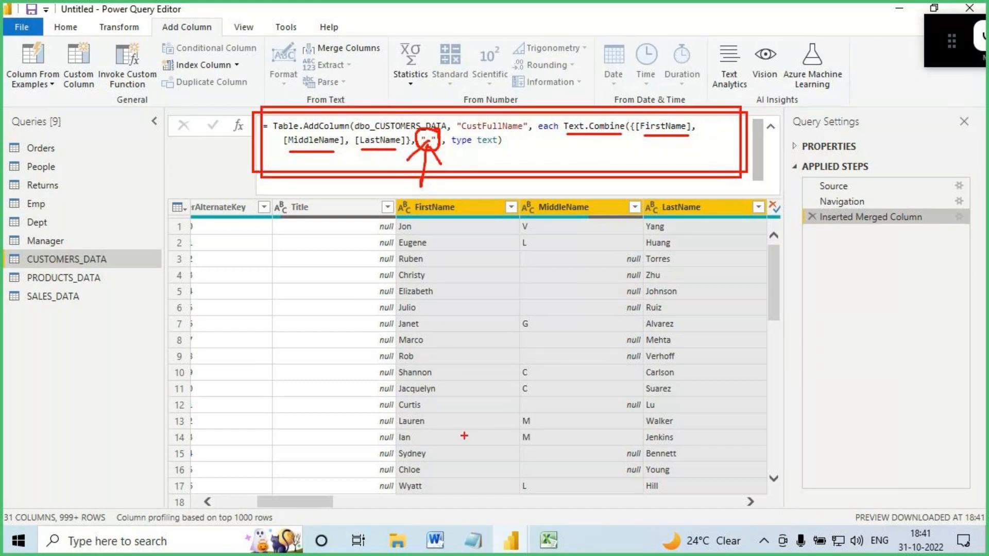
pyautogui.press('Escape')
pyautogui.moveTo(297, 503); pyautogui.dragTo(678, 507)
pyautogui.click(708, 207)
# Switch to the Power Query notes in Notepad and add the line "GUI Options - Microsoft Already Written M Language Code" under Default Steps.
pyautogui.click(473, 540)
pyautogui.write('GU')
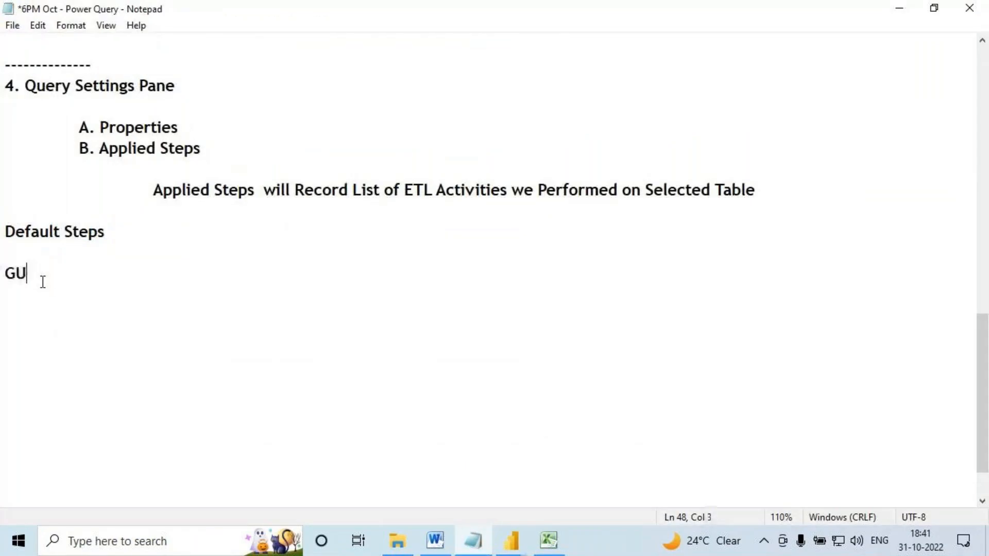
pyautogui.write('I Qptions ')
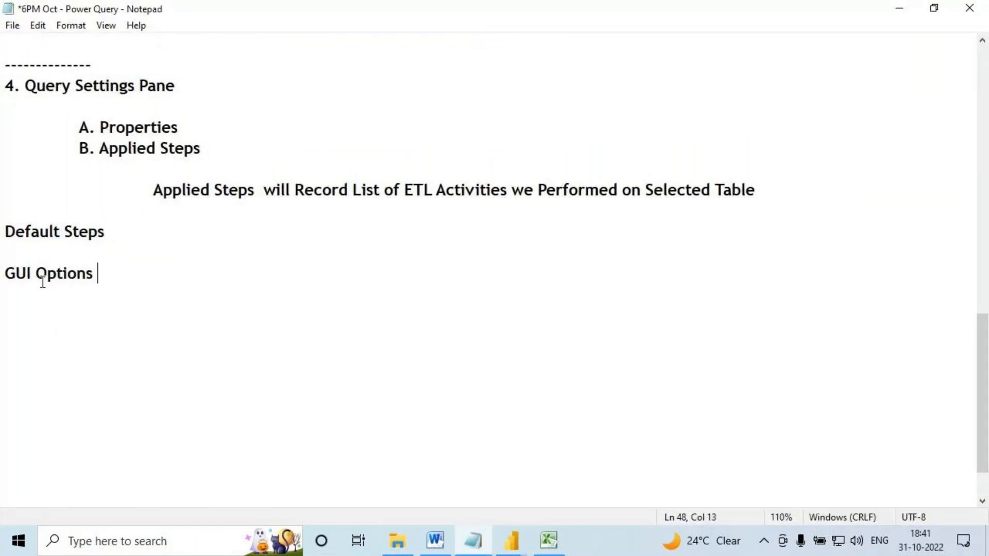
pyautogui.write('- Micro')
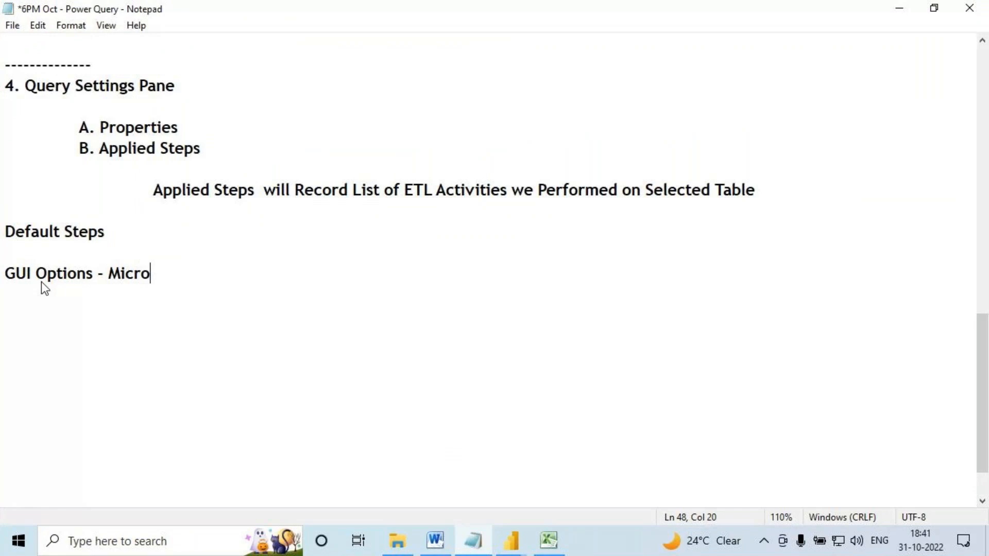
pyautogui.write('soft Alread')
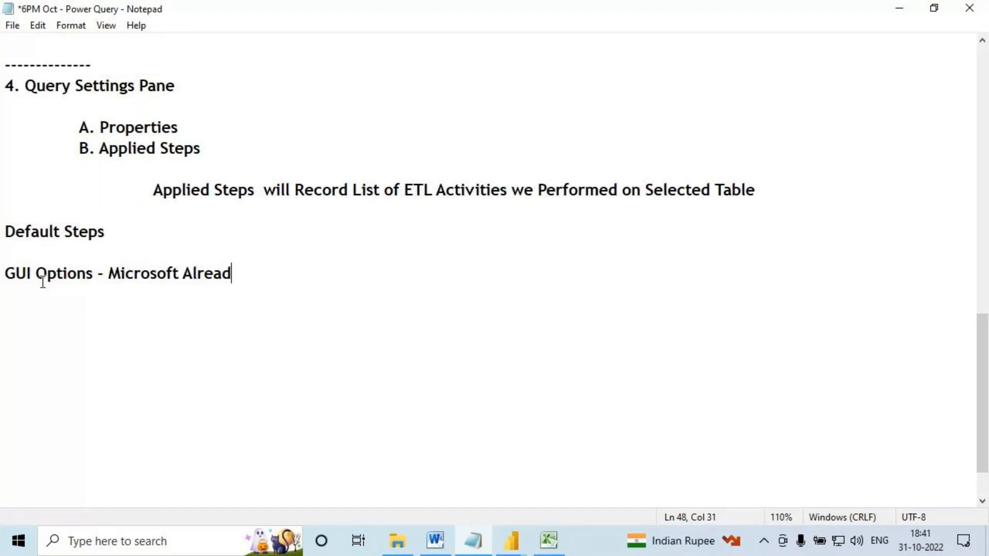
pyautogui.write('y Writtren')
pyautogui.press('BackSpace')
pyautogui.press('BackSpace')
pyautogui.press('BackSpace')
pyautogui.write('e')
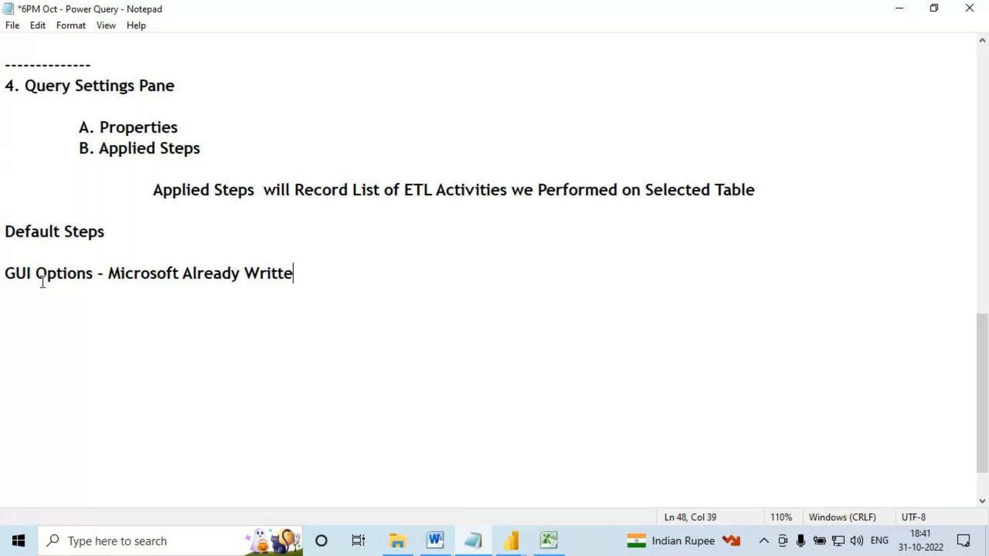
pyautogui.write('n M M')
pyautogui.press('BackSpace')
pyautogui.write('Language Code')
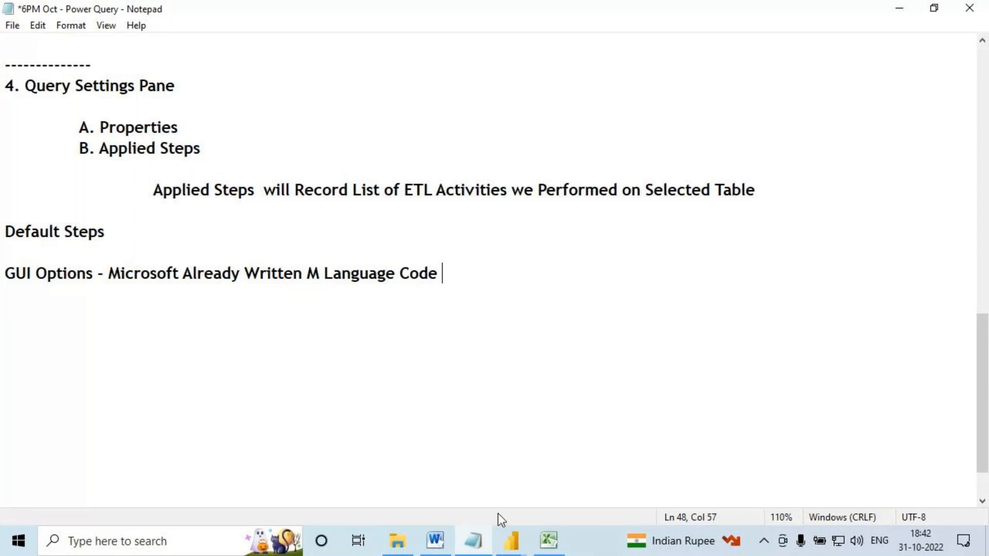
# Switch back to Power Query Editor, mark the CUSTOMERS_DATA query and its Inserted Merged Column step, and clear the drawing.
pyautogui.click(511, 541)
pyautogui.click(611, 480)
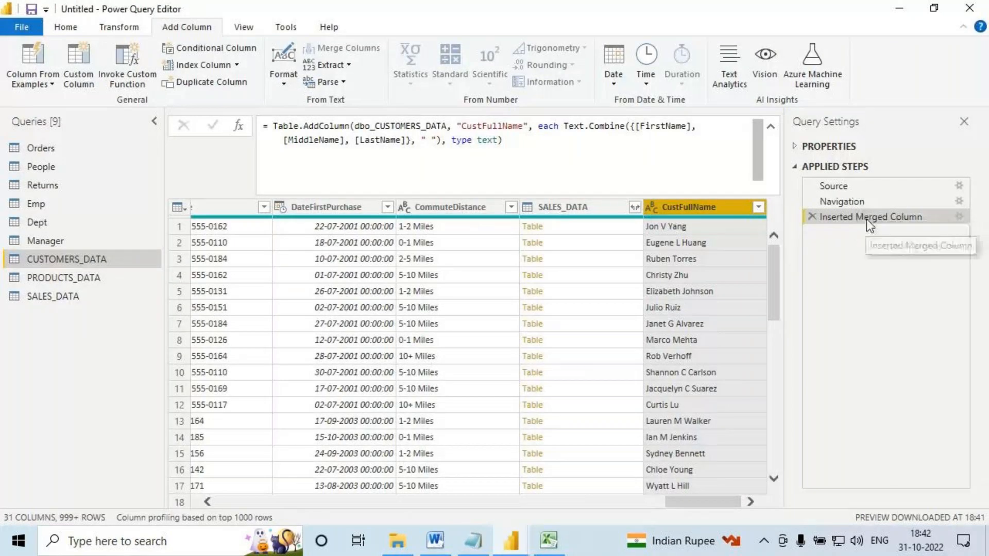
pyautogui.moveTo(26, 265); pyautogui.dragTo(121, 262)
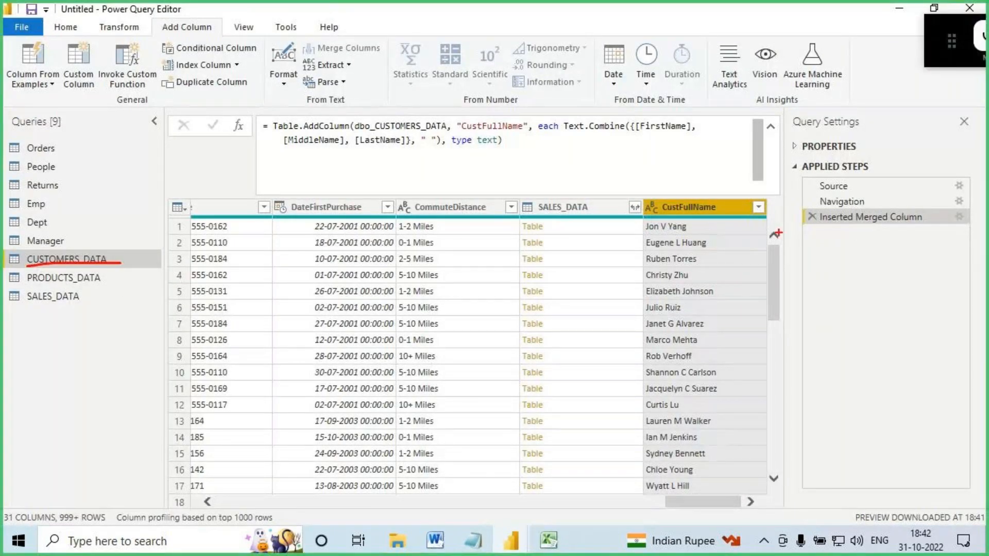
pyautogui.moveTo(823, 228); pyautogui.dragTo(930, 229)
pyautogui.moveTo(803, 210)
pyautogui.mouseDown()
pyautogui.moveTo(870, 226)
pyautogui.moveTo(935, 226)
pyautogui.mouseUp()
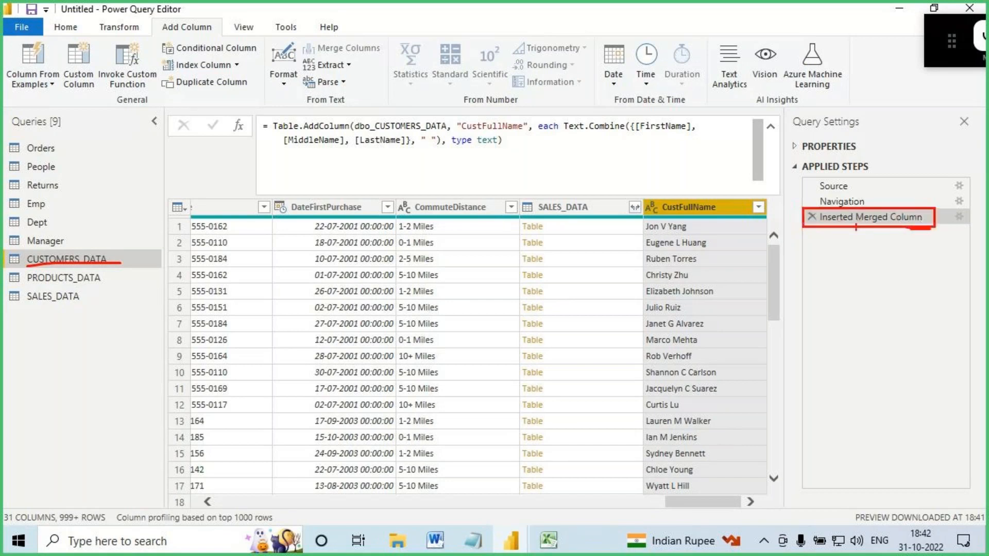
pyautogui.moveTo(856, 264)
pyautogui.mouseDown()
pyautogui.moveTo(855, 229)
pyautogui.moveTo(839, 243)
pyautogui.moveTo(890, 246)
pyautogui.mouseUp()
pyautogui.press('Escape')
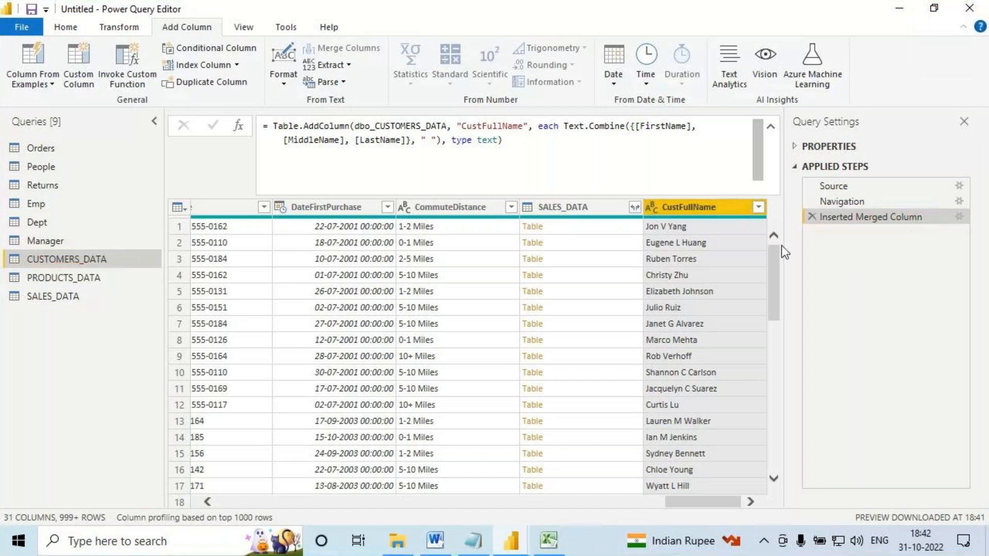
# Widen the Query Settings pane and rename the merge step as "Inserted Merged Column - CustFullName".
pyautogui.moveTo(782, 250); pyautogui.dragTo(720, 242)
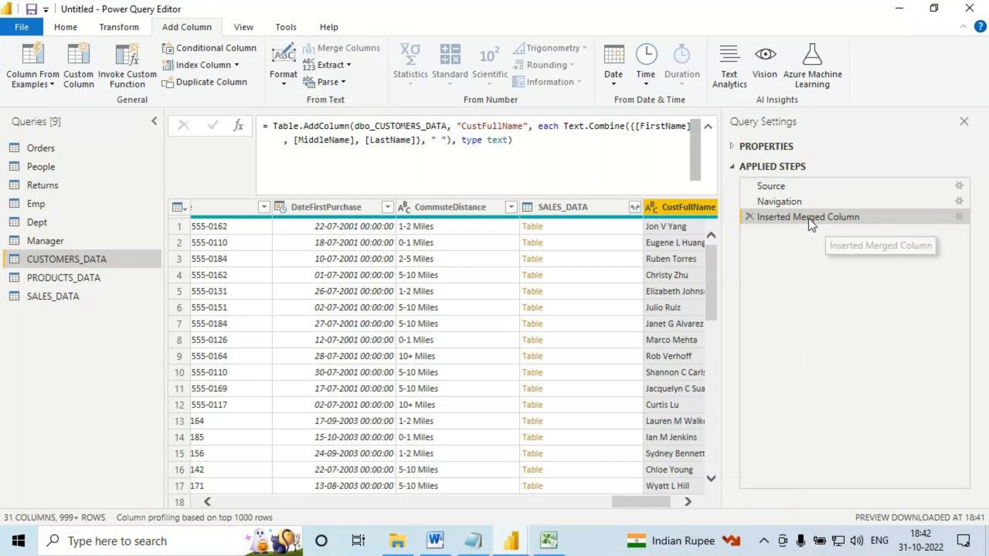
pyautogui.rightClick(811, 217)
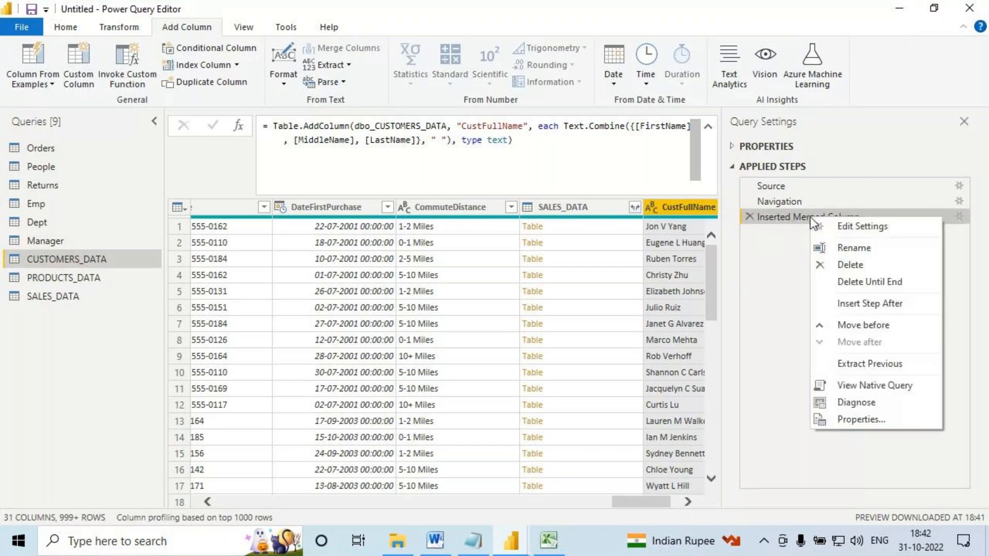
pyautogui.click(846, 248)
pyautogui.write('- Cu')
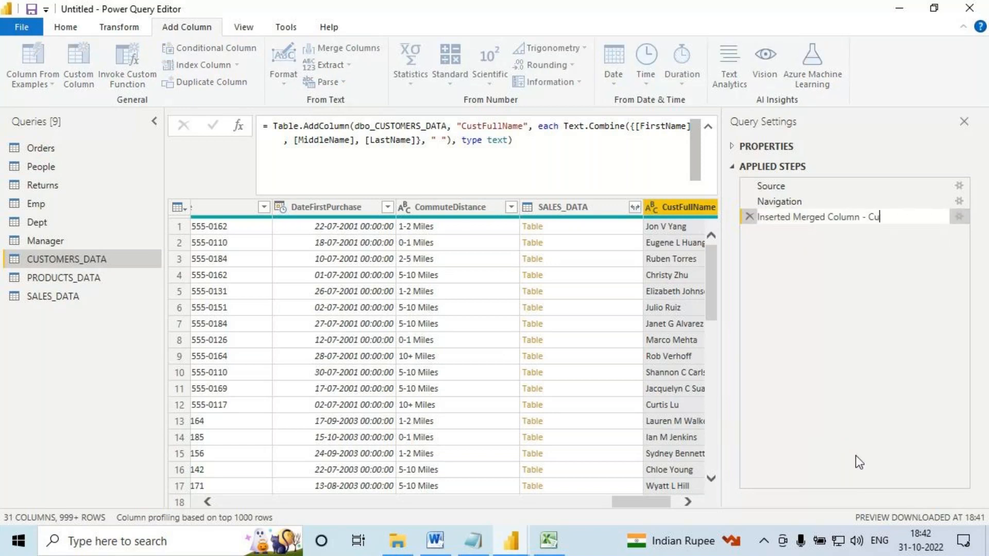
pyautogui.write('stFullName')
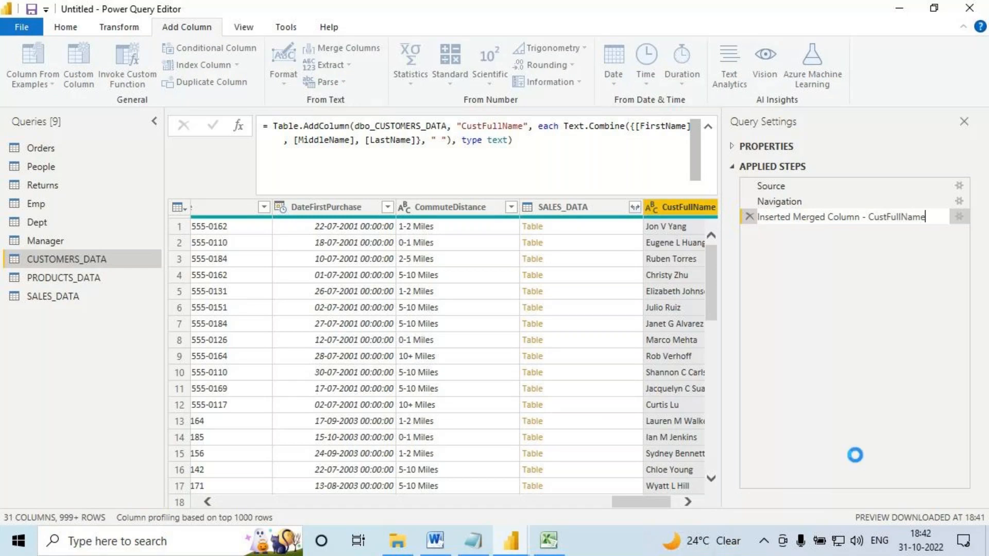
pyautogui.press('Return')
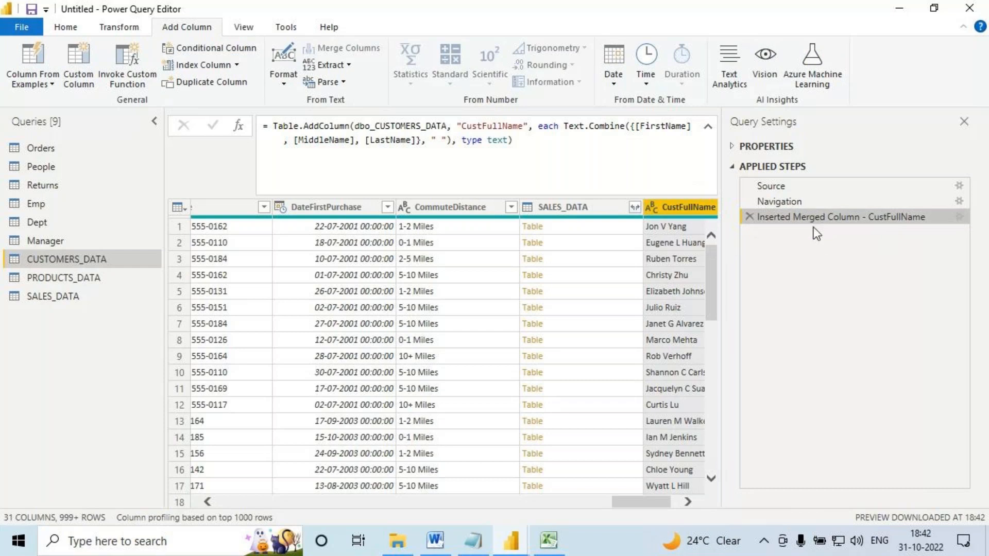
pyautogui.hotkey('ctrl', '2')
pyautogui.moveTo(734, 205)
pyautogui.mouseDown()
pyautogui.moveTo(934, 225)
pyautogui.moveTo(922, 227)
pyautogui.moveTo(926, 208)
pyautogui.moveTo(893, 202)
pyautogui.moveTo(899, 210)
pyautogui.mouseUp()
pyautogui.press('Escape')
# Convert the EnglishProductName column of the PRODUCTS_DATA query to uppercase.
pyautogui.click(74, 277)
pyautogui.moveTo(270, 502); pyautogui.dragTo(362, 510)
pyautogui.click(323, 209)
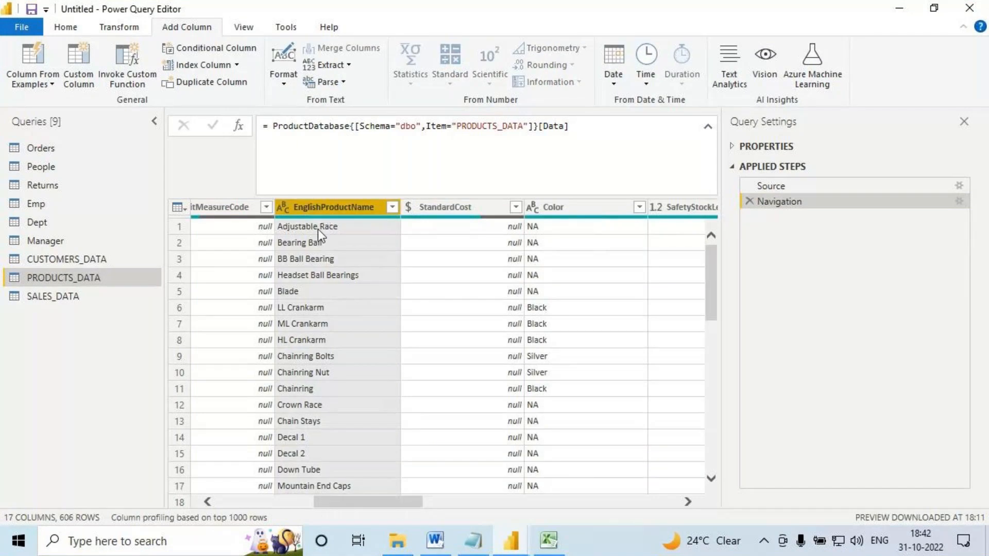
pyautogui.hotkey('ctrl', '2')
pyautogui.moveTo(278, 234)
pyautogui.mouseDown()
pyautogui.moveTo(325, 233)
pyautogui.moveTo(329, 161)
pyautogui.moveTo(346, 196)
pyautogui.mouseUp()
pyautogui.press('Escape')
pyautogui.click(125, 29)
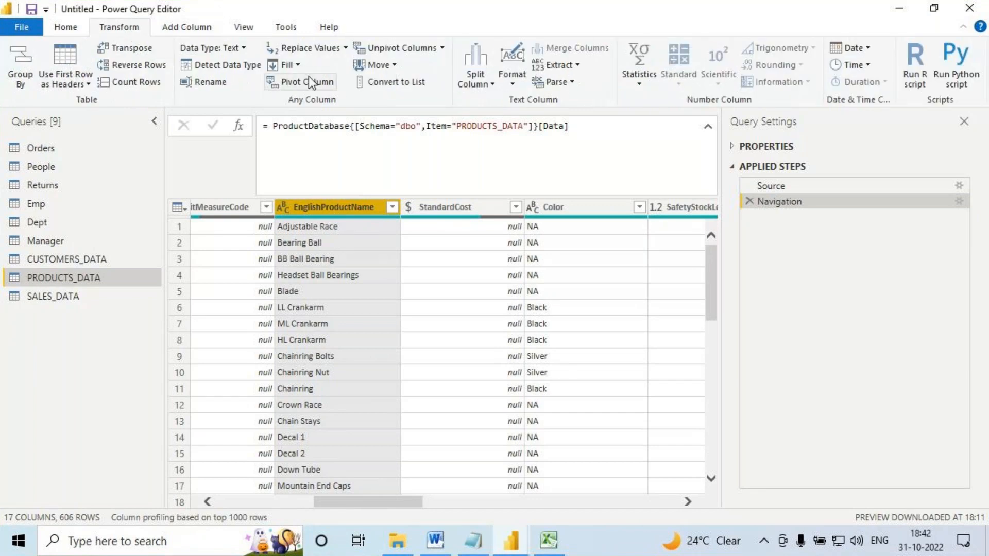
pyautogui.click(513, 89)
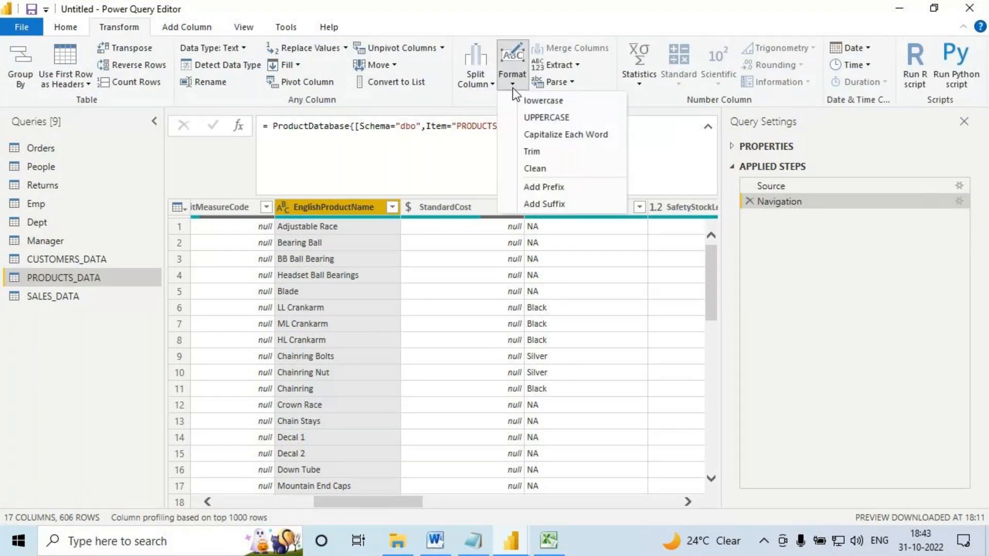
pyautogui.click(545, 119)
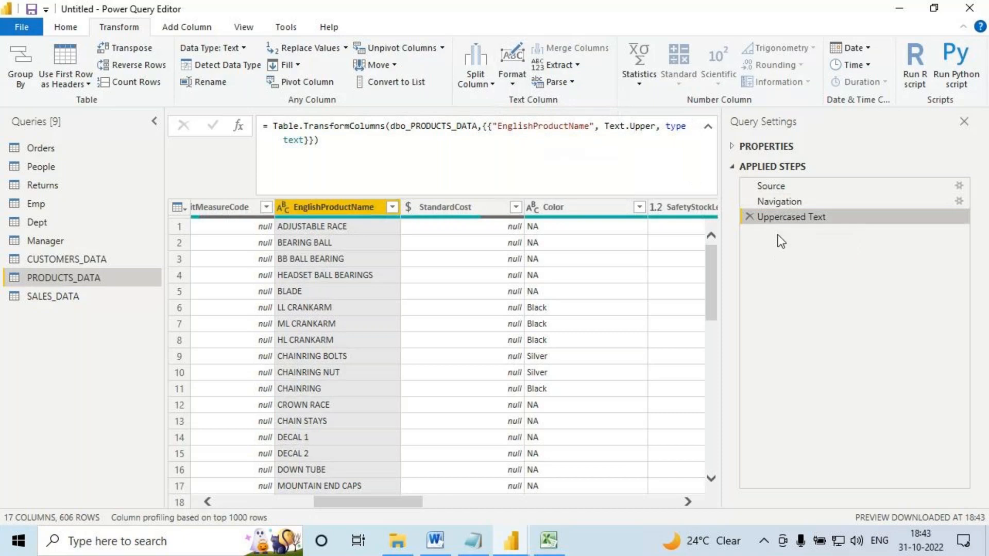
# Annotate how the Uppercased Text step and its Table.TransformColumns formula relate to the EnglishProductName values, and clear the drawing.
pyautogui.hotkey('ctrl', '2')
pyautogui.moveTo(741, 209); pyautogui.dragTo(853, 224)
pyautogui.moveTo(256, 109)
pyautogui.mouseDown()
pyautogui.moveTo(275, 128)
pyautogui.moveTo(691, 149)
pyautogui.mouseUp()
pyautogui.moveTo(346, 173); pyautogui.dragTo(343, 256)
pyautogui.moveTo(327, 236)
pyautogui.mouseDown()
pyautogui.moveTo(349, 268)
pyautogui.moveTo(370, 255)
pyautogui.mouseUp()
pyautogui.moveTo(376, 236); pyautogui.dragTo(352, 309)
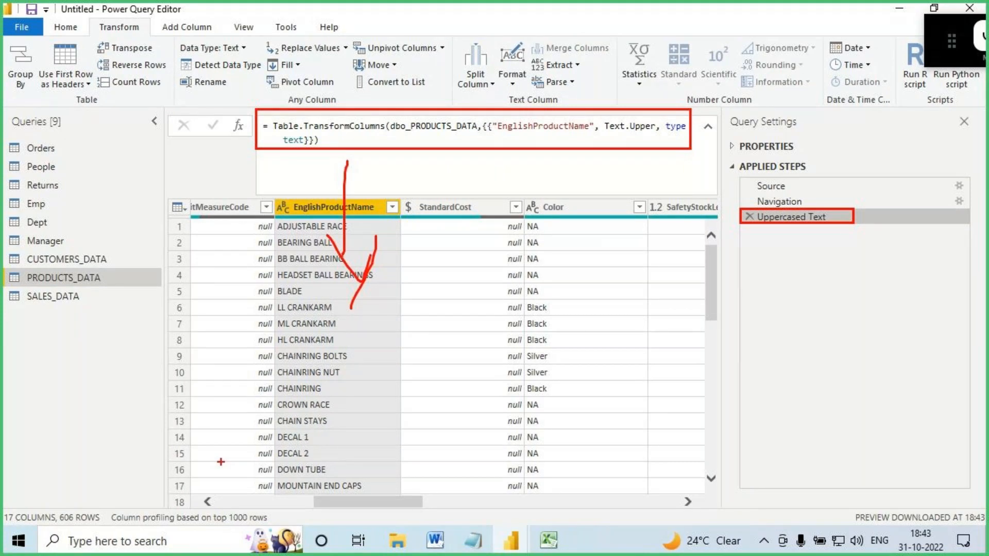
pyautogui.moveTo(882, 189); pyautogui.dragTo(846, 228)
pyautogui.press('Escape')
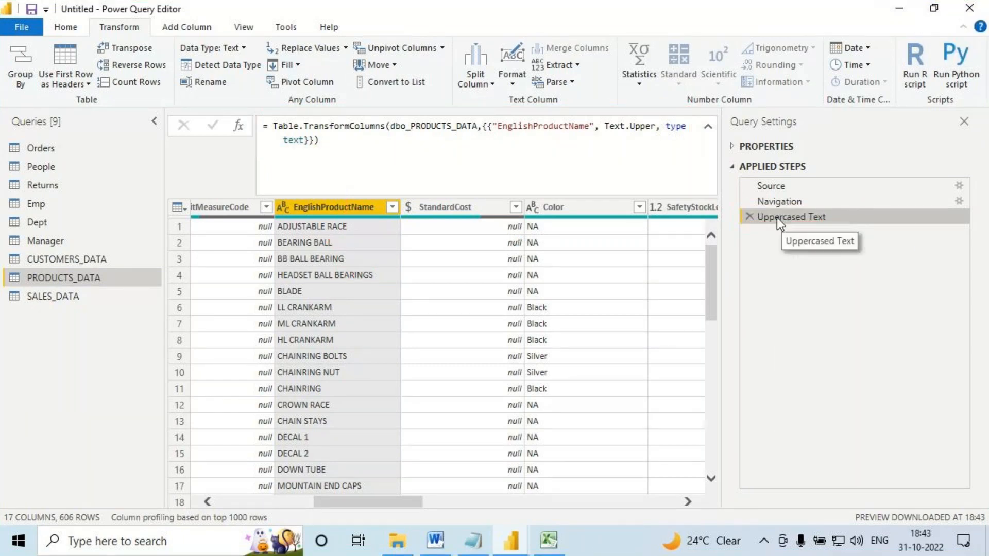
# Rename the Uppercased Text applied step as "Uppercased Text - ProductName".
pyautogui.rightClick(776, 218)
pyautogui.click(819, 249)
pyautogui.click(862, 216)
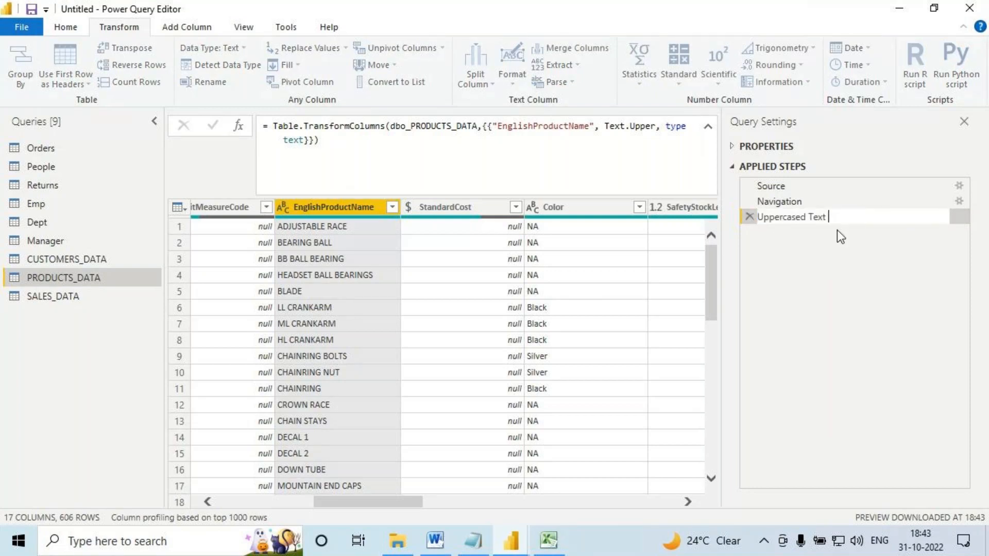
pyautogui.write('- ProductName')
pyautogui.press('Return')
# Mark the renamed uppercase step and the space for further steps, clear the drawing, and narrow the Query Settings pane.
pyautogui.hotkey('ctrl', '2')
pyautogui.moveTo(747, 235); pyautogui.dragTo(820, 230)
pyautogui.moveTo(759, 248); pyautogui.dragTo(823, 248)
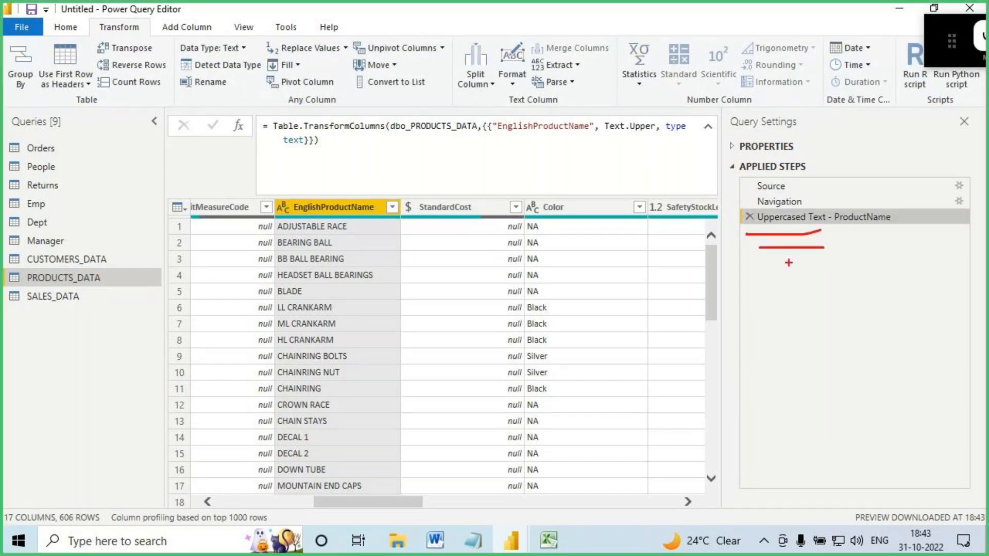
pyautogui.moveTo(756, 273); pyautogui.dragTo(817, 272)
pyautogui.moveTo(743, 302); pyautogui.dragTo(848, 297)
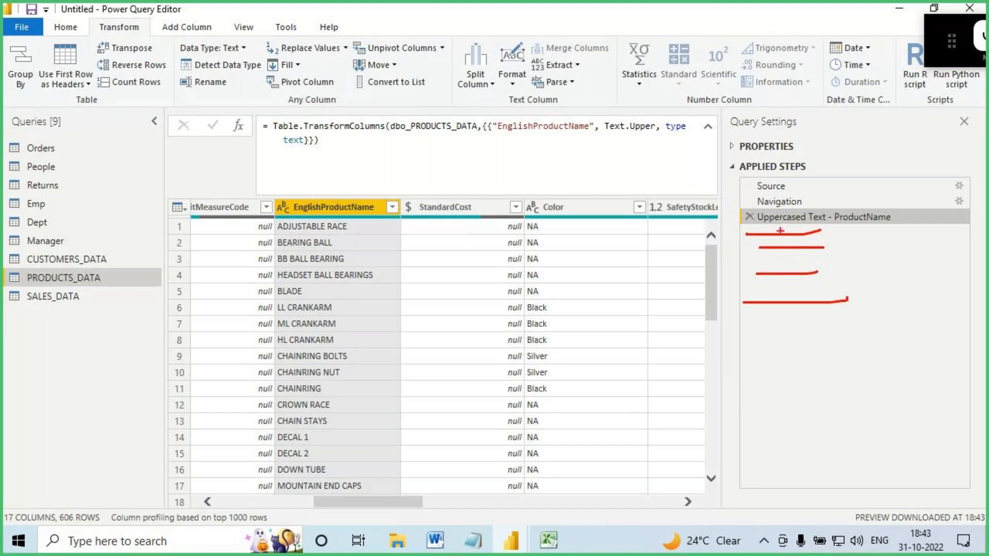
pyautogui.moveTo(740, 208)
pyautogui.mouseDown()
pyautogui.moveTo(894, 230)
pyautogui.moveTo(907, 173)
pyautogui.moveTo(895, 195)
pyautogui.mouseUp()
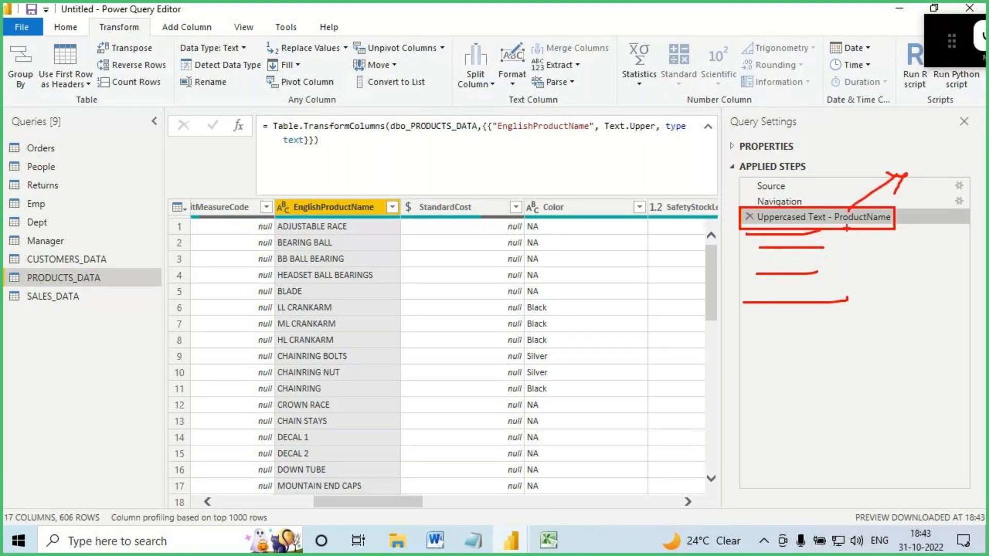
pyautogui.moveTo(842, 225); pyautogui.dragTo(917, 226)
pyautogui.press('Escape')
pyautogui.moveTo(780, 298); pyautogui.dragTo(806, 247)
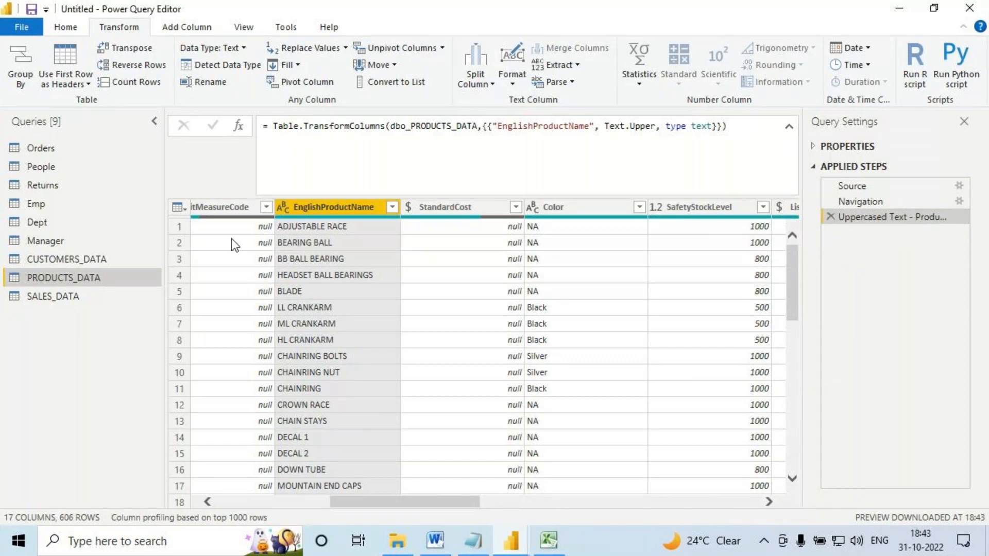
# Open the SALES_DATA query and mark the space below its Navigation step with short lines for further applied steps.
pyautogui.click(63, 296)
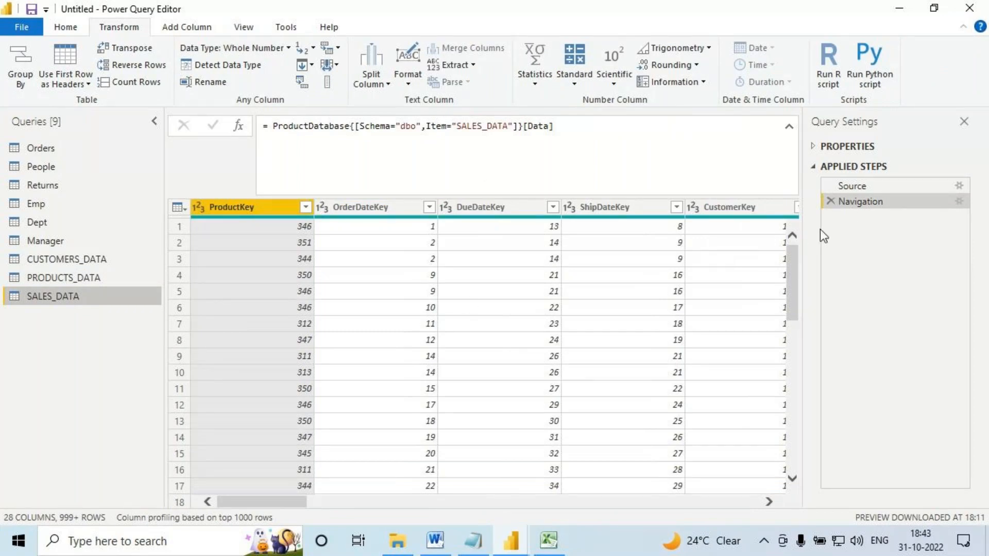
pyautogui.hotkey('ctrl', '2')
pyautogui.moveTo(835, 224); pyautogui.dragTo(876, 221)
pyautogui.moveTo(843, 233)
pyautogui.mouseDown()
pyautogui.moveTo(877, 232)
pyautogui.moveTo(889, 261)
pyautogui.mouseUp()
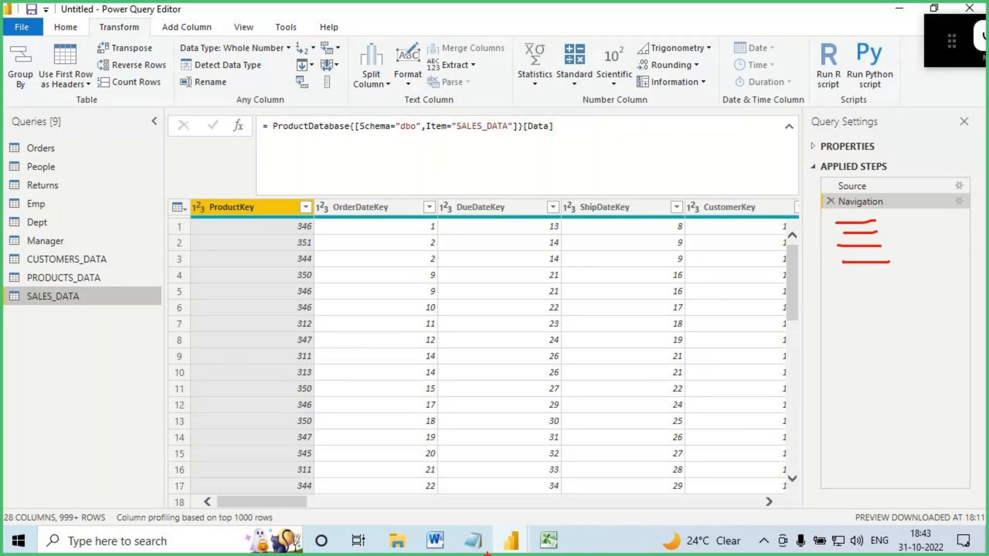
# Switch to Notepad and add "- Later Clasess" after "A. Properties" in the Query Settings Pane notes.
pyautogui.click(473, 540)
pyautogui.moveTo(6, 86); pyautogui.dragTo(463, 279)
pyautogui.moveTo(45, 85); pyautogui.dragTo(159, 85)
pyautogui.moveTo(109, 149); pyautogui.dragTo(203, 148)
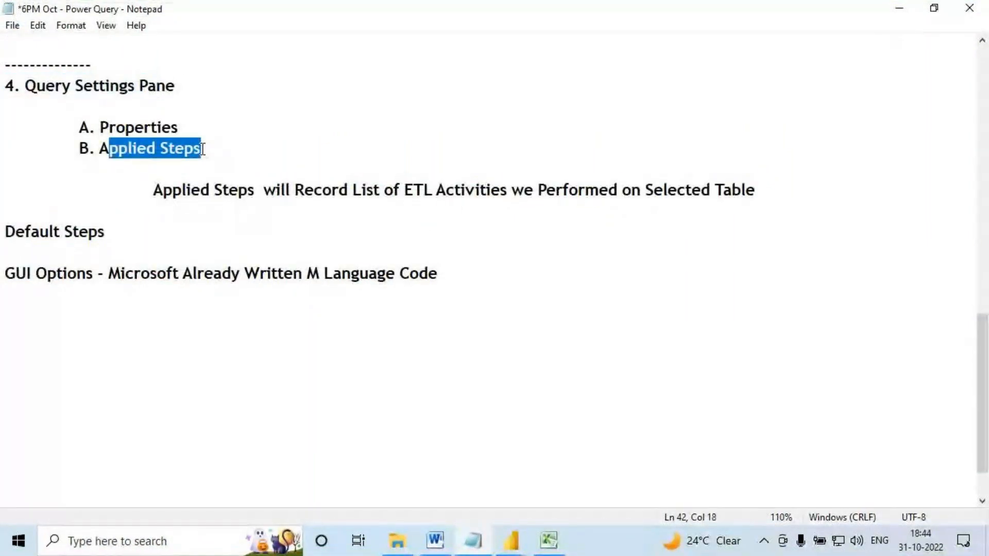
pyautogui.click(194, 125)
pyautogui.press('Tab')
pyautogui.write('- Later Clasess')
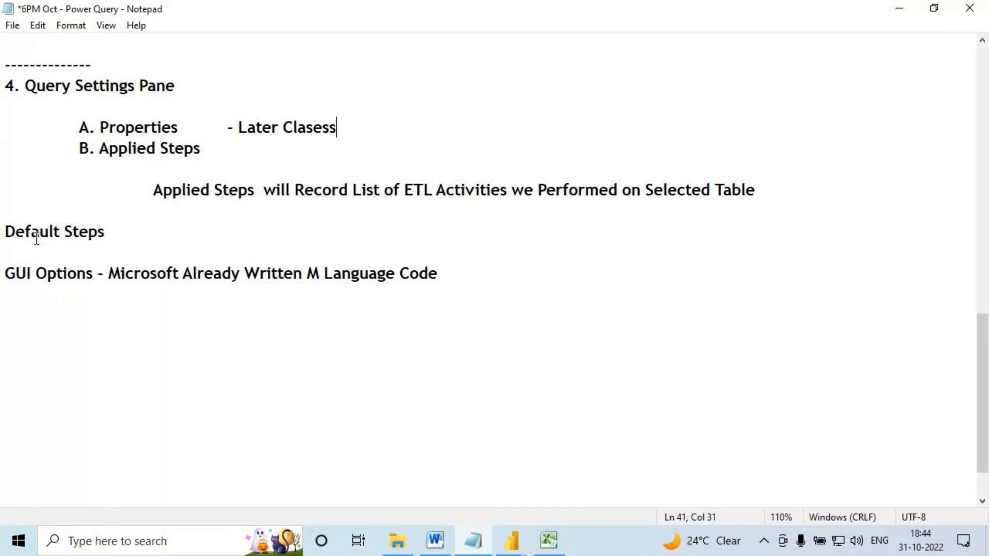
# Add a dashed separator line below the GUI Options note and start item "5." under it.
pyautogui.click(502, 278)
pyautogui.press('Return')
pyautogui.press('Return')
pyautogui.write('--------------')
pyautogui.press('Return')
pyautogui.write('5.')
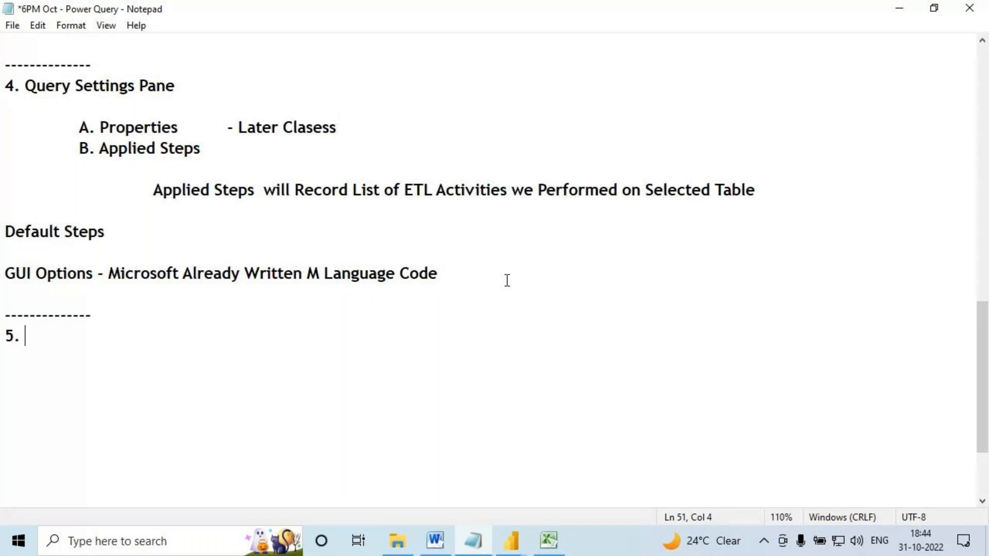
# Switch to Power Query Editor, box the formula area above the SALES_DATA preview, handwrite "Formula Bar" in it, and clear the drawing.
pyautogui.moveTo(510, 540)
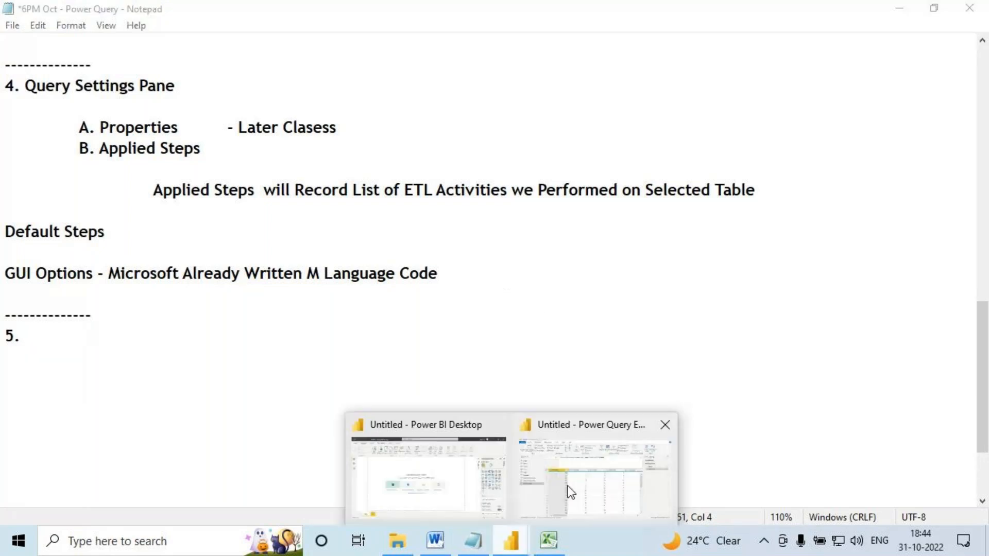
pyautogui.click(589, 464)
pyautogui.moveTo(163, 110)
pyautogui.mouseDown()
pyautogui.moveTo(382, 202)
pyautogui.moveTo(801, 199)
pyautogui.mouseUp()
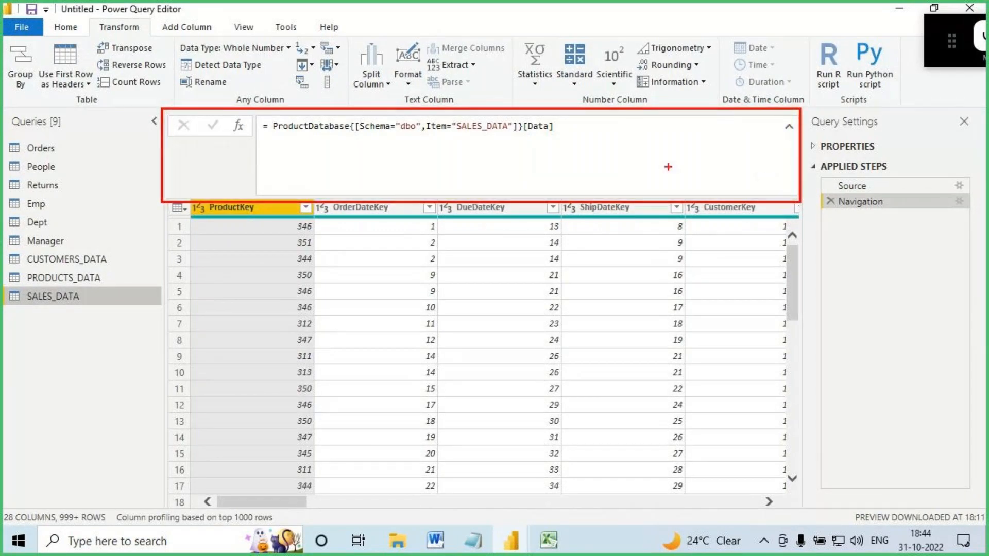
pyautogui.moveTo(474, 129)
pyautogui.mouseDown()
pyautogui.moveTo(469, 166)
pyautogui.moveTo(505, 140)
pyautogui.moveTo(496, 147)
pyautogui.moveTo(515, 167)
pyautogui.mouseUp()
pyautogui.moveTo(527, 157)
pyautogui.mouseDown()
pyautogui.moveTo(529, 145)
pyautogui.moveTo(592, 139)
pyautogui.moveTo(636, 151)
pyautogui.mouseUp()
pyautogui.moveTo(659, 114); pyautogui.dragTo(644, 150)
pyautogui.moveTo(681, 128)
pyautogui.mouseDown()
pyautogui.moveTo(670, 136)
pyautogui.moveTo(686, 135)
pyautogui.mouseUp()
pyautogui.moveTo(692, 135); pyautogui.dragTo(708, 122)
pyautogui.moveTo(552, 194); pyautogui.dragTo(718, 143)
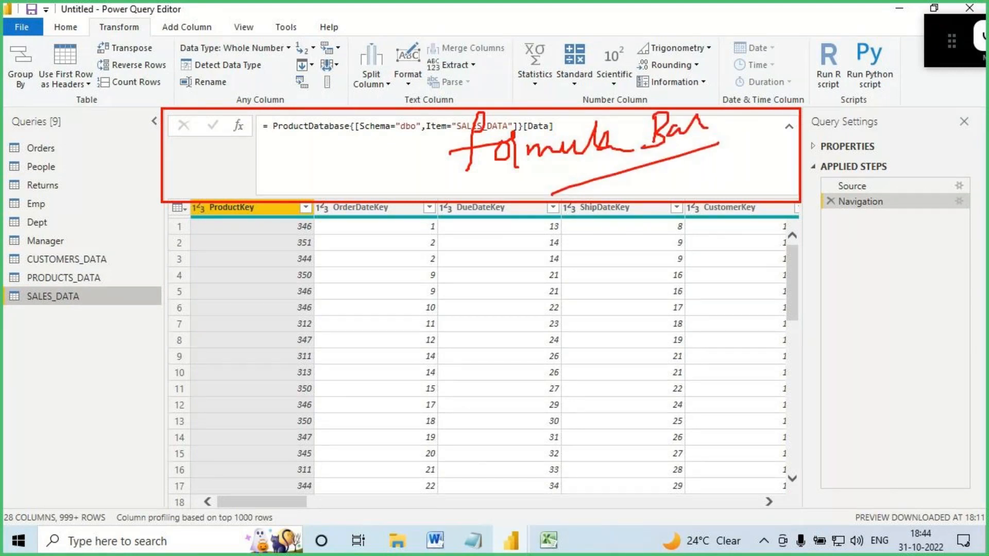
pyautogui.press('Escape')
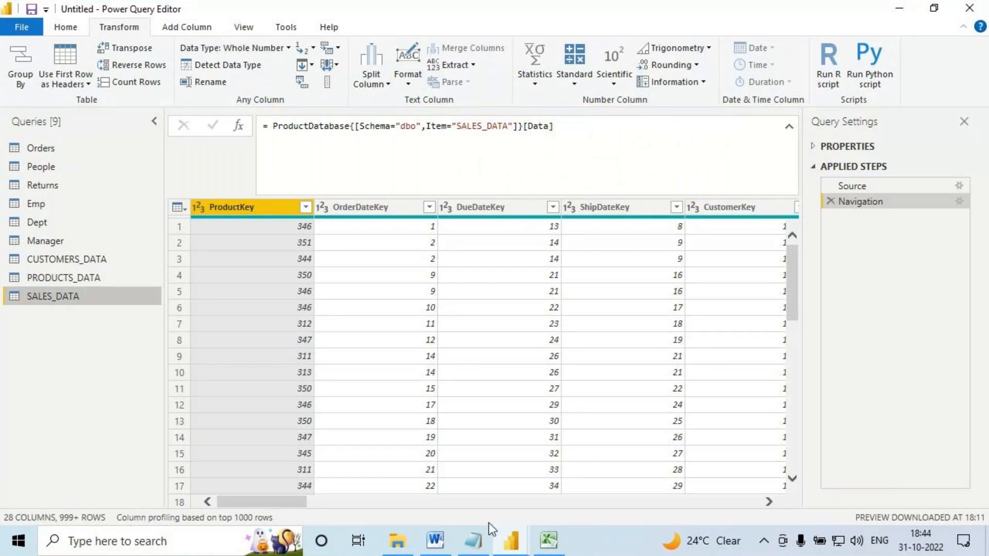
# Open the CUSTOMERS_DATA query, outline the Formula Bar option among the view settings, and clear the drawing.
pyautogui.keyDown('ctrl'); pyautogui.click(369, 206); pyautogui.keyUp('ctrl')
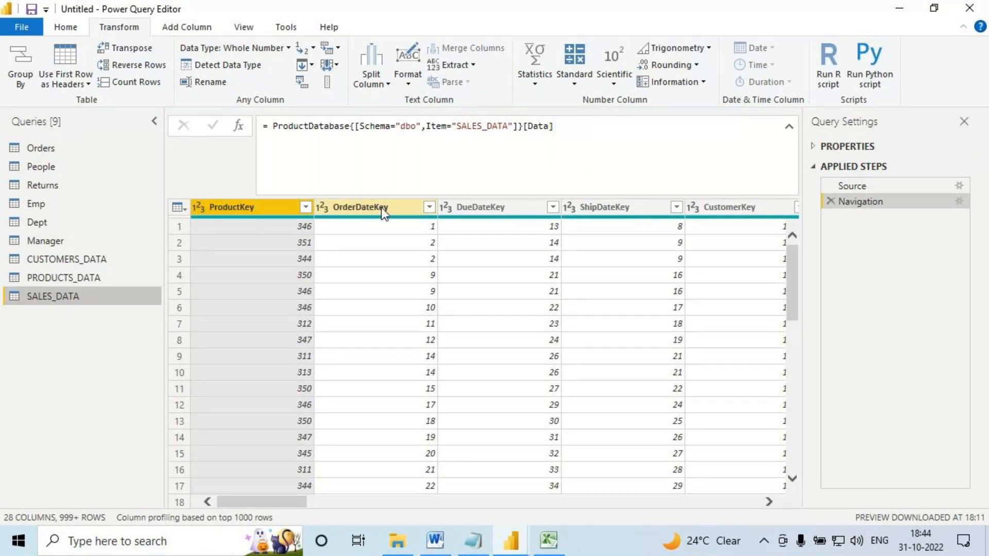
pyautogui.click(88, 261)
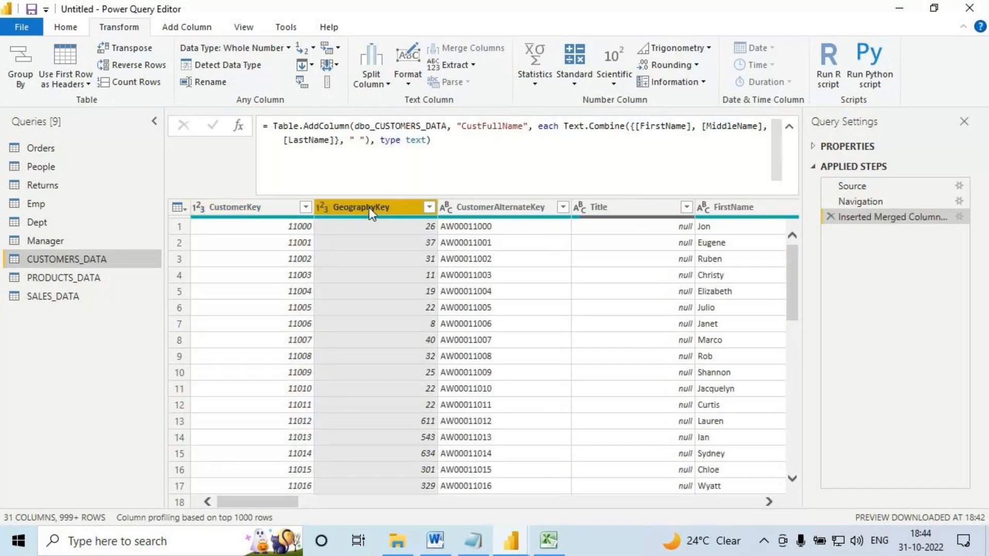
pyautogui.click(491, 206)
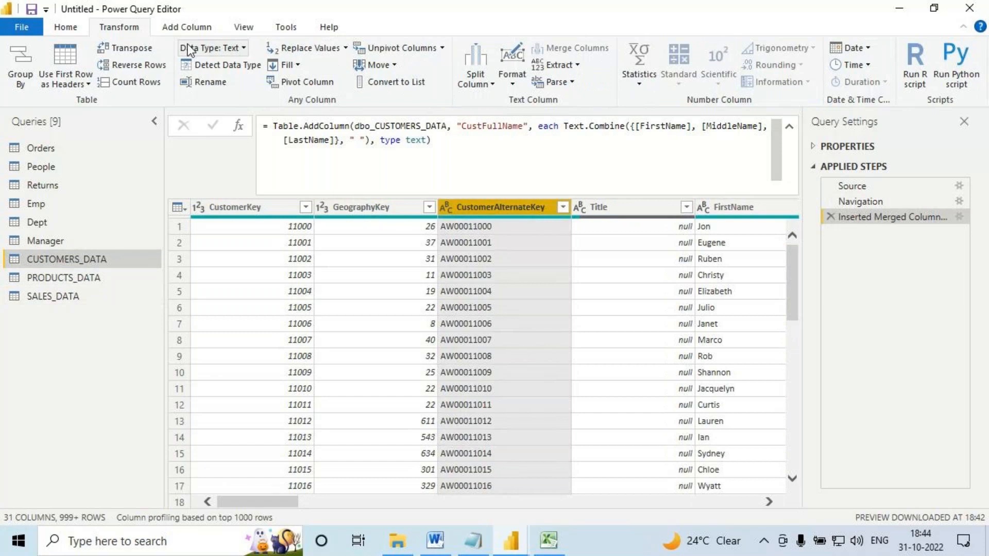
pyautogui.scroll(-2, 155, 40)
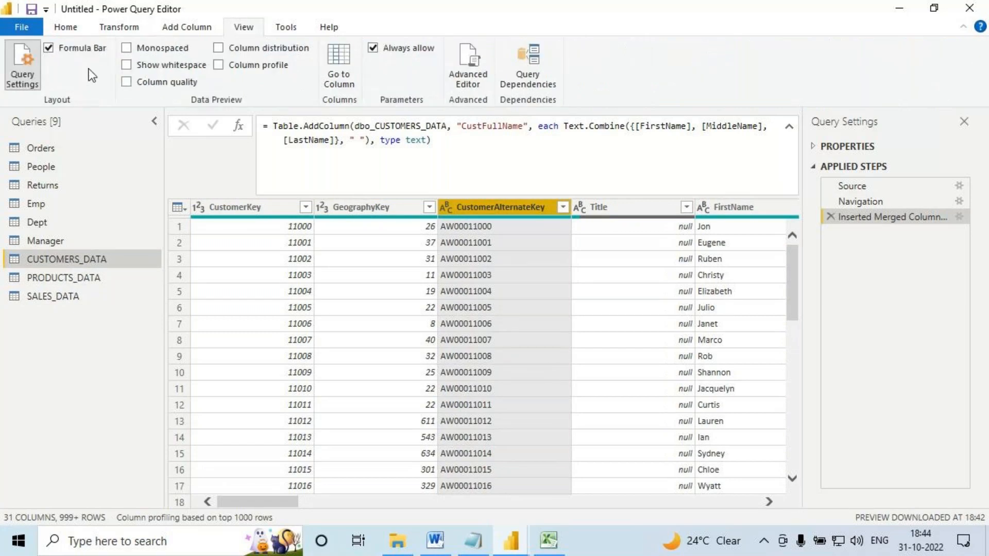
pyautogui.hotkey('ctrl', '2')
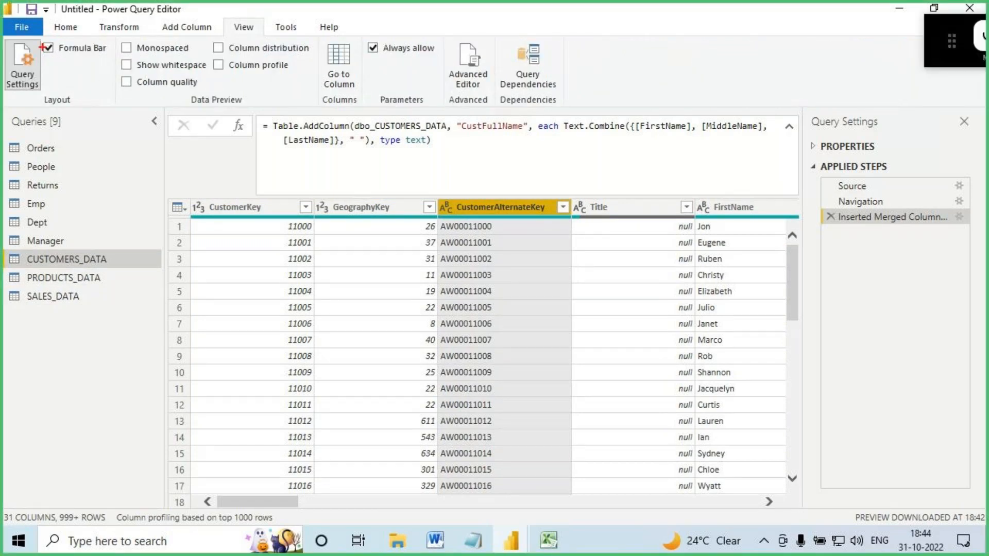
pyautogui.moveTo(37, 41)
pyautogui.mouseDown()
pyautogui.moveTo(109, 57)
pyautogui.moveTo(46, 55)
pyautogui.mouseUp()
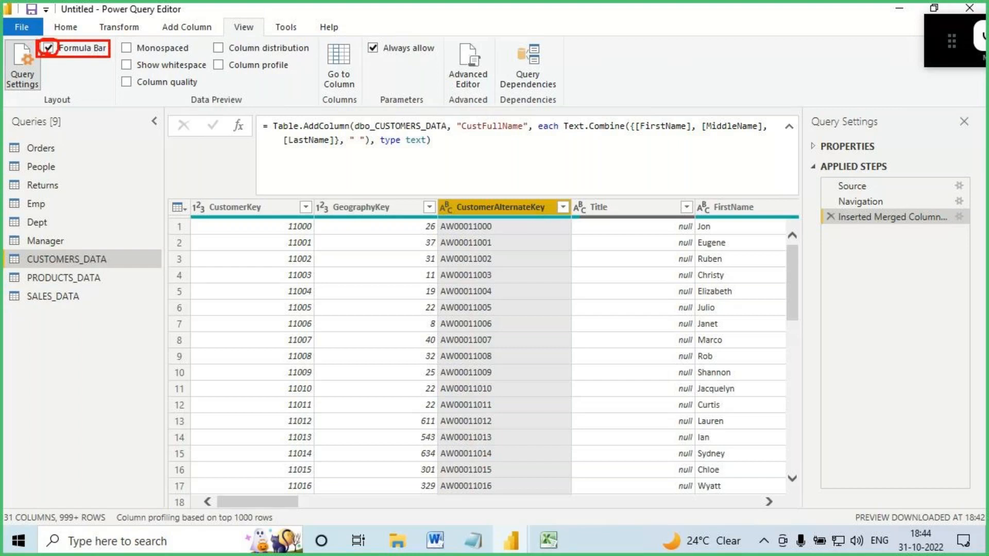
pyautogui.press('Escape')
# Hide the formula bar, outline the Queries pane, data preview, ribbon and Query Settings pane, and clear the drawing.
pyautogui.click(49, 47)
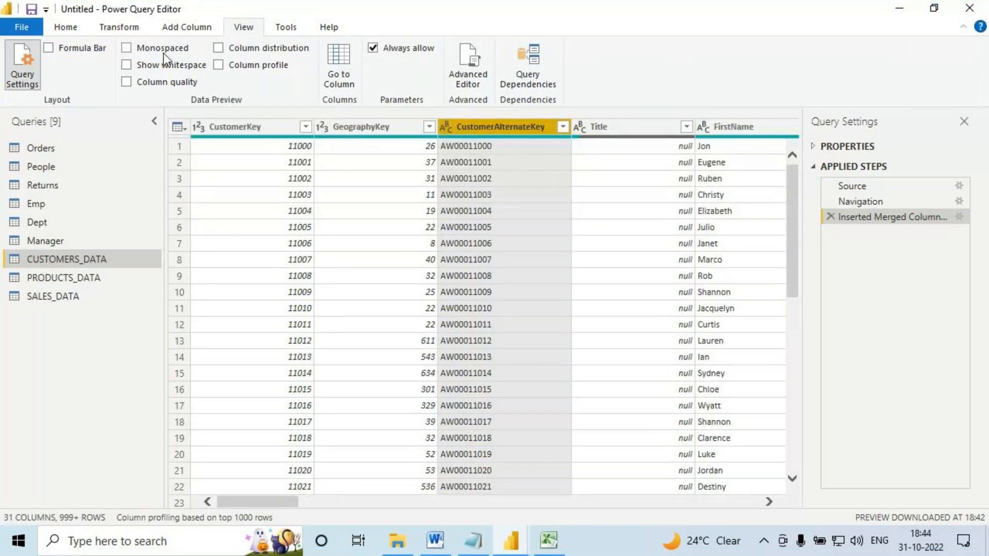
pyautogui.click(72, 29)
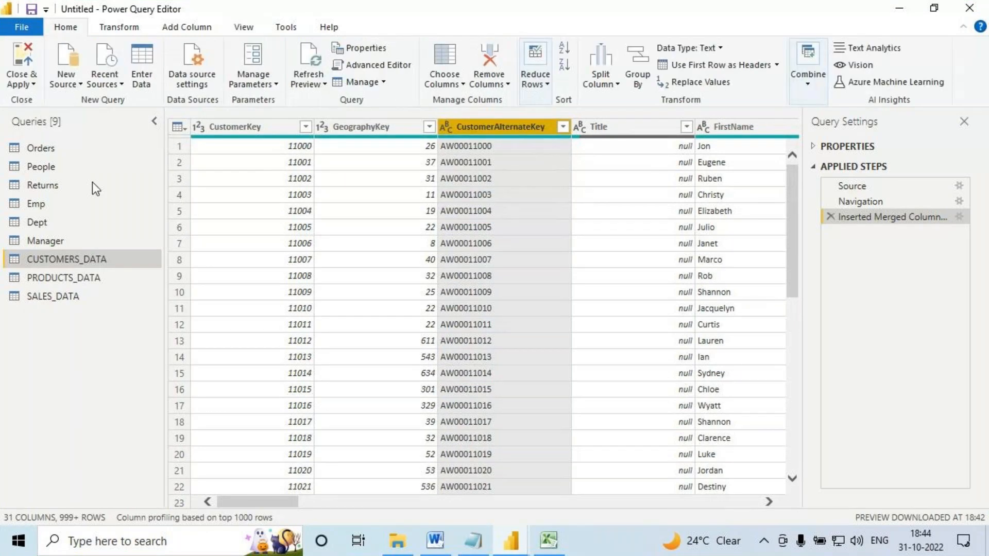
pyautogui.hotkey('ctrl', '2')
pyautogui.moveTo(2, 107)
pyautogui.mouseDown()
pyautogui.moveTo(132, 346)
pyautogui.moveTo(157, 505)
pyautogui.mouseUp()
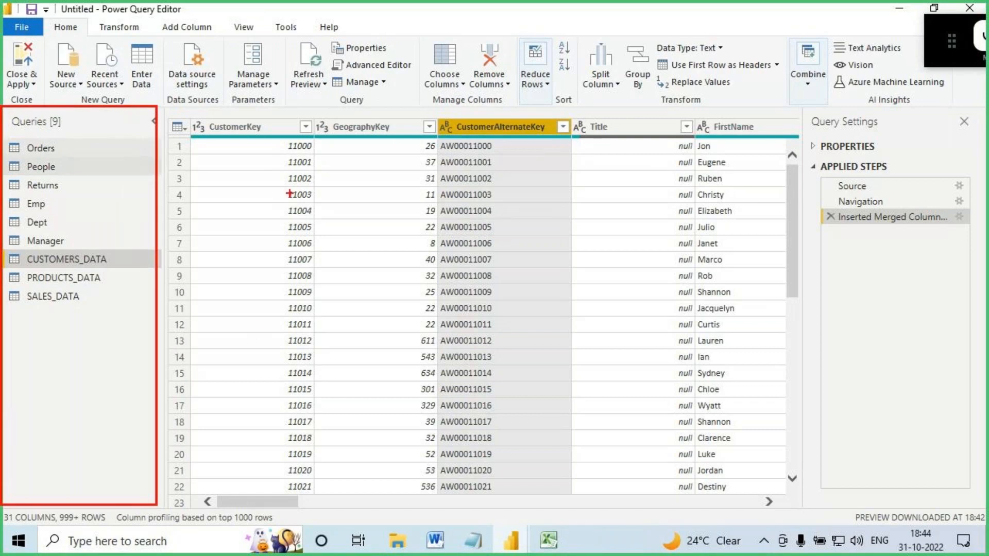
pyautogui.moveTo(169, 114); pyautogui.dragTo(783, 485)
pyautogui.moveTo(3, 21)
pyautogui.mouseDown()
pyautogui.moveTo(471, 87)
pyautogui.moveTo(936, 105)
pyautogui.mouseUp()
pyautogui.moveTo(809, 111); pyautogui.dragTo(972, 505)
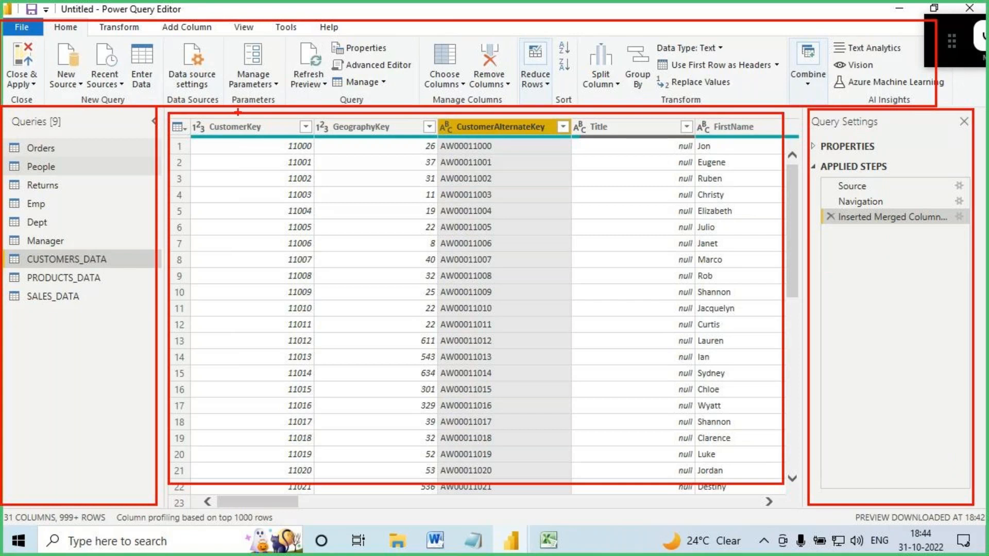
pyautogui.press('Escape')
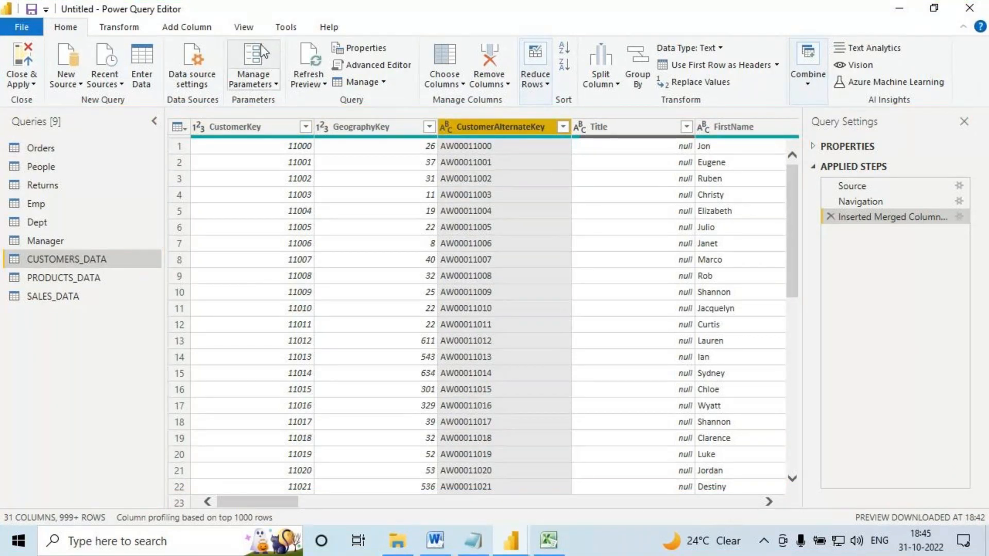
# Show the formula bar again and outline it with an arrow pointing at its M code.
pyautogui.click(244, 27)
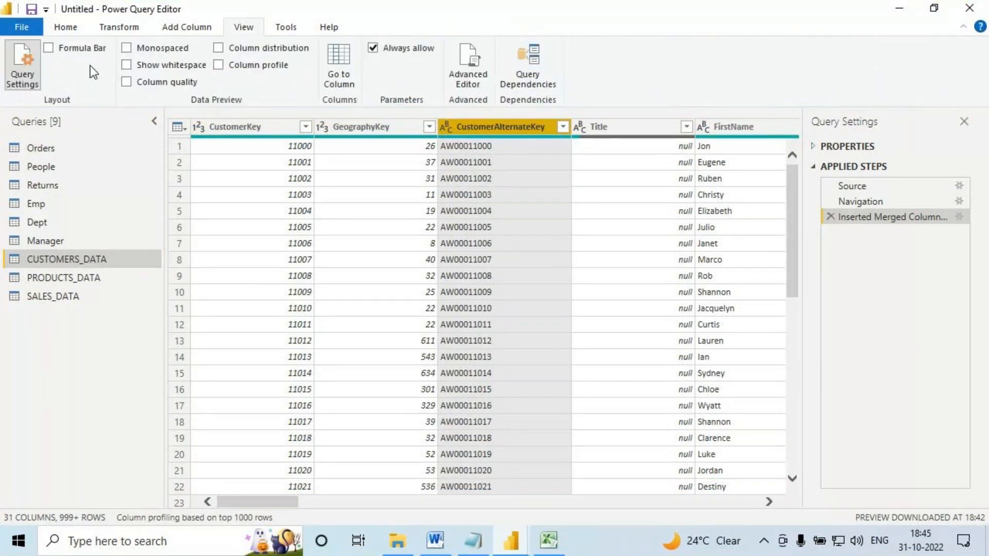
pyautogui.click(48, 48)
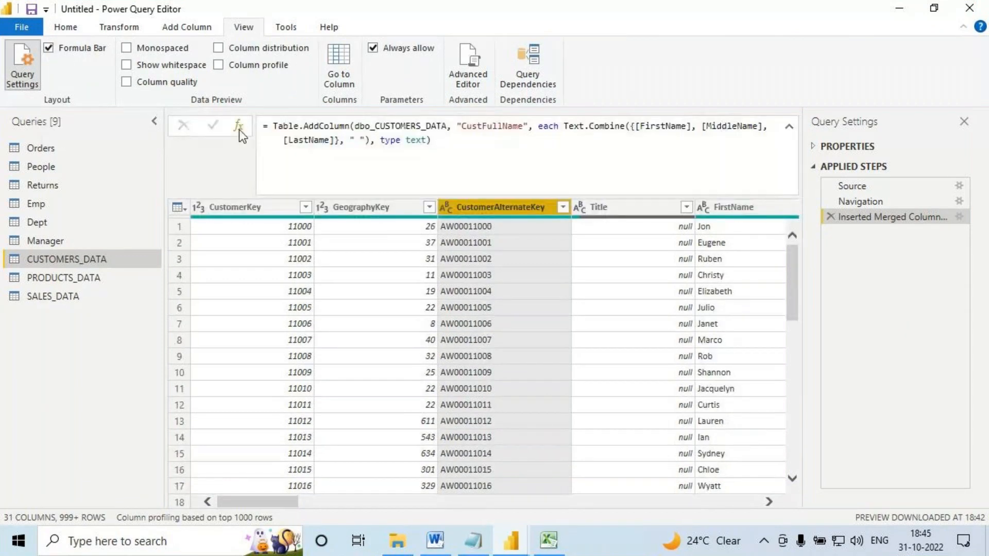
pyautogui.hotkey('ctrl', '2')
pyautogui.moveTo(165, 111)
pyautogui.mouseDown()
pyautogui.moveTo(712, 204)
pyautogui.moveTo(797, 199)
pyautogui.mouseUp()
pyautogui.moveTo(383, 84); pyautogui.dragTo(386, 116)
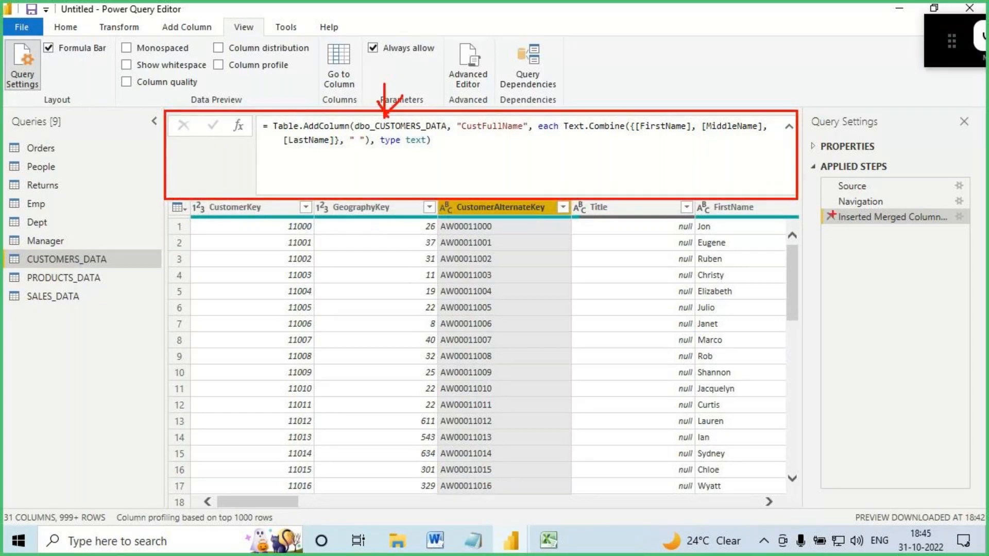
# Box the Inserted Merged Column step, link an "M" mark to the formula bar code, underline the Formula Bar option, and clear the drawing.
pyautogui.moveTo(822, 210)
pyautogui.mouseDown()
pyautogui.moveTo(847, 223)
pyautogui.moveTo(966, 230)
pyautogui.mouseUp()
pyautogui.moveTo(883, 252)
pyautogui.mouseDown()
pyautogui.moveTo(884, 224)
pyautogui.moveTo(899, 241)
pyautogui.mouseUp()
pyautogui.moveTo(855, 233)
pyautogui.mouseDown()
pyautogui.moveTo(848, 267)
pyautogui.moveTo(869, 259)
pyautogui.mouseUp()
pyautogui.moveTo(843, 302)
pyautogui.mouseDown()
pyautogui.moveTo(854, 290)
pyautogui.moveTo(872, 298)
pyautogui.mouseUp()
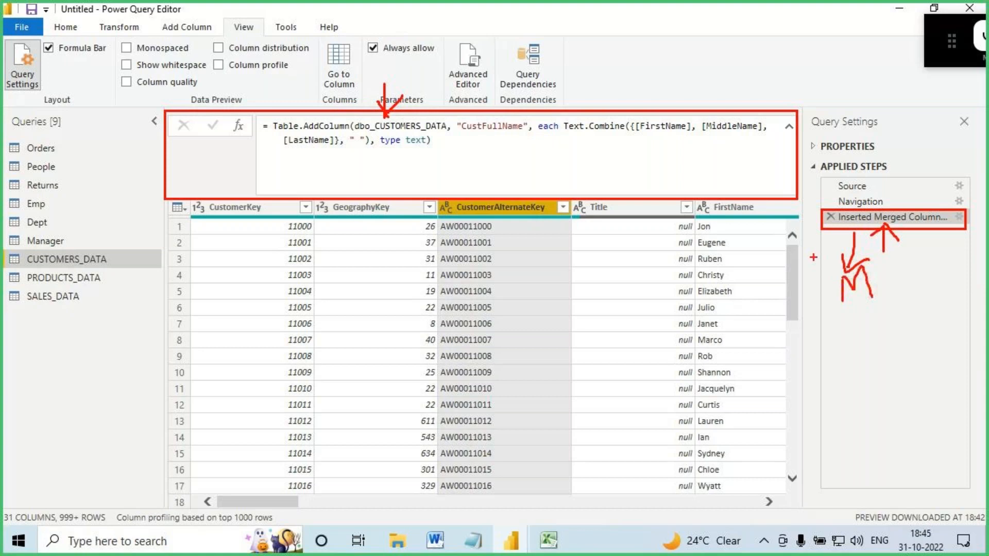
pyautogui.moveTo(831, 293)
pyautogui.mouseDown()
pyautogui.moveTo(803, 312)
pyautogui.moveTo(645, 282)
pyautogui.moveTo(434, 154)
pyautogui.mouseUp()
pyautogui.moveTo(61, 61); pyautogui.dragTo(107, 62)
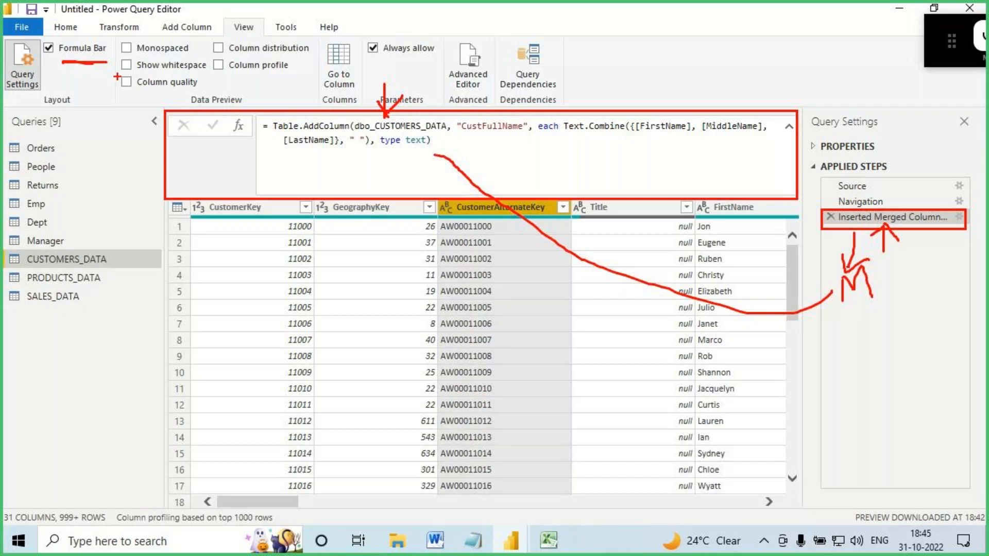
pyautogui.press('Escape')
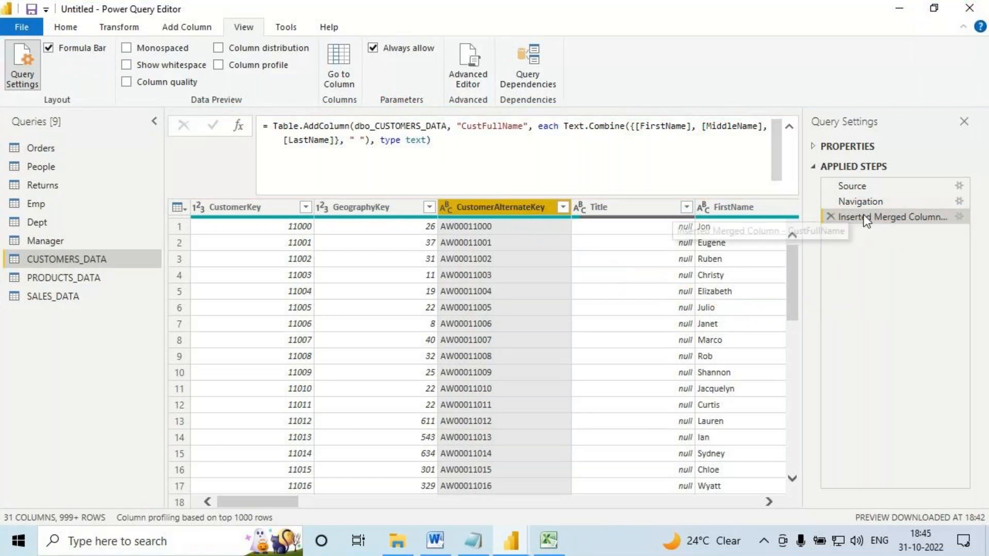
# Select the CustFullName column, annotate its header and the Table.AddColumn formula, and clear the drawing.
pyautogui.moveTo(277, 501); pyautogui.dragTo(816, 514)
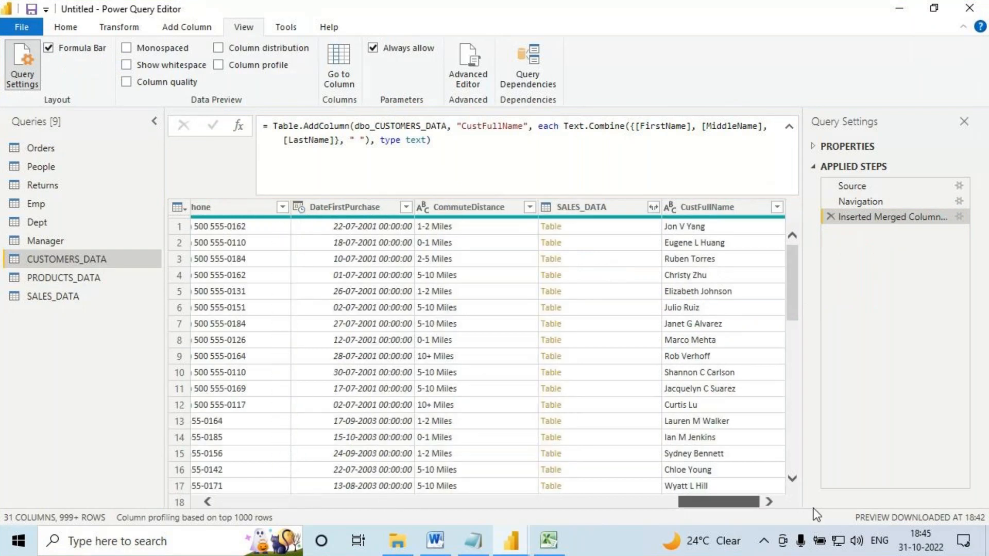
pyautogui.click(731, 211)
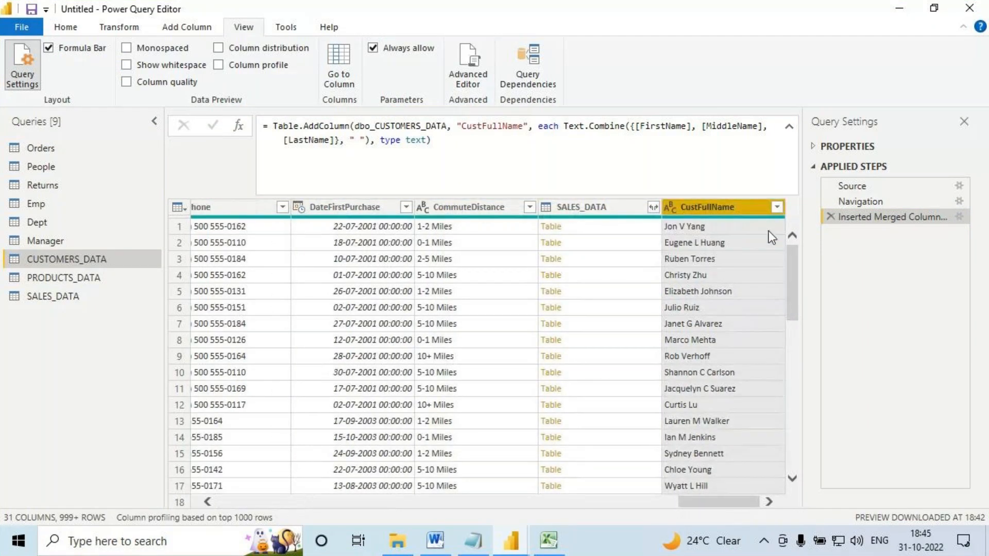
pyautogui.hotkey('ctrl', '2')
pyautogui.moveTo(666, 218); pyautogui.dragTo(733, 215)
pyautogui.moveTo(223, 107); pyautogui.dragTo(783, 157)
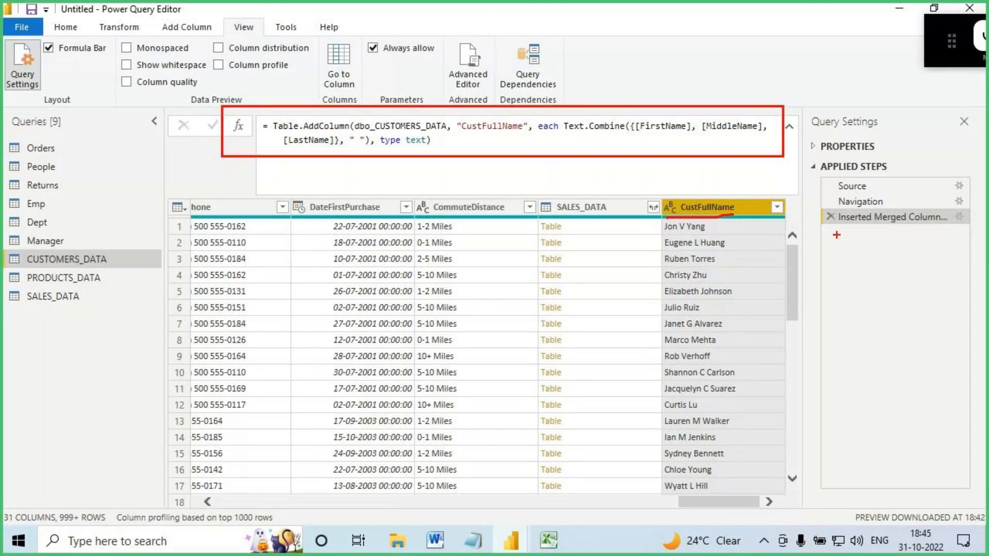
pyautogui.moveTo(242, 79); pyautogui.dragTo(249, 117)
pyautogui.press('Escape')
# Switch to Notepad and title item 5 "Formula Bar".
pyautogui.hotkey('alt', 'Tab')
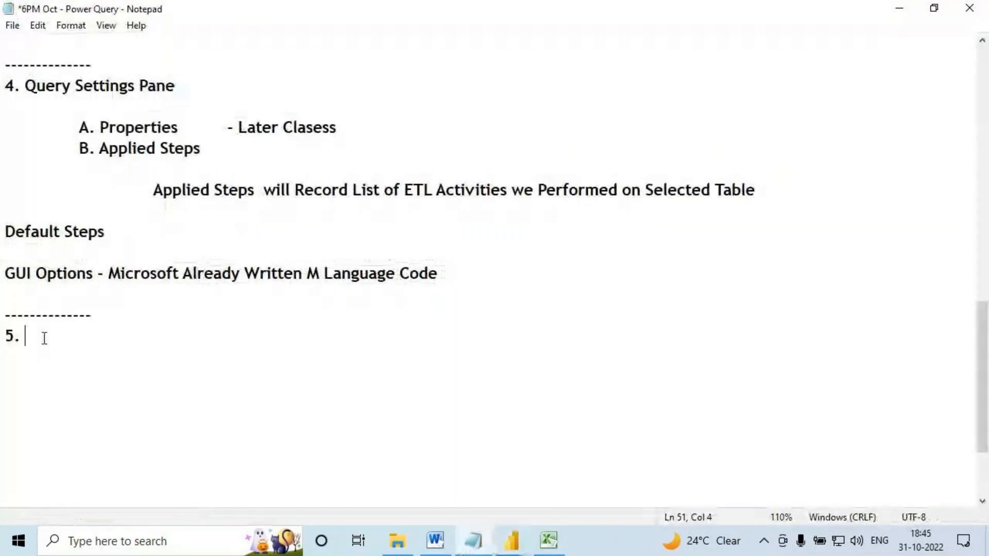
pyautogui.write('Formaula')
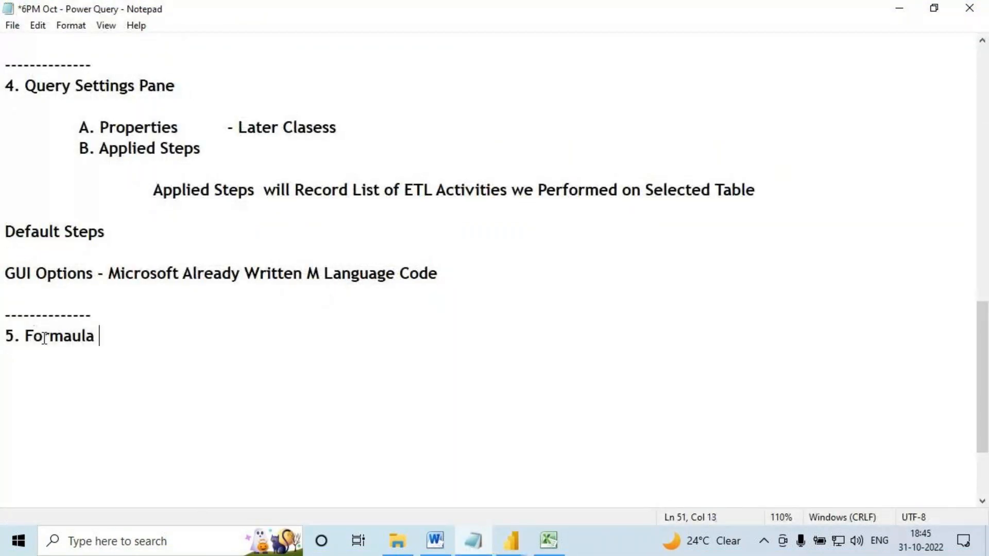
pyautogui.press('BackSpace')
pyautogui.press('BackSpace')
pyautogui.press('BackSpace')
pyautogui.press('BackSpace')
pyautogui.press('BackSpace')
pyautogui.write('ula')
pyautogui.write(' N')
pyautogui.press('BackSpace')
pyautogui.write('Bar')
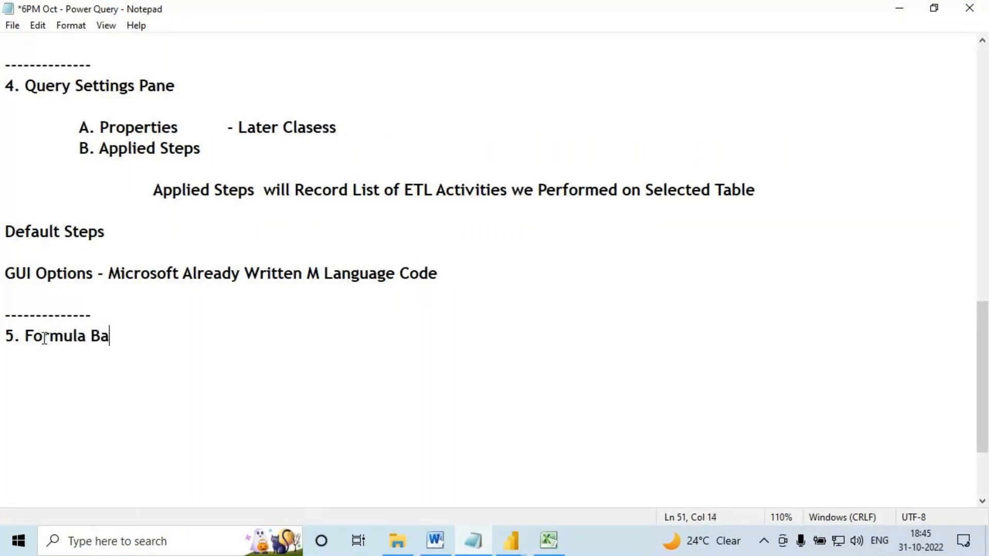
# Write "By Default Formula Bar will Not Show in Power QUery UI ." under item 5 and begin the next line with "To Get it".
pyautogui.press('Return')
pyautogui.press('Return')
pyautogui.write('By Defa')
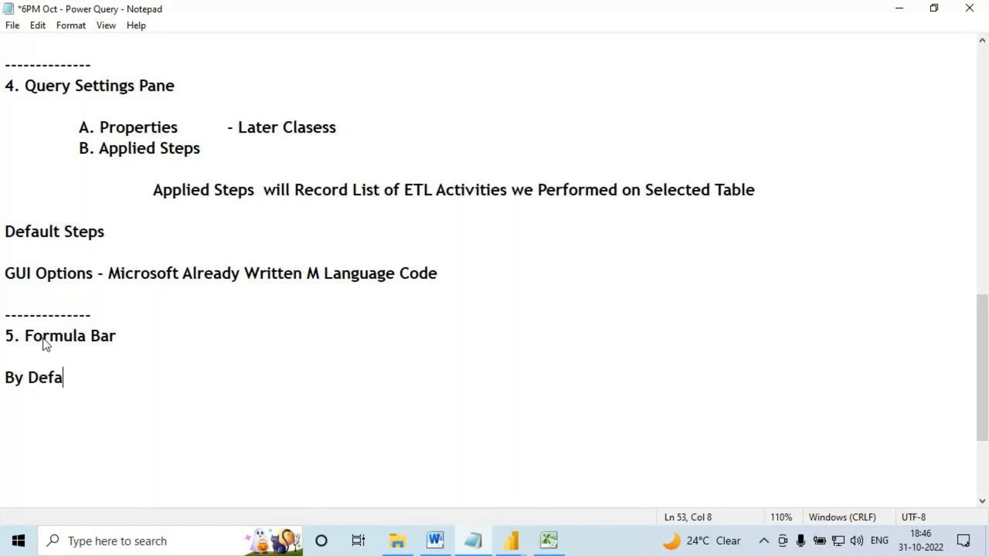
pyautogui.write('ult')
pyautogui.moveTo(25, 336); pyautogui.dragTo(181, 335)
pyautogui.hotkey('ctrl', 'c')
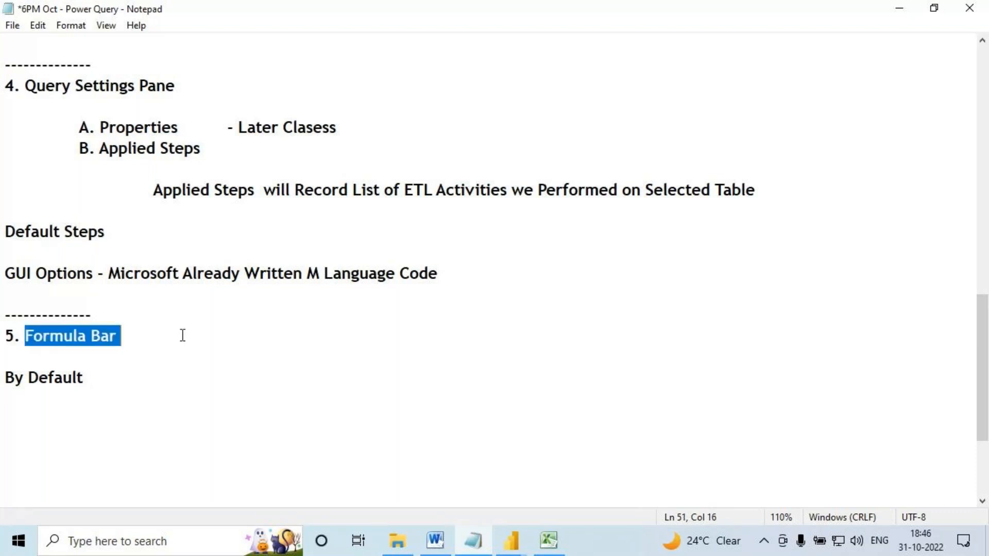
pyautogui.click(241, 386)
pyautogui.hotkey('ctrl', 'v')
pyautogui.write('will Not ')
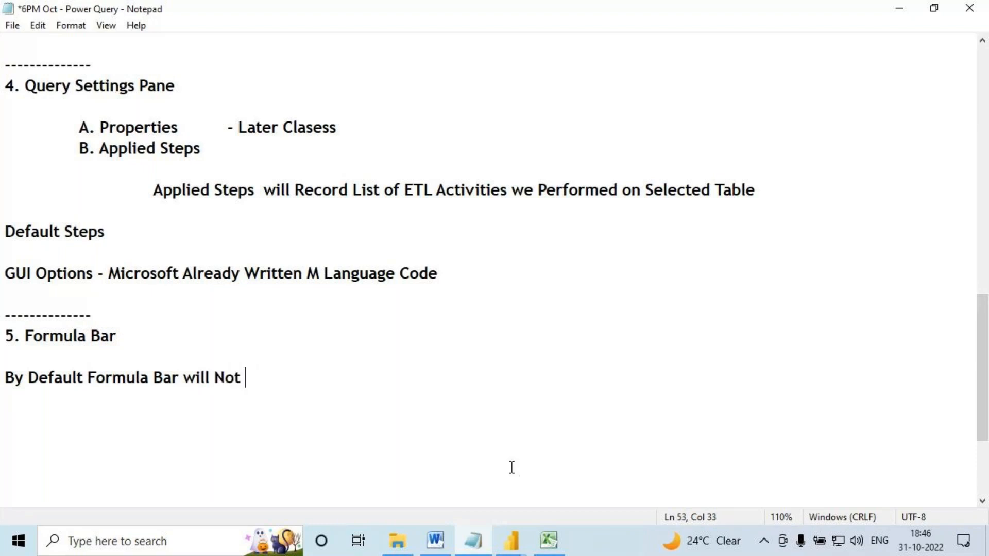
pyautogui.write('Show in Power')
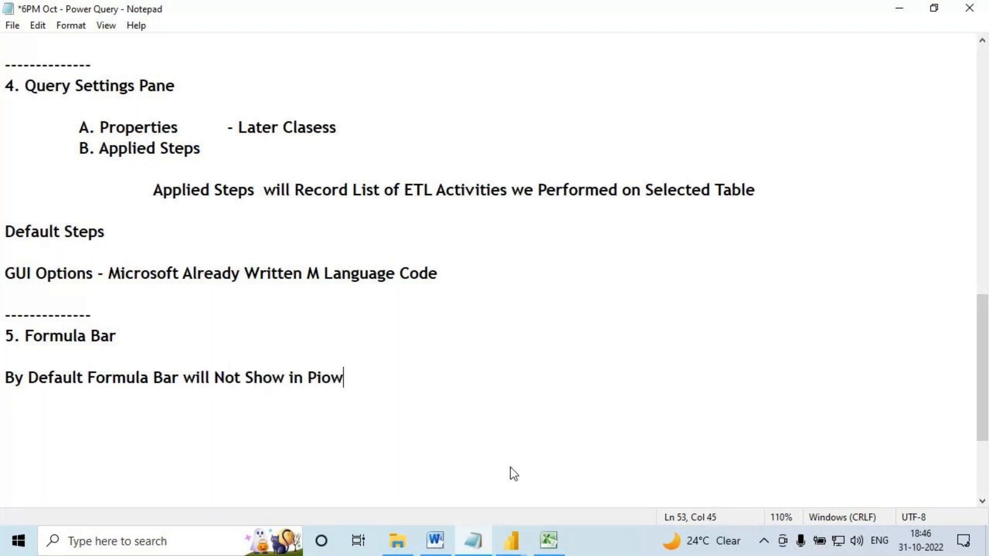
pyautogui.press('BackSpace')
pyautogui.press('BackSpace')
pyautogui.press('BackSpace')
pyautogui.press('BackSpace')
pyautogui.write('ower QUery ')
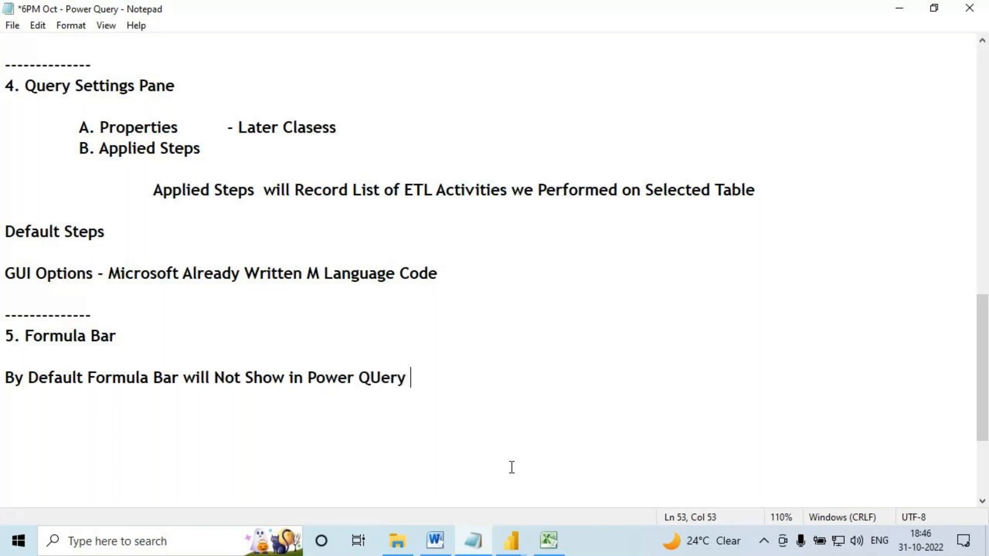
pyautogui.write('UI .')
pyautogui.press('Return')
pyautogui.press('Return')
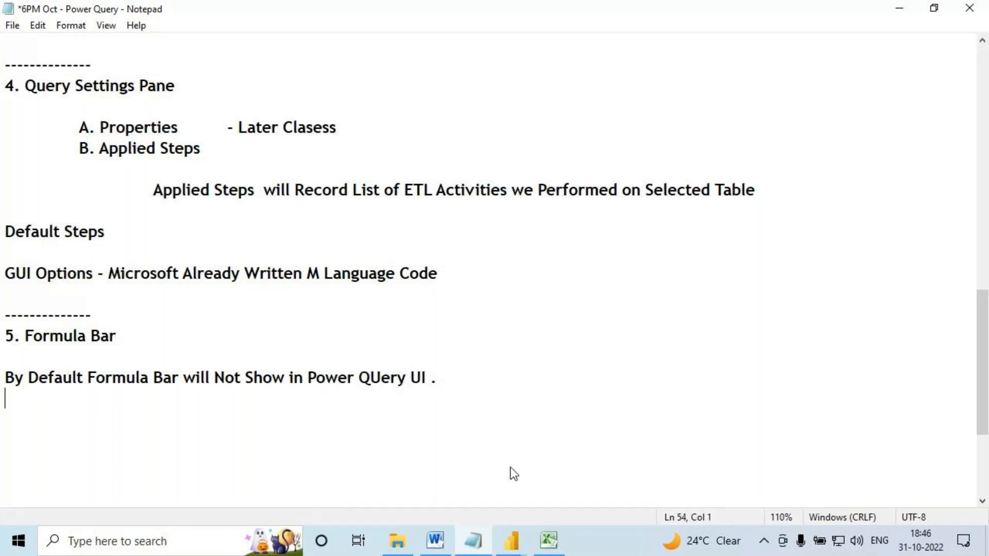
pyautogui.write('To Get it')
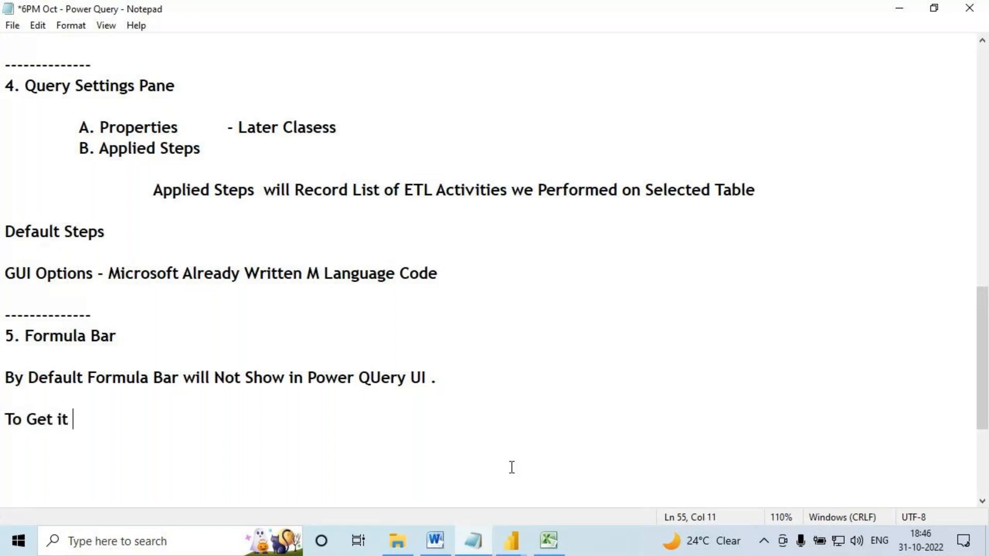
# Switch to Power Query Editor, underline the View heading, mark the Formula Bar option, and clear the drawing.
pyautogui.click(511, 540)
pyautogui.click(586, 472)
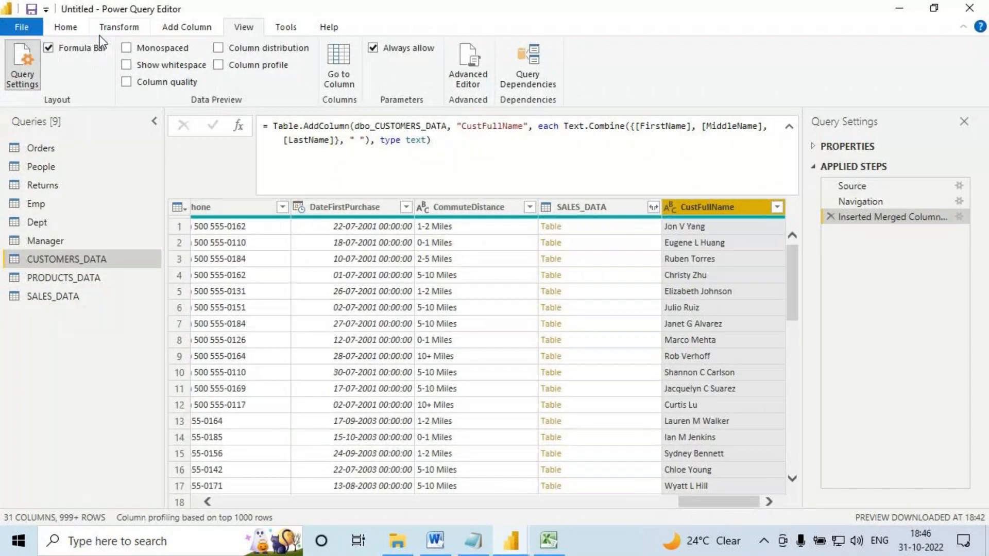
pyautogui.hotkey('ctrl', '2')
pyautogui.moveTo(235, 35); pyautogui.dragTo(253, 35)
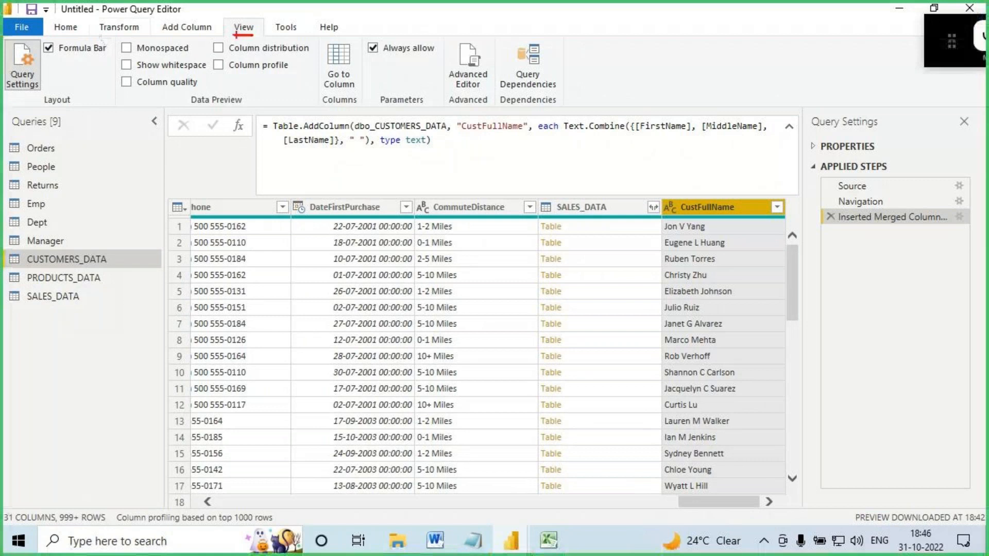
pyautogui.moveTo(58, 40); pyautogui.dragTo(44, 42)
pyautogui.press('Escape')
# Switch to Notepad, complete the line as "To Get Formula Bar", and write "View Tab - Check Formaula Bar" below it.
pyautogui.hotkey('alt', 'Tab')
pyautogui.doubleClick(61, 422)
pyautogui.write('Formula Bar')
pyautogui.press('Return')
pyautogui.press('Return')
pyautogui.write('View Tab ')
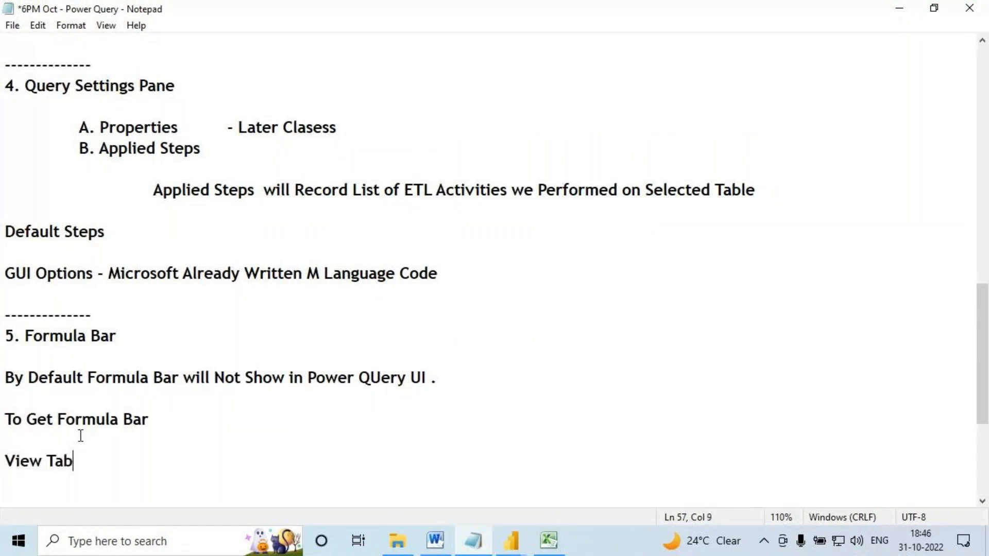
pyautogui.write('- Check')
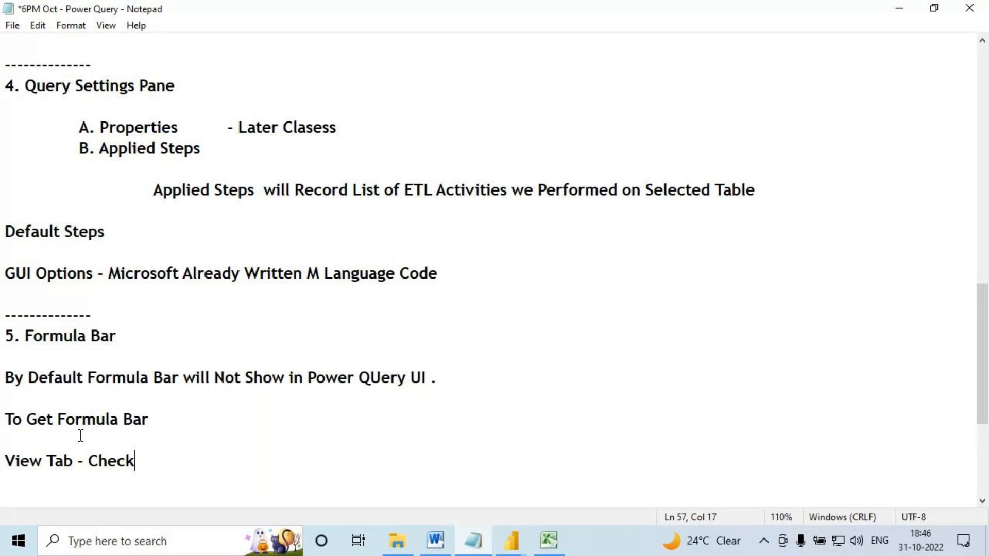
pyautogui.write(' Formaul')
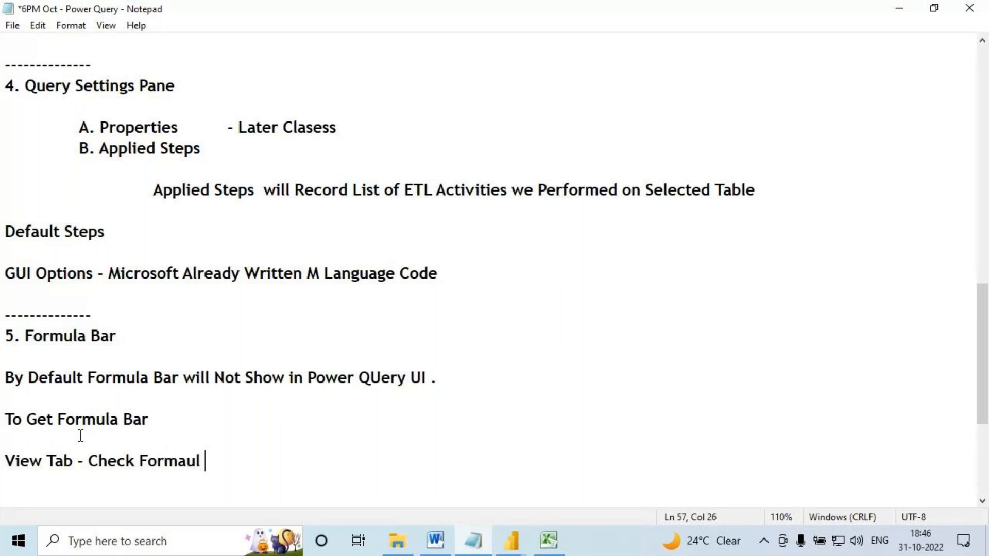
pyautogui.write('a Bar')
# Insert the line "Formula Bar will Show Selected Step M Language Code" directly beneath the item 5 heading.
pyautogui.moveTo(25, 335); pyautogui.dragTo(126, 335)
pyautogui.hotkey('ctrl', 'c')
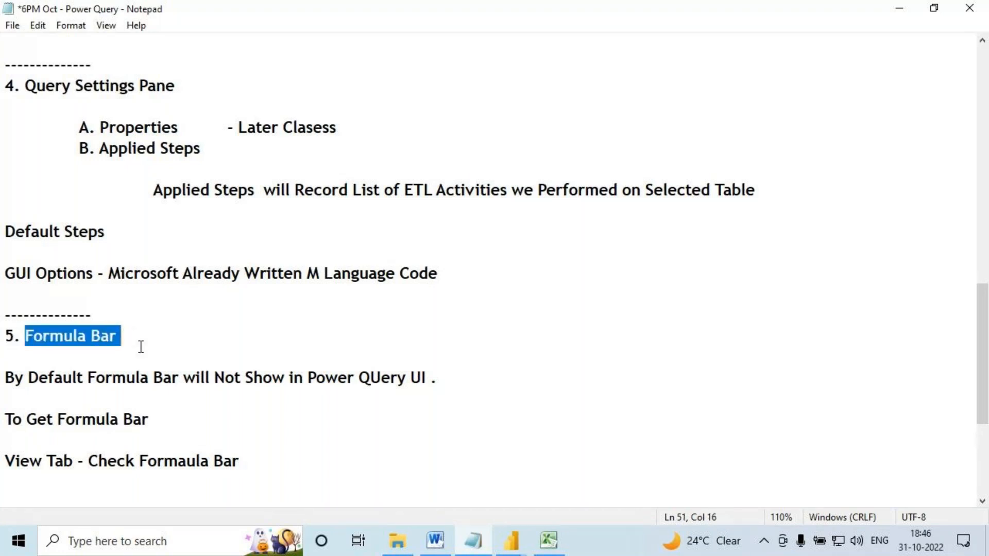
pyautogui.click(138, 339)
pyautogui.press('Return')
pyautogui.press('Return')
pyautogui.hotkey('ctrl', 'v')
pyautogui.write('will')
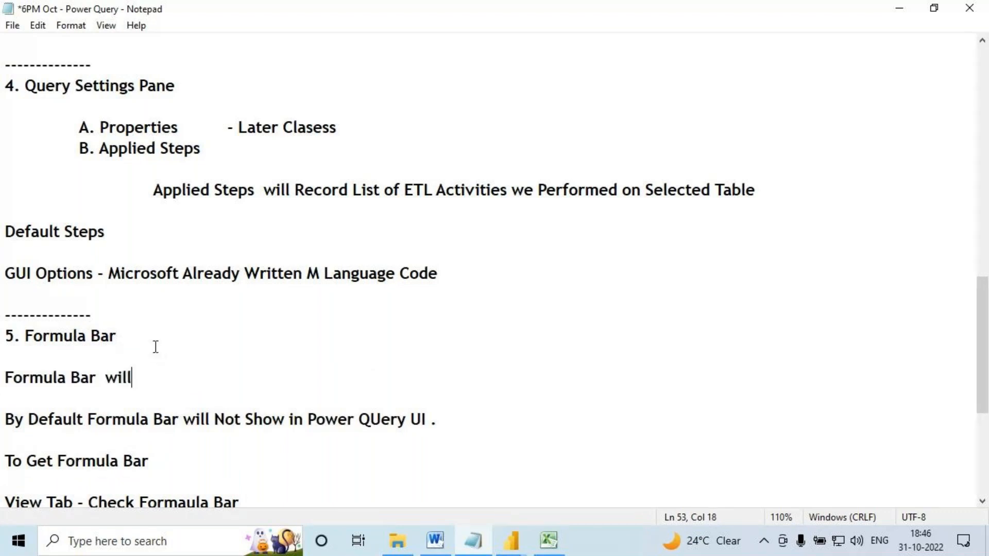
pyautogui.write(' Show Selected Ste')
pyautogui.write('p M ')
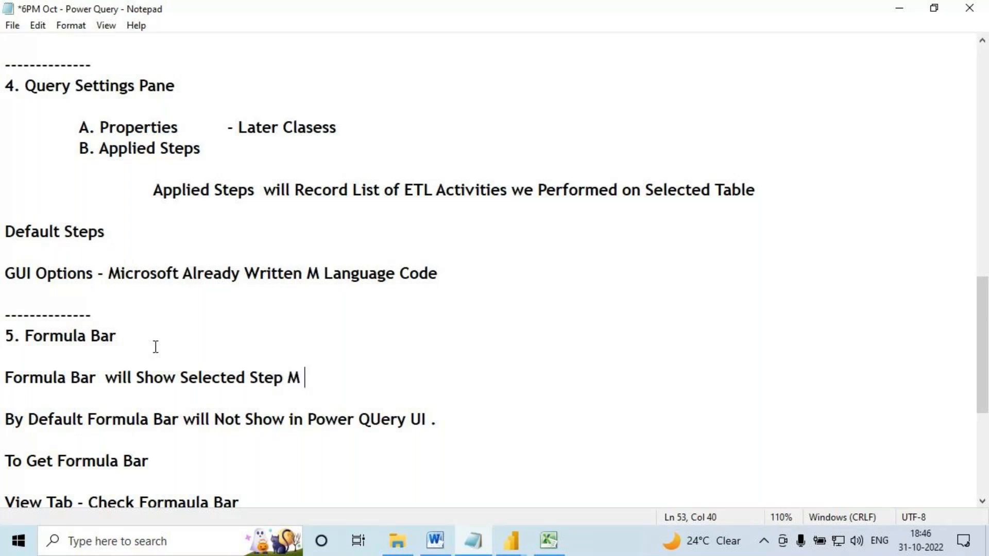
pyautogui.write('Lanh')
pyautogui.press('BackSpace')
pyautogui.write('guage Code')
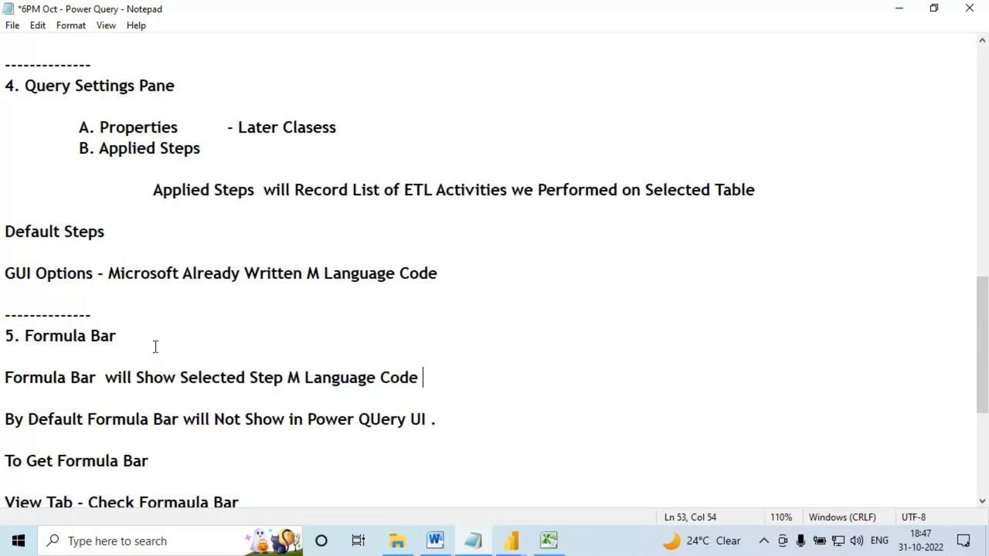
# Switch to Power Query Editor, underline the Inserted Merged Column step, box its tooltip, draw an arrow to the formula, and clear the drawing.
pyautogui.moveTo(511, 541)
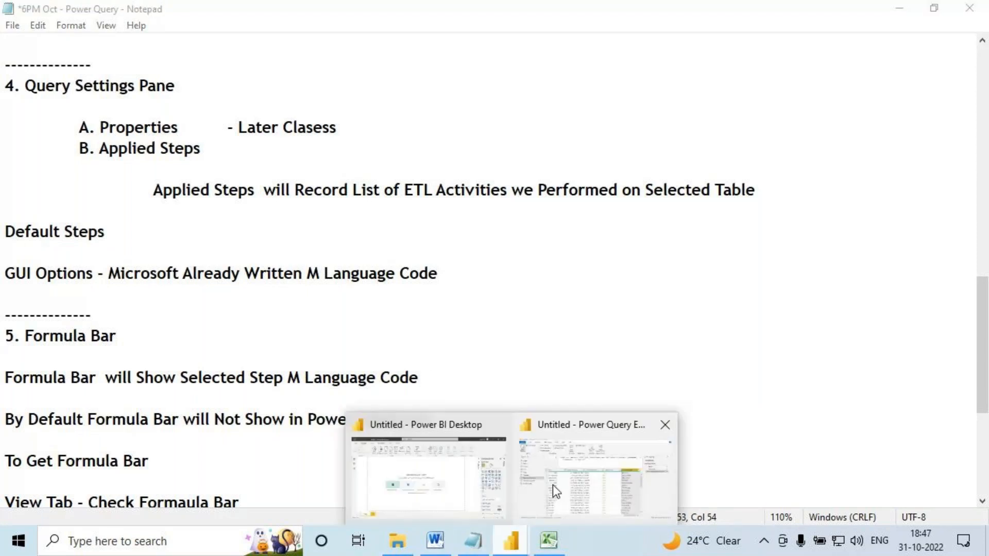
pyautogui.click(552, 484)
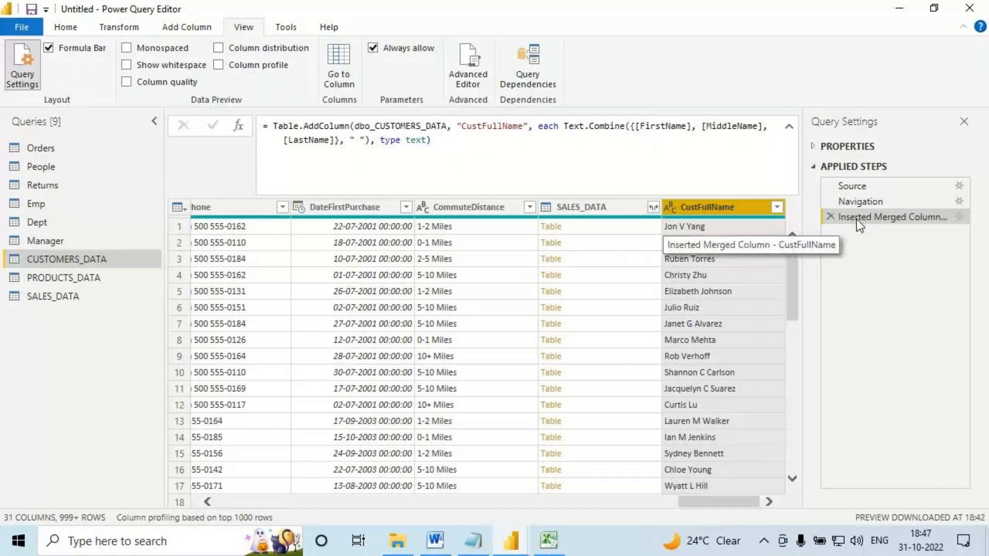
pyautogui.hotkey('ctrl', '2')
pyautogui.moveTo(669, 240)
pyautogui.mouseDown()
pyautogui.moveTo(830, 252)
pyautogui.moveTo(749, 123)
pyautogui.mouseUp()
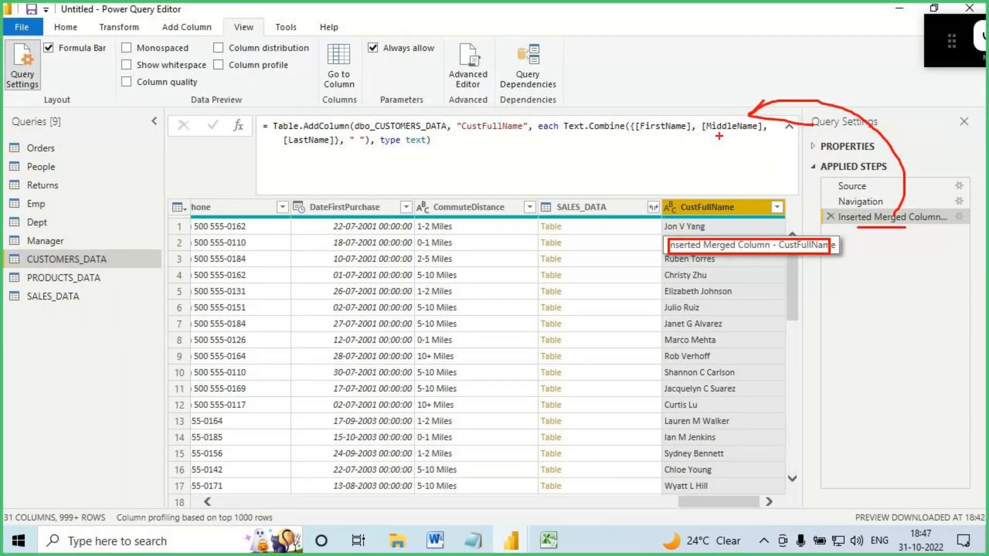
pyautogui.press('Escape')
# Box the Table.AddColumn formula, mark it with a star, and clear the drawing.
pyautogui.hotkey('ctrl', '2')
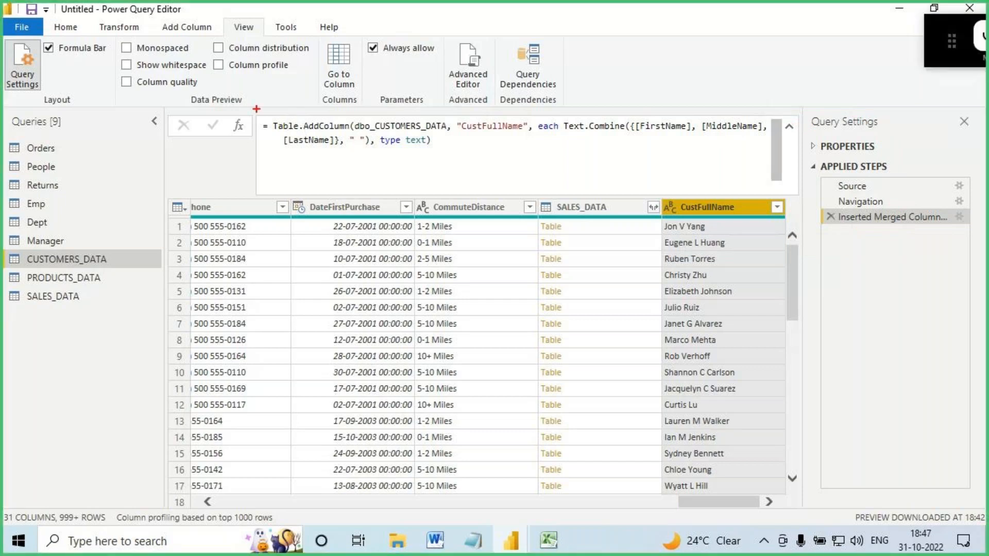
pyautogui.moveTo(252, 107); pyautogui.dragTo(792, 160)
pyautogui.moveTo(707, 69); pyautogui.dragTo(665, 119)
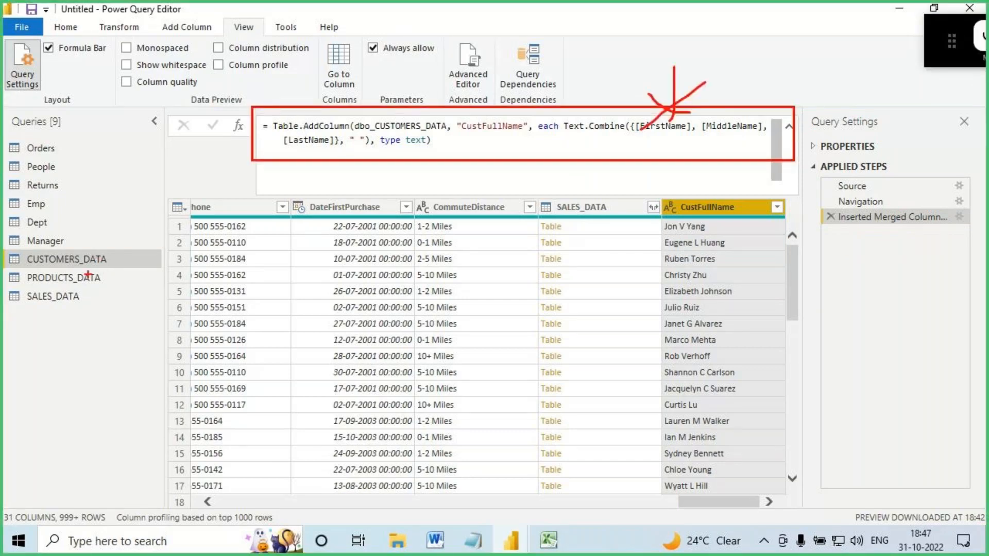
pyautogui.press('Escape')
# Open the PRODUCTS_DATA query, box its formula, underline and link Text.Upper to "EnglishProductName", and clear the drawing.
pyautogui.click(70, 277)
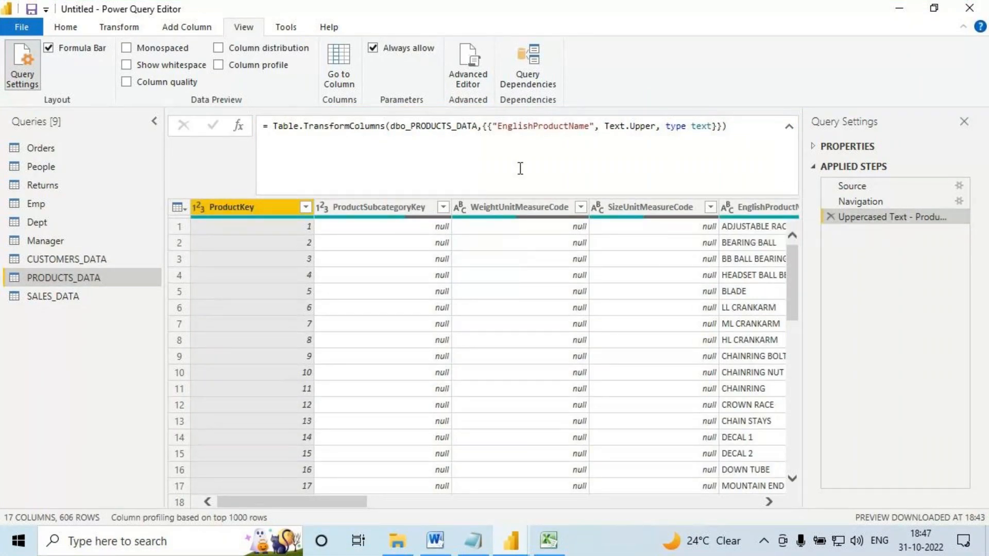
pyautogui.hotkey('ctrl', '2')
pyautogui.moveTo(230, 107); pyautogui.dragTo(795, 150)
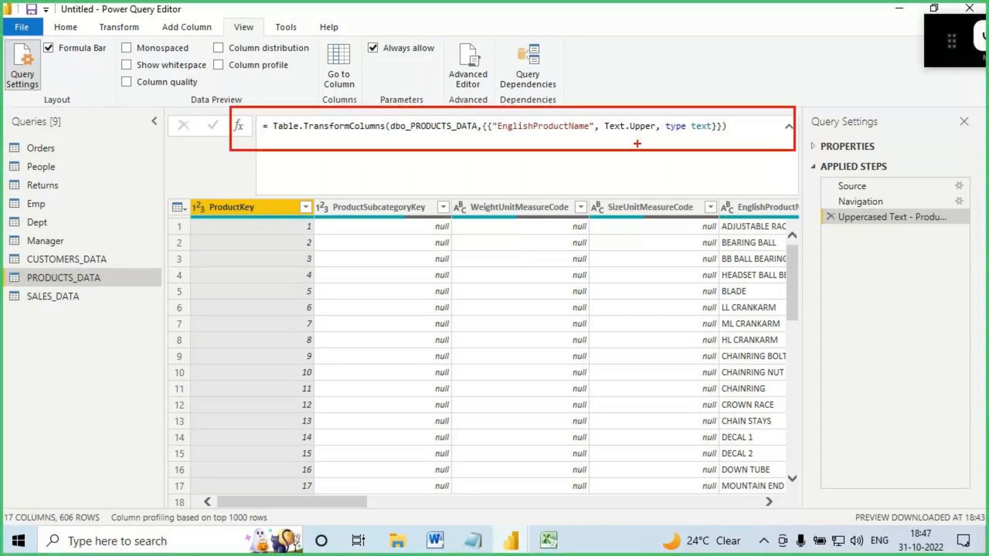
pyautogui.moveTo(606, 136)
pyautogui.mouseDown()
pyautogui.moveTo(645, 137)
pyautogui.moveTo(606, 137)
pyautogui.moveTo(631, 166)
pyautogui.mouseUp()
pyautogui.moveTo(632, 138)
pyautogui.mouseDown()
pyautogui.moveTo(619, 149)
pyautogui.moveTo(656, 146)
pyautogui.mouseUp()
pyautogui.moveTo(641, 111)
pyautogui.mouseDown()
pyautogui.moveTo(554, 103)
pyautogui.moveTo(547, 113)
pyautogui.mouseUp()
pyautogui.moveTo(502, 137); pyautogui.dragTo(590, 137)
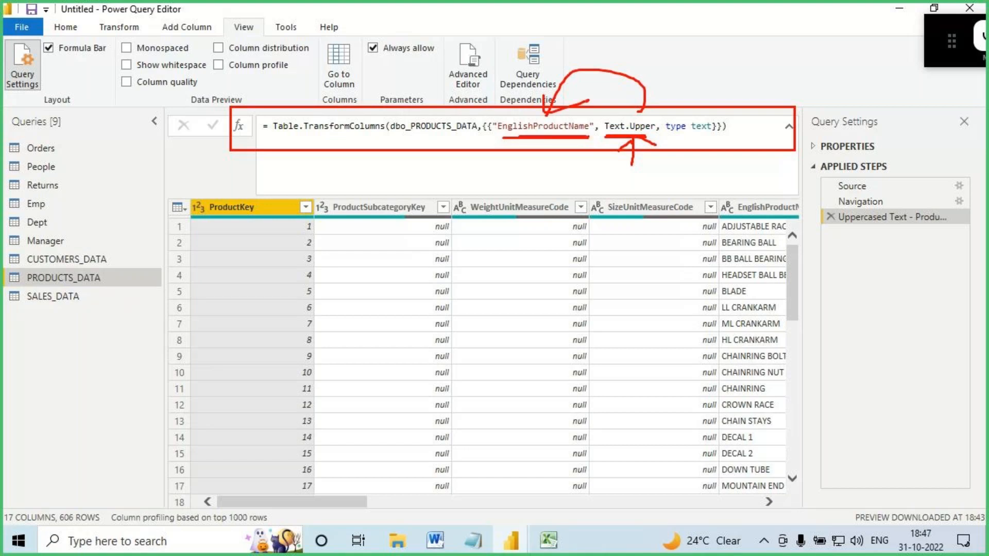
pyautogui.press('Escape')
# Draw an arrow beside the EnglishProductName values, clear the drawing, and select that column.
pyautogui.moveTo(340, 502); pyautogui.dragTo(419, 502)
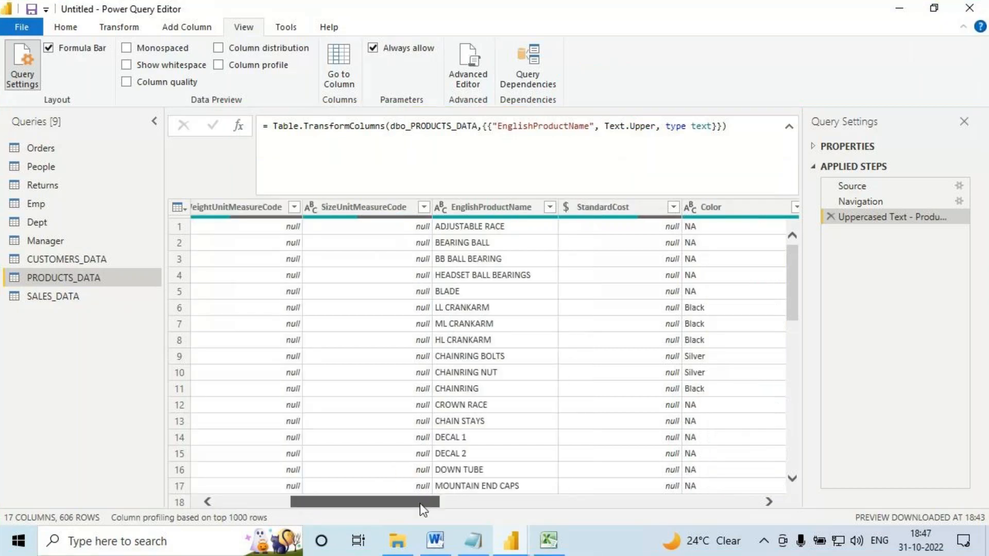
pyautogui.hotkey('ctrl', '2')
pyautogui.moveTo(427, 249); pyautogui.dragTo(428, 361)
pyautogui.moveTo(407, 316); pyautogui.dragTo(442, 349)
pyautogui.moveTo(455, 305); pyautogui.dragTo(418, 358)
pyautogui.press('Escape')
pyautogui.click(456, 208)
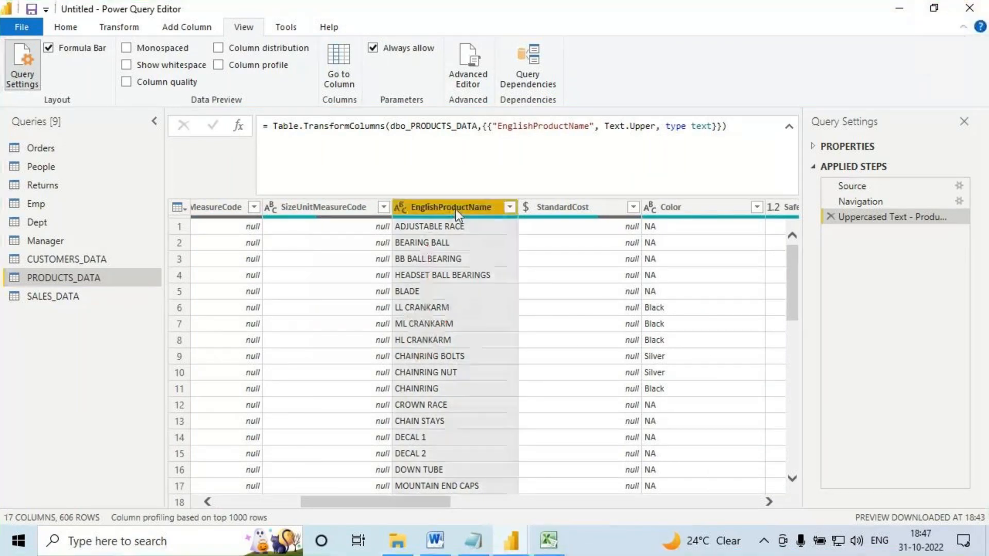
# Open the Orders query, draw three lines below its Uppercased Text step, and clear the drawing.
pyautogui.click(65, 29)
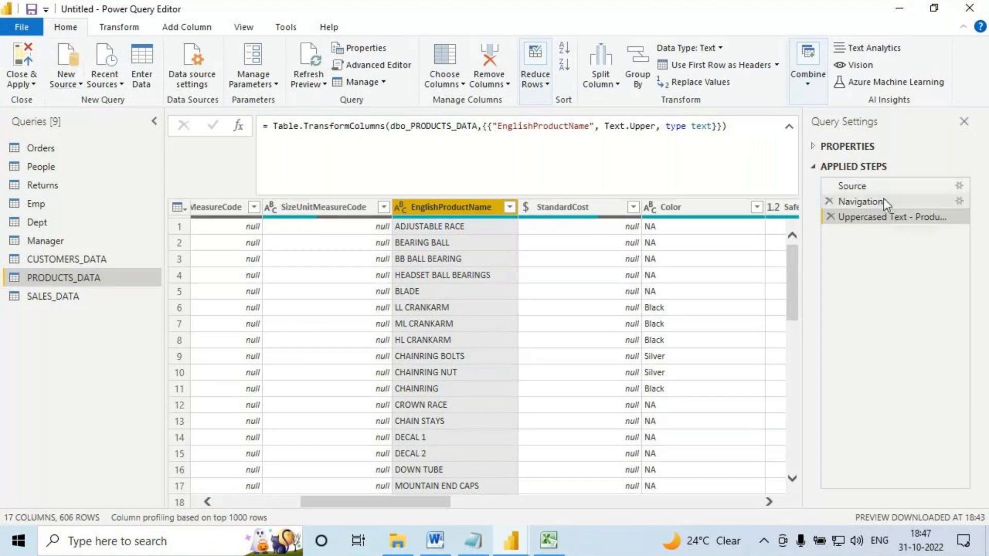
pyautogui.click(72, 149)
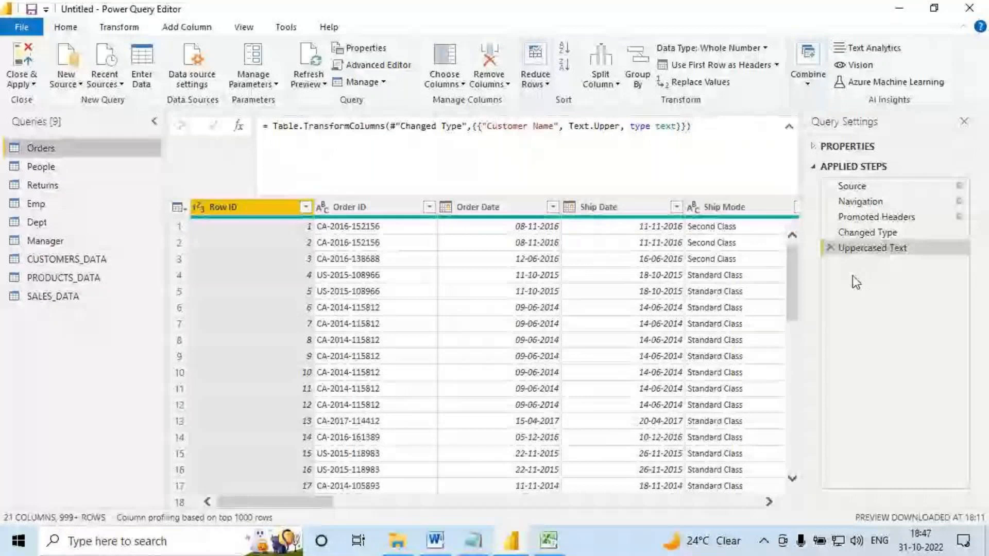
pyautogui.moveTo(840, 269); pyautogui.dragTo(886, 263)
pyautogui.moveTo(816, 287); pyautogui.dragTo(914, 274)
pyautogui.moveTo(822, 313); pyautogui.dragTo(955, 296)
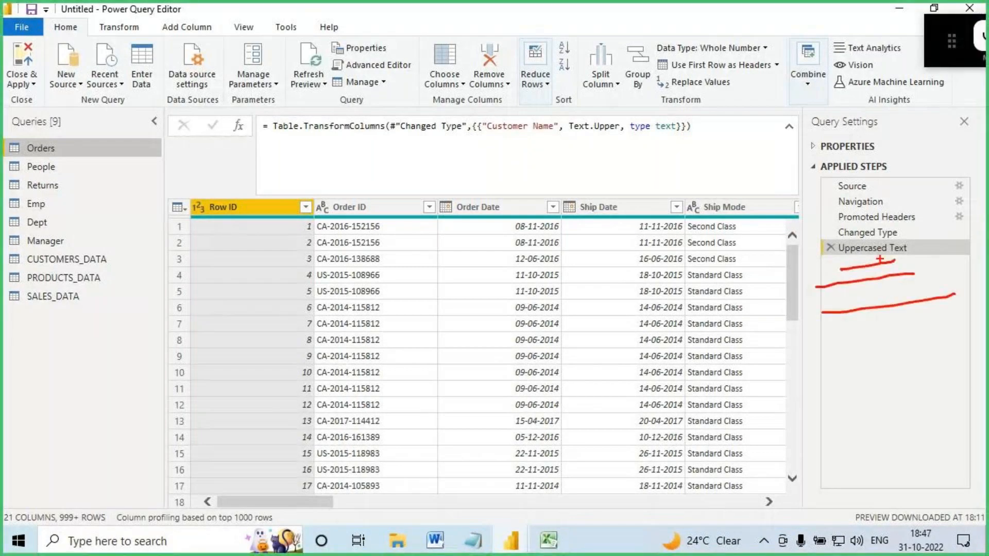
pyautogui.press('Escape')
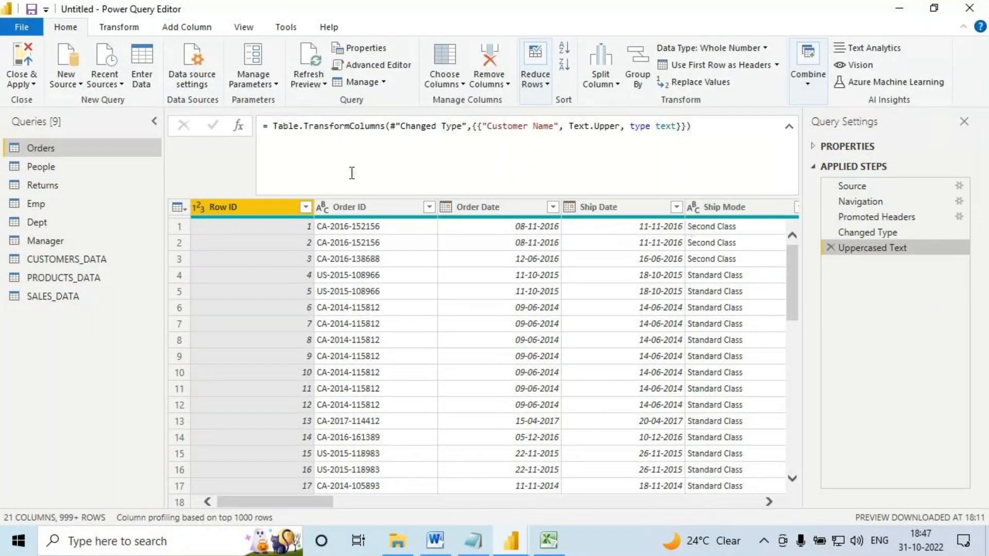
# Box the Orders formula bar, underline its code with a circled 1, draw three lines below the applied steps, and clear the drawing.
pyautogui.moveTo(173, 111); pyautogui.dragTo(818, 197)
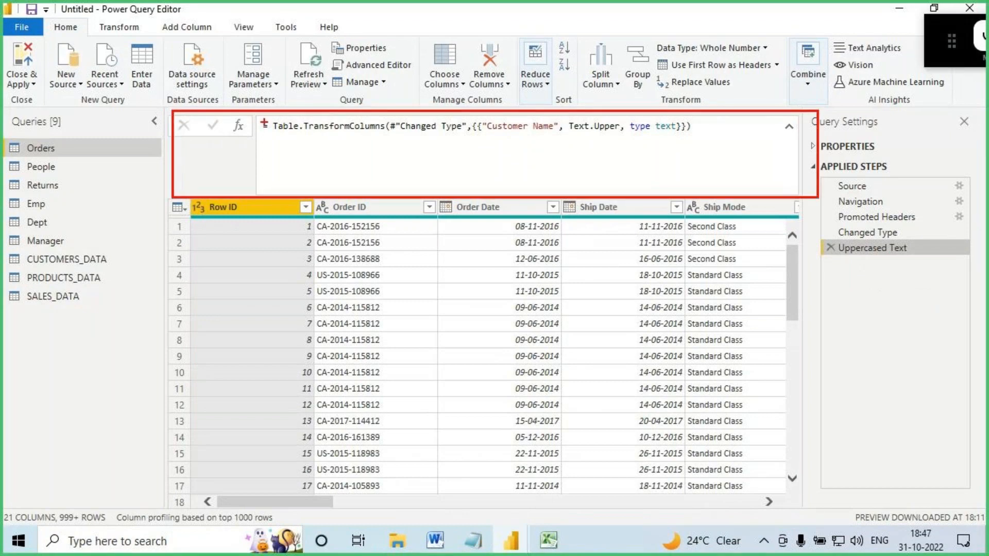
pyautogui.moveTo(275, 139)
pyautogui.mouseDown()
pyautogui.moveTo(392, 136)
pyautogui.moveTo(415, 174)
pyautogui.moveTo(418, 135)
pyautogui.mouseUp()
pyautogui.moveTo(842, 276); pyautogui.dragTo(914, 276)
pyautogui.moveTo(841, 295); pyautogui.dragTo(912, 295)
pyautogui.moveTo(856, 314); pyautogui.dragTo(939, 316)
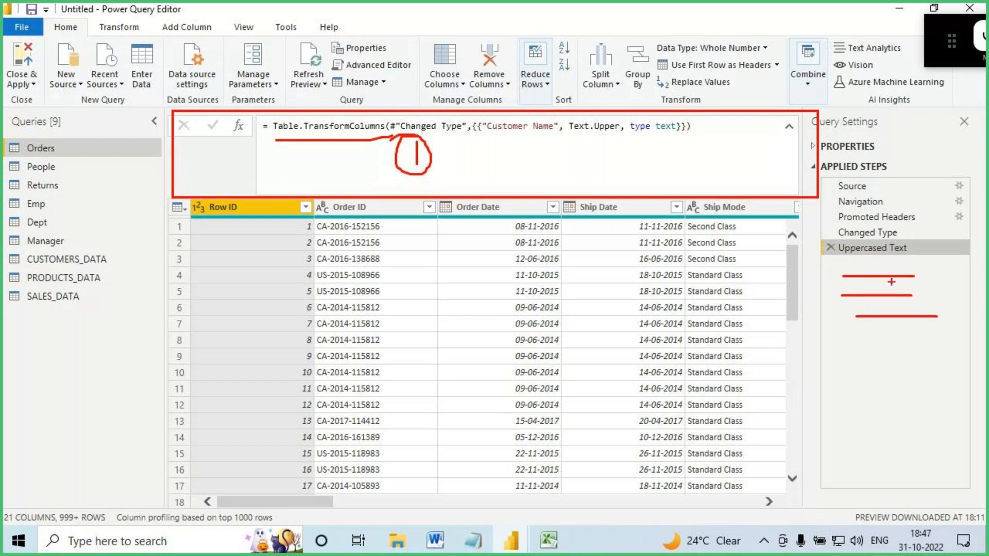
pyautogui.press('Escape')
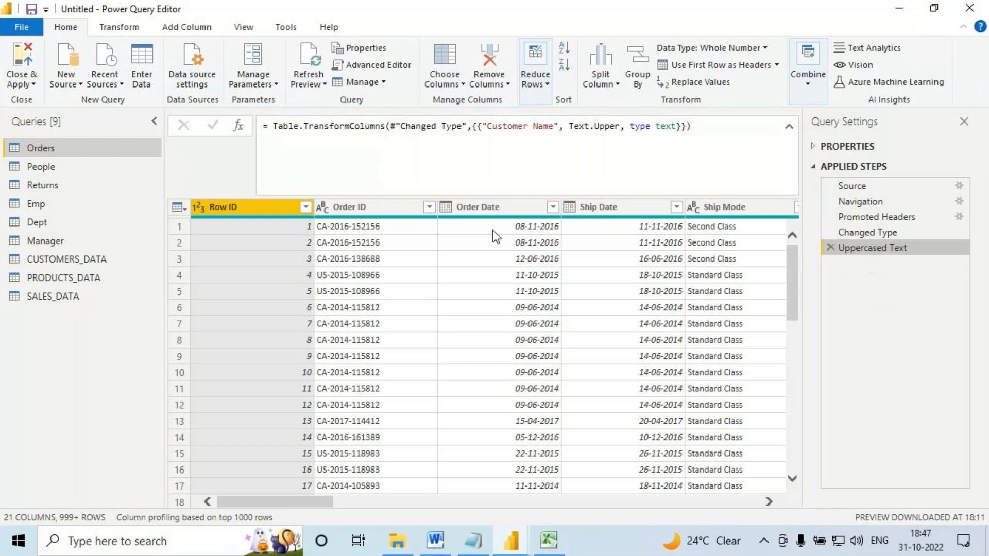
# Select the Order Date column, draw an arrow from its header past Ship Mode, underline the first date, and clear the drawing.
pyautogui.click(487, 209)
pyautogui.hotkey('ctrl', '2')
pyautogui.moveTo(482, 208); pyautogui.dragTo(769, 240)
pyautogui.moveTo(775, 193); pyautogui.dragTo(744, 248)
pyautogui.moveTo(510, 232); pyautogui.dragTo(562, 229)
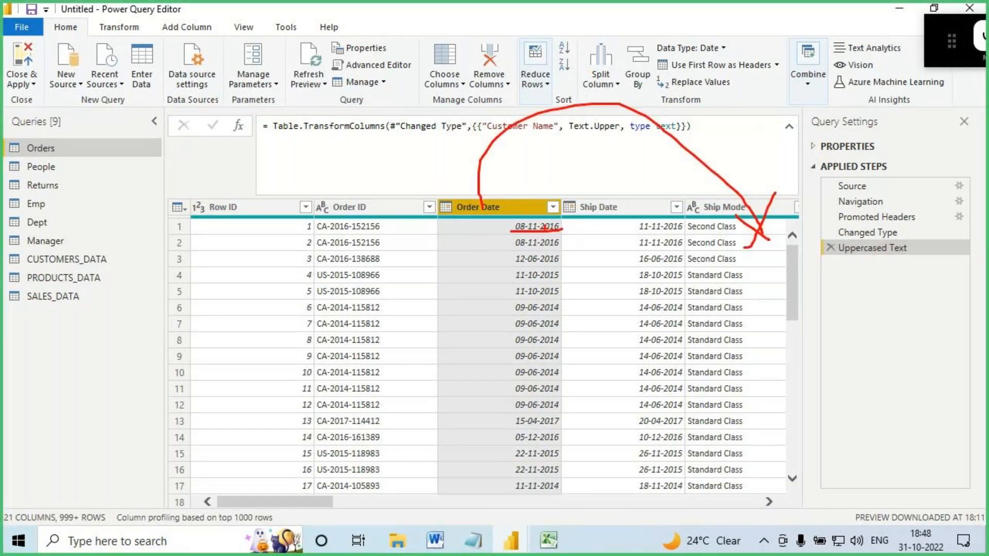
pyautogui.moveTo(744, 247); pyautogui.dragTo(823, 254)
pyautogui.press('Escape')
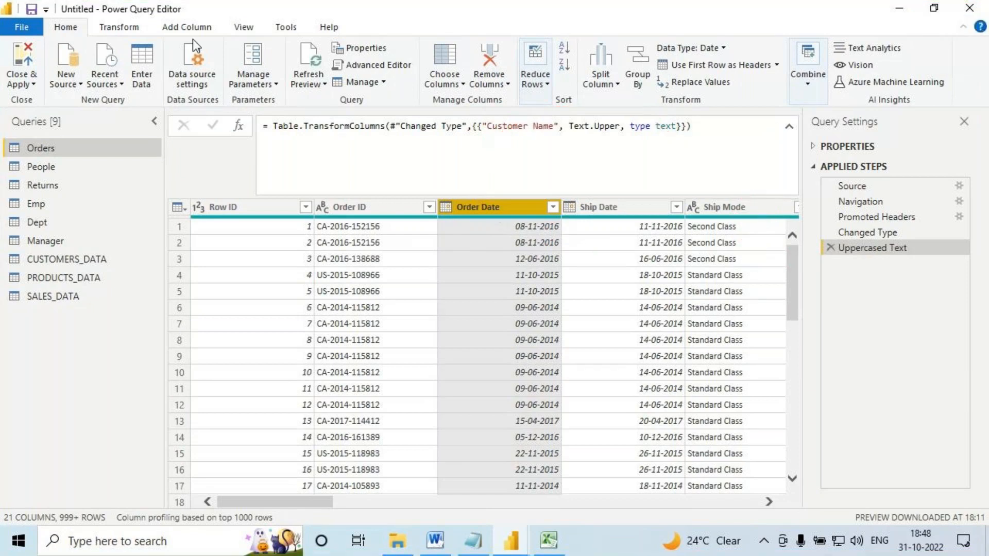
# Add a new Year column extracted from the Order Date column in the Orders query.
pyautogui.click(183, 28)
pyautogui.click(613, 67)
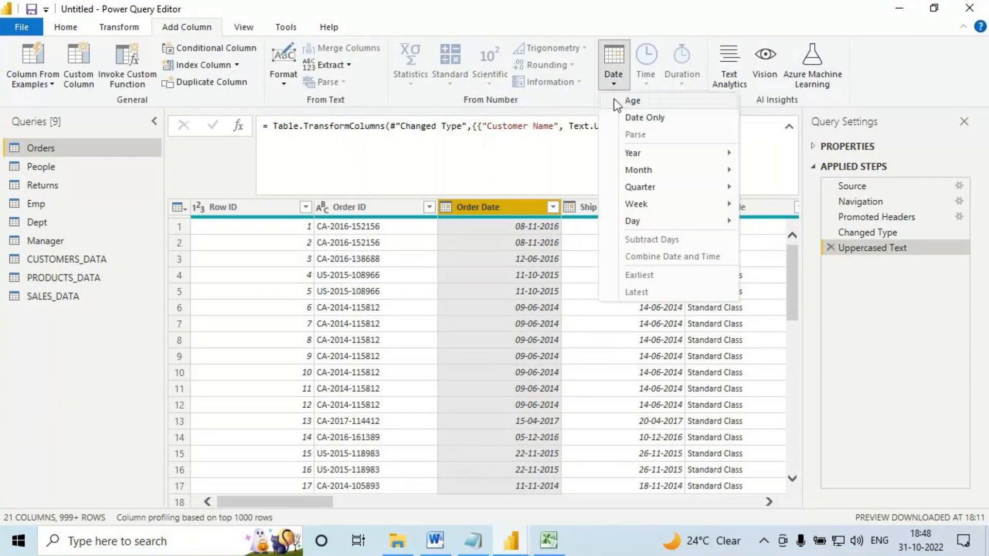
pyautogui.moveTo(725, 152)
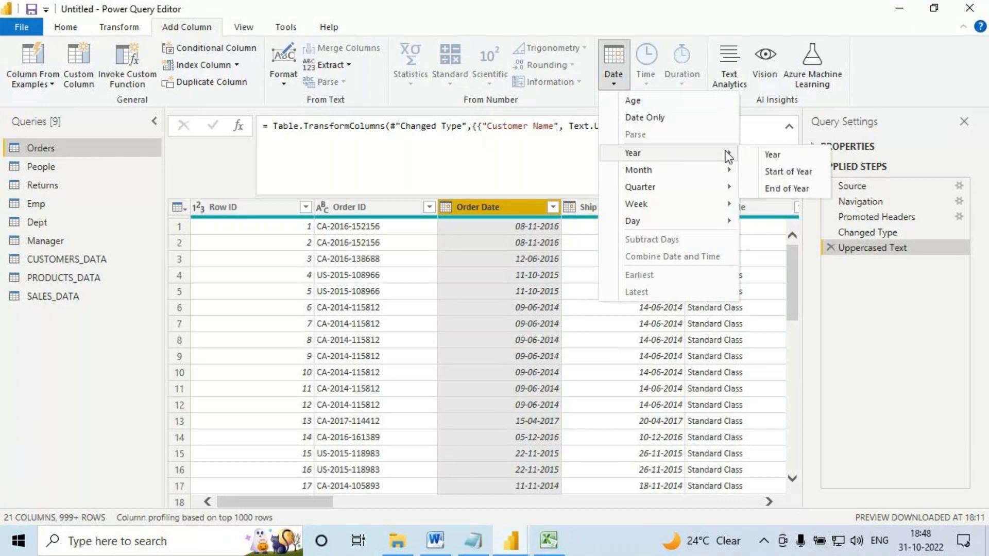
pyautogui.click(771, 155)
# Draw a box around the Inserted Year applied step, underline its name, and clear the drawing.
pyautogui.hotkey('ctrl', '2')
pyautogui.moveTo(823, 256); pyautogui.dragTo(918, 272)
pyautogui.moveTo(844, 268); pyautogui.dragTo(902, 268)
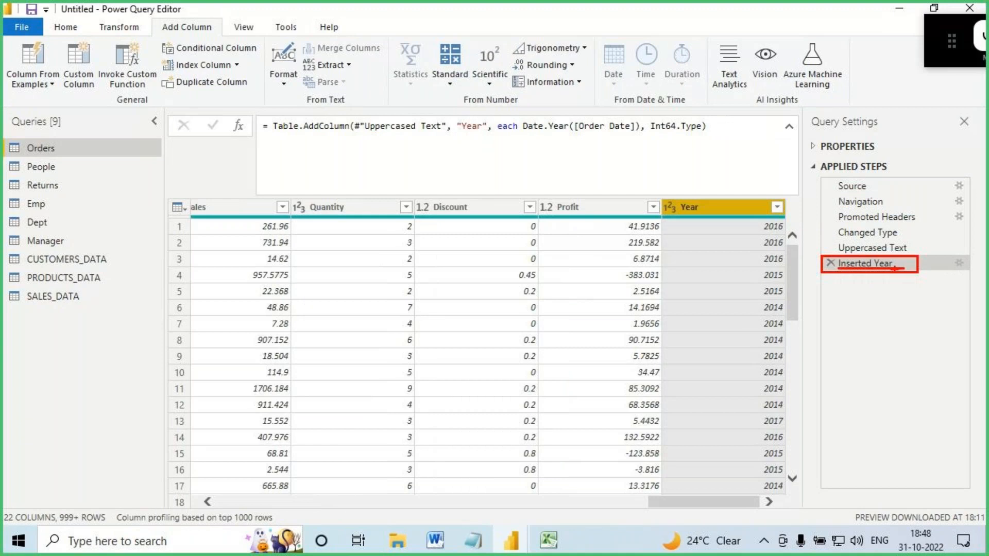
pyautogui.press('Escape')
# Rename the Inserted Year applied step as "Inserted Year - OrderDate".
pyautogui.rightClick(883, 265)
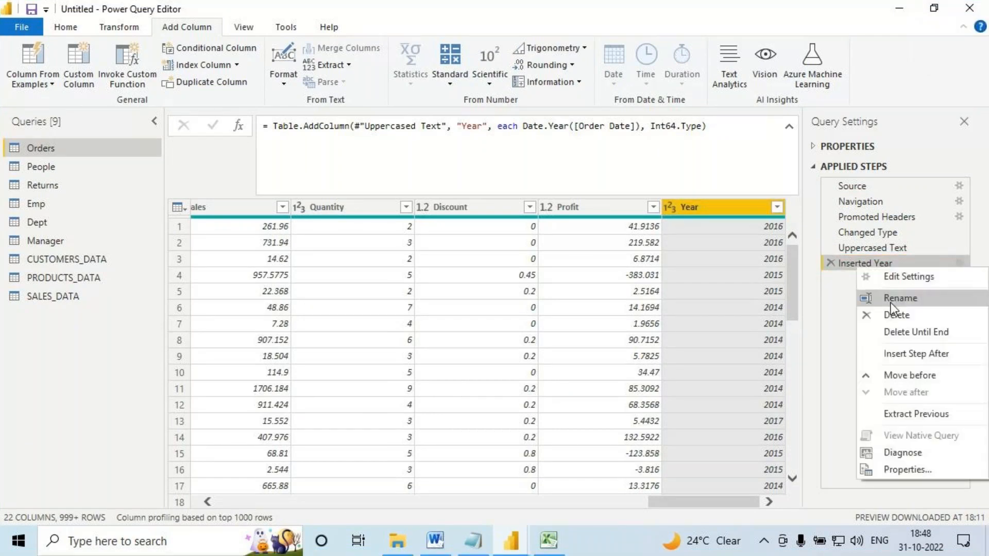
pyautogui.click(891, 304)
pyautogui.click(936, 263)
pyautogui.write('-')
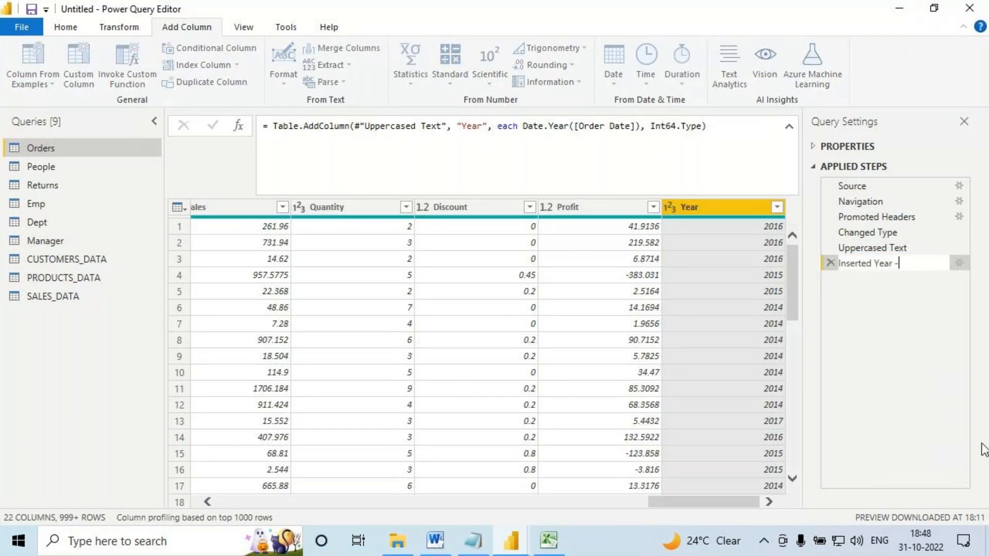
pyautogui.write(' Order')
pyautogui.write('Da')
pyautogui.write('r')
pyautogui.write('e')
pyautogui.press('Return')
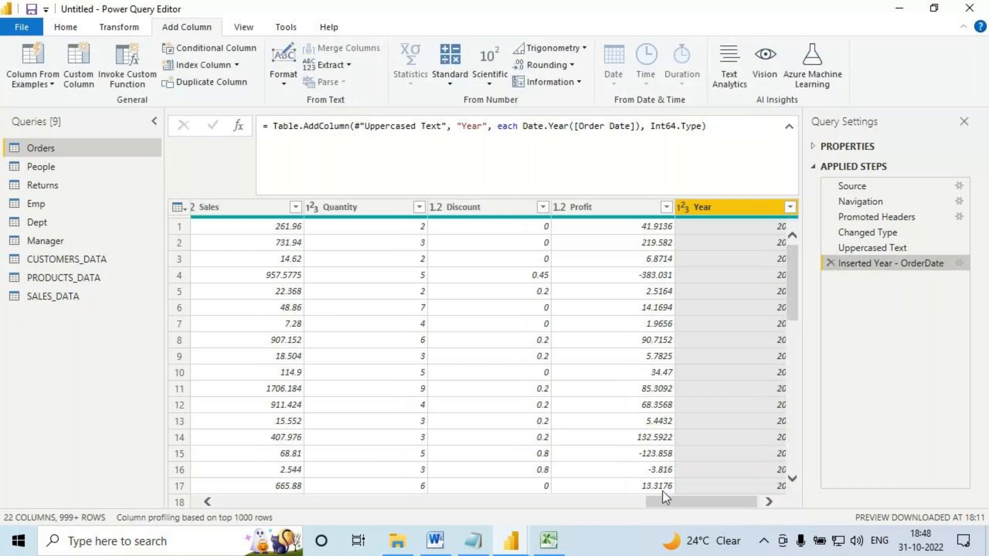
# View the Uppercased Text step, return to the Inserted Year - OrderDate step, and highlight its full formula code.
pyautogui.click(872, 248)
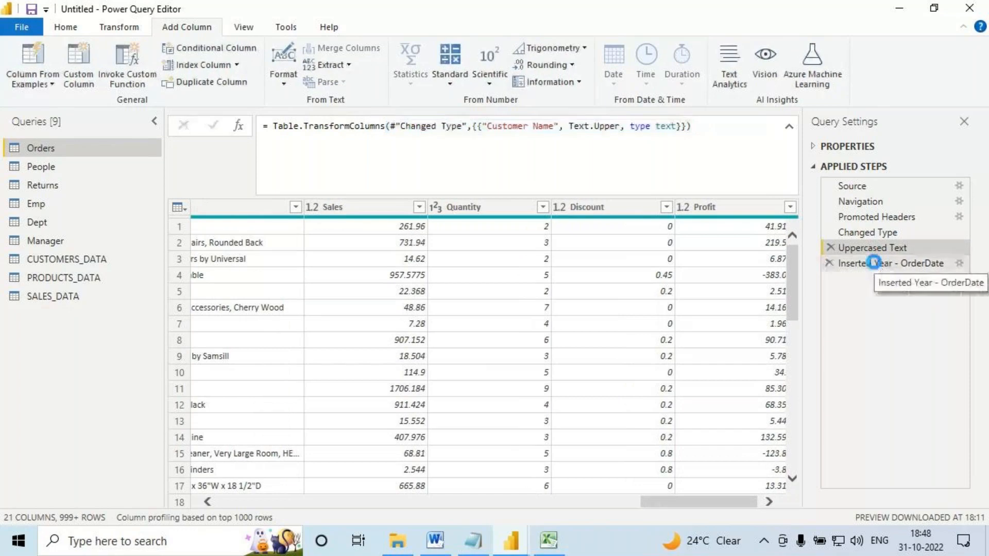
pyautogui.click(873, 263)
pyautogui.moveTo(778, 127); pyautogui.dragTo(351, 116)
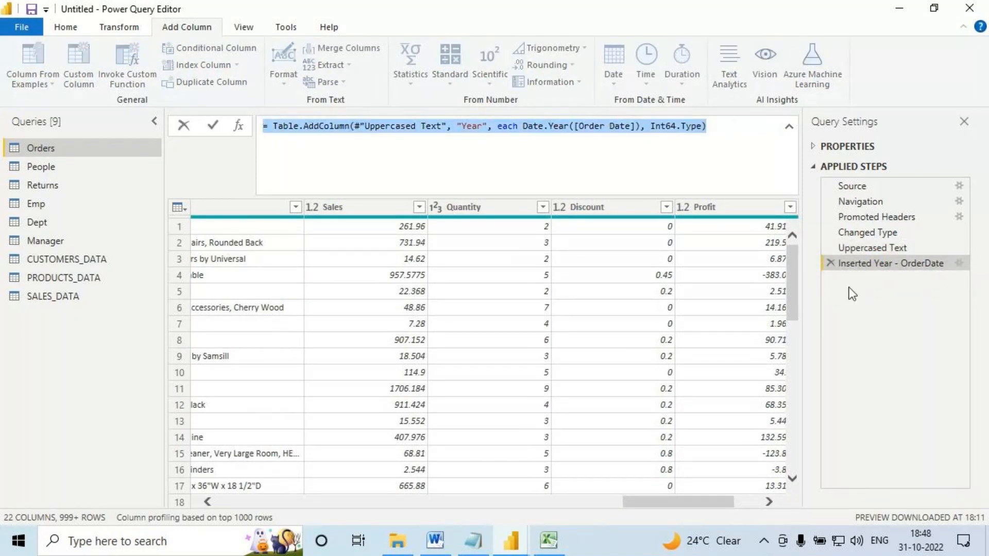
# Draw three lines below the applied steps, box the formula bar with an arrow, and clear the drawing.
pyautogui.moveTo(835, 282); pyautogui.dragTo(871, 283)
pyautogui.moveTo(835, 293); pyautogui.dragTo(879, 293)
pyautogui.moveTo(832, 310); pyautogui.dragTo(921, 309)
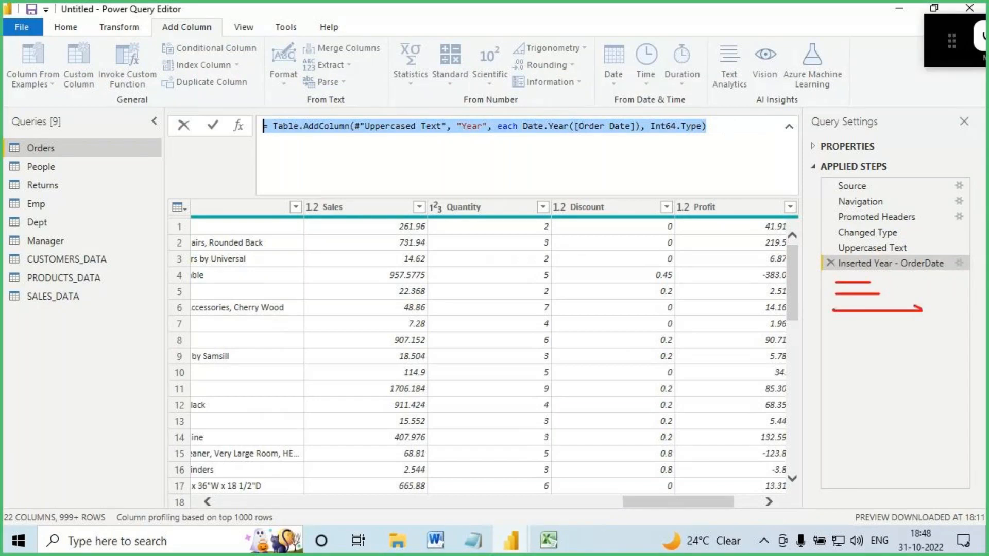
pyautogui.moveTo(227, 105)
pyautogui.mouseDown()
pyautogui.moveTo(260, 132)
pyautogui.moveTo(704, 177)
pyautogui.mouseUp()
pyautogui.moveTo(560, 112)
pyautogui.mouseDown()
pyautogui.moveTo(617, 65)
pyautogui.moveTo(617, 95)
pyautogui.mouseUp()
pyautogui.press('Escape')
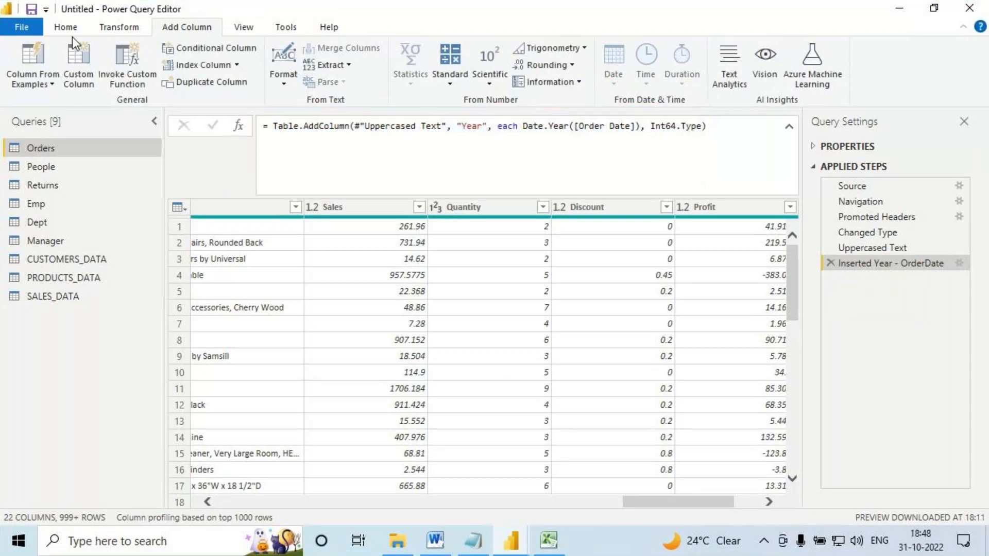
# Display the Home commands, draw an arc over the applied steps, and clear the drawing.
pyautogui.click(73, 30)
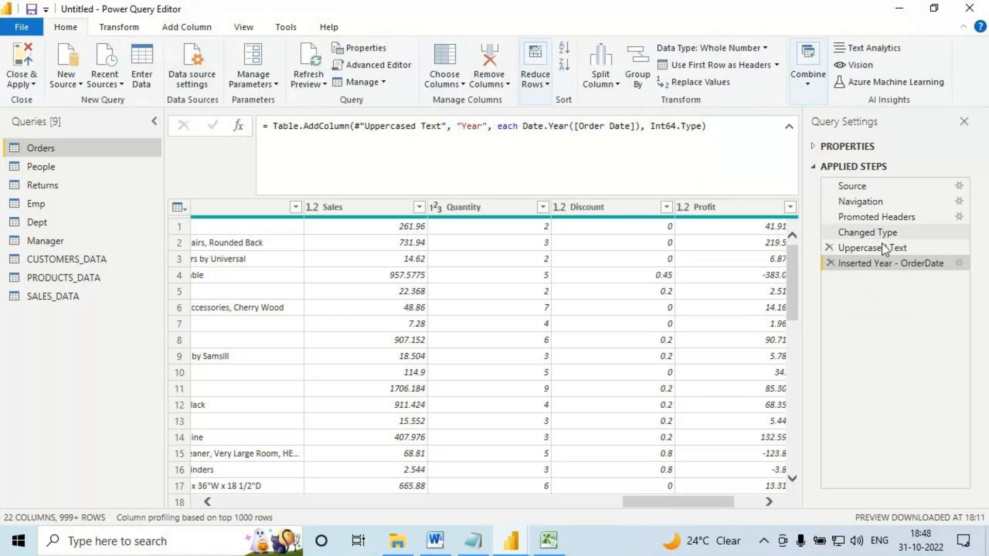
pyautogui.moveTo(916, 203)
pyautogui.mouseDown()
pyautogui.moveTo(856, 167)
pyautogui.moveTo(802, 219)
pyautogui.mouseUp()
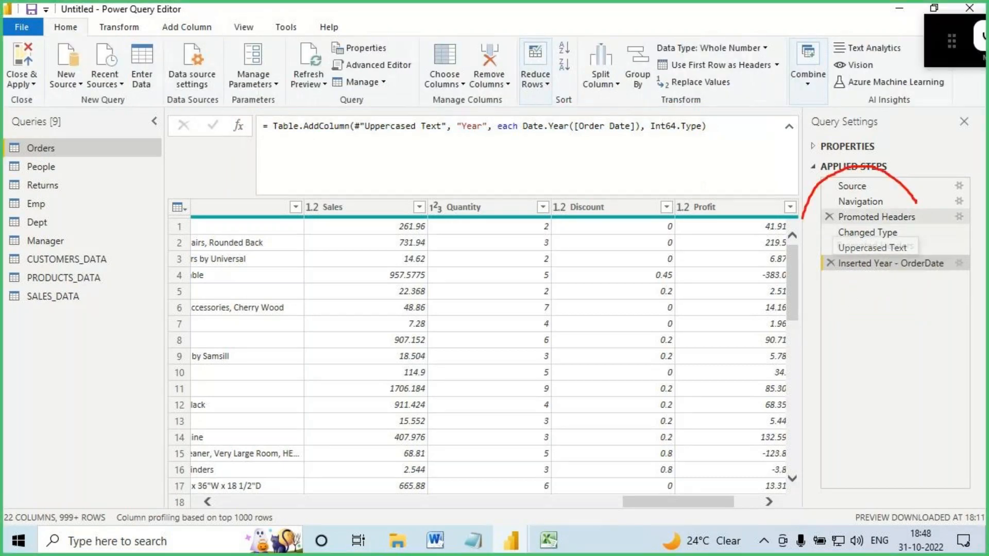
pyautogui.press('Escape')
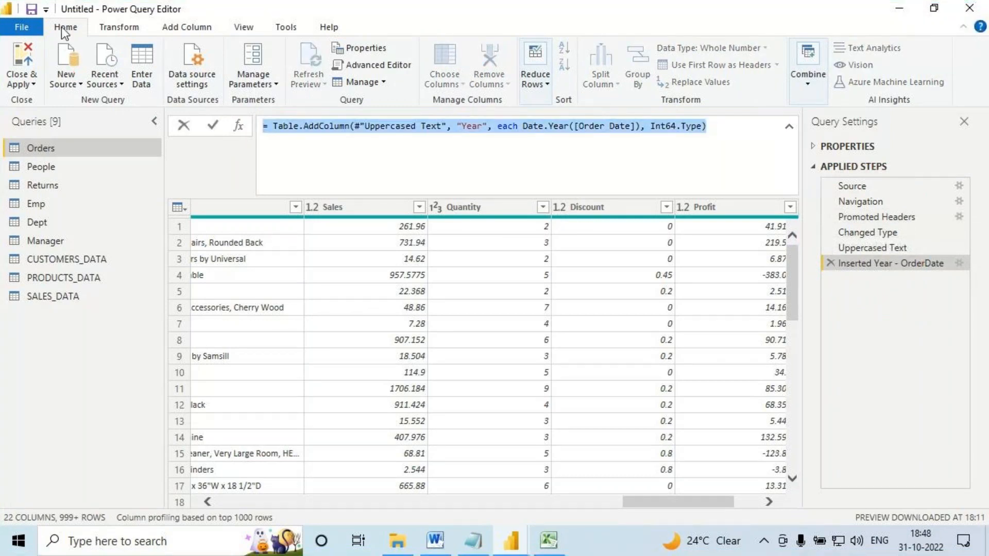
# Box the Advanced Editor command with an arrow, underline Orders and Home, circle the applied steps, and open the Advanced Editor.
pyautogui.hotkey('ctrl', '2')
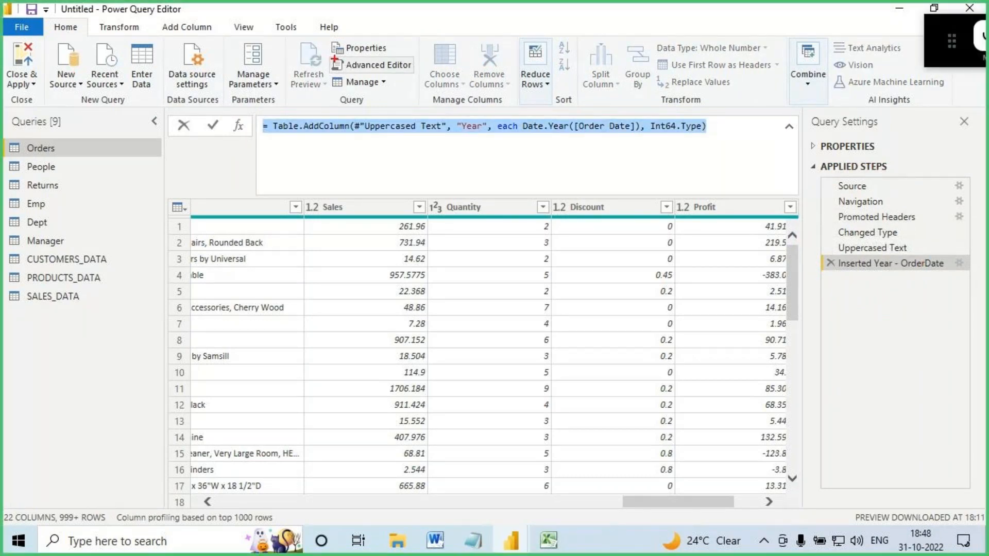
pyautogui.moveTo(330, 57)
pyautogui.mouseDown()
pyautogui.moveTo(417, 72)
pyautogui.moveTo(433, 29)
pyautogui.moveTo(453, 27)
pyautogui.mouseUp()
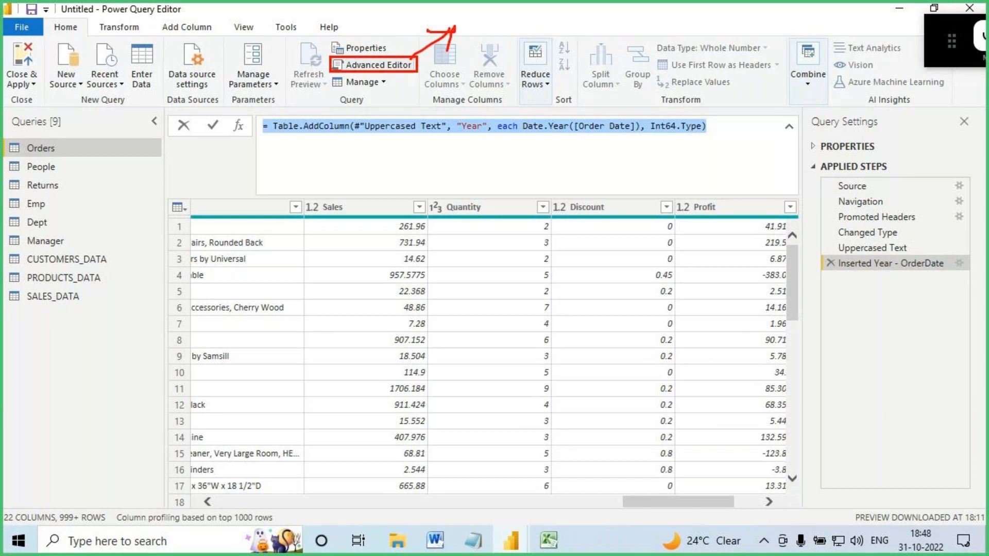
pyautogui.moveTo(23, 161); pyautogui.dragTo(75, 158)
pyautogui.moveTo(886, 191)
pyautogui.mouseDown()
pyautogui.moveTo(853, 171)
pyautogui.moveTo(915, 211)
pyautogui.moveTo(896, 180)
pyautogui.moveTo(903, 219)
pyautogui.moveTo(874, 218)
pyautogui.moveTo(887, 182)
pyautogui.mouseUp()
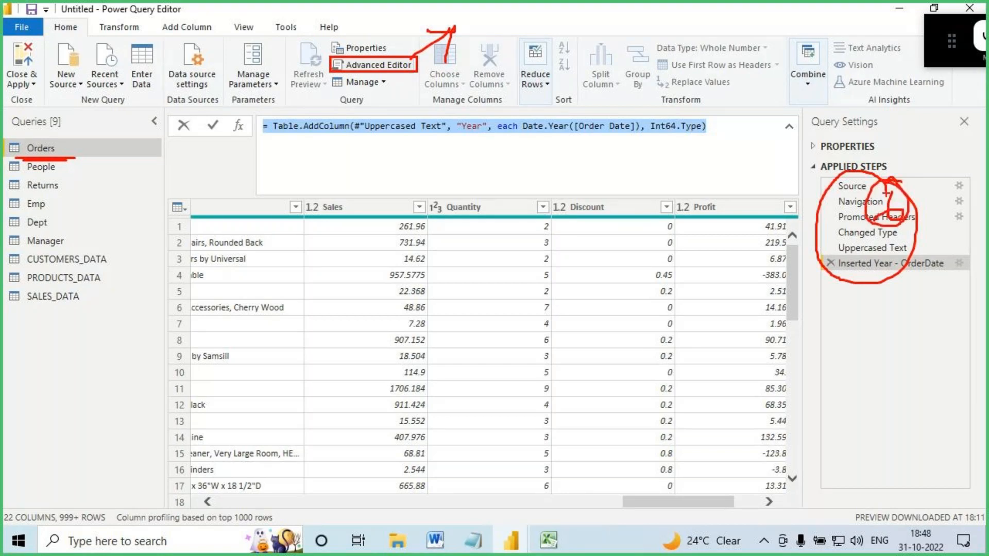
pyautogui.moveTo(51, 35); pyautogui.dragTo(87, 35)
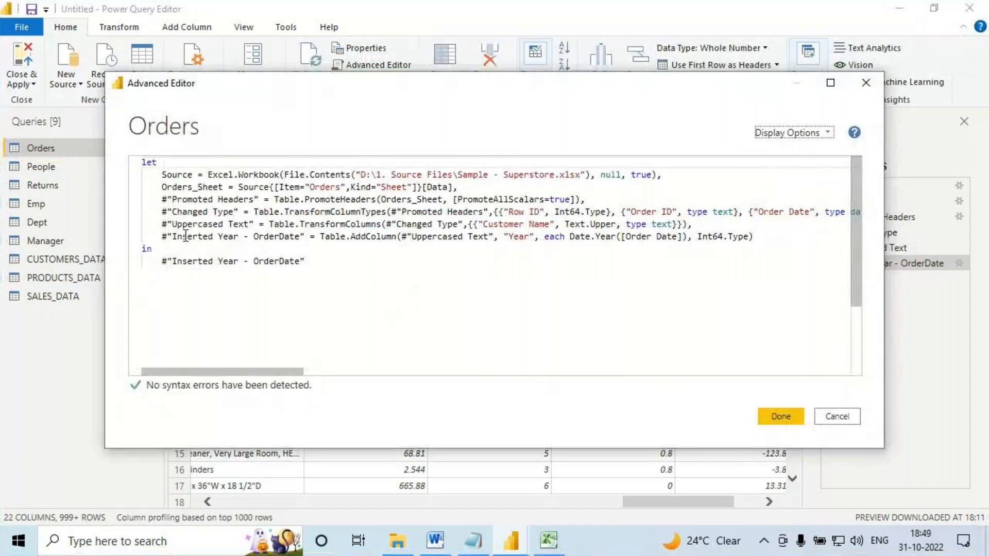
# Box the Orders M code, draw arrows to each step's line from Source to Inserted Year, and underline Customer Name.
pyautogui.hotkey('ctrl', '2')
pyautogui.moveTo(115, 152); pyautogui.dragTo(845, 285)
pyautogui.moveTo(160, 175)
pyautogui.mouseDown()
pyautogui.moveTo(109, 175)
pyautogui.moveTo(96, 185)
pyautogui.moveTo(158, 198)
pyautogui.mouseUp()
pyautogui.moveTo(95, 212)
pyautogui.mouseDown()
pyautogui.moveTo(157, 212)
pyautogui.moveTo(96, 220)
pyautogui.mouseUp()
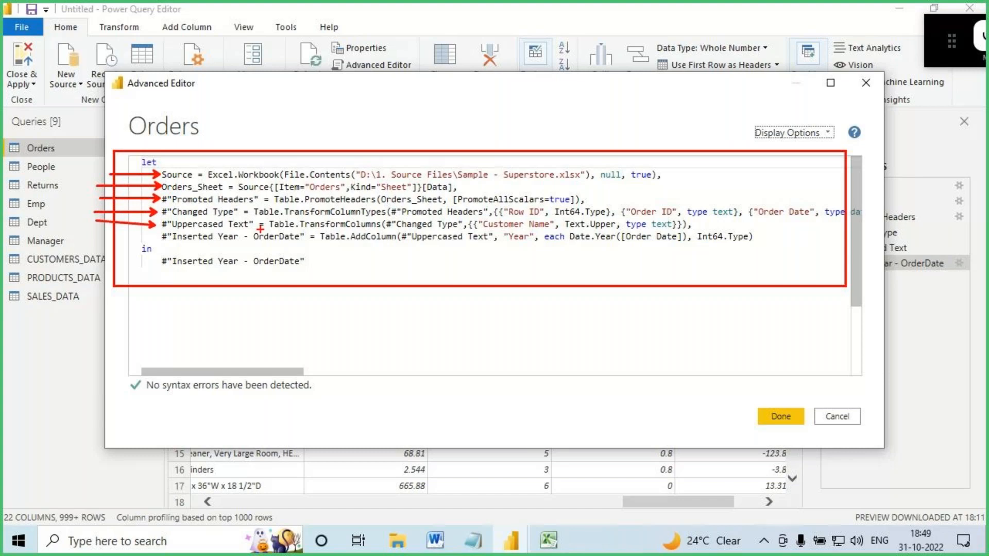
pyautogui.moveTo(503, 226); pyautogui.dragTo(561, 229)
pyautogui.moveTo(90, 238); pyautogui.dragTo(163, 237)
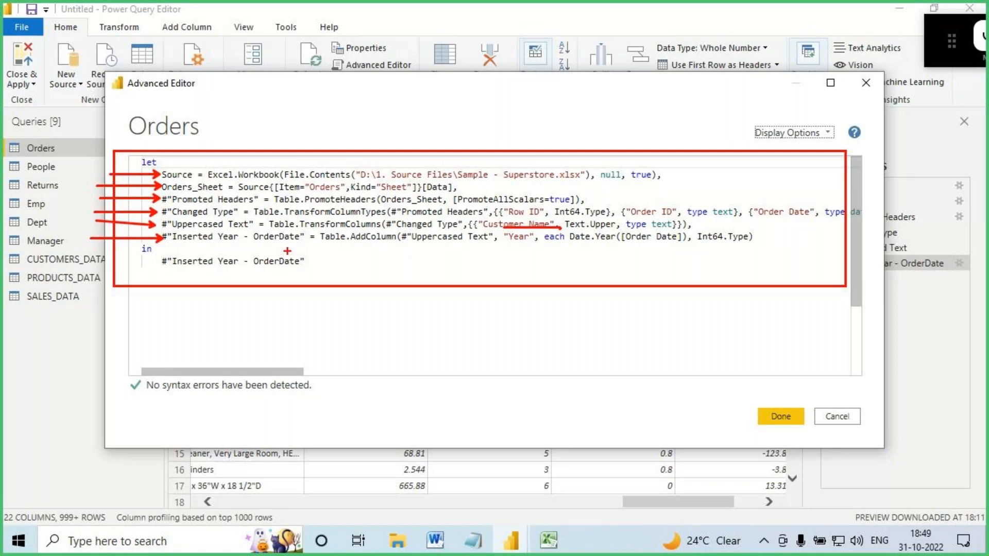
# Underline OrderDate, draw a downward arrow to the source file path, clear the drawing, and close the Advanced Editor without changes.
pyautogui.moveTo(255, 247); pyautogui.dragTo(299, 244)
pyautogui.moveTo(364, 124); pyautogui.dragTo(378, 175)
pyautogui.moveTo(400, 144); pyautogui.dragTo(363, 184)
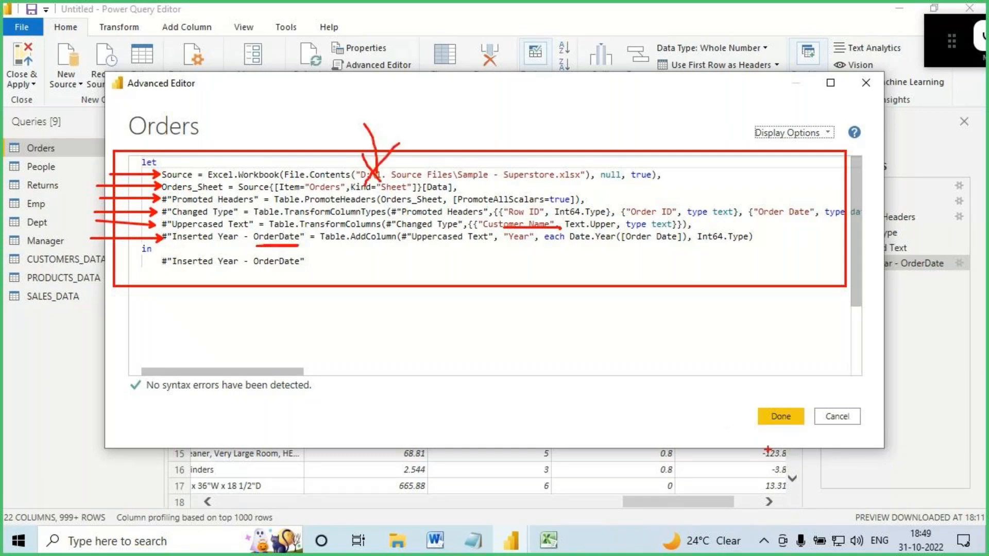
pyautogui.press('Escape')
pyautogui.click(837, 417)
# Switch to Notepad and add a dashed divider and the heading "6. Advanced Editor" below the Formula Bar notes.
pyautogui.click(472, 542)
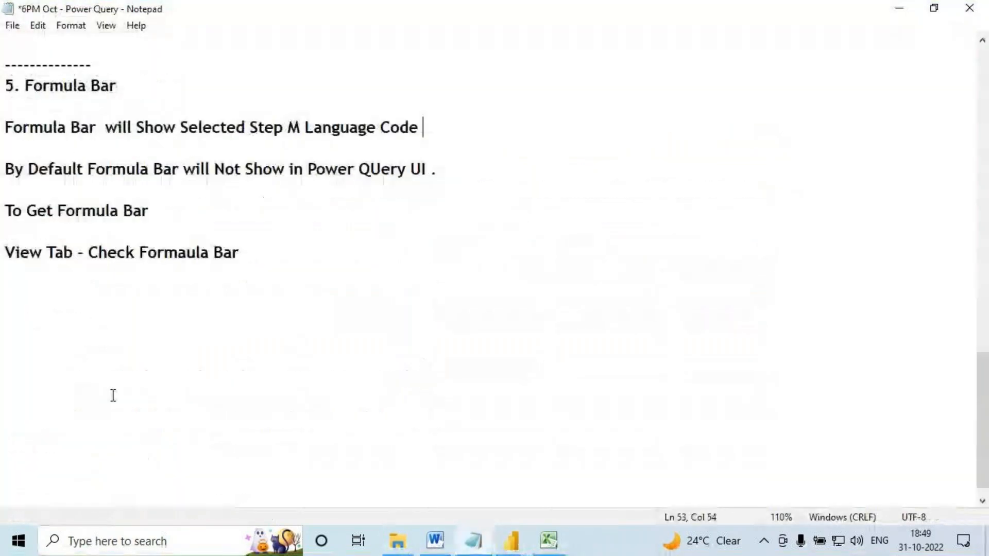
pyautogui.click(5, 286)
pyautogui.write('---------')
pyautogui.press('Return')
pyautogui.write('6. ')
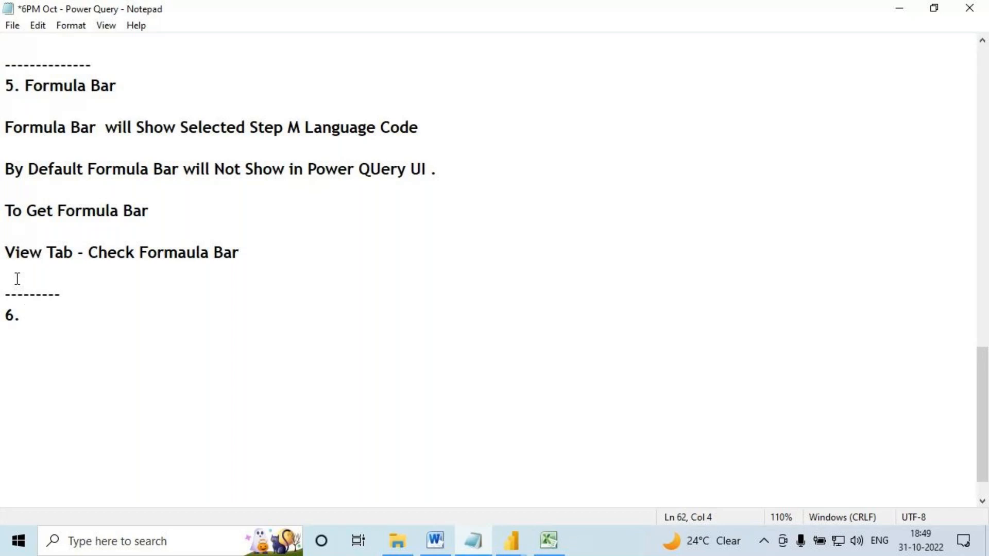
pyautogui.write('Advance')
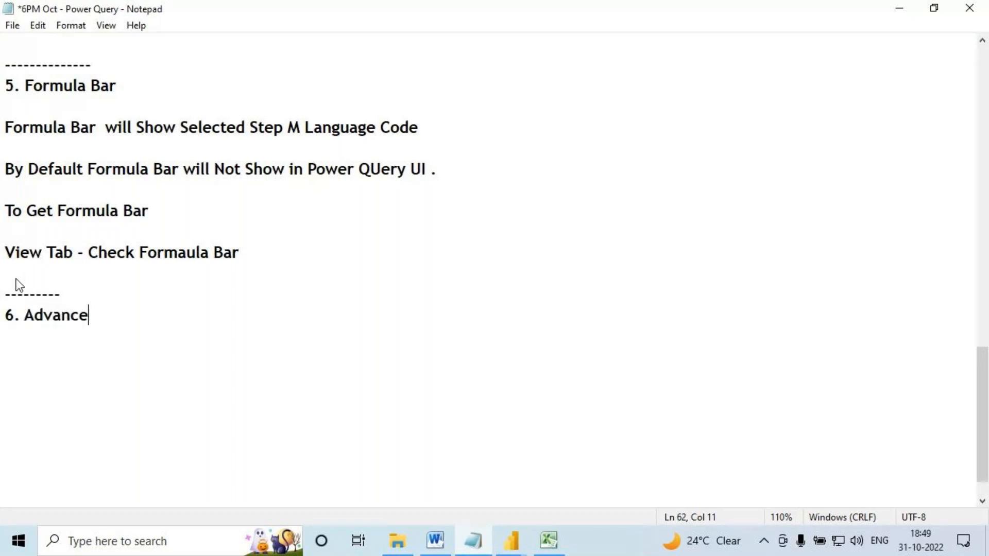
pyautogui.write('d Editoe')
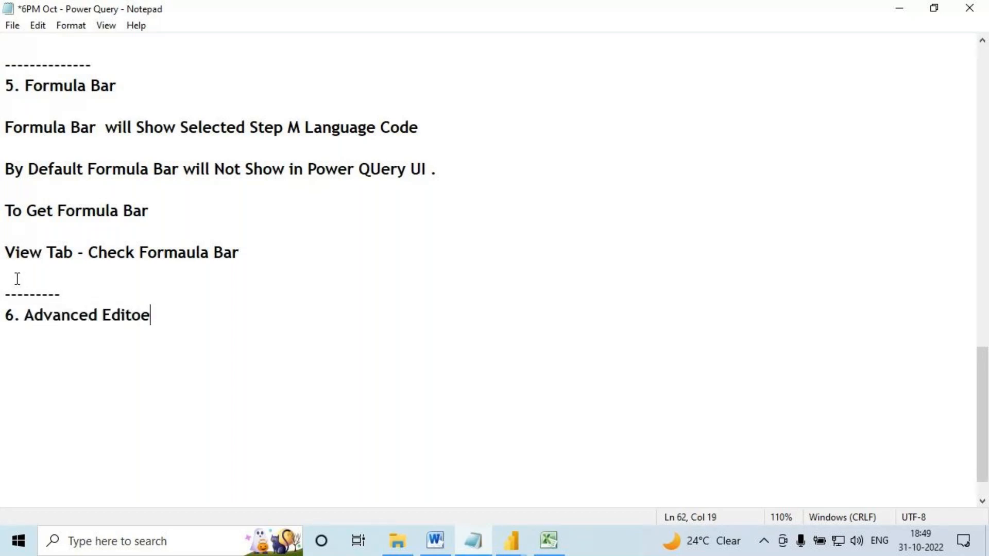
pyautogui.press('BackSpace')
pyautogui.write('r')
pyautogui.press('Return')
pyautogui.press('Return')
# Write "Advanced Editor will Show All the Steps M Language Code" below the heading, reusing the heading's copied text.
pyautogui.moveTo(33, 316); pyautogui.dragTo(102, 316)
pyautogui.moveTo(25, 322); pyautogui.dragTo(228, 320)
pyautogui.hotkey('ctrl', 'c')
pyautogui.click(46, 359)
pyautogui.hotkey('ctrl', 'v')
pyautogui.write('will S')
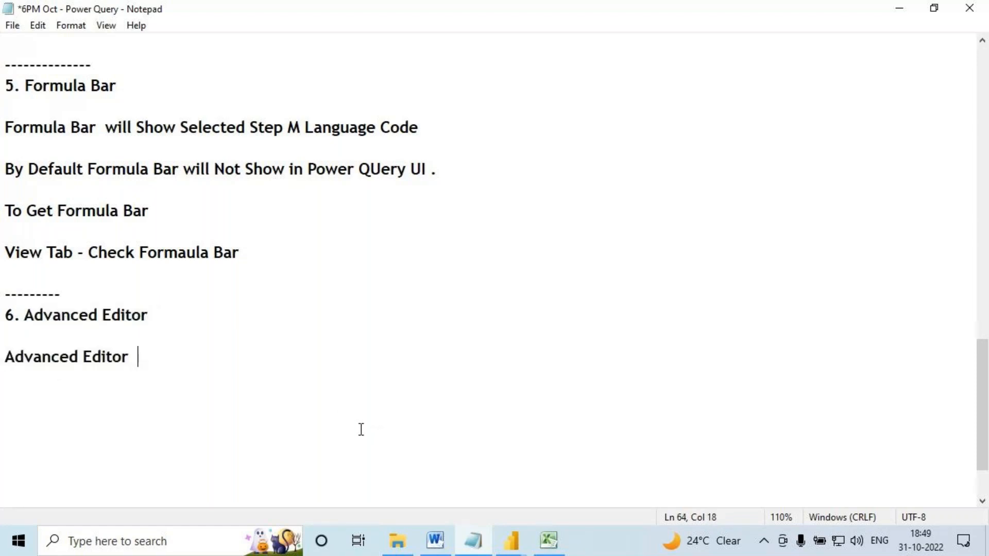
pyautogui.write('how')
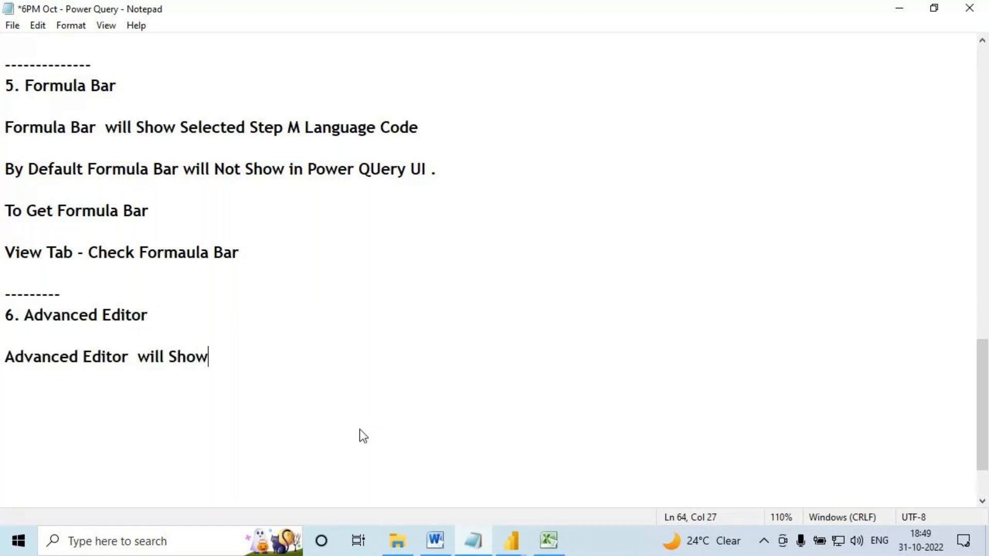
pyautogui.write(' All the St')
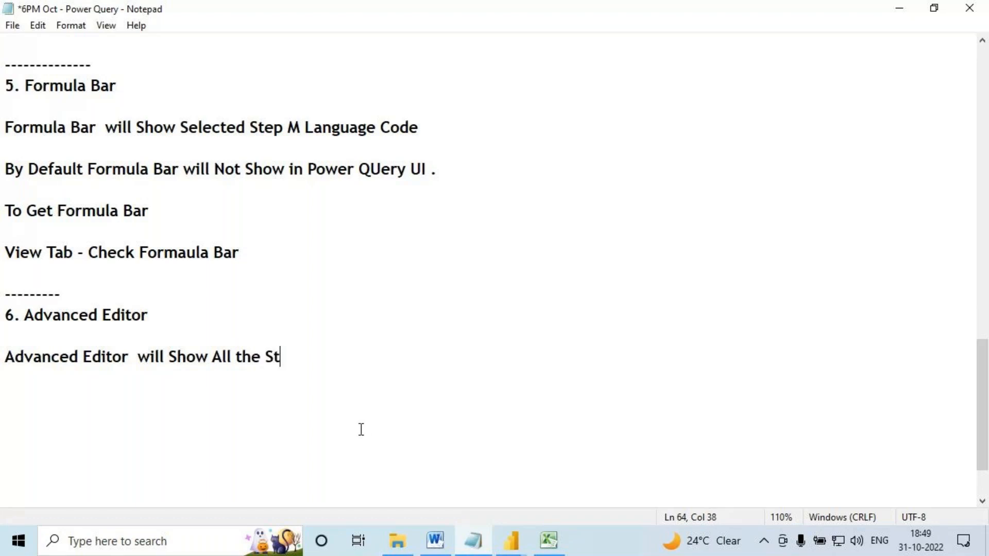
pyautogui.write('eps M ')
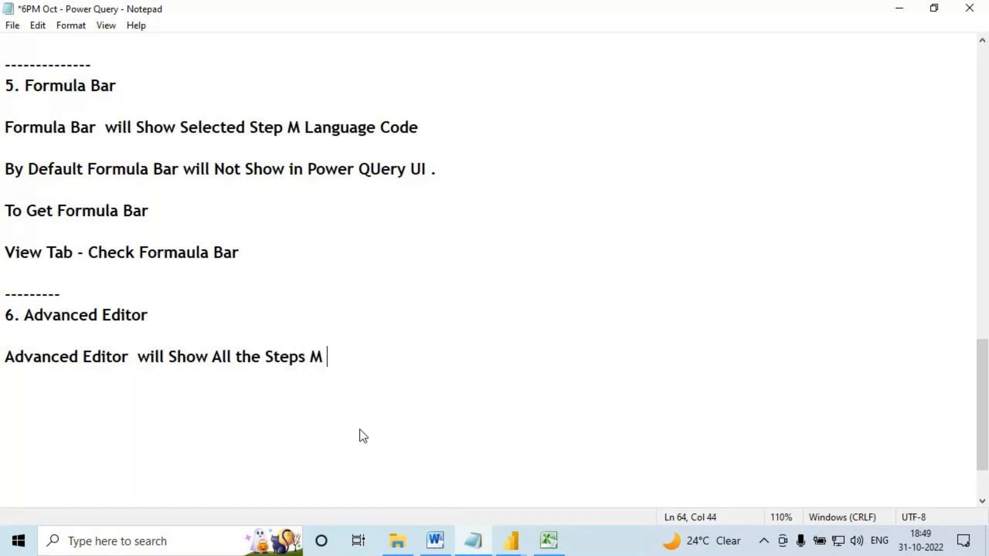
pyautogui.write('Language Code')
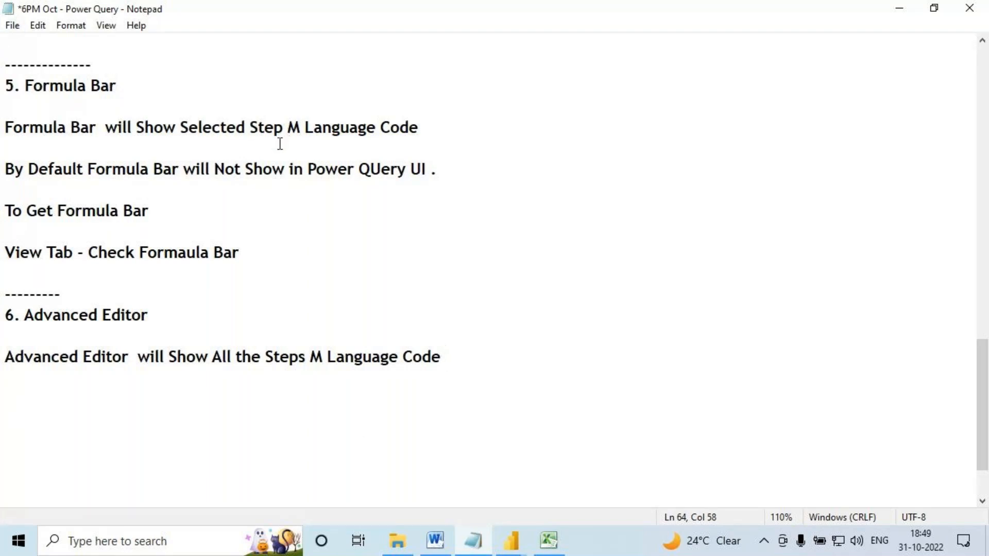
# Highlight the heading and "All the Steps" in the notes, switch to Power Query Editor, and collapse the formula bar.
pyautogui.moveTo(61, 315); pyautogui.dragTo(181, 322)
pyautogui.moveTo(207, 355); pyautogui.dragTo(306, 355)
pyautogui.moveTo(510, 541)
pyautogui.click(614, 463)
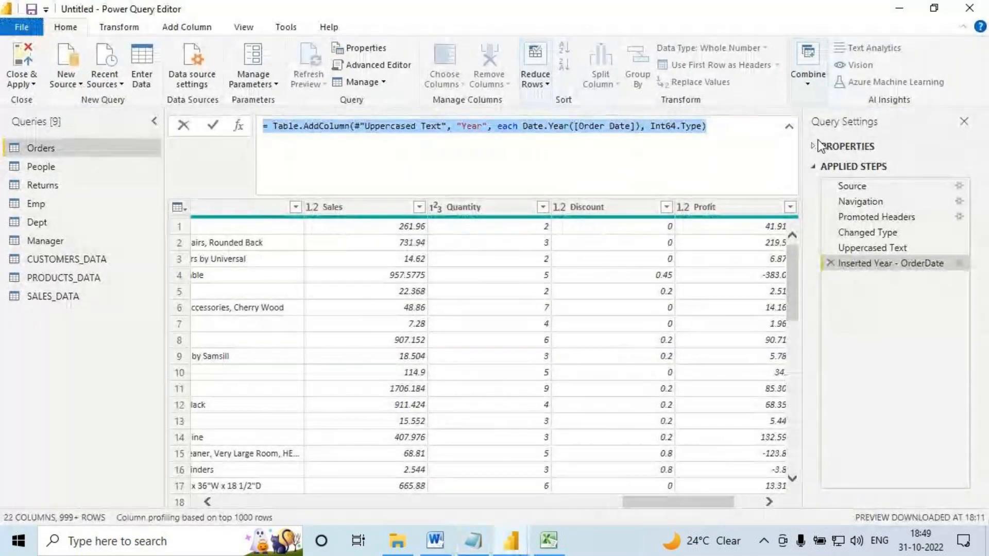
pyautogui.click(789, 126)
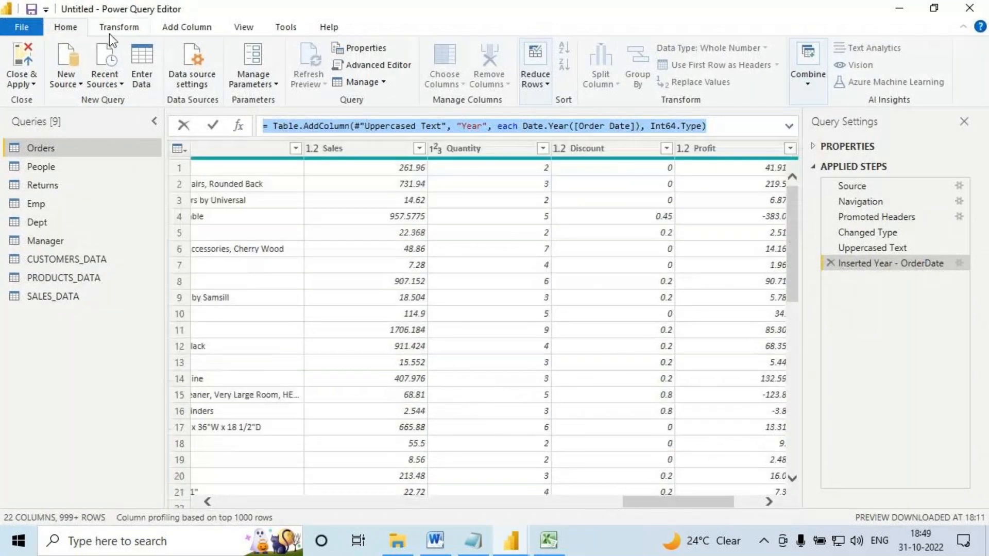
# Switch to Notepad and highlight the "Power Query Editor User Interface" topic in the Class 1 list.
pyautogui.click(472, 540)
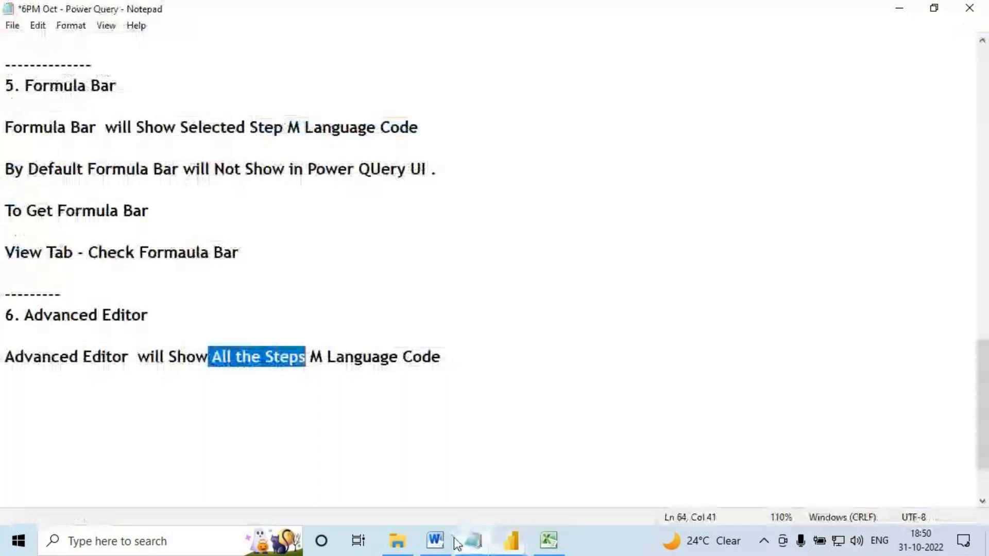
pyautogui.scroll(20, 79, 103)
pyautogui.click(34, 149)
pyautogui.moveTo(34, 149); pyautogui.dragTo(263, 150)
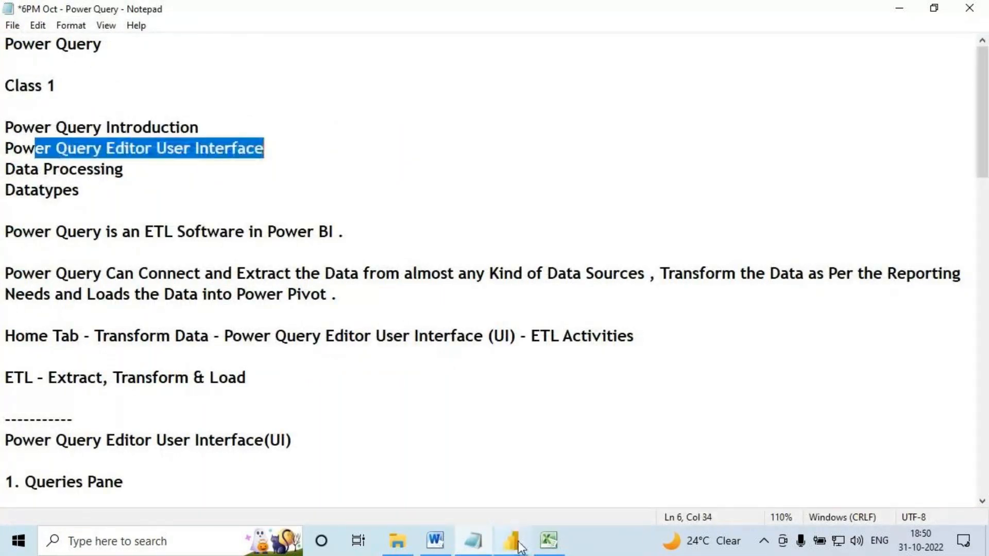
# Switch back to Power Query Editor and open the CUSTOMERS_DATA query.
pyautogui.moveTo(511, 539)
pyautogui.click(547, 453)
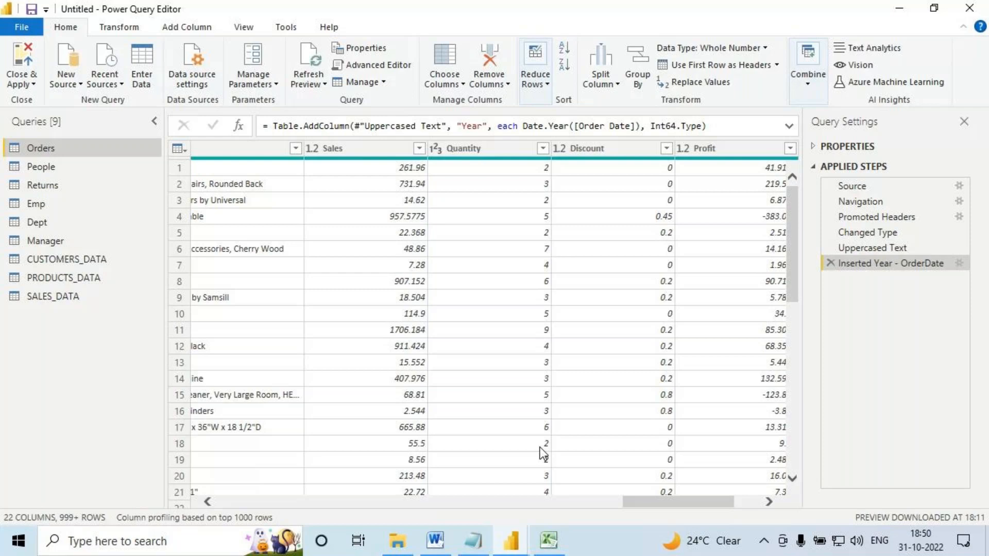
pyautogui.click(129, 259)
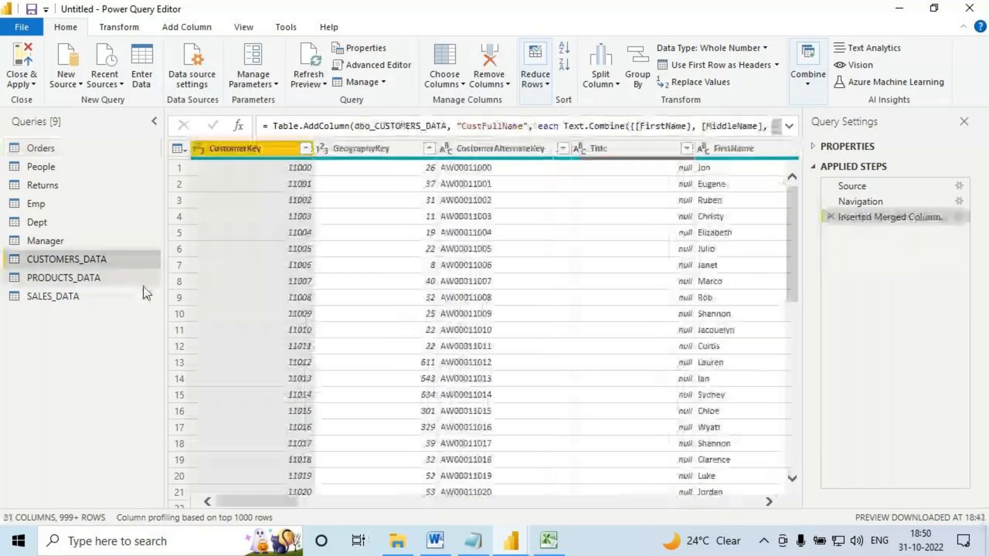
# Select the FirstName, MiddleName and LastName columns one after another in the CUSTOMERS_DATA preview.
pyautogui.moveTo(302, 505); pyautogui.dragTo(334, 505)
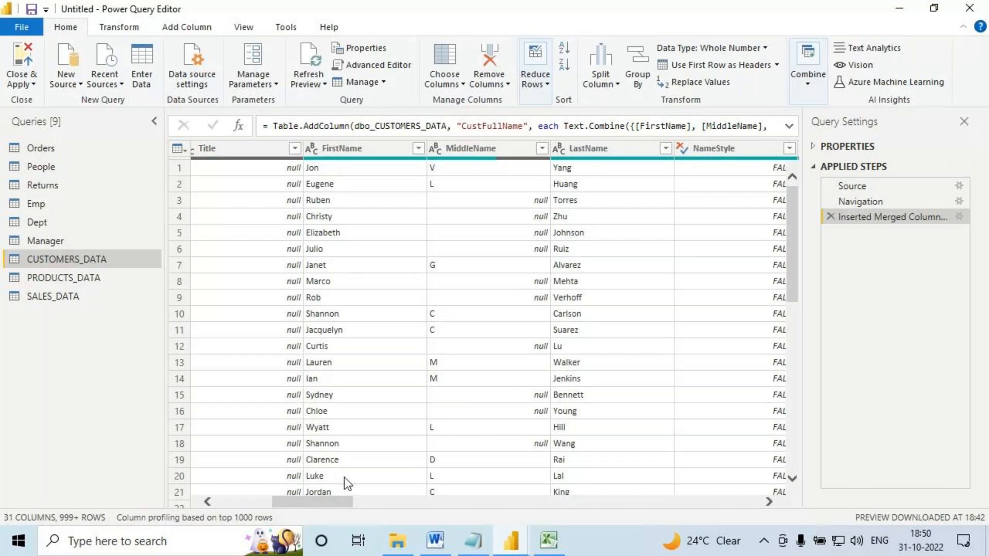
pyautogui.click(350, 148)
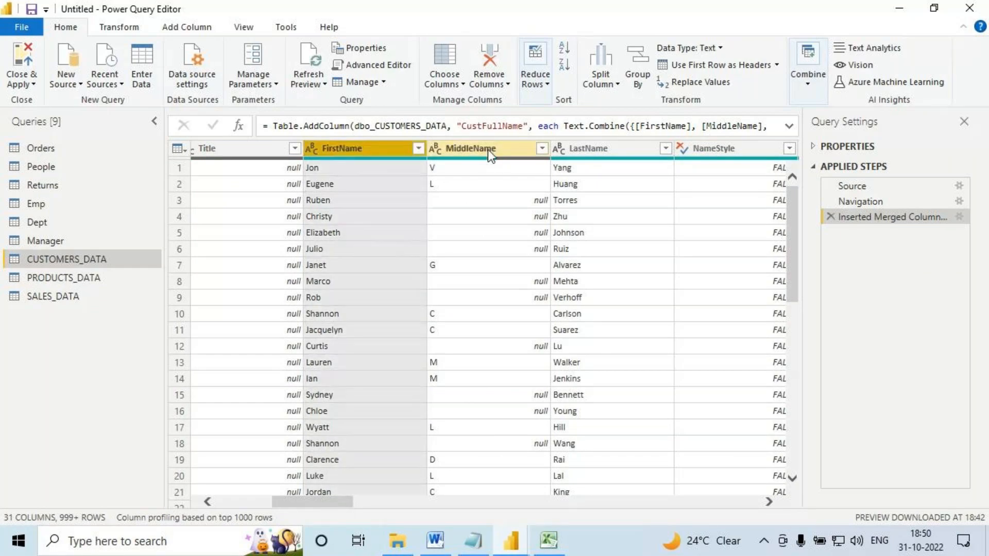
pyautogui.click(487, 149)
pyautogui.click(596, 154)
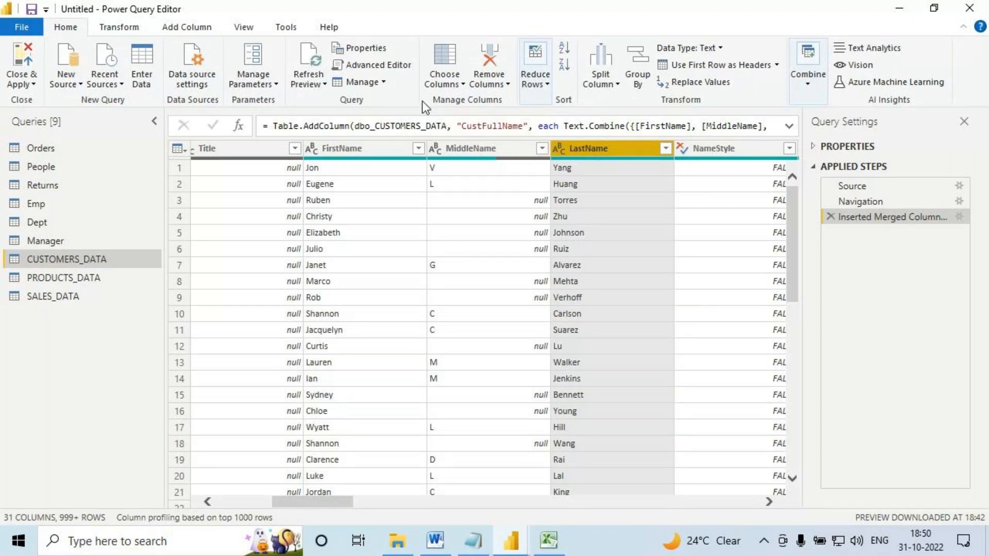
# Outline the ribbon and circle Add Column on screen, show the Add Column commands, and mark Merge Columns.
pyautogui.moveTo(2, 11)
pyautogui.mouseDown()
pyautogui.moveTo(441, 95)
pyautogui.moveTo(923, 123)
pyautogui.moveTo(932, 110)
pyautogui.mouseUp()
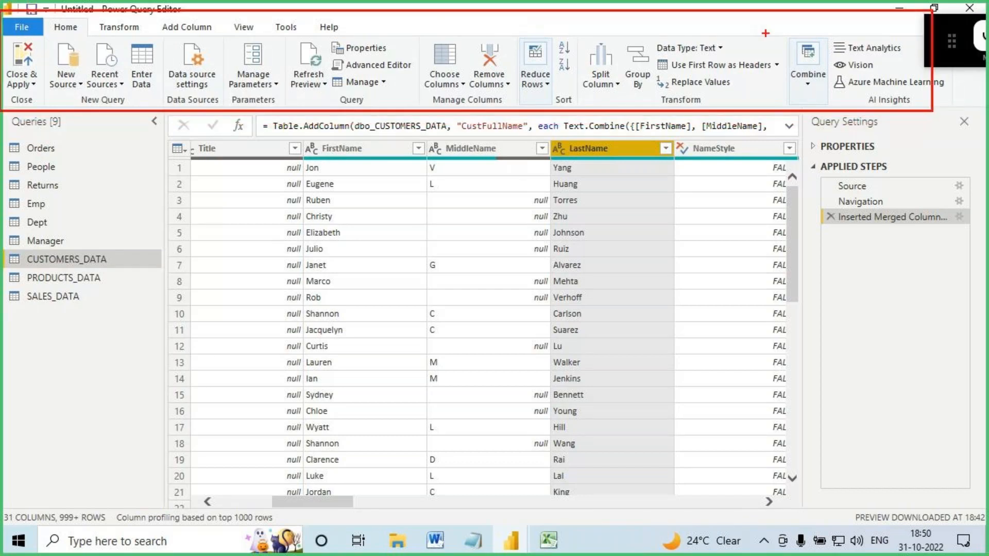
pyautogui.moveTo(162, 32)
pyautogui.mouseDown()
pyautogui.moveTo(213, 29)
pyautogui.moveTo(161, 26)
pyautogui.mouseUp()
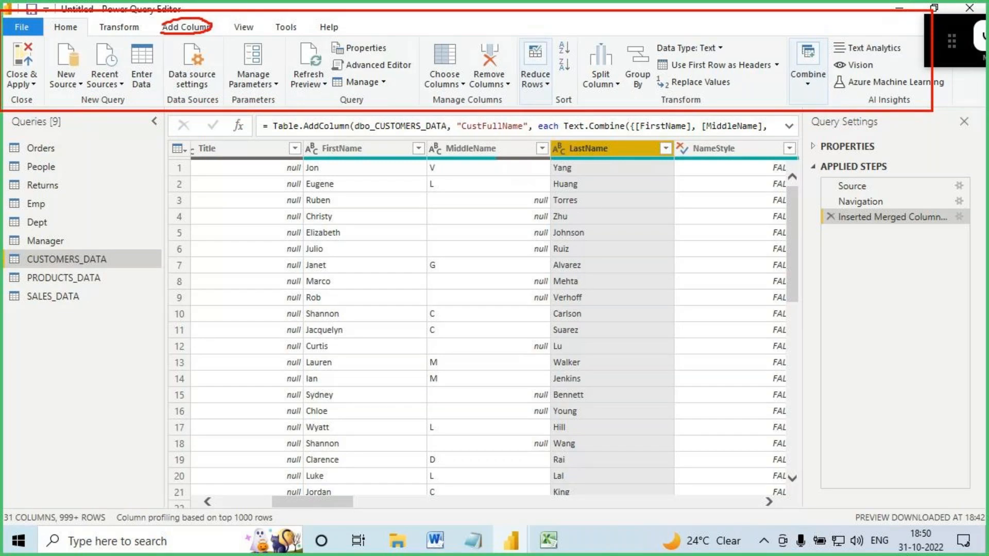
pyautogui.press('Escape')
pyautogui.click(186, 27)
pyautogui.hotkey('ctrl', '2')
pyautogui.moveTo(302, 43)
pyautogui.mouseDown()
pyautogui.moveTo(392, 58)
pyautogui.moveTo(382, 42)
pyautogui.mouseUp()
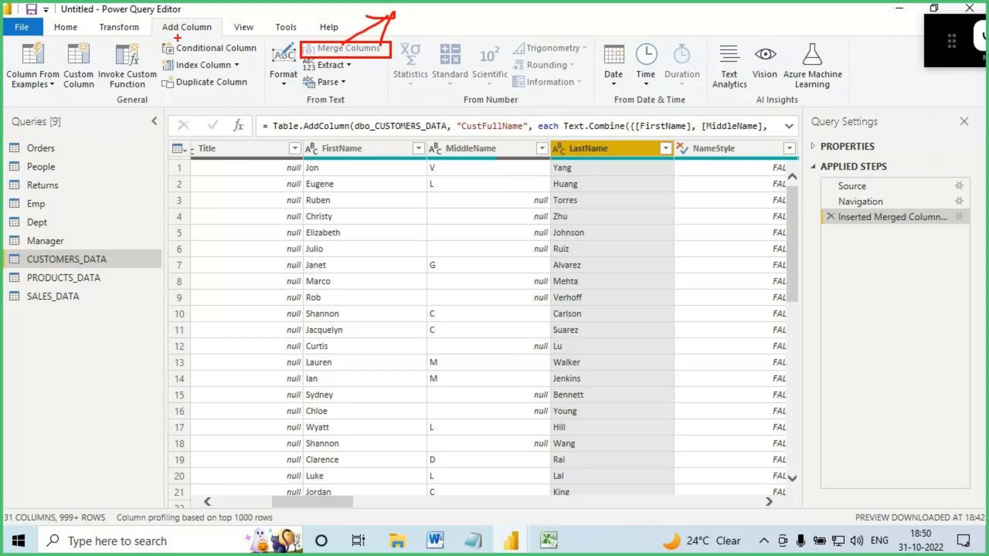
pyautogui.moveTo(154, 38); pyautogui.dragTo(222, 36)
pyautogui.press('Escape')
# Switch to Notepad, highlight the notes from the Power Query Editor User Interface heading through the Data Pane description, and return to Power Query Editor.
pyautogui.click(470, 543)
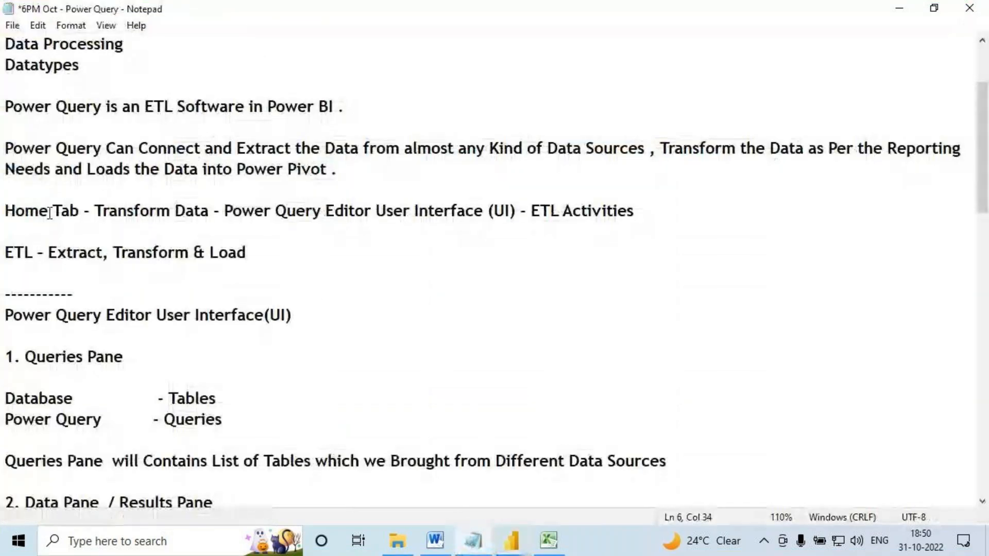
pyautogui.scroll(-3, 57, 206)
pyautogui.moveTo(21, 128); pyautogui.dragTo(355, 375)
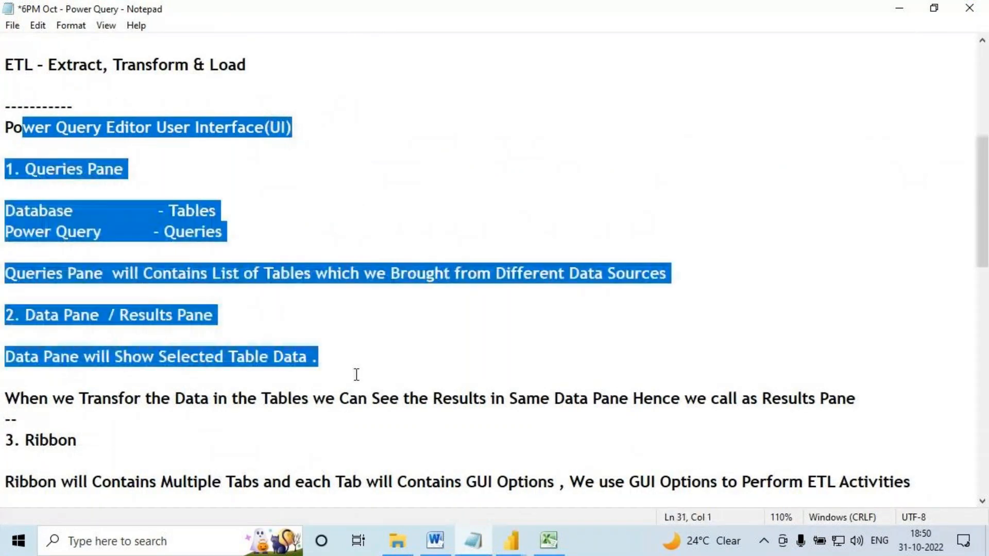
pyautogui.moveTo(511, 541)
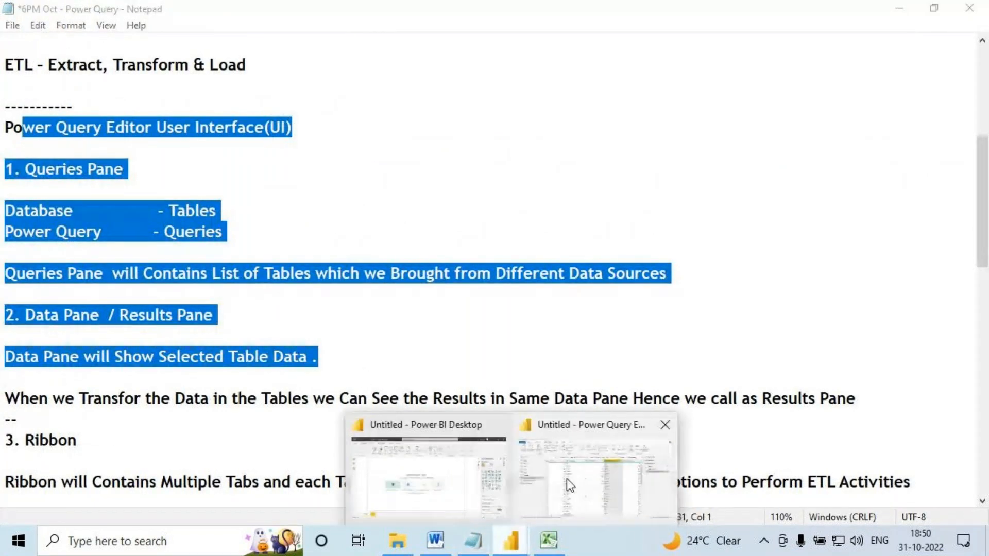
pyautogui.click(552, 506)
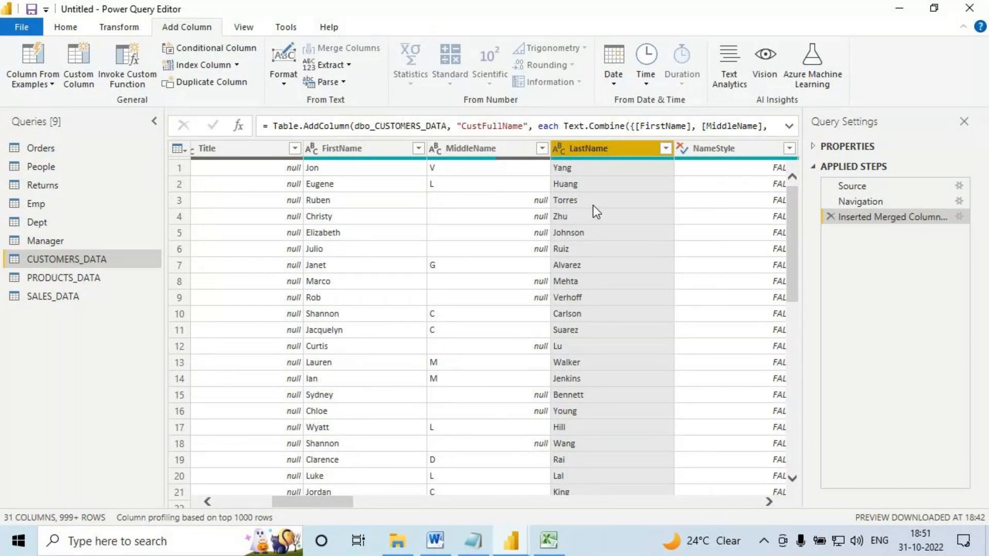
# Switch back to Notepad, highlight the Queries Pane and Data Pane notes, and highlight the "Data Processing" topic in the Class 1 list.
pyautogui.click(470, 541)
pyautogui.moveTo(22, 127); pyautogui.dragTo(112, 315)
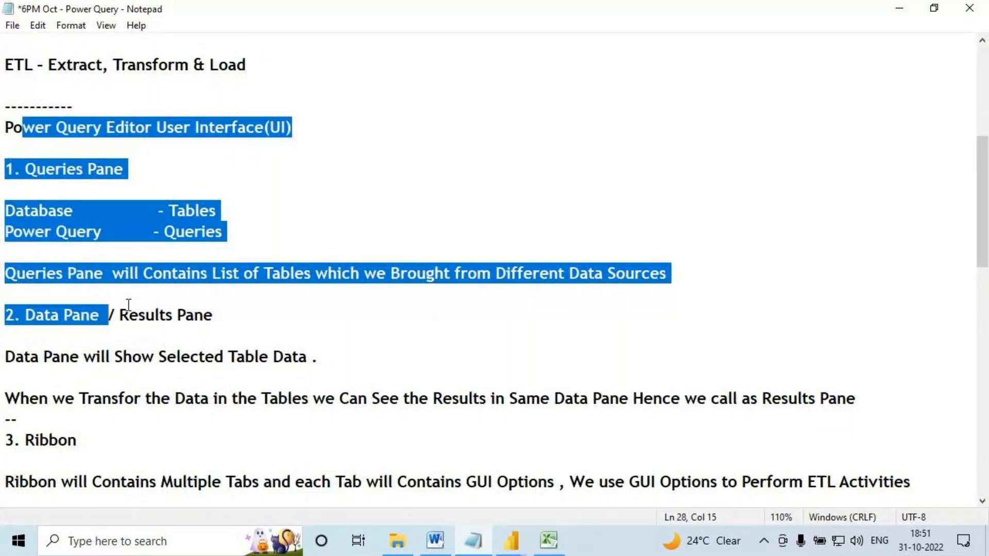
pyautogui.moveTo(24, 169); pyautogui.dragTo(201, 335)
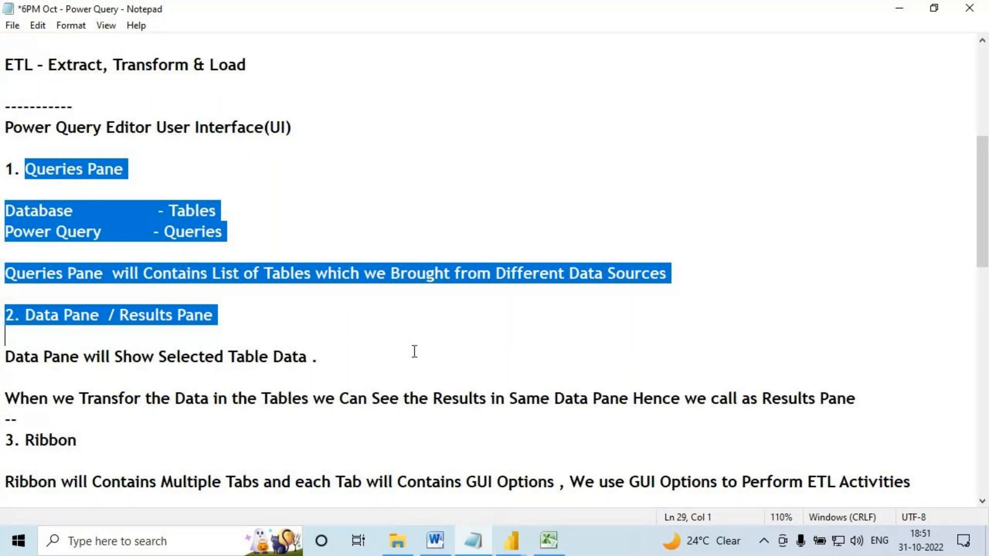
pyautogui.click(485, 552)
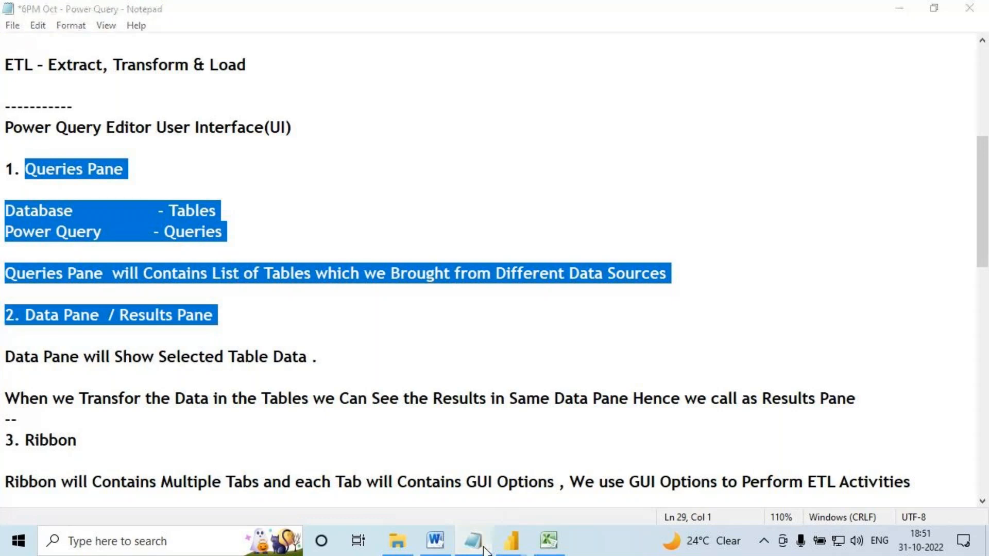
pyautogui.scroll(5, 155, 258)
pyautogui.moveTo(3, 173); pyautogui.dragTo(135, 176)
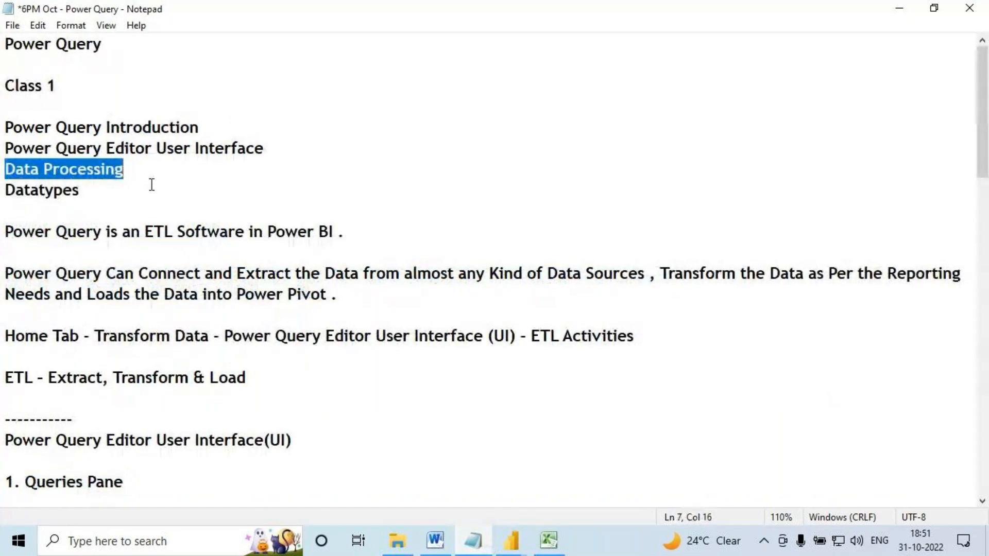
# Add a dashed separator line and the heading "Data Processing" at the end of the notes.
pyautogui.scroll(-20, 284, 273)
pyautogui.click(26, 312)
pyautogui.write('---------------------------------')
pyautogui.press('Return')
pyautogui.press('Return')
pyautogui.write('Data Processing')
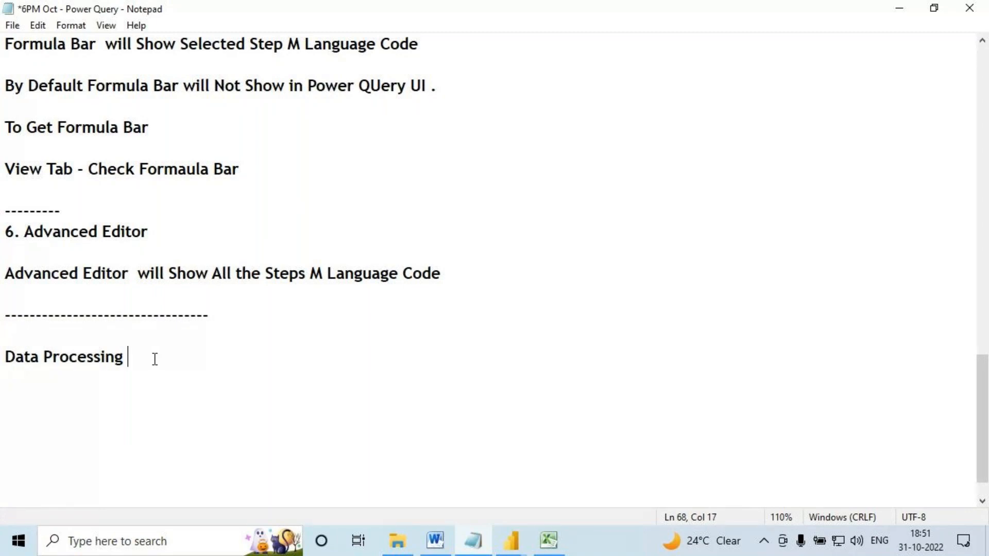
# Write the question "How Data will be Processed in Power Query?" below the Data Processing heading, separated by a blank line.
pyautogui.press('Return')
pyautogui.press('Return')
pyautogui.write('How Data will ')
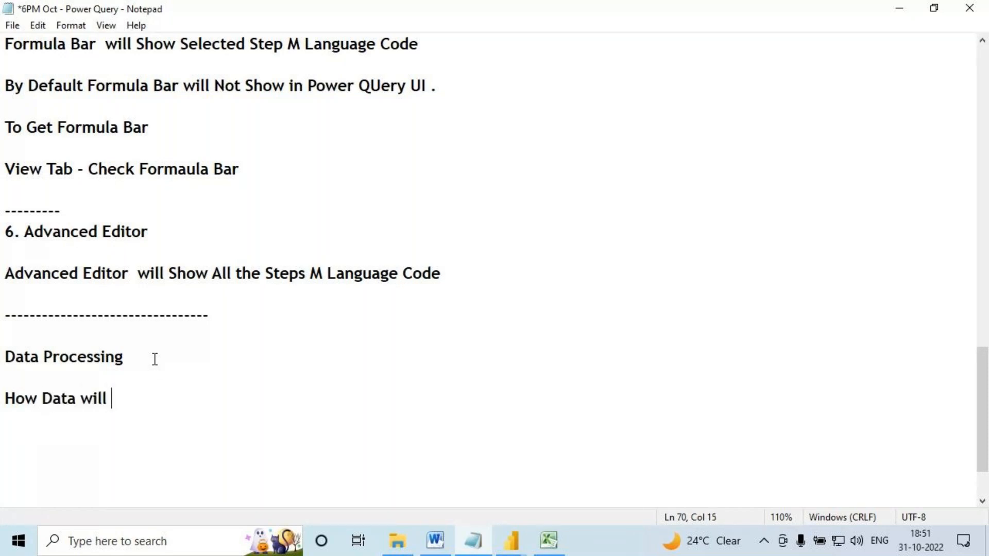
pyautogui.write('be Pro')
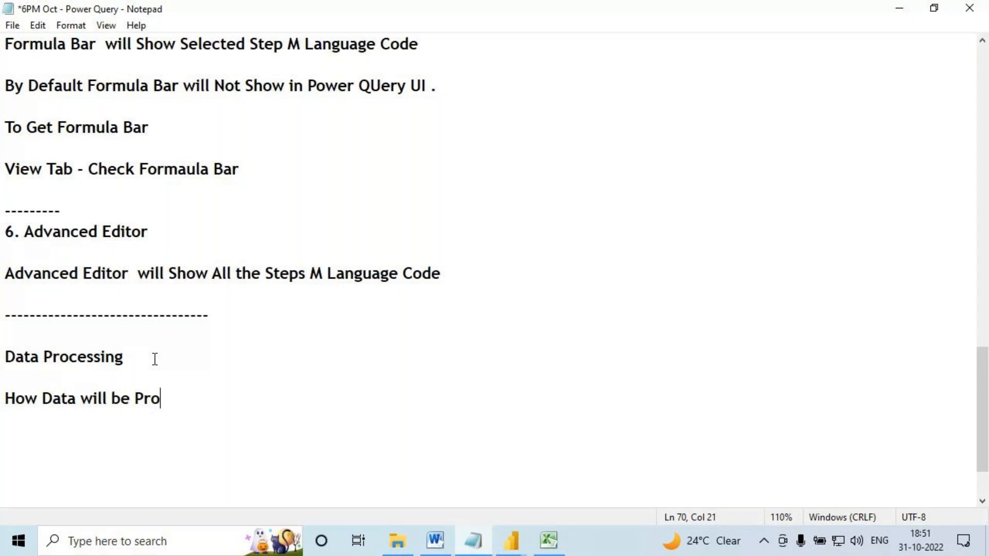
pyautogui.write('cessed')
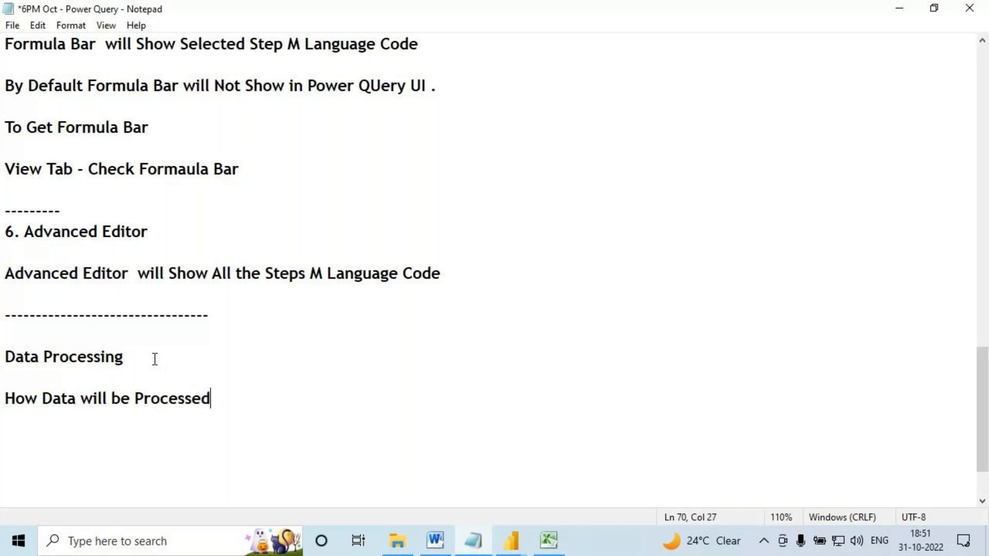
pyautogui.write(' in Power ')
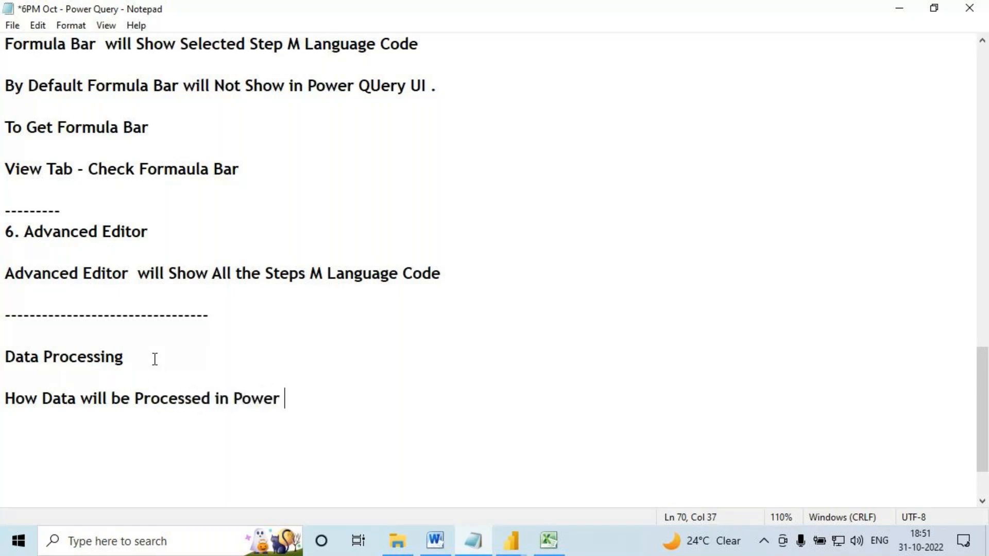
pyautogui.write('Query?')
# Add the question "How ETL Activities will Happens in Power Query?" on the following line.
pyautogui.press('Return')
pyautogui.write('How ')
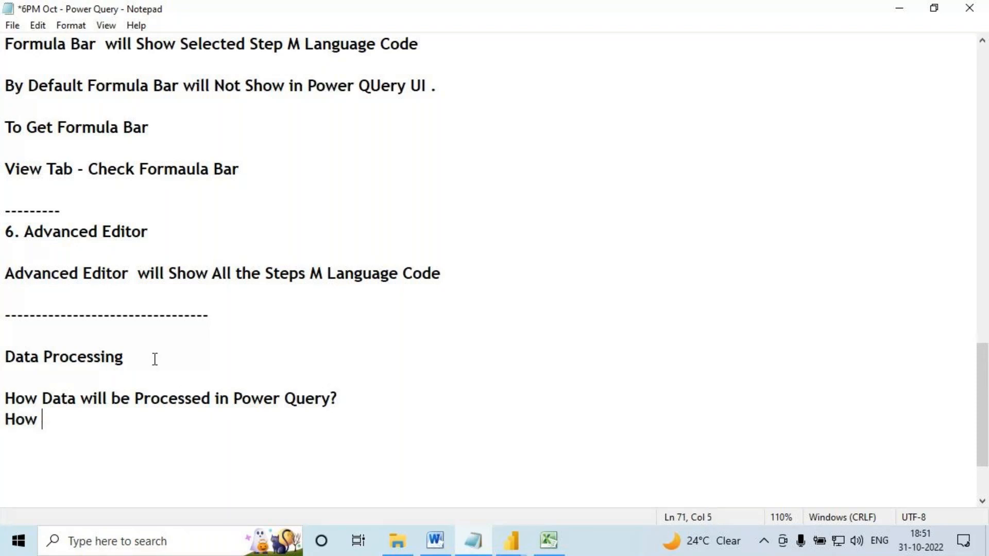
pyautogui.write('ETL Act')
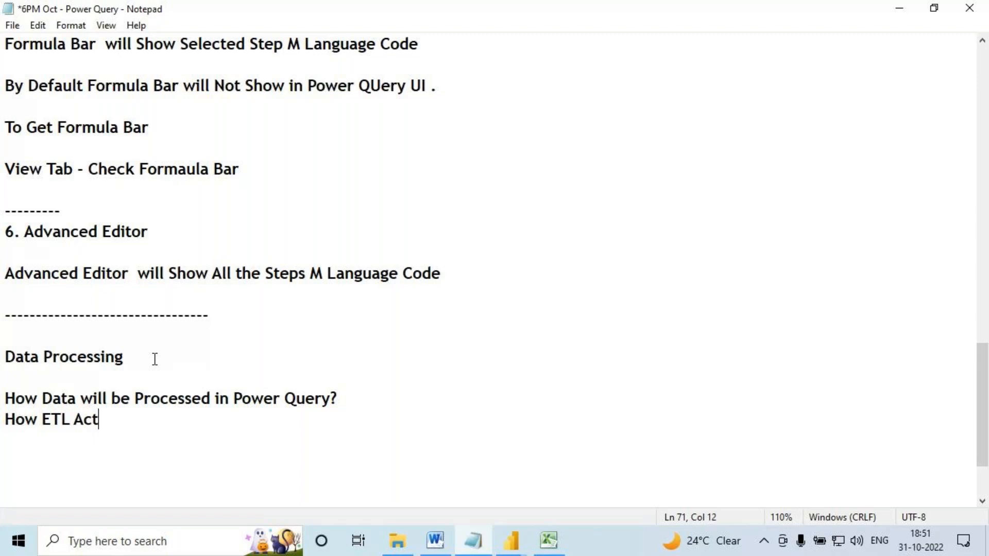
pyautogui.write('ivities wul')
pyautogui.press('BackSpace')
pyautogui.press('BackSpace')
pyautogui.write('i')
pyautogui.press('BackSpace')
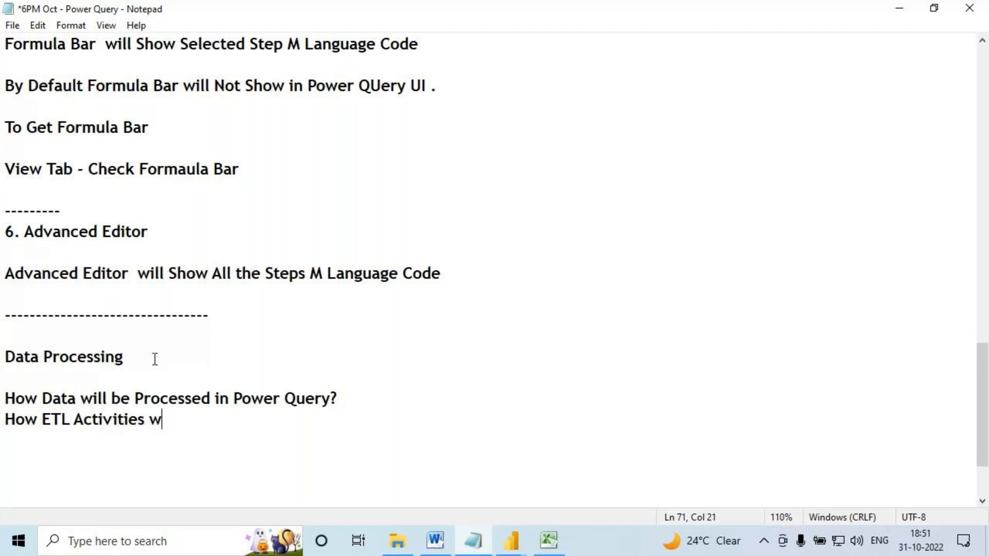
pyautogui.write('ill Happen')
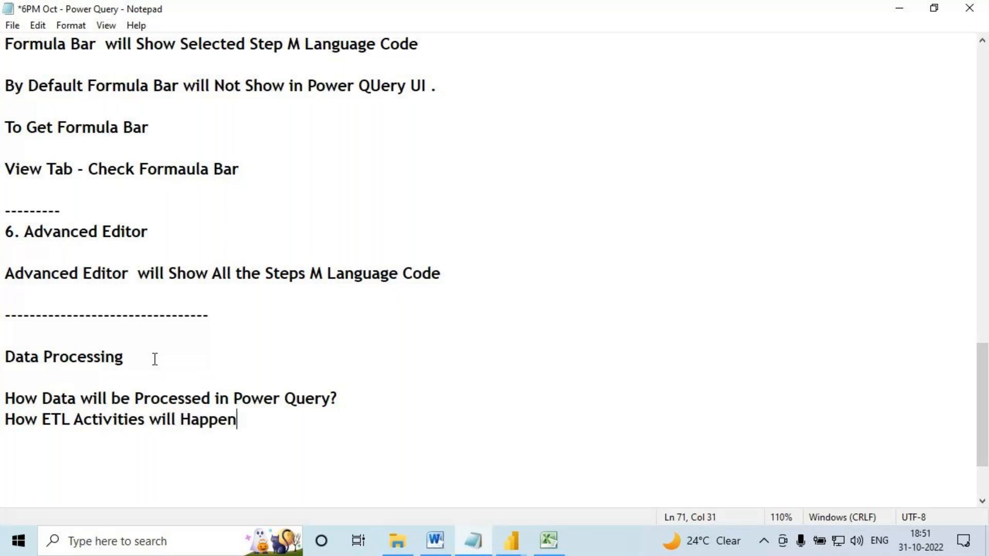
pyautogui.write('s in Powe')
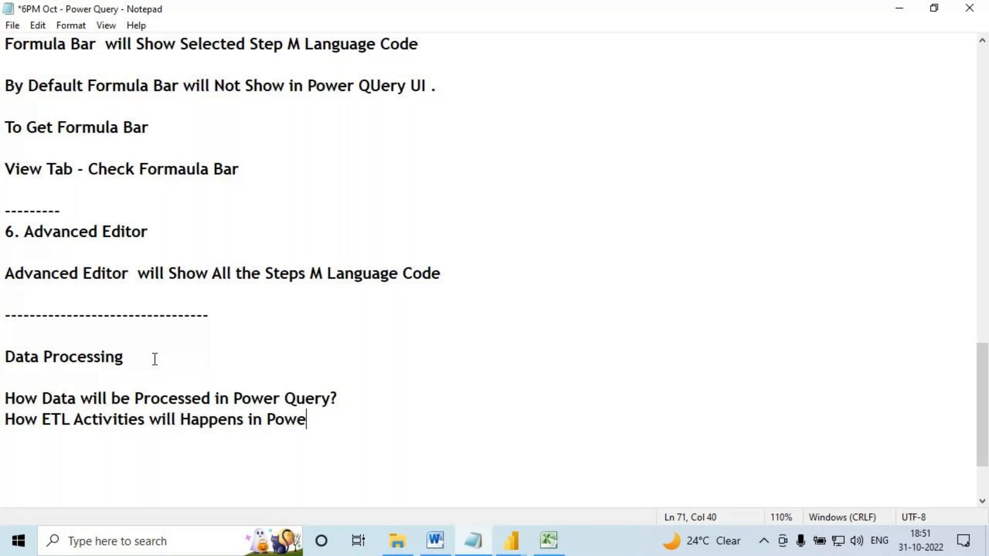
pyautogui.write('r Query?')
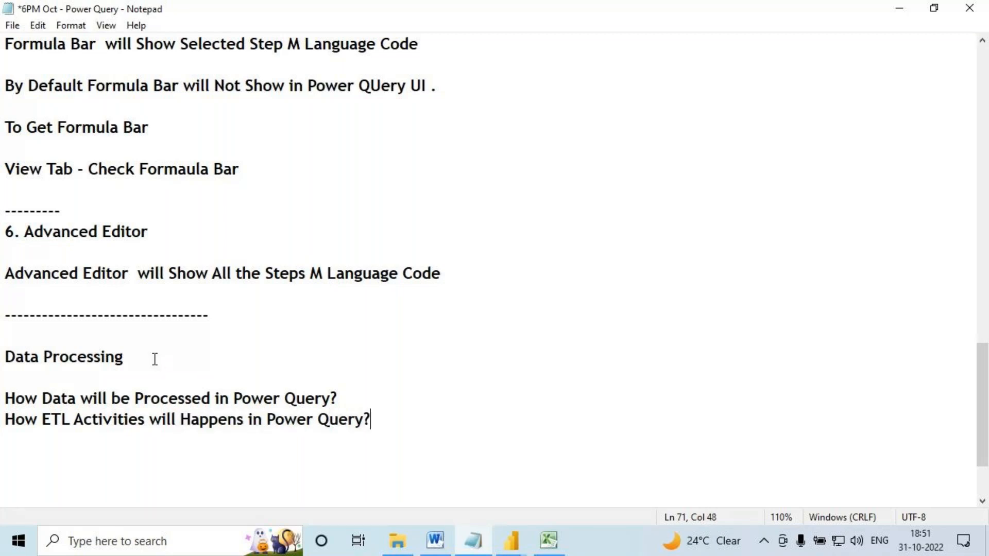
# Switch to the Power BI Architecture document in Word and highlight the Power Query box's text in the diagram.
pyautogui.moveTo(16, 357)
pyautogui.mouseDown()
pyautogui.moveTo(46, 356)
pyautogui.moveTo(5, 357)
pyautogui.mouseUp()
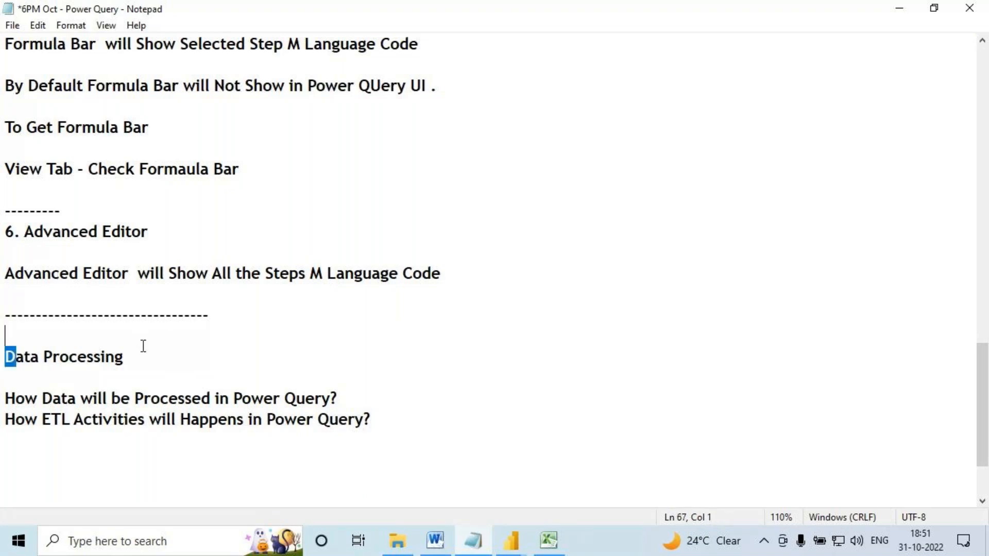
pyautogui.scroll(-2, 203, 371)
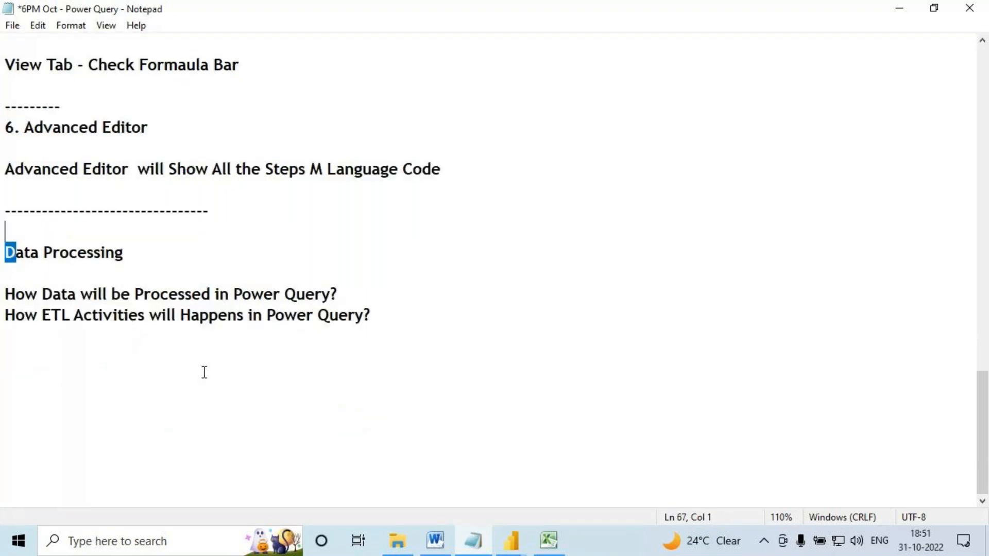
pyautogui.click(435, 541)
pyautogui.moveTo(356, 313); pyautogui.dragTo(321, 295)
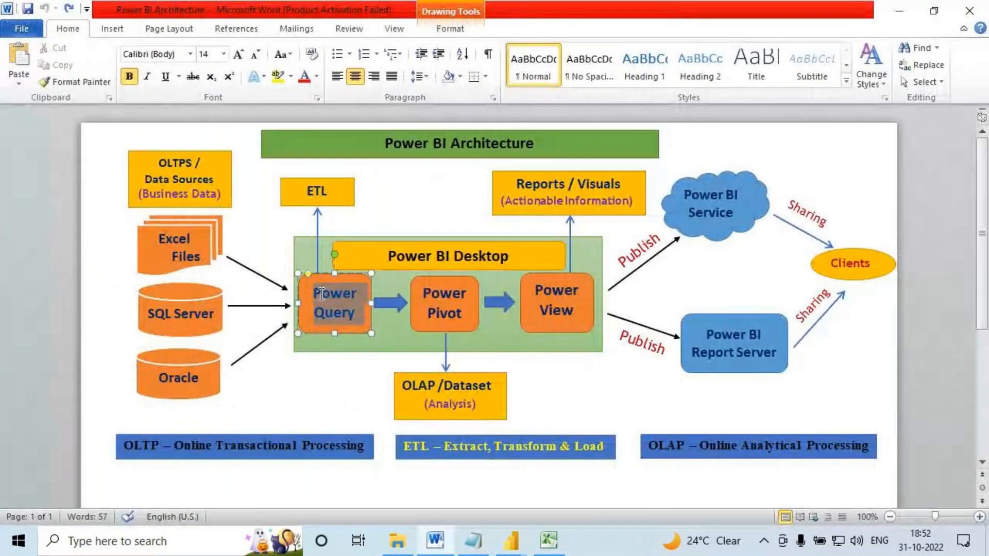
# Switch back to Notepad, highlight the two Data Processing questions in turn, and save the notes.
pyautogui.click(472, 541)
pyautogui.moveTo(67, 294); pyautogui.dragTo(337, 295)
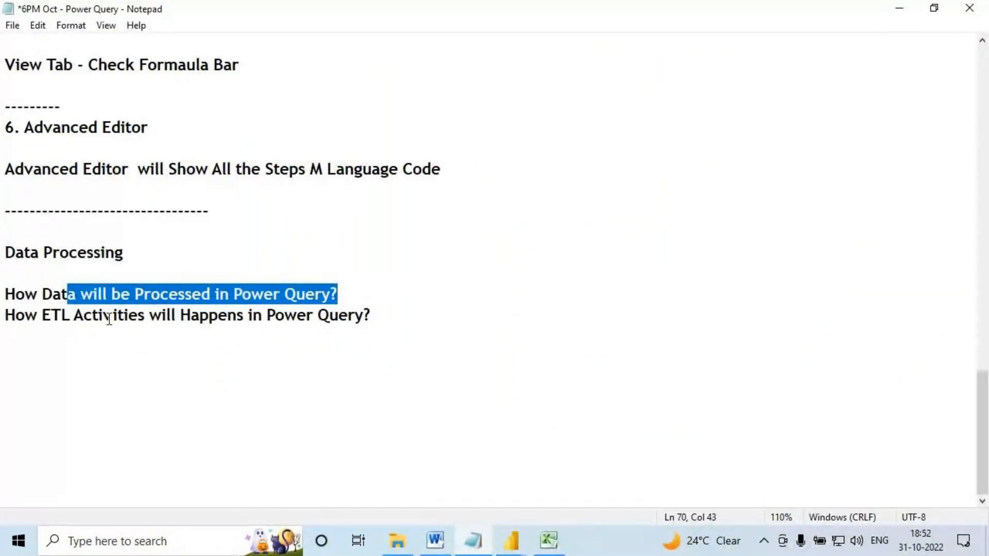
pyautogui.moveTo(103, 316); pyautogui.dragTo(375, 326)
pyautogui.click(385, 322)
pyautogui.hotkey('ctrl', 's')
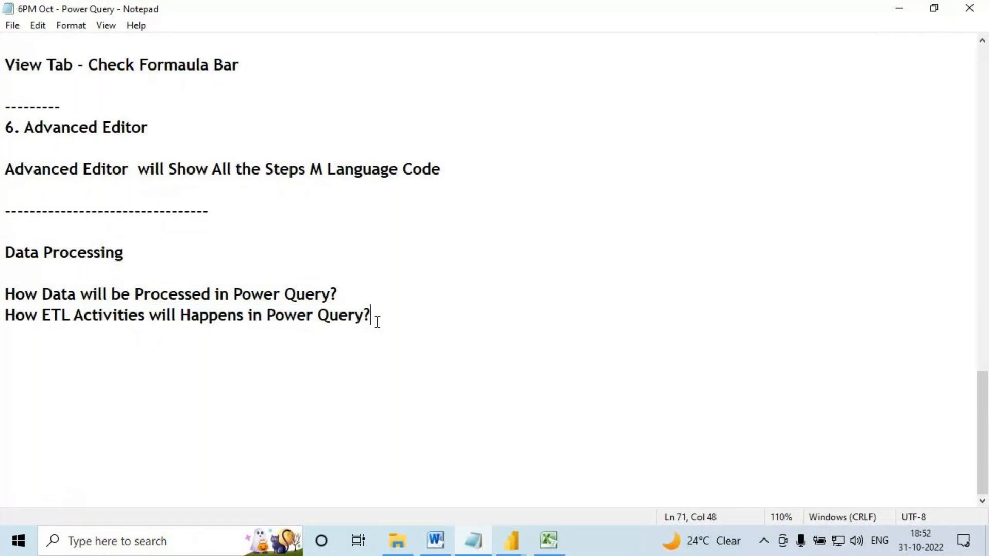
# Open "7AM Feb 2021 Power Query" from the Notepad Backup folder inside 2. Notepad, maximize it, and find its Data Processing section.
pyautogui.click(144, 294)
pyautogui.click(399, 542)
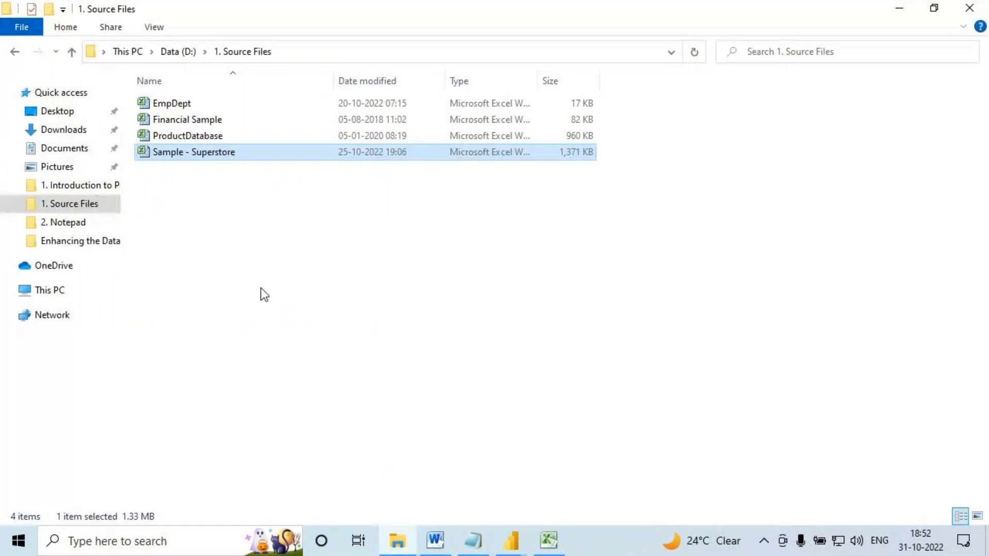
pyautogui.click(52, 293)
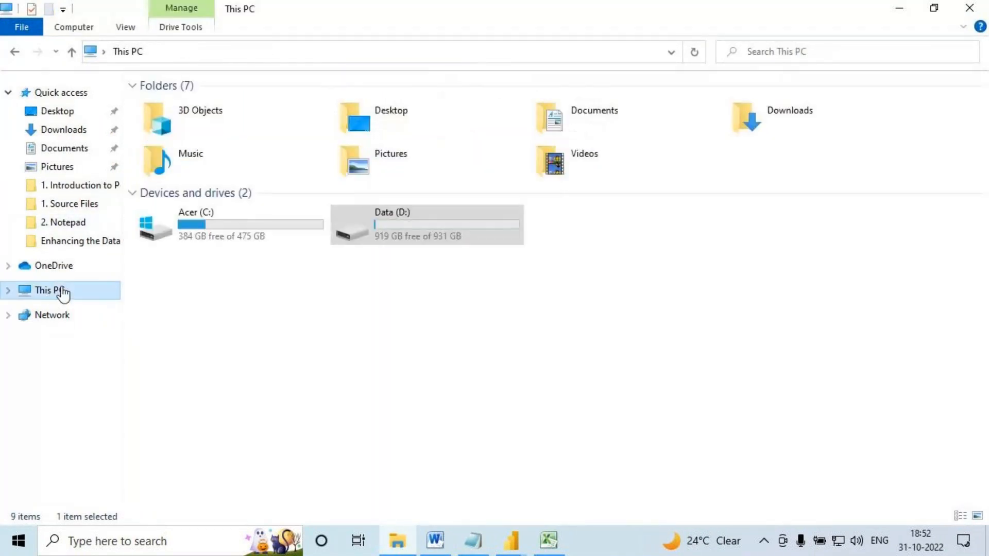
pyautogui.click(70, 226)
pyautogui.doubleClick(203, 105)
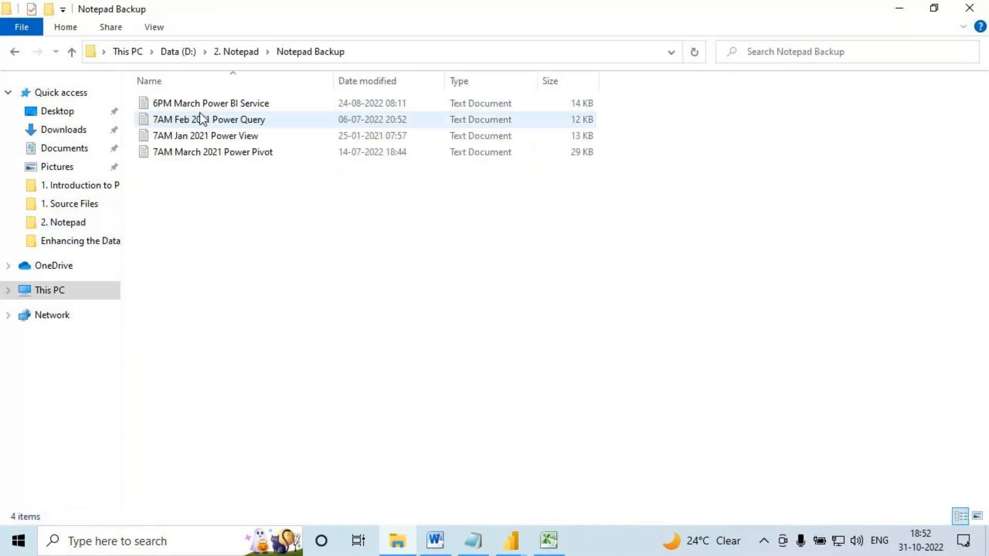
pyautogui.doubleClick(227, 120)
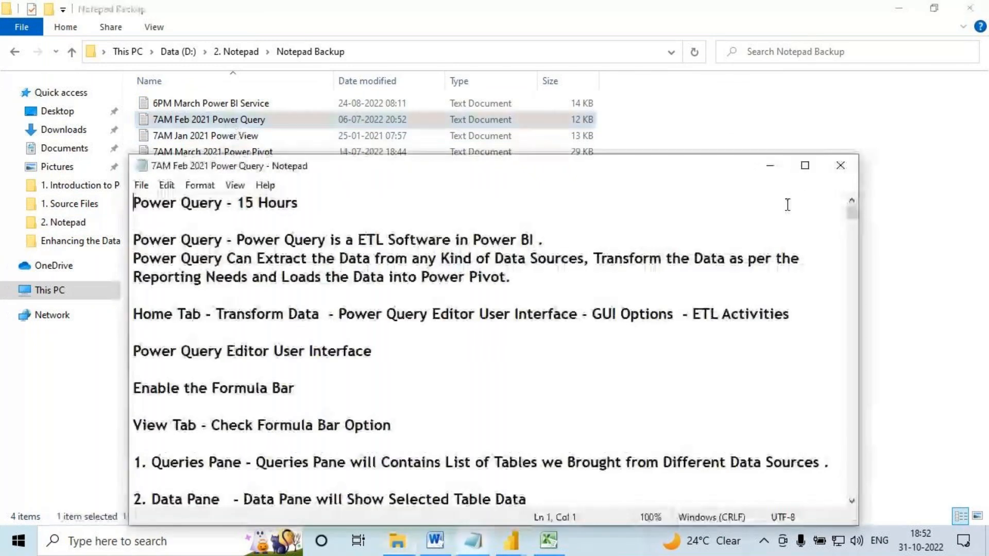
pyautogui.click(813, 166)
pyautogui.scroll(-5, 415, 265)
pyautogui.scroll(-6, 213, 274)
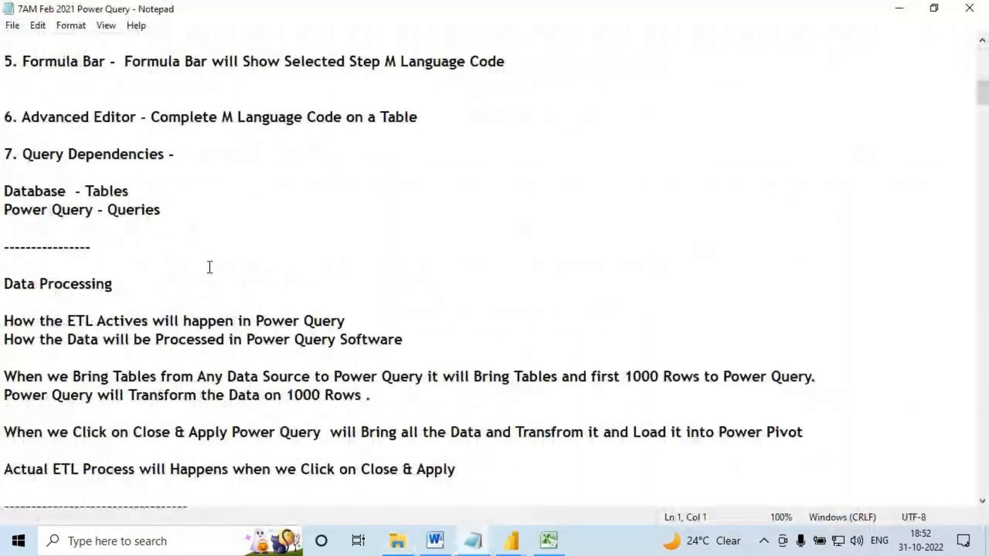
# Copy the Data Processing explanation from the 1000 Rows paragraph through the Actual ETL Process line, and close the backup file.
pyautogui.scroll(-4, 207, 265)
pyautogui.moveTo(466, 249); pyautogui.dragTo(5, 68)
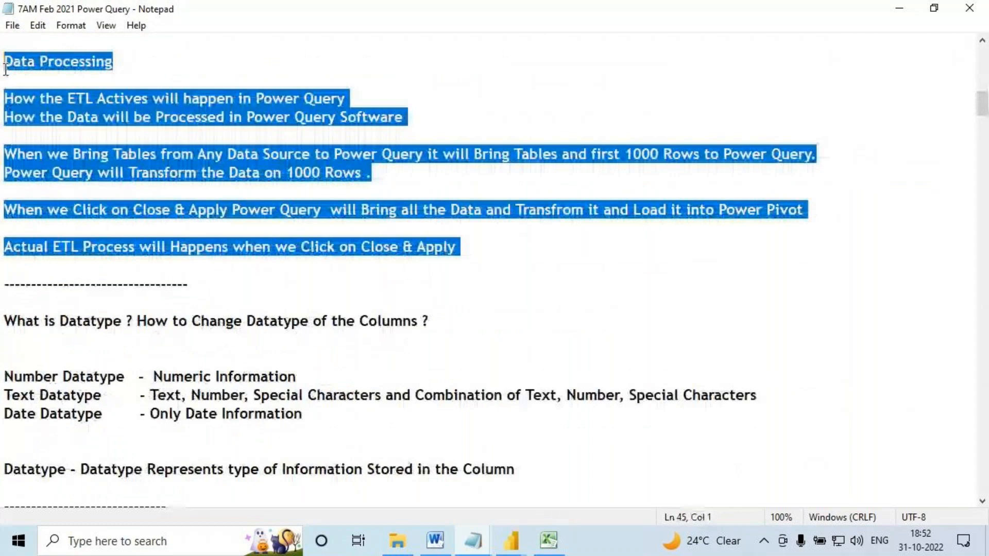
pyautogui.click(216, 135)
pyautogui.click(481, 249)
pyautogui.moveTo(480, 249); pyautogui.dragTo(2, 152)
pyautogui.hotkey('ctrl', 'c')
pyautogui.click(970, 7)
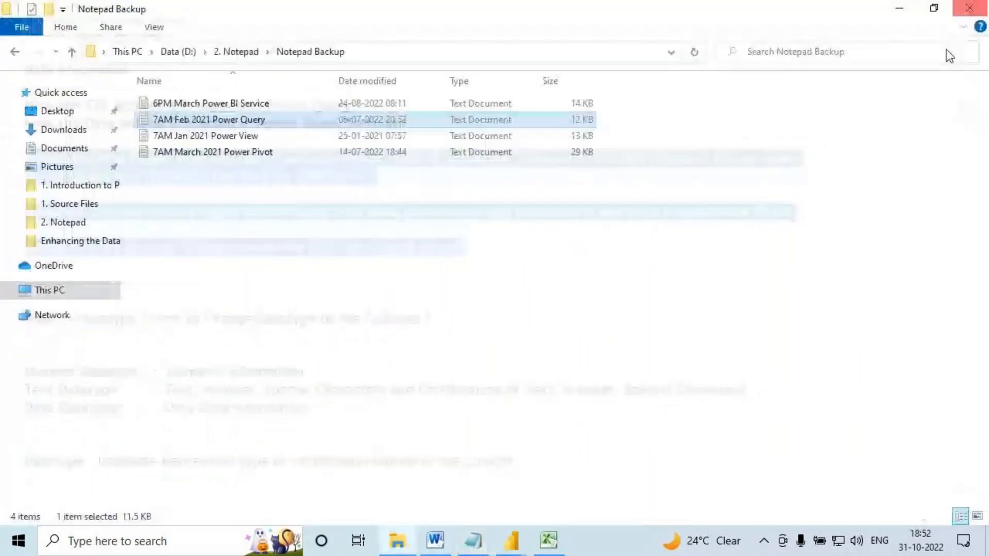
# Switch to the "6PM Oct - Power Query" notes and paste the copied explanation below the two Data Processing questions.
pyautogui.click(479, 543)
pyautogui.click(26, 349)
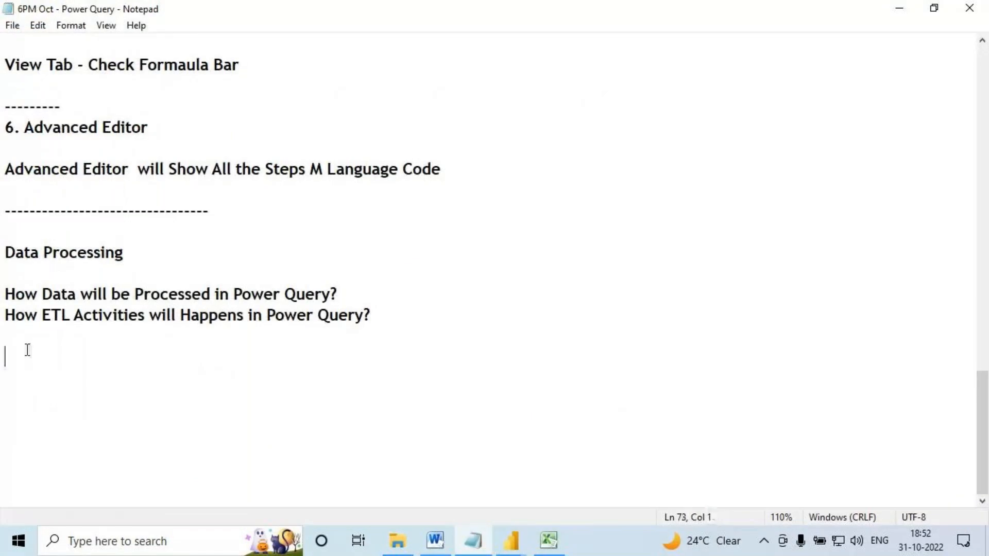
pyautogui.hotkey('ctrl', 'v')
pyautogui.scroll(-2, 157, 282)
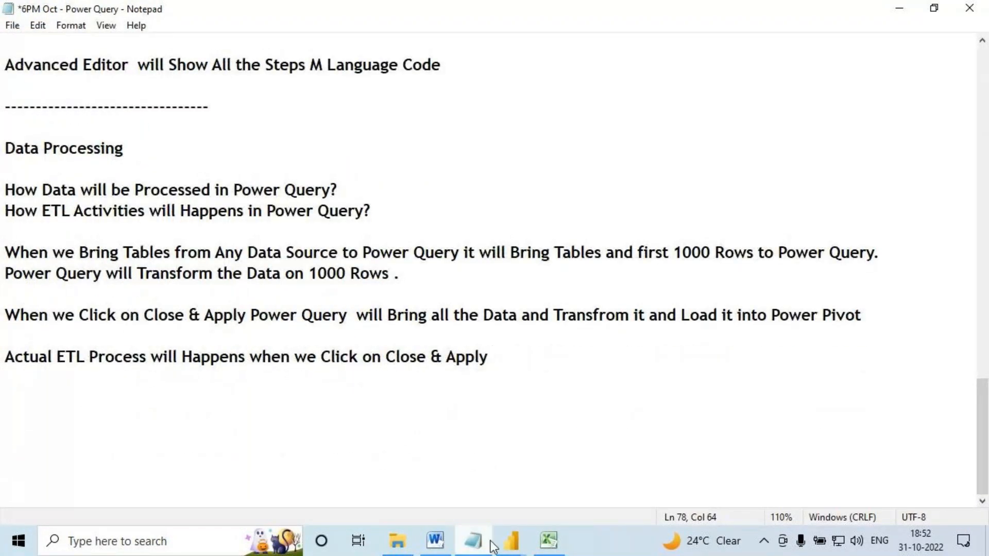
# Switch to the Power BI Architecture document in Word and annotate the flow from Excel Files to Power Query with "Tables" and a row number.
pyautogui.click(435, 541)
pyautogui.moveTo(215, 231)
pyautogui.mouseDown()
pyautogui.moveTo(147, 267)
pyautogui.moveTo(211, 244)
pyautogui.moveTo(199, 225)
pyautogui.mouseUp()
pyautogui.moveTo(205, 248); pyautogui.dragTo(303, 282)
pyautogui.moveTo(284, 301); pyautogui.dragTo(312, 252)
pyautogui.moveTo(317, 252)
pyautogui.mouseDown()
pyautogui.moveTo(338, 242)
pyautogui.moveTo(367, 264)
pyautogui.mouseUp()
pyautogui.moveTo(337, 227)
pyautogui.mouseDown()
pyautogui.moveTo(335, 183)
pyautogui.moveTo(351, 197)
pyautogui.mouseUp()
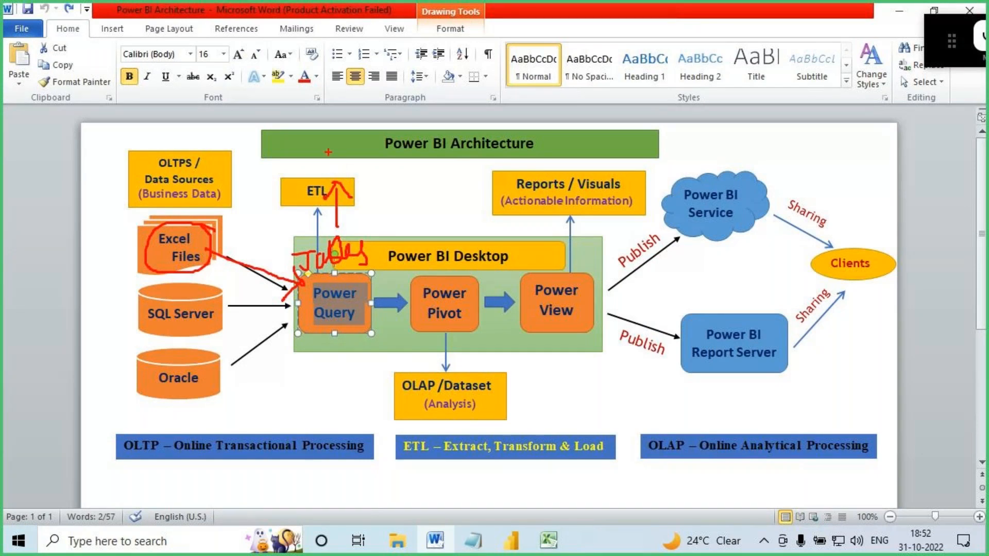
pyautogui.moveTo(328, 145); pyautogui.dragTo(328, 171)
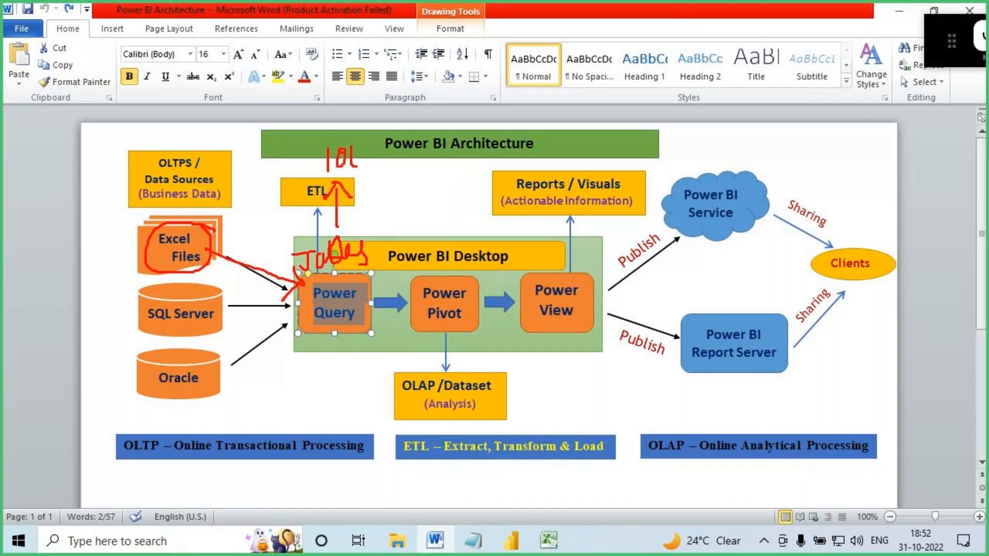
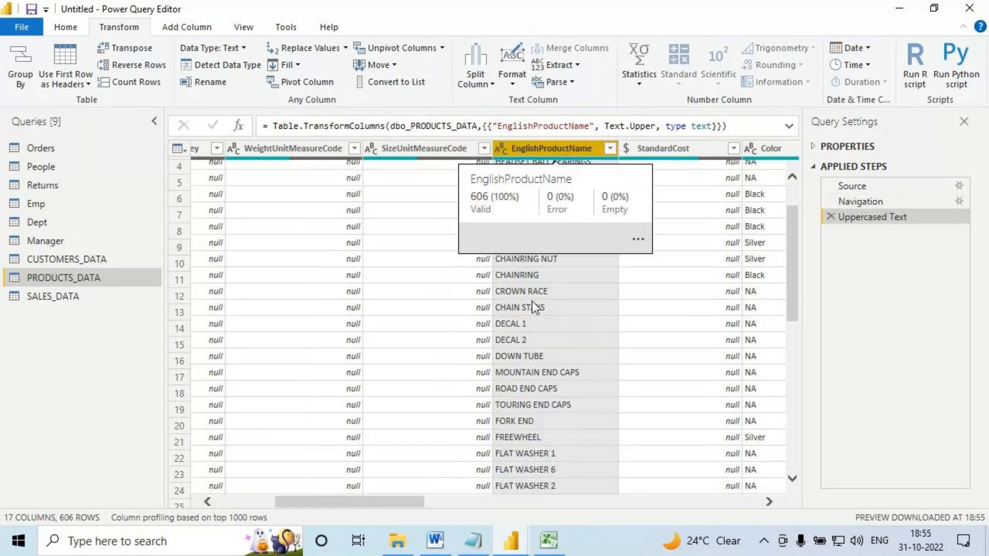
# Review the EnglishProductName column of PRODUCTS_DATA, marking the rows with a downward arrow and circling the top 1000 rows profiling note.
pyautogui.scroll(-6, 521, 333)
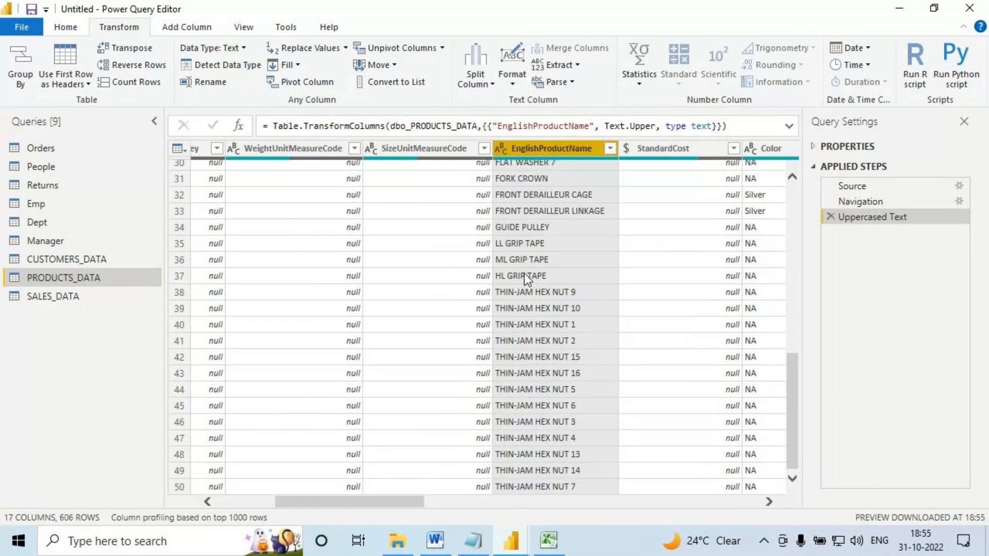
pyautogui.moveTo(526, 203); pyautogui.dragTo(553, 166)
pyautogui.moveTo(575, 205); pyautogui.dragTo(544, 263)
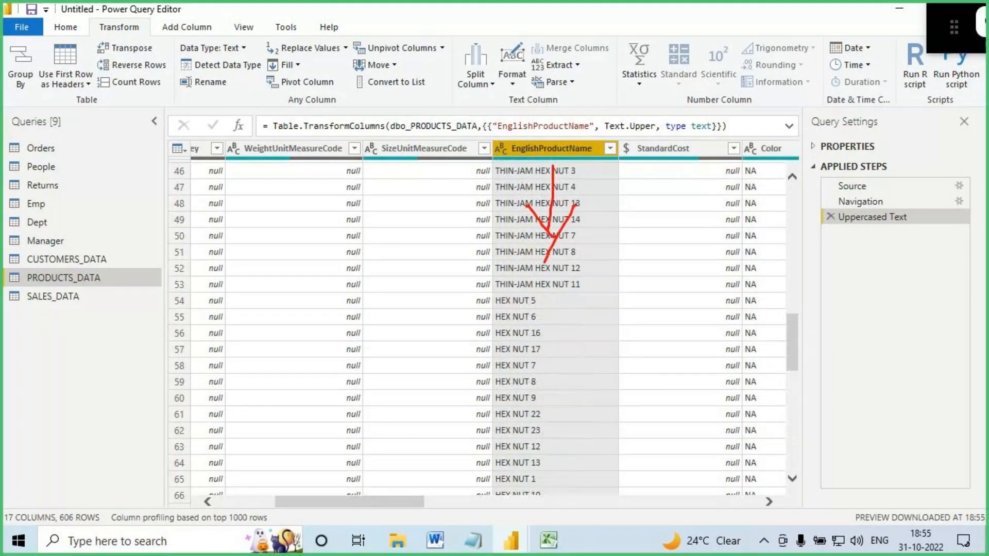
pyautogui.moveTo(231, 525)
pyautogui.mouseDown()
pyautogui.moveTo(263, 531)
pyautogui.moveTo(221, 525)
pyautogui.moveTo(255, 460)
pyautogui.moveTo(238, 452)
pyautogui.moveTo(274, 458)
pyautogui.mouseUp()
pyautogui.moveTo(550, 168); pyautogui.dragTo(564, 248)
pyautogui.moveTo(574, 211); pyautogui.dragTo(547, 252)
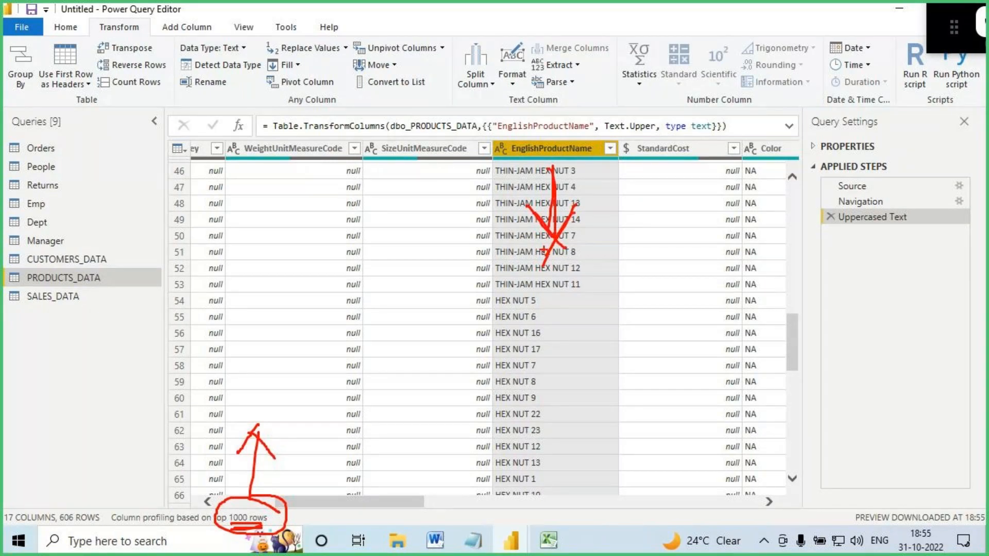
# Open the SALES_DATA query and annotate it with an arrow and "100 M", underlining the query name.
pyautogui.click(66, 298)
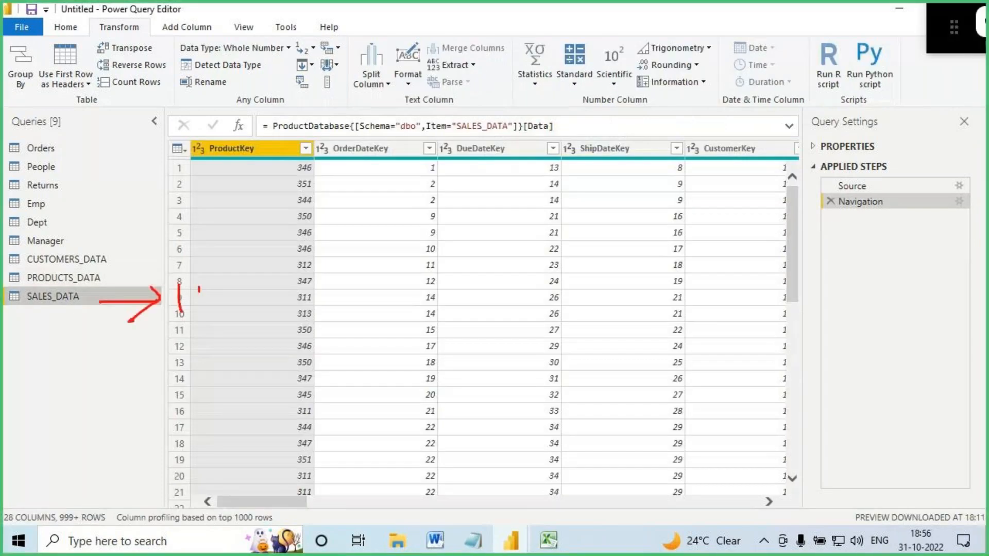
pyautogui.moveTo(199, 289); pyautogui.dragTo(225, 297)
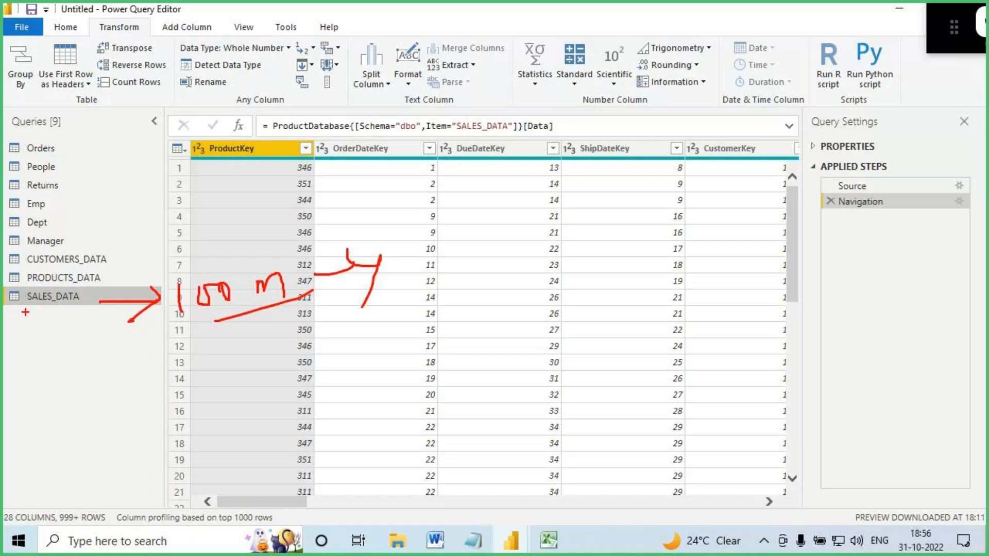
pyautogui.moveTo(26, 311); pyautogui.dragTo(93, 310)
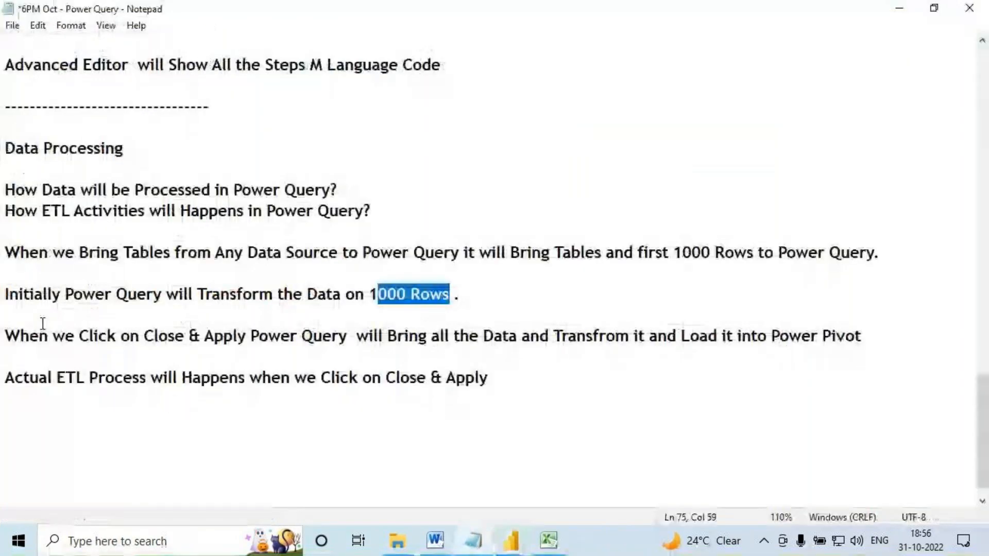
# Highlight in turn the notes on transforming 1000 rows, bringing tables from a data source, and the actual ETL process.
pyautogui.moveTo(34, 295)
pyautogui.mouseDown()
pyautogui.moveTo(314, 292)
pyautogui.moveTo(337, 280)
pyautogui.moveTo(466, 287)
pyautogui.mouseUp()
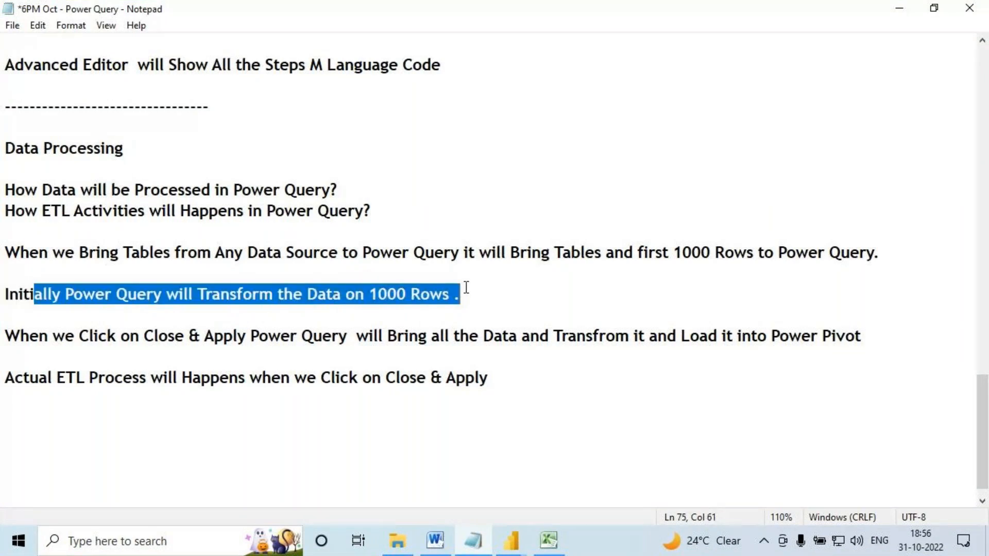
pyautogui.moveTo(76, 380); pyautogui.dragTo(183, 380)
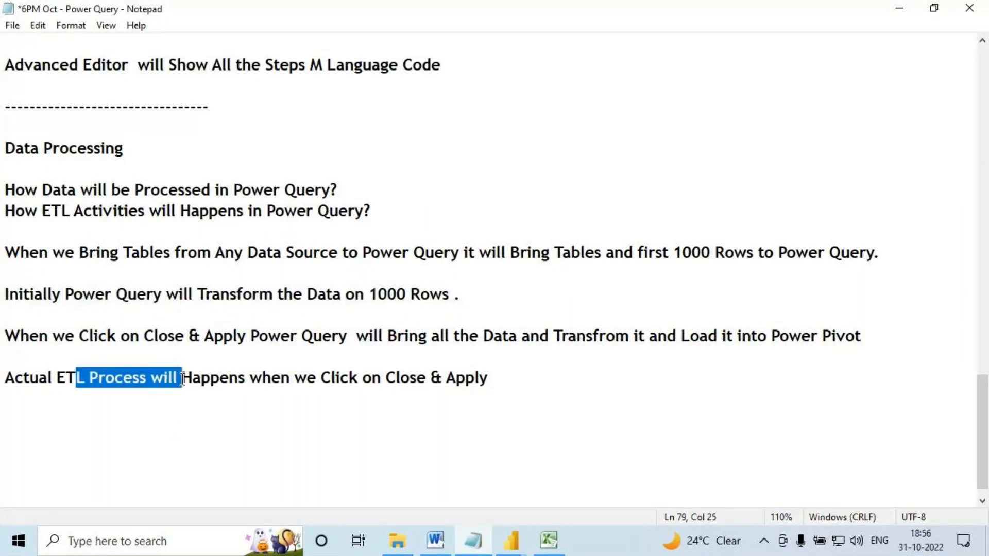
pyautogui.moveTo(131, 254); pyautogui.dragTo(384, 252)
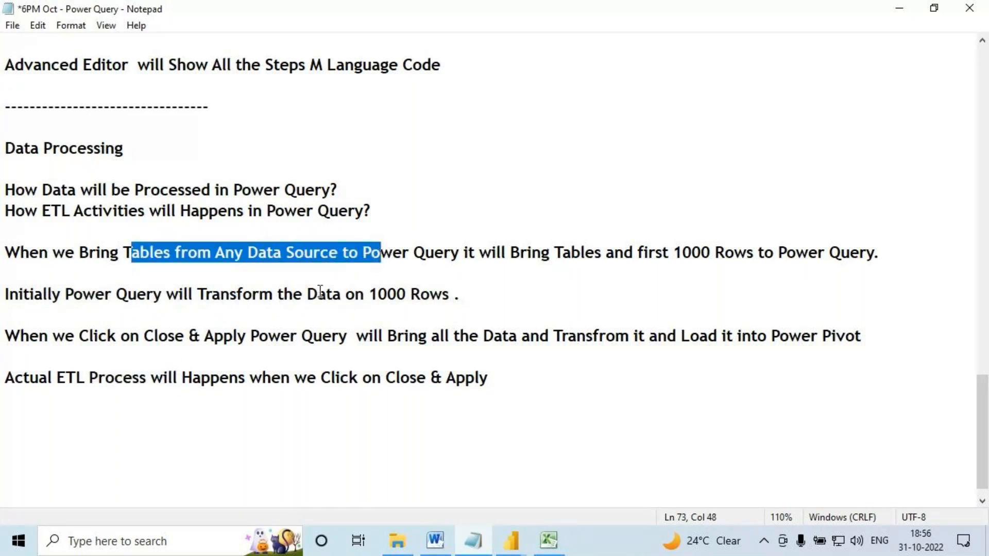
pyautogui.click(34, 295)
pyautogui.moveTo(34, 294); pyautogui.dragTo(8, 297)
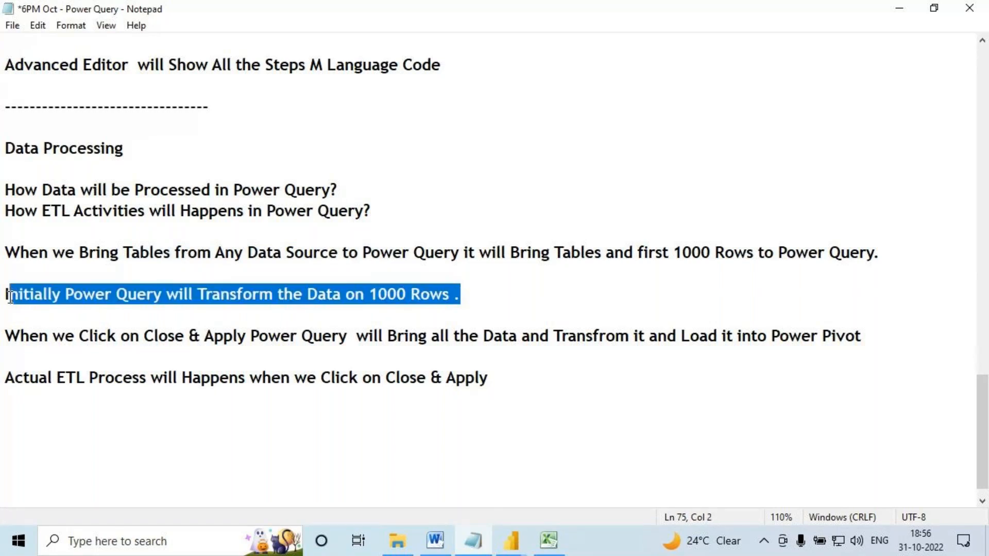
pyautogui.moveTo(6, 380); pyautogui.dragTo(137, 381)
pyautogui.moveTo(210, 380); pyautogui.dragTo(289, 381)
pyautogui.moveTo(348, 379); pyautogui.dragTo(492, 378)
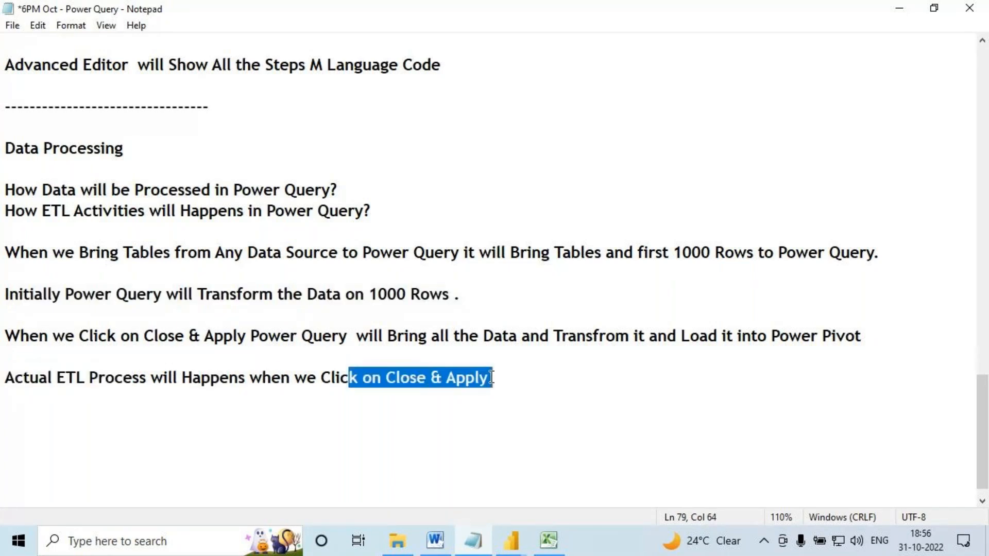
# Switch to Power Query Editor, open the Orders query, and annotate the boxed query list with arrows to "1000" and "Tran".
pyautogui.click(510, 541)
pyautogui.click(41, 149)
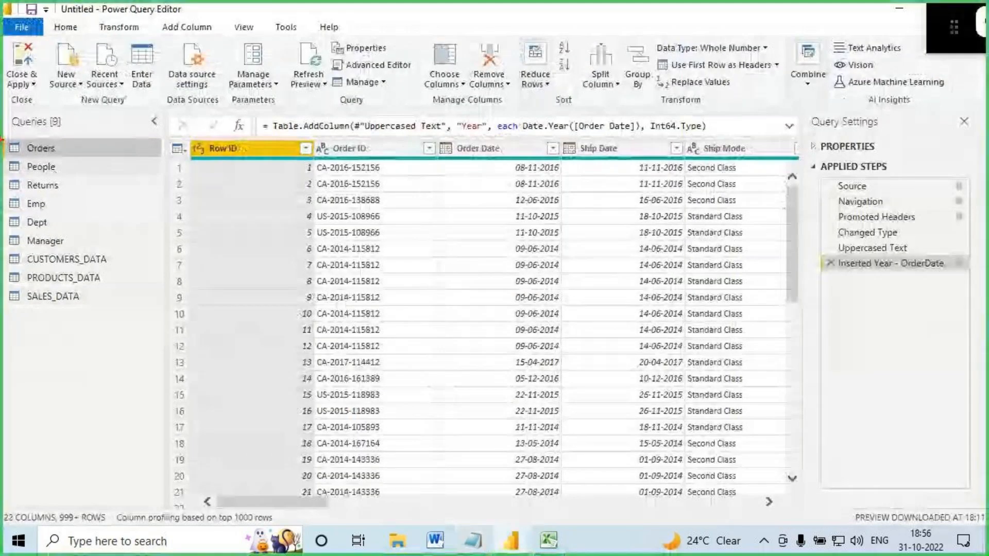
pyautogui.moveTo(1, 139); pyautogui.dragTo(133, 324)
pyautogui.moveTo(64, 154); pyautogui.dragTo(123, 155)
pyautogui.moveTo(101, 136); pyautogui.dragTo(89, 178)
pyautogui.moveTo(132, 142); pyautogui.dragTo(132, 164)
pyautogui.moveTo(140, 149); pyautogui.dragTo(152, 164)
pyautogui.moveTo(149, 162)
pyautogui.mouseDown()
pyautogui.moveTo(165, 136)
pyautogui.moveTo(170, 156)
pyautogui.mouseUp()
pyautogui.moveTo(205, 141)
pyautogui.mouseDown()
pyautogui.moveTo(272, 142)
pyautogui.moveTo(268, 168)
pyautogui.mouseUp()
pyautogui.moveTo(299, 136); pyautogui.dragTo(334, 124)
pyautogui.moveTo(311, 129)
pyautogui.mouseDown()
pyautogui.moveTo(313, 157)
pyautogui.moveTo(387, 138)
pyautogui.moveTo(427, 108)
pyautogui.mouseUp()
# Mark an arrow from the query list to a circled "PP", circle Close & Apply, and clear the annotations.
pyautogui.moveTo(95, 324); pyautogui.dragTo(97, 396)
pyautogui.moveTo(114, 366)
pyautogui.mouseDown()
pyautogui.moveTo(97, 398)
pyautogui.moveTo(109, 420)
pyautogui.moveTo(111, 397)
pyautogui.moveTo(147, 416)
pyautogui.mouseUp()
pyautogui.moveTo(147, 380); pyautogui.dragTo(123, 391)
pyautogui.moveTo(139, 373); pyautogui.dragTo(58, 316)
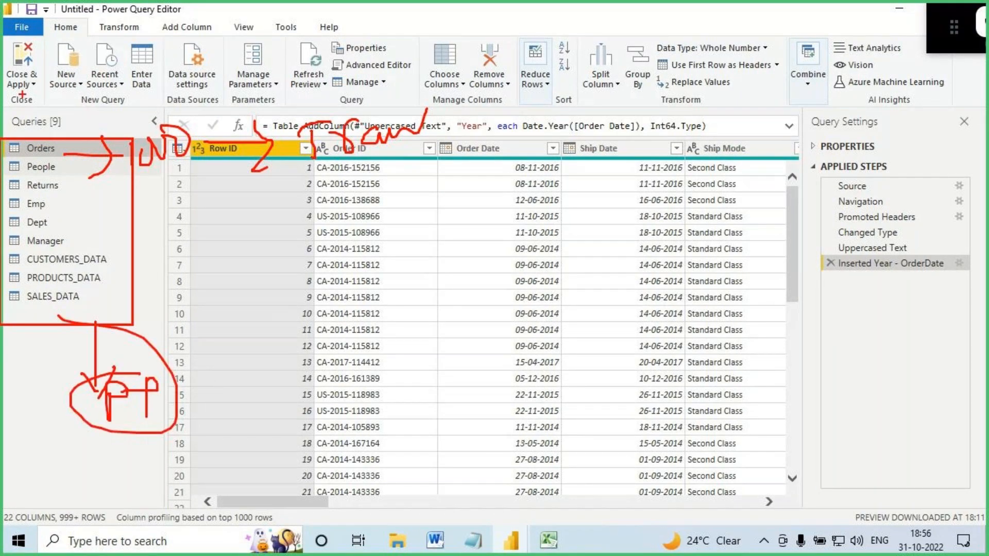
pyautogui.moveTo(7, 97)
pyautogui.mouseDown()
pyautogui.moveTo(31, 39)
pyautogui.moveTo(7, 47)
pyautogui.moveTo(5, 92)
pyautogui.mouseUp()
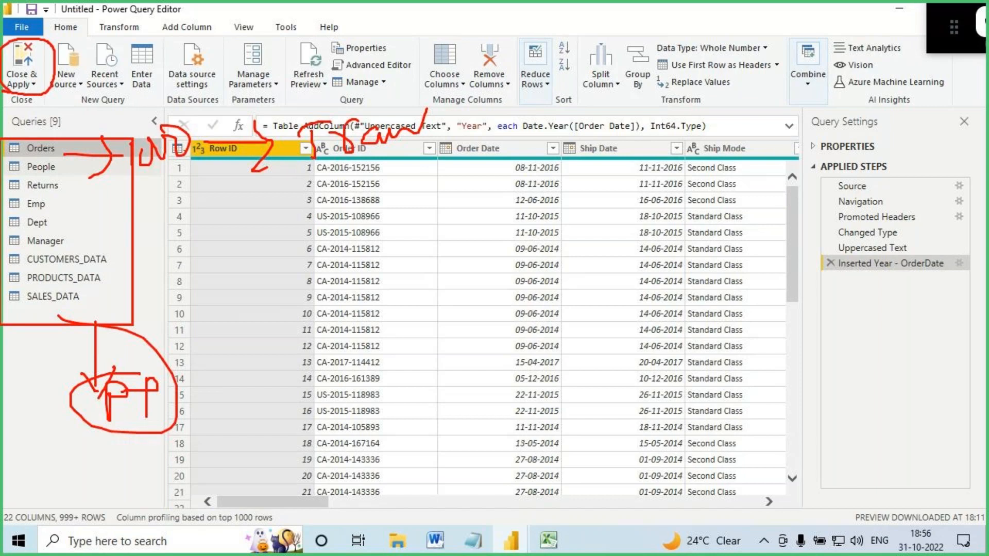
pyautogui.press('Escape')
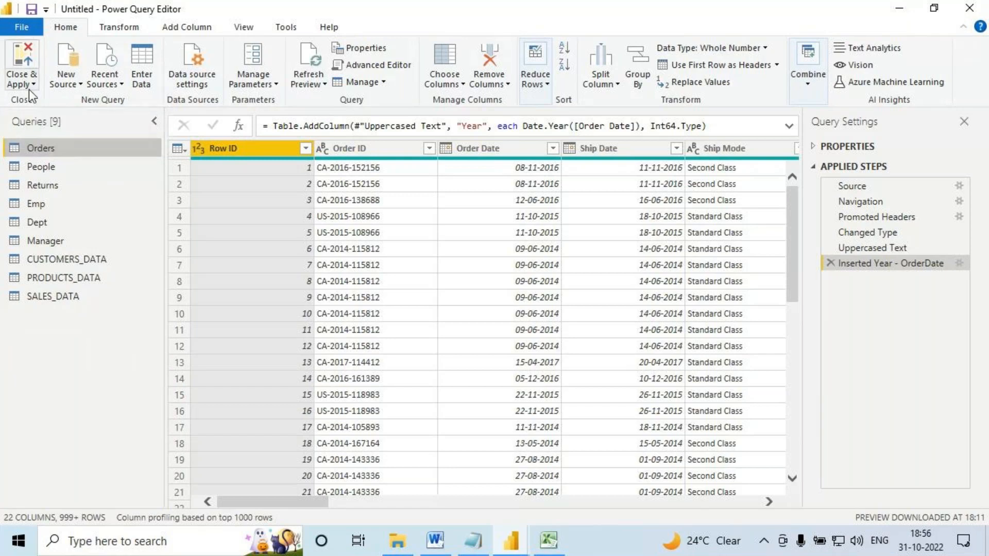
# Box Close & Apply and annotate arrows from it to "Sources" and from there to "9994" beside the Orders query.
pyautogui.hotkey('ctrl', '2')
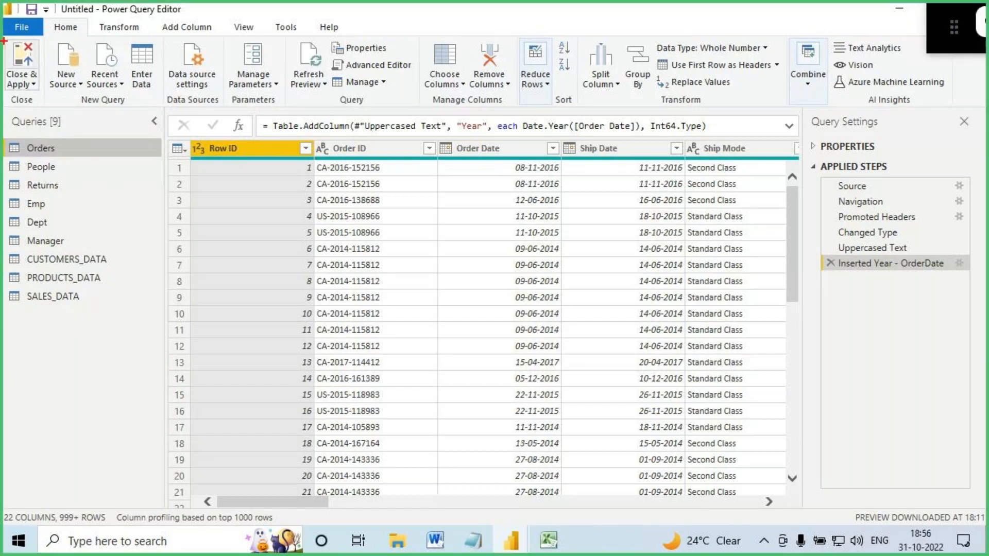
pyautogui.moveTo(3, 40); pyautogui.dragTo(45, 99)
pyautogui.moveTo(99, 23); pyautogui.dragTo(142, 18)
pyautogui.moveTo(47, 78)
pyautogui.mouseDown()
pyautogui.moveTo(92, 41)
pyautogui.moveTo(91, 51)
pyautogui.moveTo(112, 40)
pyautogui.mouseUp()
pyautogui.moveTo(121, 38); pyautogui.dragTo(148, 36)
pyautogui.moveTo(159, 28); pyautogui.dragTo(172, 45)
pyautogui.moveTo(183, 21); pyautogui.dragTo(174, 50)
pyautogui.moveTo(85, 68); pyautogui.dragTo(189, 67)
pyautogui.moveTo(130, 81)
pyautogui.mouseDown()
pyautogui.moveTo(85, 140)
pyautogui.moveTo(55, 158)
pyautogui.mouseUp()
pyautogui.moveTo(54, 157)
pyautogui.mouseDown()
pyautogui.moveTo(77, 146)
pyautogui.moveTo(100, 168)
pyautogui.mouseUp()
pyautogui.moveTo(124, 145)
pyautogui.mouseDown()
pyautogui.moveTo(121, 170)
pyautogui.moveTo(138, 170)
pyautogui.moveTo(160, 139)
pyautogui.mouseUp()
pyautogui.moveTo(158, 130); pyautogui.dragTo(149, 173)
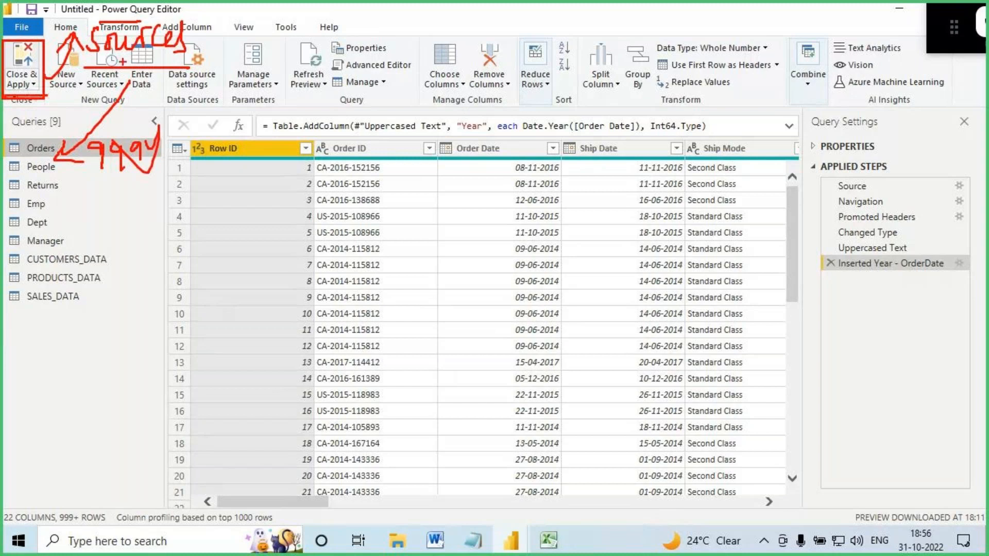
# Circle the 9994 note, draw an arrow from it to the circled Applied Steps, and continue down to a circled "PP".
pyautogui.moveTo(85, 65); pyautogui.dragTo(170, 66)
pyautogui.moveTo(136, 118)
pyautogui.mouseDown()
pyautogui.moveTo(102, 122)
pyautogui.moveTo(154, 118)
pyautogui.mouseUp()
pyautogui.moveTo(28, 158); pyautogui.dragTo(116, 154)
pyautogui.moveTo(170, 105); pyautogui.dragTo(865, 195)
pyautogui.moveTo(867, 159)
pyautogui.mouseDown()
pyautogui.moveTo(890, 196)
pyautogui.moveTo(847, 285)
pyautogui.moveTo(873, 198)
pyautogui.mouseUp()
pyautogui.moveTo(857, 272); pyautogui.dragTo(858, 343)
pyautogui.moveTo(838, 314); pyautogui.dragTo(853, 347)
pyautogui.moveTo(848, 356); pyautogui.dragTo(846, 397)
pyautogui.moveTo(833, 357); pyautogui.dragTo(836, 371)
pyautogui.moveTo(876, 360); pyautogui.dragTo(866, 369)
pyautogui.moveTo(884, 346)
pyautogui.mouseDown()
pyautogui.moveTo(895, 428)
pyautogui.moveTo(859, 344)
pyautogui.mouseUp()
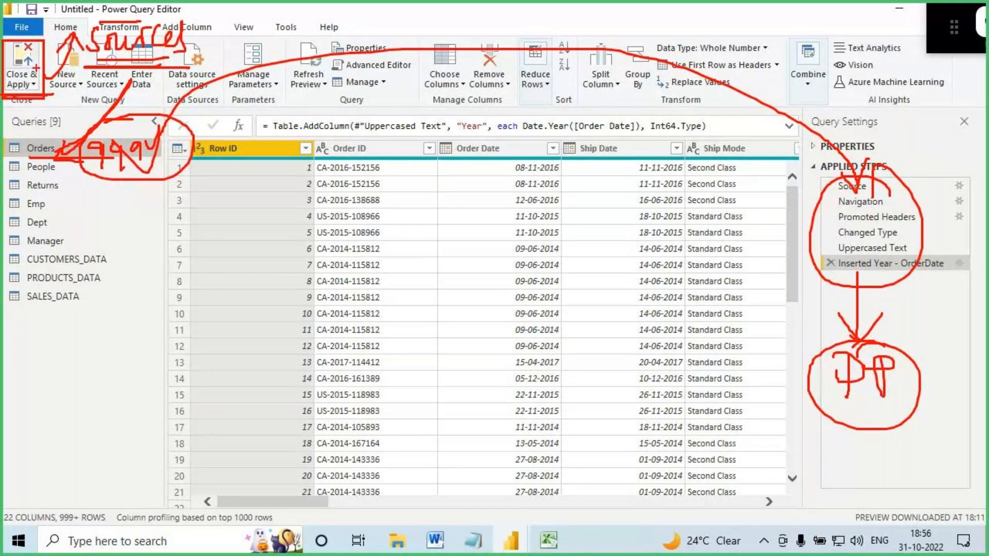
# Write "20 mins" along the arrow to the Applied Steps, underline it repeatedly, and add another arrow toward the steps.
pyautogui.moveTo(416, 70)
pyautogui.mouseDown()
pyautogui.moveTo(386, 100)
pyautogui.moveTo(426, 71)
pyautogui.mouseUp()
pyautogui.moveTo(460, 72); pyautogui.dragTo(556, 80)
pyautogui.moveTo(569, 53); pyautogui.dragTo(551, 116)
pyautogui.moveTo(437, 120); pyautogui.dragTo(602, 92)
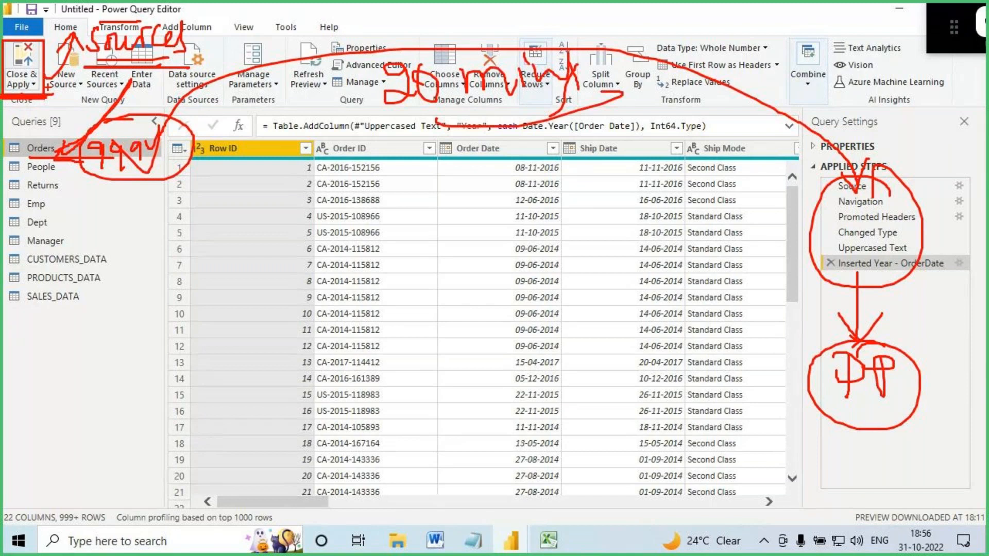
pyautogui.moveTo(411, 119); pyautogui.dragTo(590, 96)
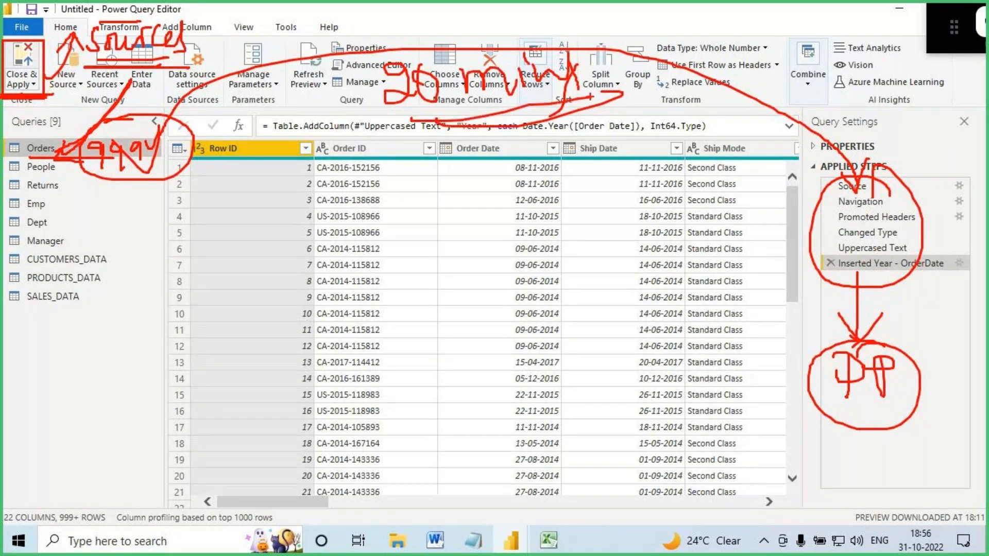
pyautogui.moveTo(448, 125); pyautogui.dragTo(623, 96)
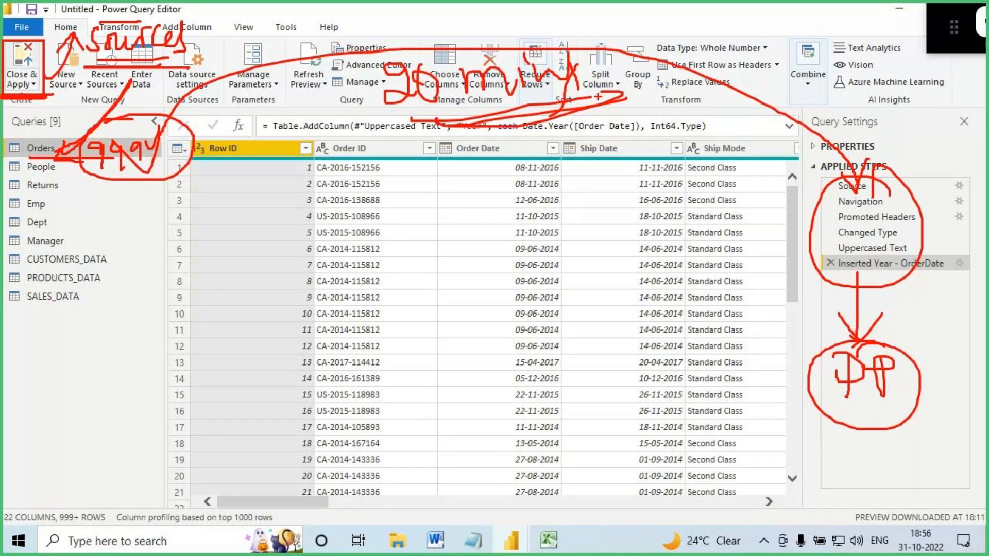
pyautogui.moveTo(684, 58); pyautogui.dragTo(684, 19)
pyautogui.moveTo(683, 58)
pyautogui.mouseDown()
pyautogui.moveTo(684, 90)
pyautogui.moveTo(824, 198)
pyautogui.mouseUp()
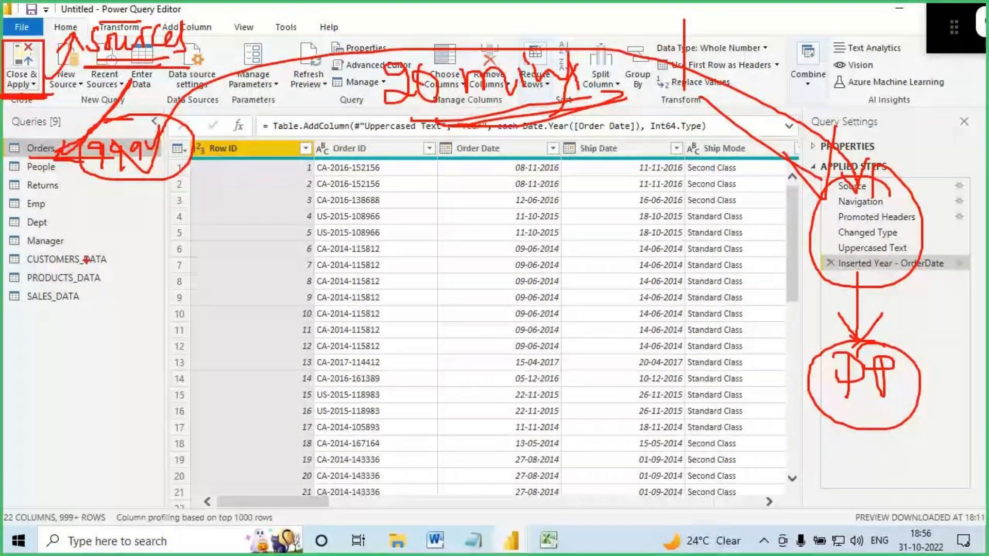
# Open the SALES_DATA query, box its name, and annotate an arrow to "1000" and on to a circled mark.
pyautogui.click(66, 300)
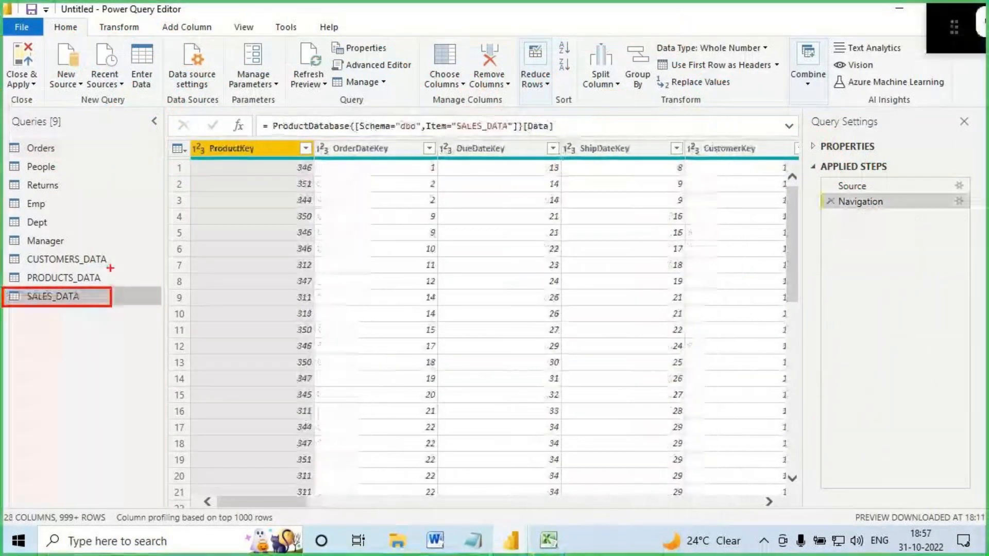
pyautogui.moveTo(98, 308)
pyautogui.mouseDown()
pyautogui.moveTo(157, 294)
pyautogui.moveTo(171, 317)
pyautogui.mouseUp()
pyautogui.moveTo(204, 265); pyautogui.dragTo(214, 324)
pyautogui.moveTo(232, 279)
pyautogui.mouseDown()
pyautogui.moveTo(294, 270)
pyautogui.moveTo(308, 288)
pyautogui.moveTo(325, 277)
pyautogui.mouseUp()
pyautogui.moveTo(328, 264); pyautogui.dragTo(395, 251)
pyautogui.moveTo(370, 242); pyautogui.dragTo(410, 255)
pyautogui.moveTo(420, 230); pyautogui.dragTo(421, 261)
pyautogui.moveTo(479, 193)
pyautogui.mouseDown()
pyautogui.moveTo(463, 207)
pyautogui.moveTo(473, 218)
pyautogui.mouseUp()
# Circle Close & Apply and annotate arrows to the full row count, on to the Applied Steps, and down to a circled "PP".
pyautogui.moveTo(2, 88); pyautogui.dragTo(51, 47)
pyautogui.moveTo(67, 14); pyautogui.dragTo(52, 51)
pyautogui.moveTo(50, 90)
pyautogui.mouseDown()
pyautogui.moveTo(103, 83)
pyautogui.moveTo(77, 106)
pyautogui.mouseUp()
pyautogui.moveTo(111, 74); pyautogui.dragTo(112, 102)
pyautogui.moveTo(126, 79)
pyautogui.mouseDown()
pyautogui.moveTo(156, 72)
pyautogui.moveTo(168, 96)
pyautogui.moveTo(210, 65)
pyautogui.mouseUp()
pyautogui.moveTo(177, 47)
pyautogui.mouseDown()
pyautogui.moveTo(334, 1)
pyautogui.moveTo(810, 171)
pyautogui.mouseUp()
pyautogui.moveTo(795, 166); pyautogui.dragTo(841, 163)
pyautogui.moveTo(875, 229); pyautogui.dragTo(874, 282)
pyautogui.moveTo(855, 271); pyautogui.dragTo(873, 310)
pyautogui.moveTo(866, 312); pyautogui.dragTo(866, 346)
pyautogui.moveTo(865, 314); pyautogui.dragTo(864, 324)
pyautogui.moveTo(884, 308)
pyautogui.mouseDown()
pyautogui.moveTo(886, 343)
pyautogui.moveTo(883, 327)
pyautogui.moveTo(916, 322)
pyautogui.moveTo(852, 328)
pyautogui.mouseUp()
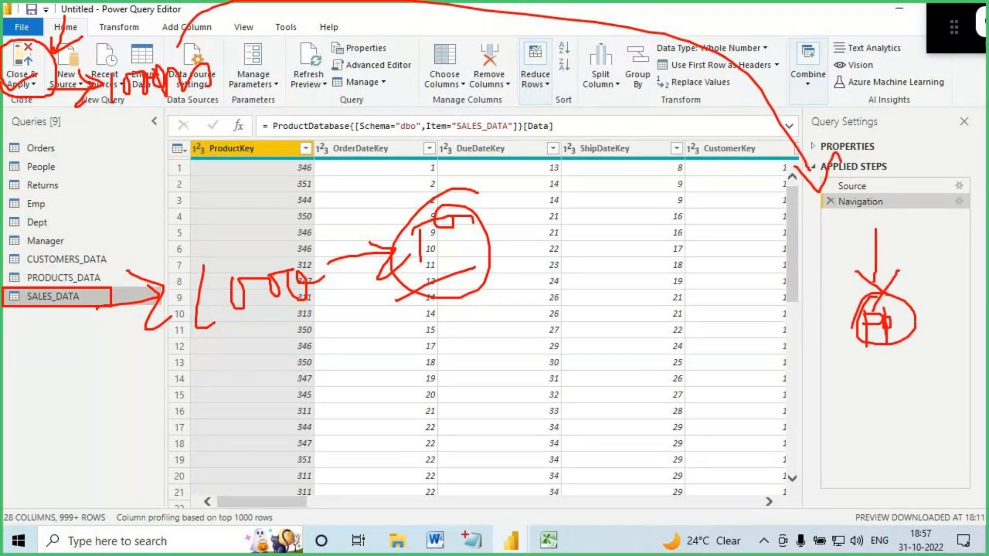
# Switch back to the notes and highlight the Close & Apply loading sentence and the Actual ETL Process sentence.
pyautogui.hotkey('alt', 'Tab')
pyautogui.moveTo(30, 335); pyautogui.dragTo(867, 337)
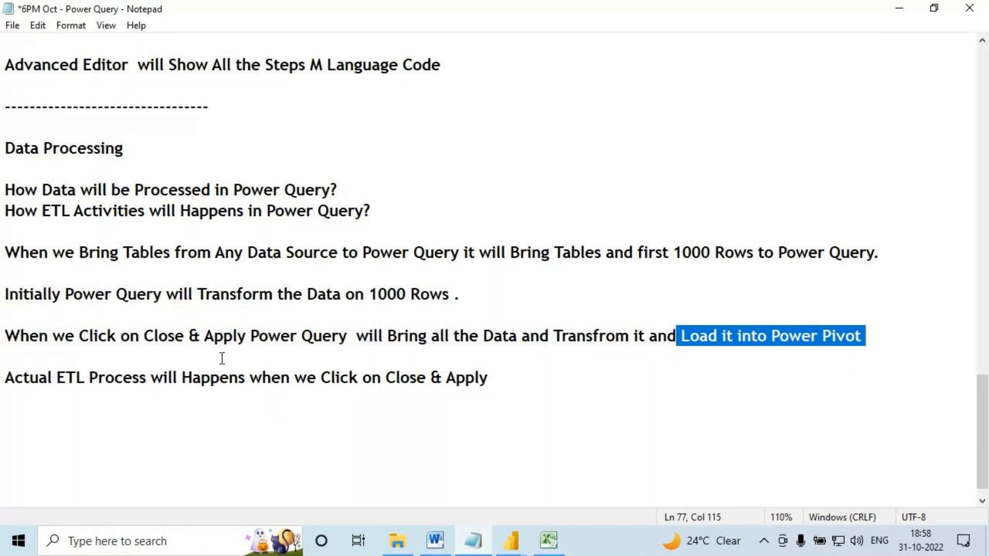
pyautogui.click(115, 379)
pyautogui.moveTo(115, 380); pyautogui.dragTo(487, 381)
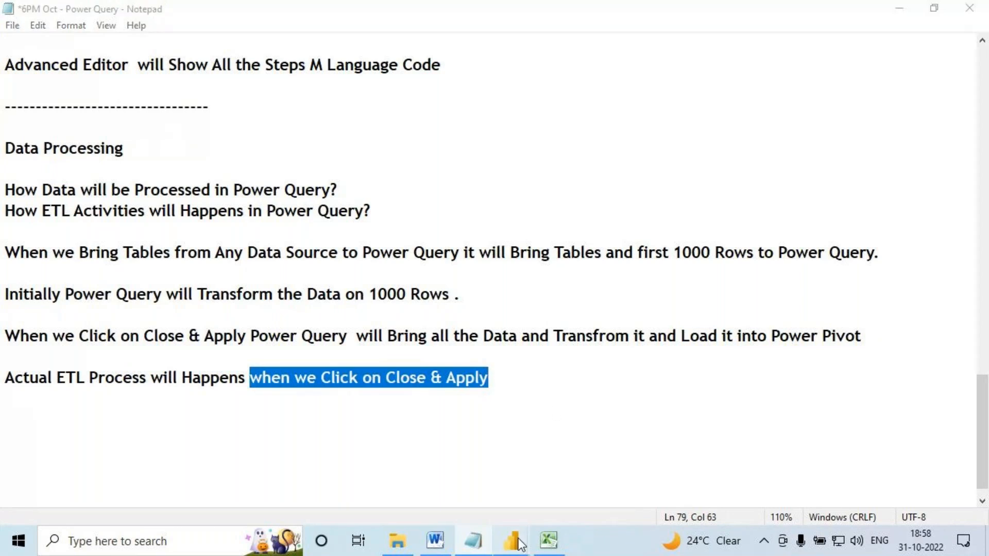
# Switch to Power Query Editor, open the Orders query, and select its Ship Mode column.
pyautogui.moveTo(511, 541)
pyautogui.click(587, 474)
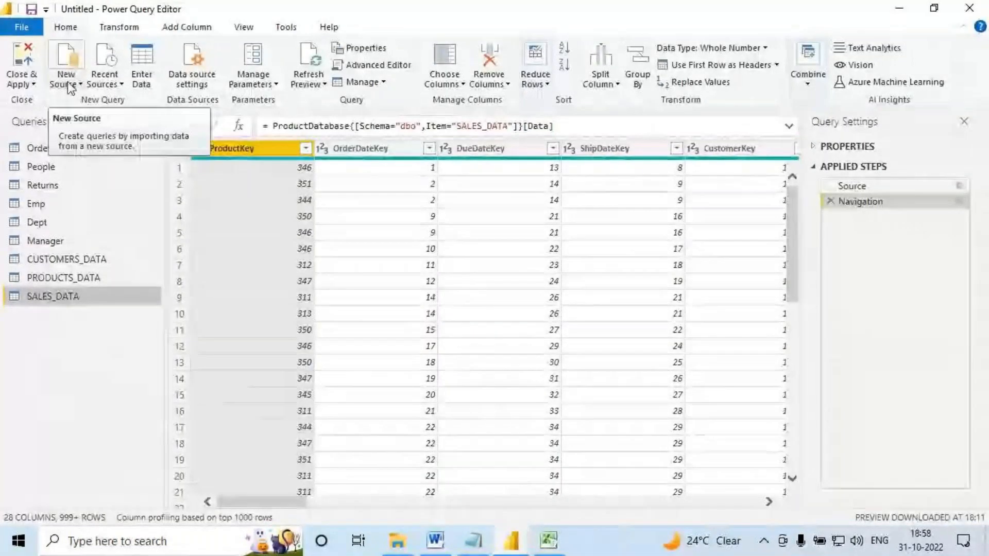
pyautogui.click(45, 148)
pyautogui.click(703, 147)
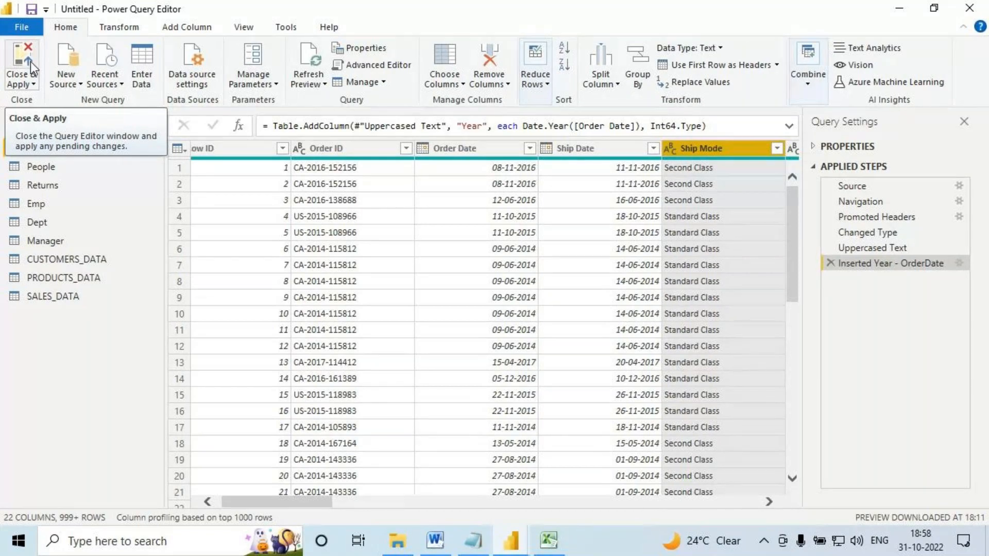
# Switch to the Word architecture diagram, circle SQL Server and Excel Files, and annotate arrows from Excel Files to Power Query and on to Power Pivot.
pyautogui.click(435, 541)
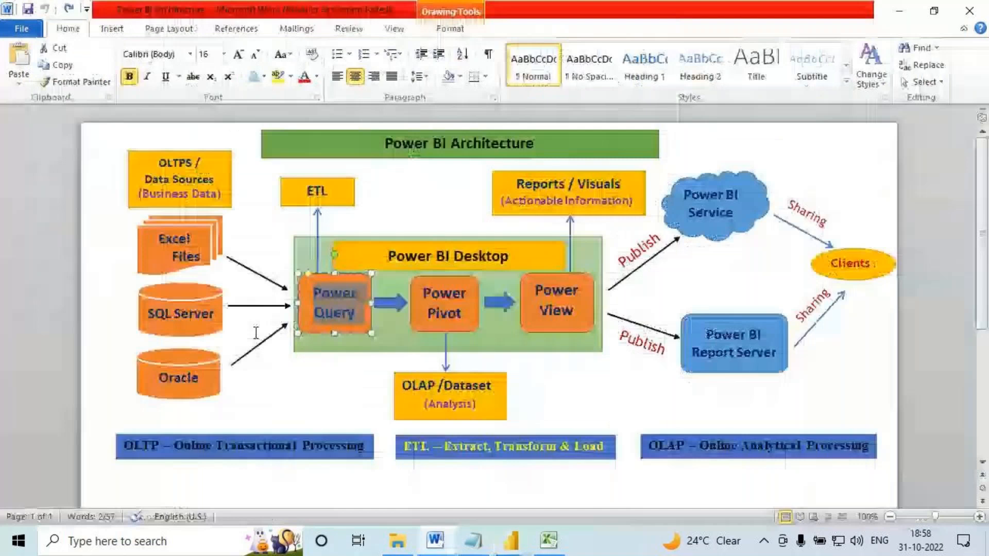
pyautogui.moveTo(222, 296)
pyautogui.mouseDown()
pyautogui.moveTo(112, 273)
pyautogui.moveTo(123, 325)
pyautogui.moveTo(207, 275)
pyautogui.moveTo(192, 292)
pyautogui.mouseUp()
pyautogui.moveTo(329, 329)
pyautogui.mouseDown()
pyautogui.moveTo(336, 354)
pyautogui.moveTo(345, 333)
pyautogui.mouseUp()
pyautogui.moveTo(334, 307)
pyautogui.mouseDown()
pyautogui.moveTo(406, 289)
pyautogui.moveTo(400, 313)
pyautogui.mouseUp()
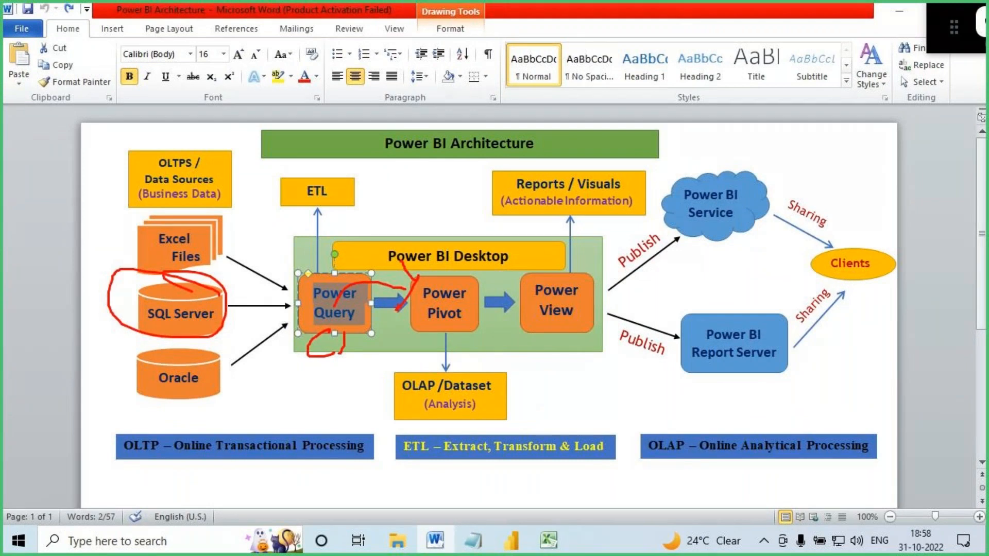
pyautogui.moveTo(185, 220)
pyautogui.mouseDown()
pyautogui.moveTo(200, 262)
pyautogui.moveTo(311, 295)
pyautogui.moveTo(299, 310)
pyautogui.mouseUp()
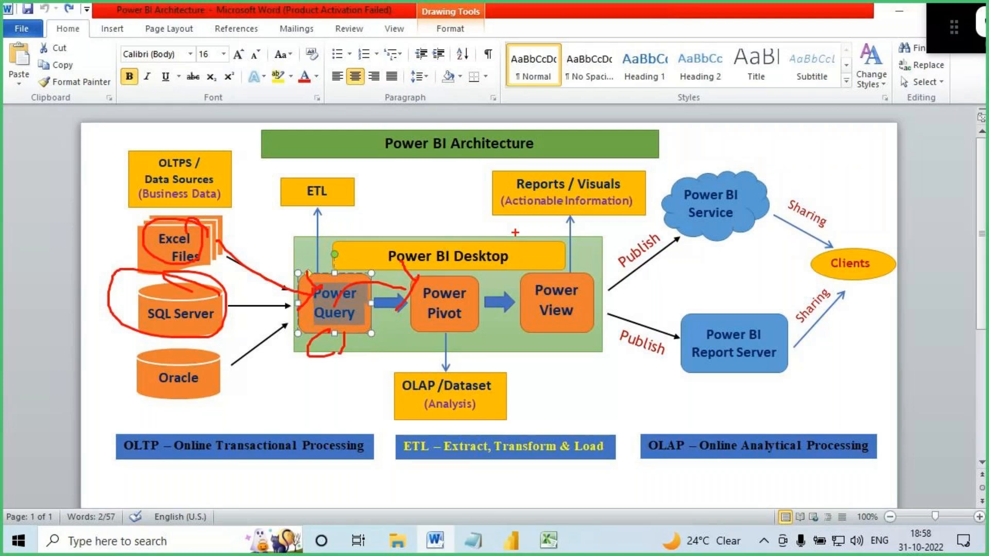
# Switch to Power Query Editor to point out Close & Apply, and return to the Word architecture diagram.
pyautogui.moveTo(510, 541)
pyautogui.click(589, 451)
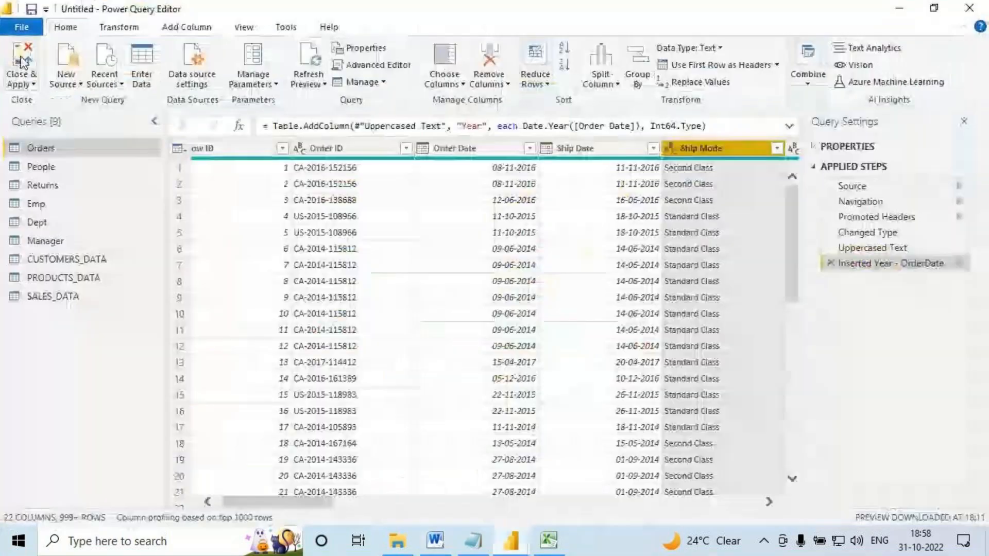
pyautogui.hotkey('alt', 'Tab')
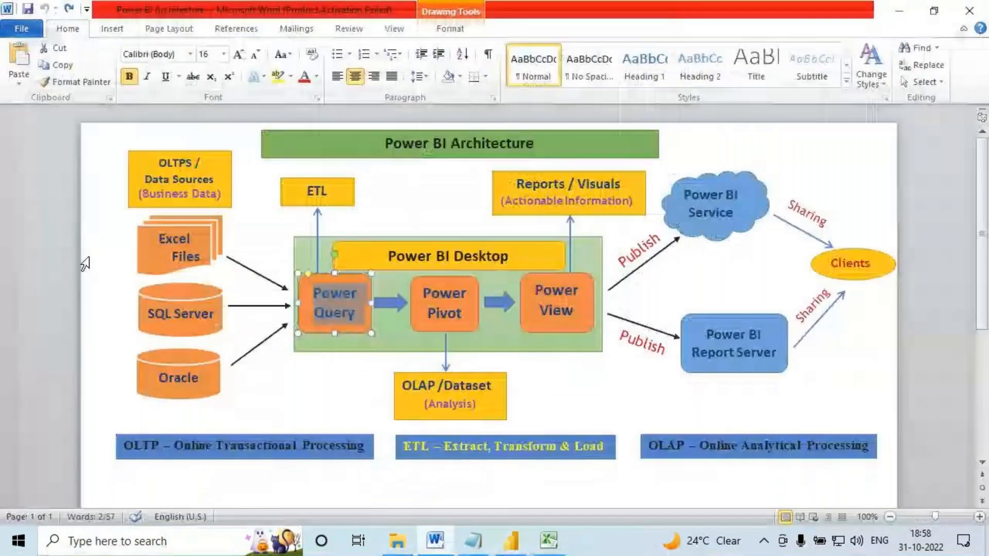
# Switch to Power BI Desktop's Model view, collapse the Properties and Fields panes, and fit all tables on the canvas.
pyautogui.click(987, 549)
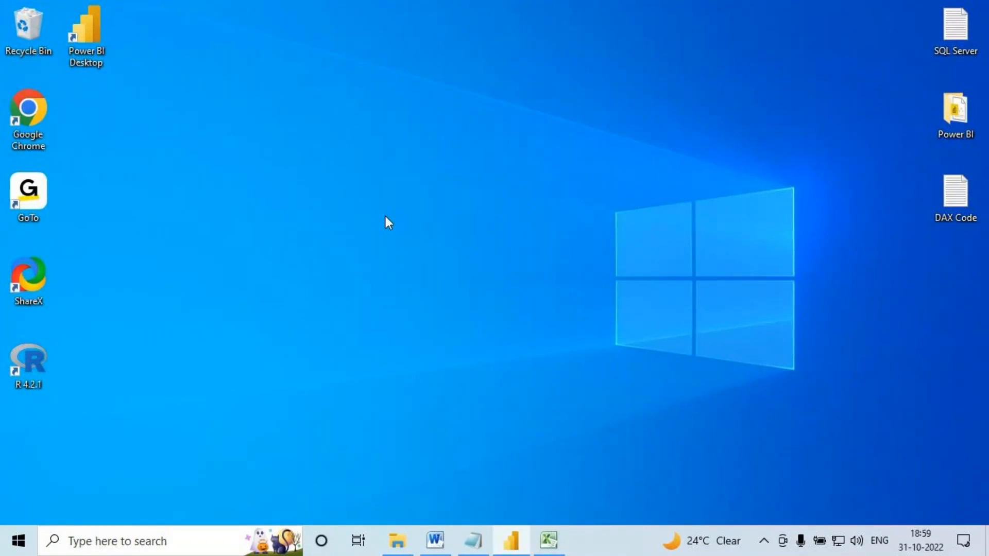
pyautogui.click(521, 552)
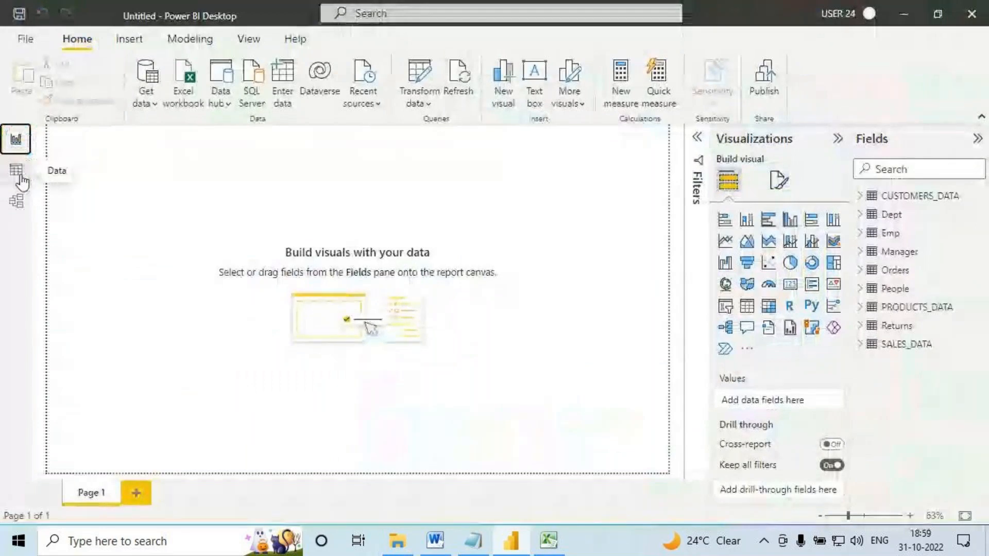
pyautogui.click(15, 208)
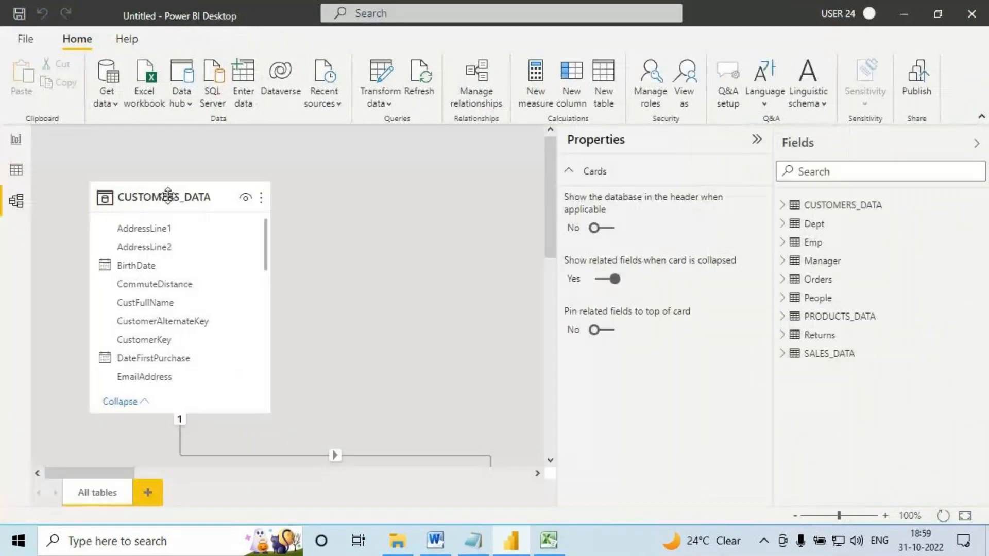
pyautogui.click(758, 139)
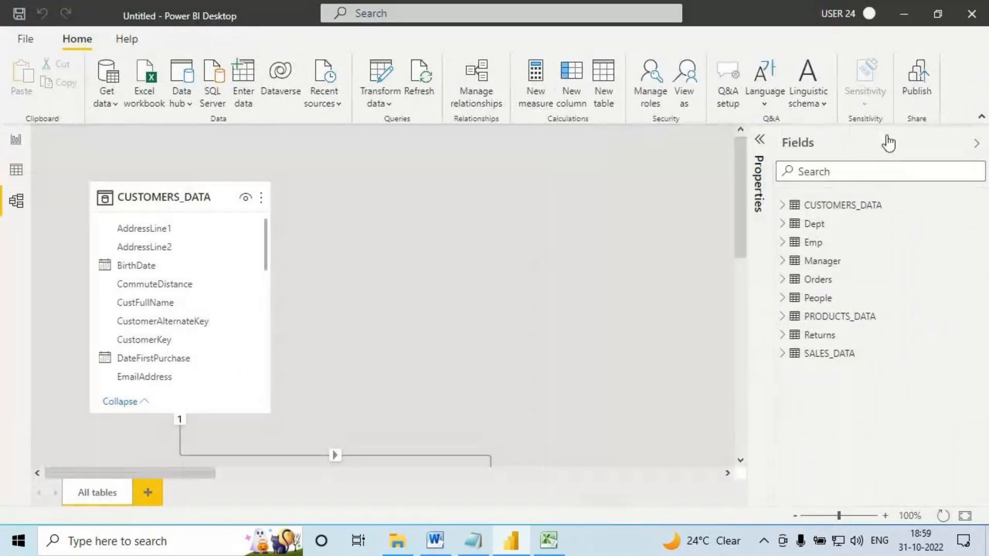
pyautogui.click(976, 143)
pyautogui.click(965, 515)
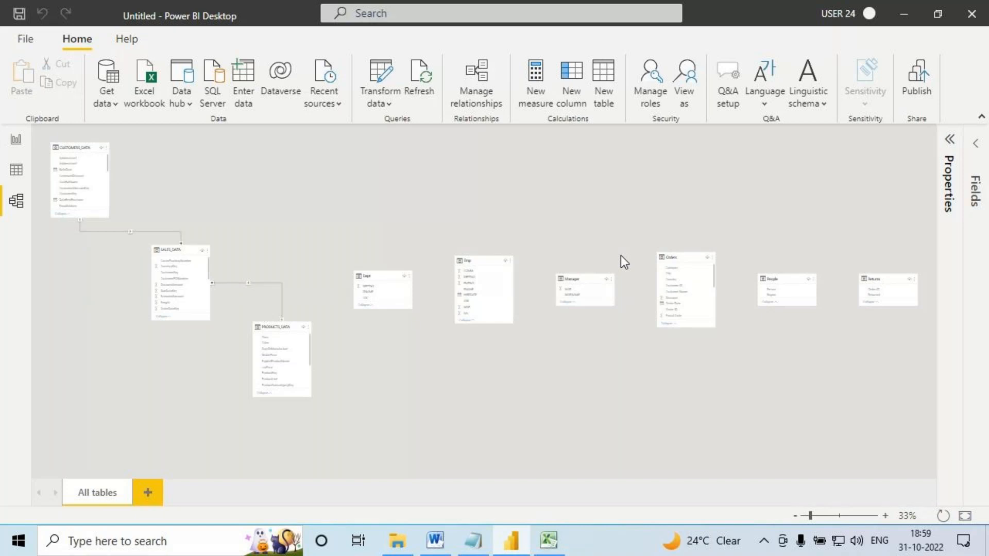
# Switch back to the Word architecture diagram, point out Power Query, Excel Files and Power Pivot, and annotate an arrow from Excel Files to Power Query.
pyautogui.click(433, 546)
pyautogui.click(329, 307)
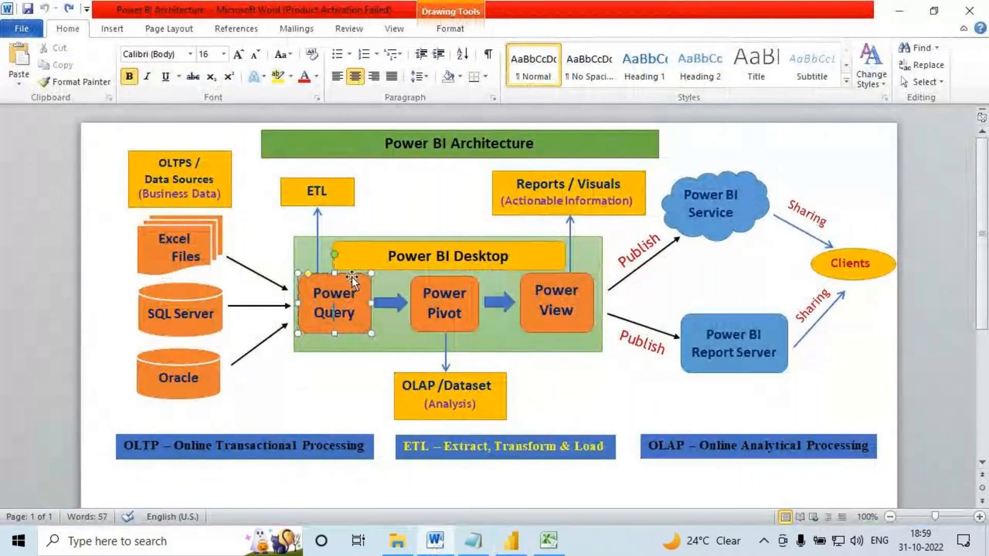
pyautogui.click(161, 234)
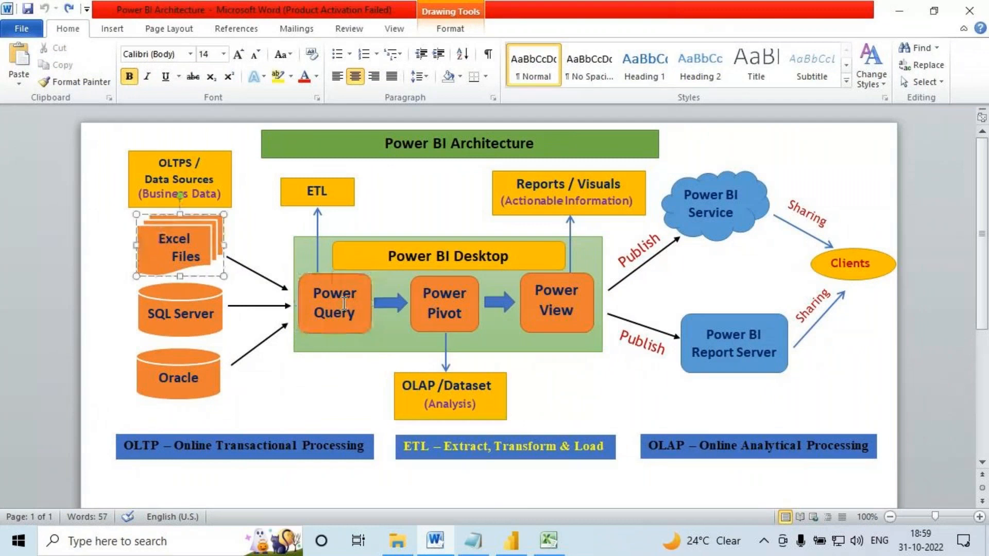
pyautogui.click(440, 304)
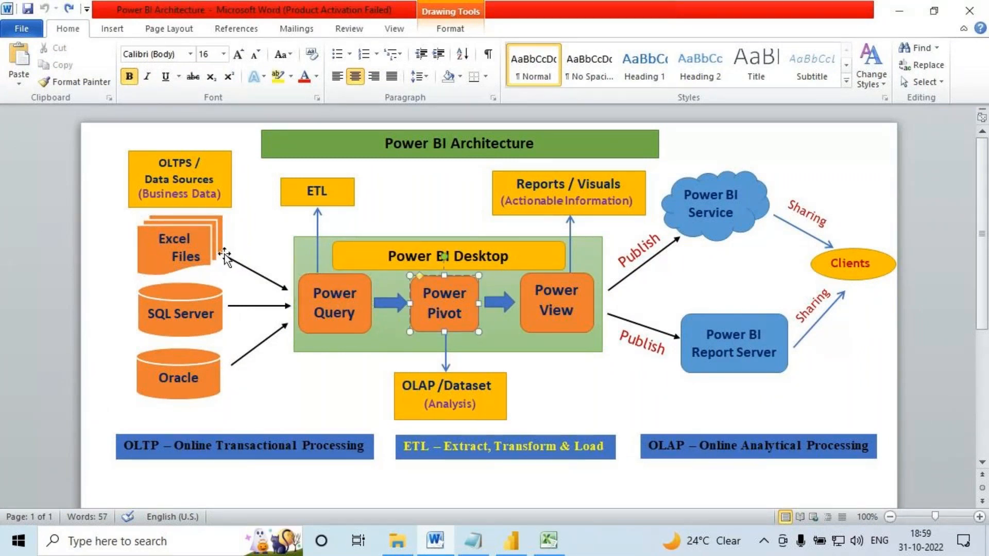
pyautogui.moveTo(218, 249)
pyautogui.mouseDown()
pyautogui.moveTo(287, 283)
pyautogui.moveTo(301, 278)
pyautogui.moveTo(281, 309)
pyautogui.mouseUp()
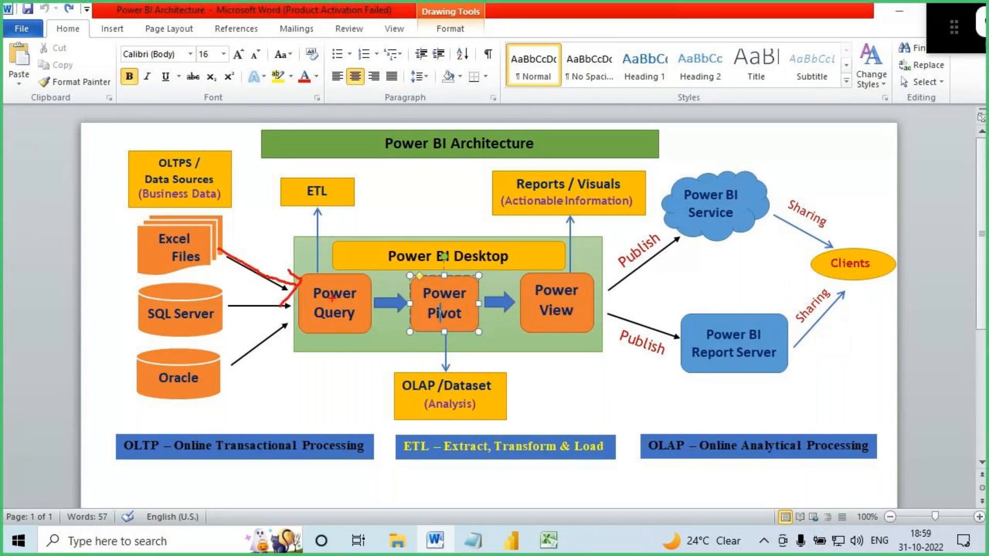